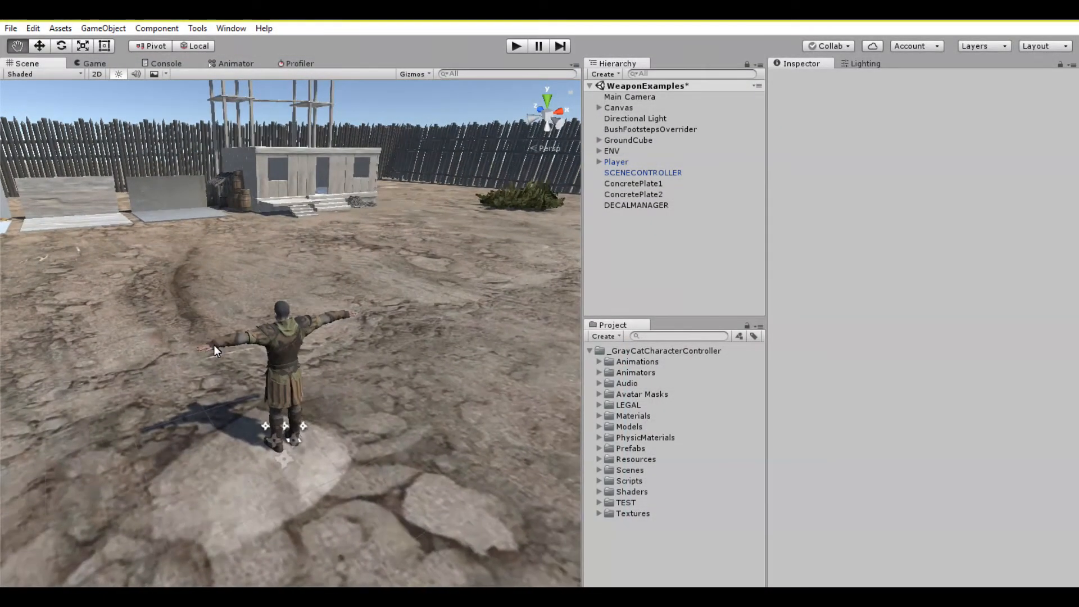
- Place the pistol model from the weapons folder in the scene and raise it above the ground to Y 1.837
middle_drag(214, 345, 267, 390)
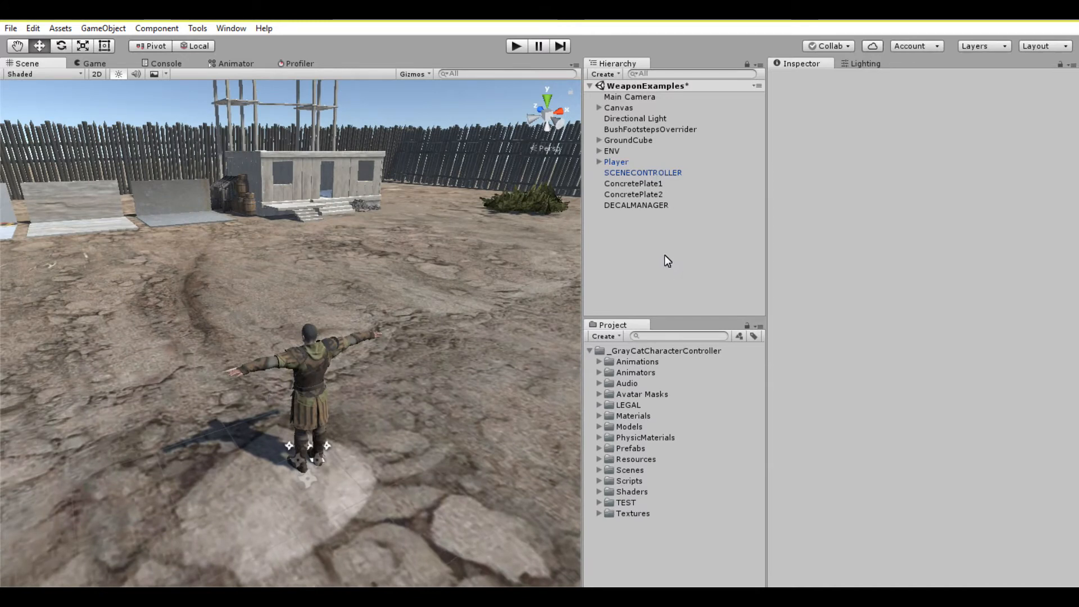
middle_drag(371, 289, 273, 298)
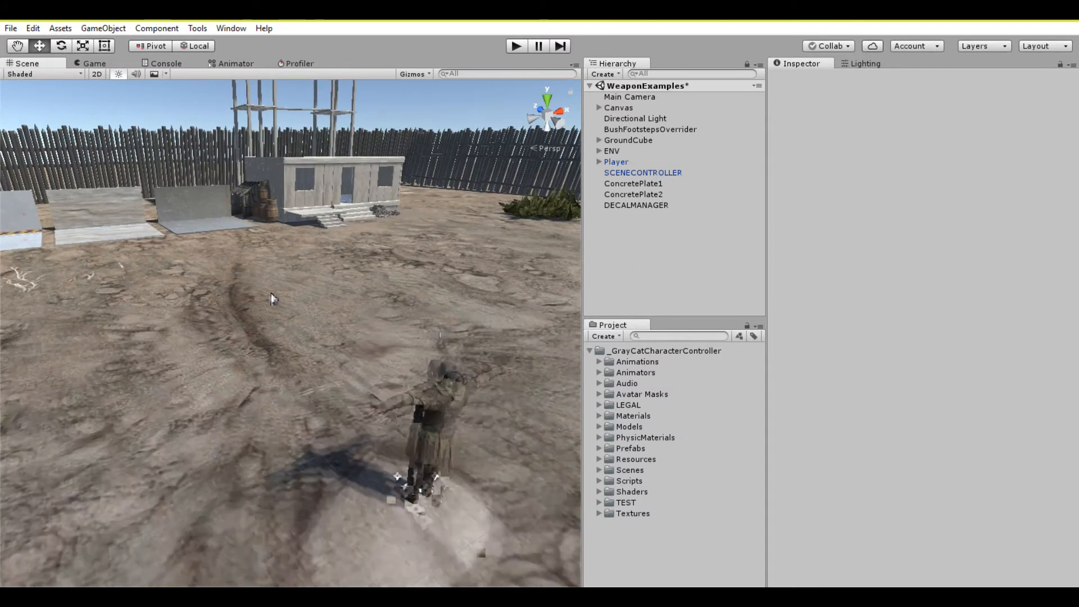
scroll(271, 296, up, 5)
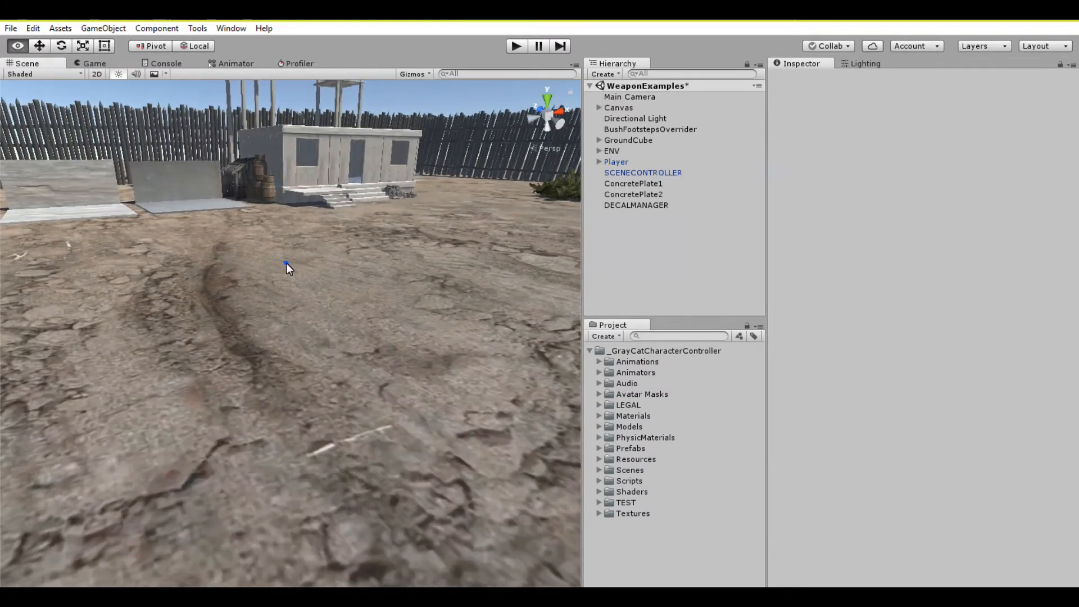
right_drag(285, 263, 297, 286)
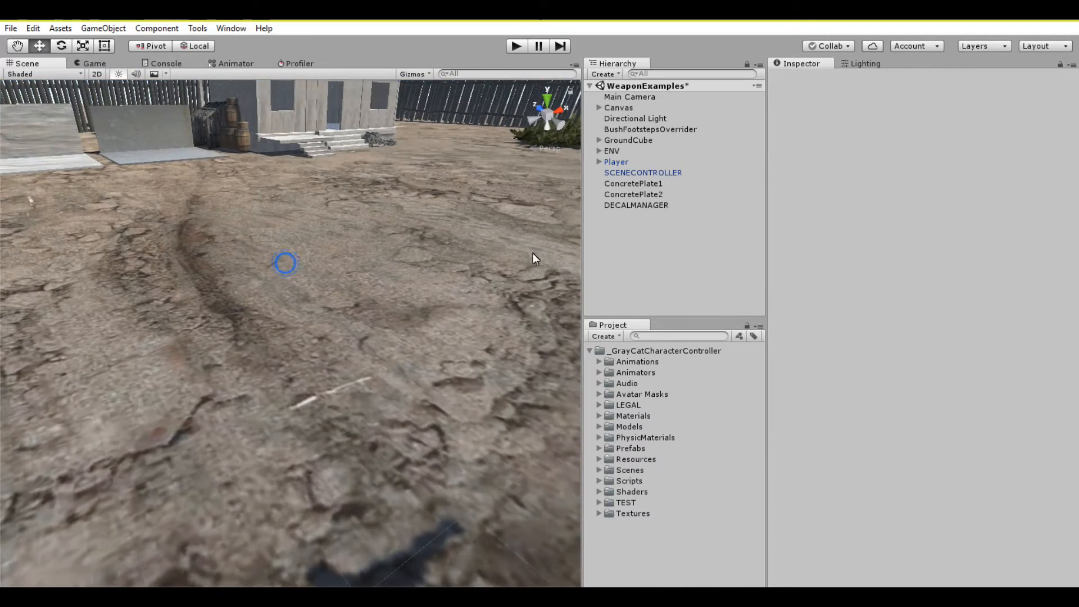
click(599, 426)
scroll(656, 448, down, 3)
drag(659, 455, 320, 409)
drag(325, 372, 323, 225)
right_drag(308, 352, 321, 279)
scroll(322, 278, up, 5)
right_drag(180, 281, 353, 267)
middle_drag(104, 314, 414, 301)
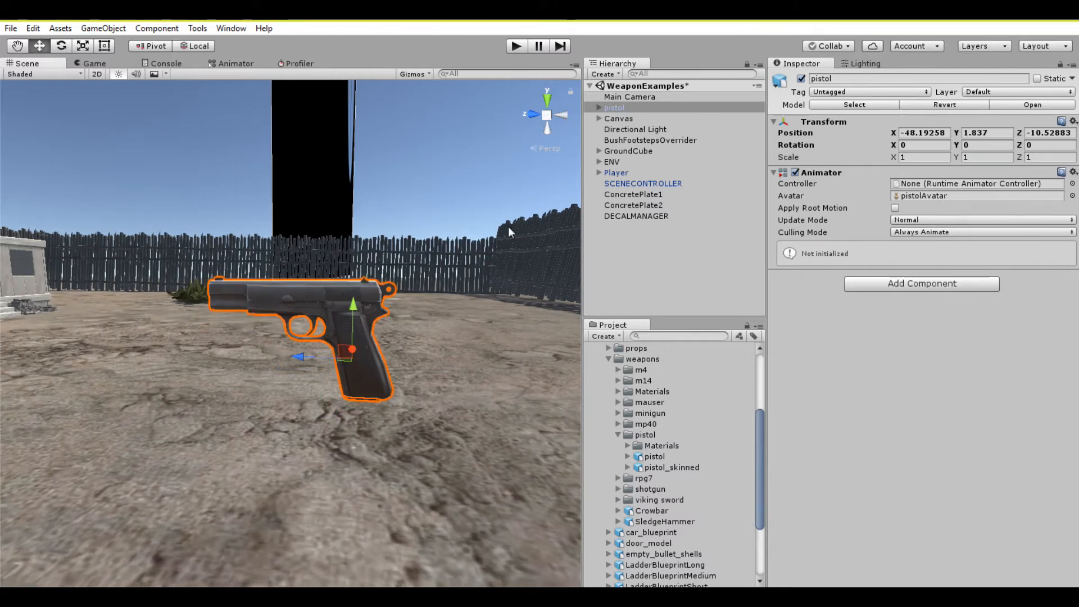
- Reorder the pistol to the end of the scene hierarchy, expand it and inspect its mag and pistol_body parts
click(613, 107)
drag(624, 255, 599, 215)
click(599, 216)
click(631, 228)
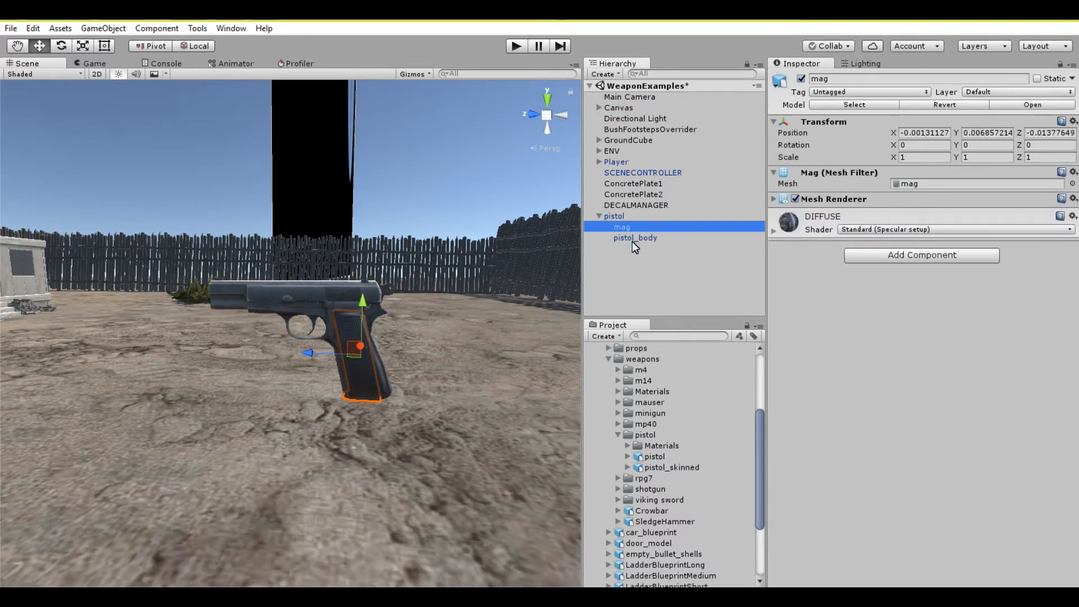
click(634, 240)
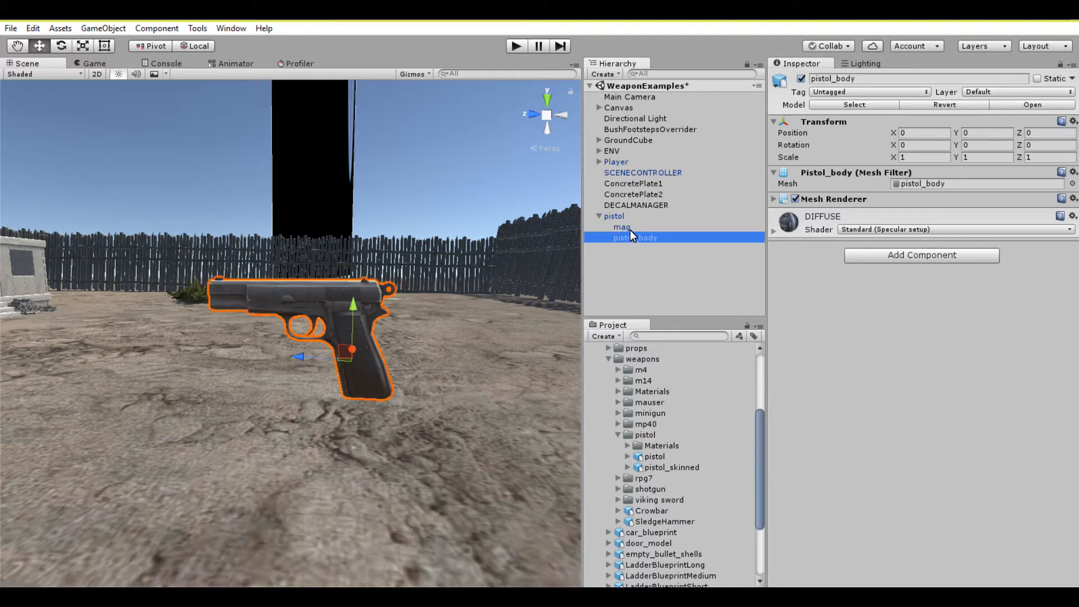
- Create an empty child object under the pistol and position it at the muzzle, at Y 0.105 and Z 0.2353
click(627, 216)
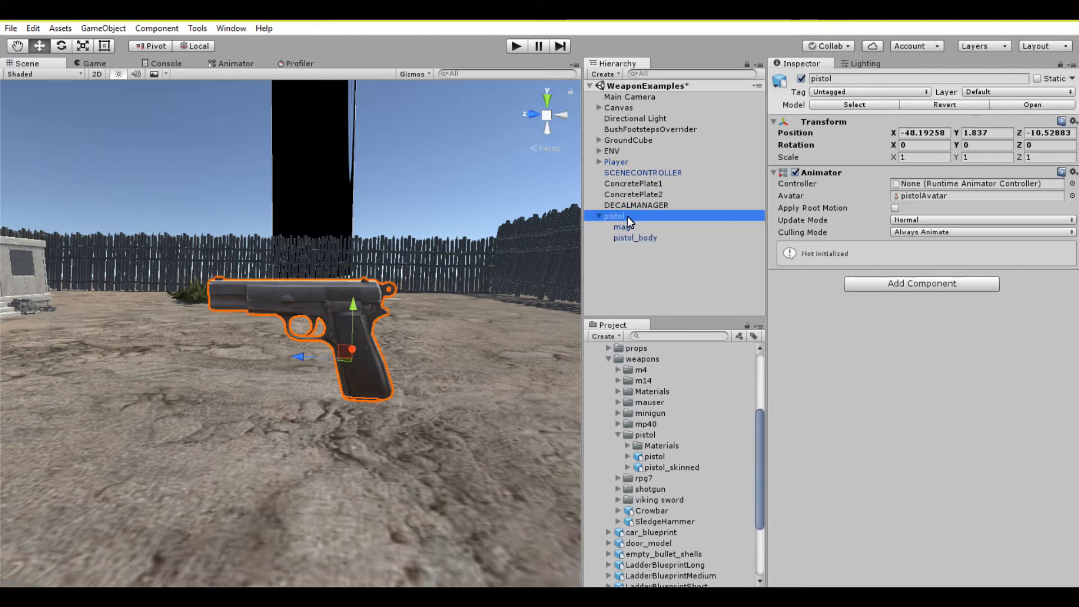
right_click(628, 216)
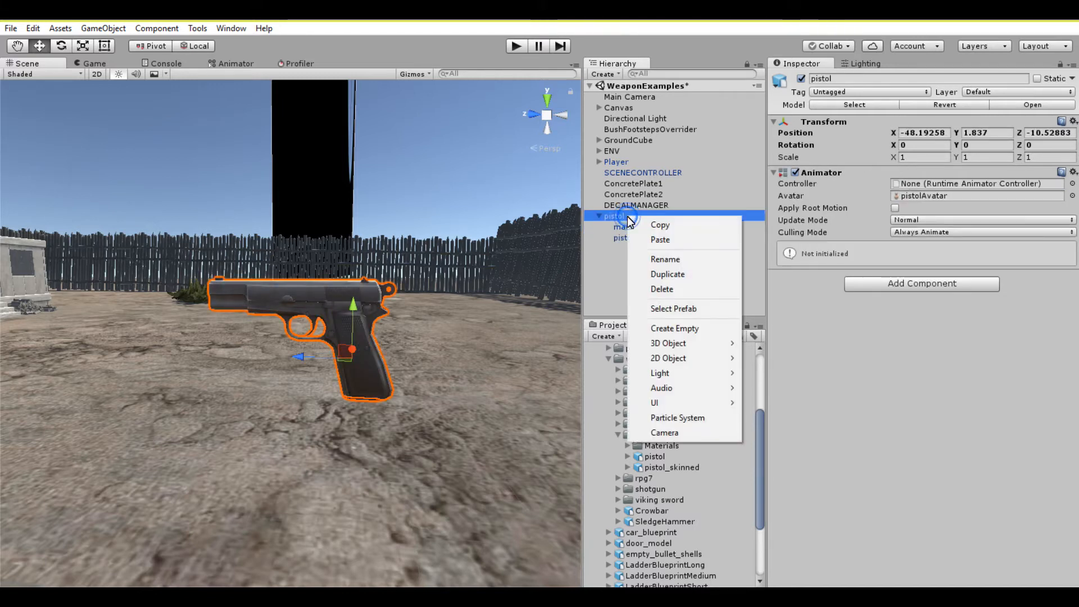
click(661, 328)
drag(355, 315, 369, 257)
drag(312, 288, 172, 283)
right_drag(173, 284, 295, 380)
middle_drag(102, 264, 330, 352)
scroll(330, 352, up, 2)
scroll(309, 344, down, 1)
drag(168, 301, 240, 247)
right_drag(240, 247, 342, 290)
- Examine the empty object's placement at the pistol's muzzle from the other side
scroll(307, 307, down, 4)
middle_drag(152, 303, 455, 324)
scroll(454, 326, down, 2)
right_drag(374, 332, 481, 323)
scroll(429, 343, up, 1)
right_drag(290, 393, 355, 346)
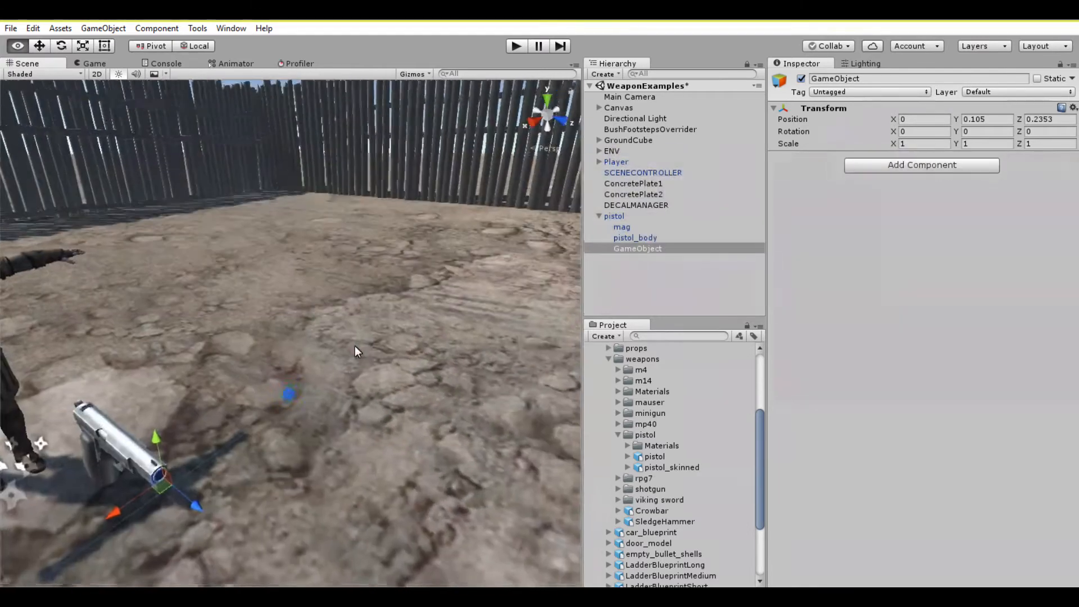
right_drag(266, 436, 320, 396)
middle_drag(210, 476, 305, 385)
right_drag(348, 327, 307, 352)
scroll(306, 351, up, 4)
scroll(307, 352, down, 3)
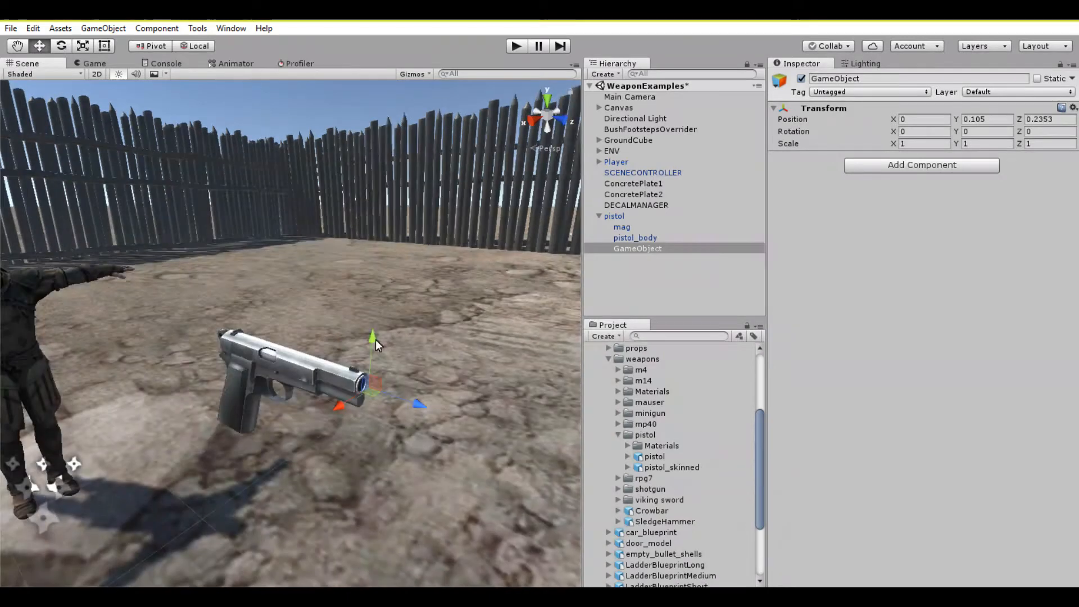
- Rename the pistol's empty child object to FIRE
right_click(634, 248)
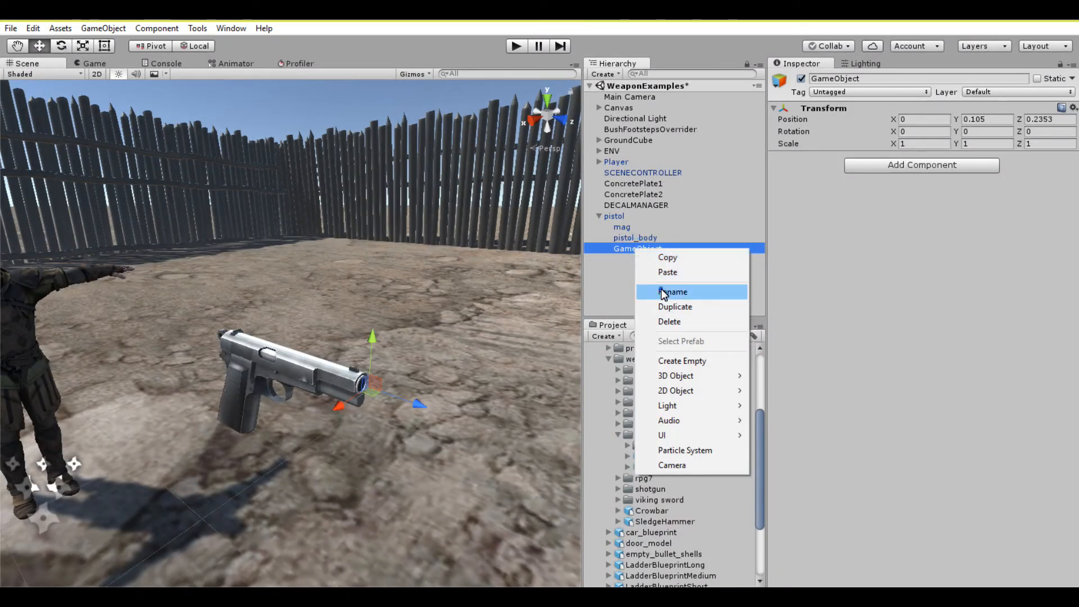
click(661, 290)
text(FIRE)
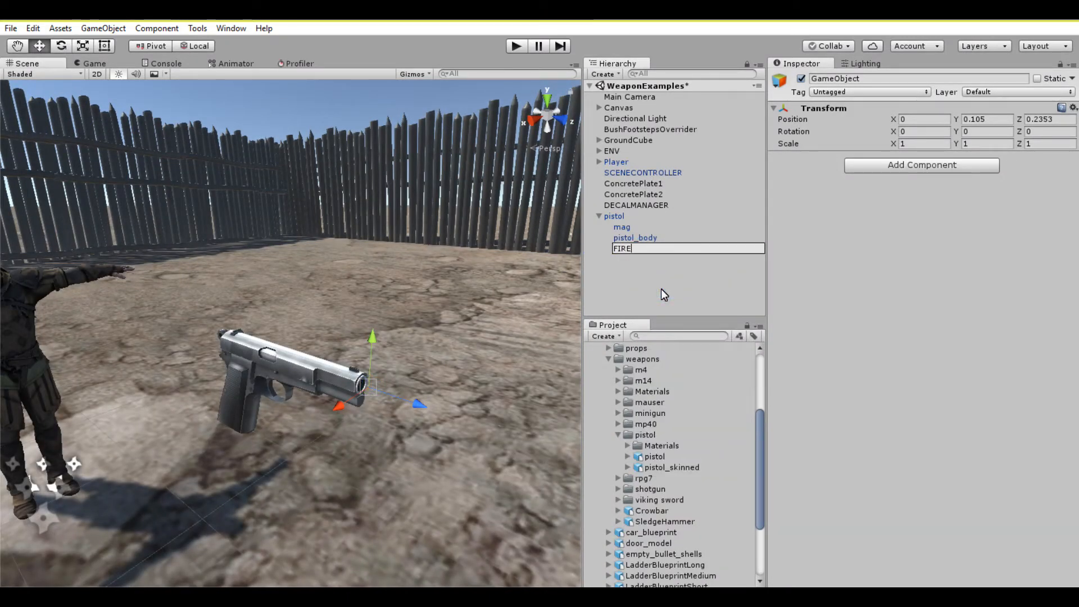
key(Return)
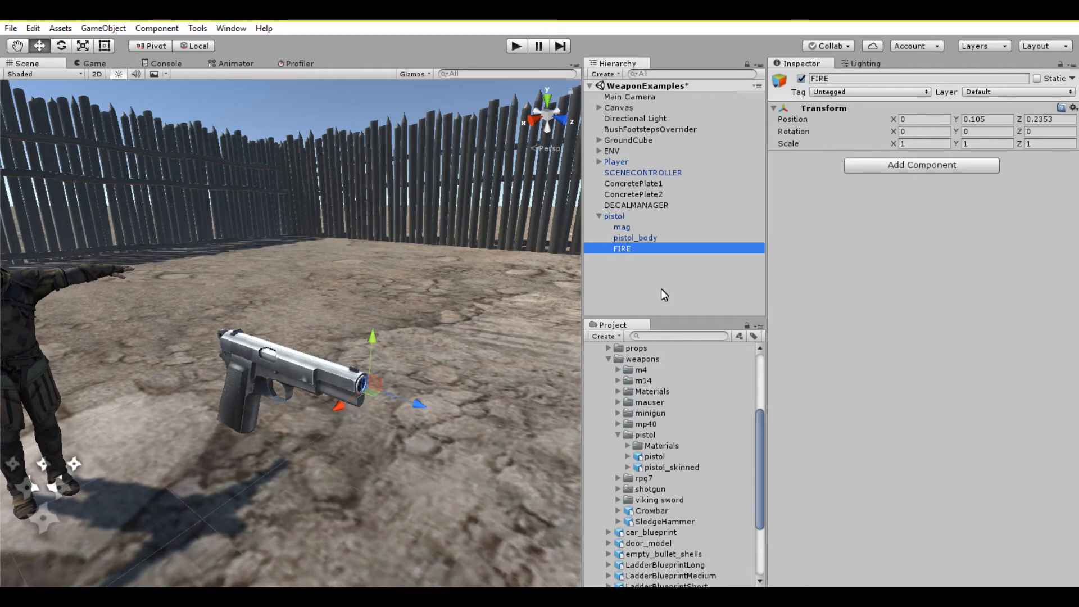
- Duplicate the FIRE object and move the copy to the pistol's shell ejection port, at X 0.01 and Z 0.059
right_click(624, 252)
click(633, 309)
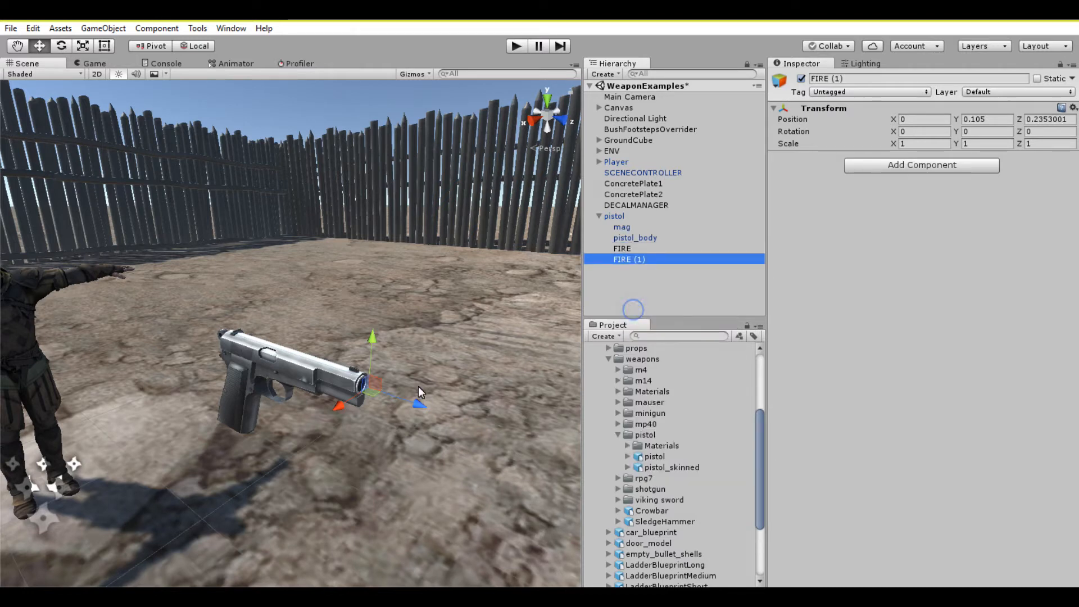
drag(429, 402, 362, 391)
drag(223, 367, 227, 369)
- Rotate the duplicated object sideways and upward to about -18.5 degrees on X and 87.6 degrees on Y
click(62, 46)
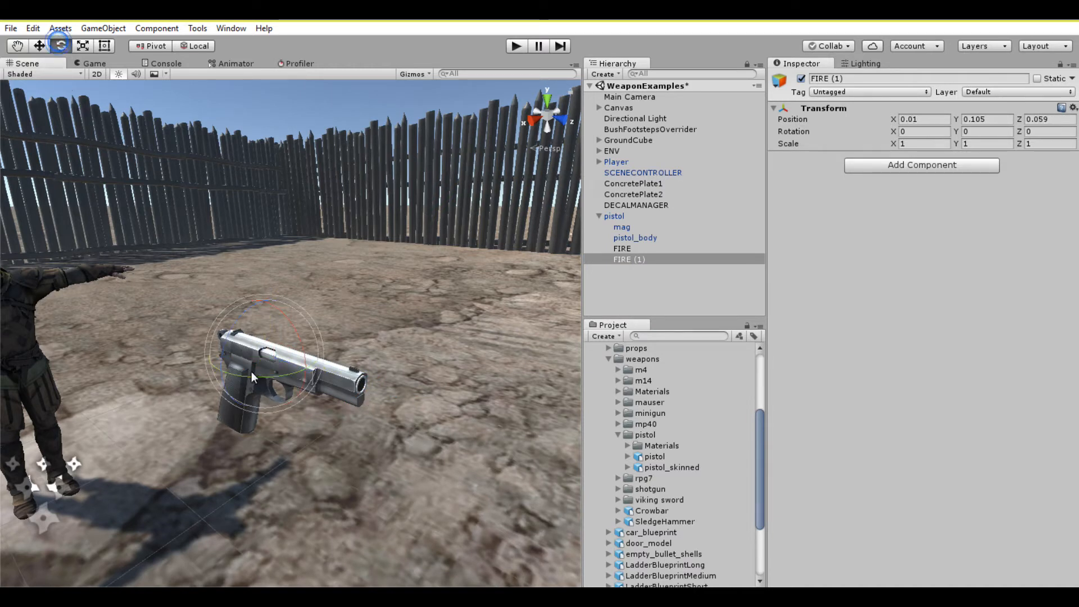
drag(293, 378, 239, 324)
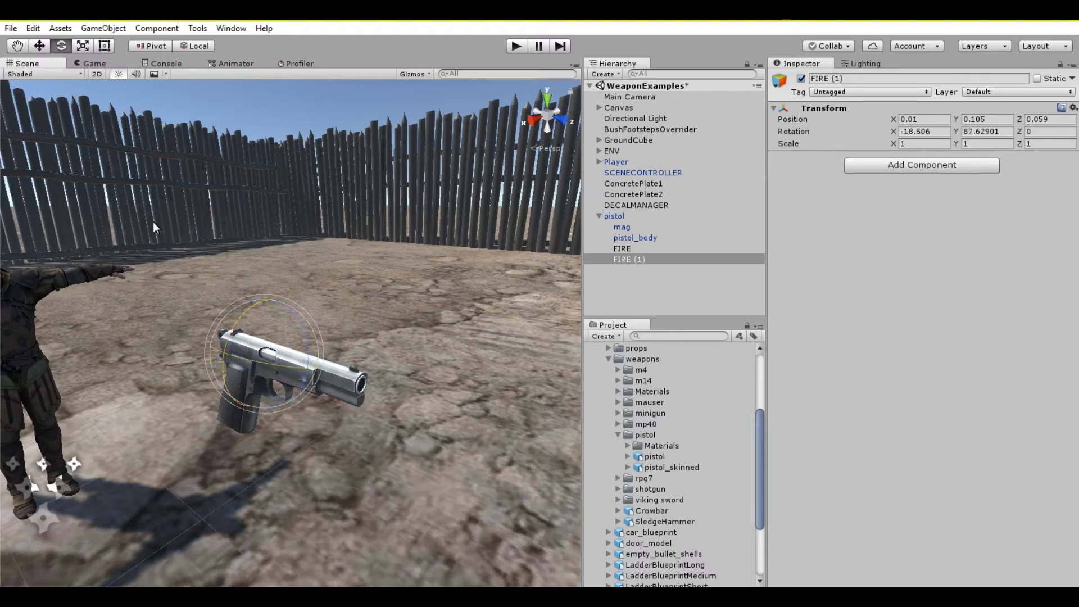
click(40, 45)
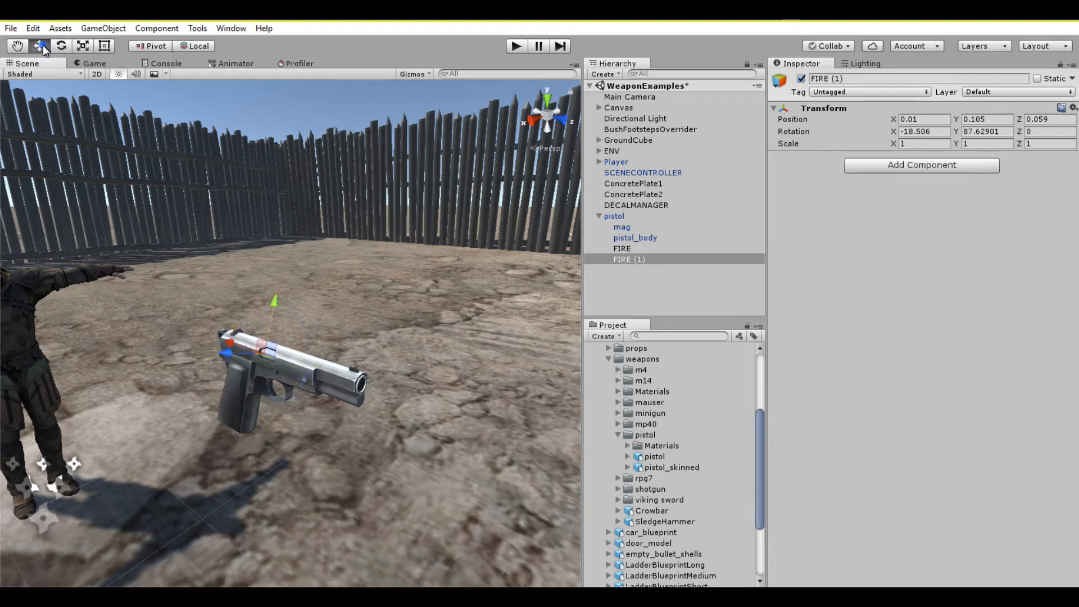
- Rename the duplicated FIRE object to EJECT
right_click(638, 258)
click(669, 298)
text(EJECT)
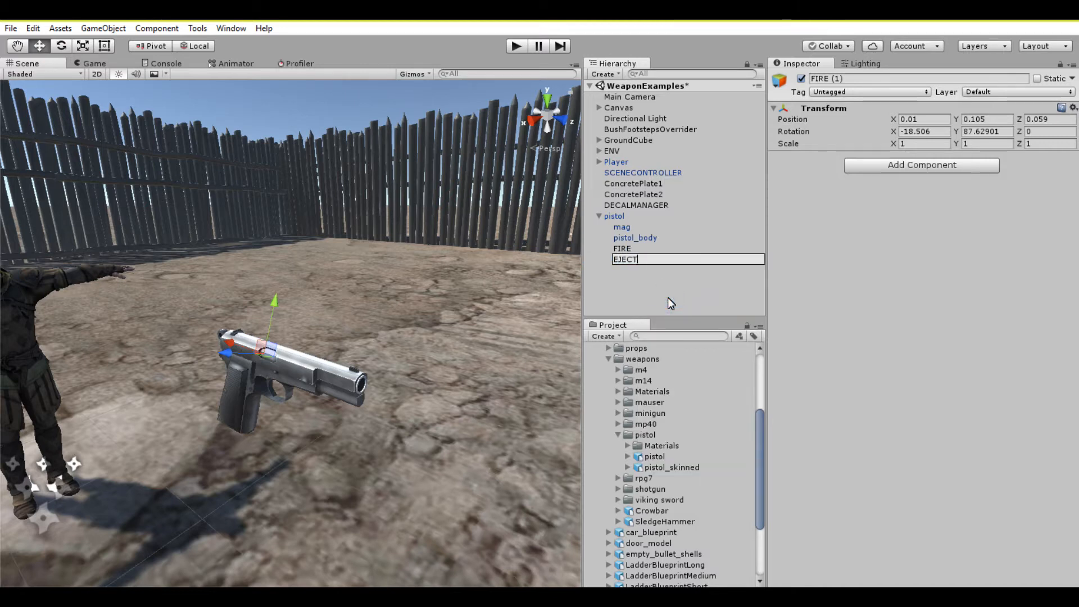
key(Return)
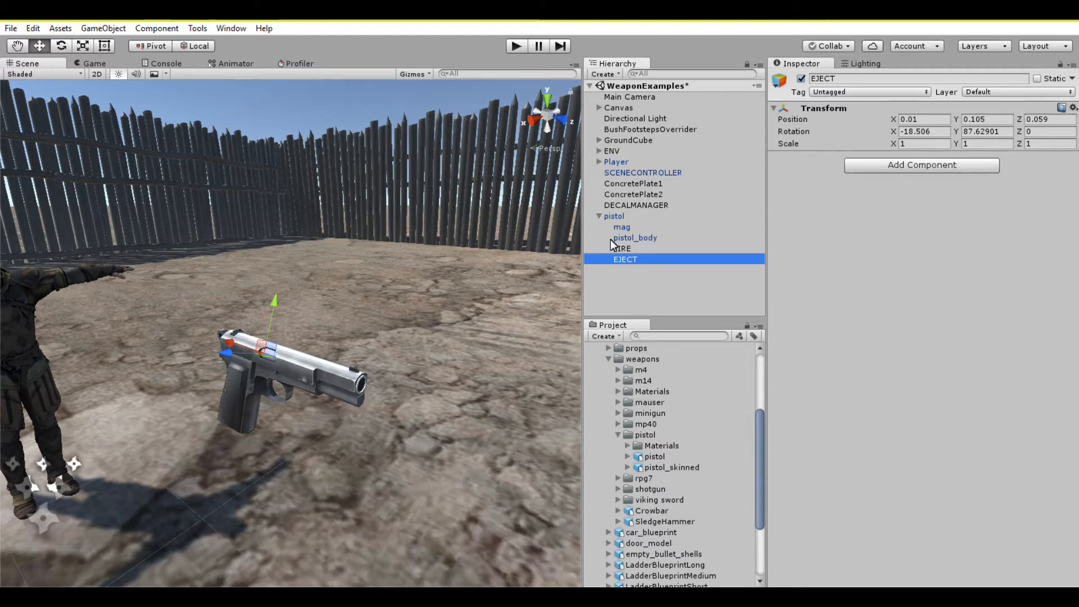
- Open the GC Character Controller's WeaponCreator and assign the scene's pistol as the weapon model object
click(626, 218)
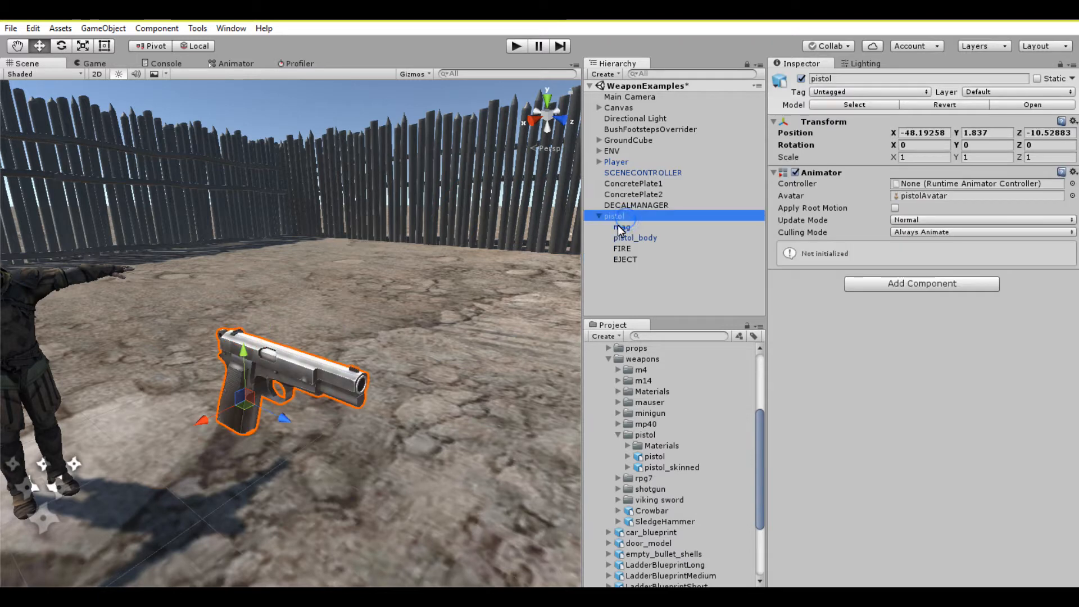
click(198, 27)
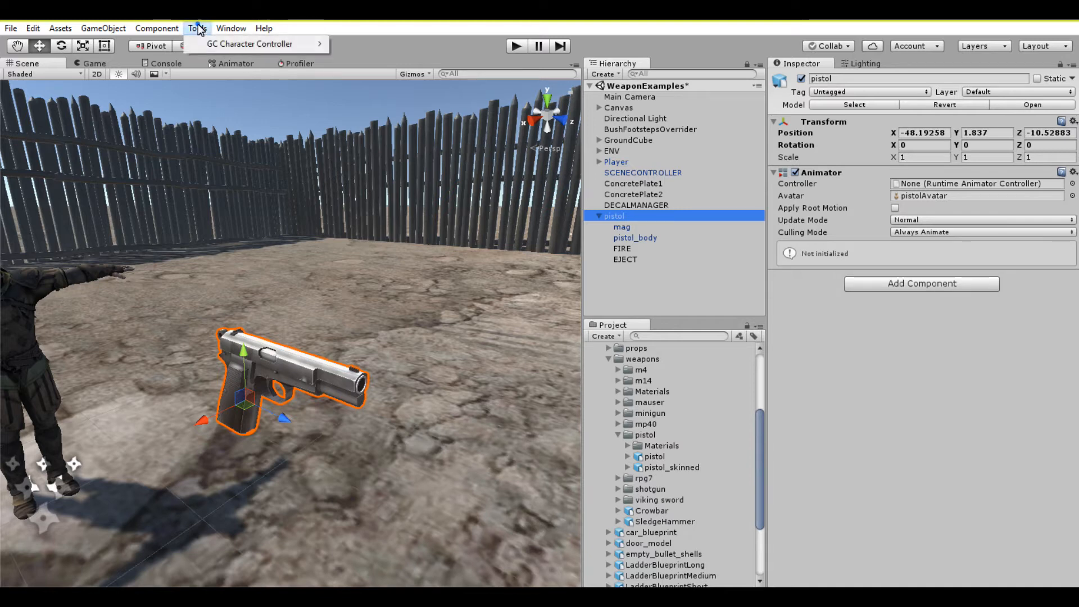
mouse_move(206, 44)
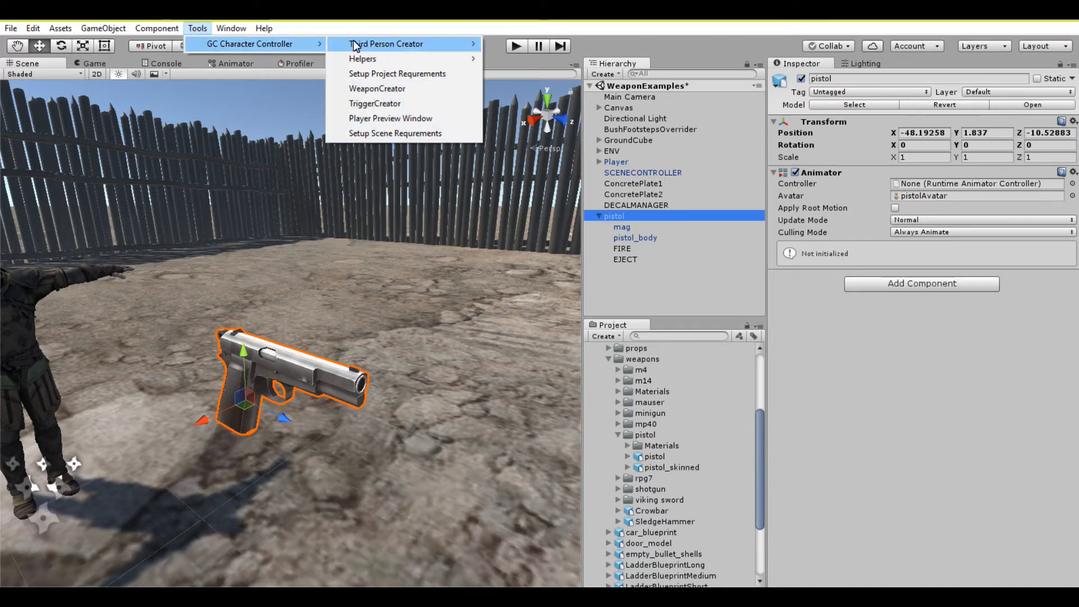
click(408, 89)
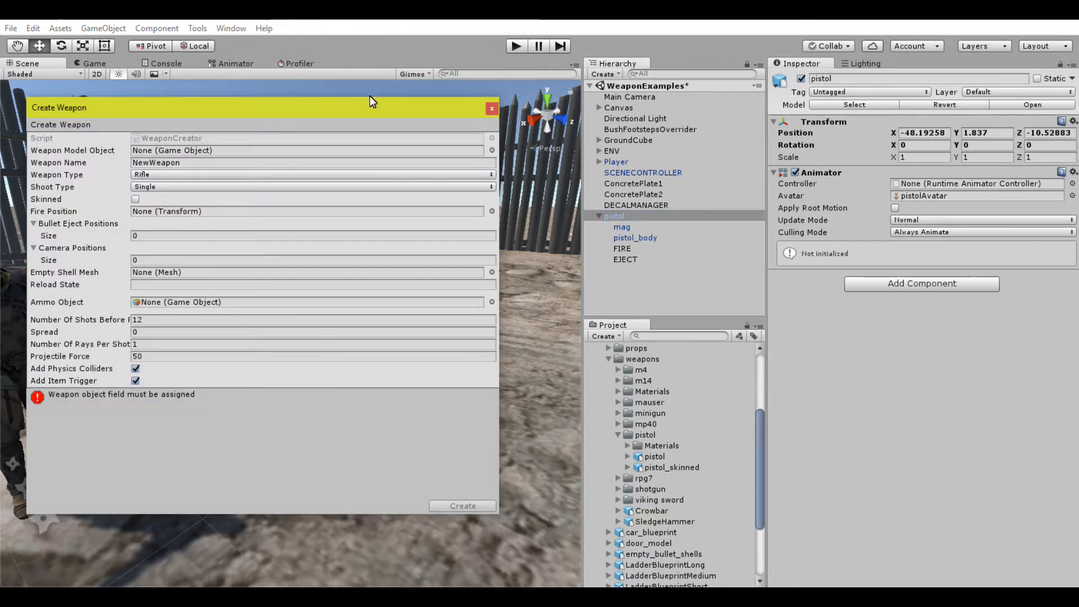
drag(319, 113, 308, 98)
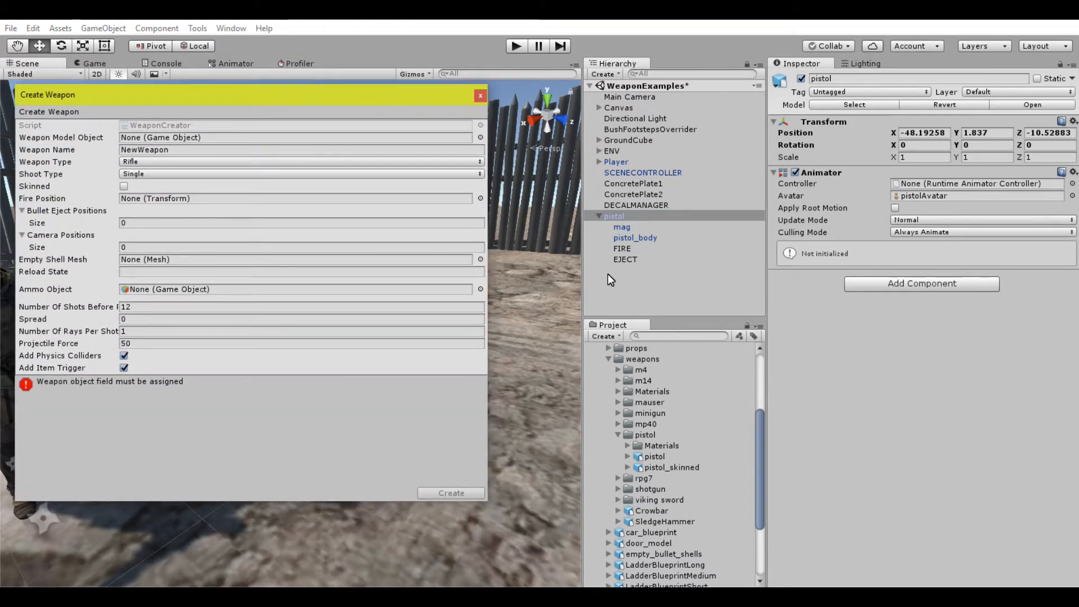
click(613, 218)
drag(613, 218, 190, 139)
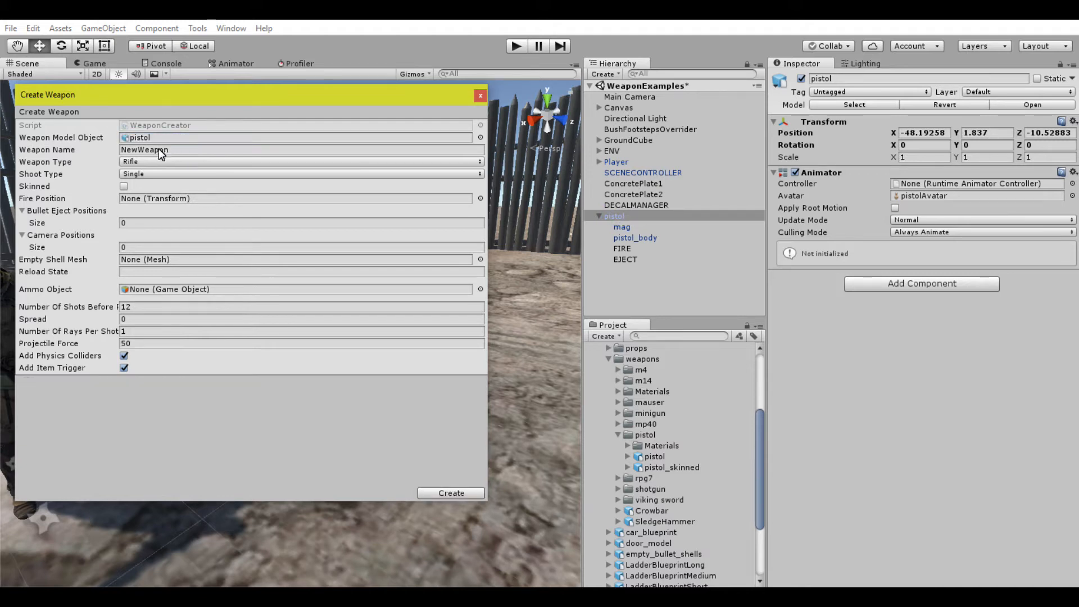
- Name the weapon NewPISTOL and set its weapon type to Pistol
double_click(147, 150)
text(NewP)
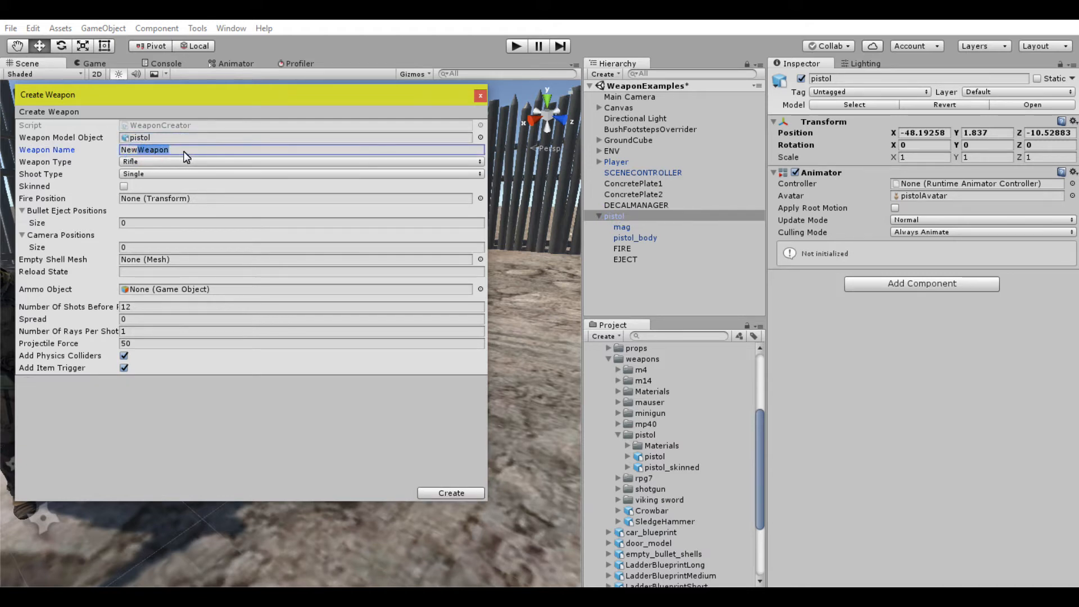
text(ISTOL)
click(152, 161)
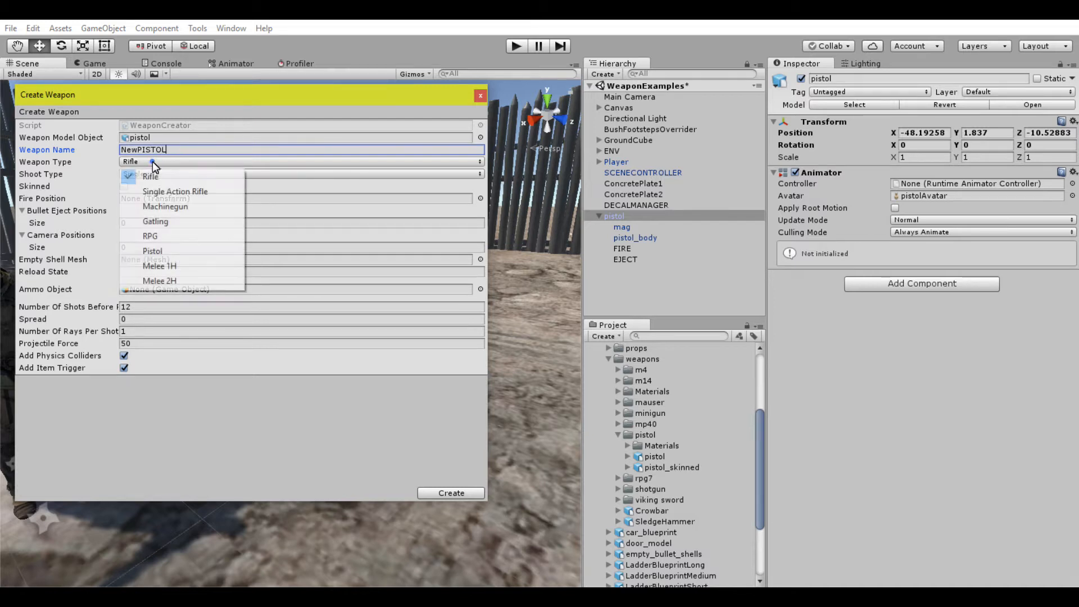
click(158, 251)
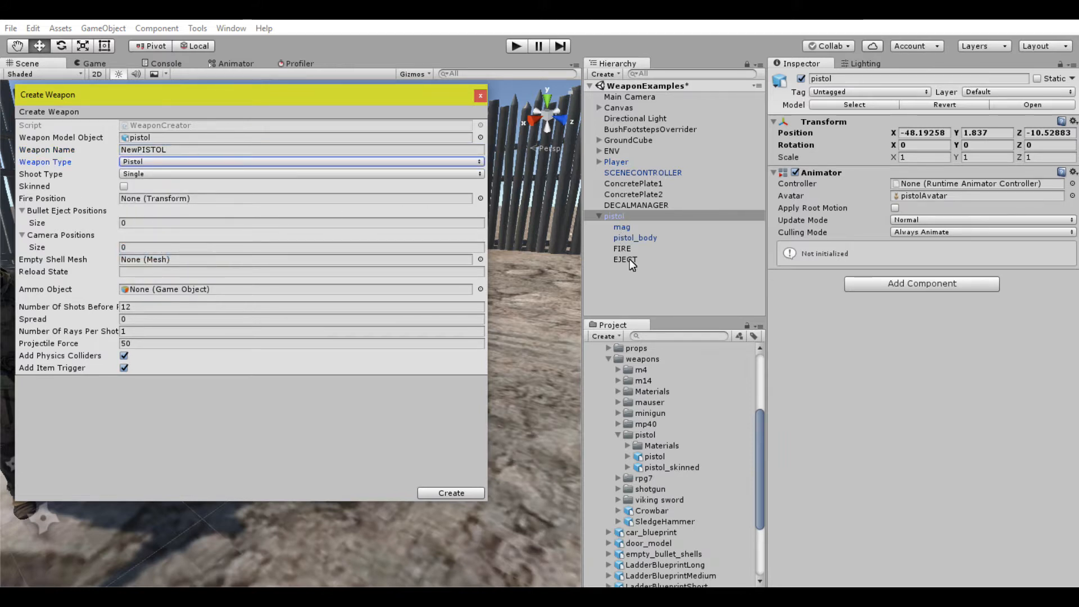
- Assign FIRE as the fire position and add EJECT to the bullet eject positions
drag(625, 248, 142, 200)
drag(629, 258, 80, 215)
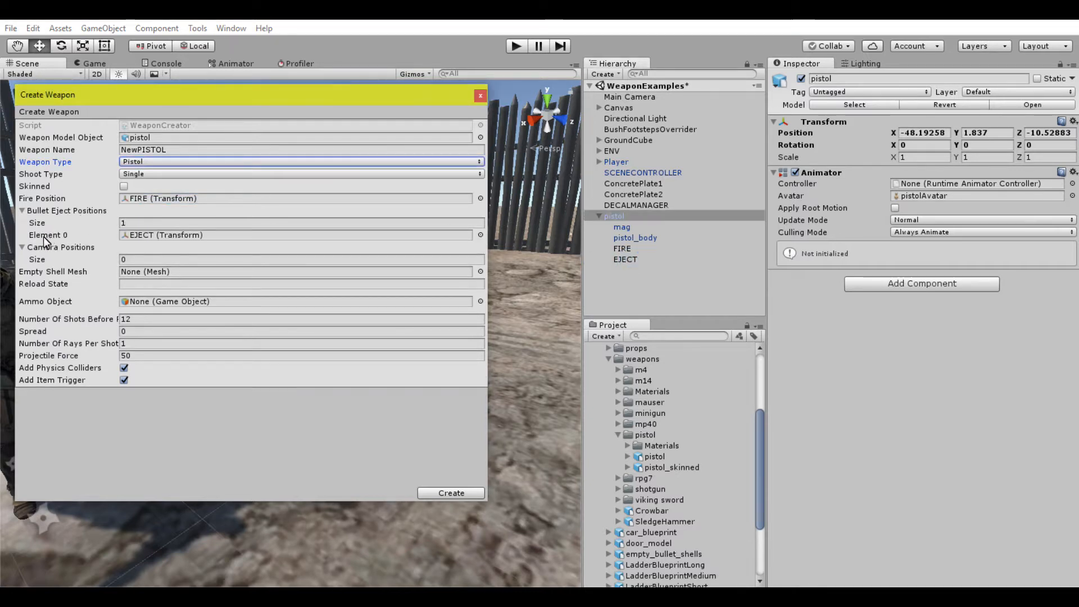
- Assign the pistol_shell_lp mesh from the empty_bullet_shells model as the weapon's empty shell mesh
click(142, 271)
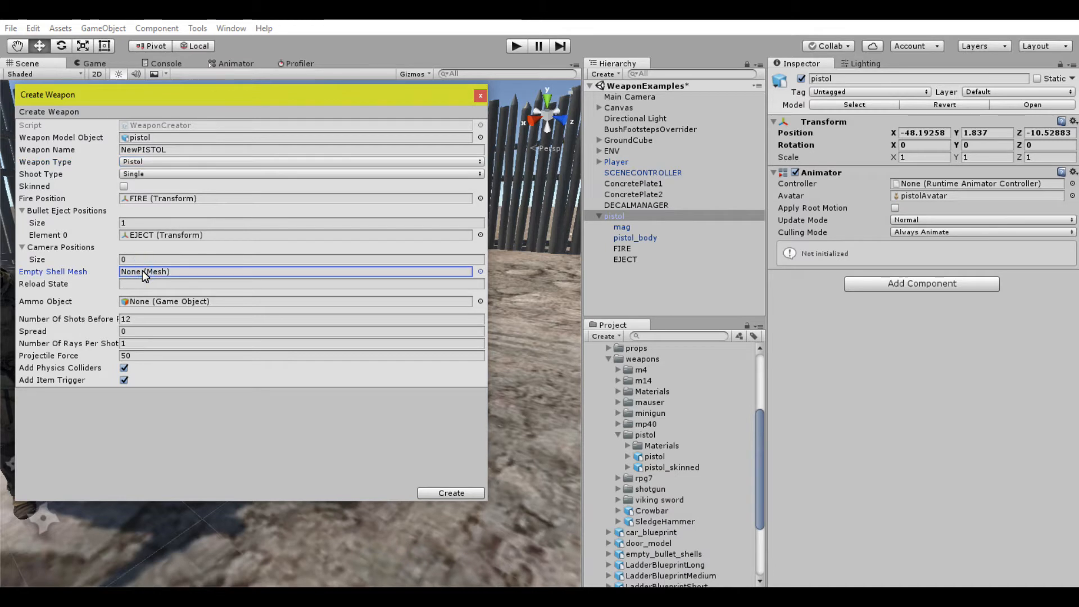
scroll(690, 376, down, 2)
scroll(690, 375, down, 3)
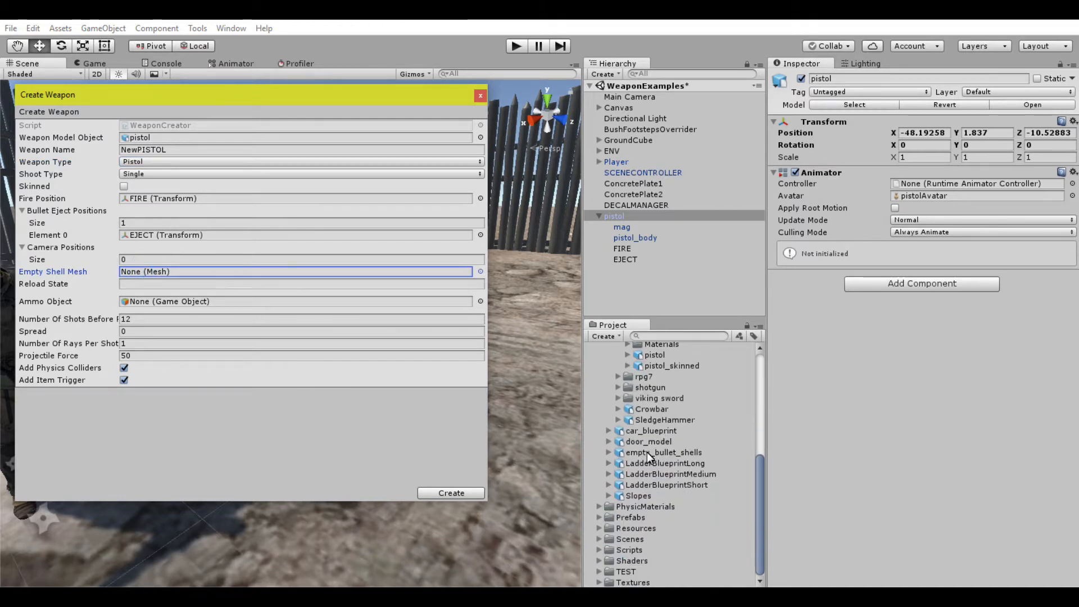
click(646, 452)
click(608, 453)
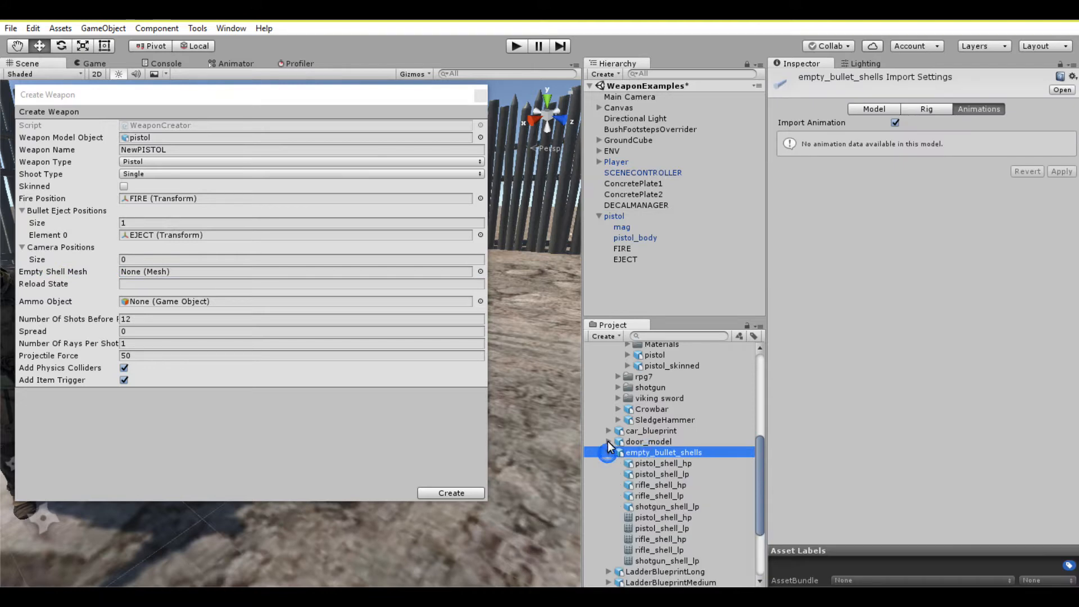
scroll(681, 449, down, 2)
drag(673, 489, 173, 278)
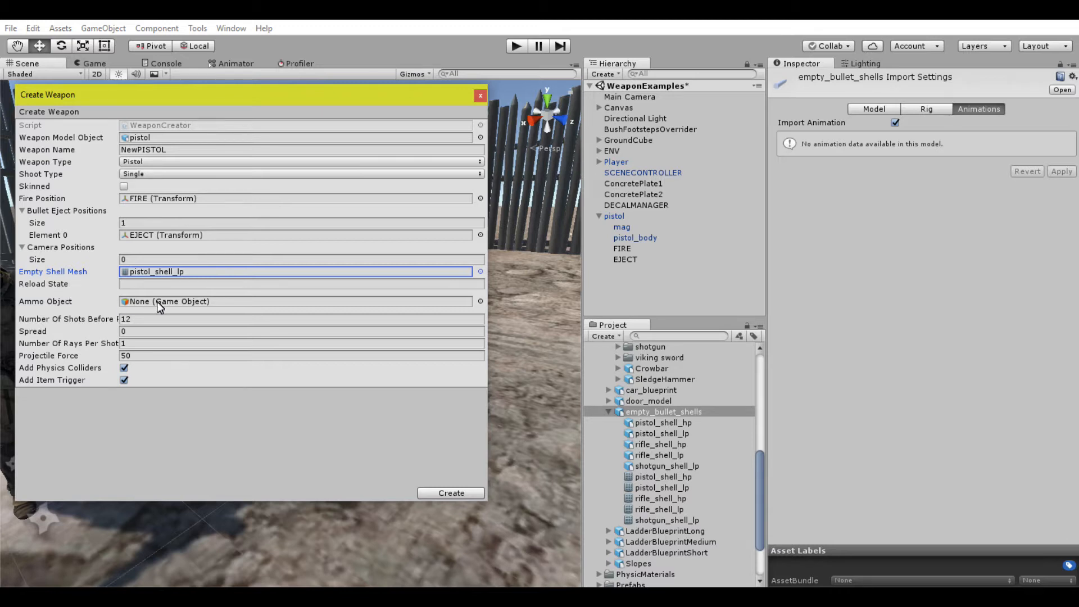
- Assign the mag object as the weapon's ammo object and set the spread to 0.025
drag(625, 226, 140, 301)
click(142, 333)
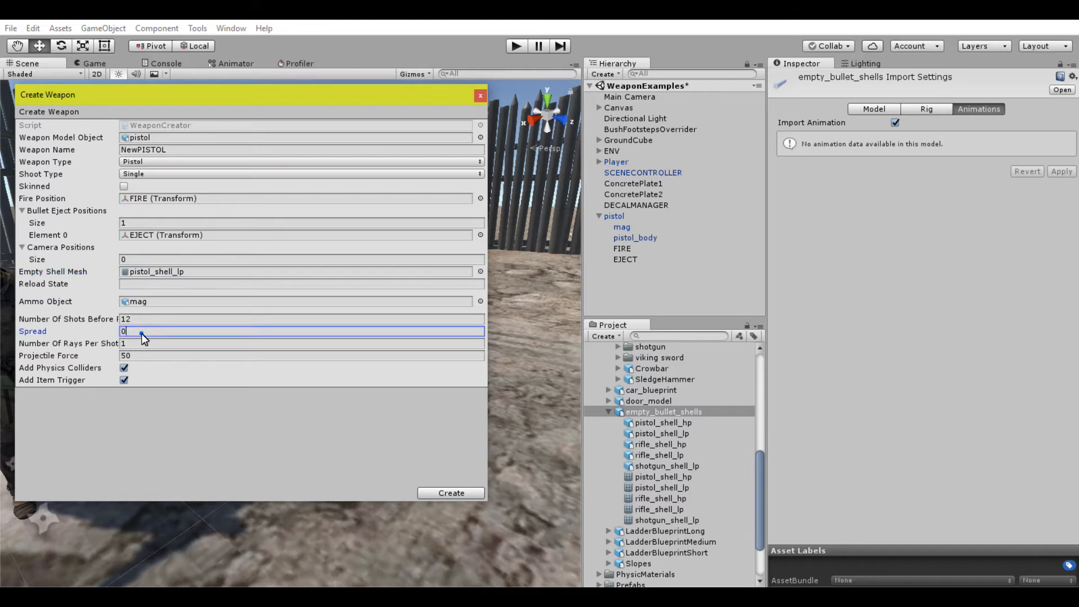
click(94, 335)
text(0.12)
click(130, 332)
text(025)
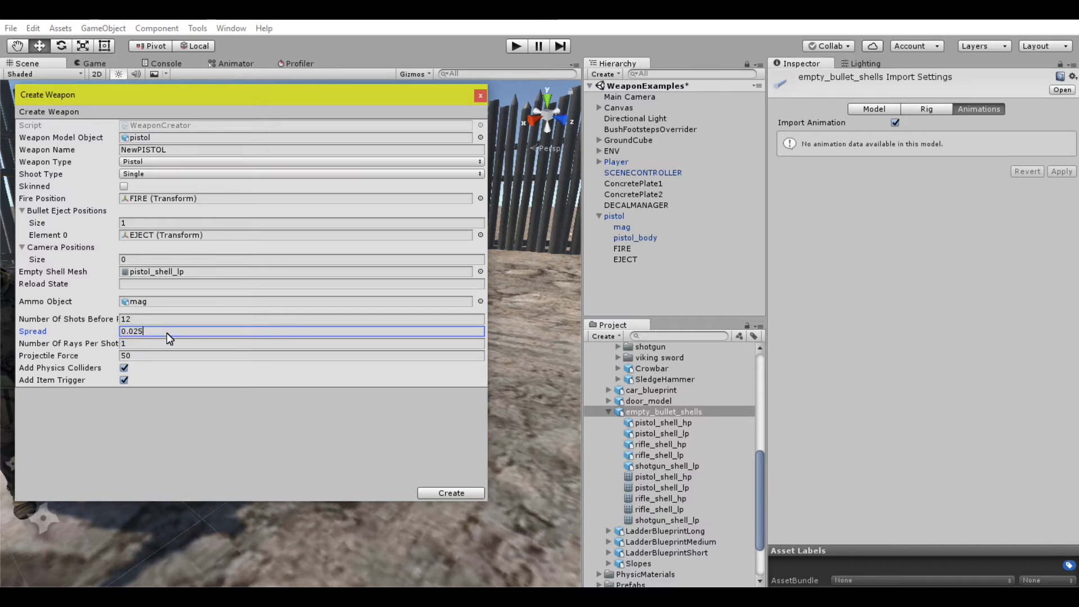
- Set the projectile force to 200 and create the weapon
click(153, 356)
text(200)
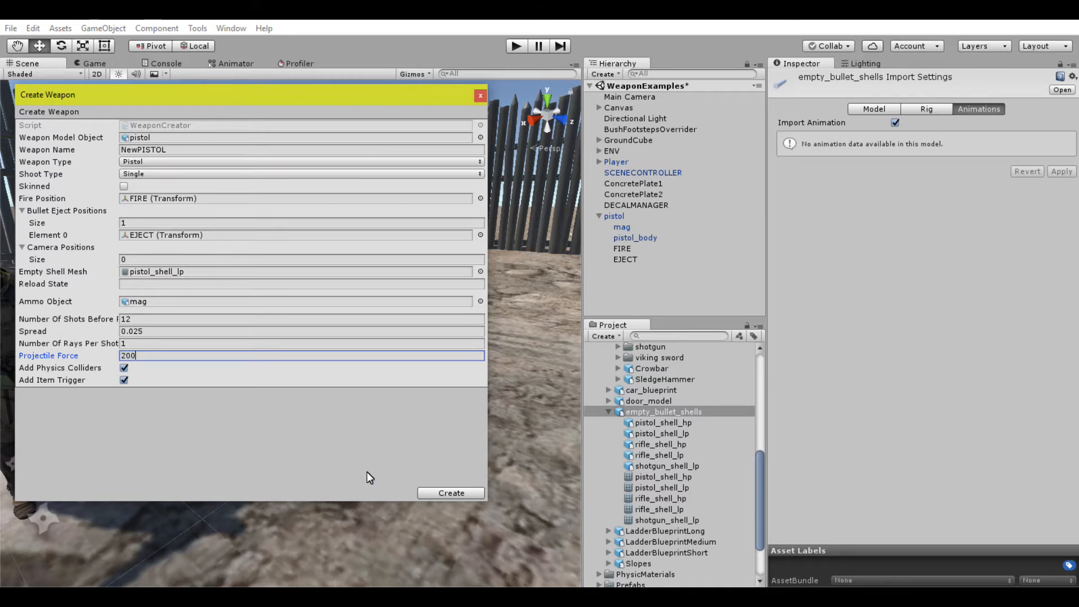
click(430, 490)
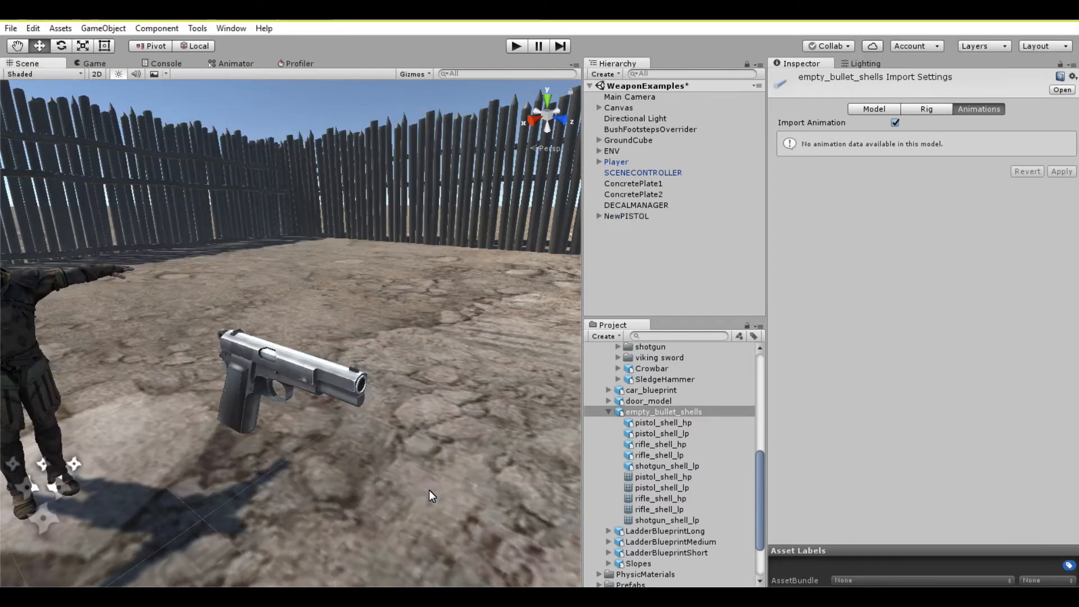
- Shrink the box collider on NewPISTOL's pistol_body from below to about 0.076 high so it encloses only the upper part of the gun
right_drag(317, 457, 334, 402)
key(s)
key(q)
right_drag(359, 398, 348, 417)
click(647, 216)
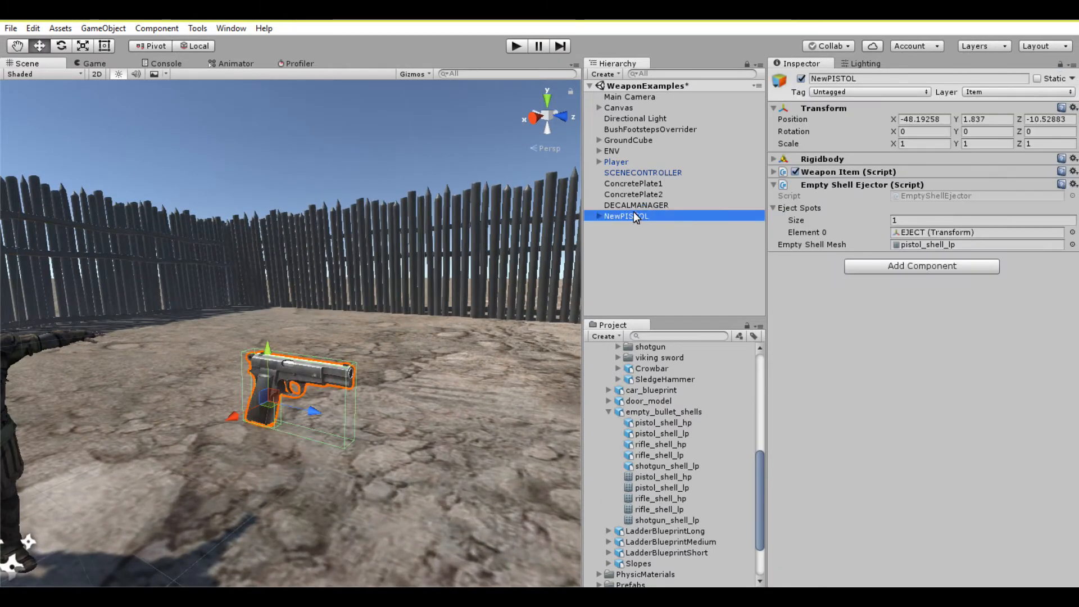
click(599, 216)
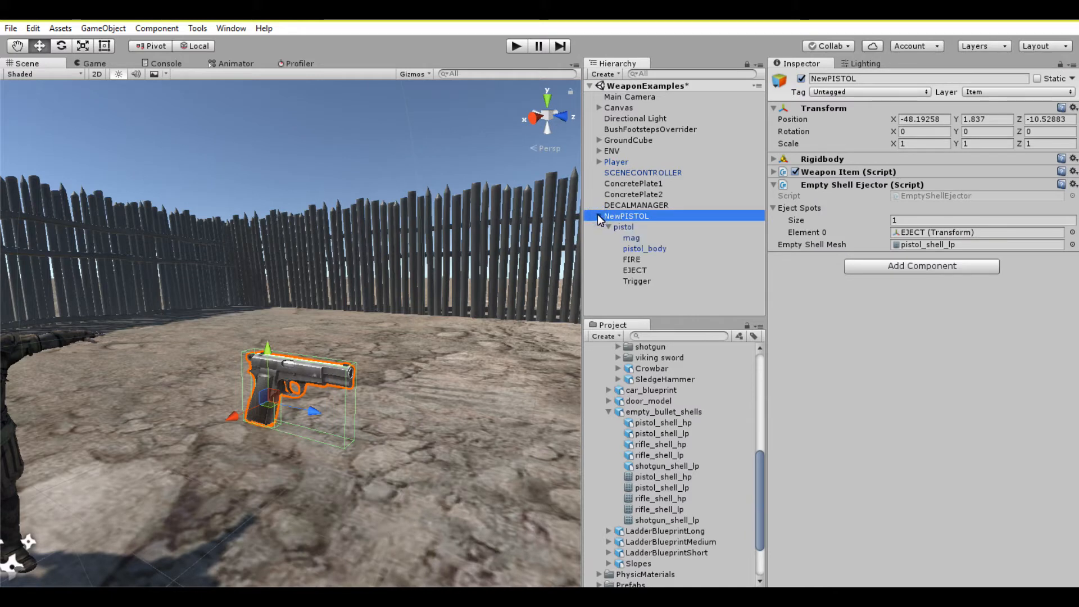
click(654, 252)
right_drag(242, 355, 498, 245)
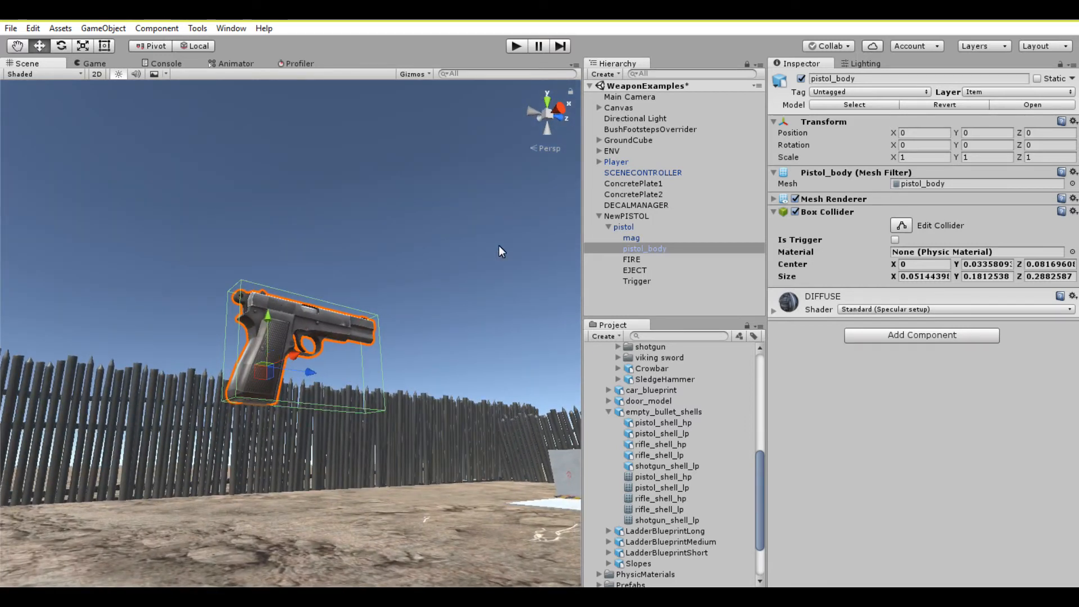
click(902, 225)
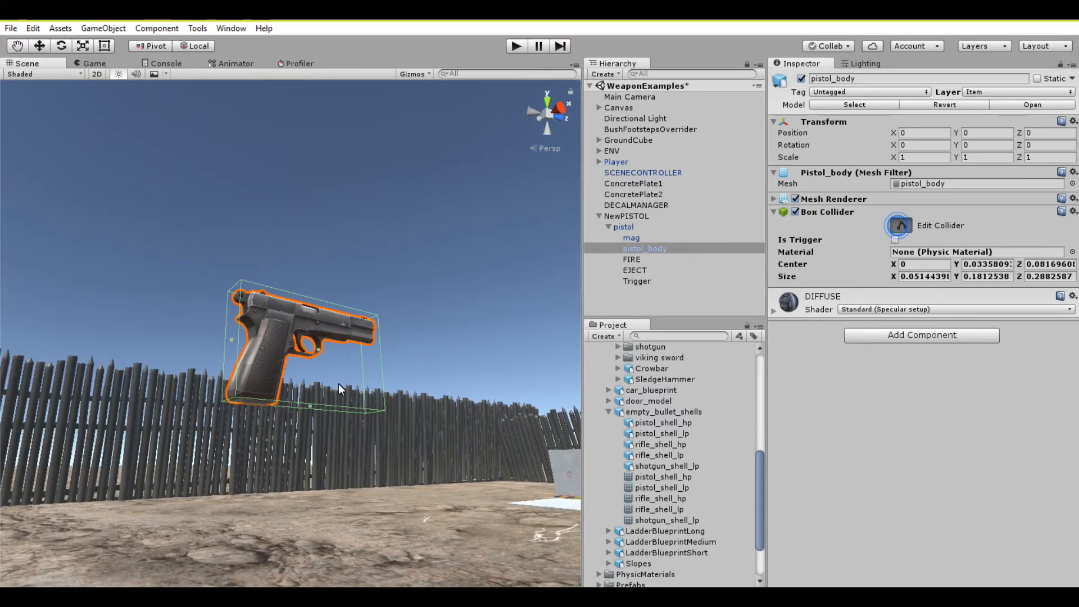
drag(313, 405, 349, 354)
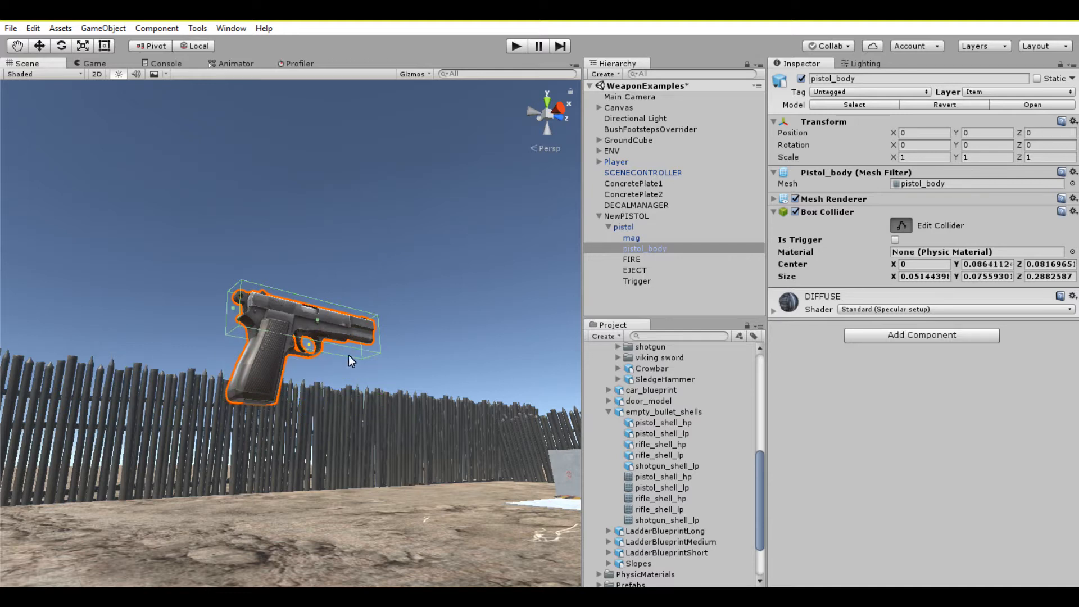
click(902, 228)
- Duplicate the pistol_body's box collider by copying it and pasting it as a new component
right_click(830, 212)
click(852, 282)
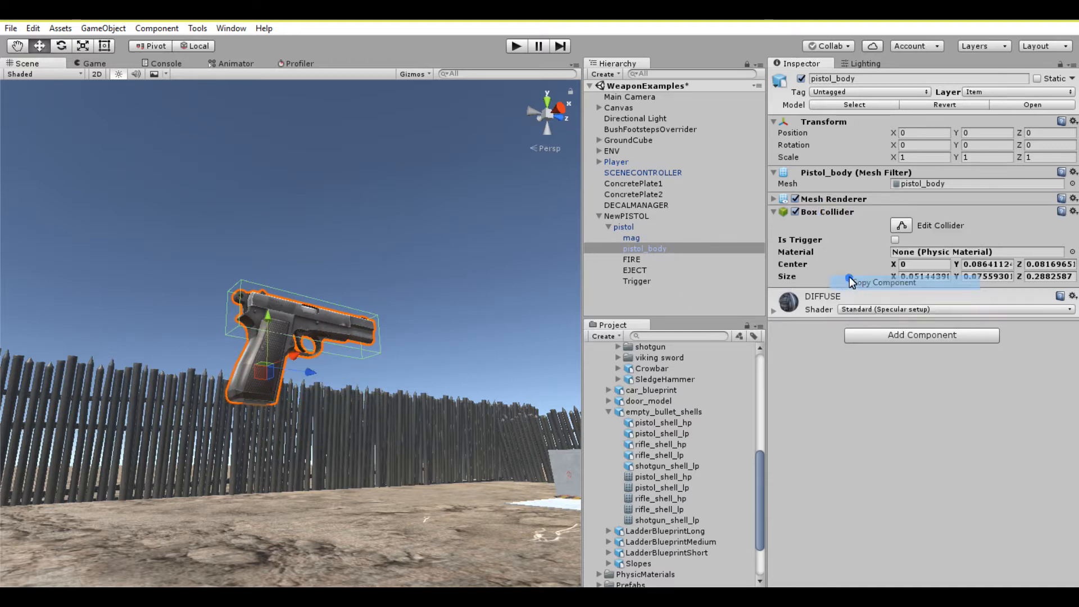
right_click(837, 215)
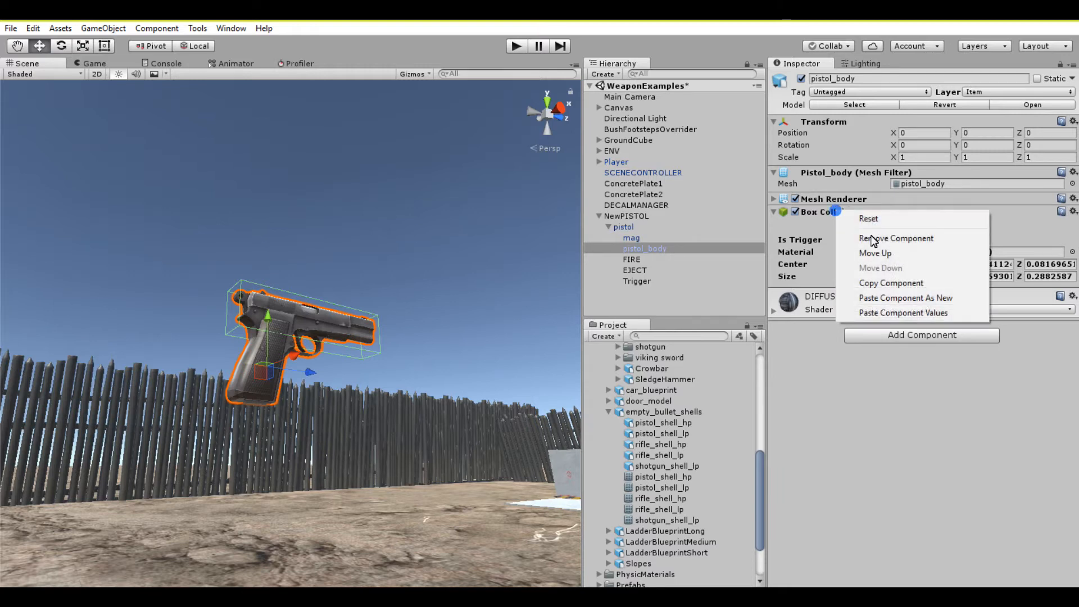
click(877, 297)
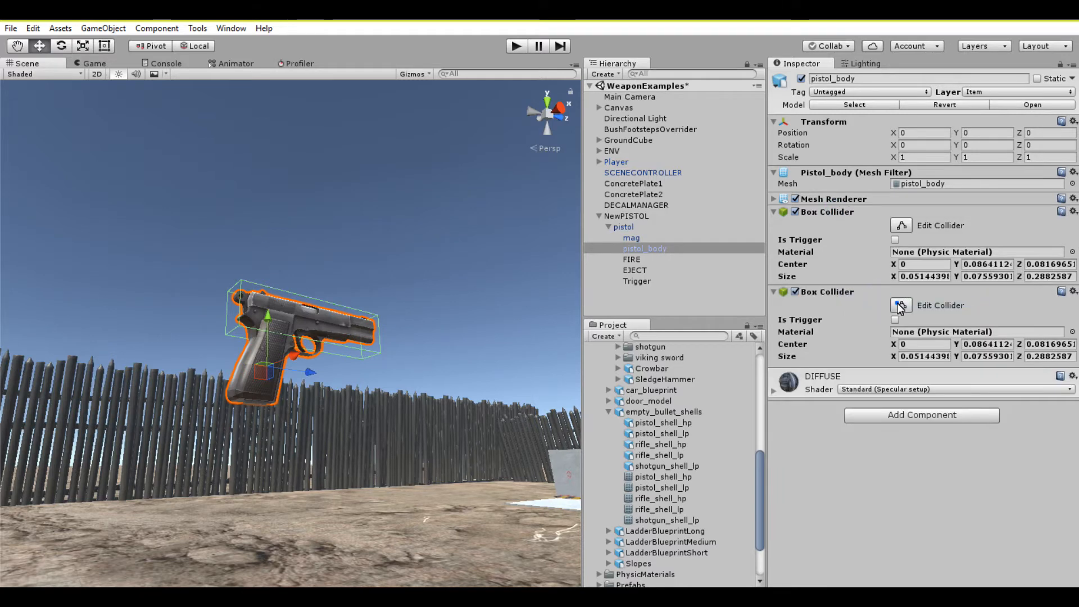
- Reshape the second box collider around the pistol's grip, about 0.182 high and 0.103 along Z
click(902, 305)
drag(310, 346, 311, 387)
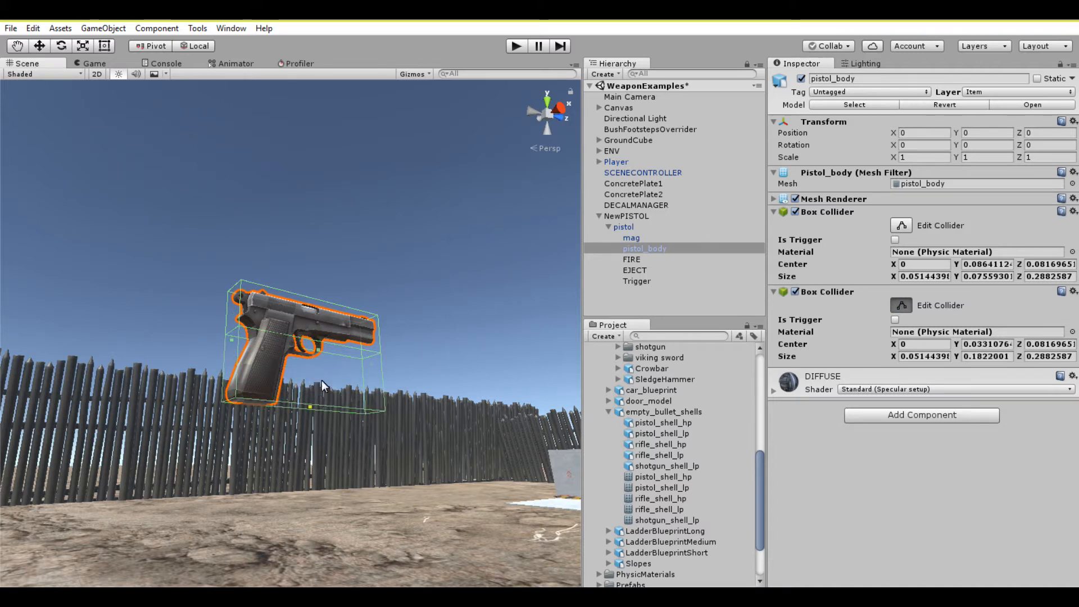
drag(373, 363, 330, 363)
right_drag(339, 357, 337, 430)
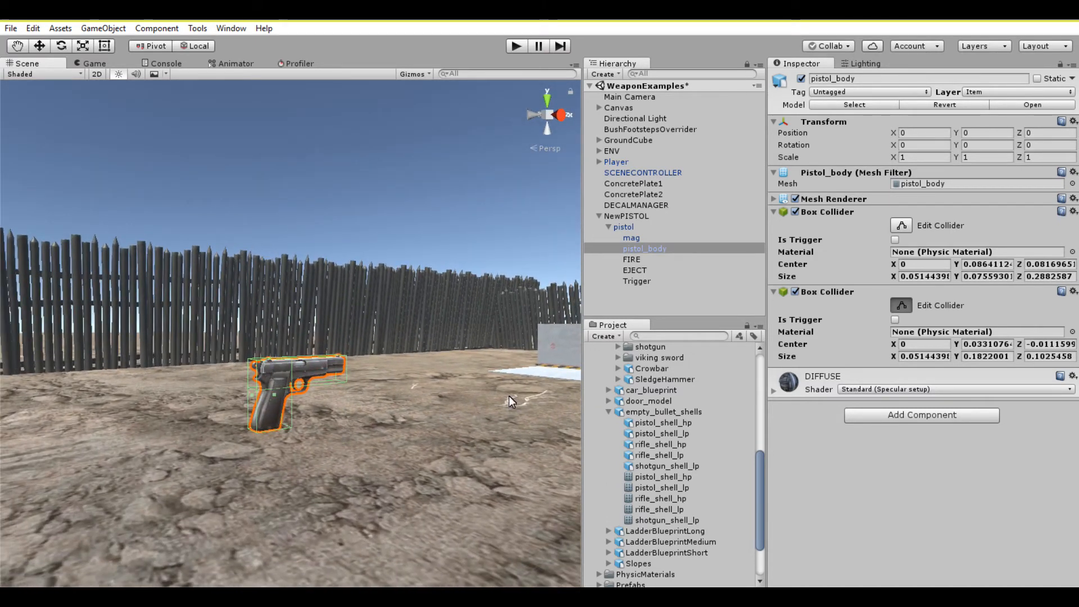
click(901, 305)
- Set the display text of NewPISTOL's Trigger object to "Pick PISTOL"
click(630, 283)
key(s)
right_drag(327, 358, 338, 402)
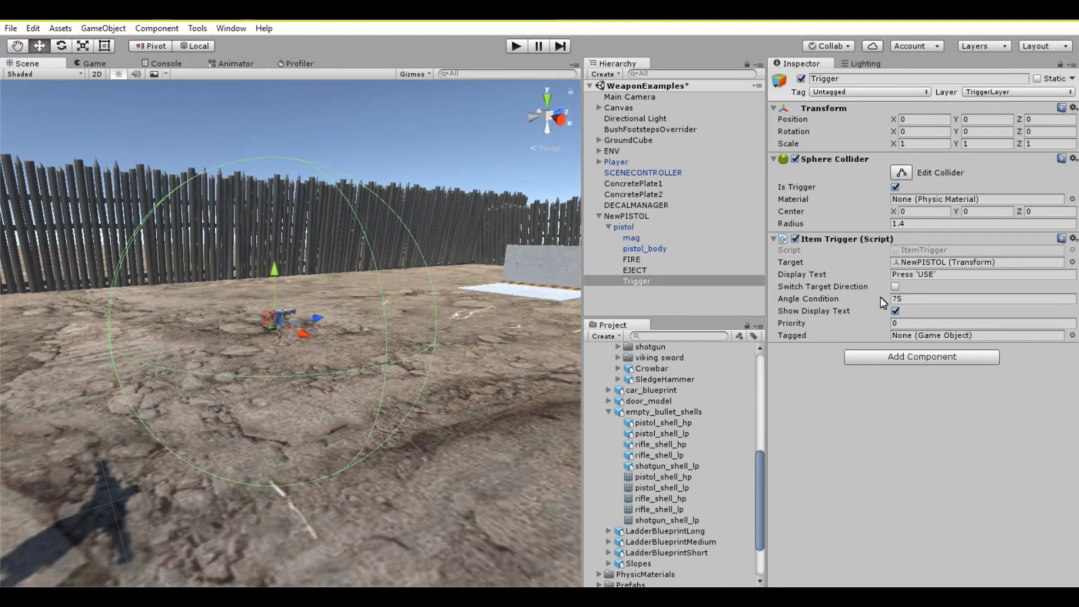
click(972, 274)
text(Pick )
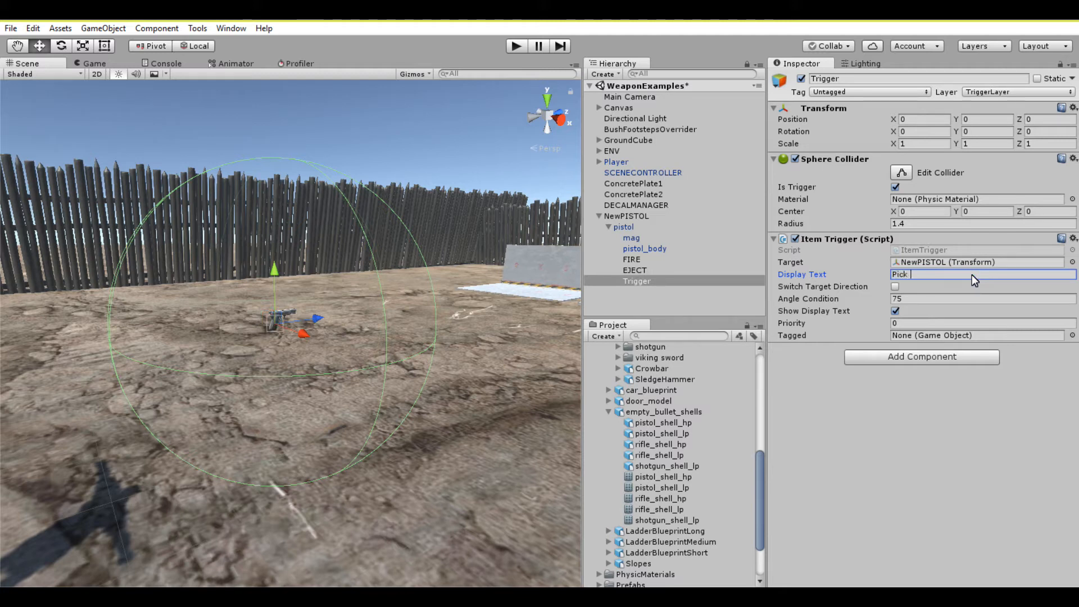
text(PISTOL)
right_drag(379, 302, 383, 299)
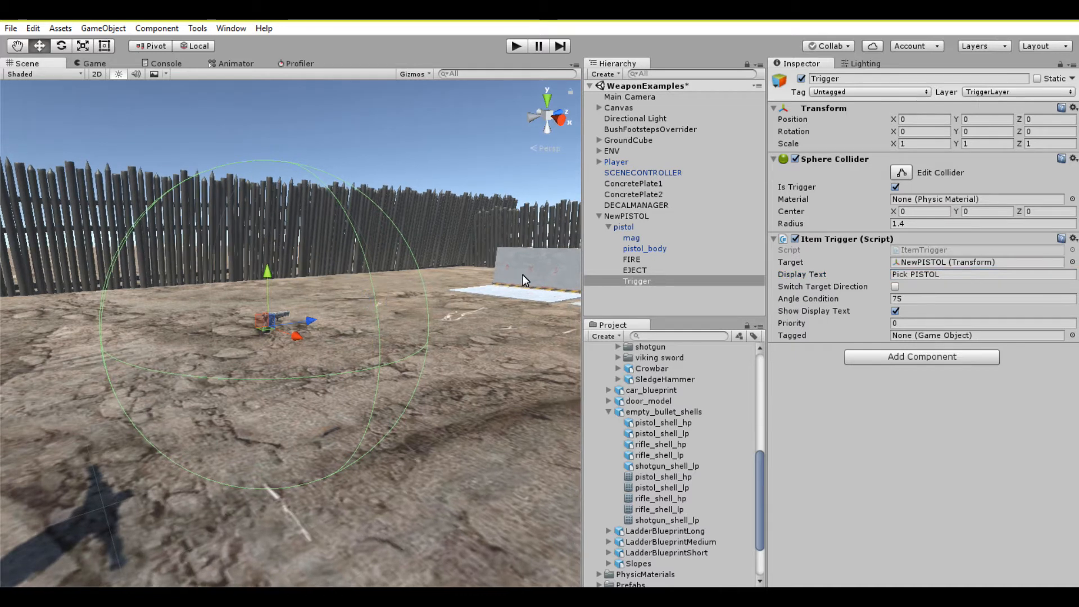
- Play the scene with NewPISTOL selected and have the character pick up and draw the pistol
click(599, 216)
click(631, 215)
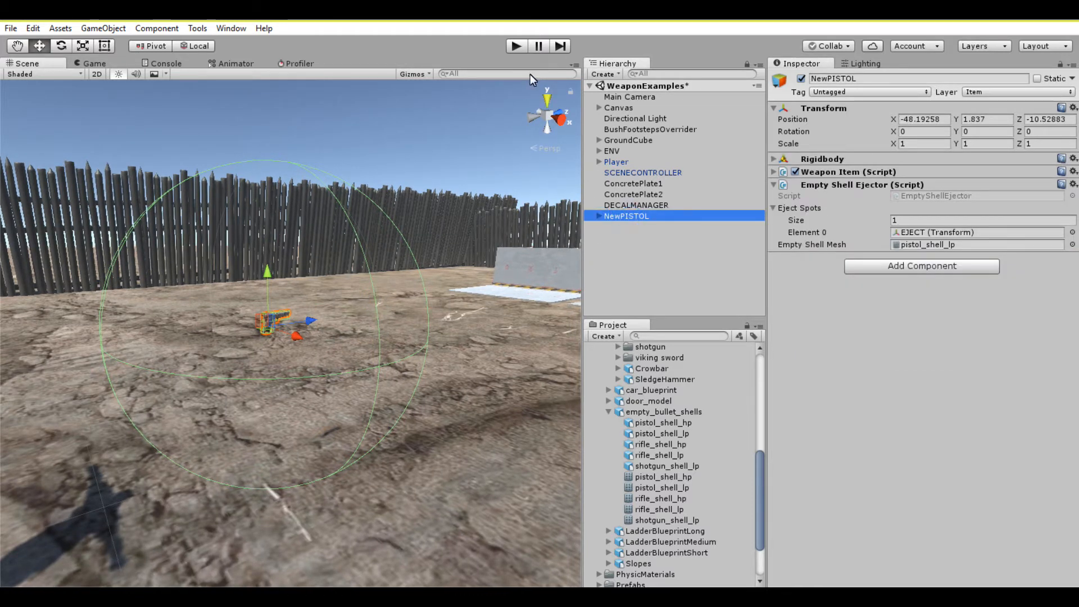
click(520, 49)
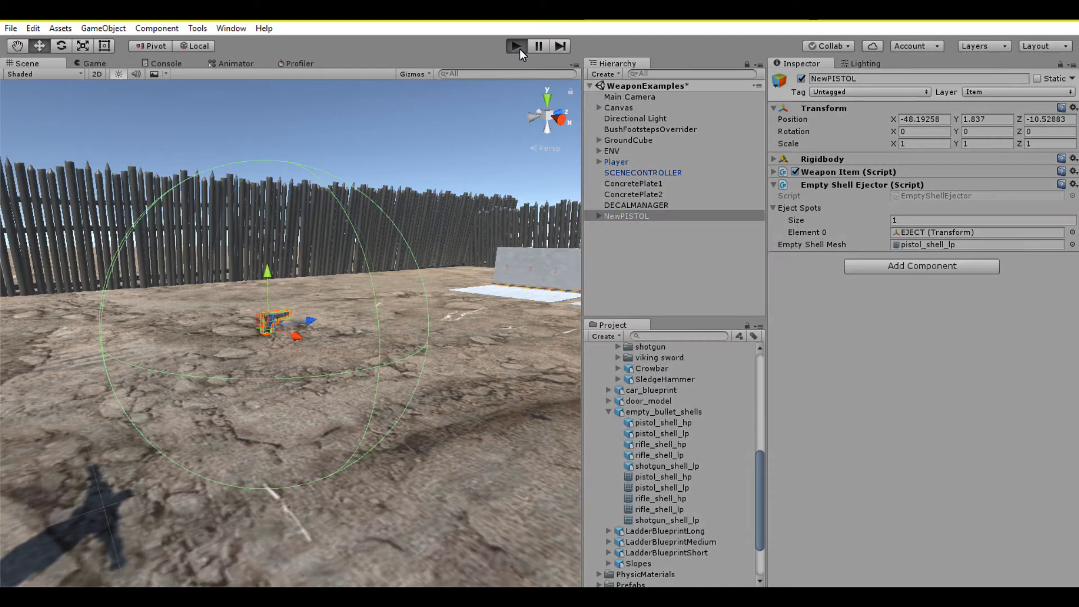
key(w)
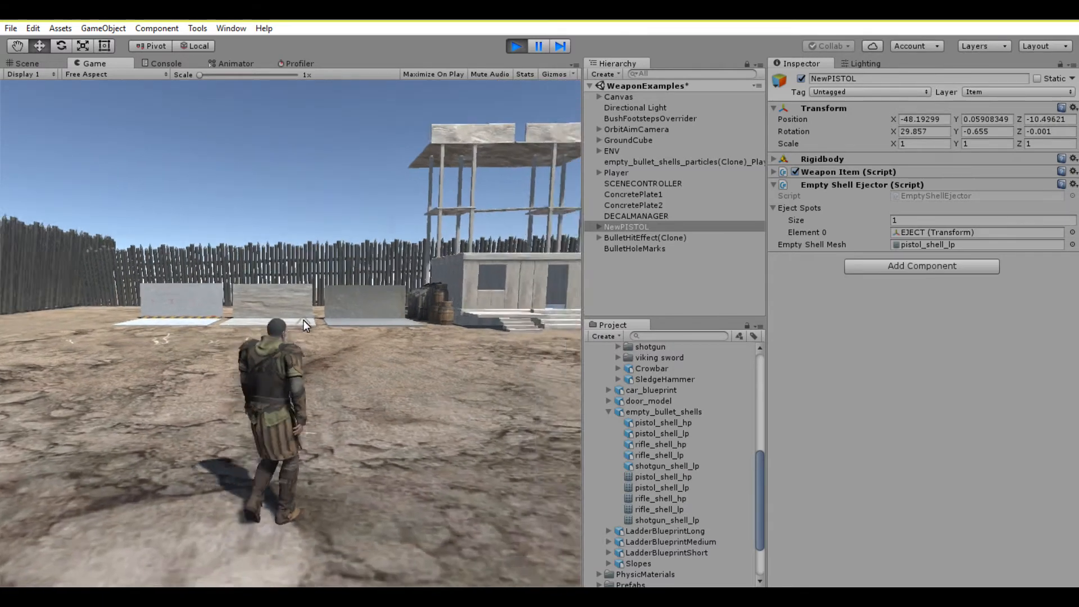
key(e)
key(w)
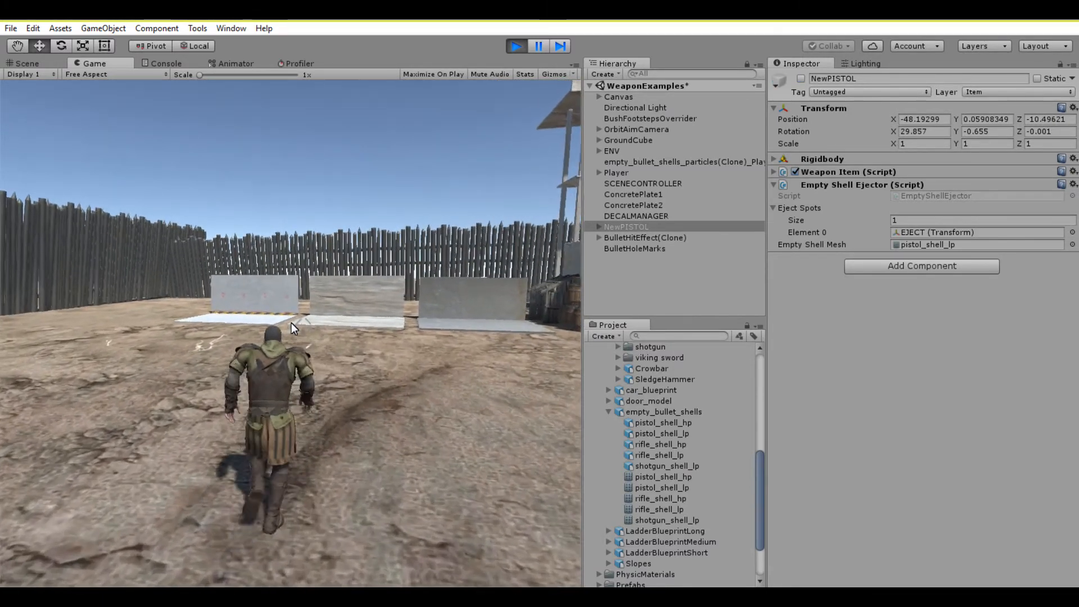
key(a)
key(1)
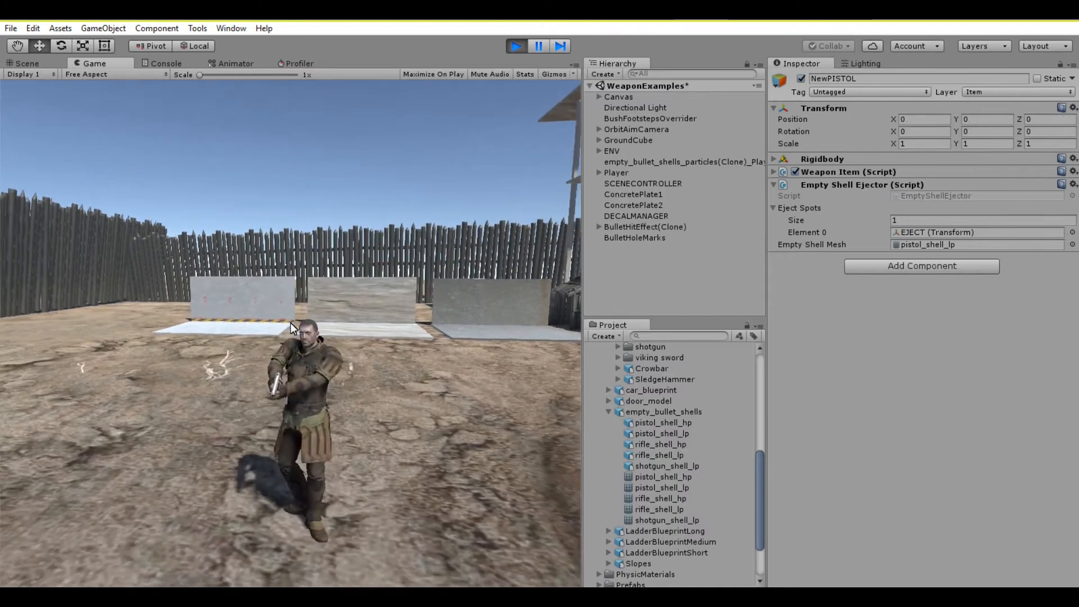
- Test the pistol in play mode by aiming and firing repeated shots while viewing the character from the front and side
right_click(291, 322)
click(291, 322)
click(291, 322)
click(291, 322)
click(291, 322)
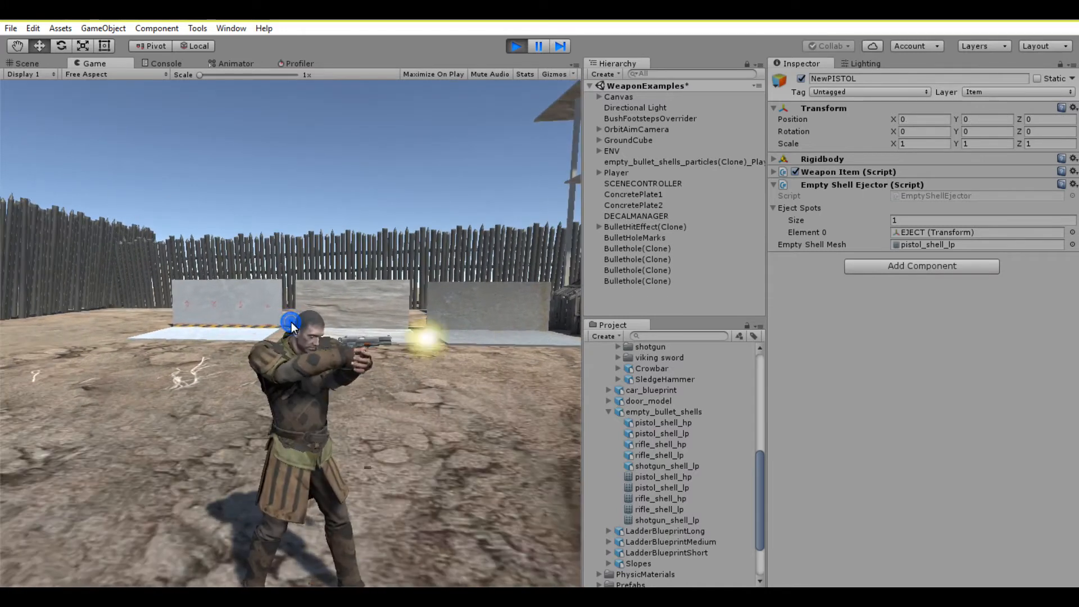
click(291, 322)
click(290, 322)
right_click(290, 322)
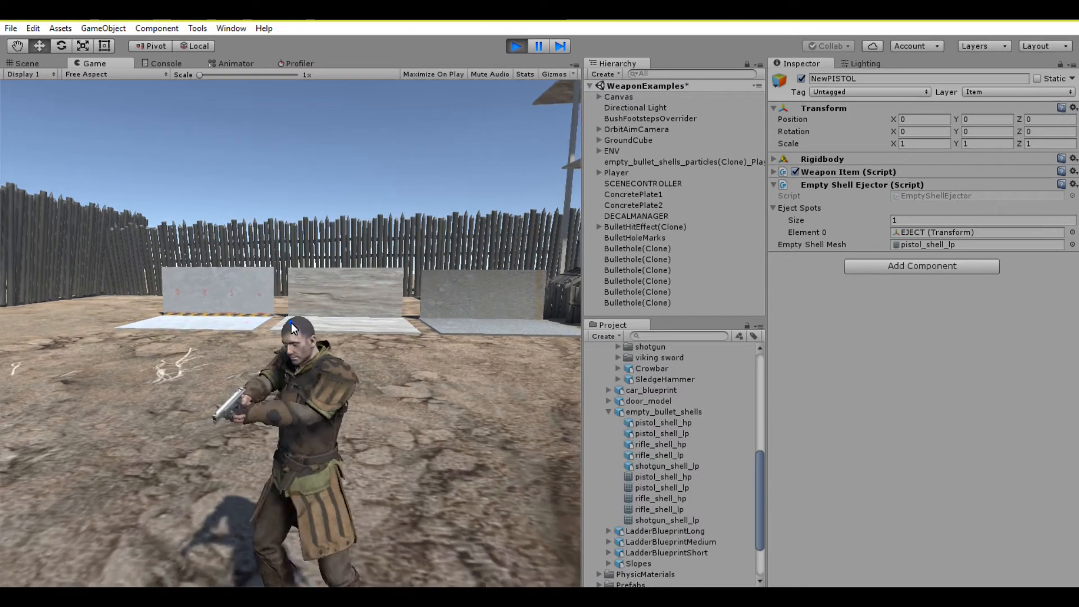
click(290, 323)
click(291, 322)
key(w)
key(s)
click(292, 323)
click(292, 322)
click(291, 323)
click(291, 323)
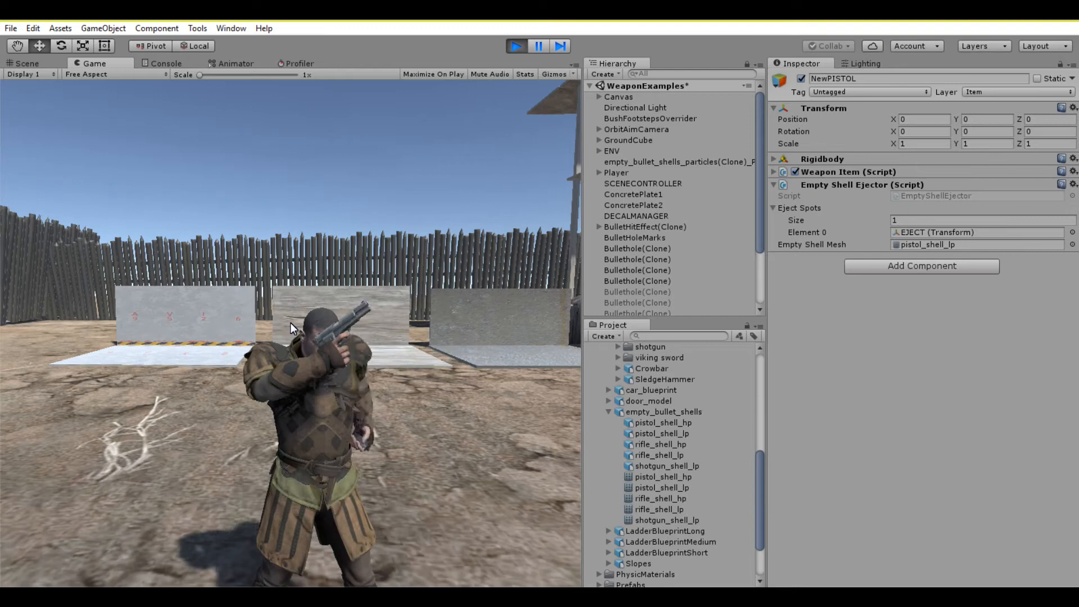
- Aim and fire several shots at the target plates while moving the character closer to them
right_click(291, 322)
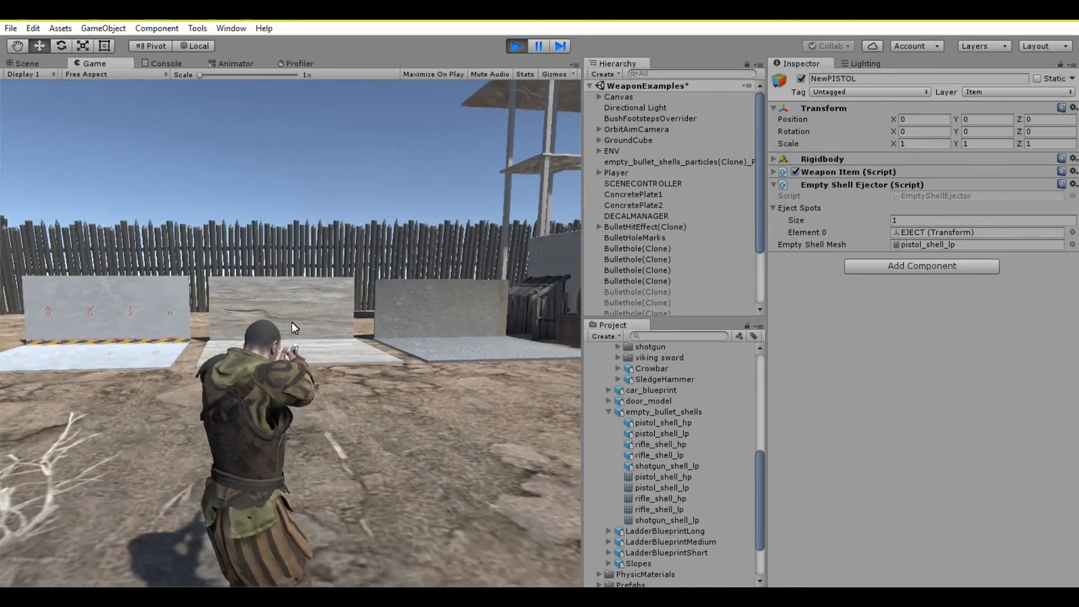
click(291, 323)
click(292, 323)
click(291, 323)
key(w)
click(291, 324)
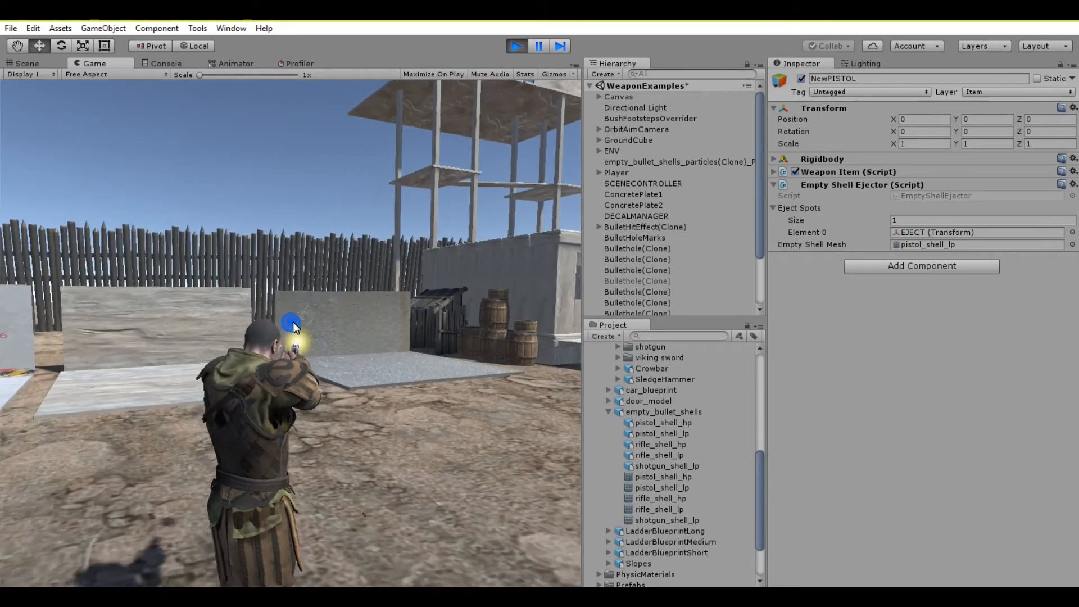
click(291, 323)
click(288, 322)
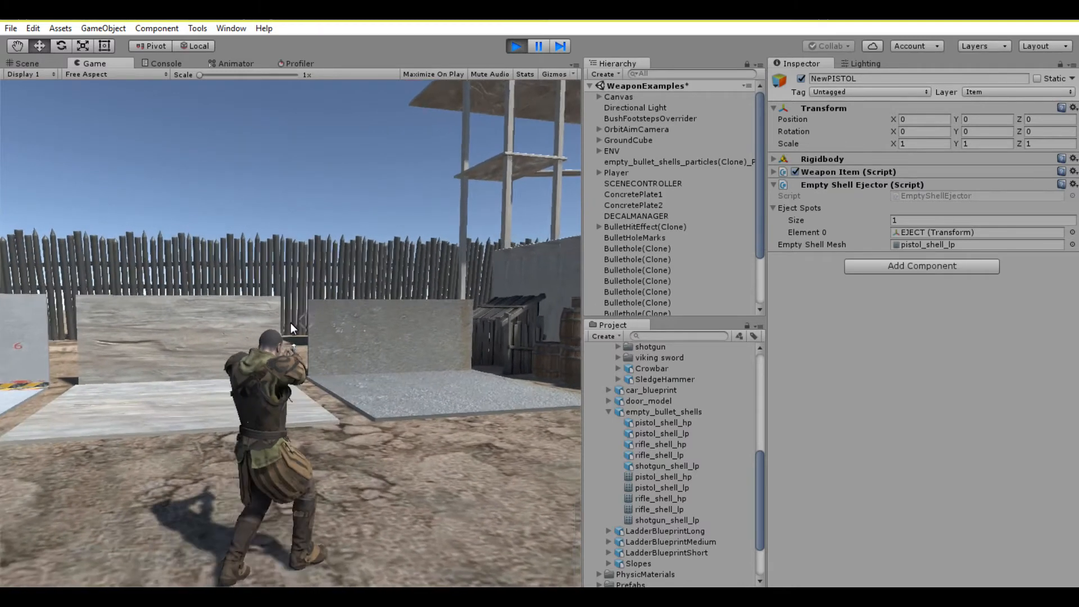
right_click(291, 323)
click(291, 322)
click(291, 322)
click(291, 322)
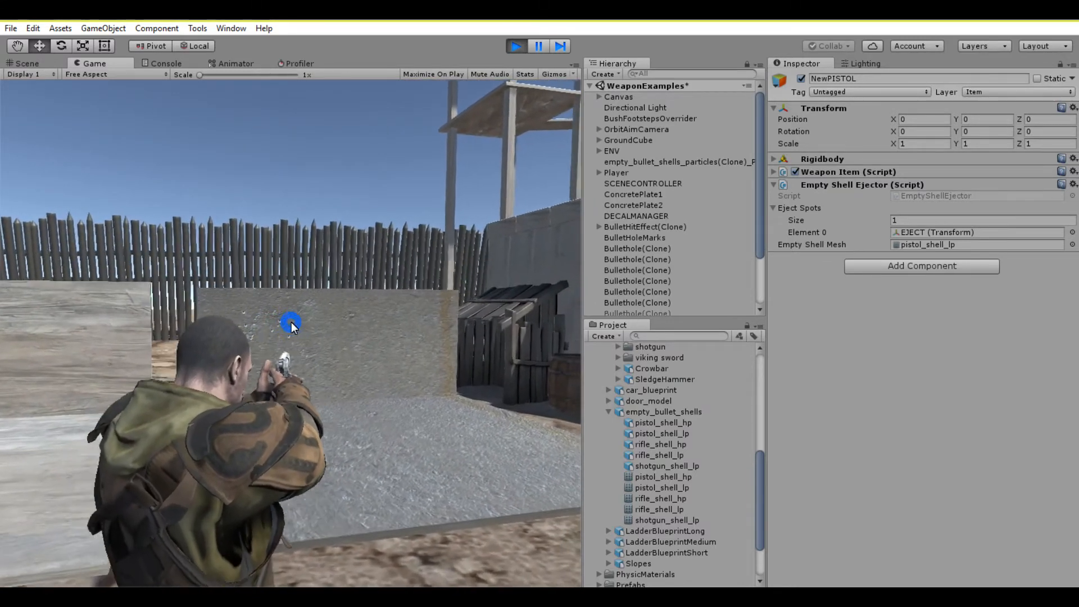
- Test reloading the pistol, fire more shots at the concrete plate and reload again
key(r)
click(291, 323)
click(290, 323)
click(290, 323)
click(291, 322)
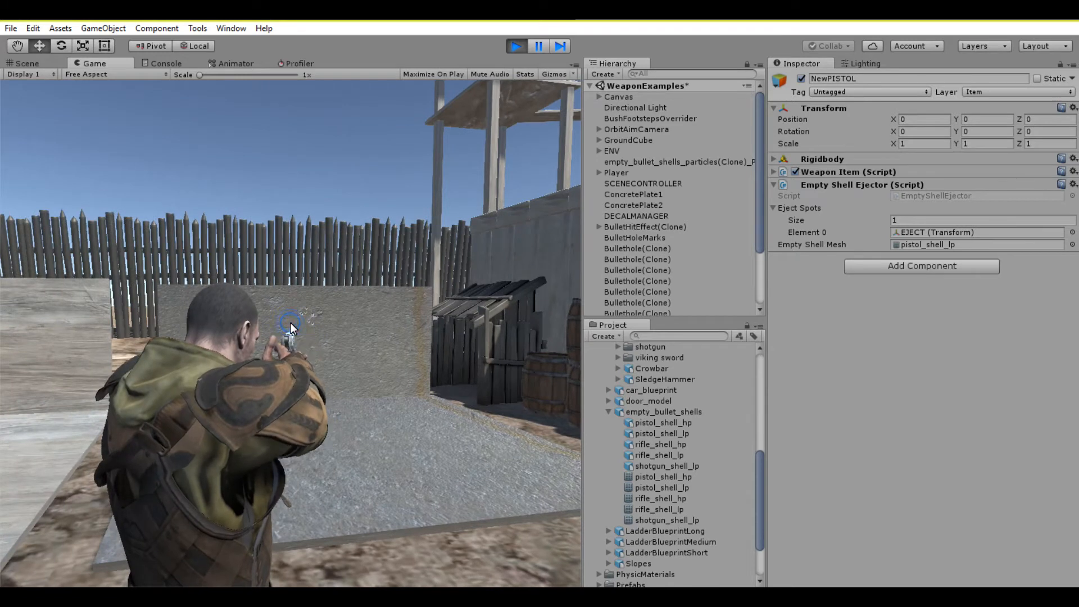
key(r)
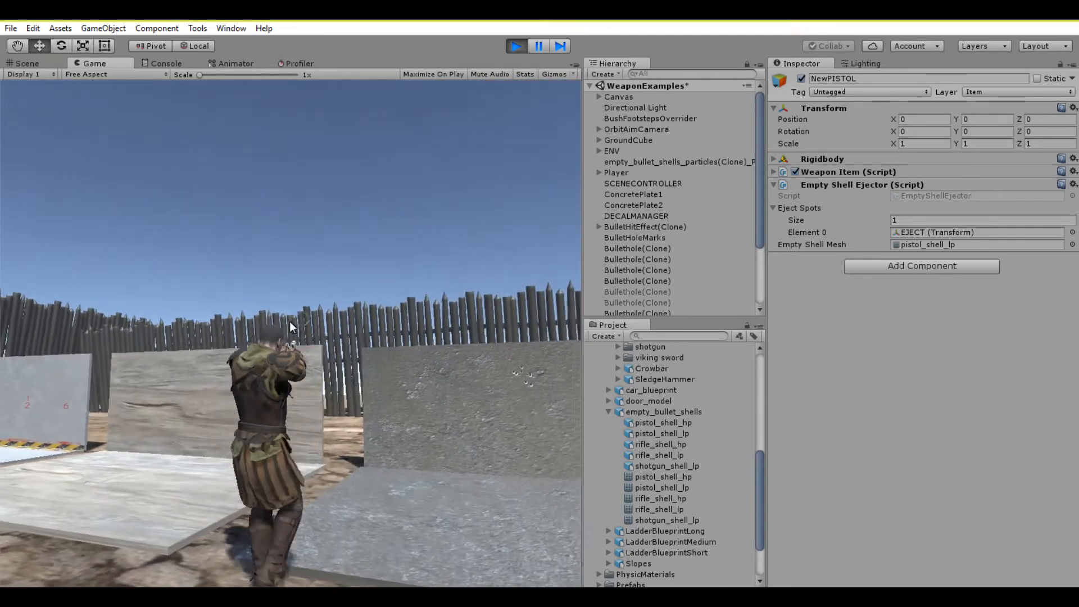
- Fire the pistol above the plates and toward the fence while walking the character around
click(291, 323)
click(291, 323)
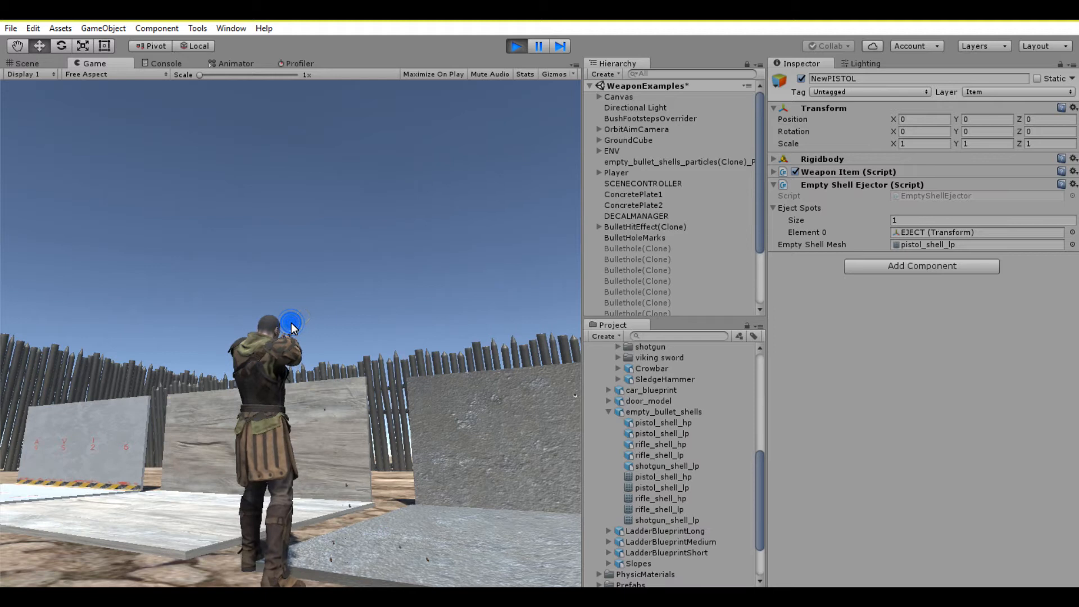
key(w)
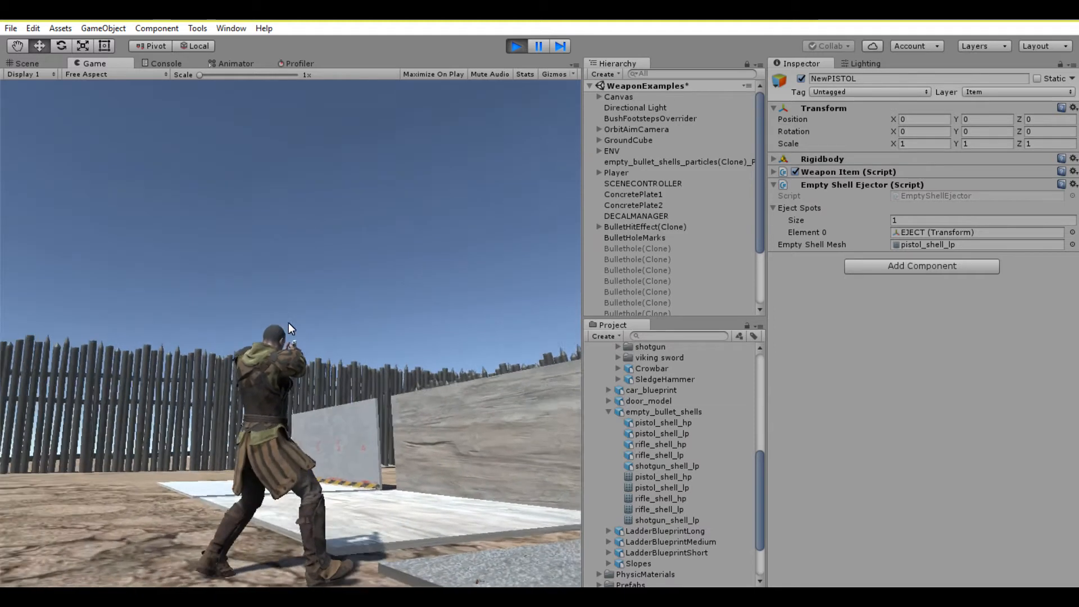
click(291, 323)
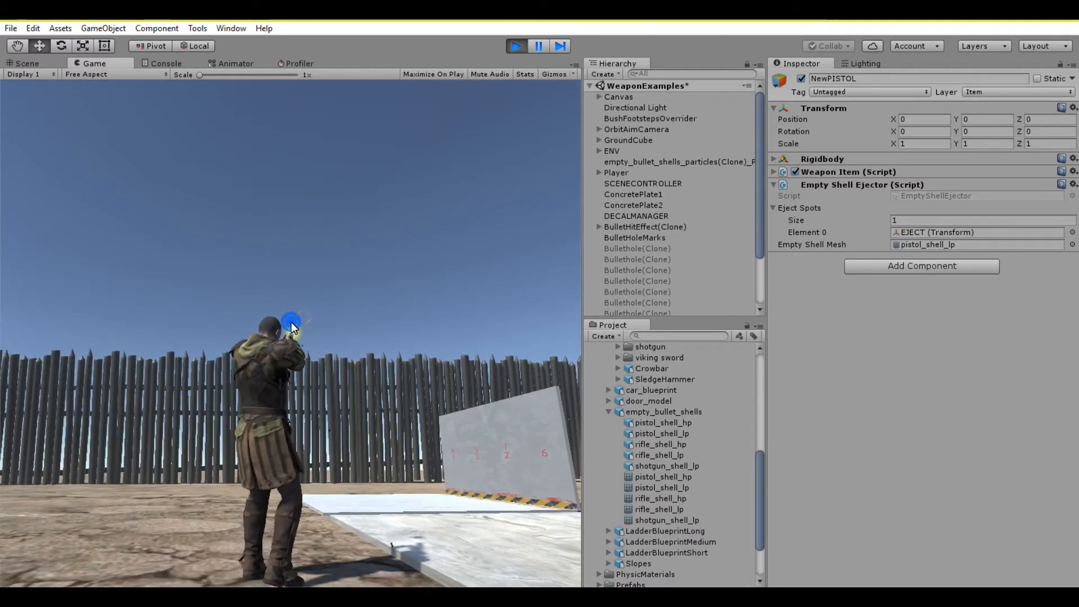
key(d)
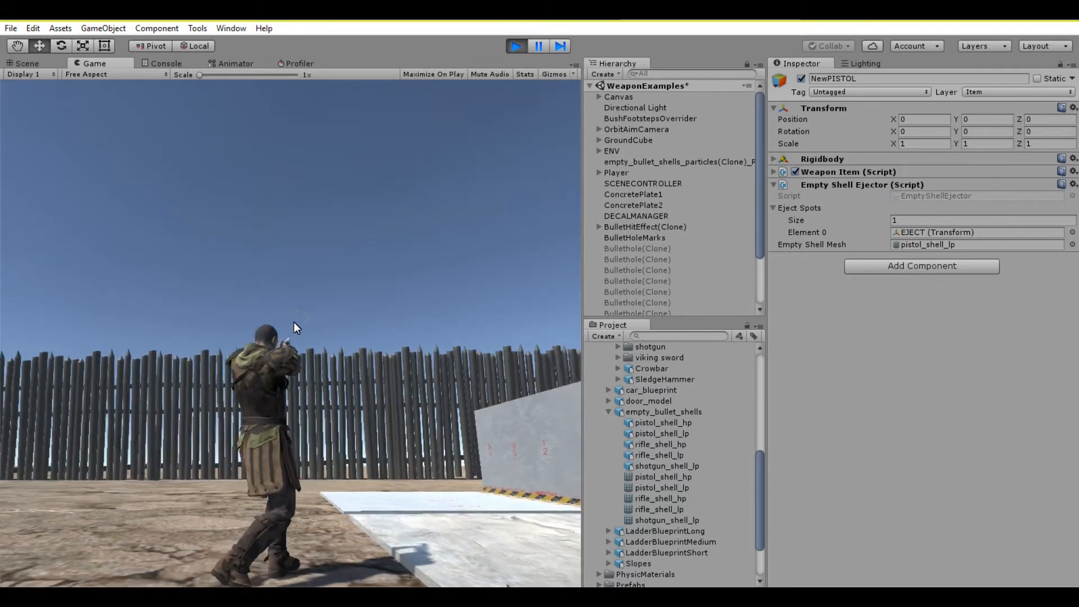
- Fire repeated pistol shots above the fence while the character stands beside the concrete plates
click(291, 323)
click(291, 323)
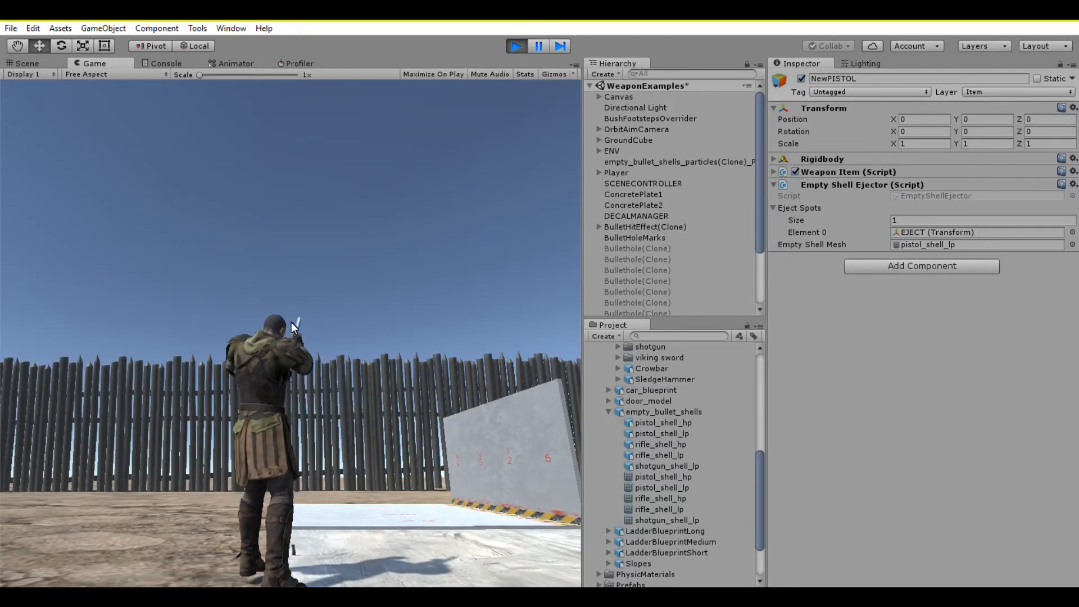
click(291, 322)
click(291, 323)
click(291, 323)
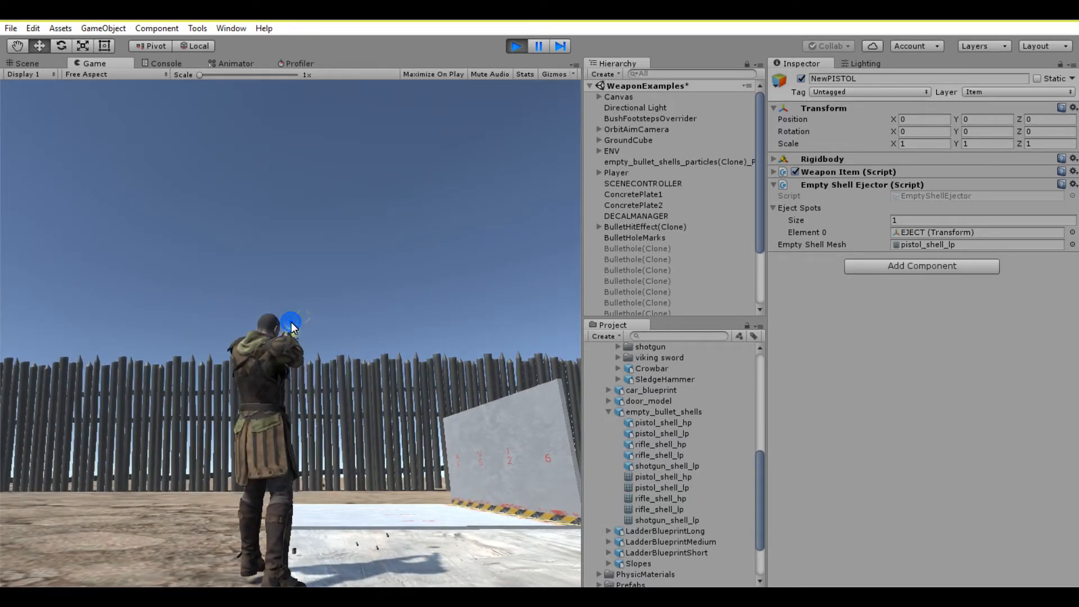
click(291, 322)
- Walk the character sideways, fire several more shots toward the fence and exit play mode
key(a)
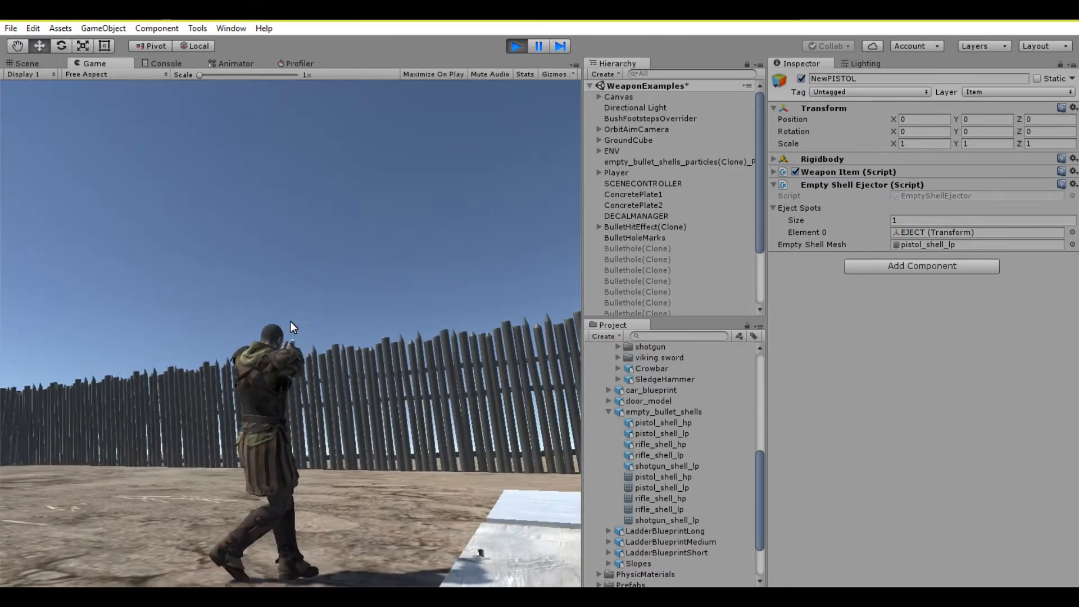
click(291, 323)
click(290, 324)
click(290, 324)
click(291, 323)
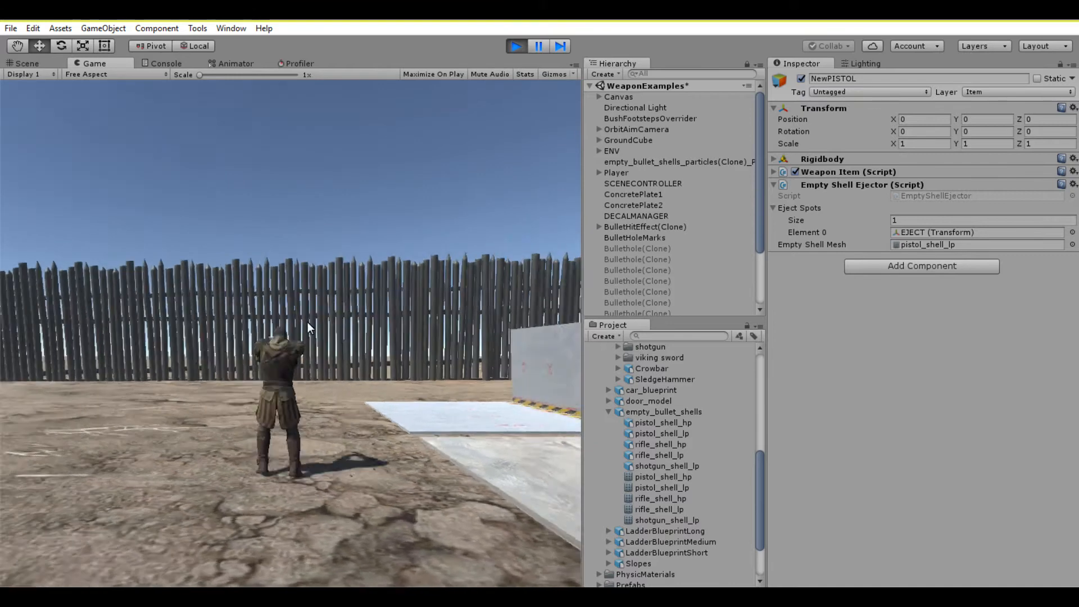
key(space)
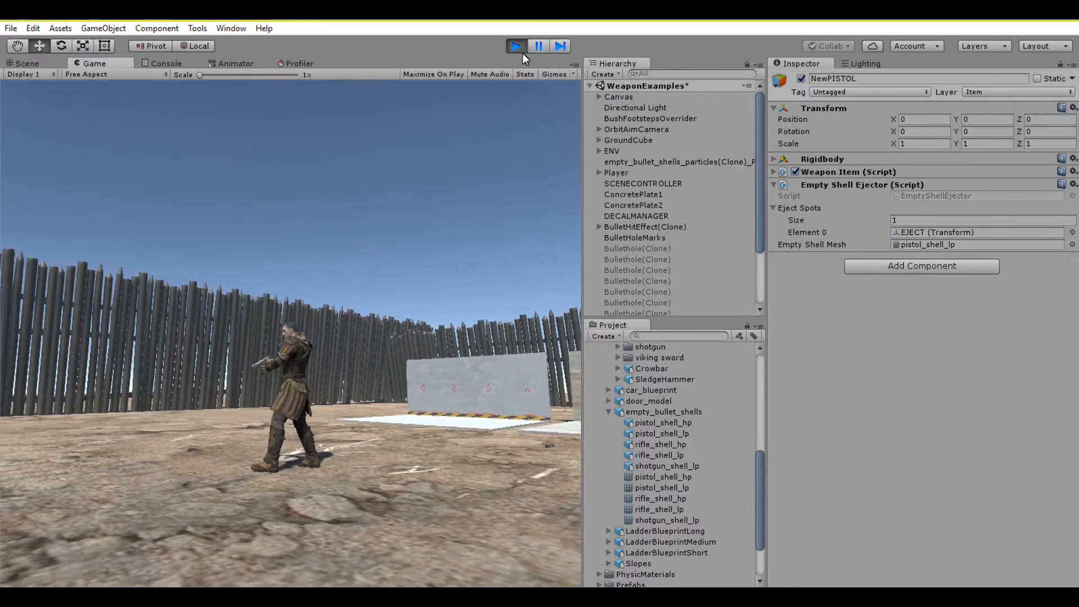
click(519, 50)
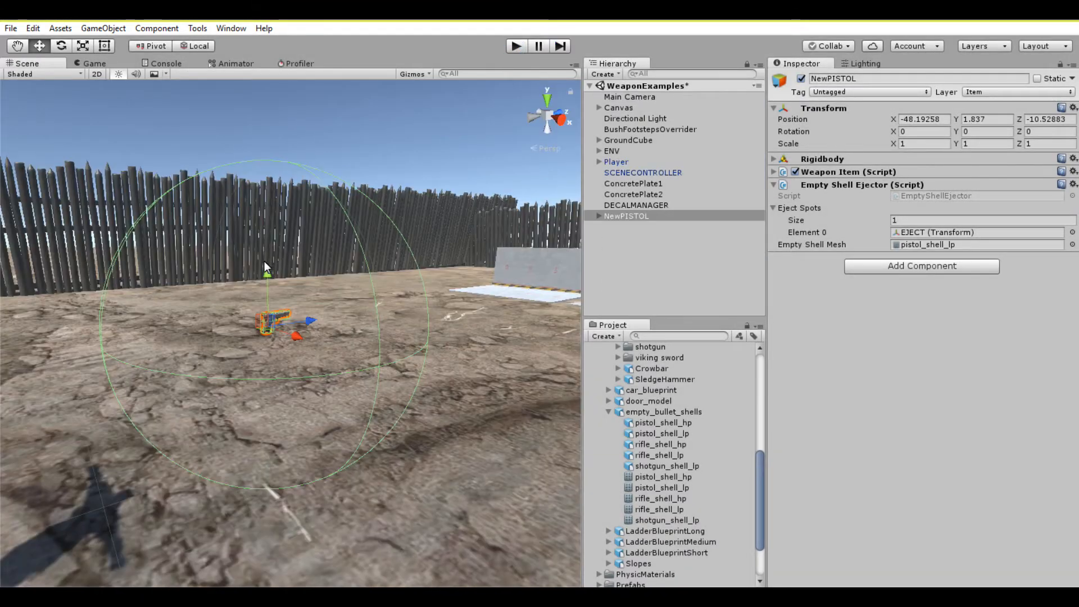
- Add the pistol_skinned model from the weapons/pistol folder as a child of NewPISTOL
right_drag(267, 267, 260, 263)
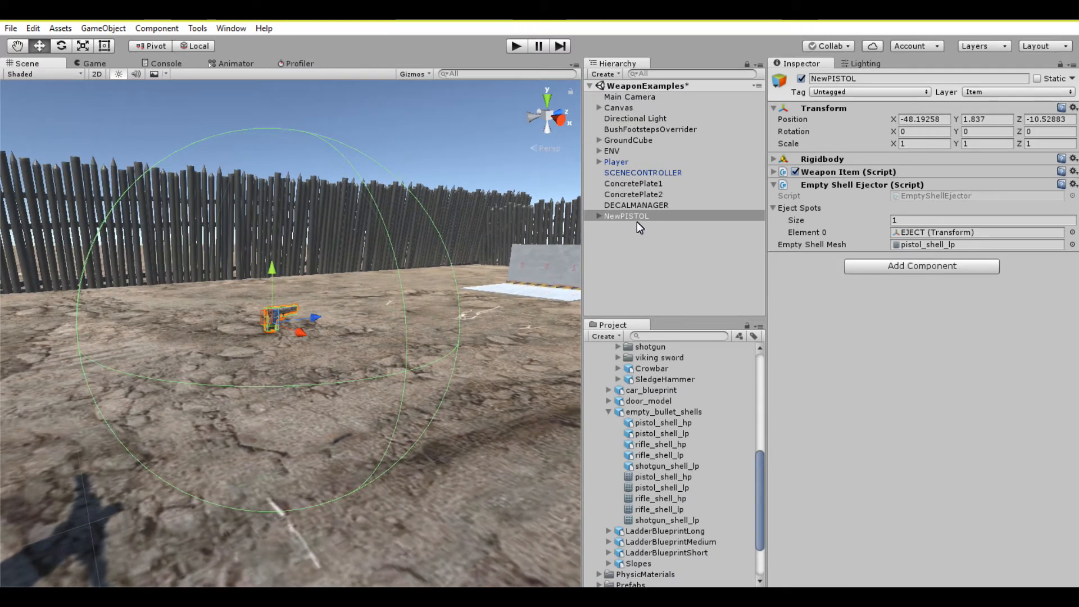
click(599, 217)
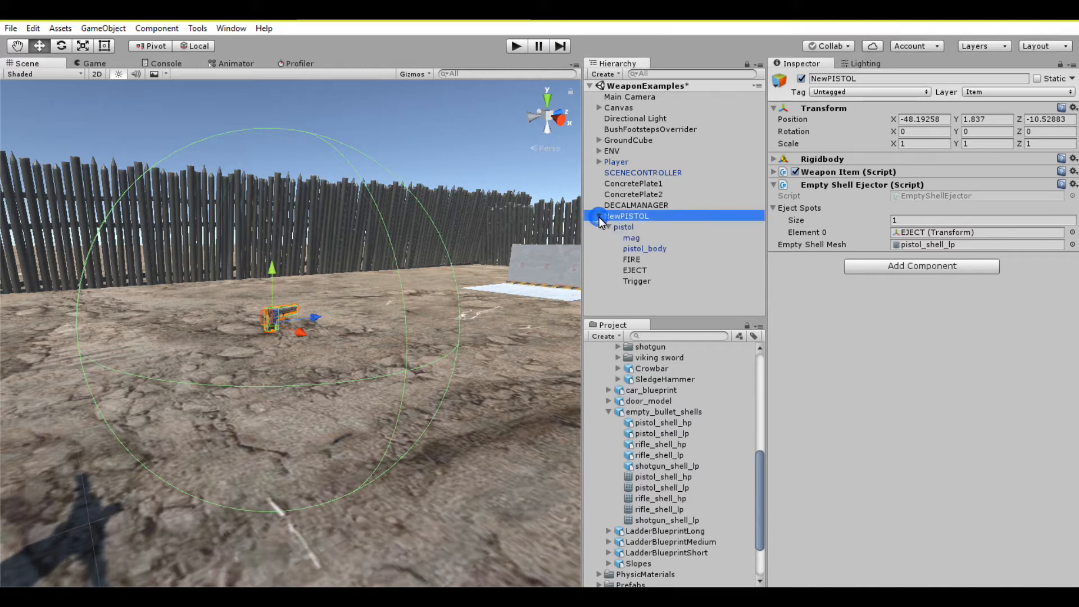
scroll(625, 405, up, 5)
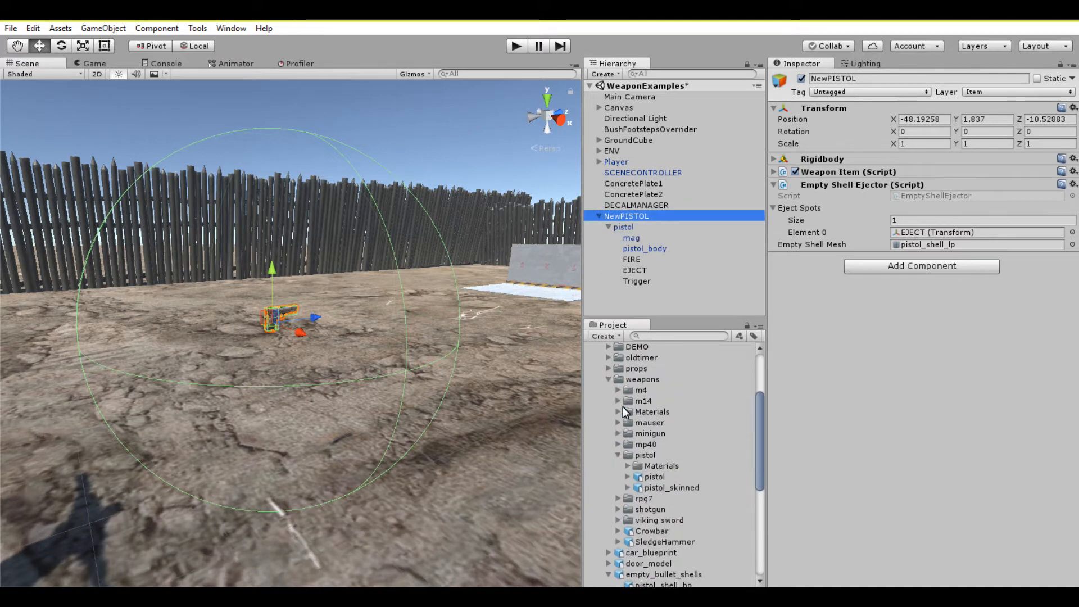
click(674, 489)
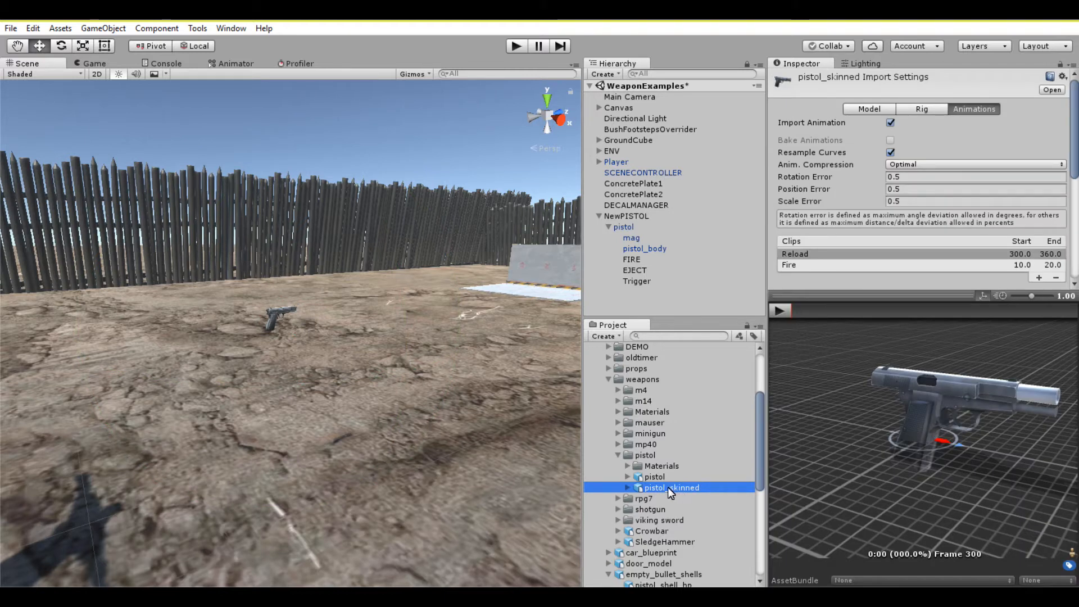
drag(668, 488, 635, 216)
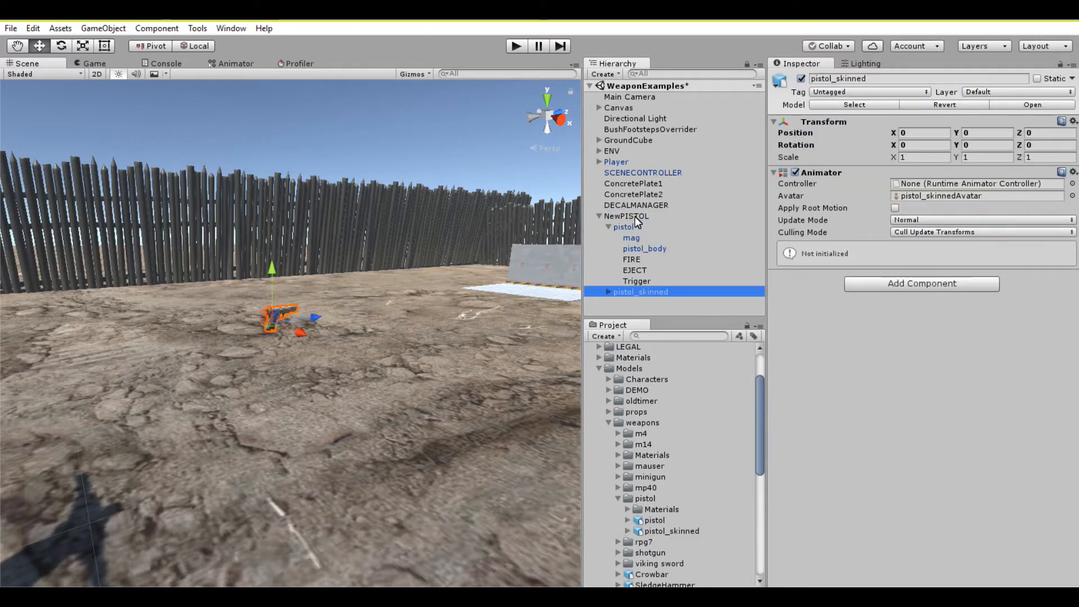
- Move the FIRE and EJECT objects from the old pistol into the Root of pistol_skinned
click(609, 292)
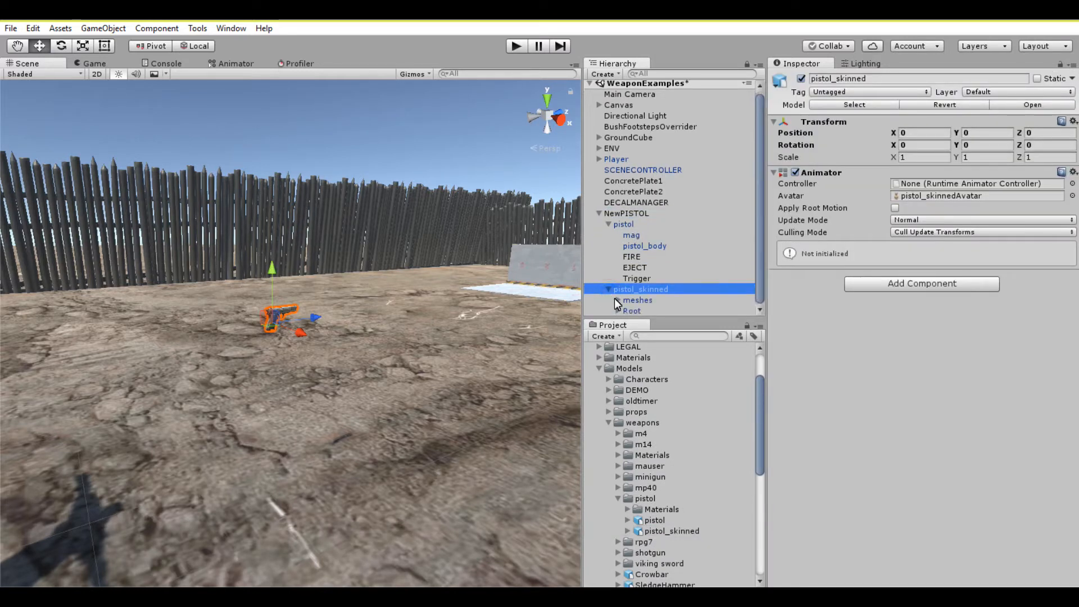
click(617, 301)
click(618, 311)
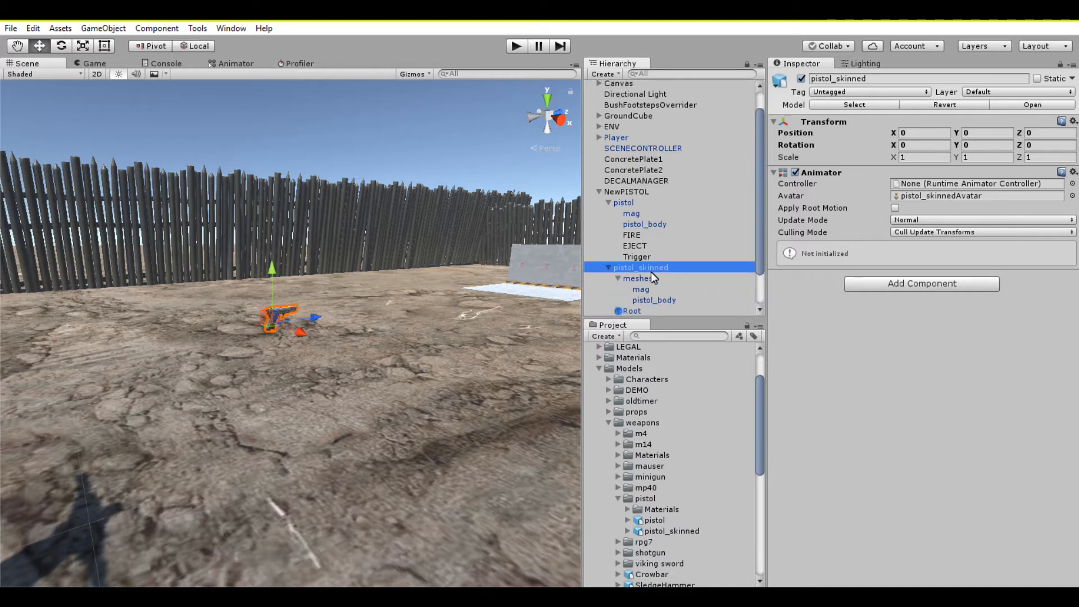
click(635, 203)
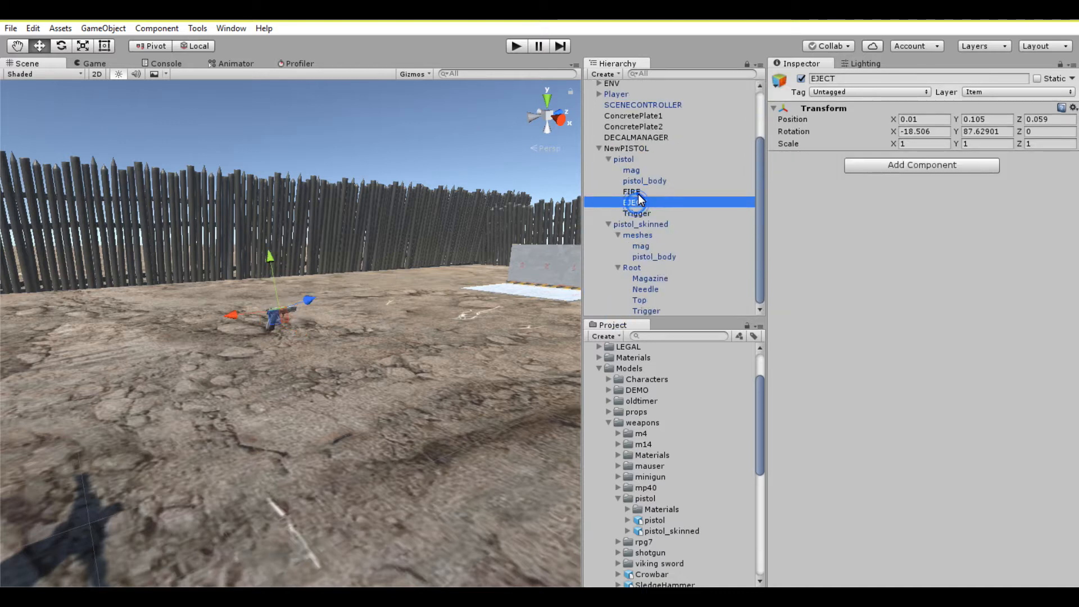
ctrl+click(628, 192)
drag(628, 192, 637, 269)
- Unparent pistol_skinned from NewPISTOL to the scene's top level and delete NewPISTOL
click(636, 202)
drag(638, 200, 632, 145)
click(628, 268)
right_click(628, 268)
click(658, 342)
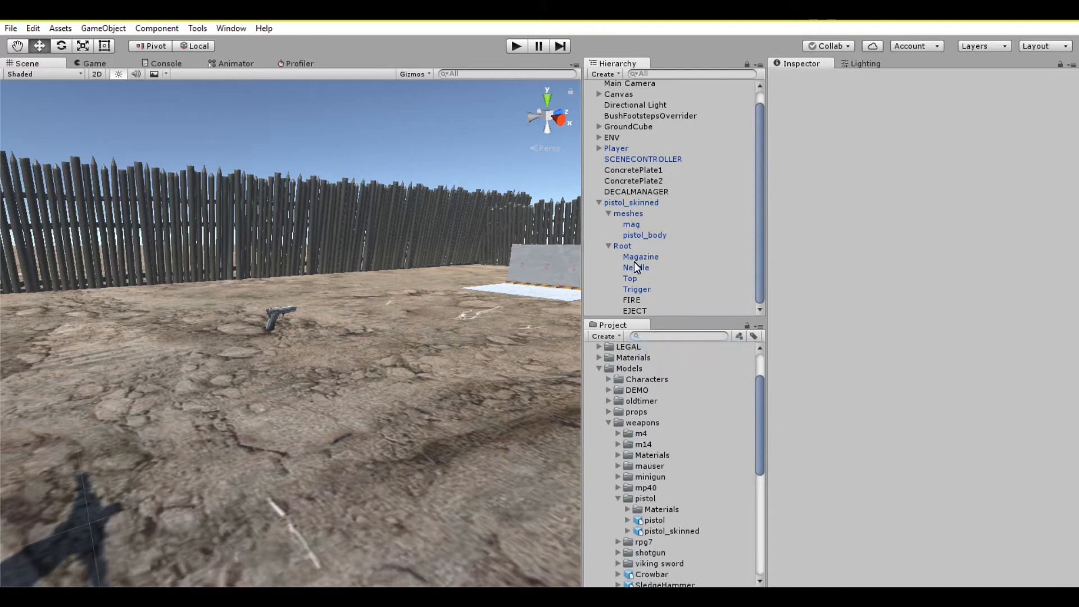
- Check the placement of FIRE and EJECT on the skinned pistol and inspect its mag and pistol_body meshes
click(640, 300)
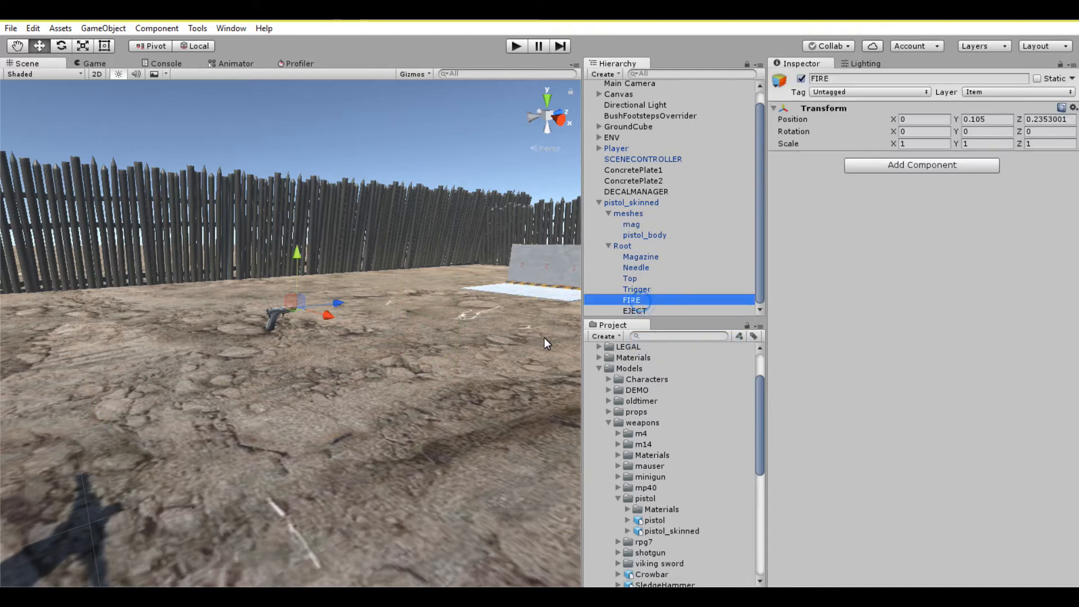
click(633, 311)
key(w)
mouse_move(375, 341)
right_down()
mouse_move(360, 326)
mouse_move(388, 316)
mouse_move(379, 343)
right_up()
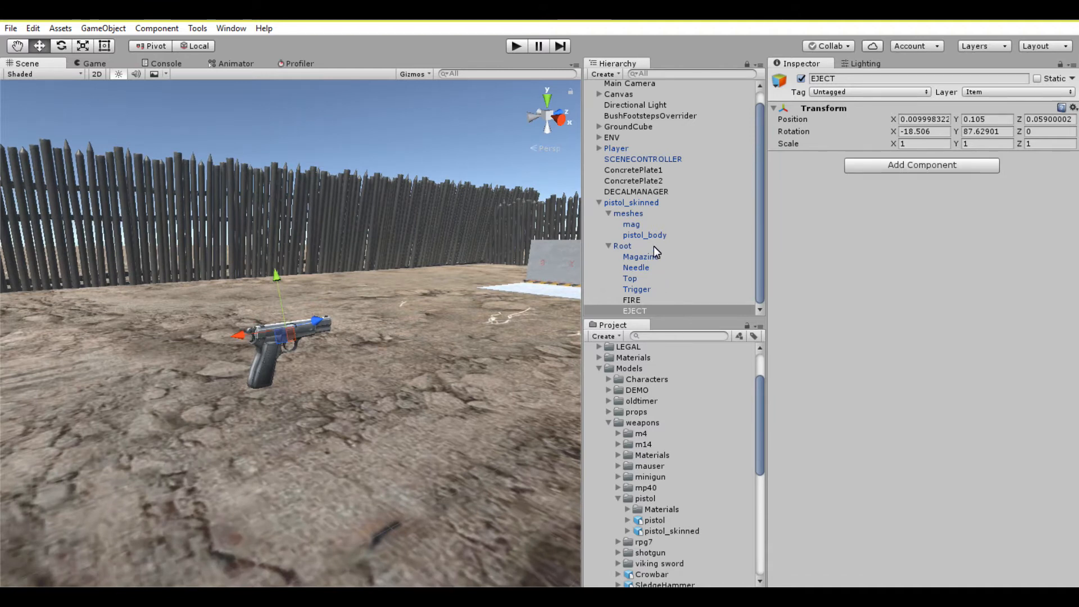
click(640, 225)
click(646, 234)
- Open the GC Character Controller WeaponCreator, assign pistol_skinned as the weapon model and name the weapon NewPISTOL_SKIN
click(636, 204)
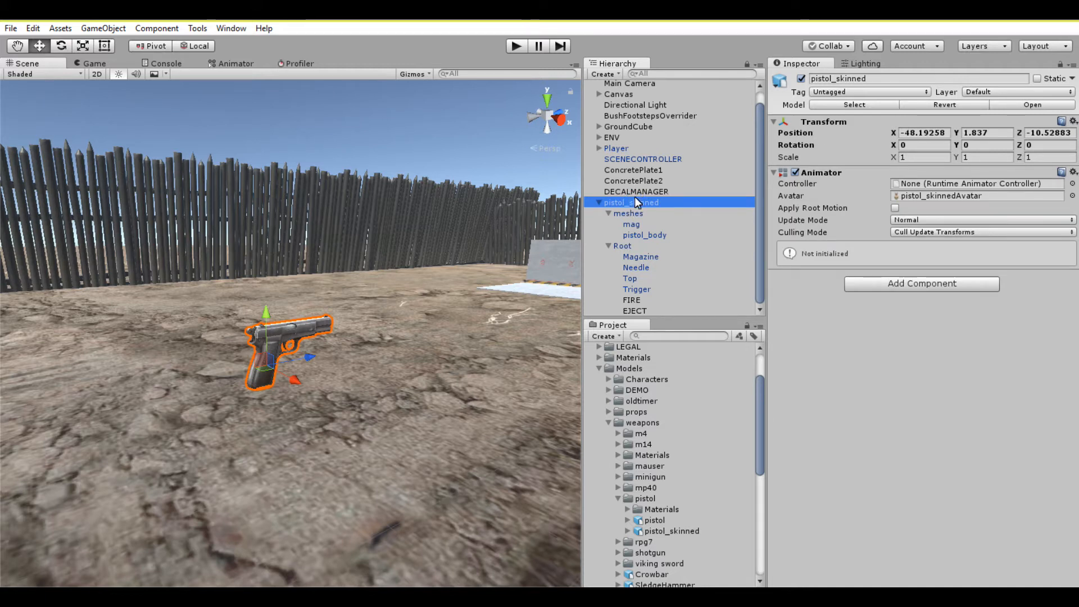
click(196, 29)
mouse_move(210, 45)
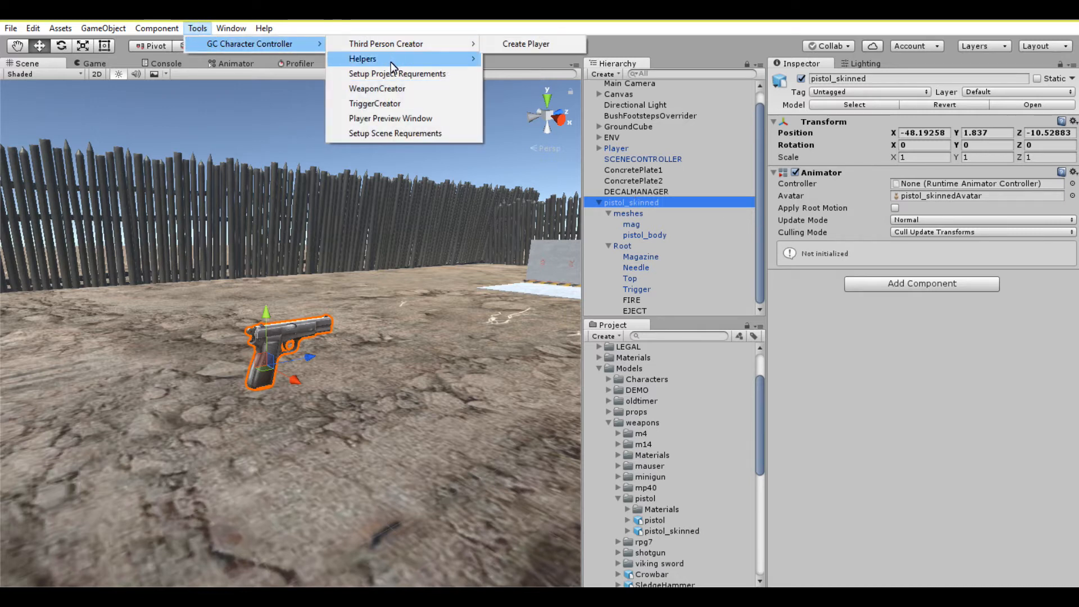
click(389, 89)
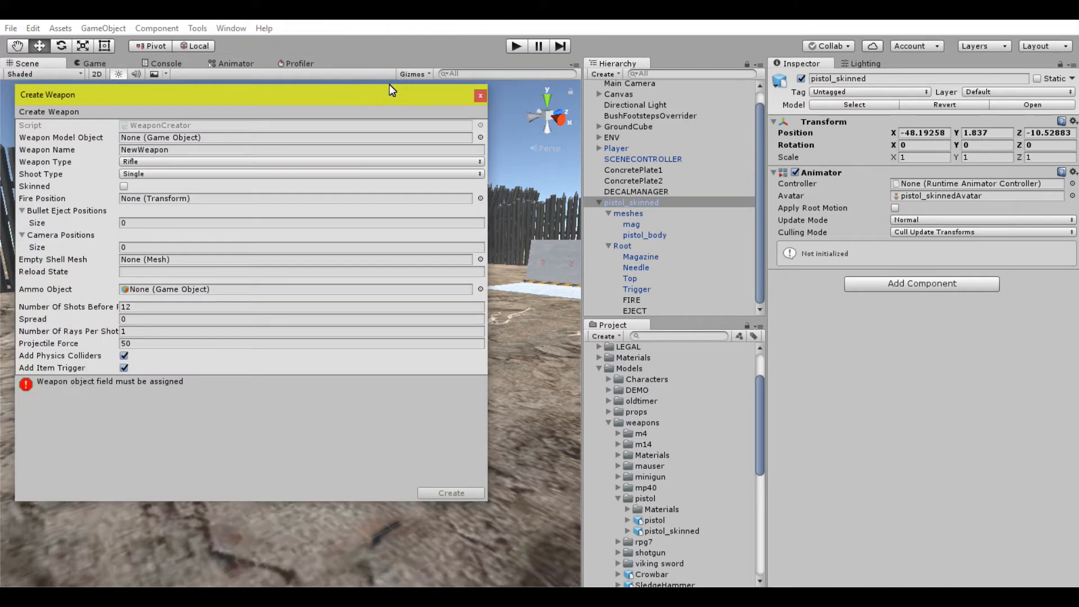
drag(621, 203, 207, 139)
drag(138, 151, 205, 151)
text(PISTOL_)
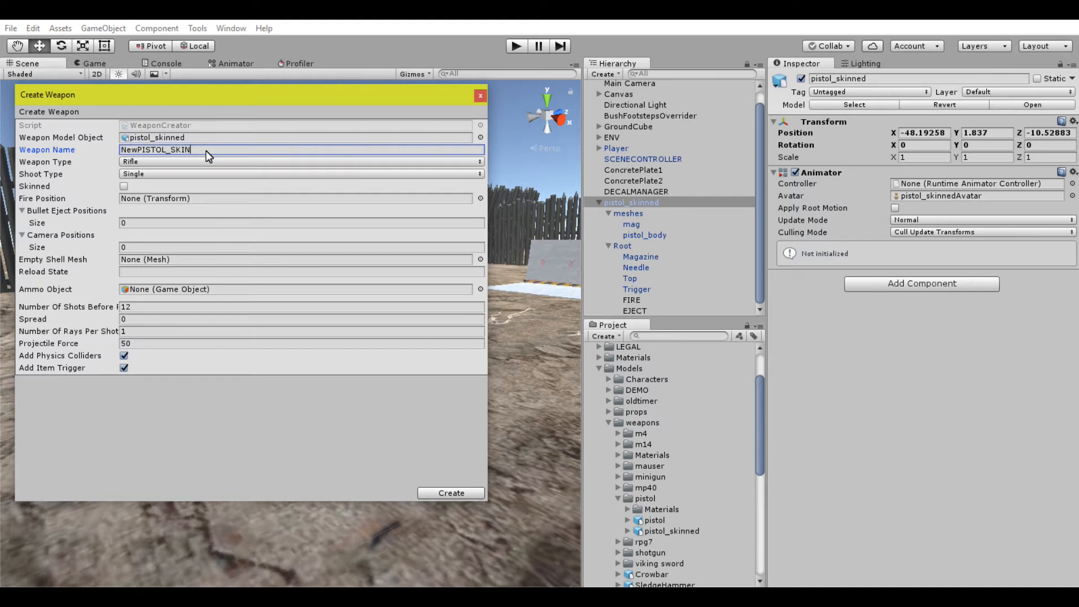
text(SKIN)
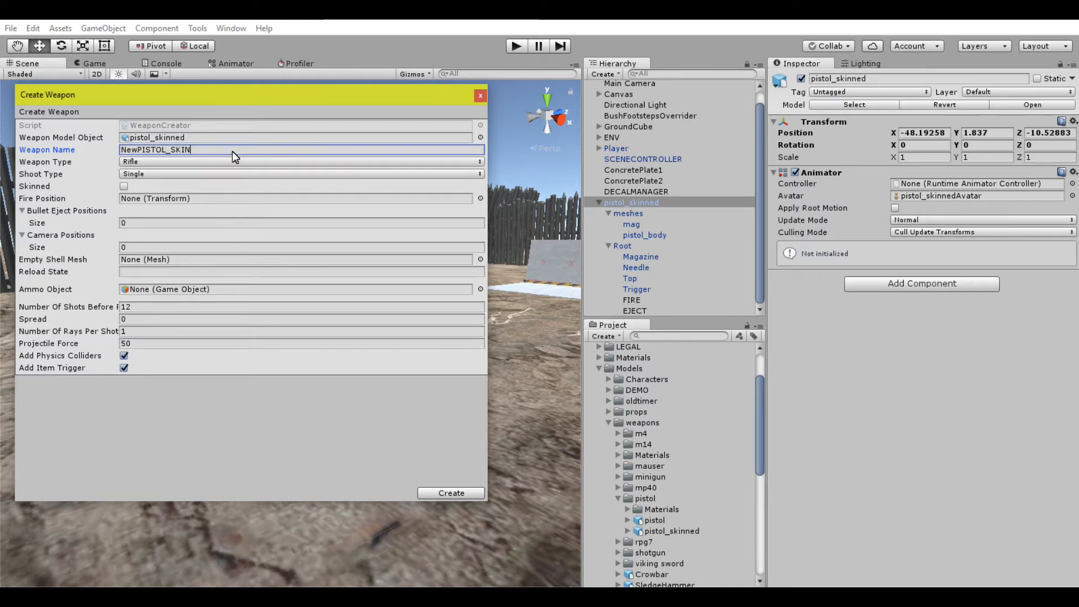
- Set the weapon type to Pistol and mark the weapon as skinned
click(173, 162)
click(162, 248)
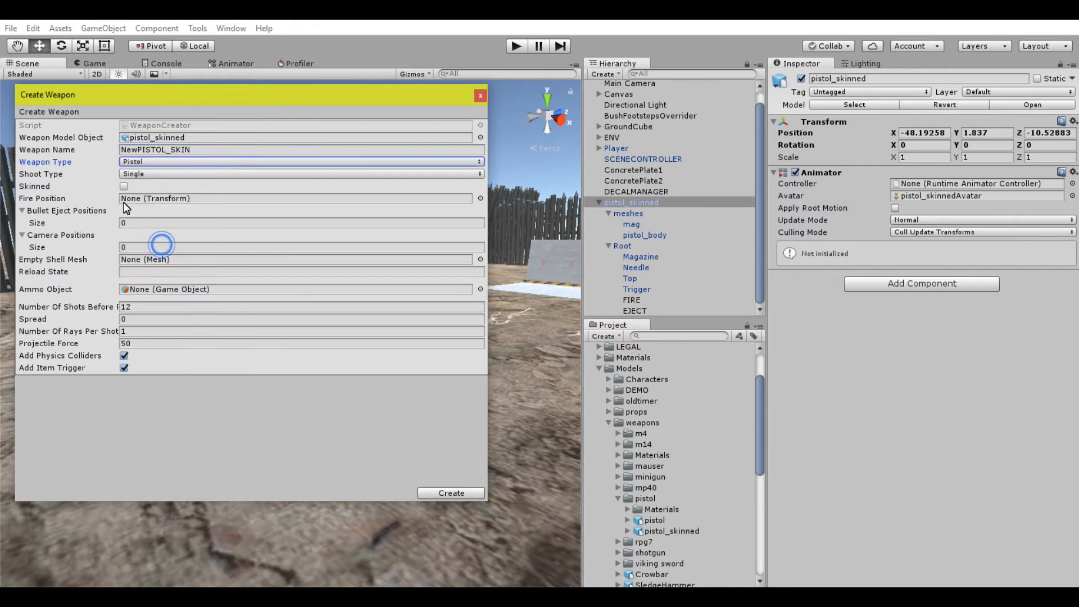
click(126, 186)
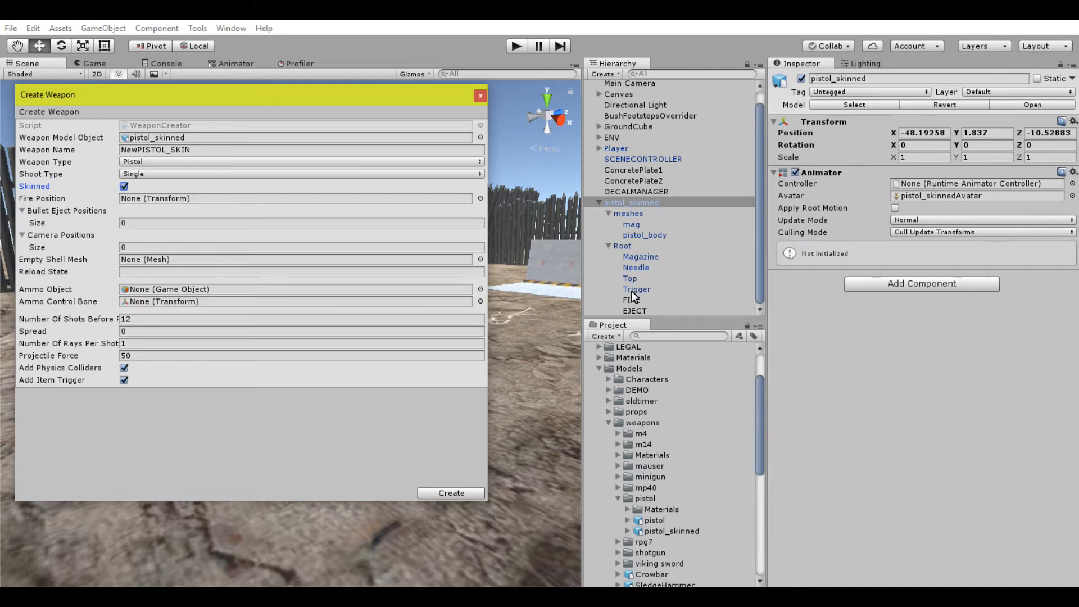
- Assign FIRE as fire position, EJECT as bullet eject position, pistol_shell_lp as empty shell mesh, mag as ammo object and Magazine as ammo control bone
drag(633, 294, 126, 198)
drag(635, 310, 52, 210)
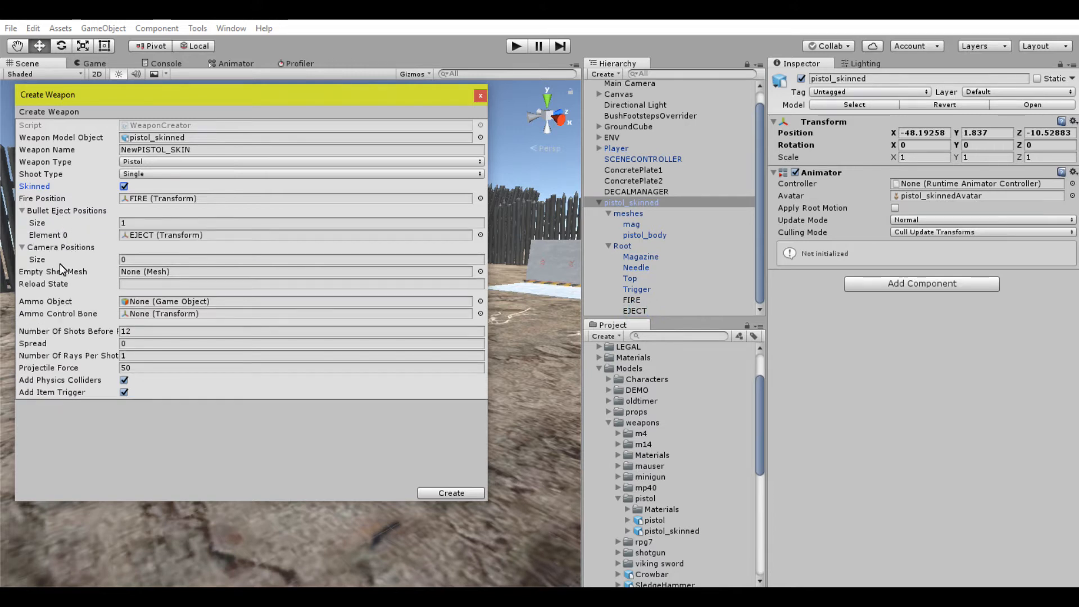
scroll(678, 393, down, 6)
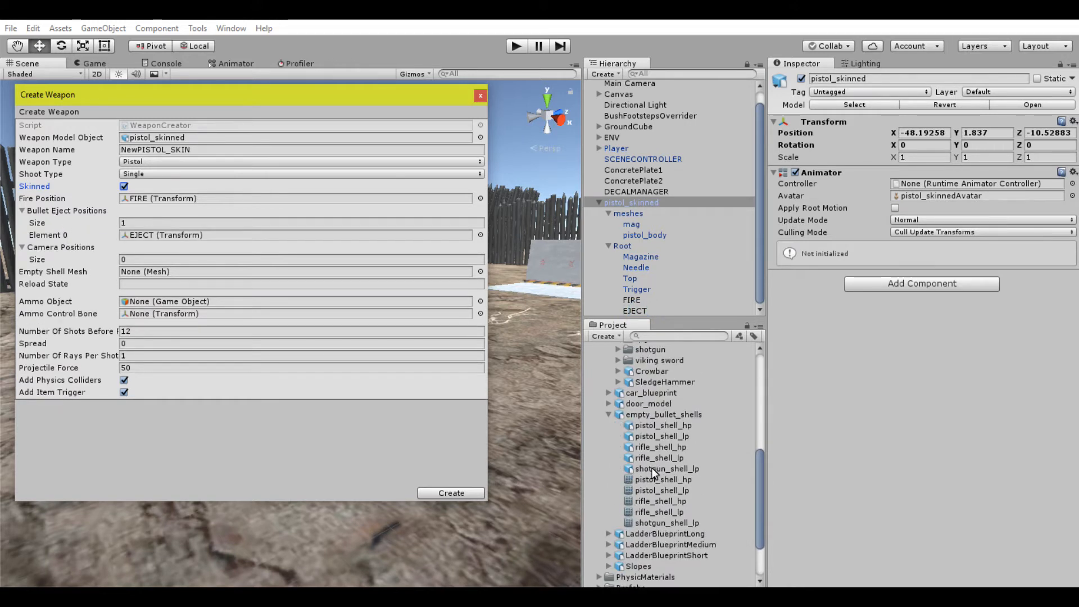
drag(661, 492, 136, 268)
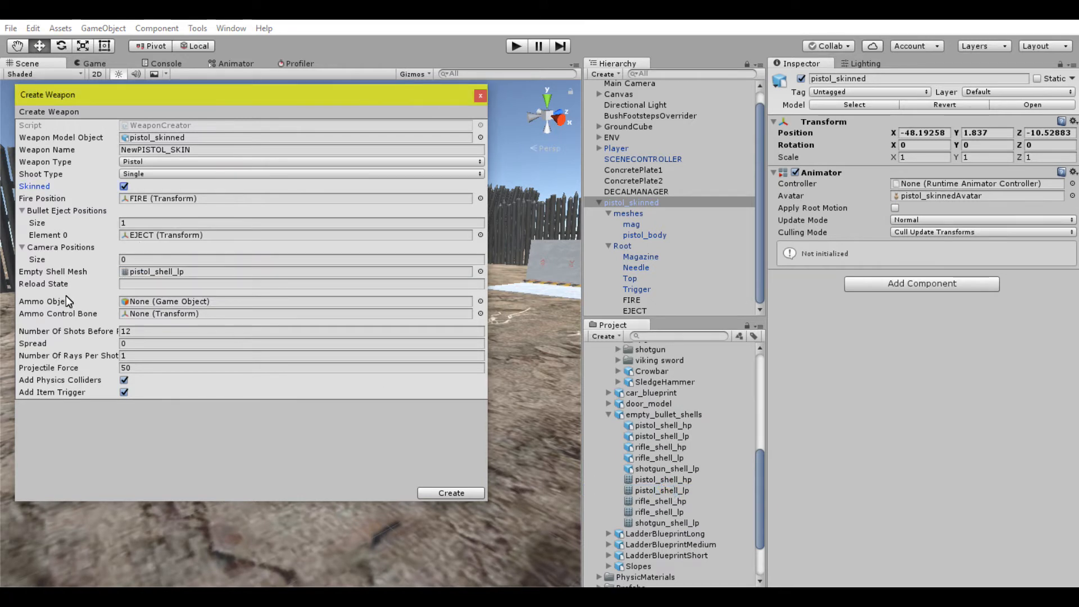
drag(633, 230, 153, 304)
drag(650, 255, 155, 318)
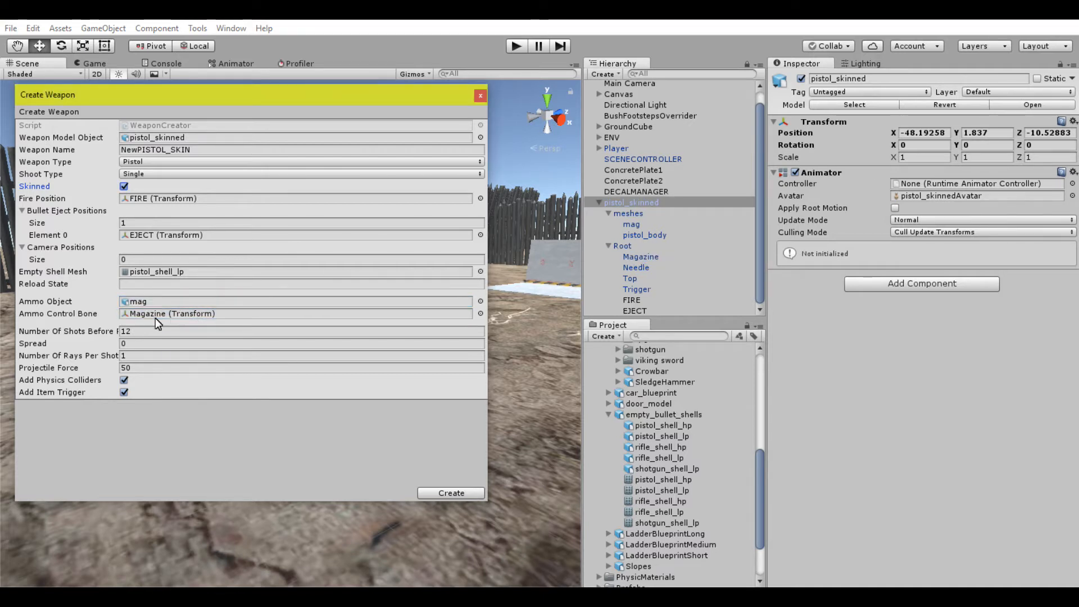
- Set the spread to 0.025 and the projectile force to 200, and create the weapon
click(82, 347)
text(0.03)
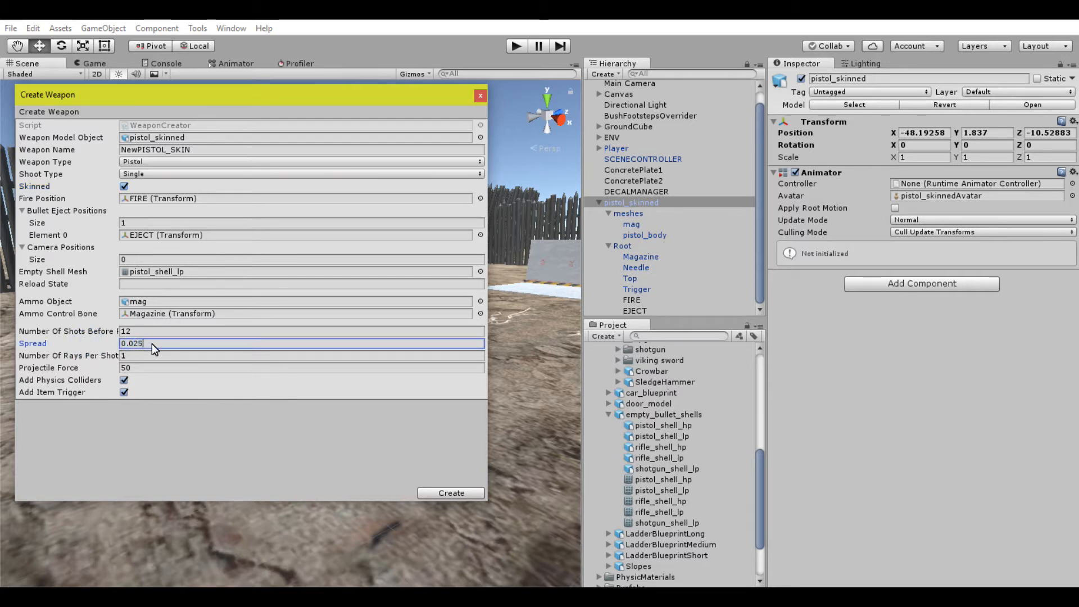
click(156, 369)
text(200)
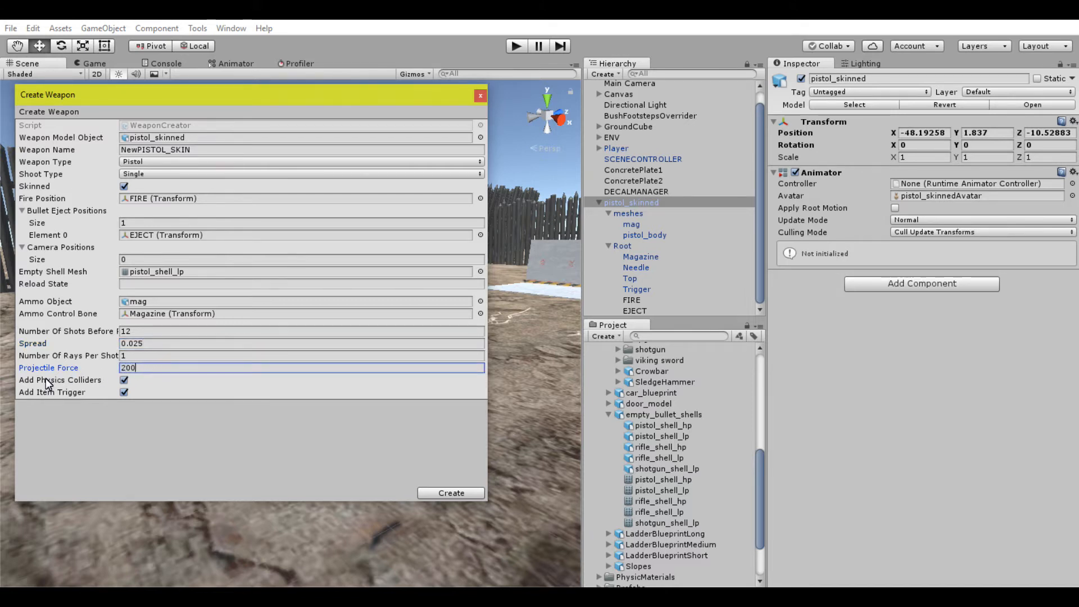
click(451, 493)
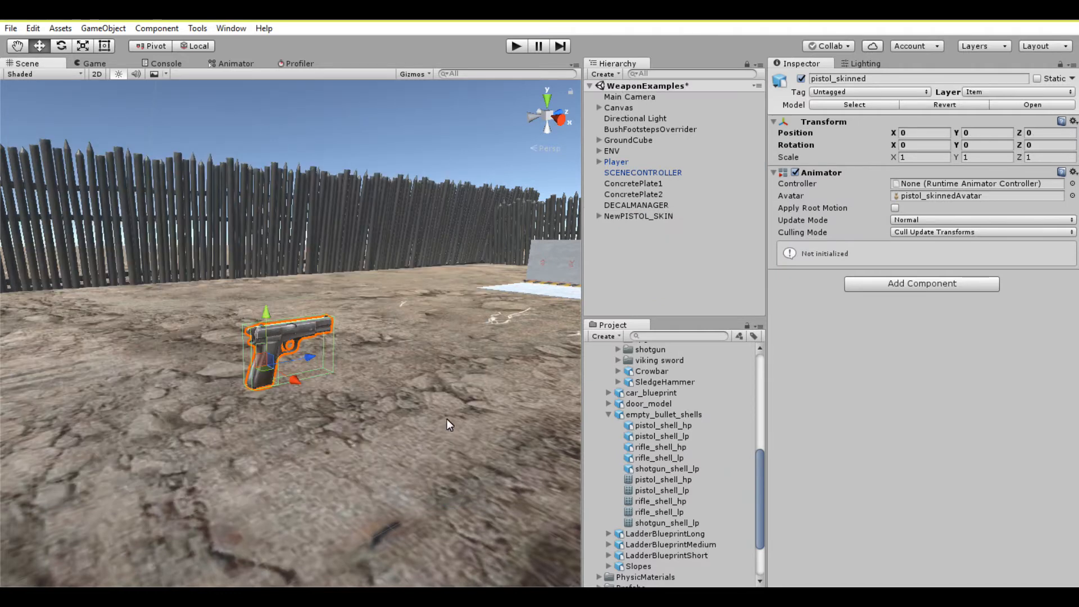
- Copy the Animator component from pistol_skinned and paste it as a new component on NewPISTOL_SKIN
click(599, 217)
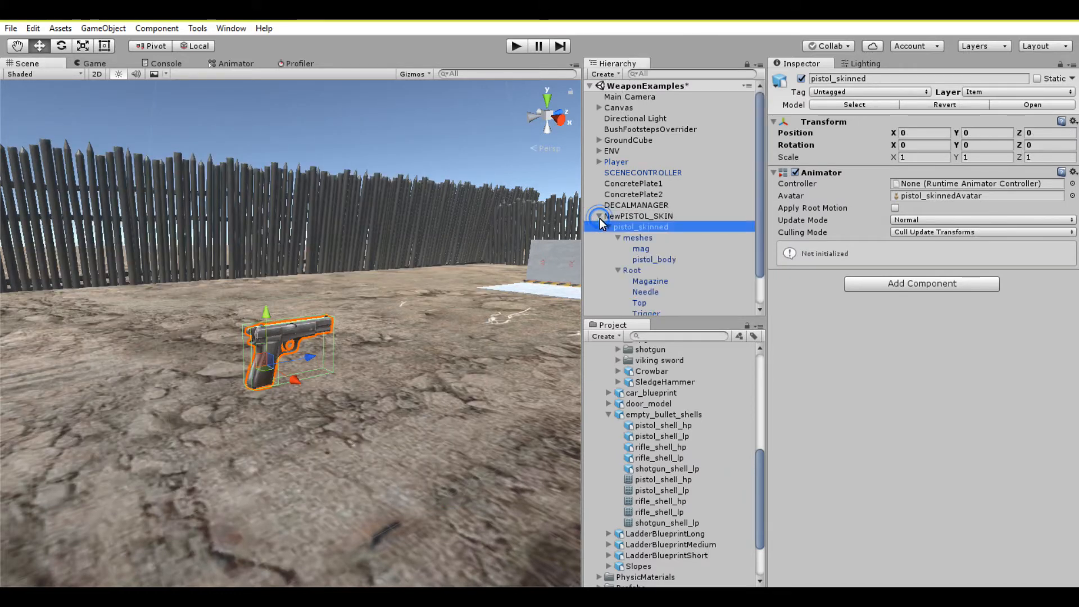
right_click(831, 173)
click(849, 260)
click(661, 218)
right_click(836, 183)
click(874, 269)
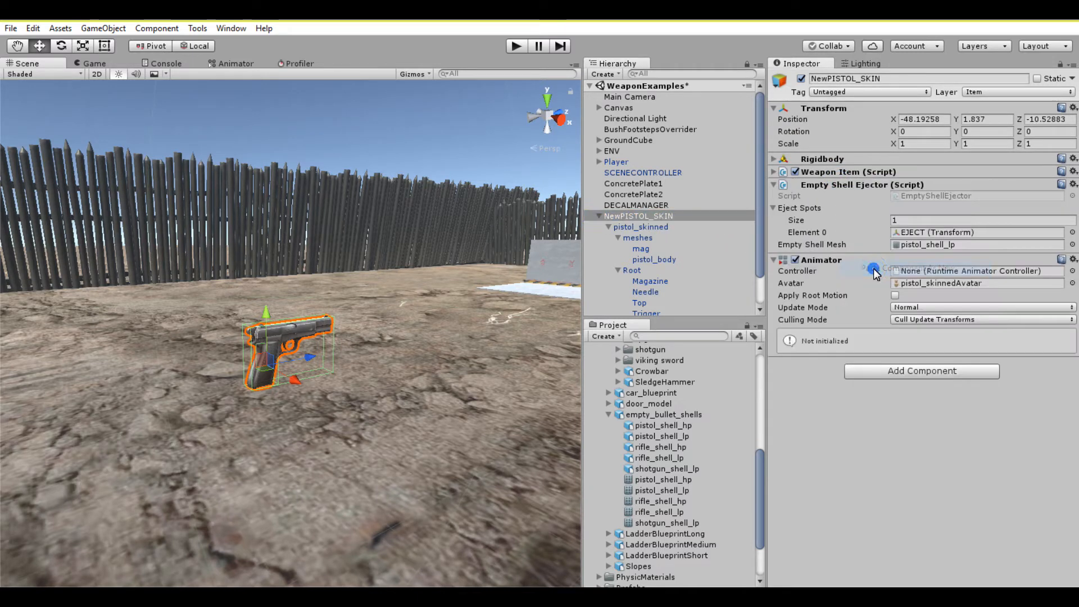
- Remove the Animator component from the pistol_skinned child and reselect NewPISTOL_SKIN
click(629, 226)
right_click(833, 175)
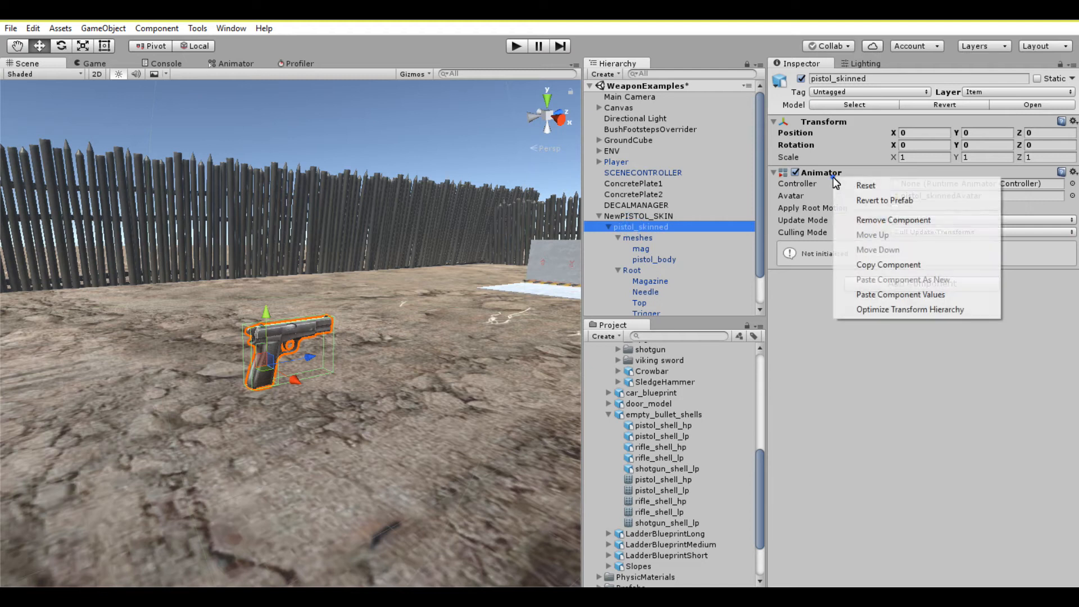
click(850, 215)
click(617, 217)
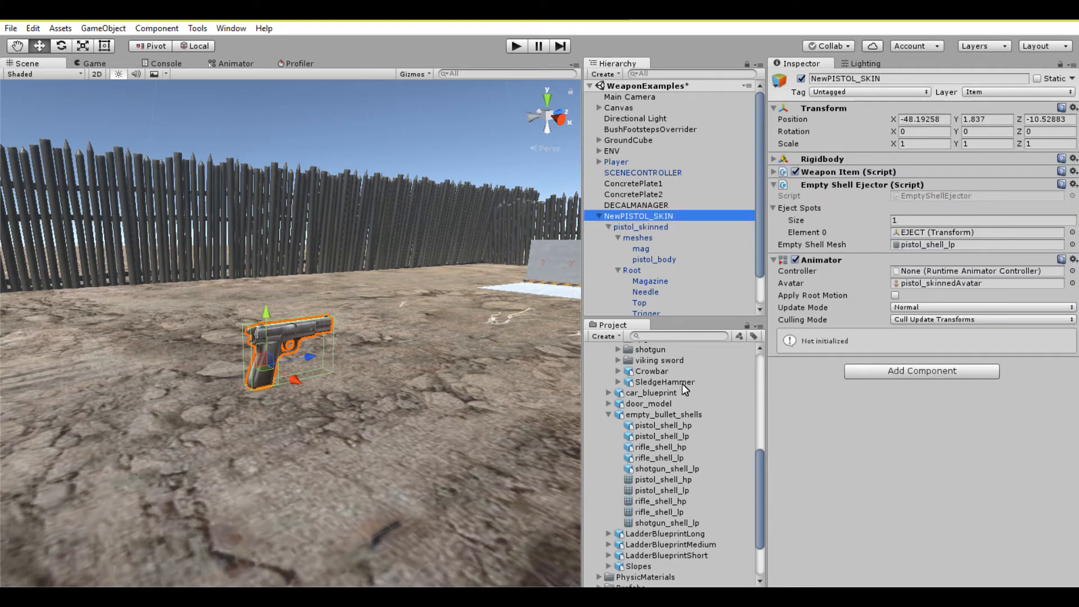
- Assign the Pistol animator controller from the Animators folder to the Animator on NewPISTOL_SKIN
scroll(683, 385, up, 10)
scroll(669, 385, up, 5)
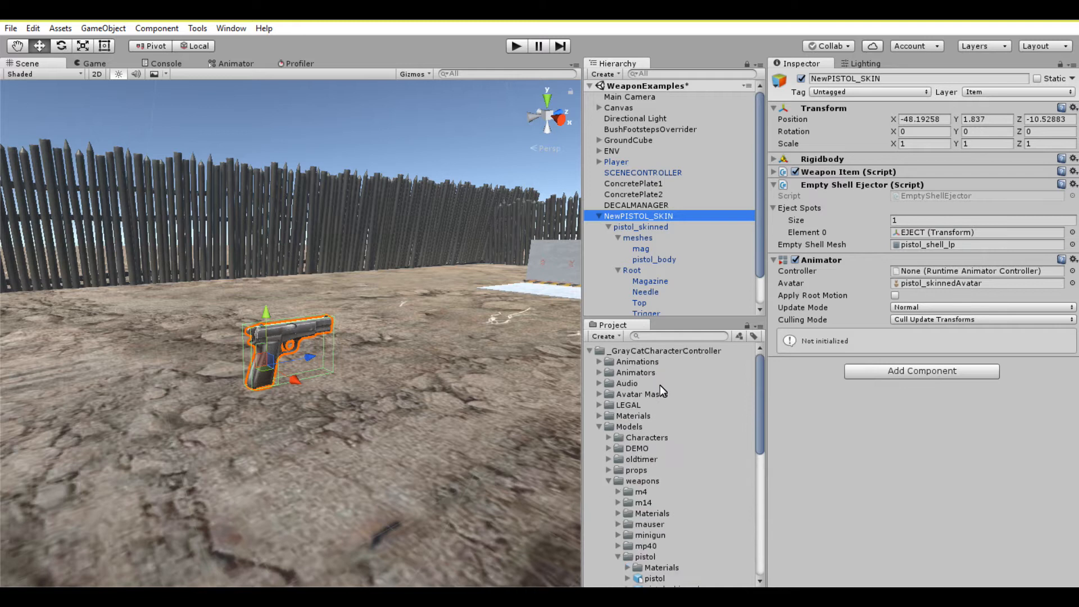
click(598, 372)
drag(634, 458, 931, 277)
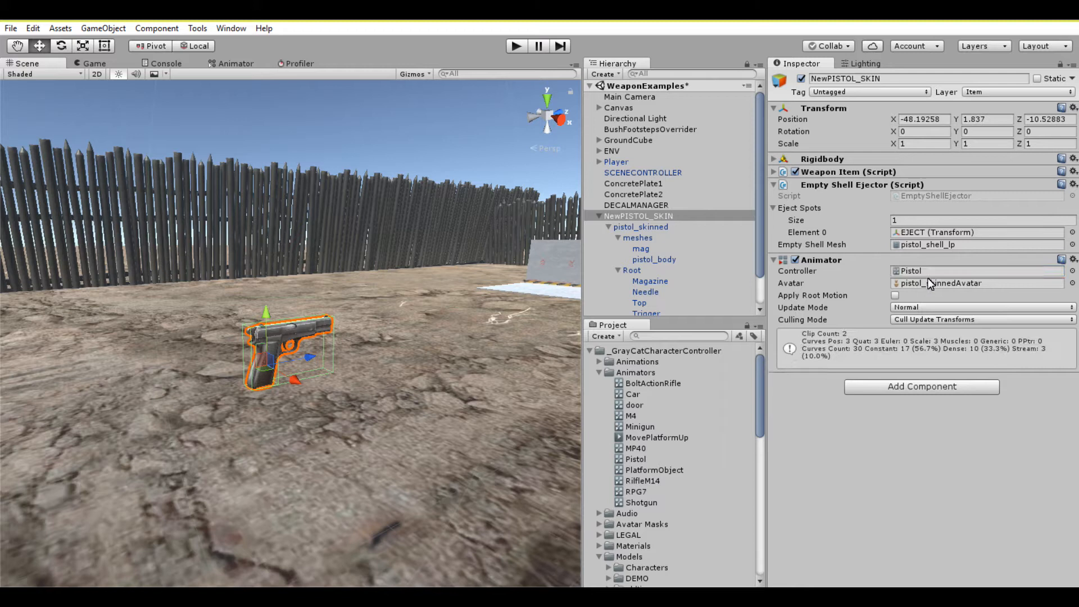
- Collapse and deselect NewPISTOL_SKIN, start play mode and walk the character forward to pick up the skinned pistol
click(600, 217)
click(640, 274)
key(s)
right_drag(376, 329, 376, 329)
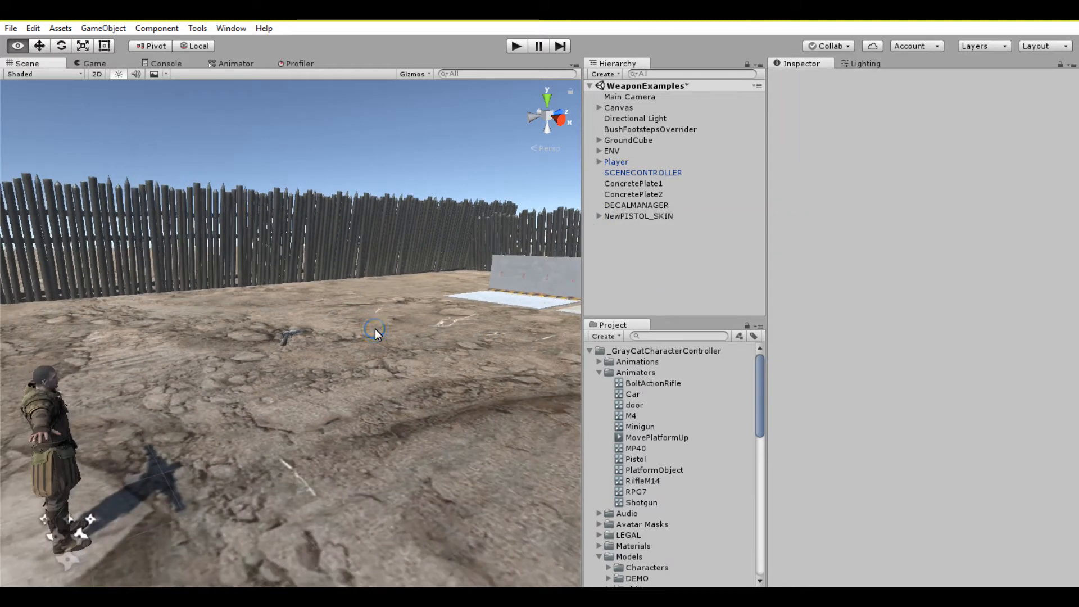
click(511, 47)
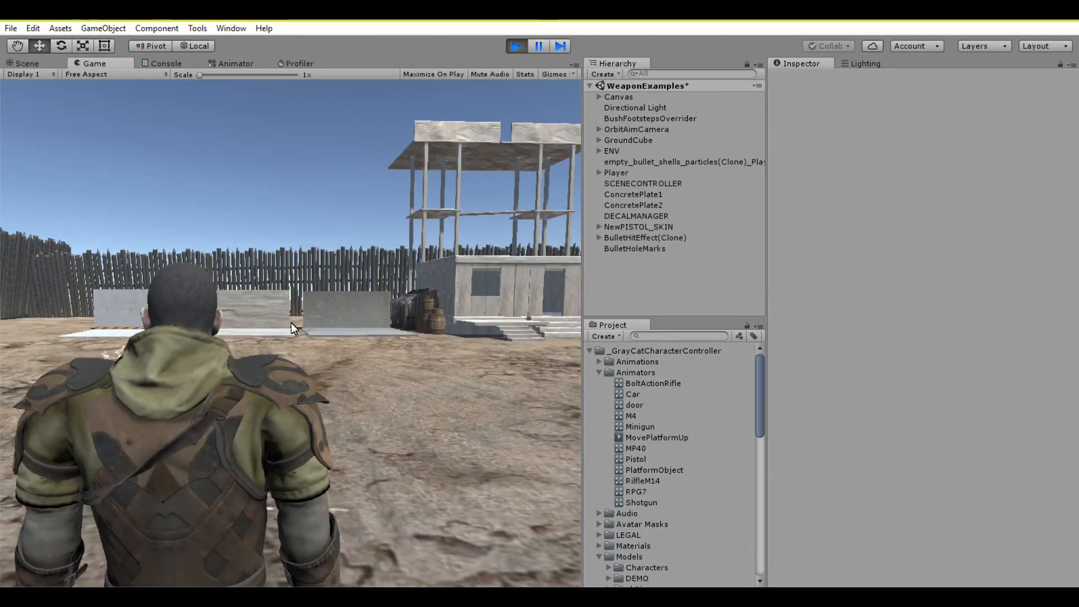
key(w)
key(e)
key(w)
- Fire the pistol repeatedly with the character turned sideways to check the skinned pistol's firing animation
click(291, 323)
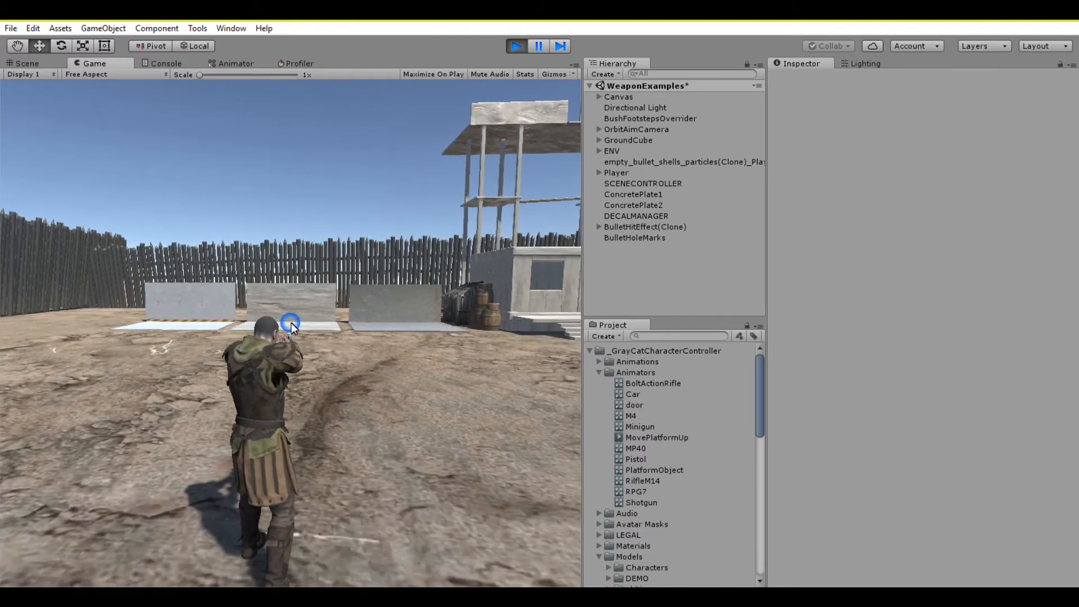
key(d)
click(291, 322)
click(291, 322)
click(291, 323)
click(292, 322)
click(290, 323)
click(290, 322)
click(290, 323)
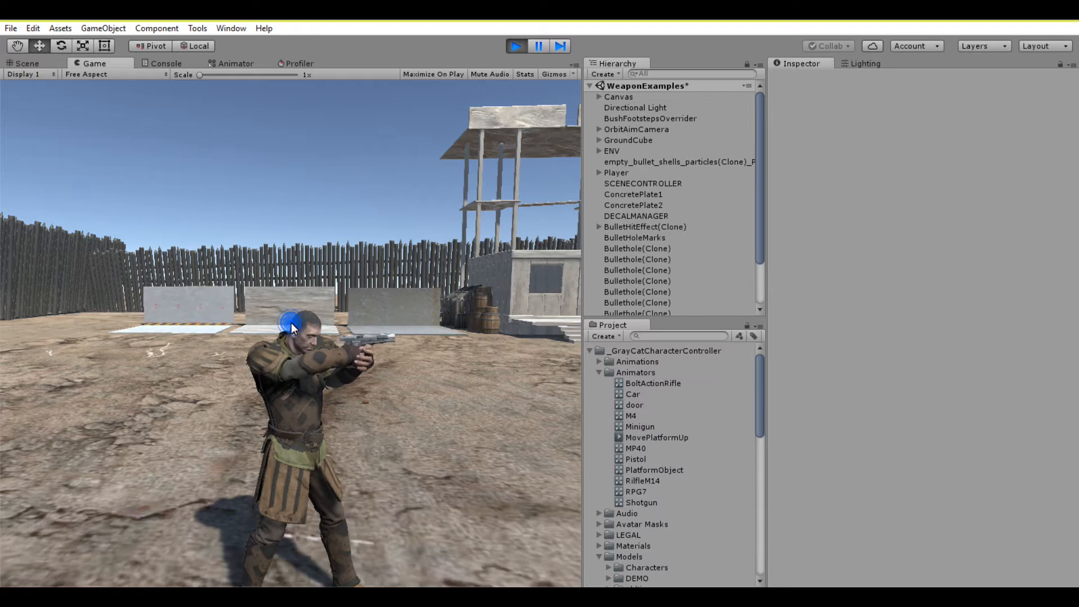
click(291, 322)
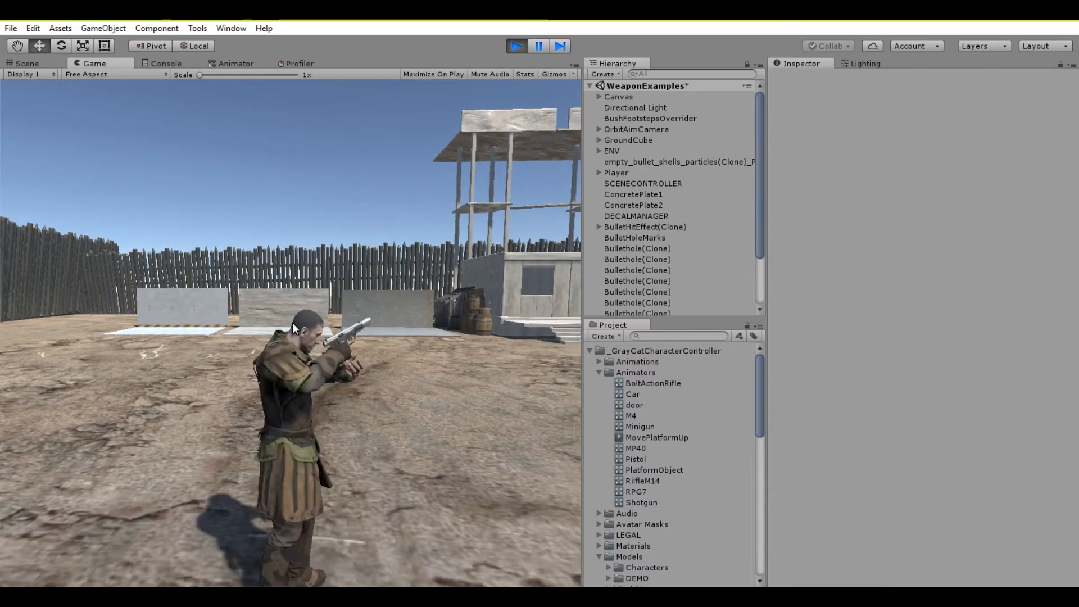
- Aim over the shoulder and fire at the target plates while moving closer to them
right_click(291, 323)
click(290, 323)
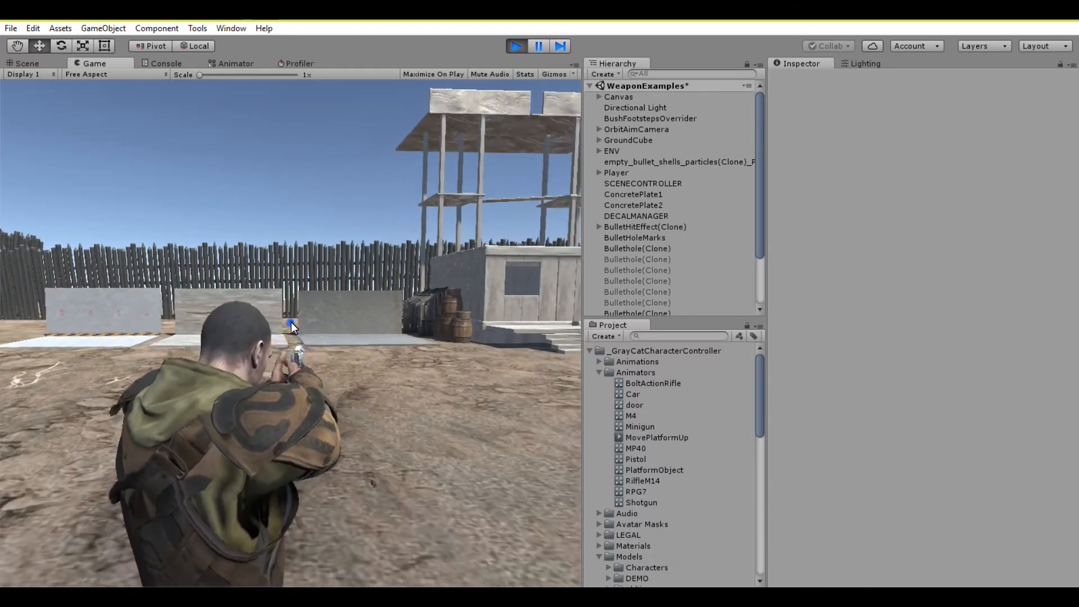
click(291, 322)
click(291, 322)
click(290, 322)
click(291, 322)
click(291, 322)
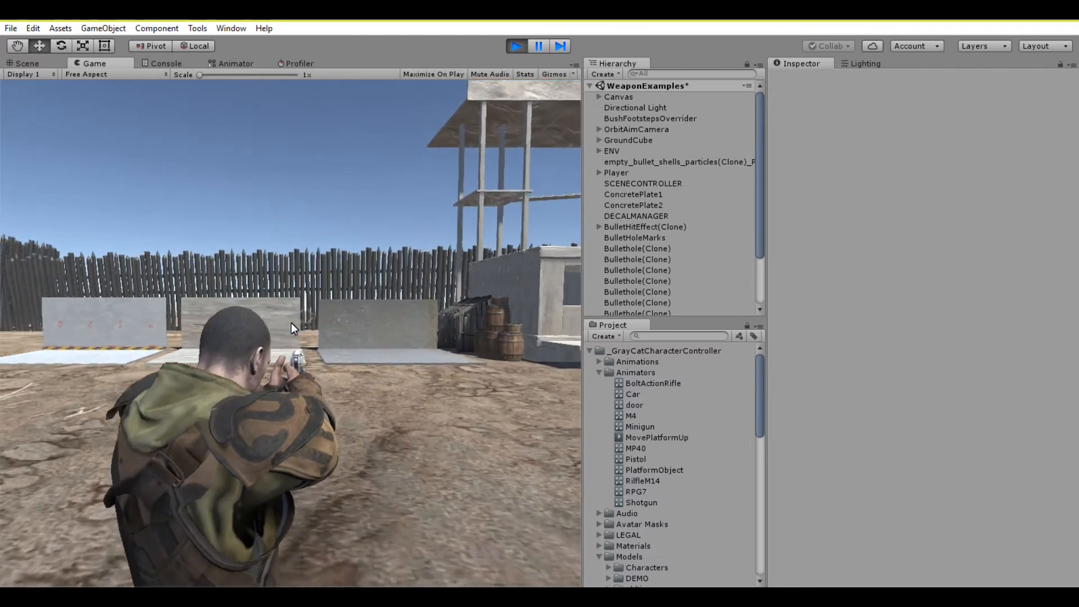
click(291, 323)
click(291, 323)
key(w)
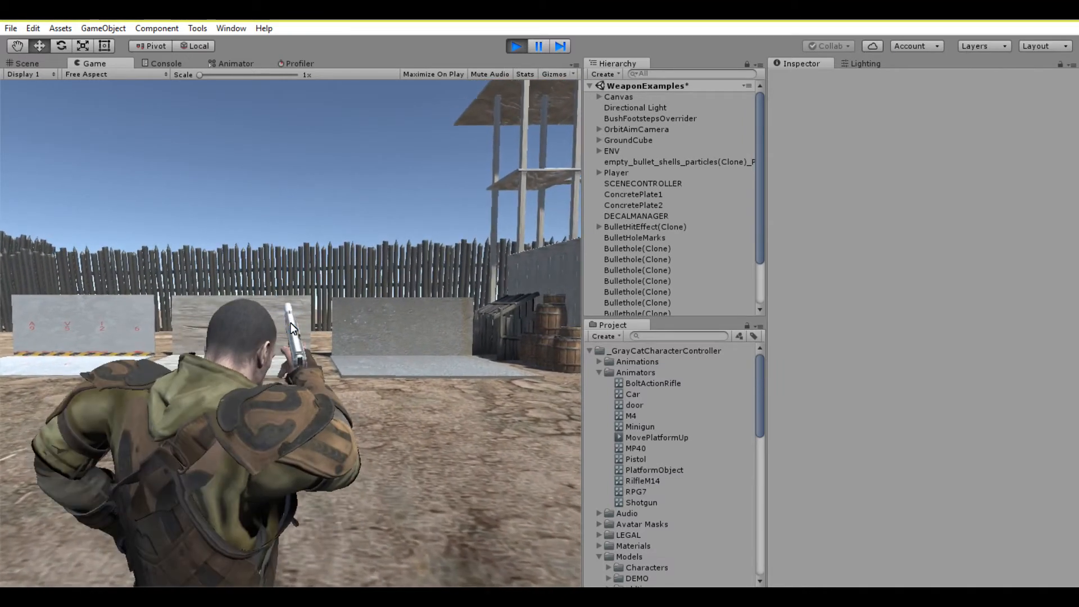
click(291, 323)
click(291, 323)
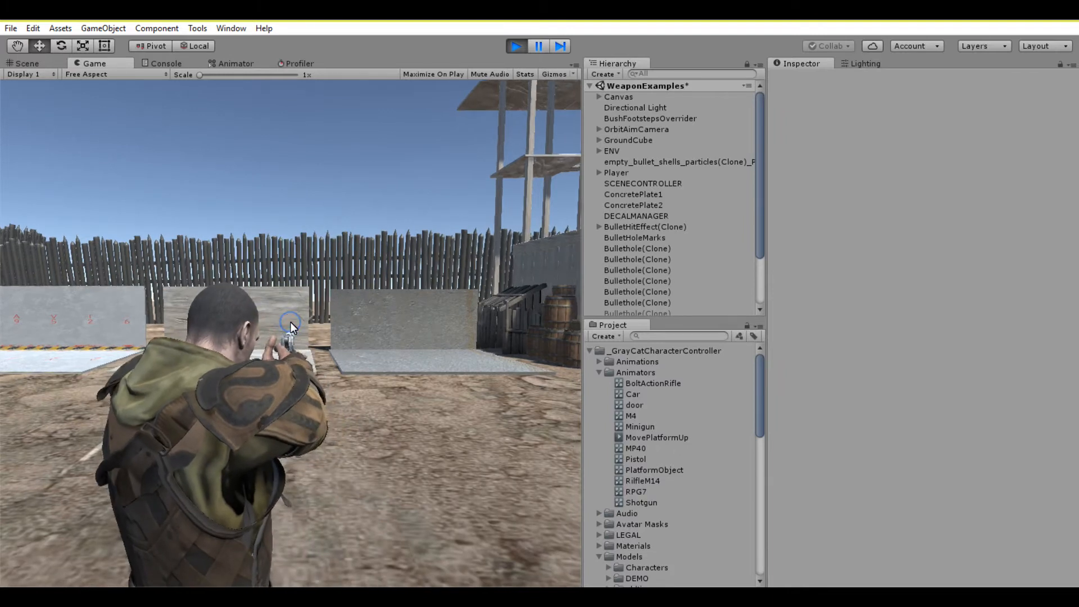
click(291, 323)
click(290, 323)
click(291, 323)
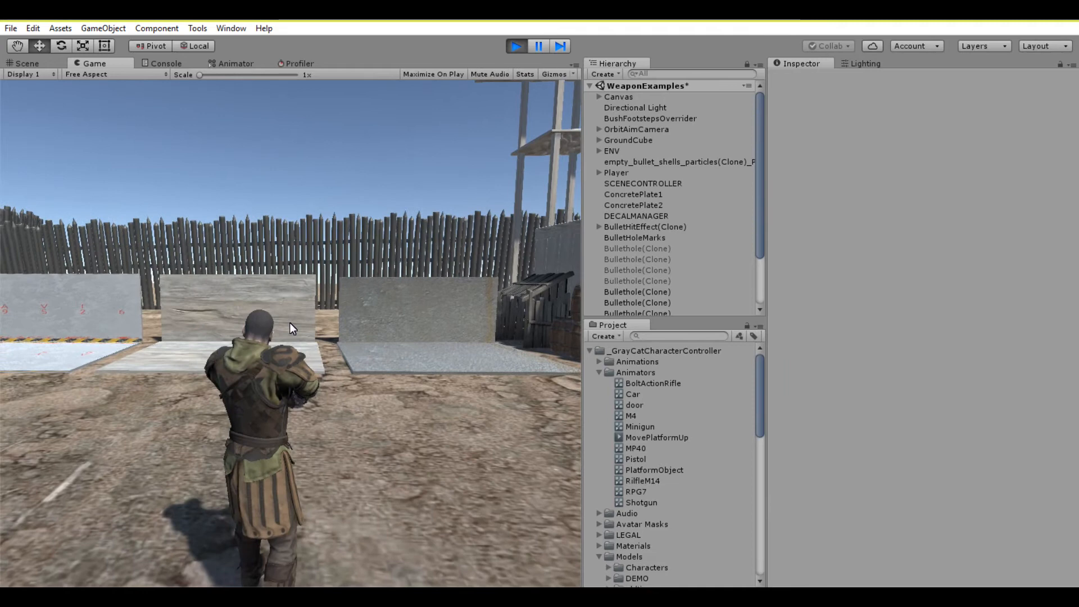
- Back away from the target plates, aim and fire another series of shots, and stop play mode
key(s)
right_click(291, 323)
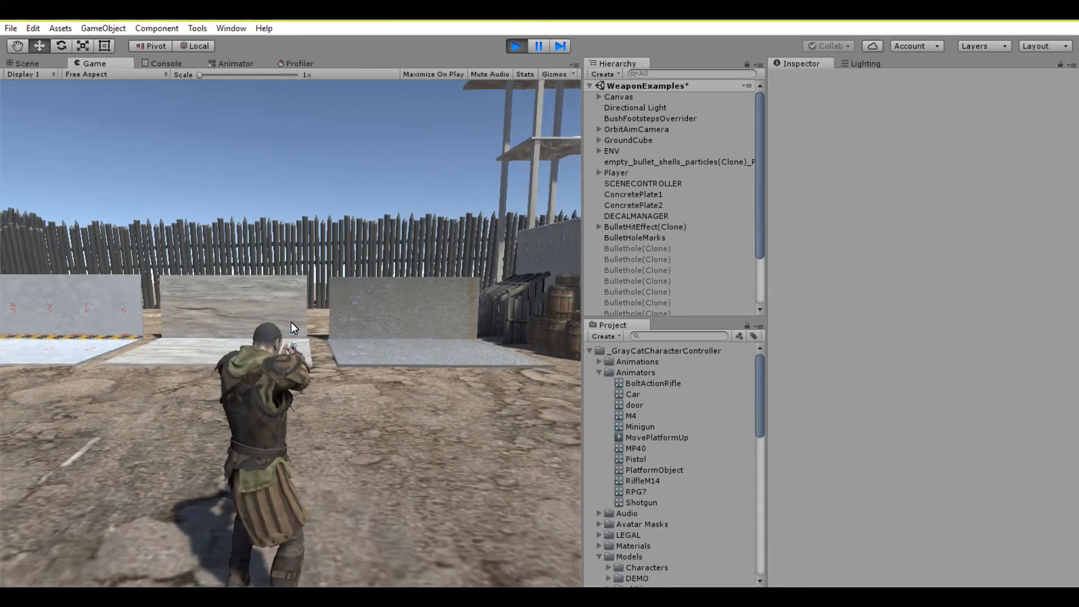
key(s)
right_click(291, 322)
click(291, 323)
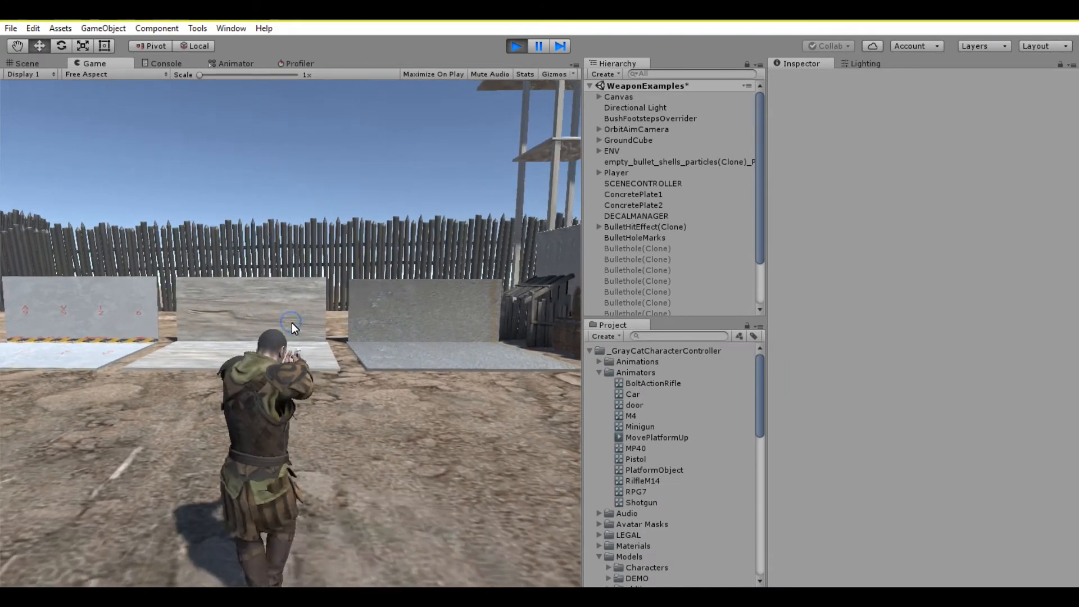
click(291, 323)
click(290, 323)
click(292, 323)
click(292, 323)
click(292, 323)
click(291, 324)
click(290, 322)
click(291, 324)
right_click(291, 323)
key(space)
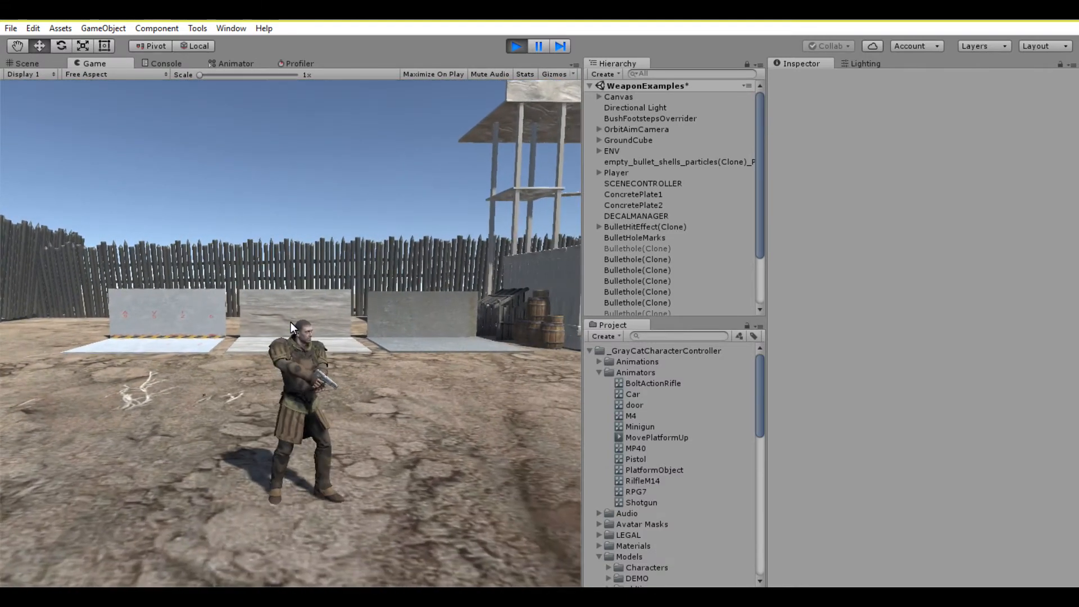
key(Escape)
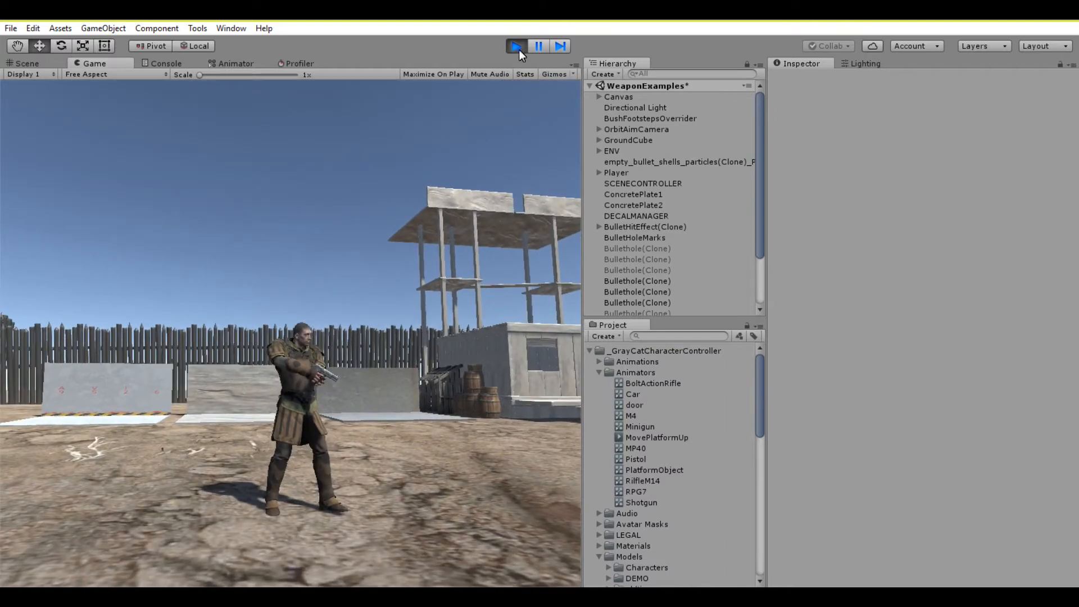
click(516, 47)
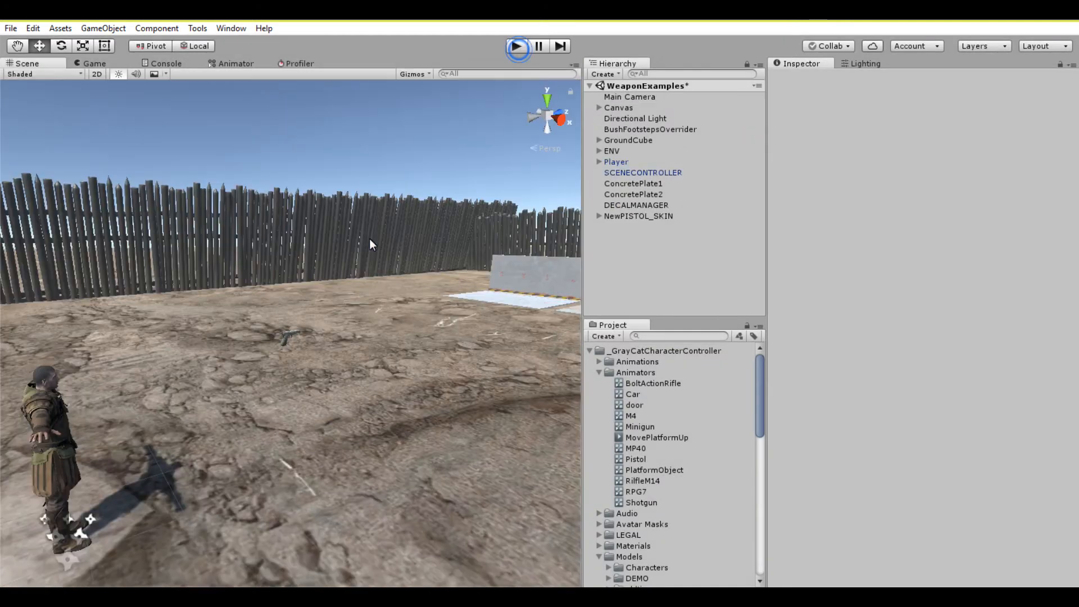
- Expand the NewPISTOL_SKIN hierarchy and add a Camera as a child of its Root bone
alt+click(600, 216)
alt+drag(278, 329, 537, 336)
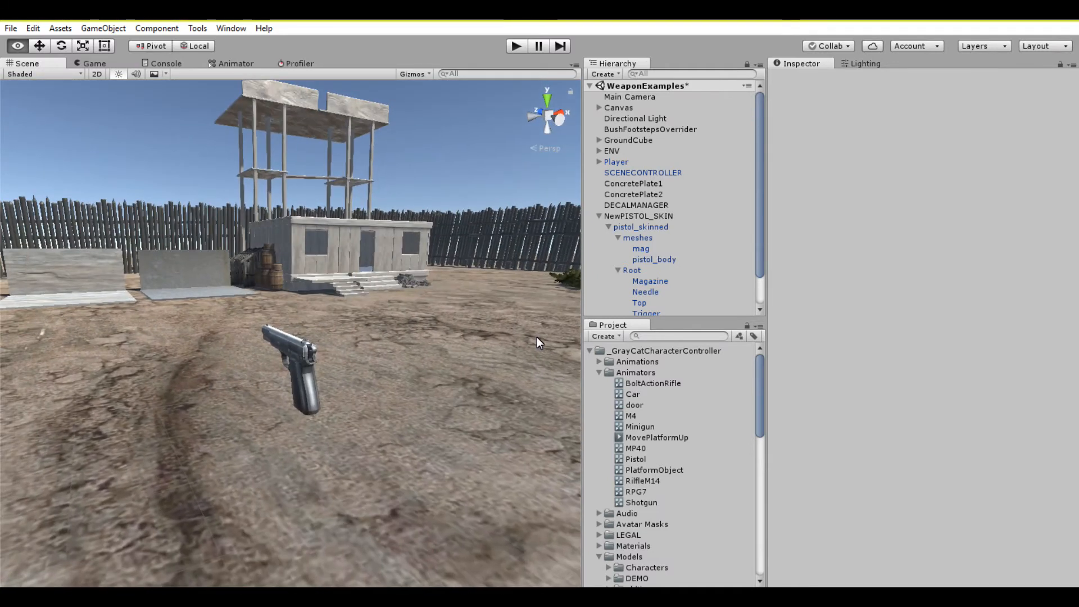
scroll(618, 257, down, 3)
click(647, 238)
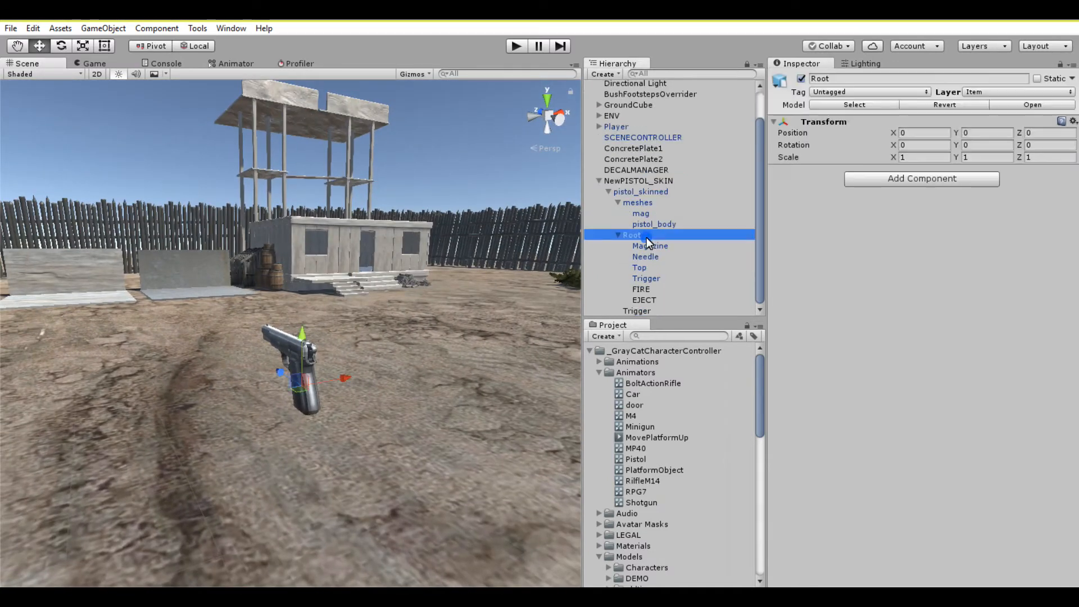
right_click(647, 237)
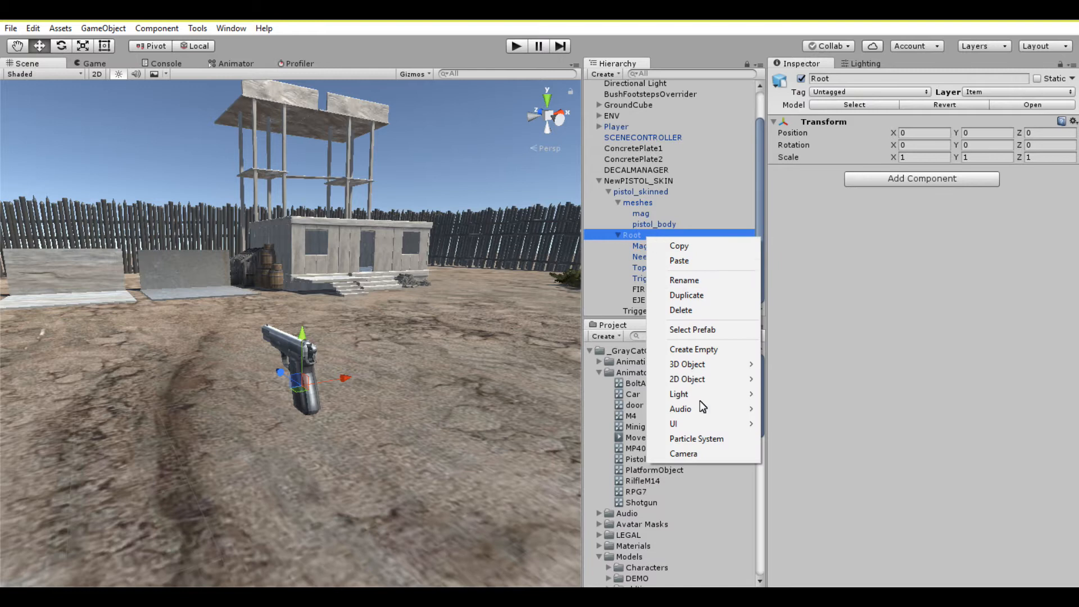
click(697, 453)
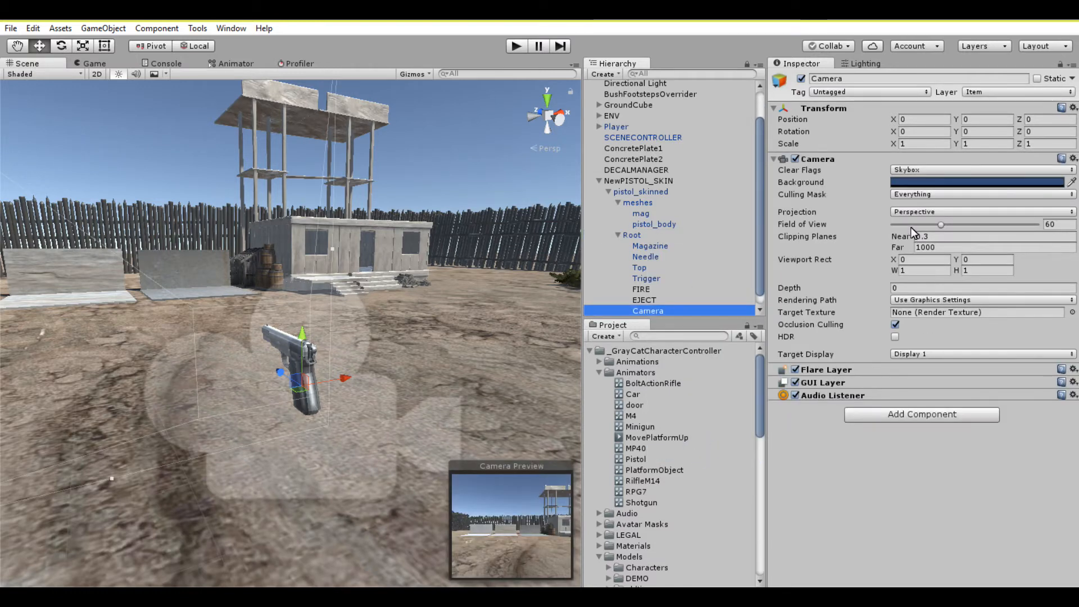
- Set the camera's near clipping plane to 0.01 and place it behind the pistol at about Y 0.133, Z -0.25
drag(900, 238, 561, 390)
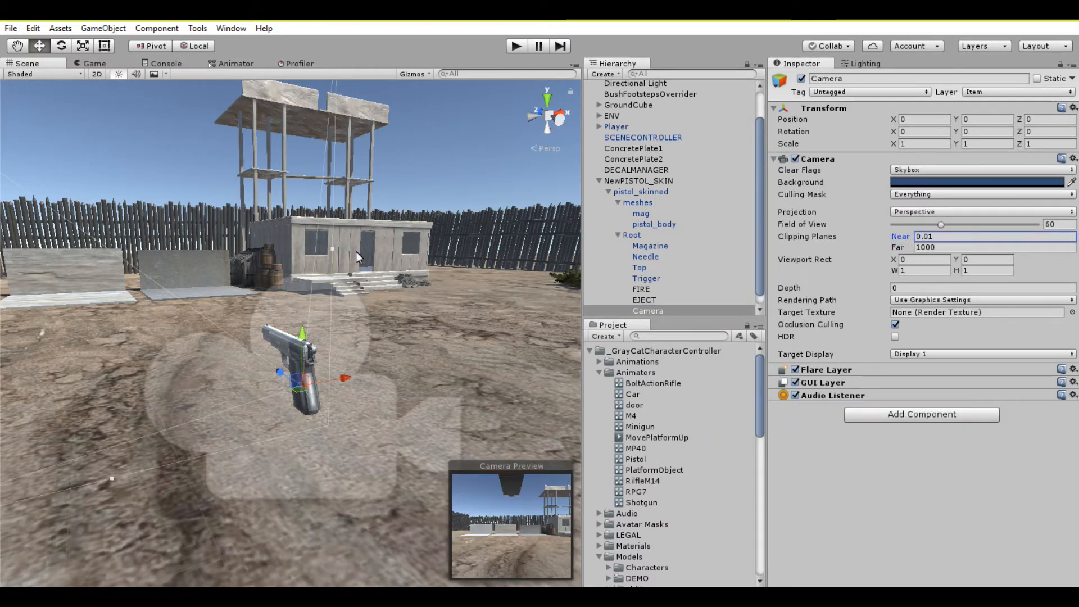
drag(307, 335, 322, 291)
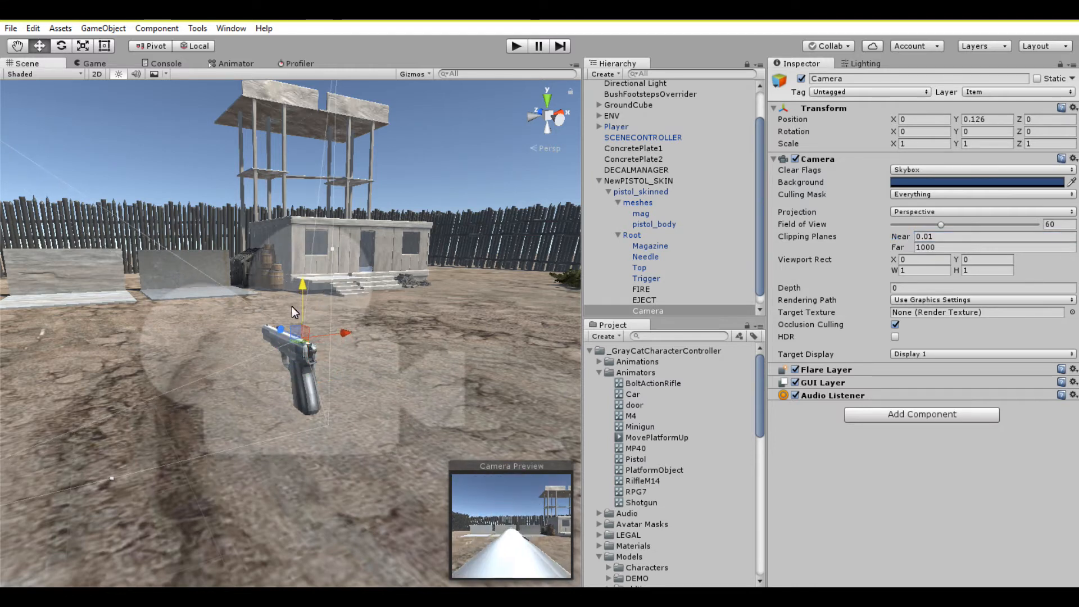
drag(281, 330, 306, 335)
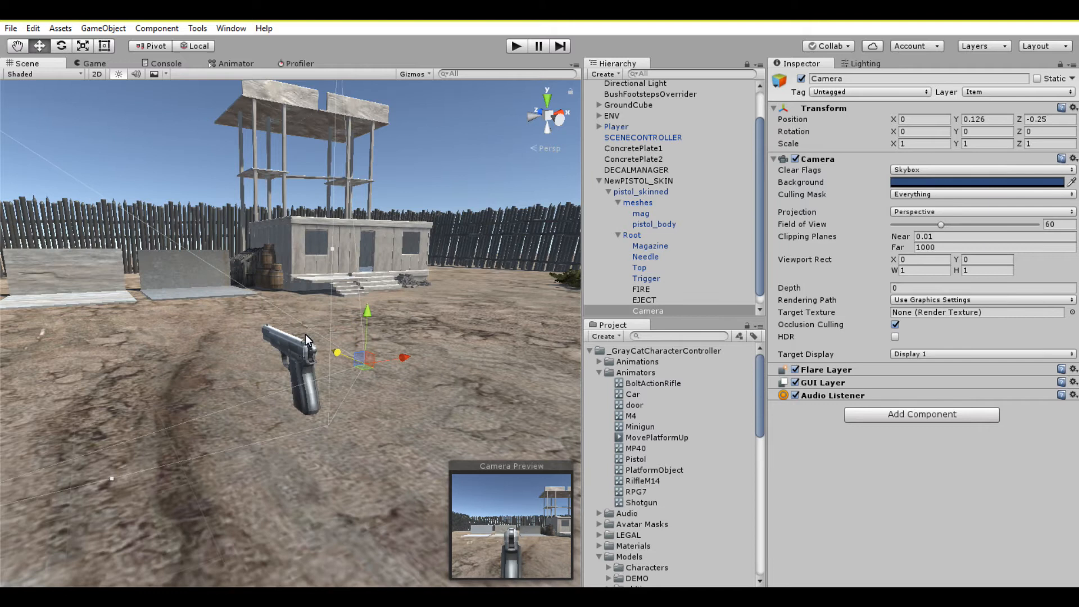
drag(370, 313, 372, 311)
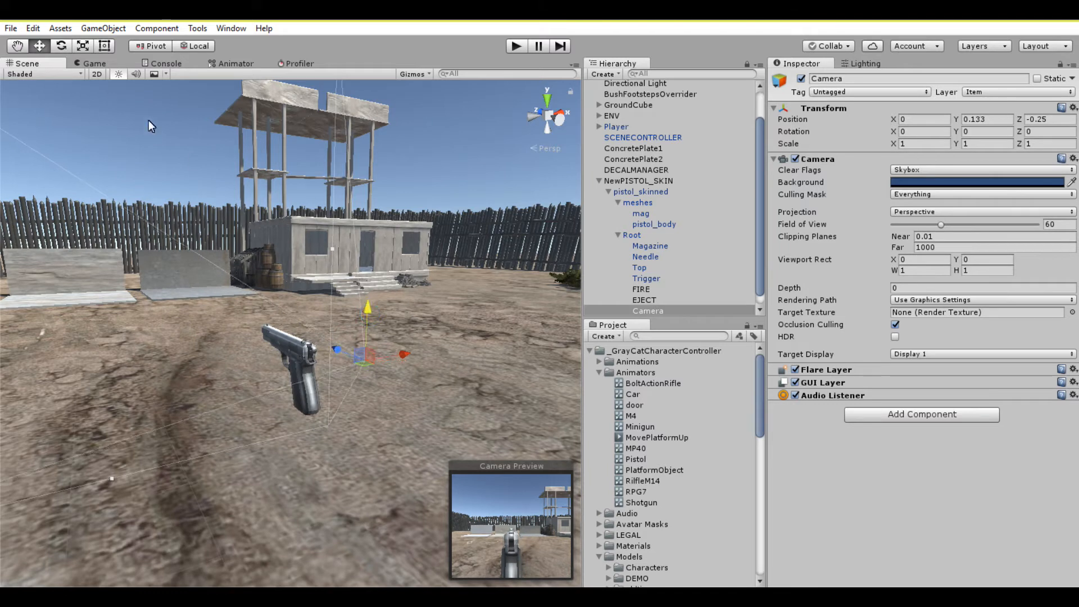
- With the Game view shown, create an empty object under the Camera and reparent it to Root
click(106, 64)
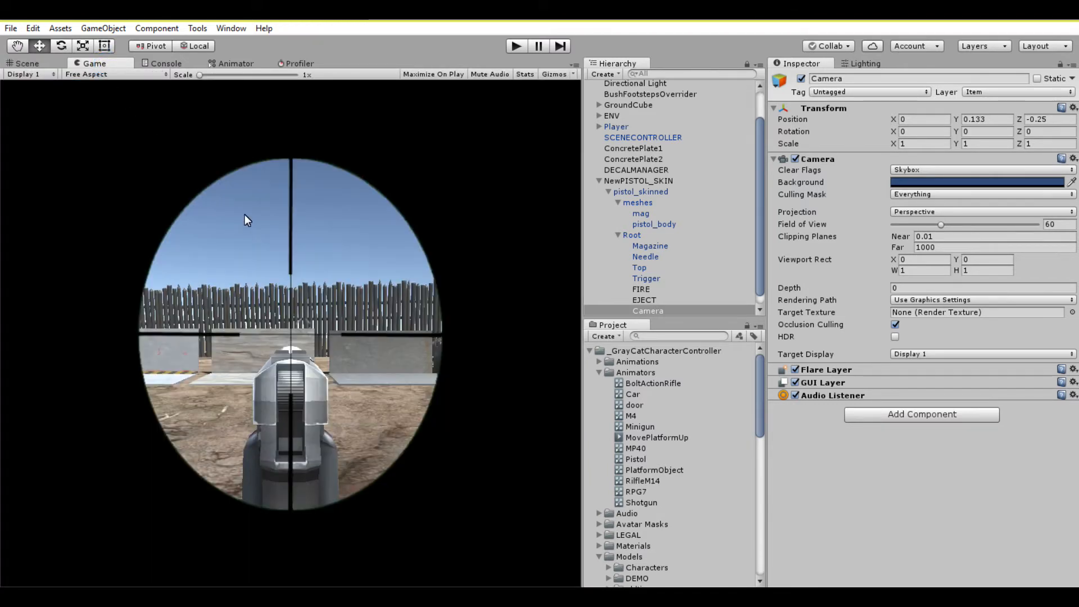
scroll(630, 280, down, 1)
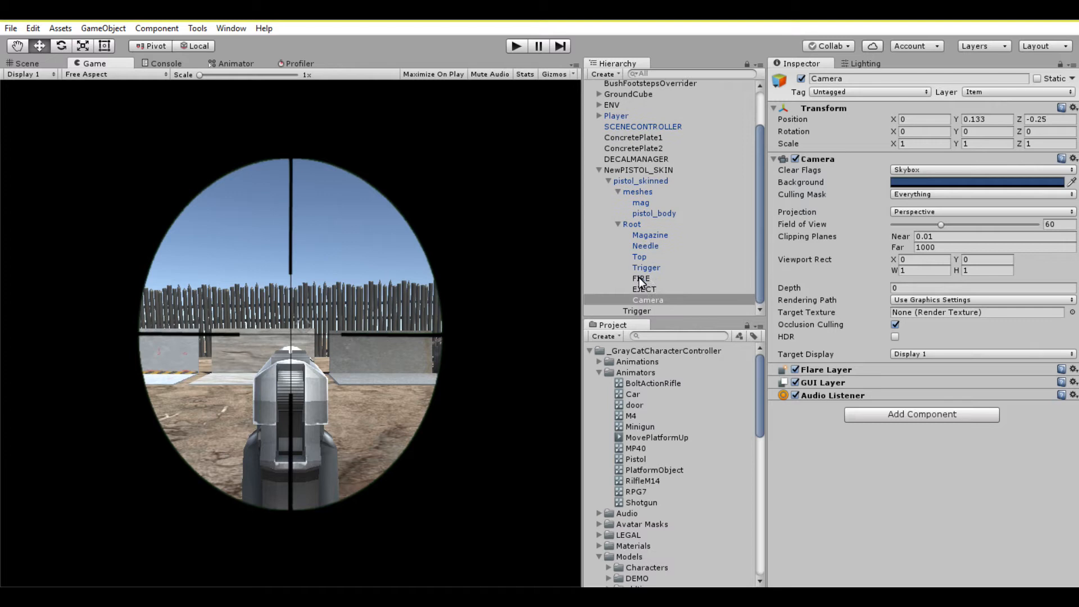
right_click(660, 300)
click(716, 412)
drag(660, 313, 640, 222)
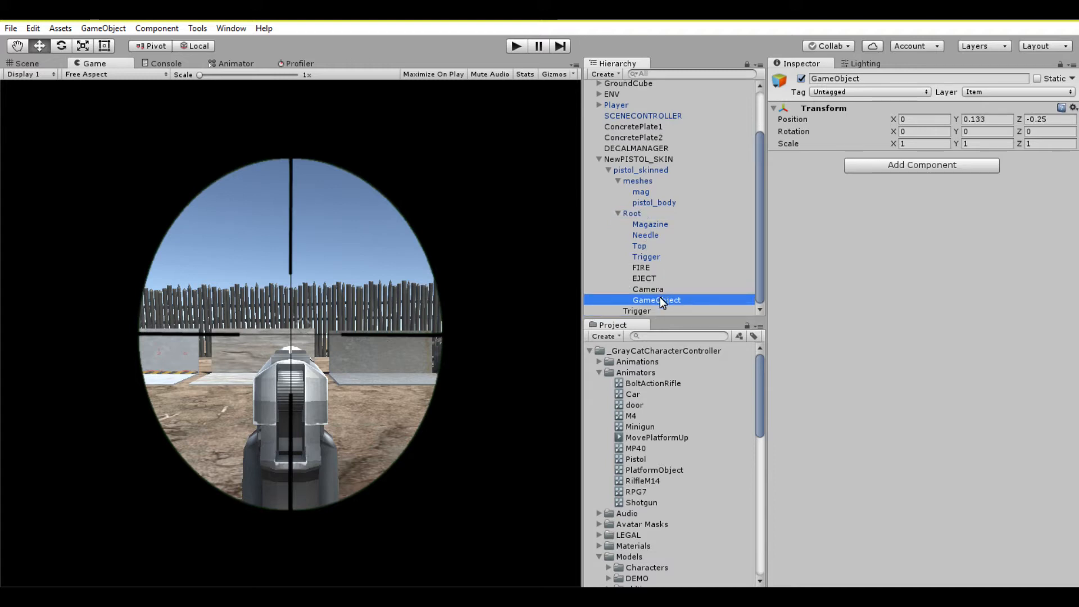
- Rename the new empty object under Root as BackCam
right_click(659, 297)
click(681, 340)
text(BackCam)
key(Return)
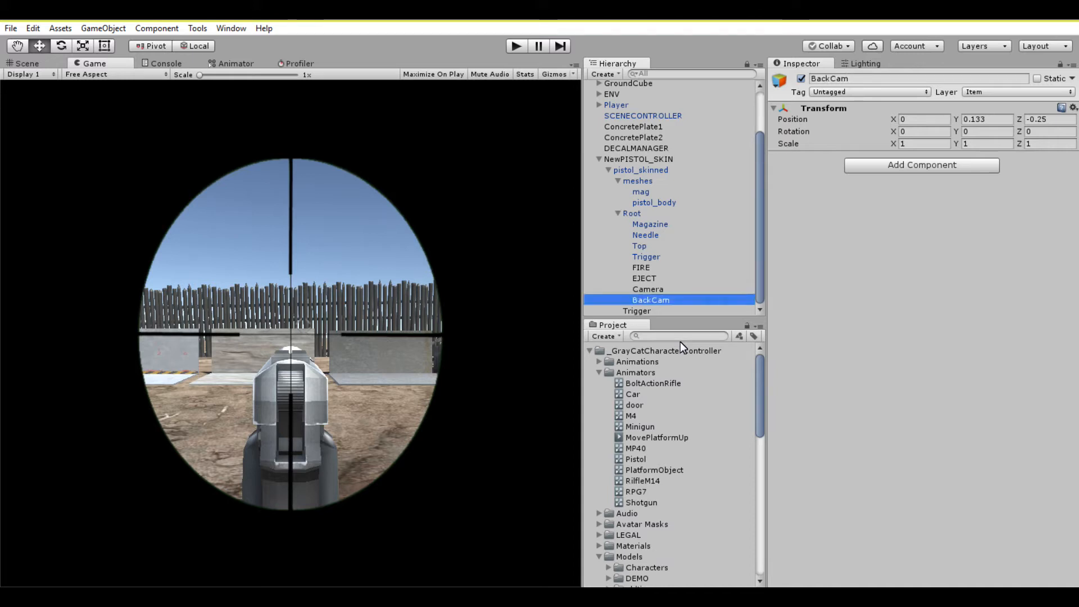
- Move the Camera under Root closer to the pistol's sights, at Y 0.1251 and about Z -0.08
click(649, 289)
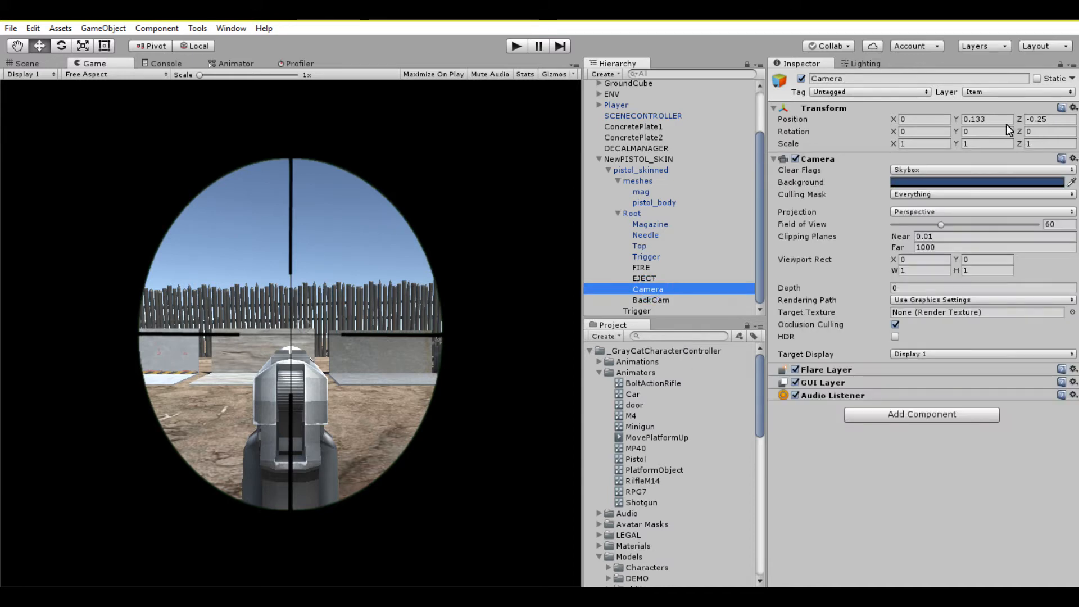
drag(1024, 119, 1022, 116)
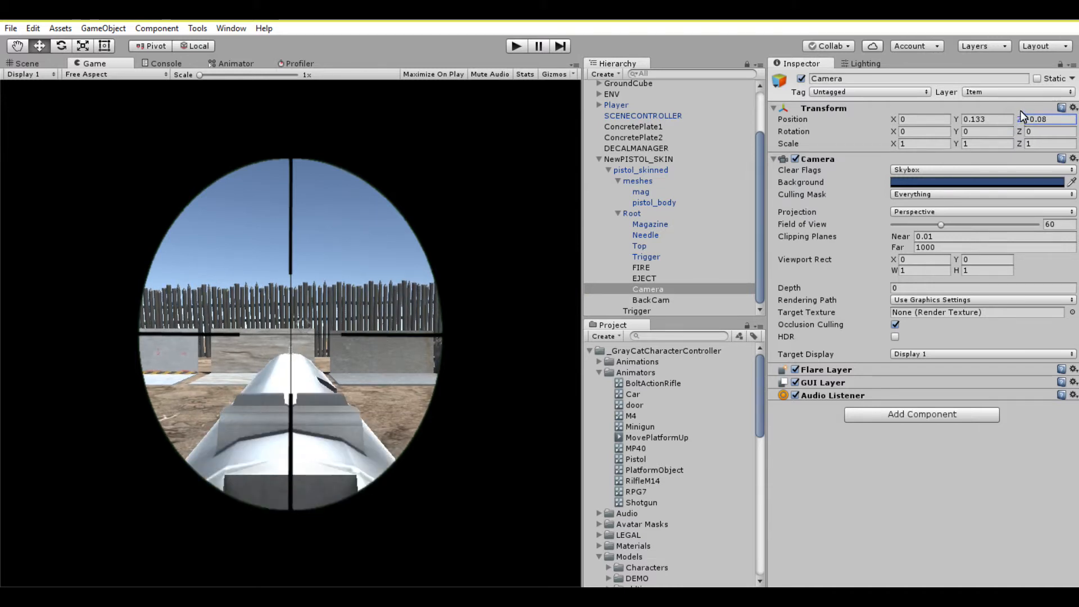
click(975, 120)
text(0.13)
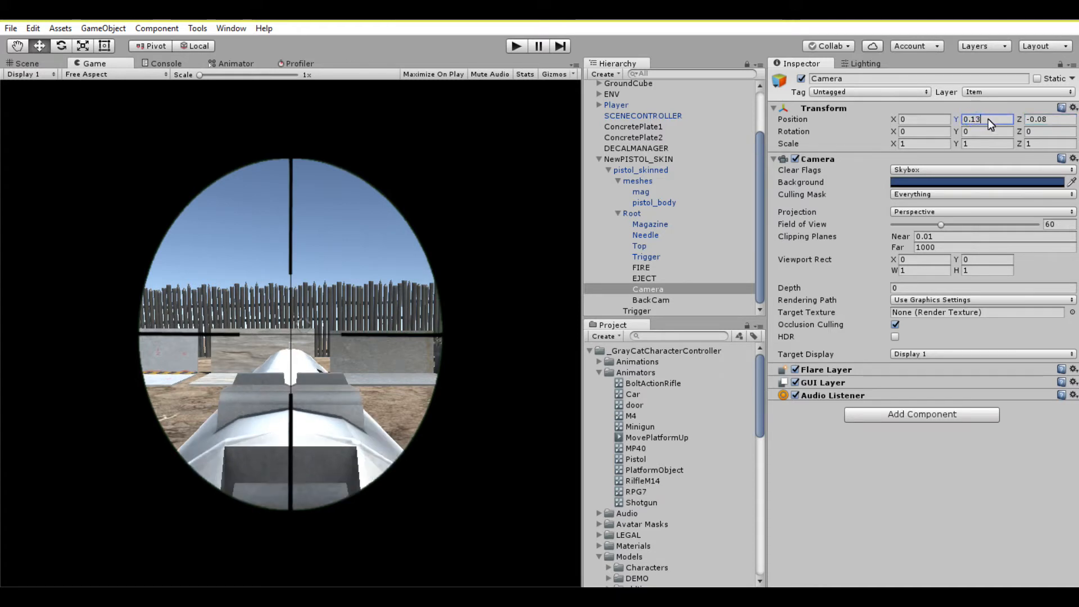
key(BackSpace)
text(2)
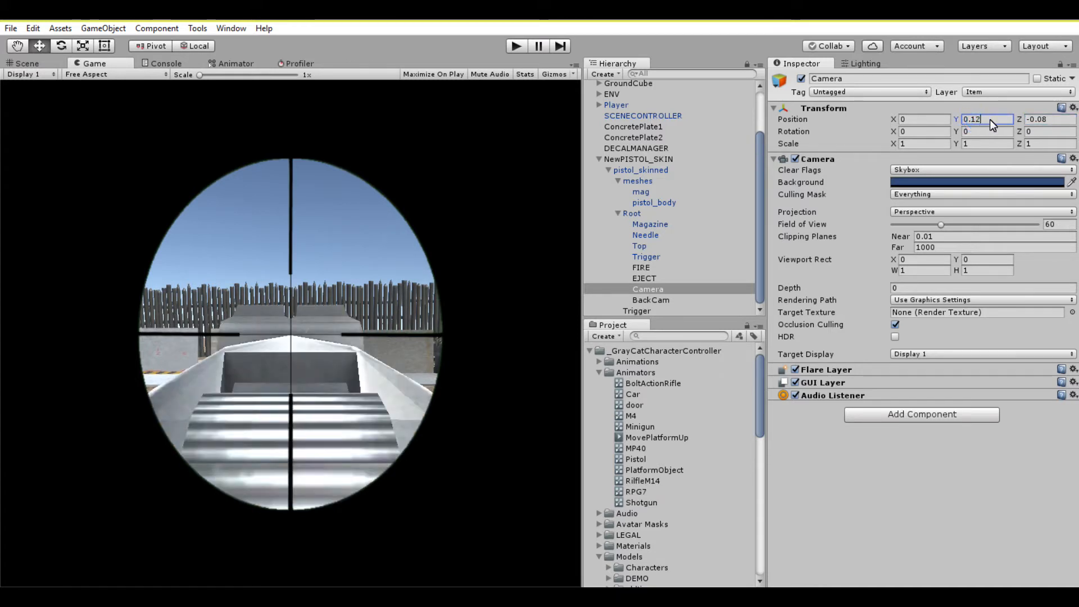
text(5)
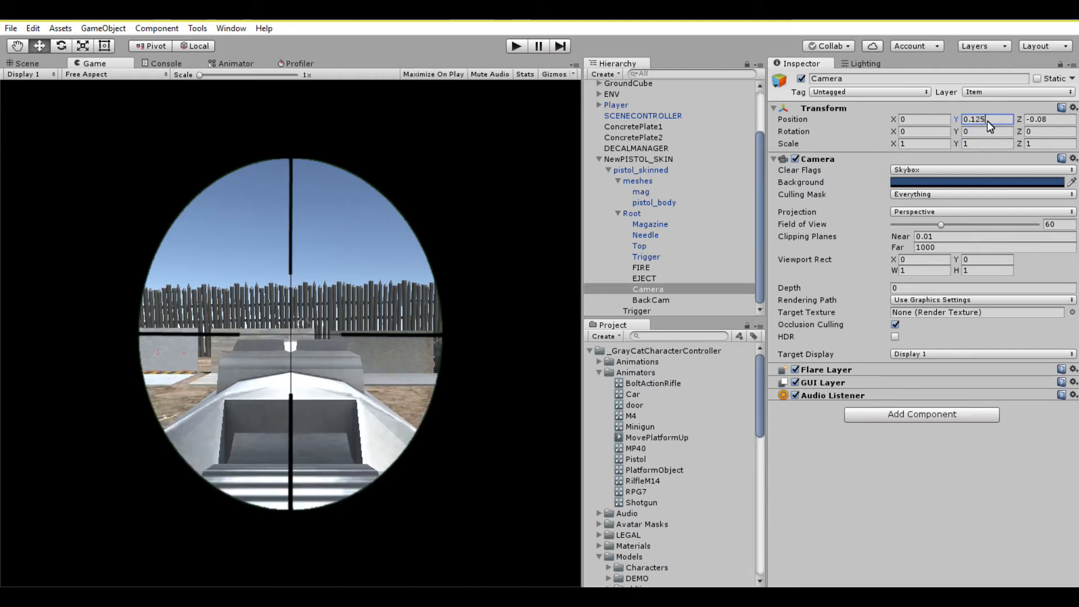
text(8)
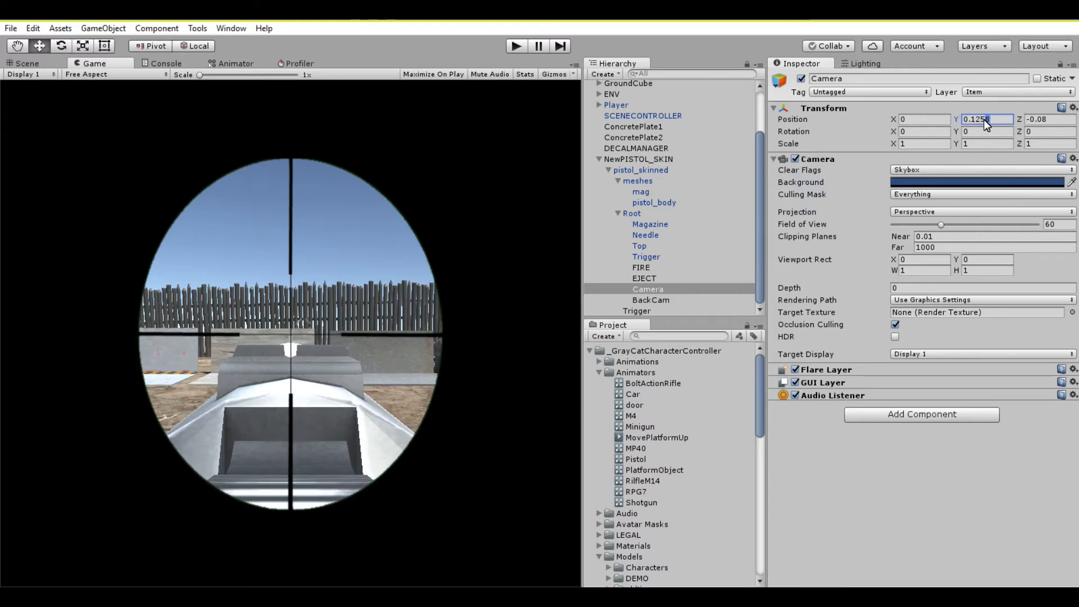
key(BackSpace)
click(994, 119)
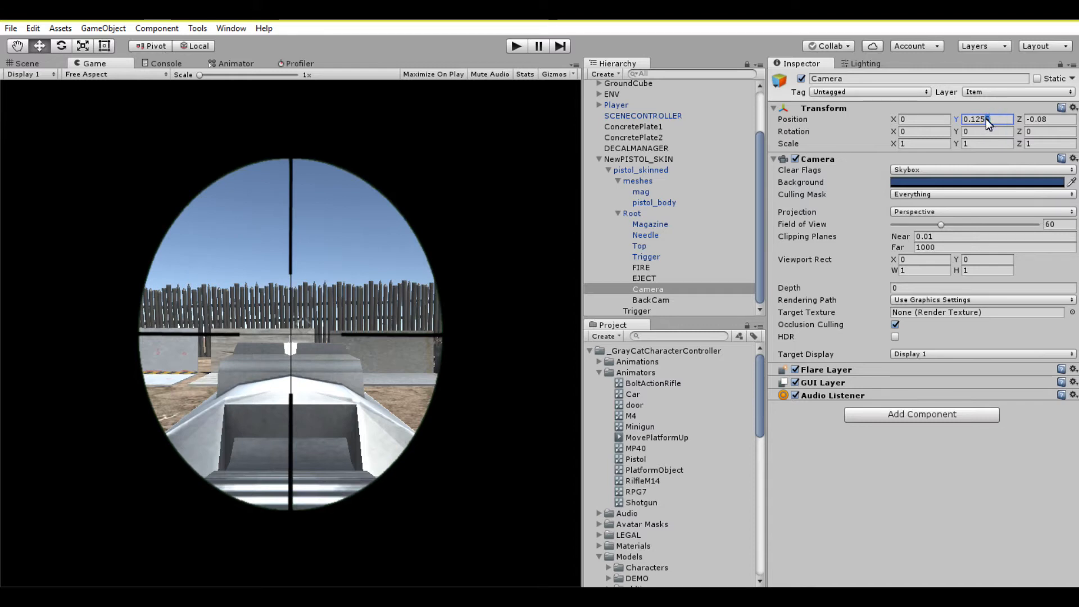
text(1)
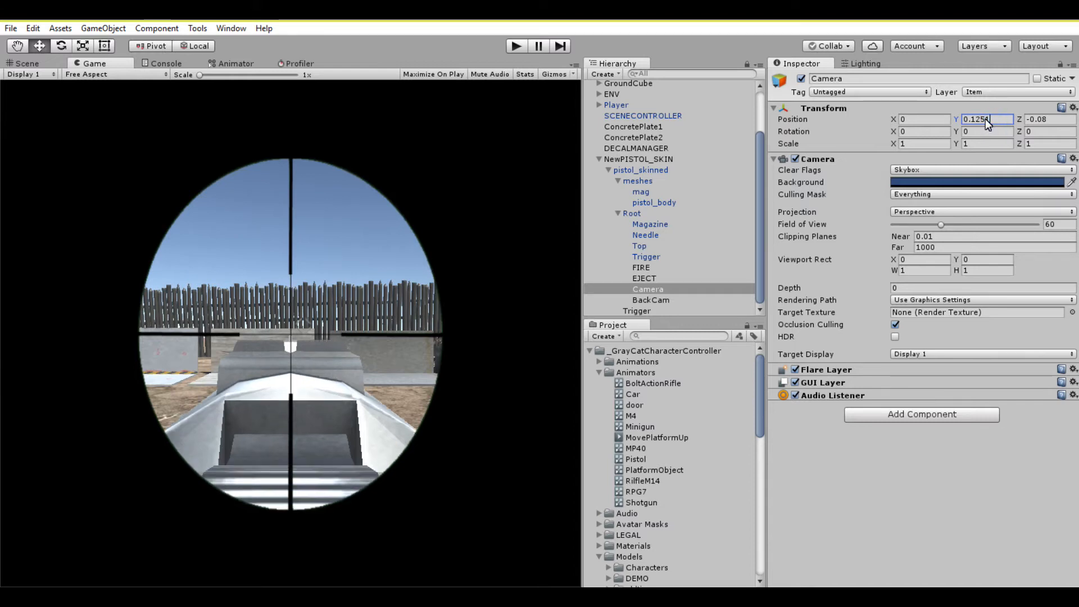
- Create an empty object named AimCam at the Camera's position and reparent it to Root
right_click(655, 289)
click(681, 330)
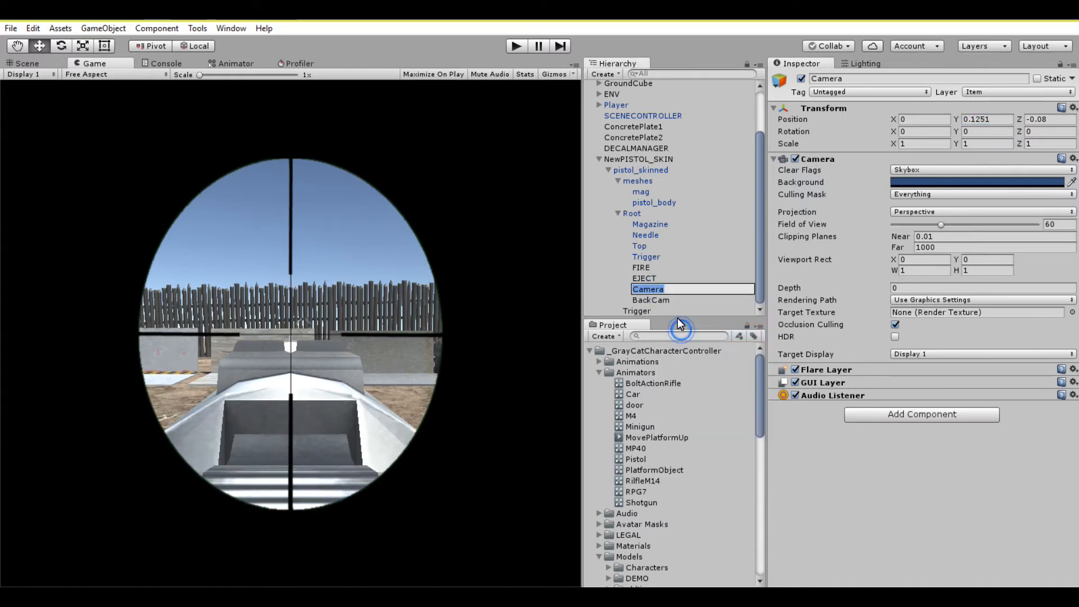
click(658, 300)
right_click(658, 292)
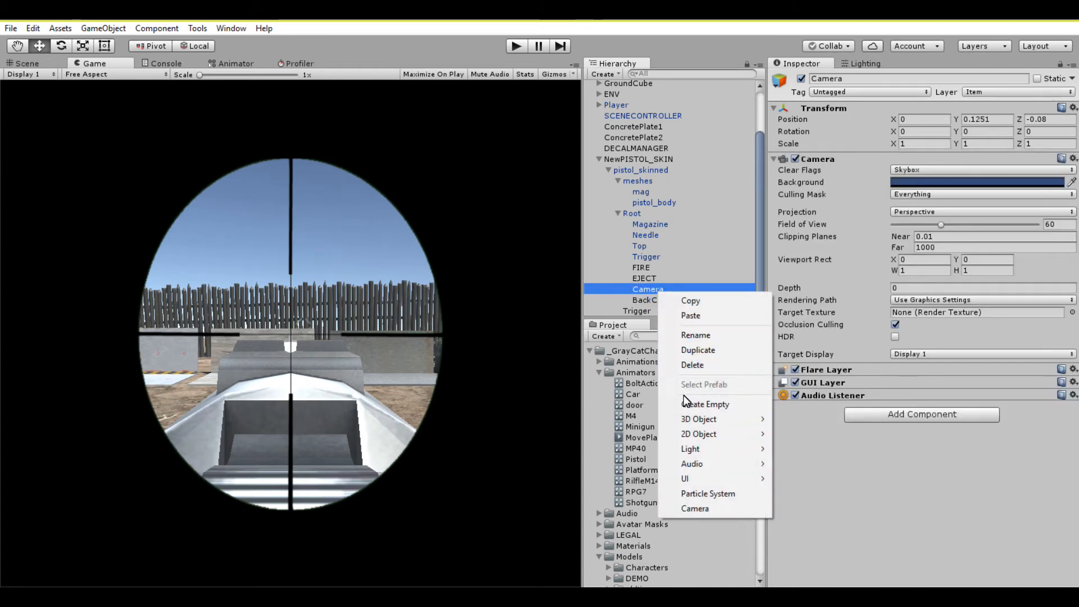
click(689, 403)
right_click(688, 301)
click(709, 341)
text(AimCam)
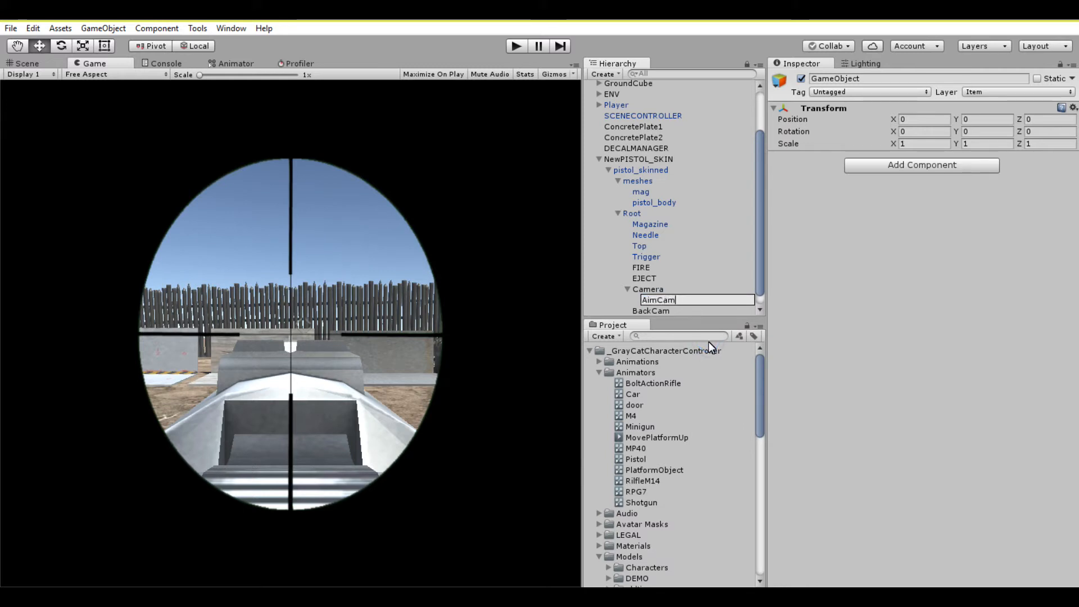
key(Return)
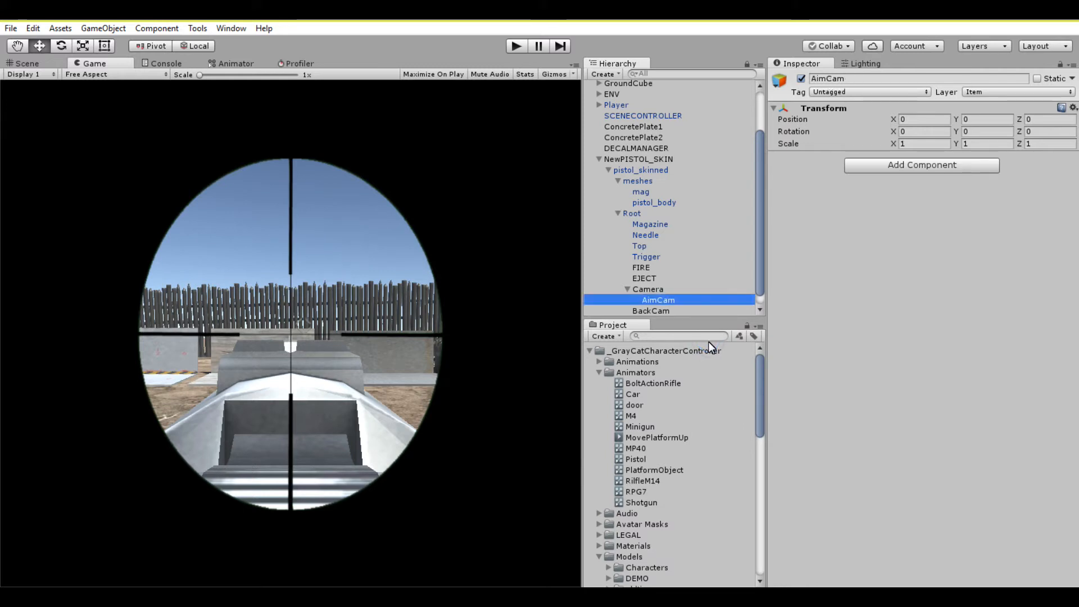
drag(662, 301, 638, 213)
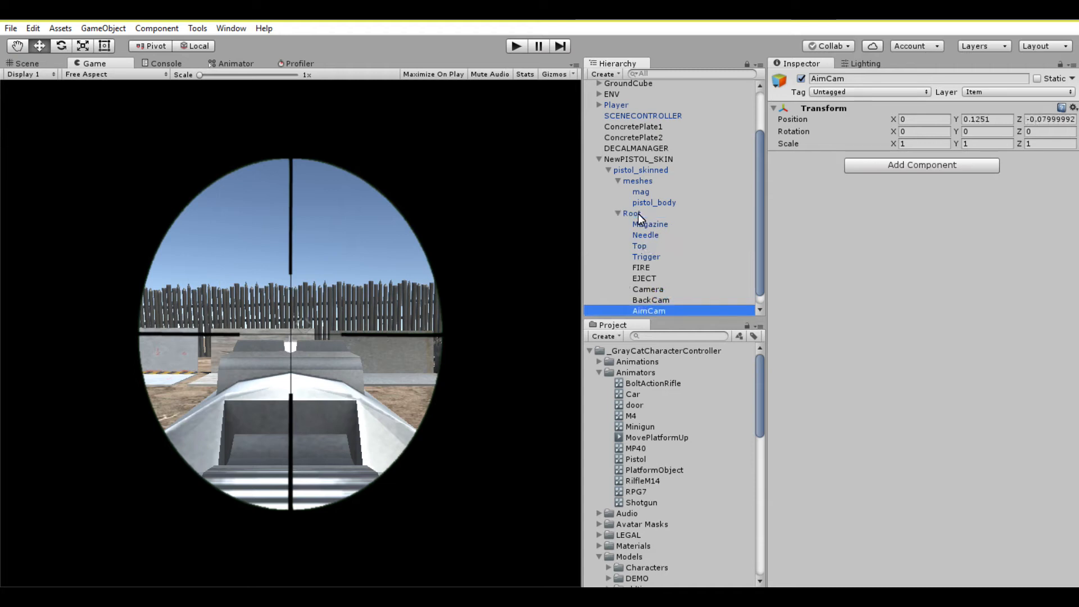
- In the Scene view, move the Camera beside the pistol to about X -0.111, Y 0.104, Z -0.049
click(648, 289)
click(28, 63)
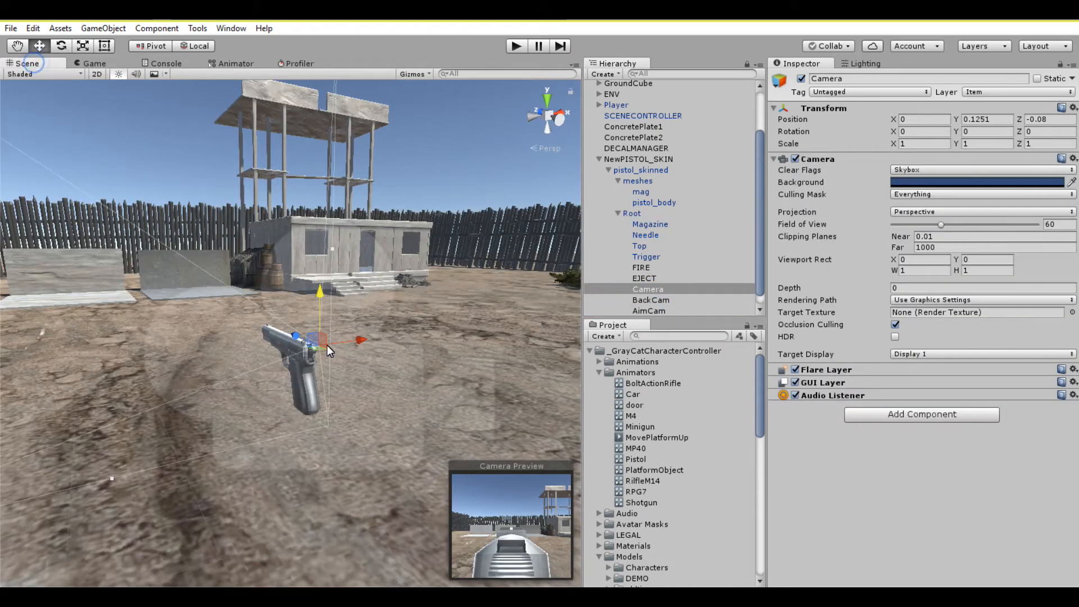
drag(356, 338, 324, 341)
drag(278, 294, 278, 306)
drag(257, 351, 254, 349)
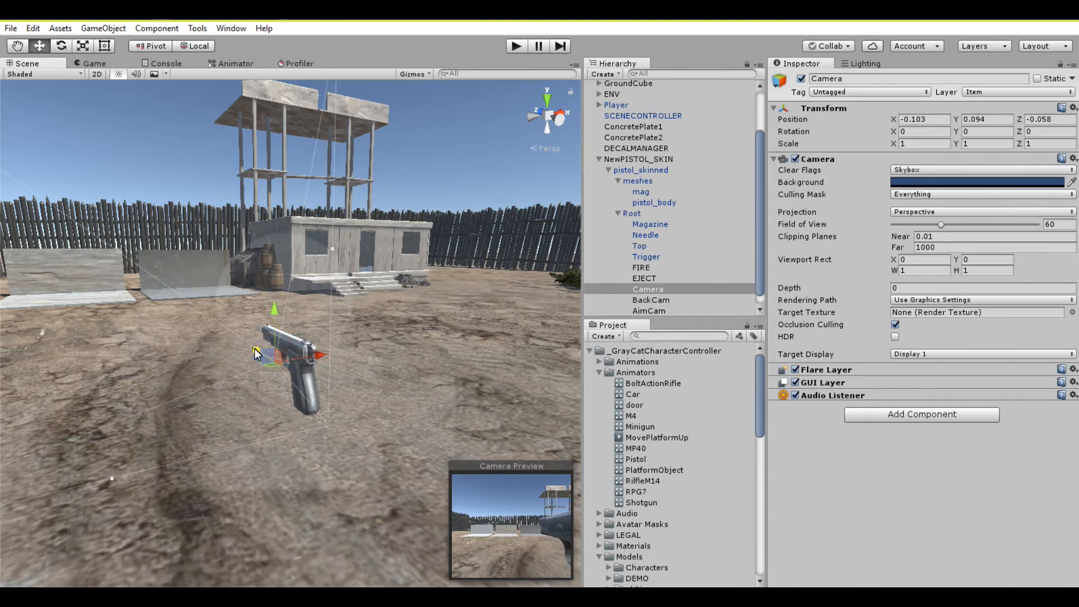
drag(323, 363, 252, 353)
drag(272, 312, 273, 310)
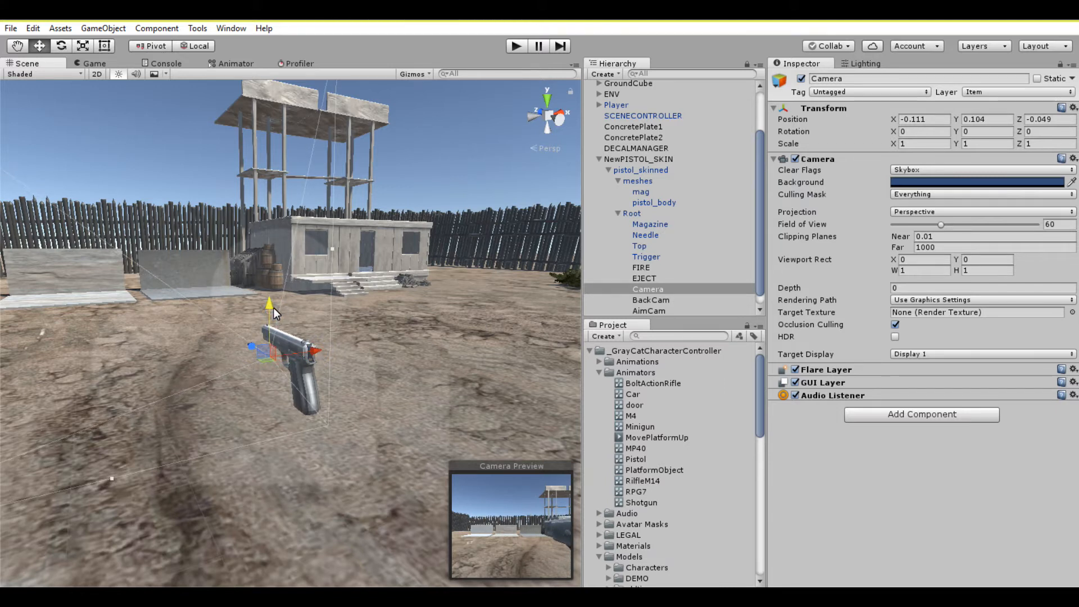
- Create an empty object named SideCam at the Camera's position and reparent it to Root, placed after BackCam
right_click(673, 285)
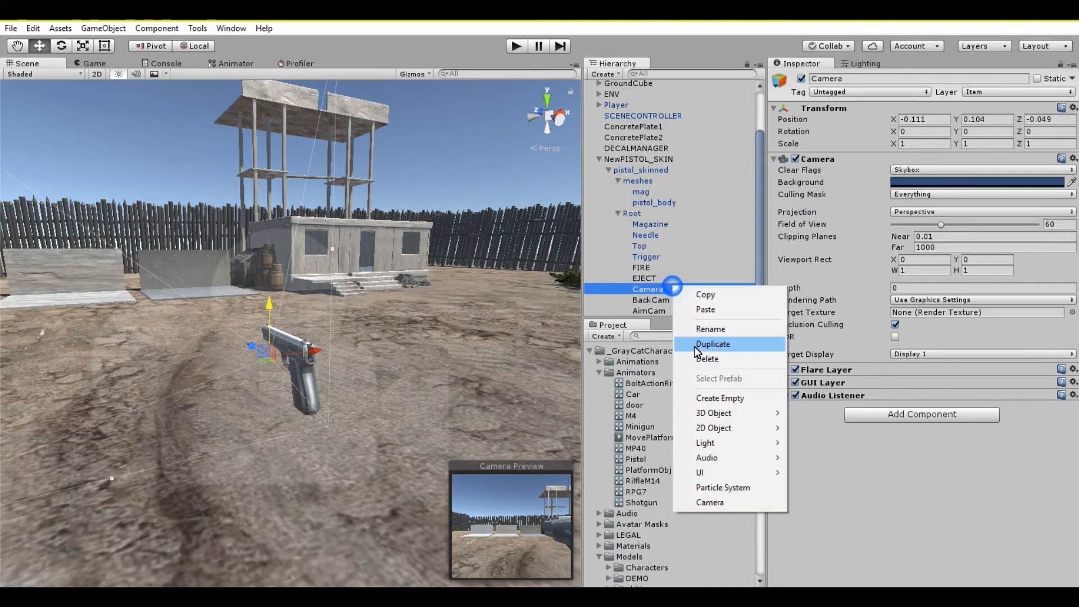
click(695, 394)
right_click(663, 301)
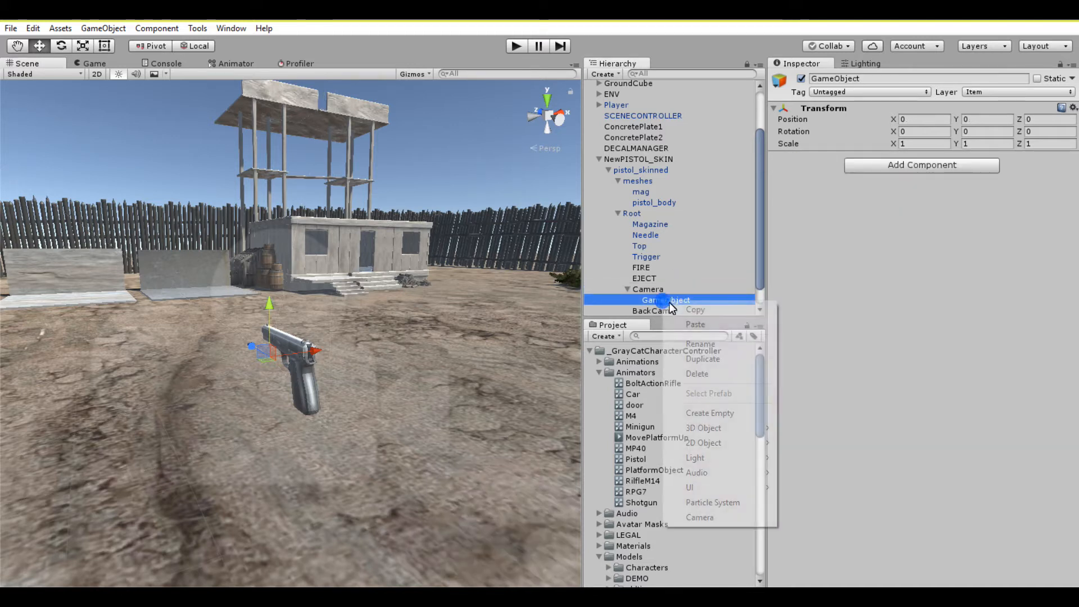
click(689, 344)
text(SideCam)
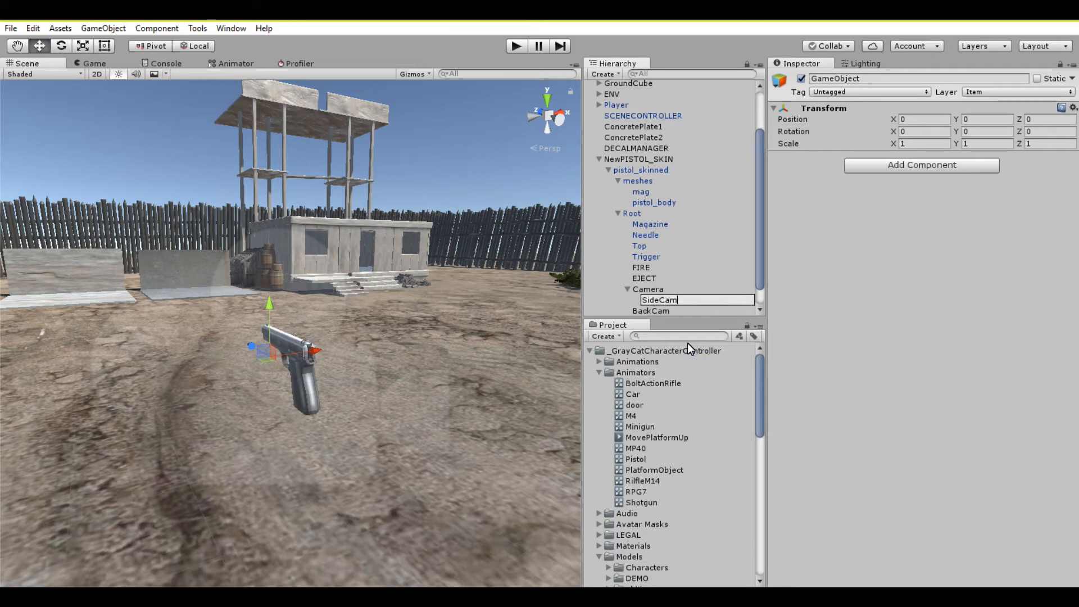
key(Return)
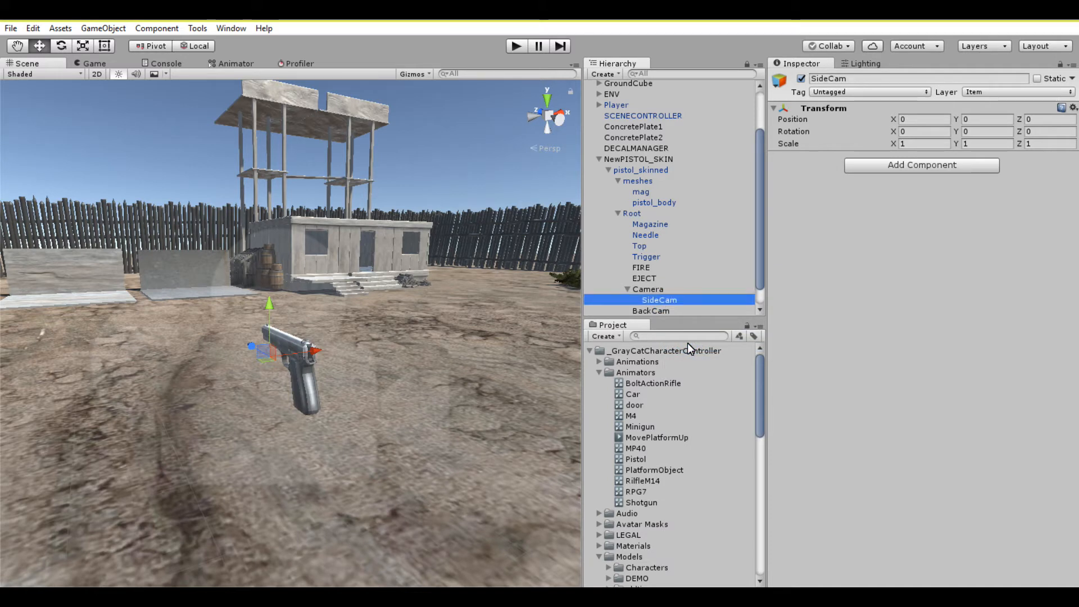
drag(661, 299, 643, 214)
drag(649, 300, 653, 285)
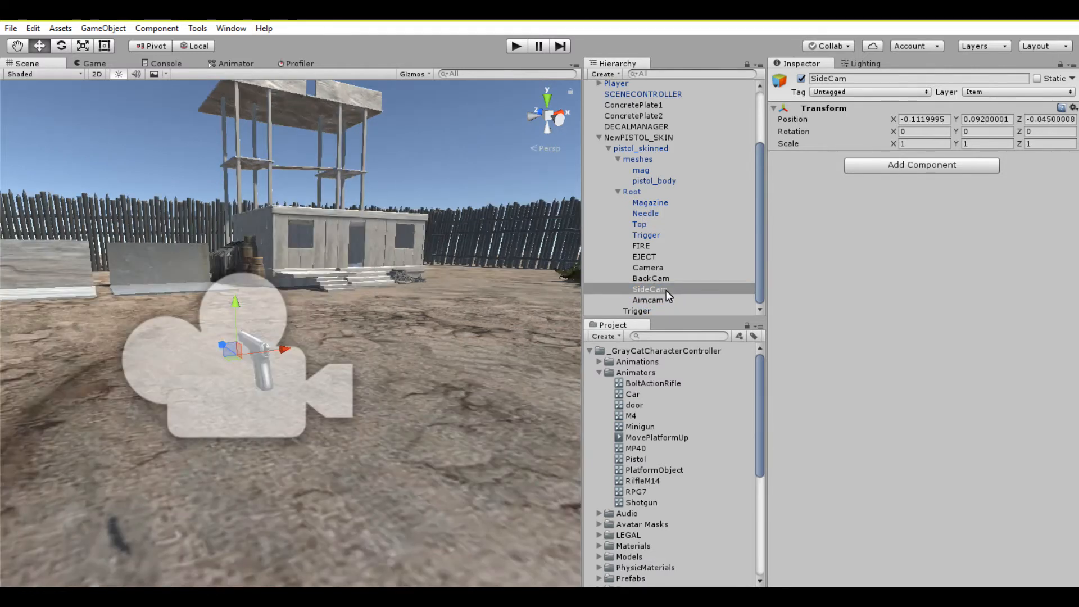
- Make the Camera a child of Aimcam and reset its position to zero
click(652, 267)
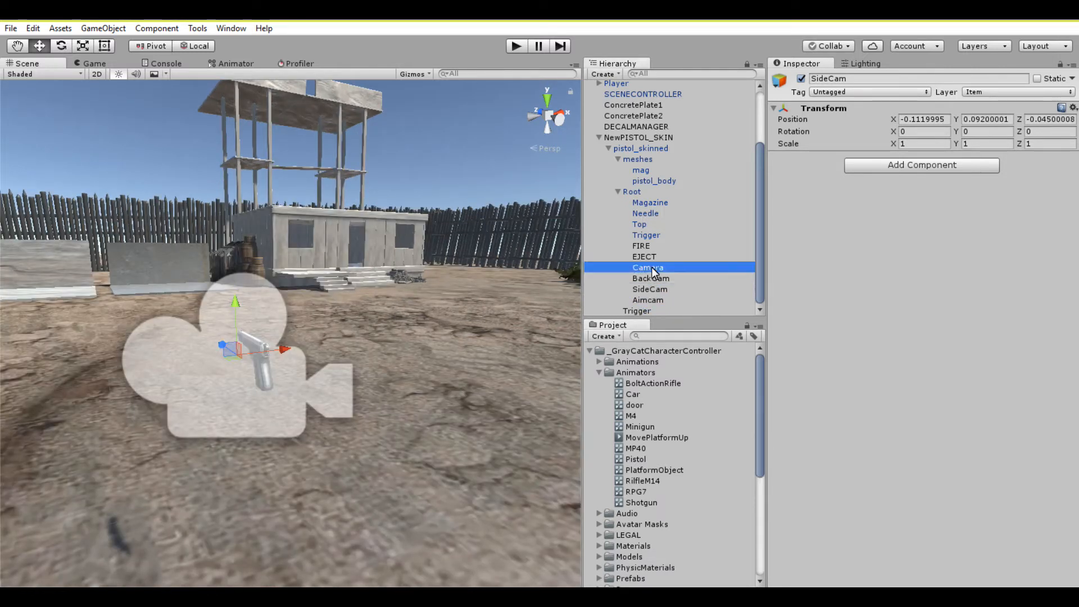
drag(655, 267, 658, 302)
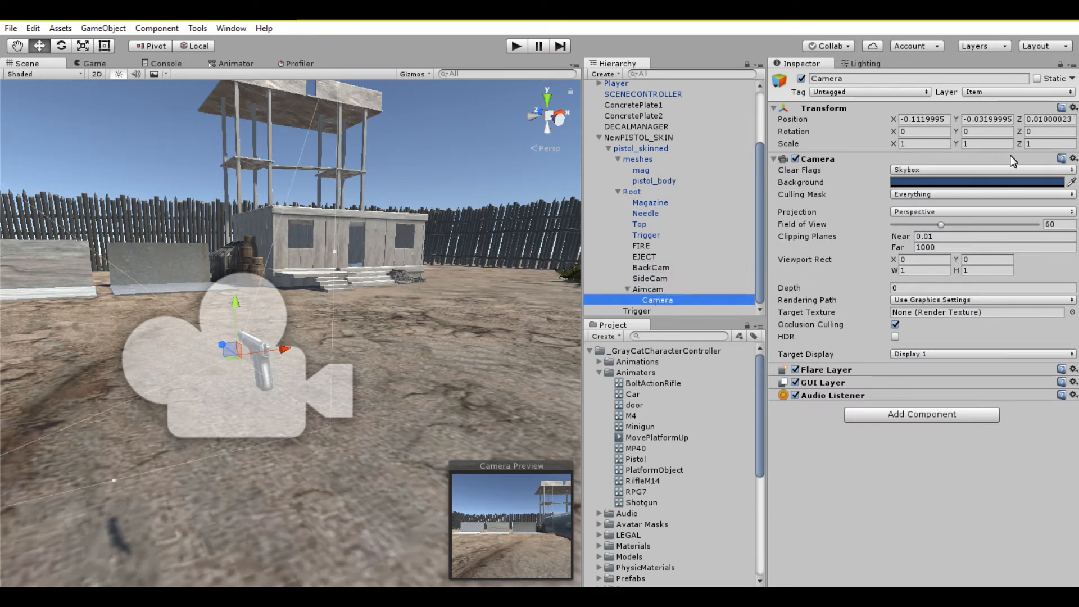
click(1073, 108)
click(1004, 121)
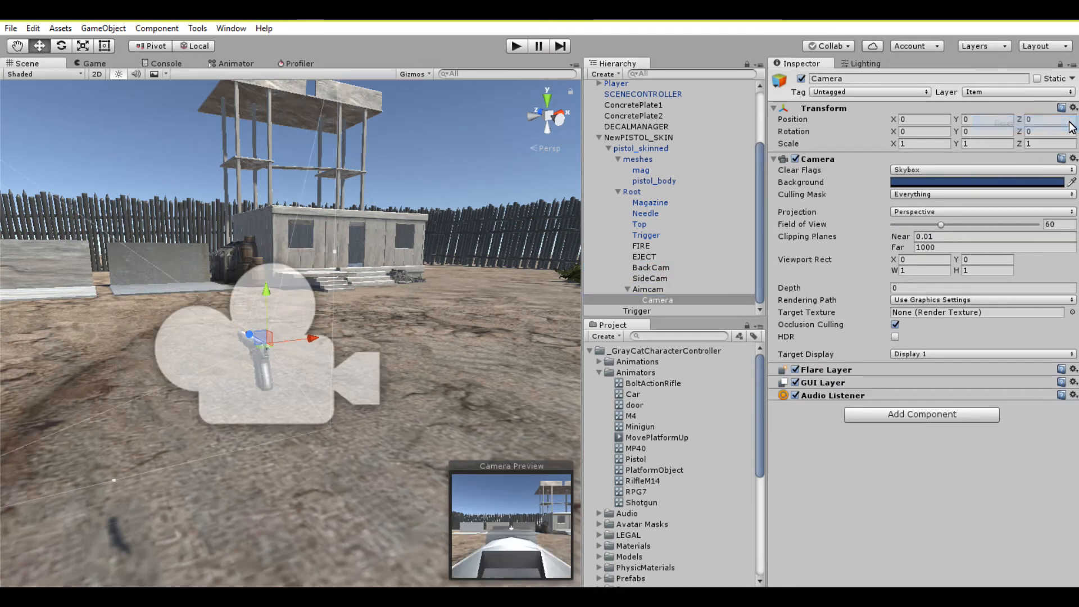
- Return the Camera to Root and move it far ahead of the pistol, to about Z 9.64
key(s)
right_drag(275, 245, 345, 283)
key(a)
drag(671, 301, 651, 260)
drag(290, 345, 5, 266)
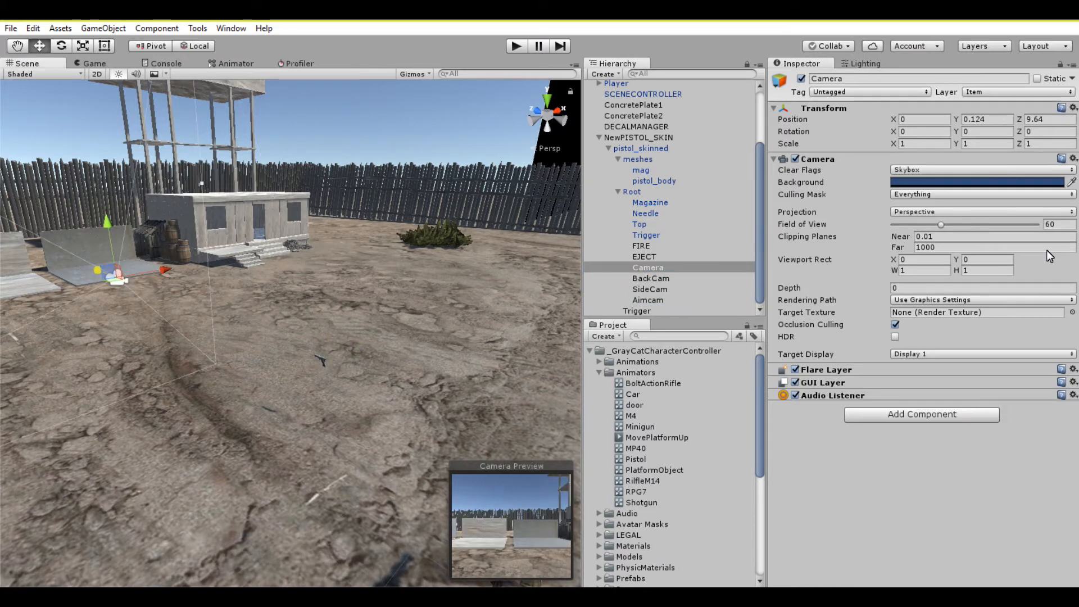
- Create an empty object named Sniper at the Camera's position and reparent it to Root
right_click(651, 267)
click(686, 376)
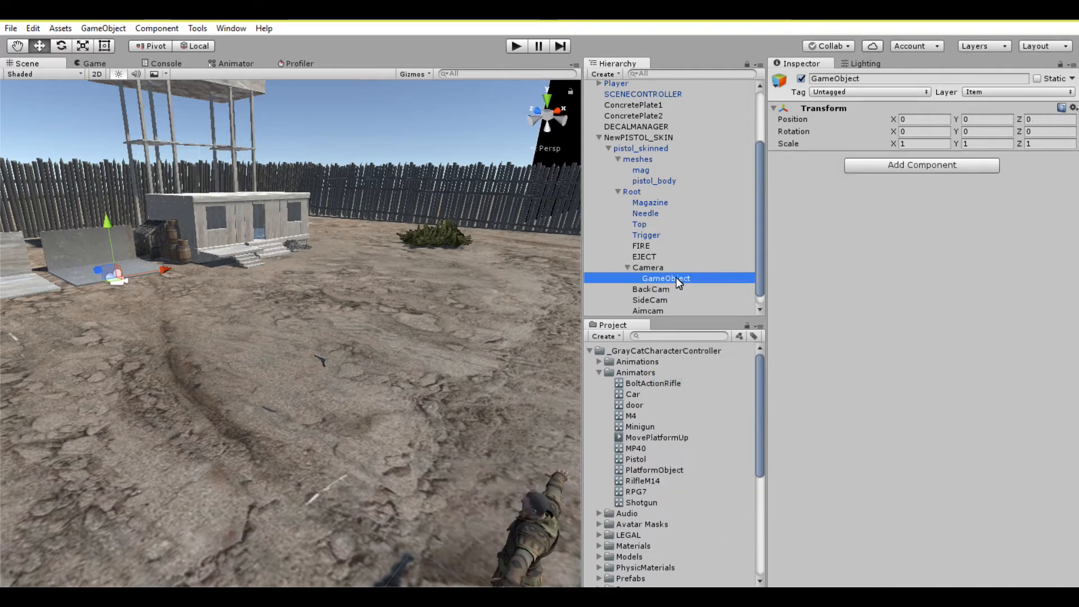
right_click(677, 277)
click(702, 318)
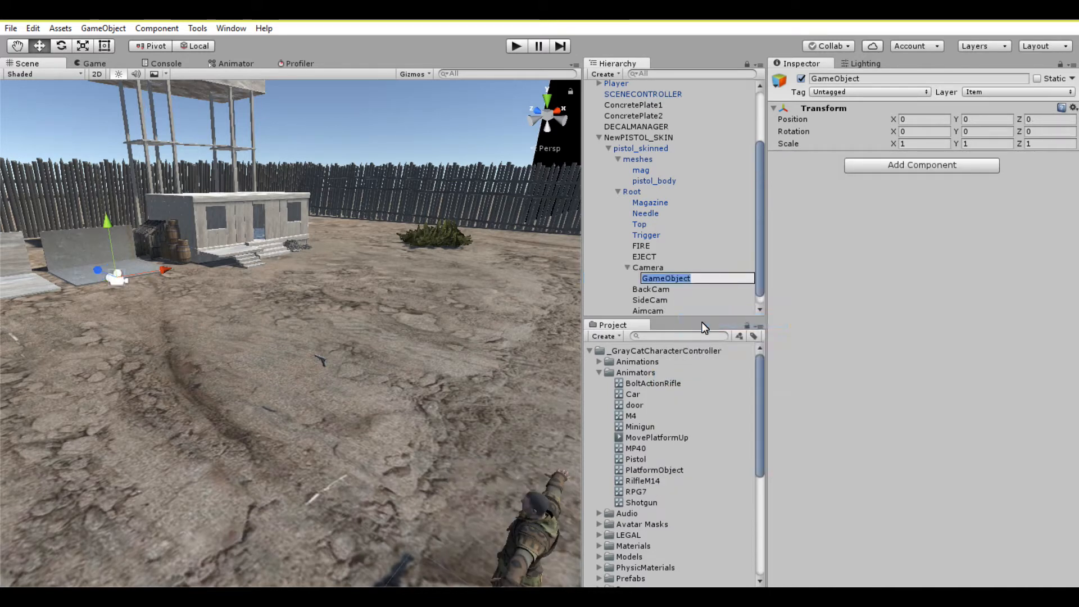
text(Sniper)
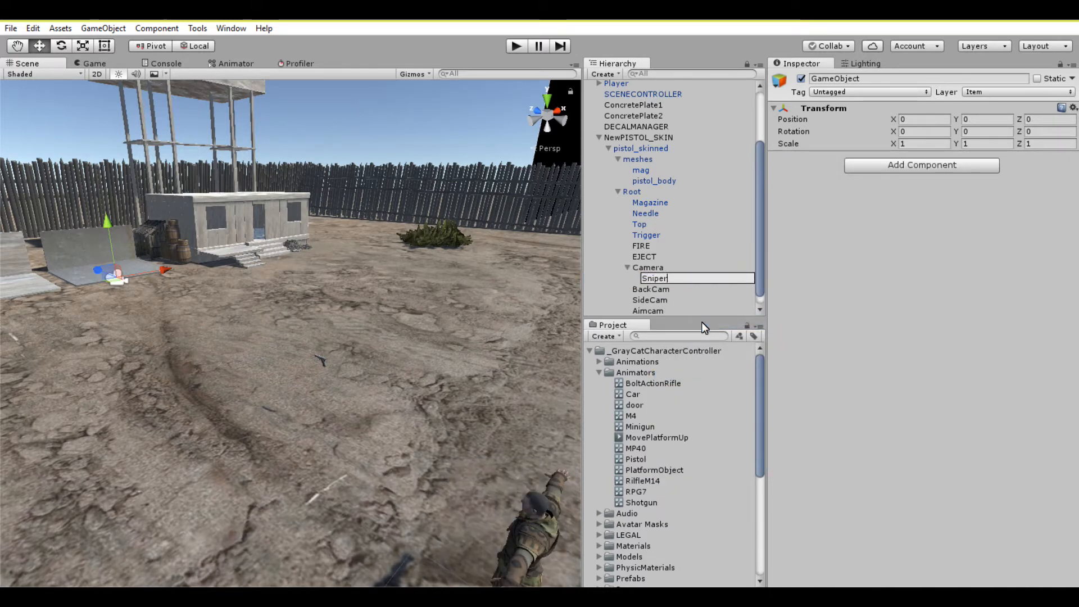
key(Return)
drag(658, 278, 640, 193)
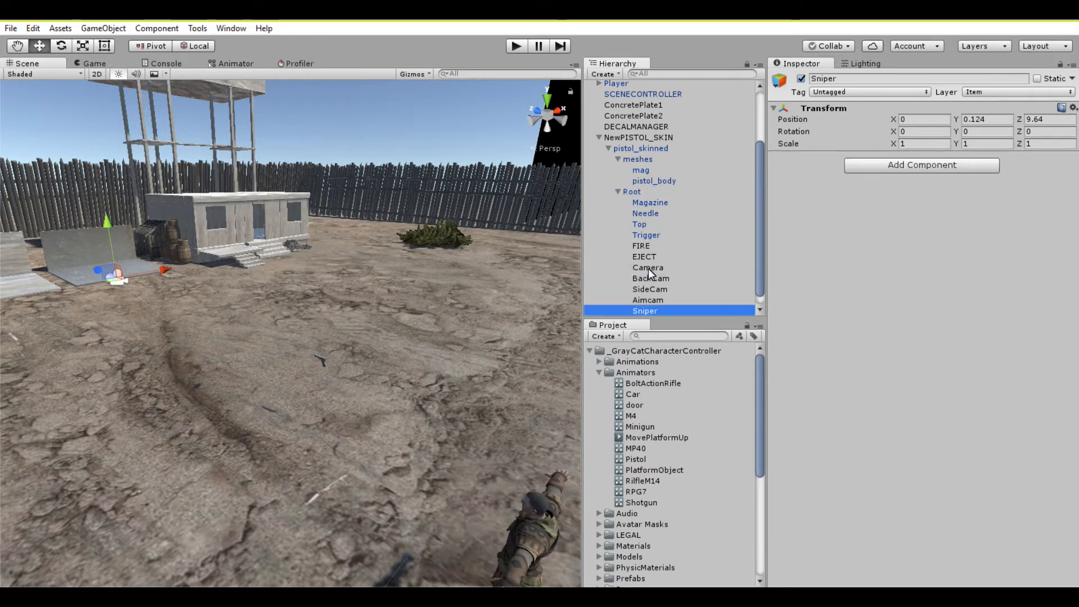
- Delete the Camera under Root and bring the pistol back into view
click(649, 269)
right_click(650, 269)
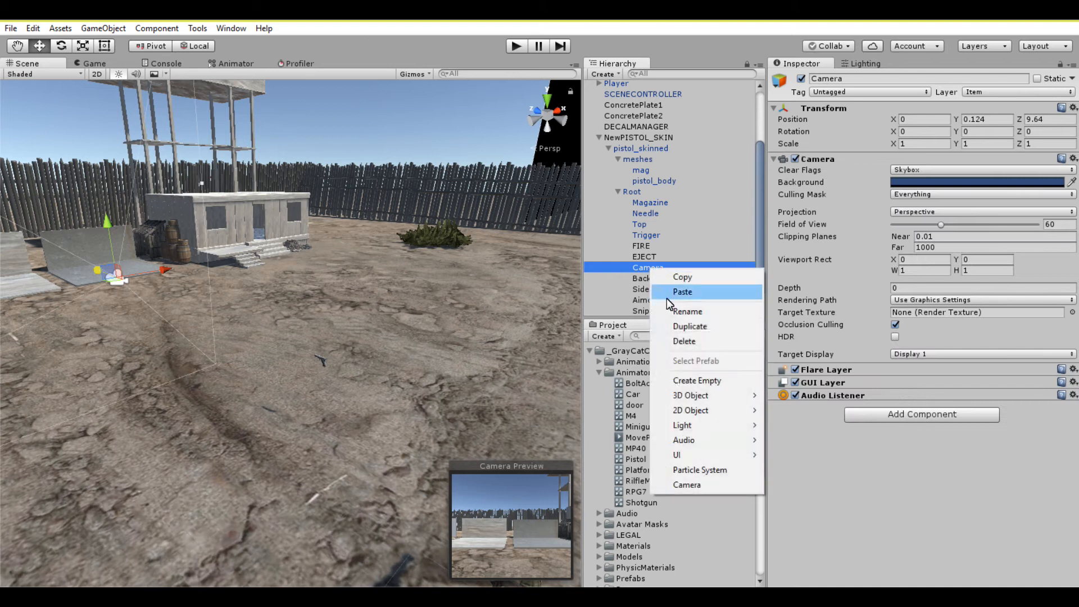
click(678, 345)
right_drag(381, 338, 318, 287)
scroll(374, 337, up, 3)
scroll(376, 335, up, 10)
right_drag(476, 397, 394, 373)
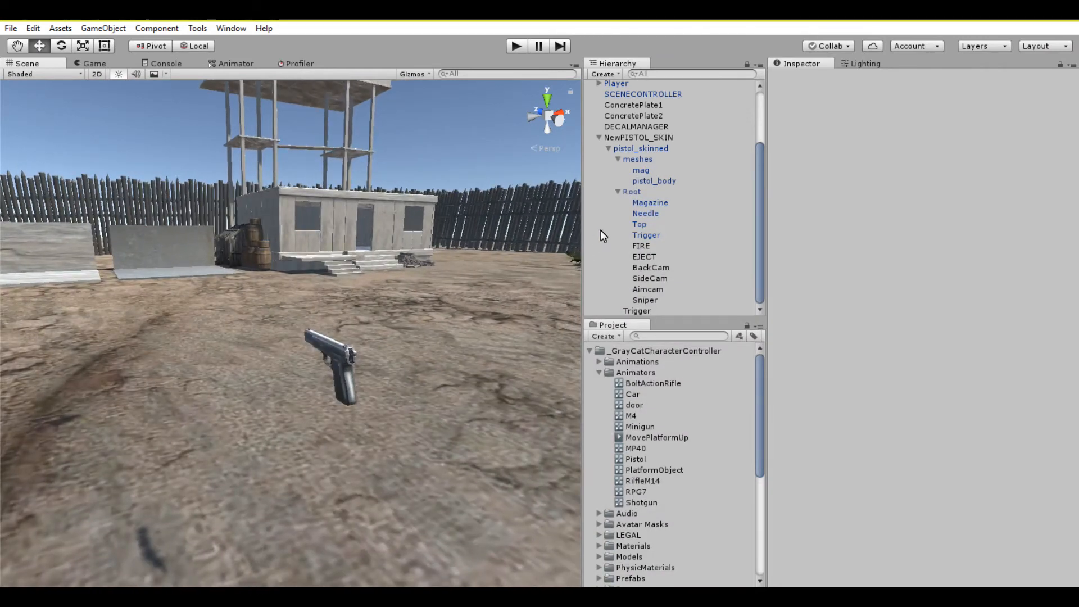
- Add the CameraInfo script from the Scripts/Camera folder to Sniper and turn off Render Player
scroll(645, 436, down, 7)
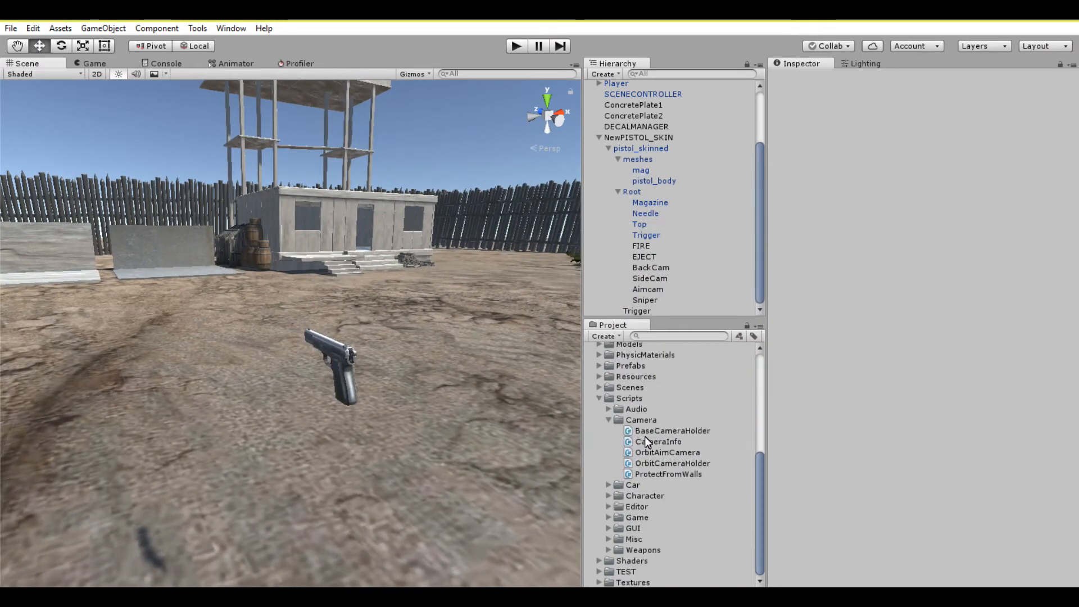
click(650, 301)
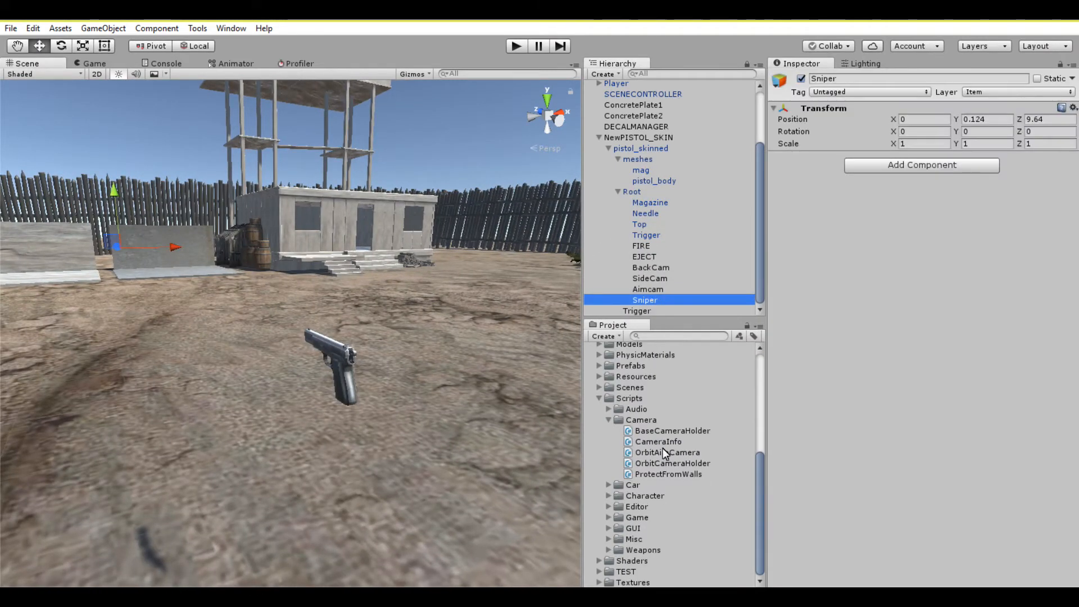
drag(658, 442, 862, 360)
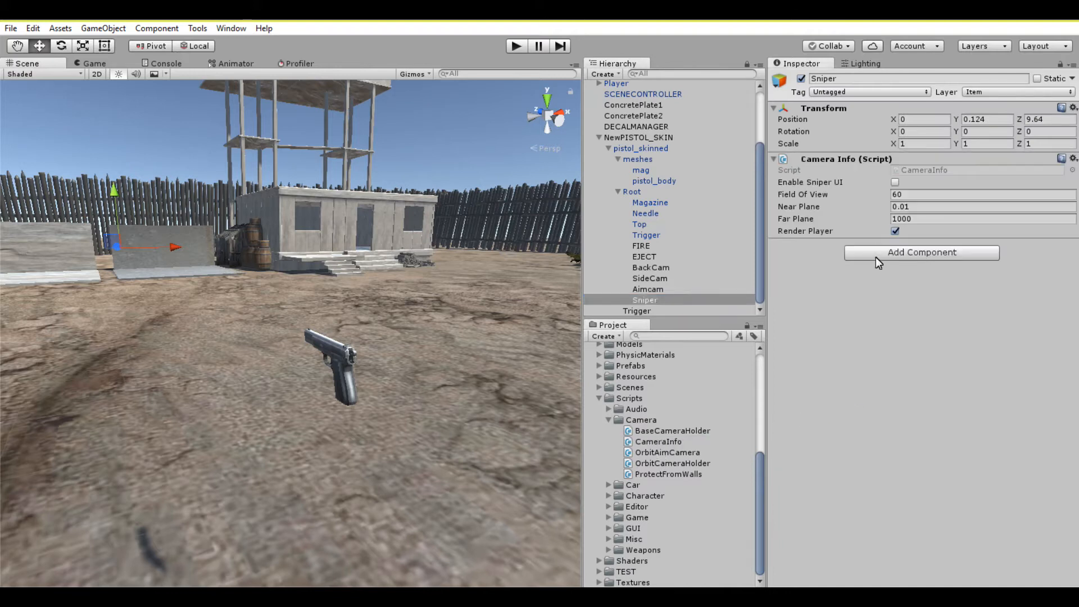
click(896, 231)
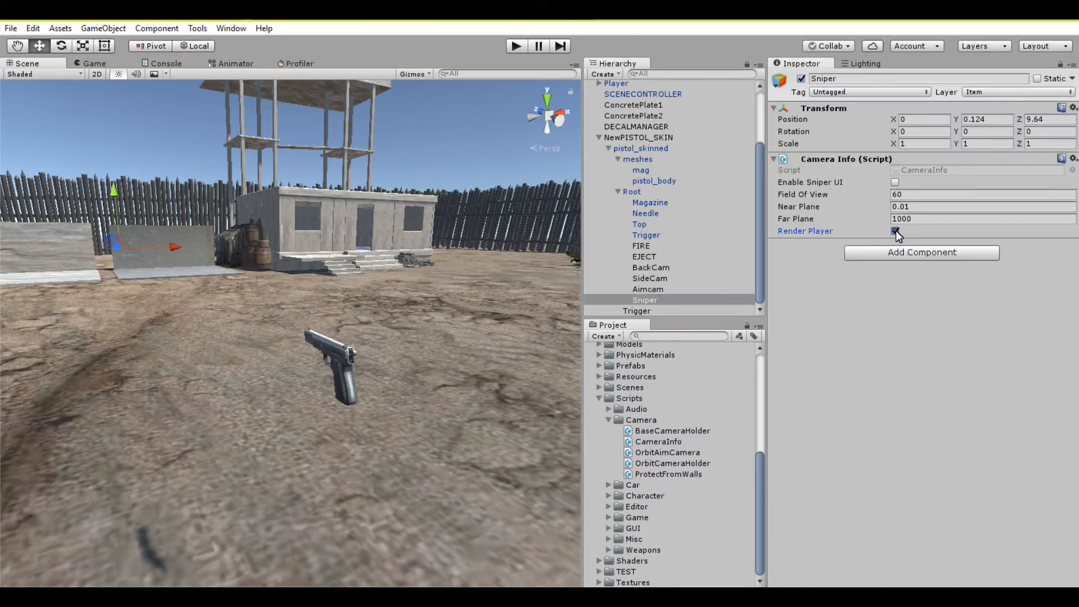
- Enable Sniper UI on the Sniper camera point and add the CameraInfo script to Aimcam with Render Player turned off
click(895, 183)
click(655, 290)
drag(661, 441, 866, 365)
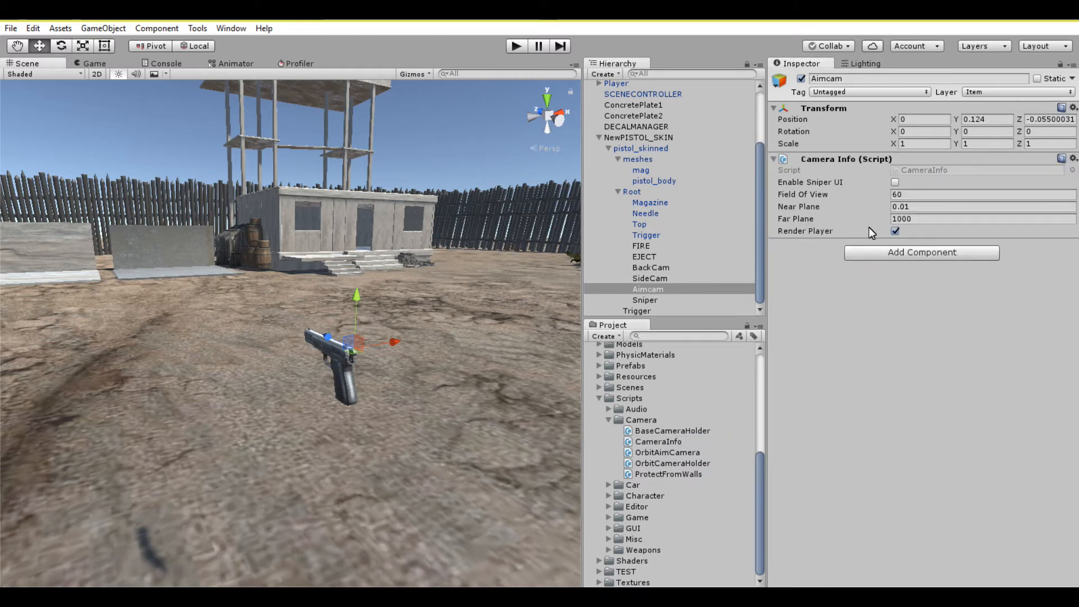
click(898, 232)
click(896, 233)
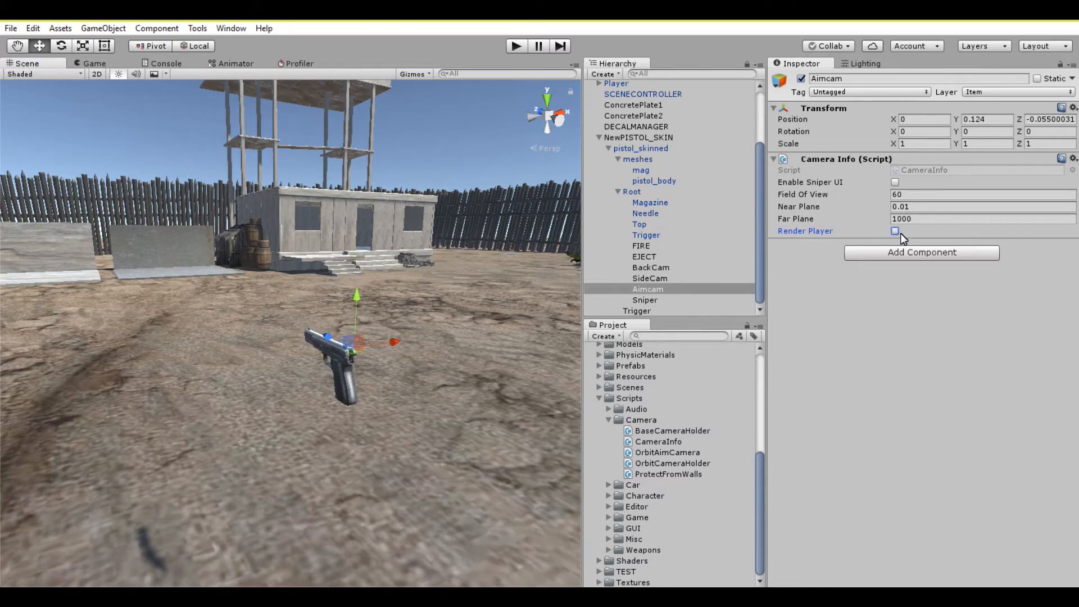
- Fill the Cameras list of NewPISTOL_SKIN's Weapon Item with BackCam, SideCam, Aimcam and Sniper, in that order
click(648, 138)
scroll(824, 344, down, 3)
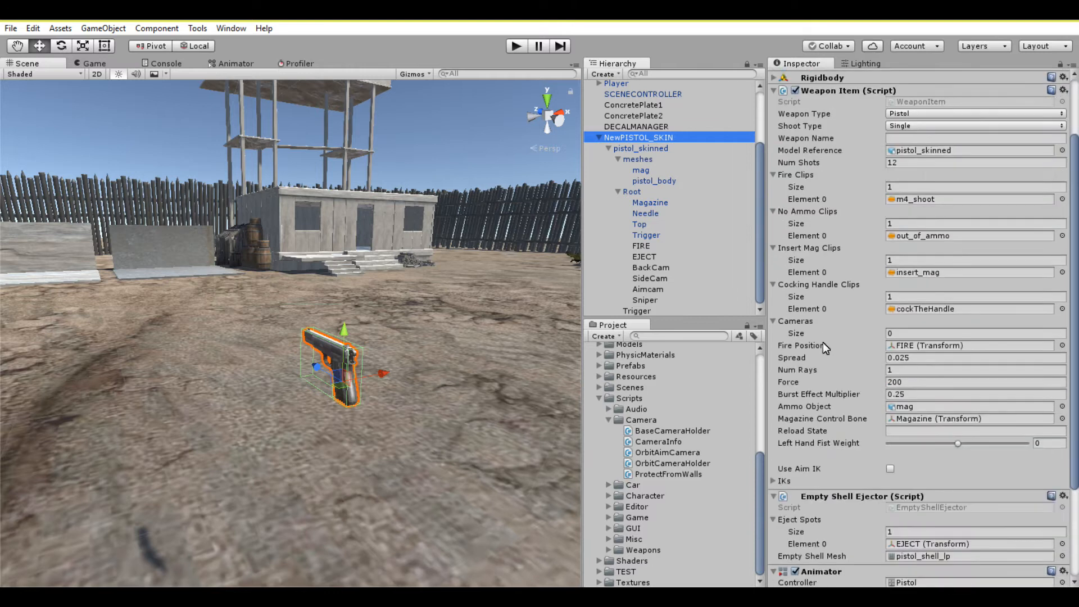
drag(654, 268, 776, 323)
drag(652, 283, 791, 321)
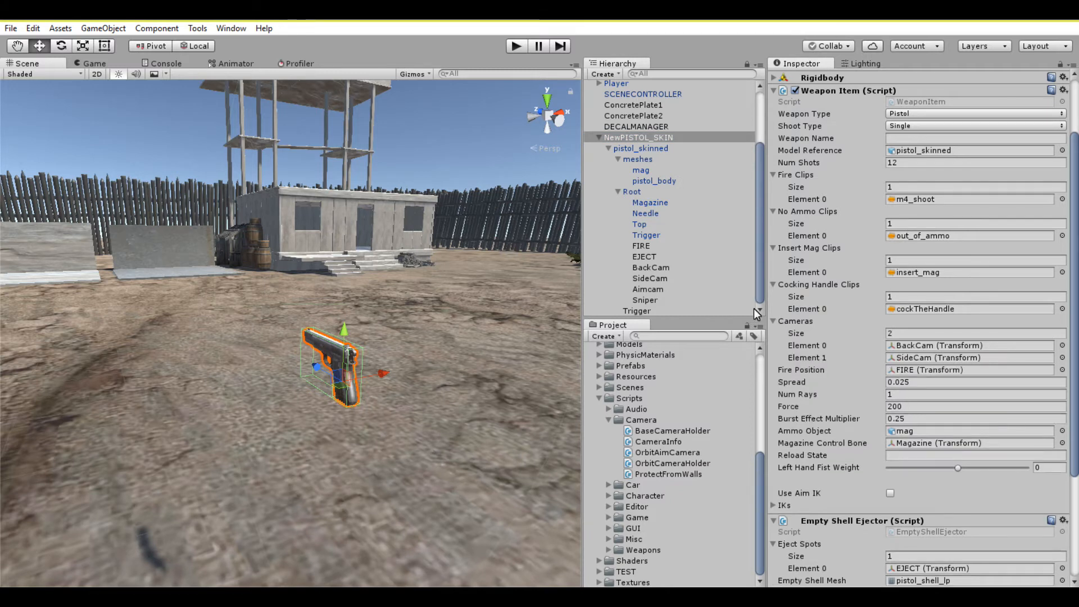
drag(656, 291, 790, 320)
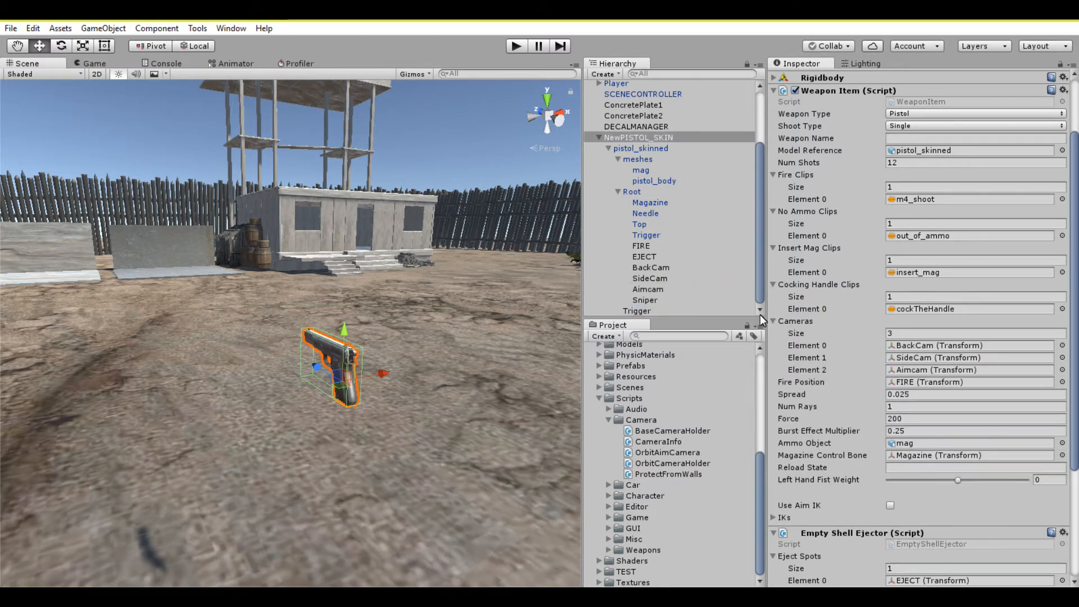
drag(647, 300, 795, 324)
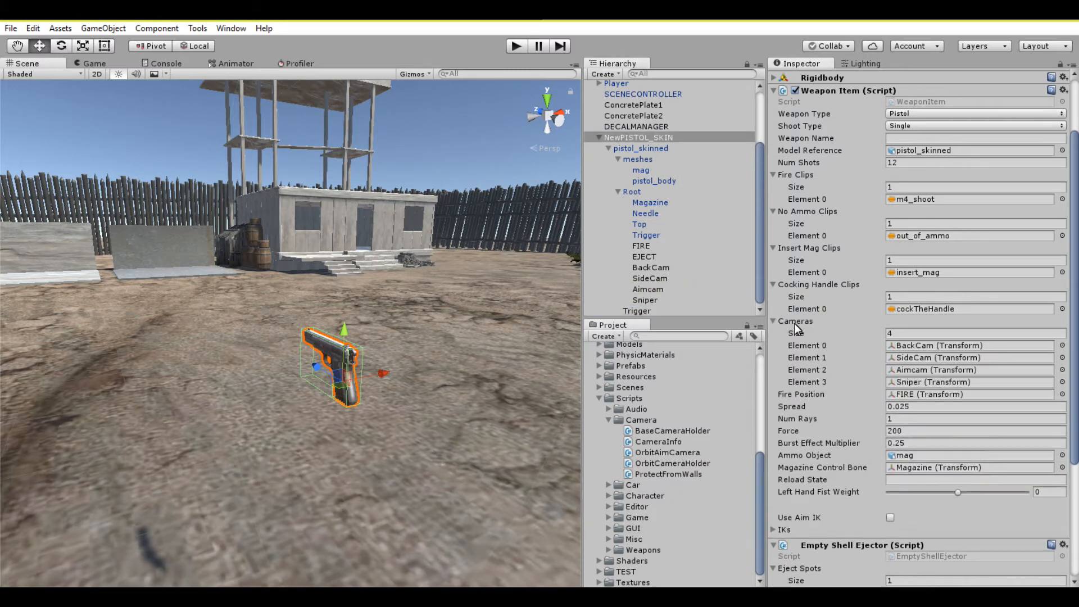
click(600, 138)
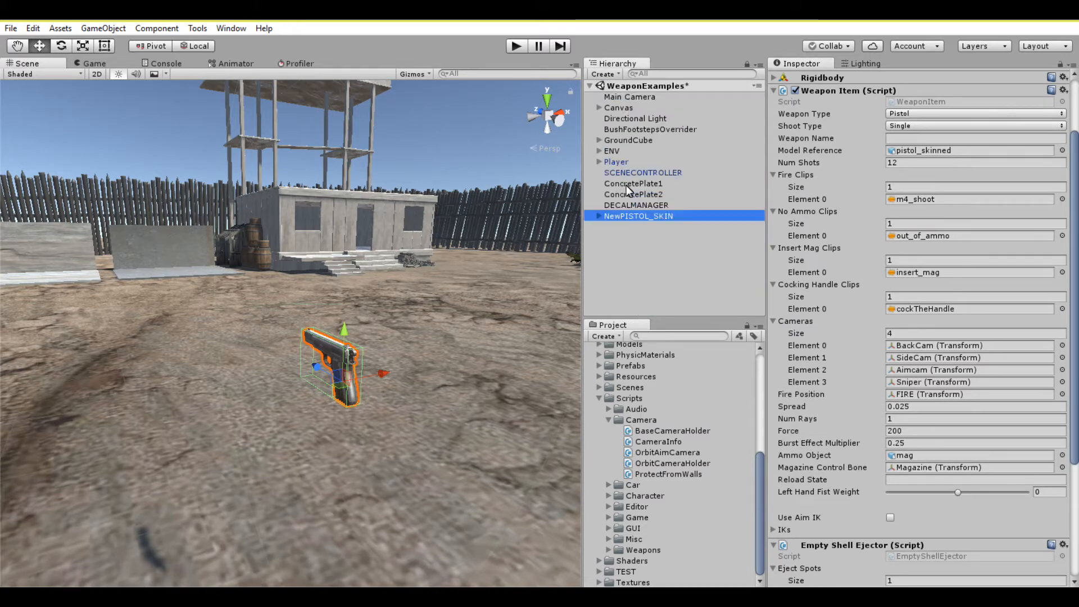
- Run the scene, have the character pick up and draw the pistol, and fire several shots from third person
click(514, 50)
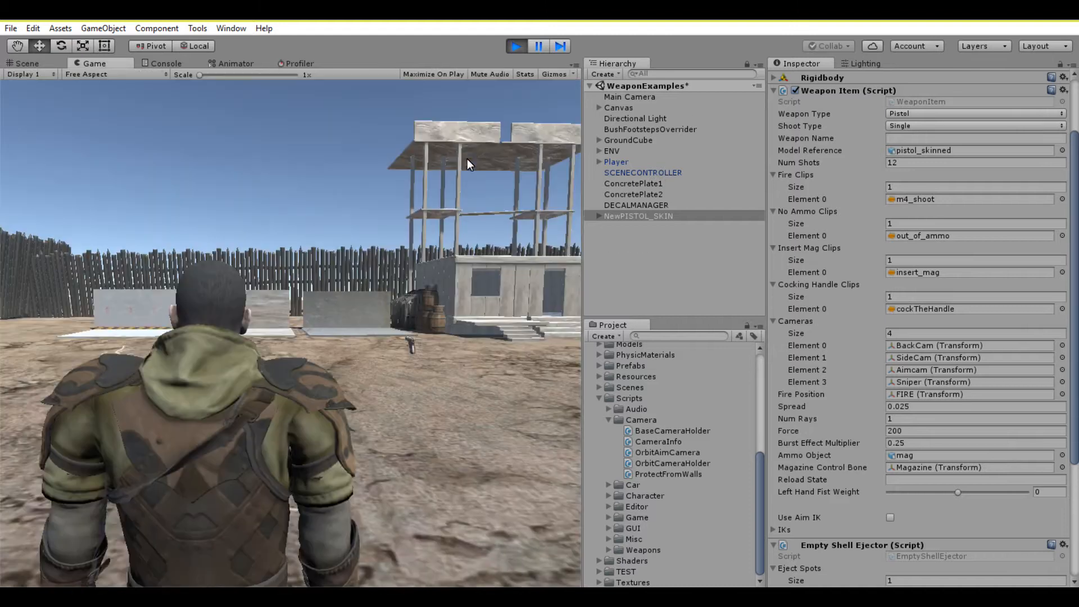
key(w)
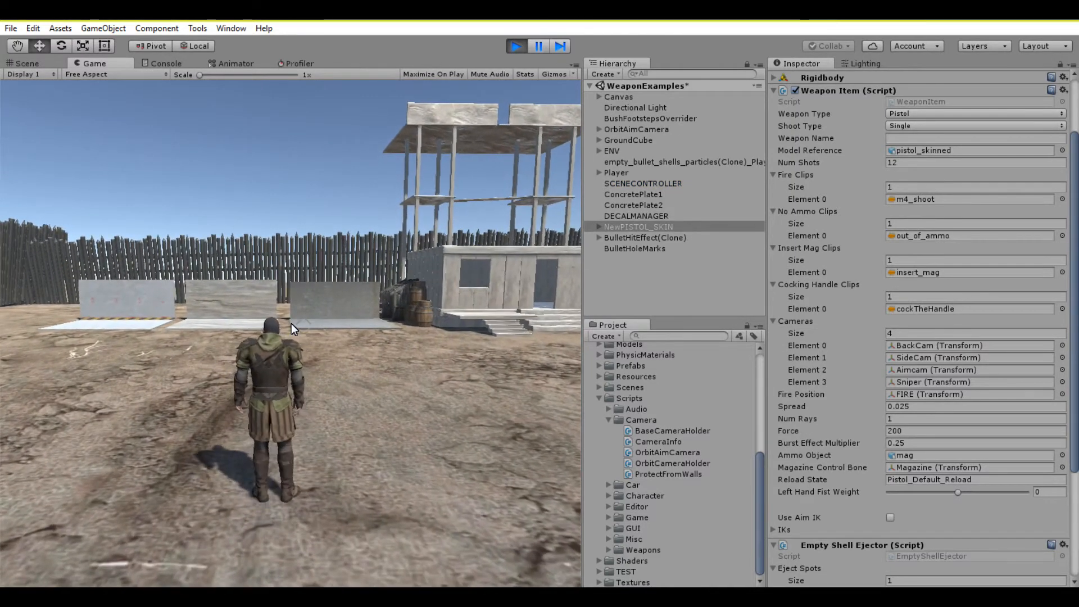
key(1)
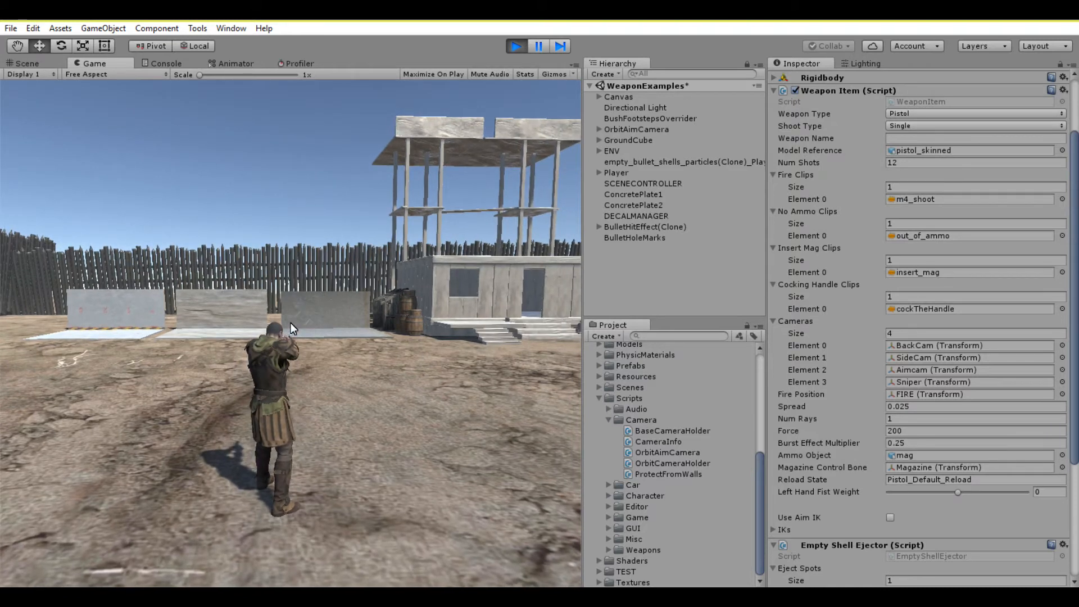
click(291, 322)
click(292, 322)
click(291, 323)
click(291, 322)
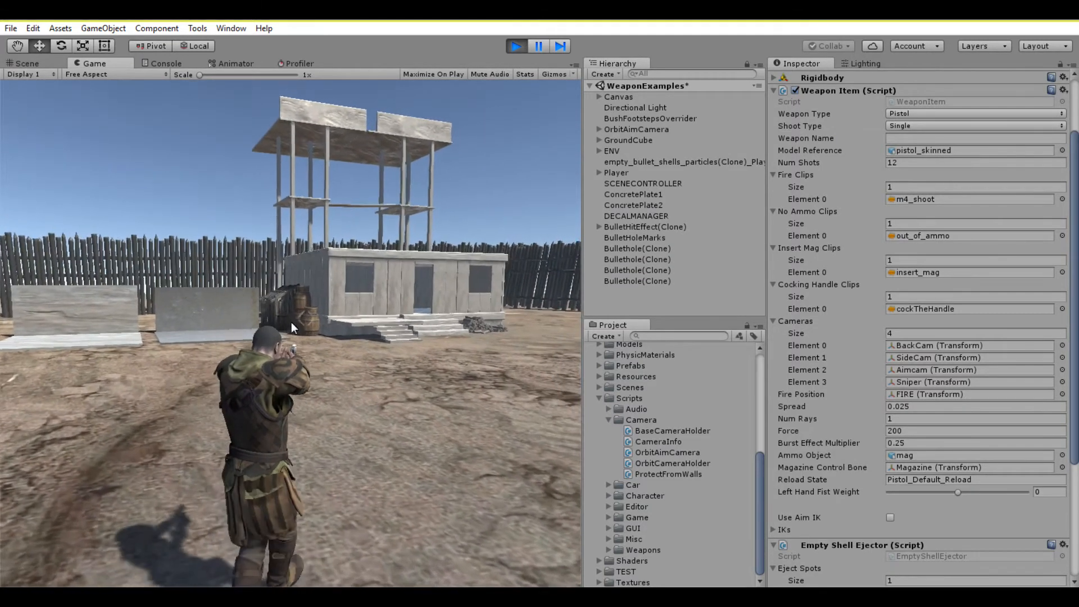
- Test the pistol's back camera by firing and reloading, then switch to the side camera and fire
key(v)
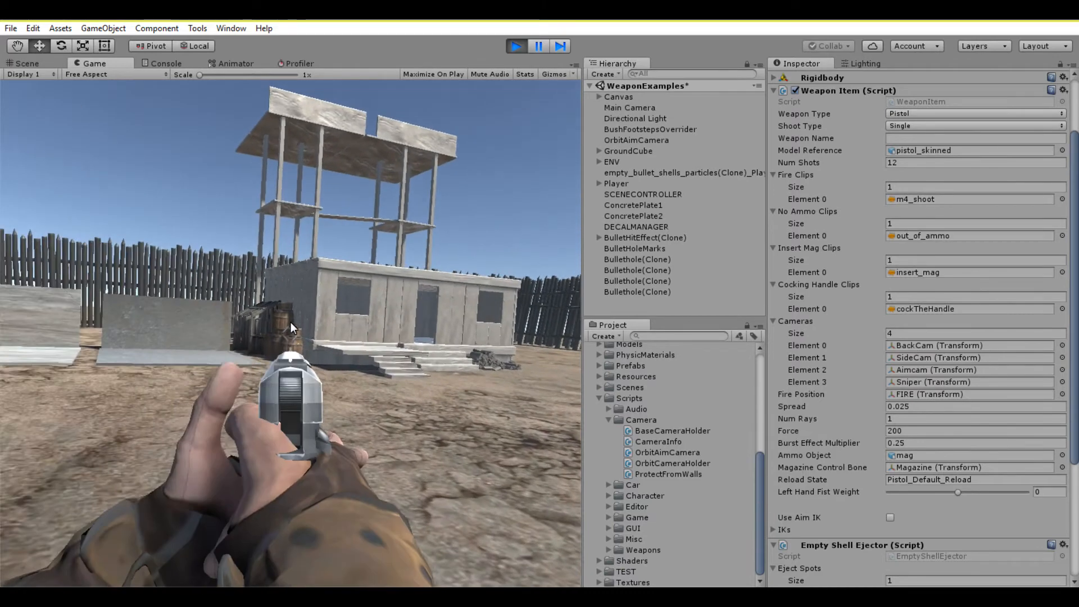
click(291, 323)
click(291, 323)
key(r)
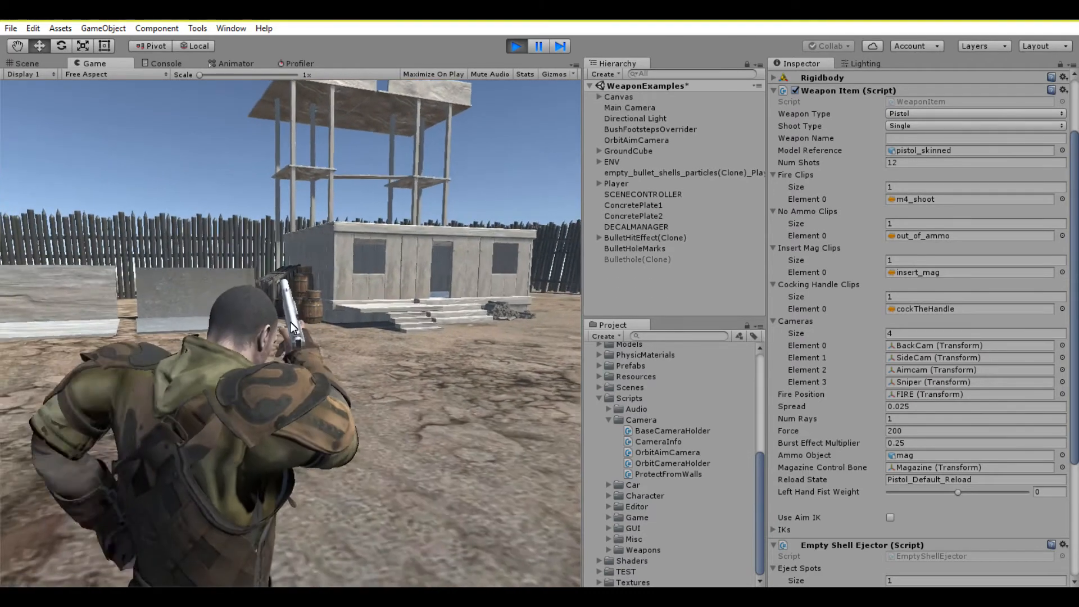
click(291, 323)
click(291, 323)
key(v)
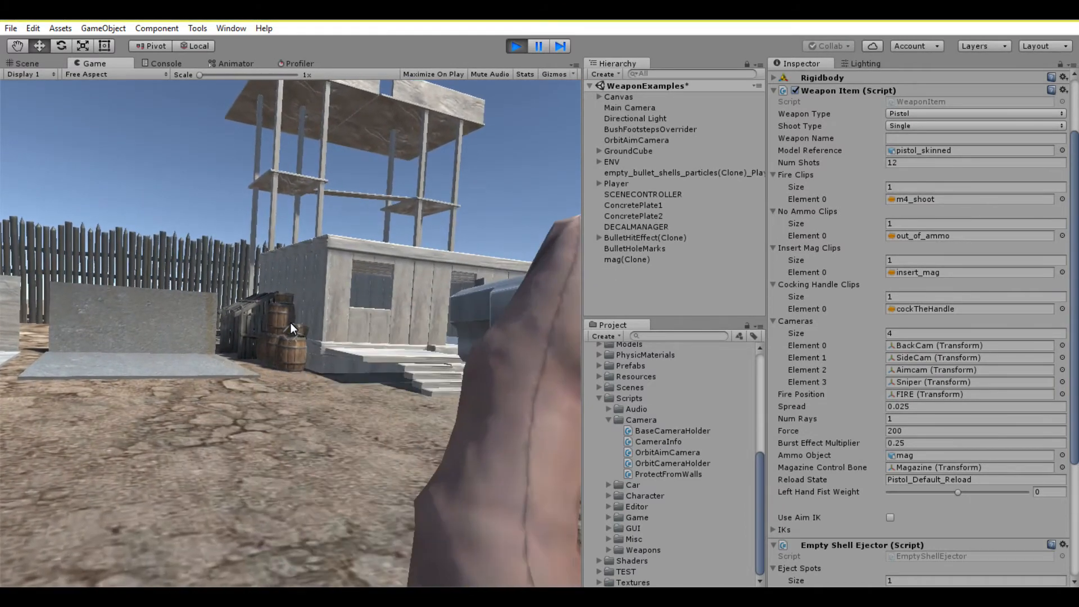
click(292, 323)
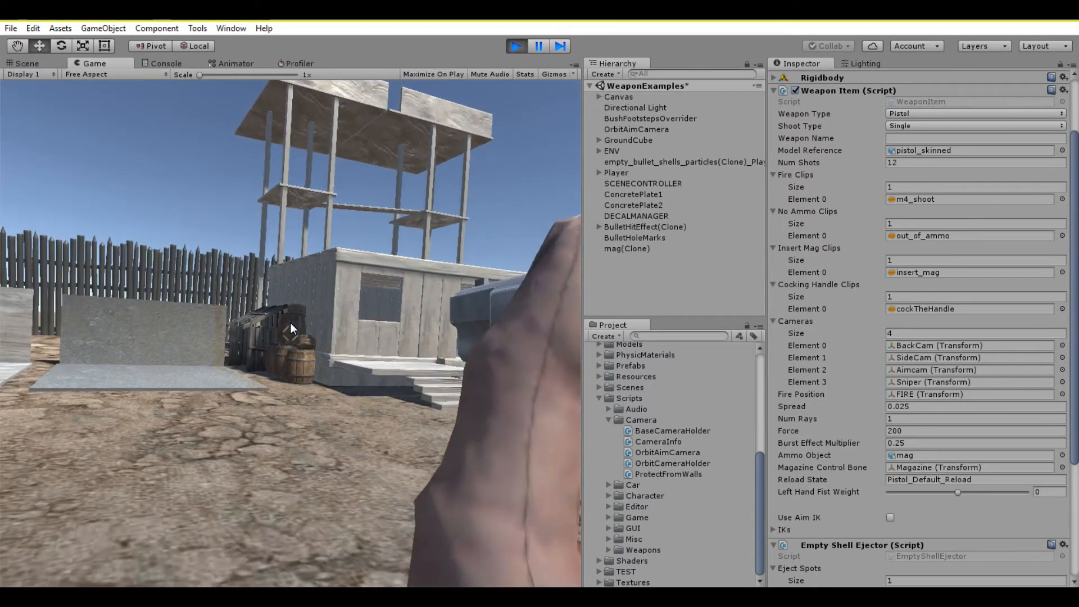
- Switch to the pistol's aim camera, fire several shots, and cycle the views back round to the aim camera
key(v)
key(v)
click(291, 323)
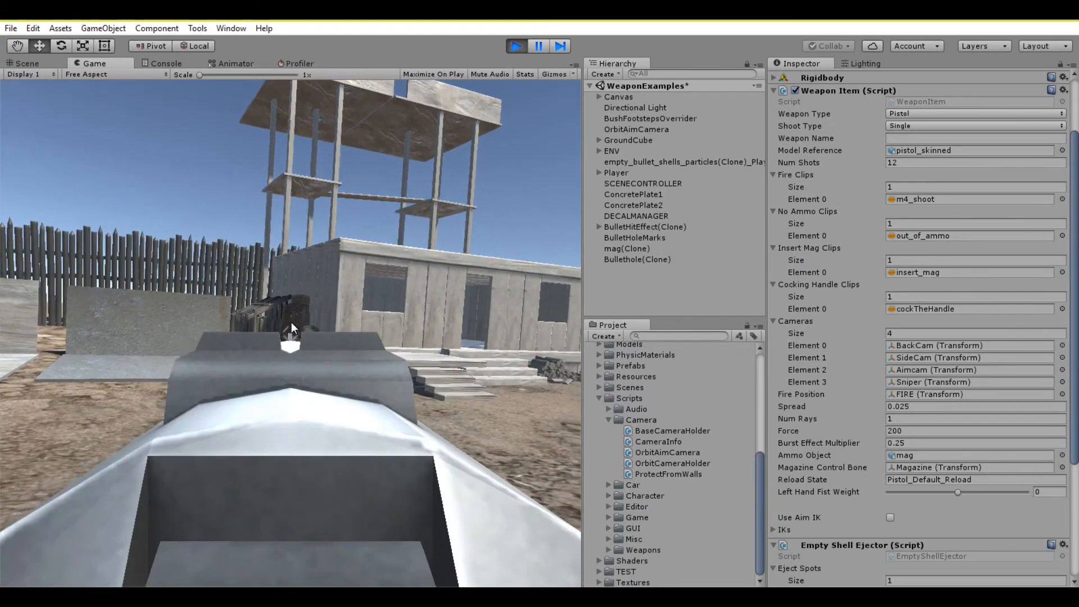
click(290, 323)
key(v)
click(291, 322)
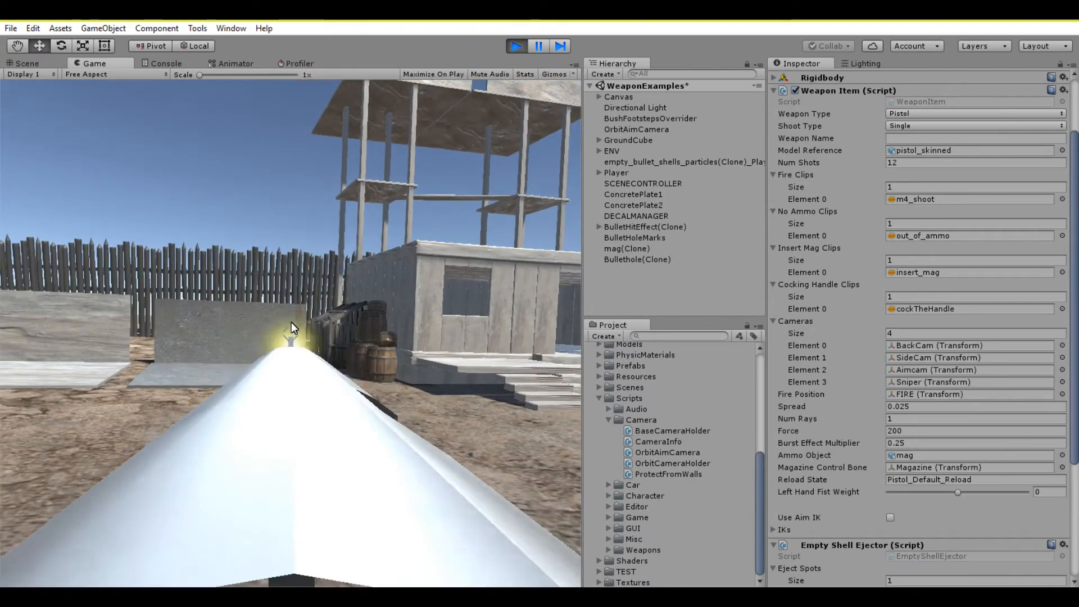
click(291, 323)
key(v)
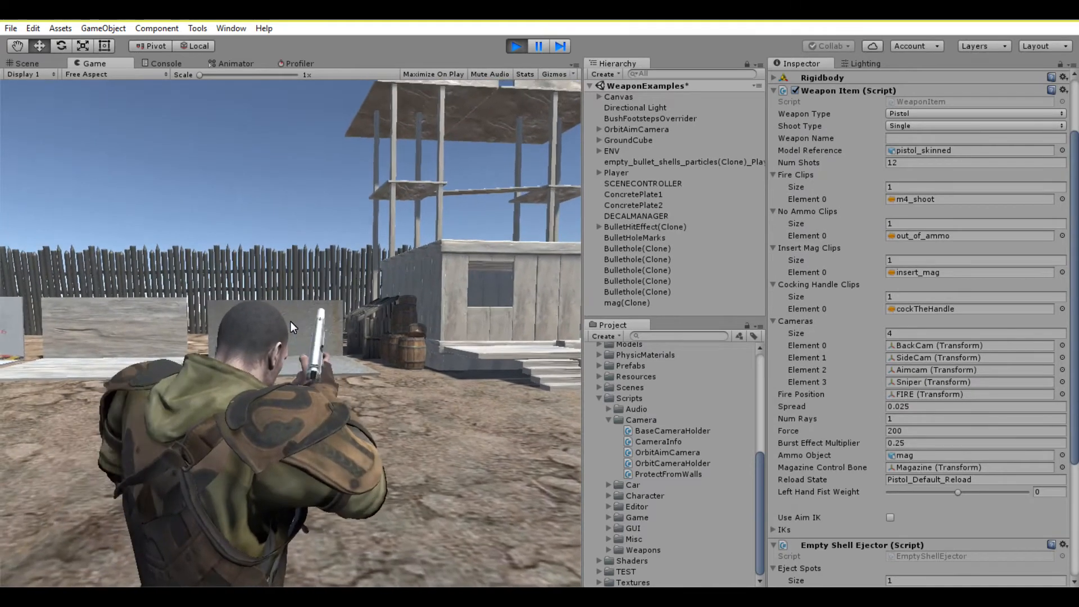
key(v)
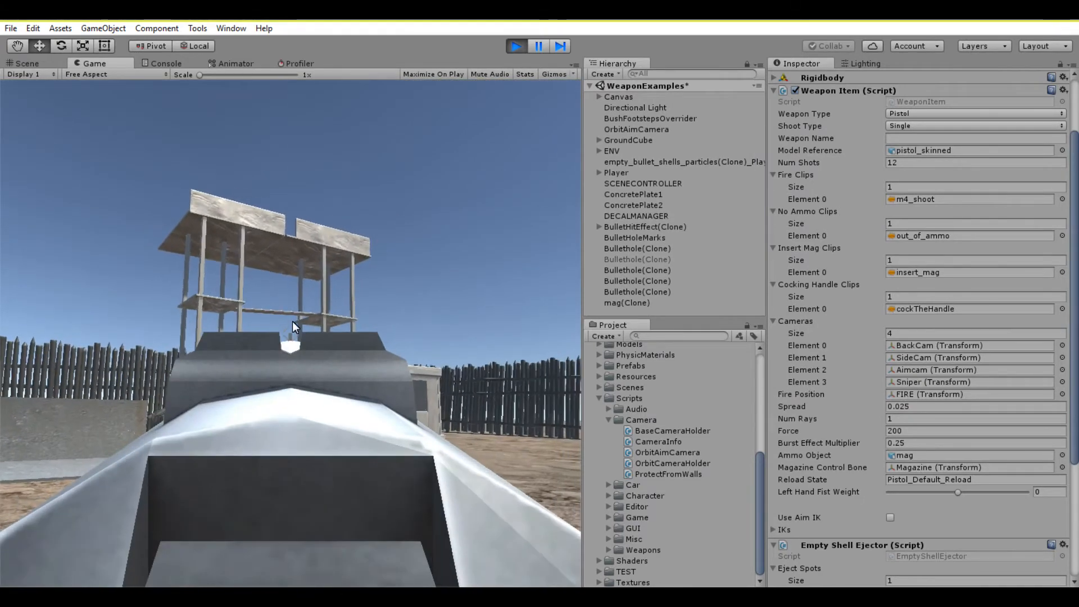
- Switch to the sniper scope view and fire at the building and the concrete plates
key(v)
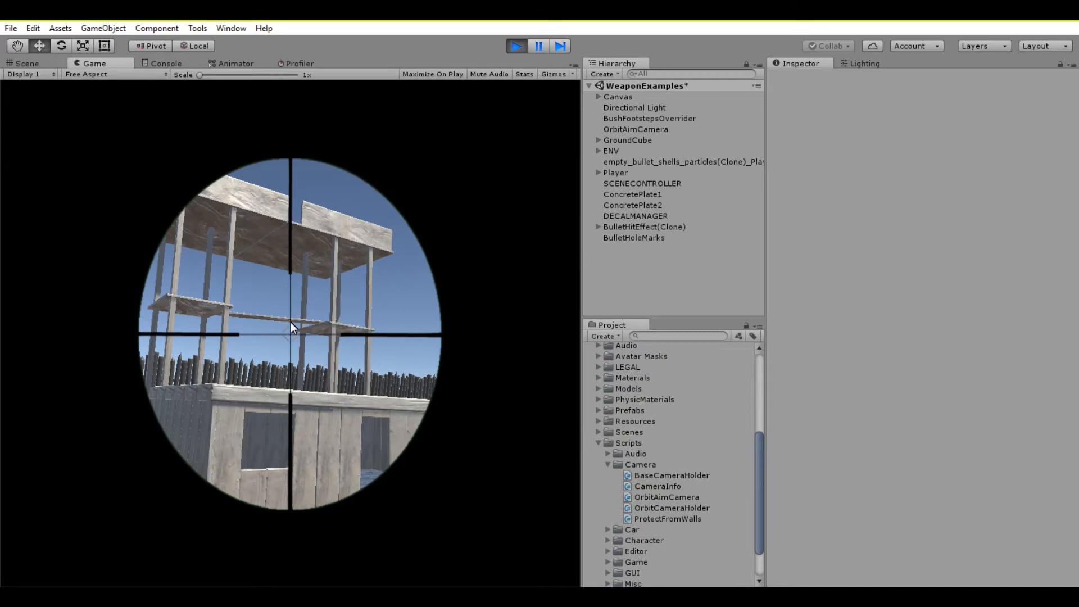
click(291, 323)
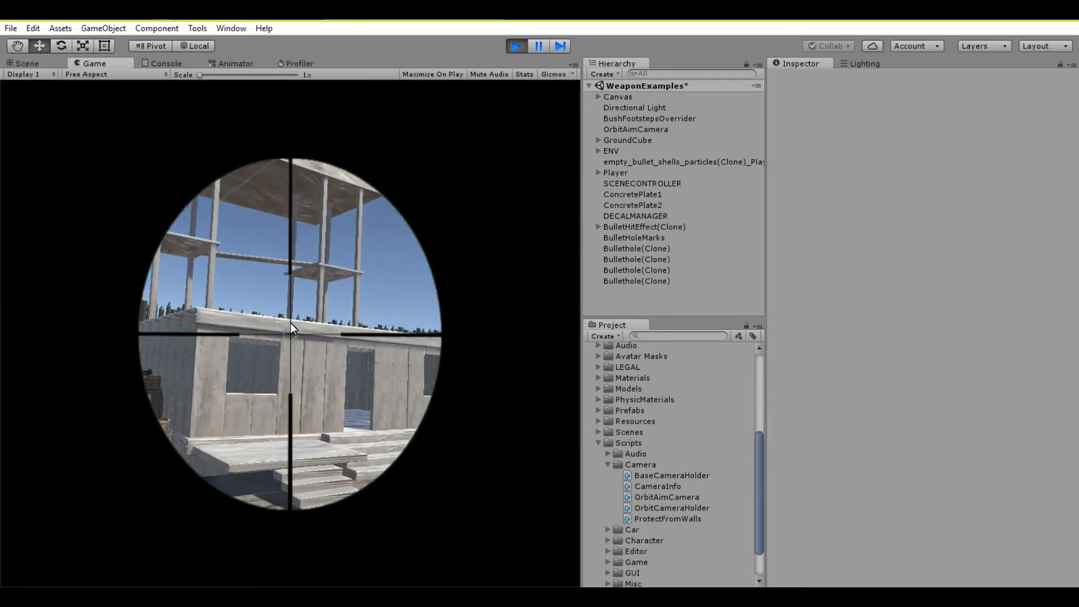
click(290, 323)
click(291, 322)
key(v)
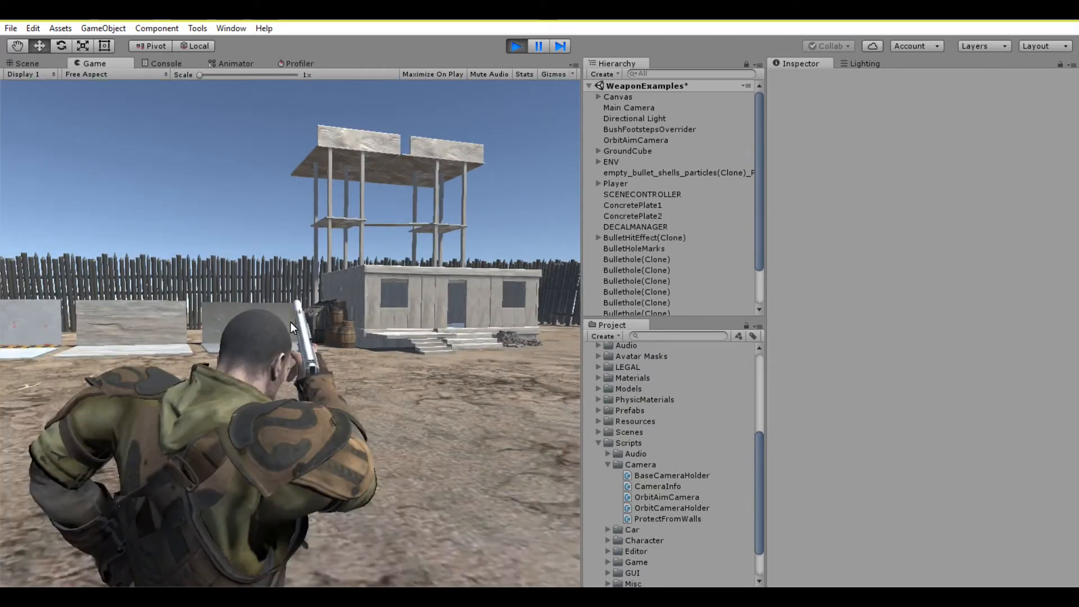
key(v)
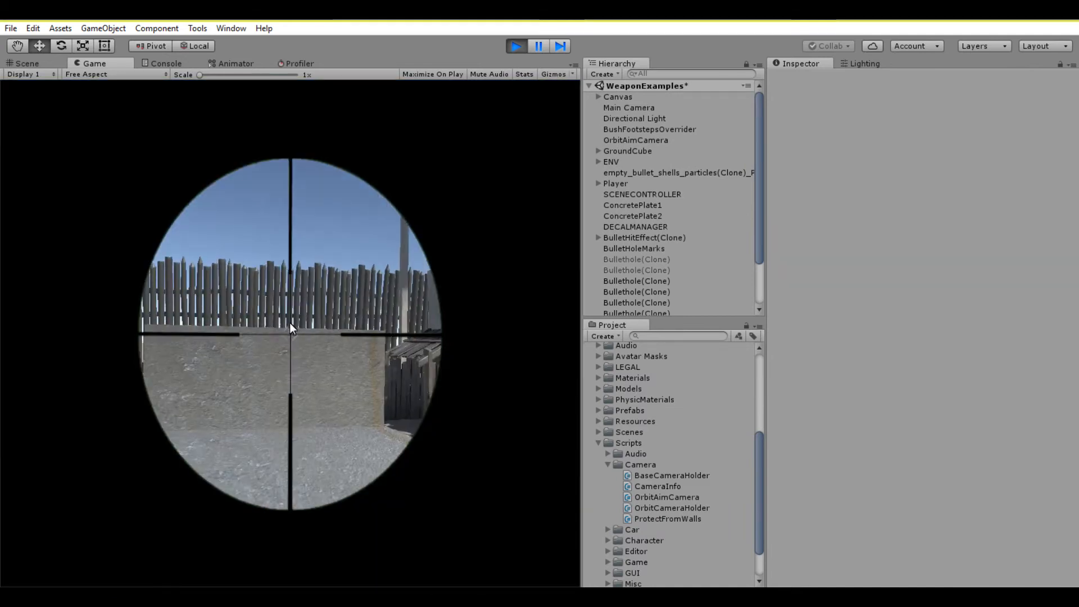
click(291, 323)
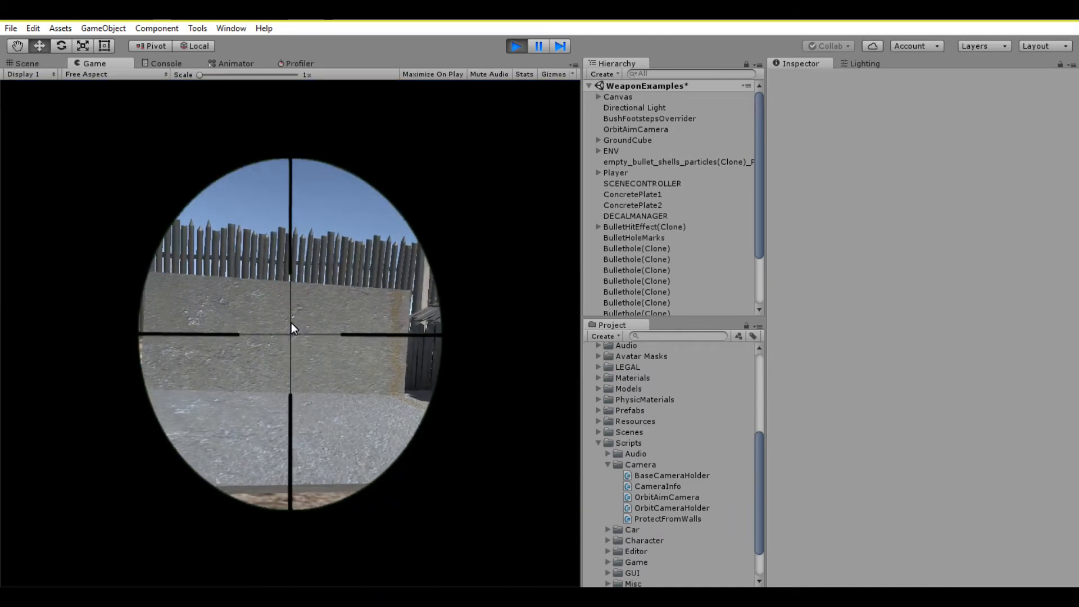
key(v)
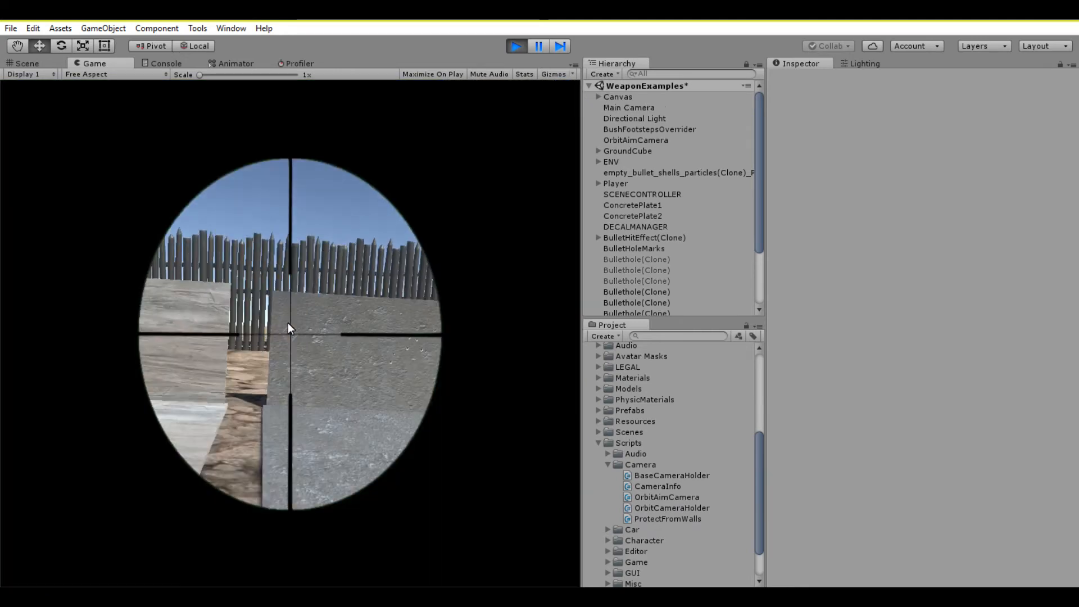
- Fire from the side and third-person cameras, walk the character back, and stop the running scene
click(291, 323)
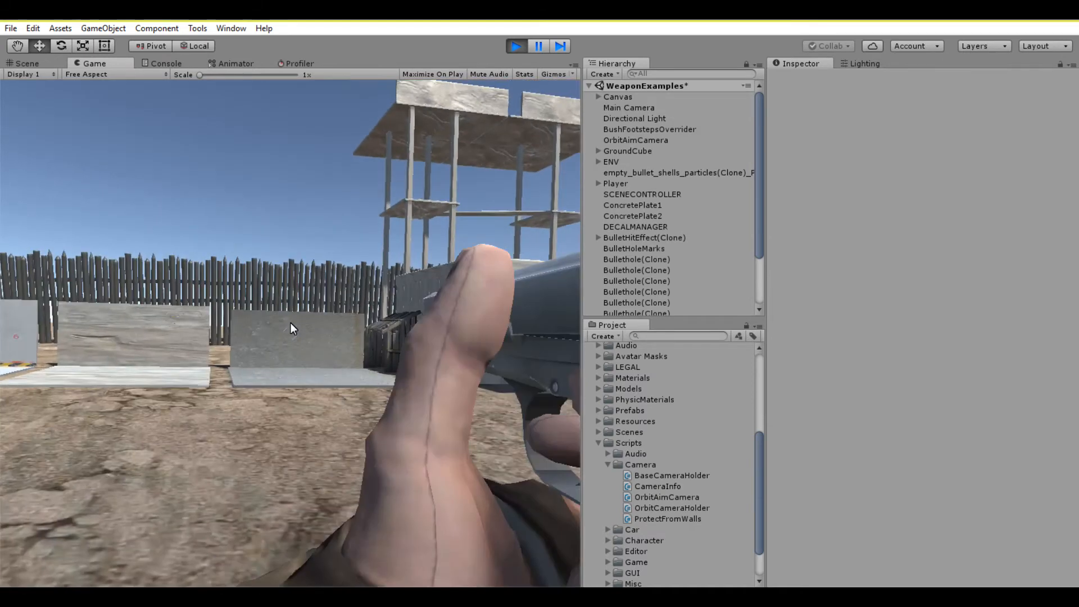
click(291, 323)
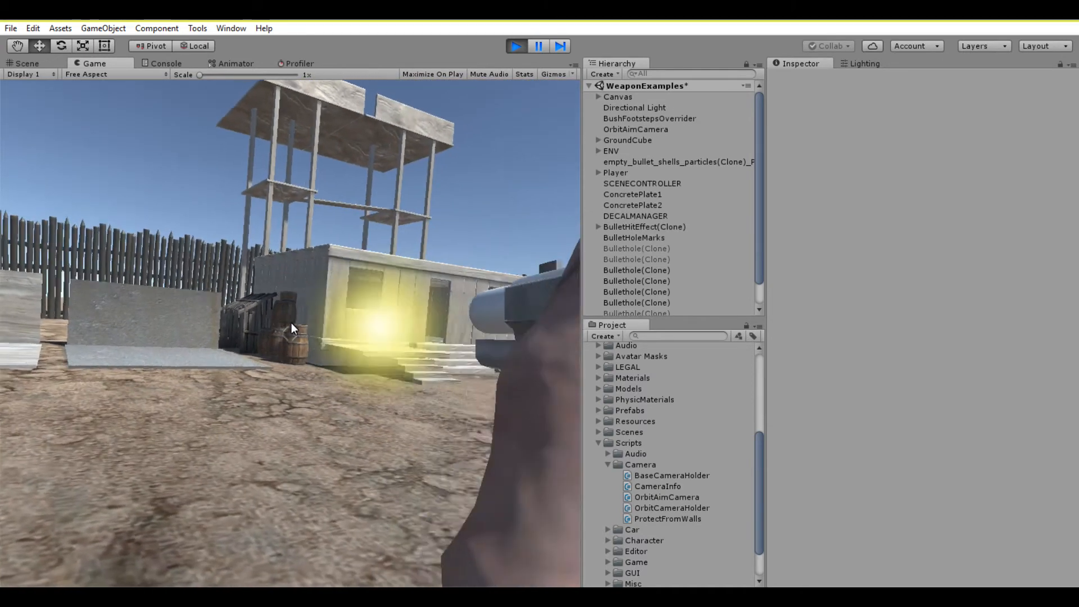
right_click(291, 323)
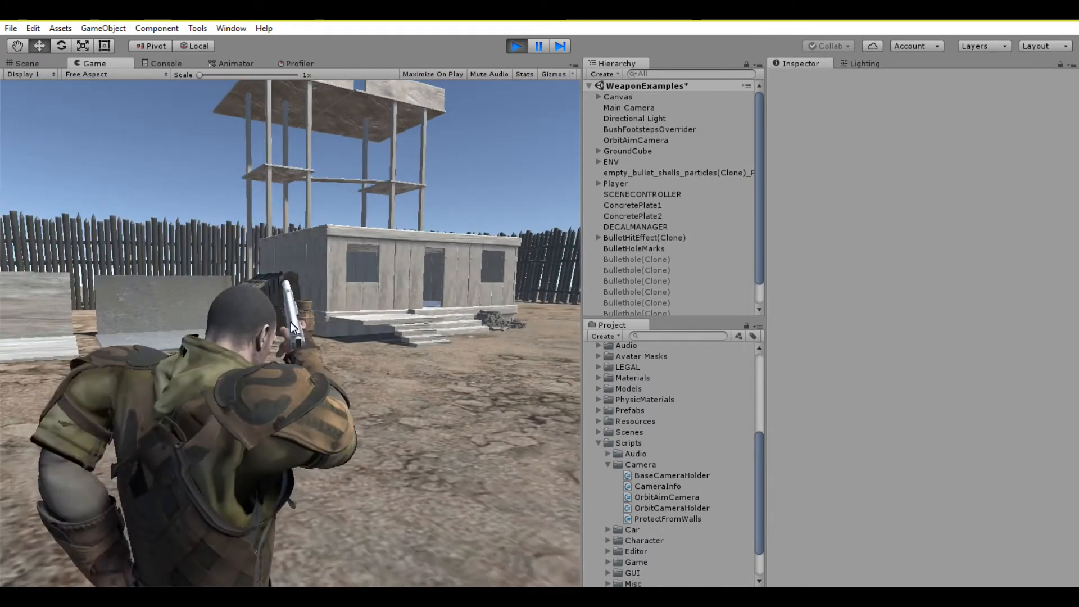
right_click(290, 322)
click(291, 322)
right_click(291, 322)
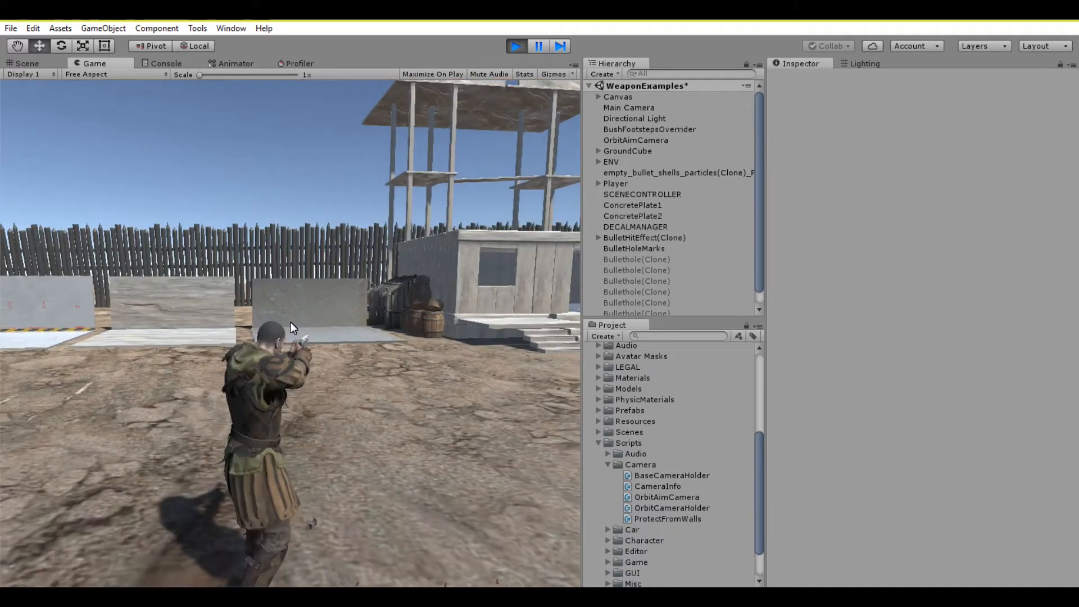
key(s)
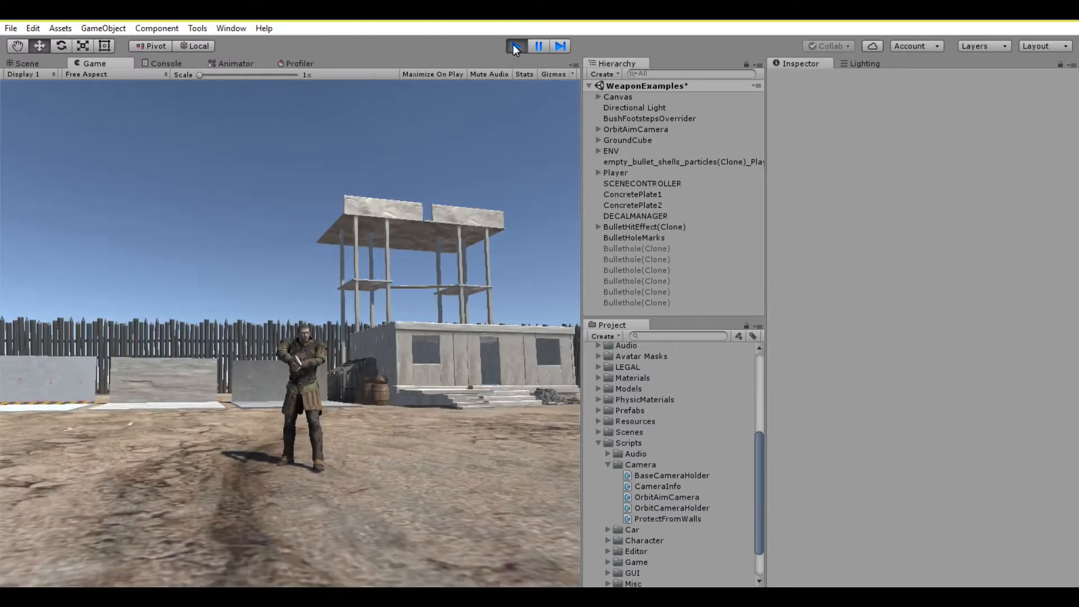
click(516, 47)
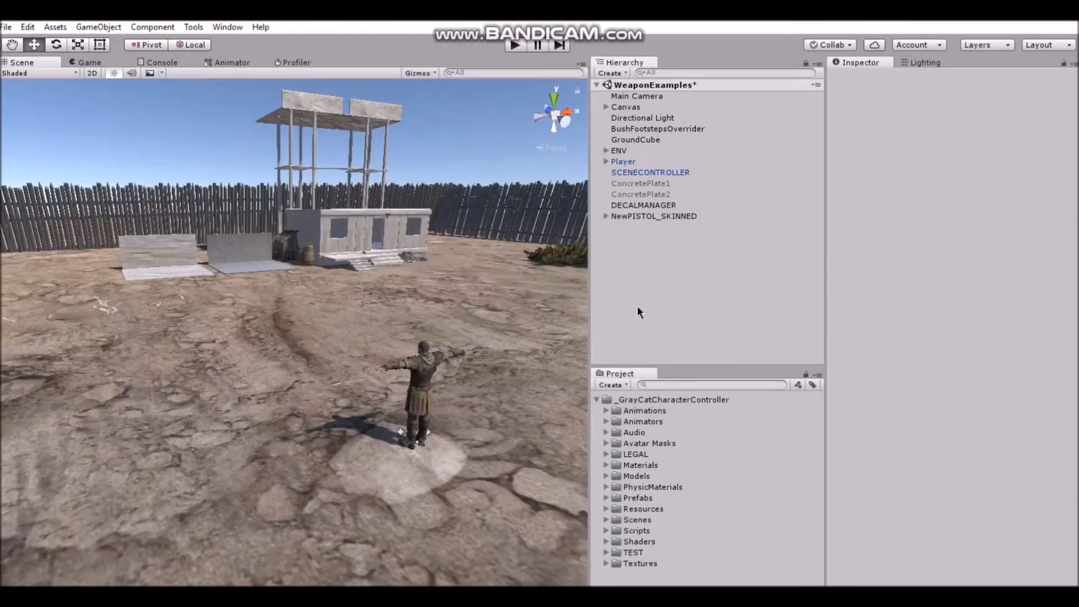
- Place the mp40 model from Models/weapons/mp40 in the scene and raise it above the ground to about Y 1.56
scroll(476, 324, up, 3)
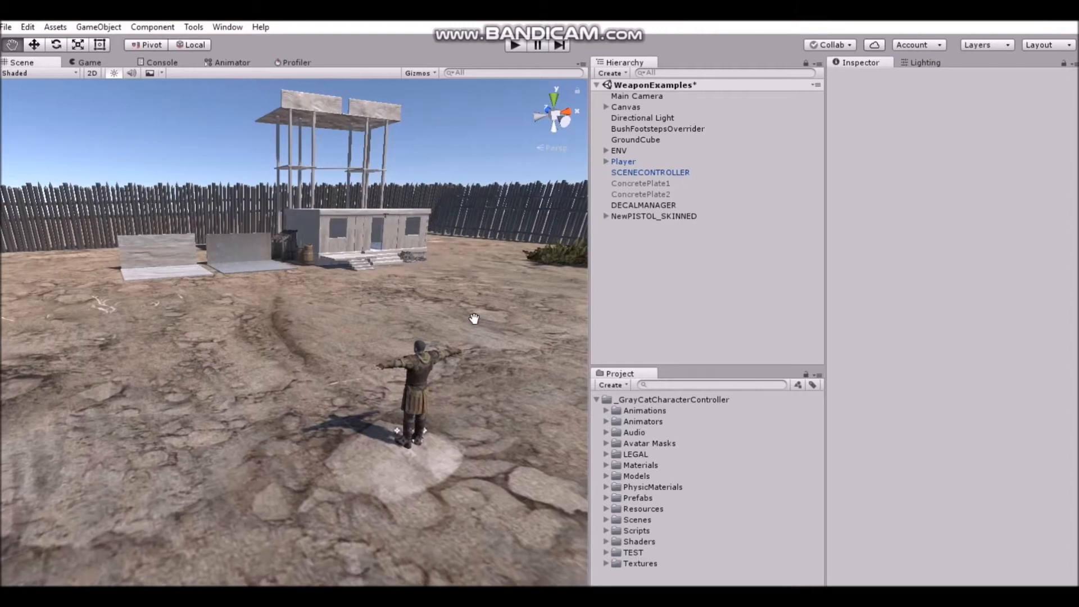
scroll(476, 325, up, 2)
right_drag(500, 320, 460, 311)
scroll(390, 337, up, 4)
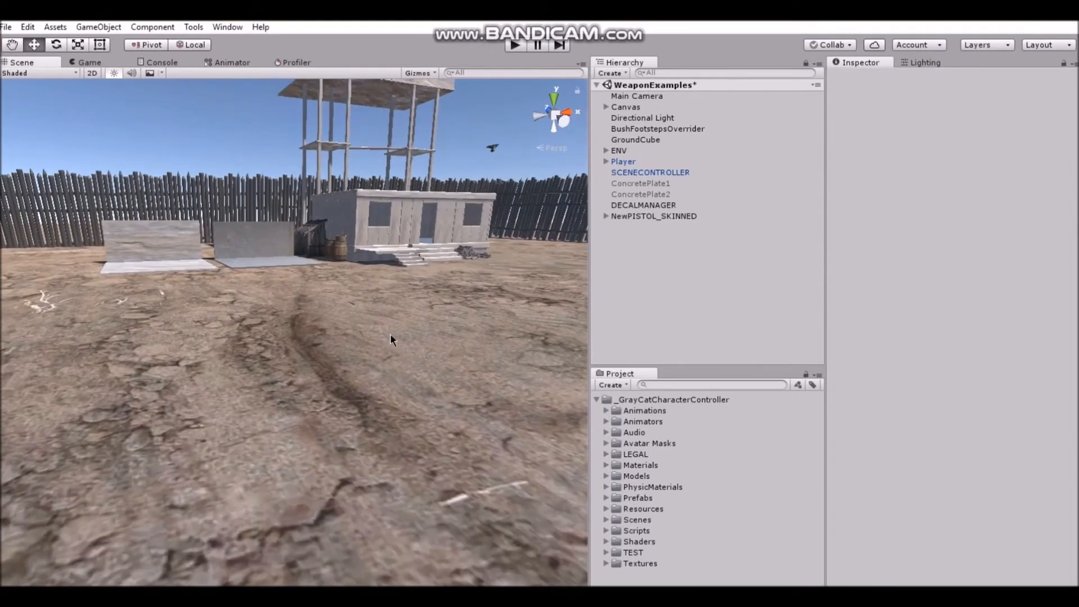
click(606, 477)
scroll(623, 484, down, 3)
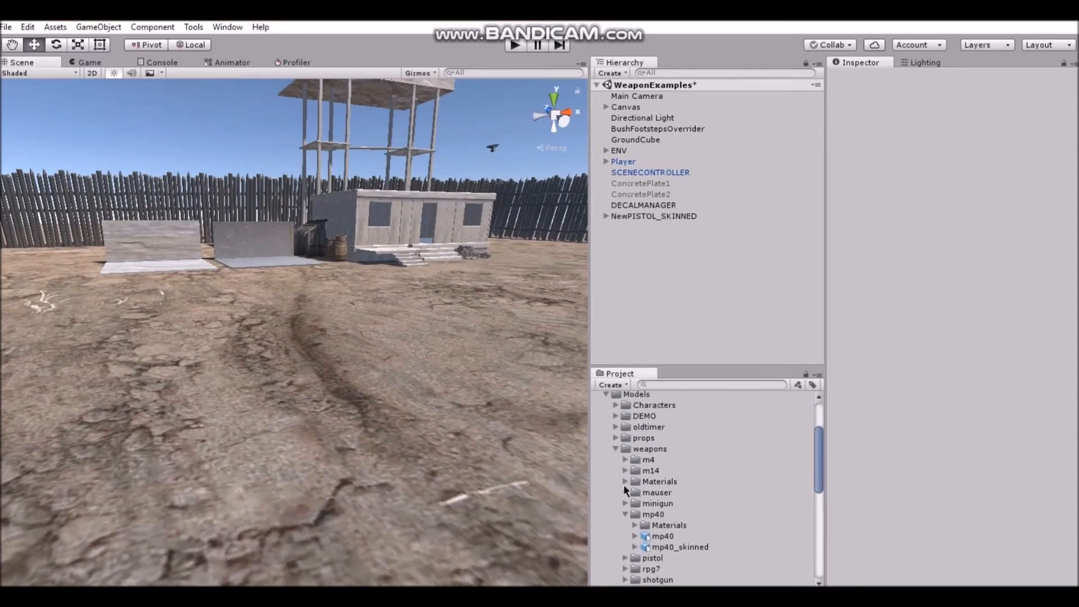
scroll(646, 521, down, 2)
drag(662, 495, 428, 500)
drag(389, 444, 401, 257)
mouse_move(390, 336)
right_down()
mouse_move(397, 321)
mouse_move(396, 344)
right_up()
scroll(377, 358, up, 6)
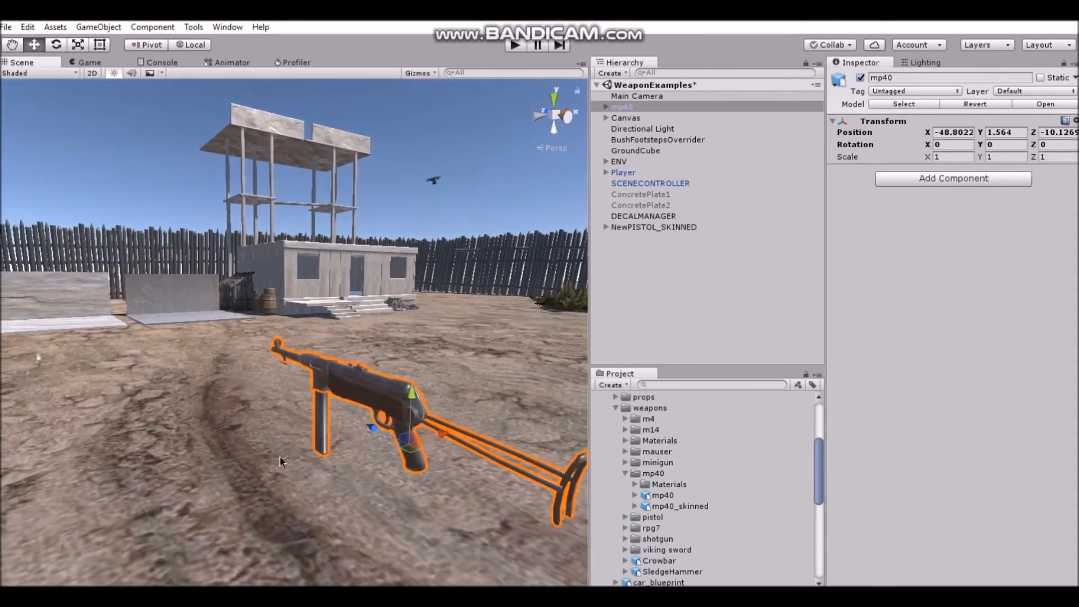
- Move the mp40 object below NewPISTOL_SKINNED at the end of the scene's object list
right_drag(281, 457, 419, 451)
middle_drag(264, 470, 485, 465)
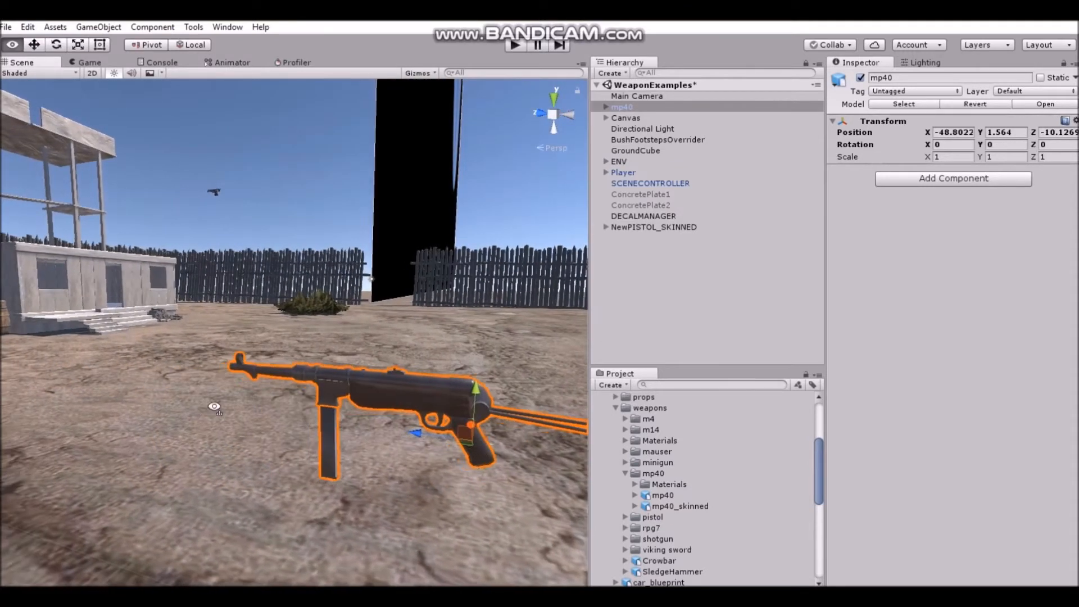
right_drag(214, 409, 315, 390)
middle_drag(200, 488, 258, 448)
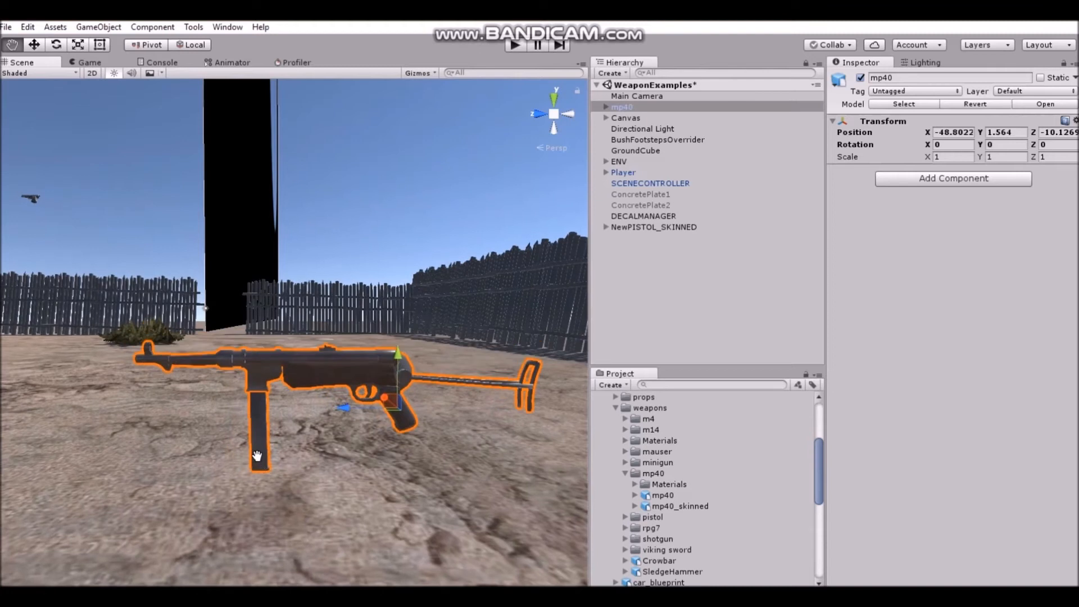
drag(630, 111, 612, 235)
- Add an empty child object to mp40 and position it at the muzzle, at about Y 0.132, Z 0.703
right_click(635, 230)
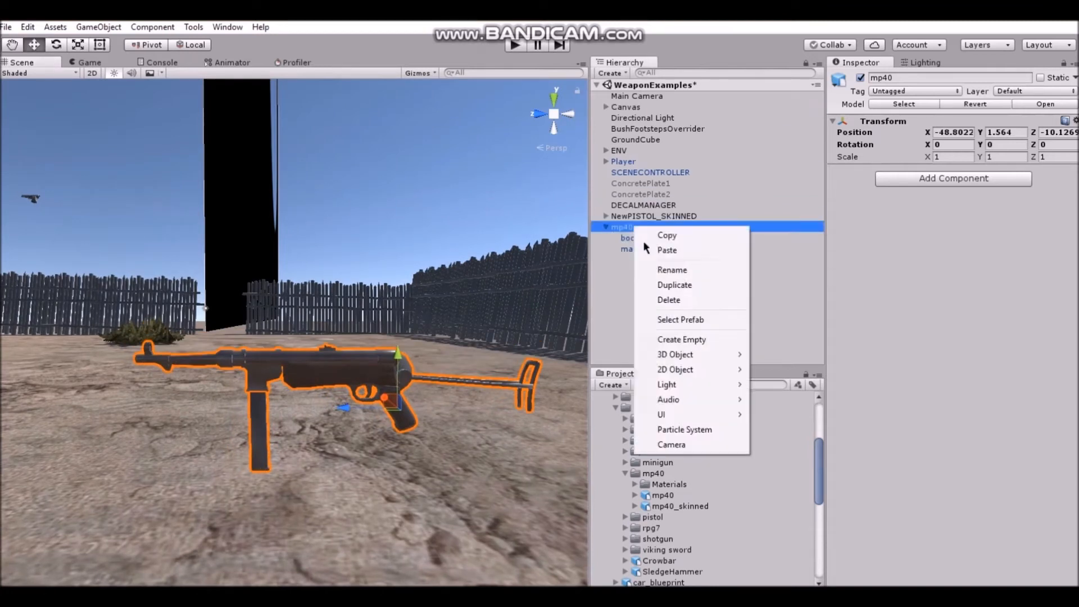
click(658, 340)
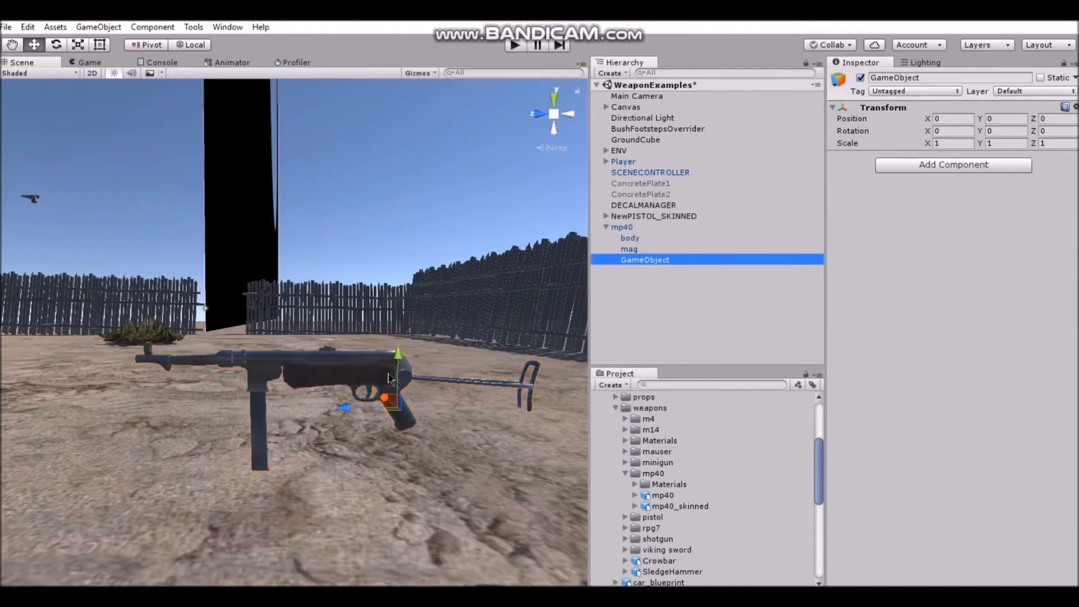
drag(398, 356, 411, 310)
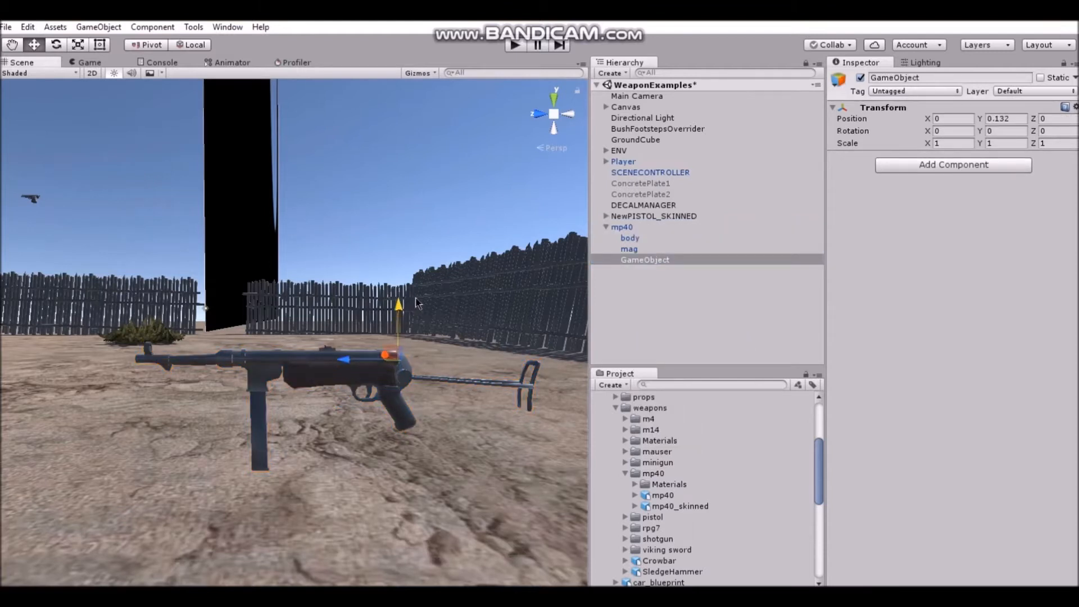
drag(345, 360, 91, 368)
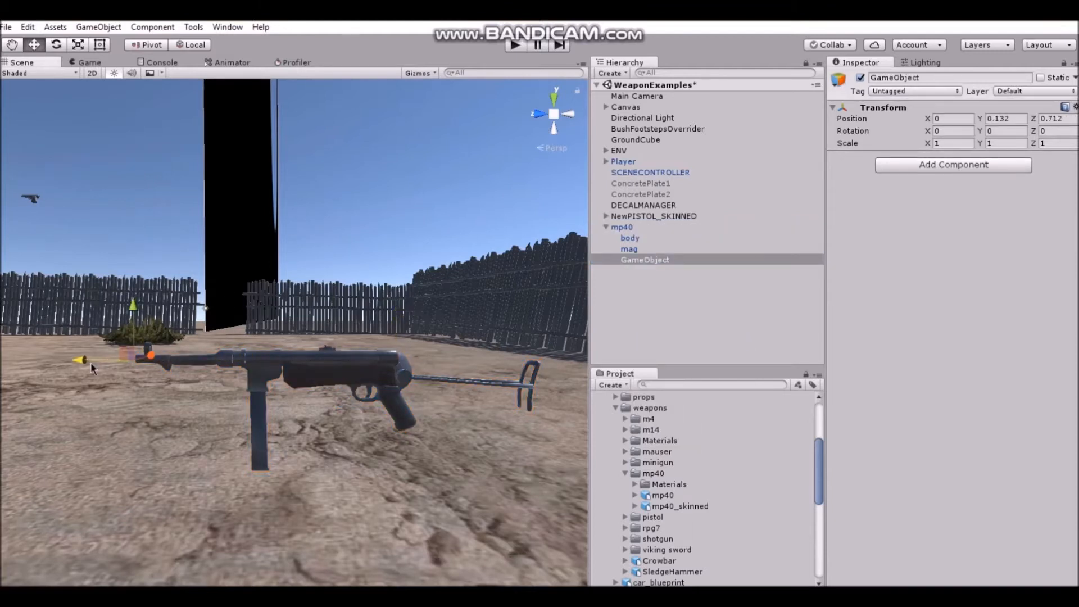
right_drag(156, 359, 309, 435)
middle_drag(144, 368, 473, 414)
right_drag(373, 379, 528, 417)
middle_drag(194, 433, 334, 452)
right_drag(264, 415, 358, 401)
middle_drag(198, 401, 294, 381)
- Rename the empty object at the muzzle as FIRE
right_click(665, 262)
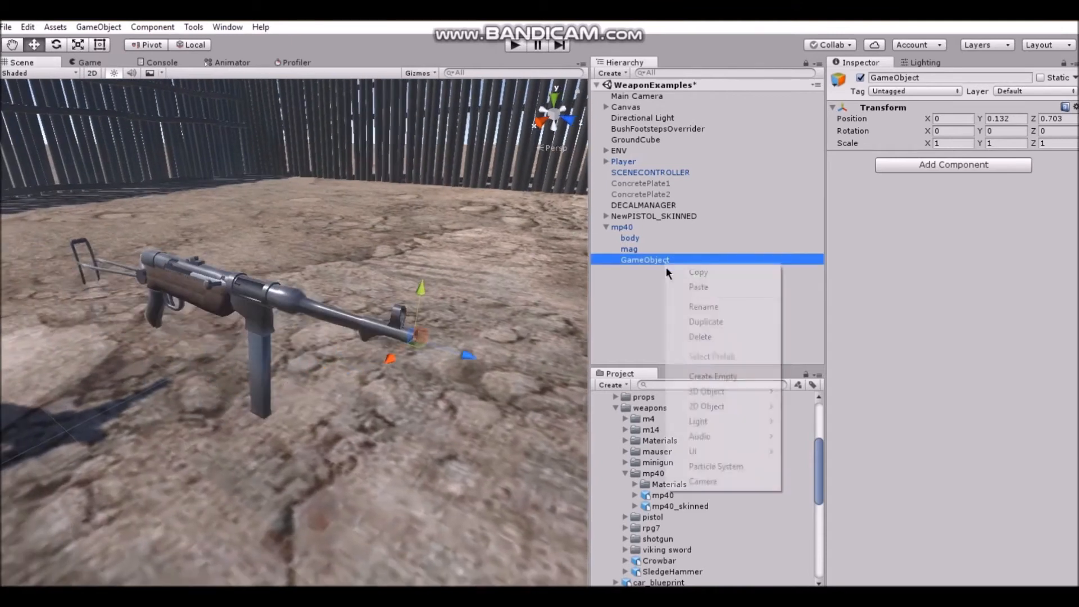
click(685, 309)
text(FIRE)
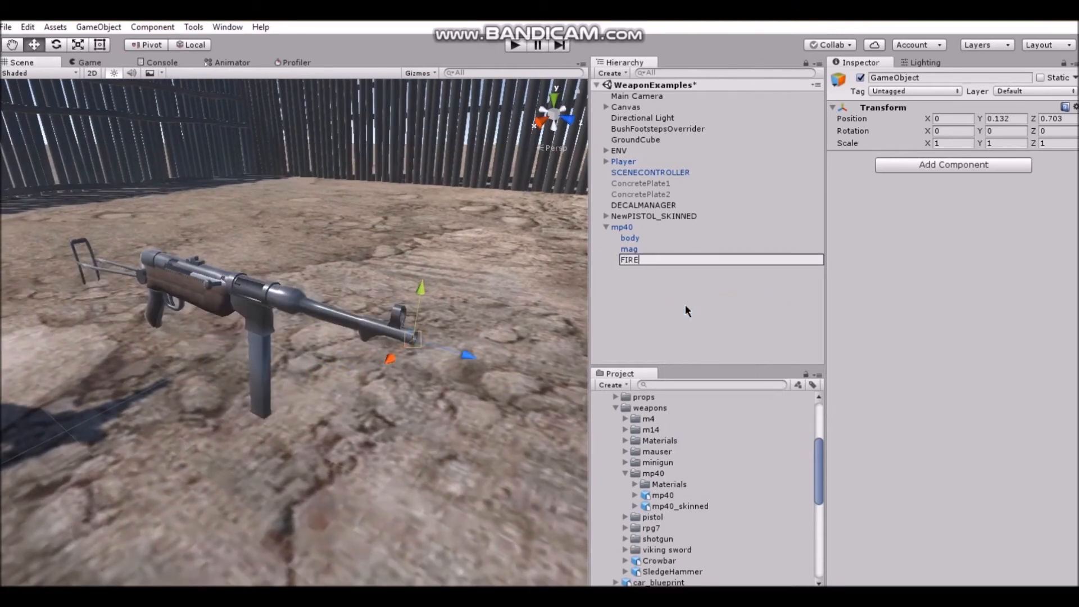
key(Return)
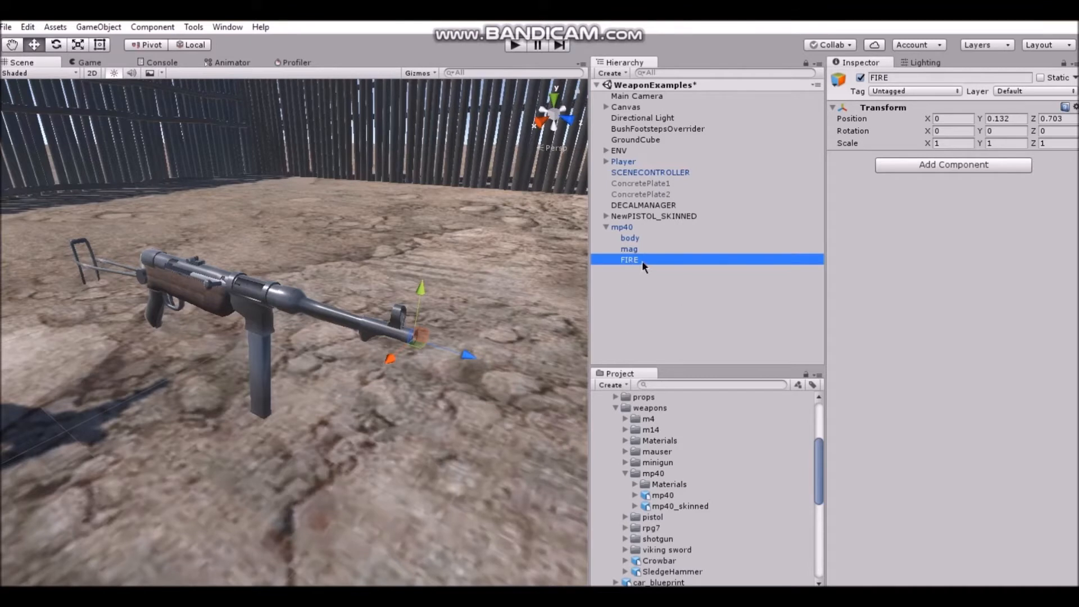
- Duplicate FIRE and move the copy to the mp40's ejection port, at about X 0.024, Y 0.149, Z 0.376
right_click(644, 264)
click(669, 319)
drag(466, 360, 360, 328)
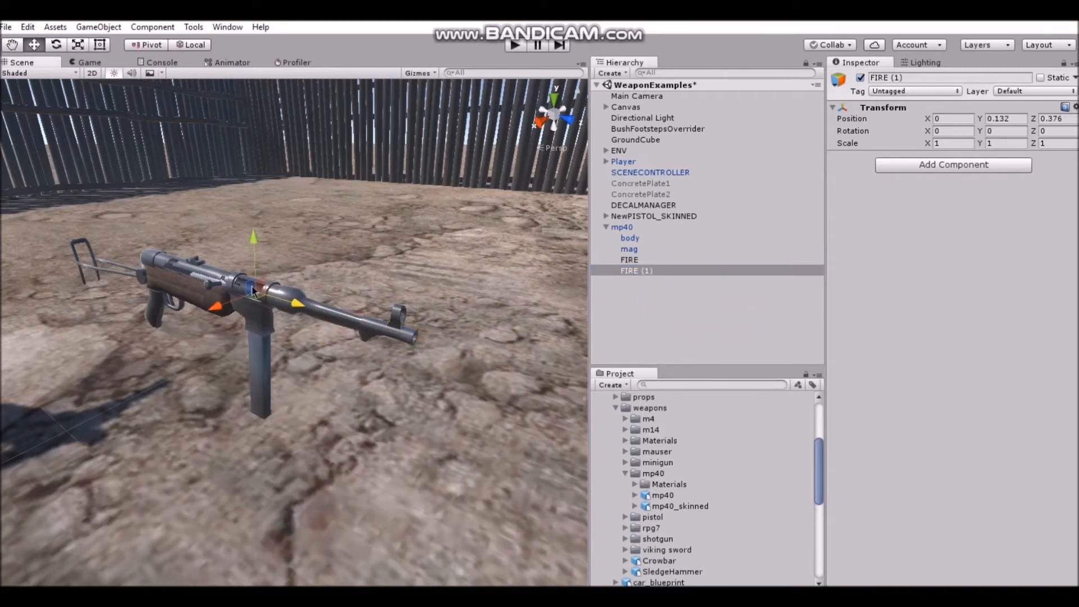
drag(248, 290, 240, 288)
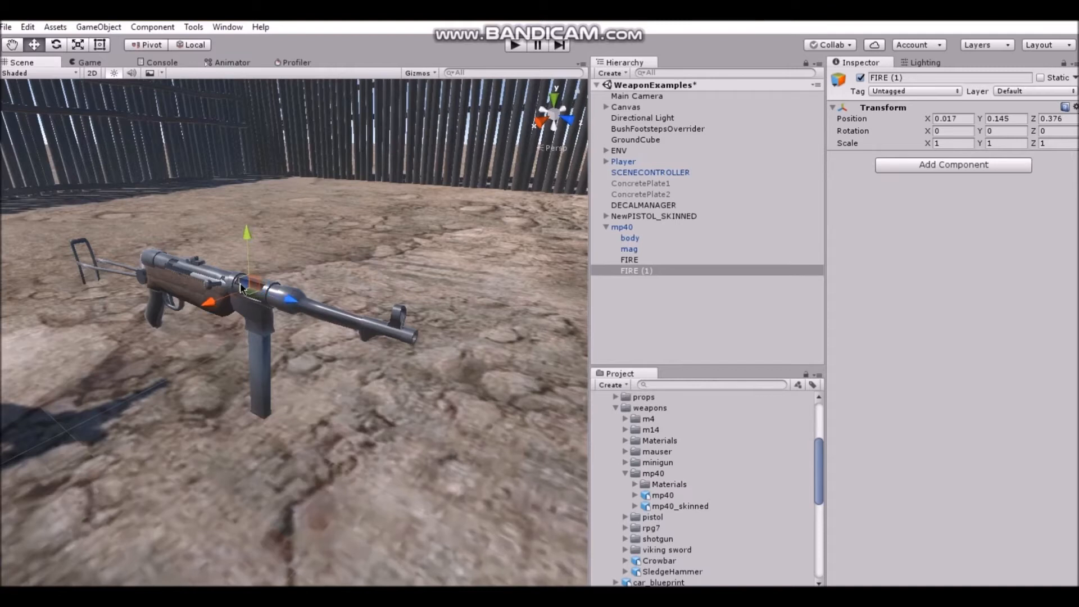
- Rotate the duplicated point to face sideways and upward from the gun, about X -33.8 and Y 98.7 degrees
click(56, 46)
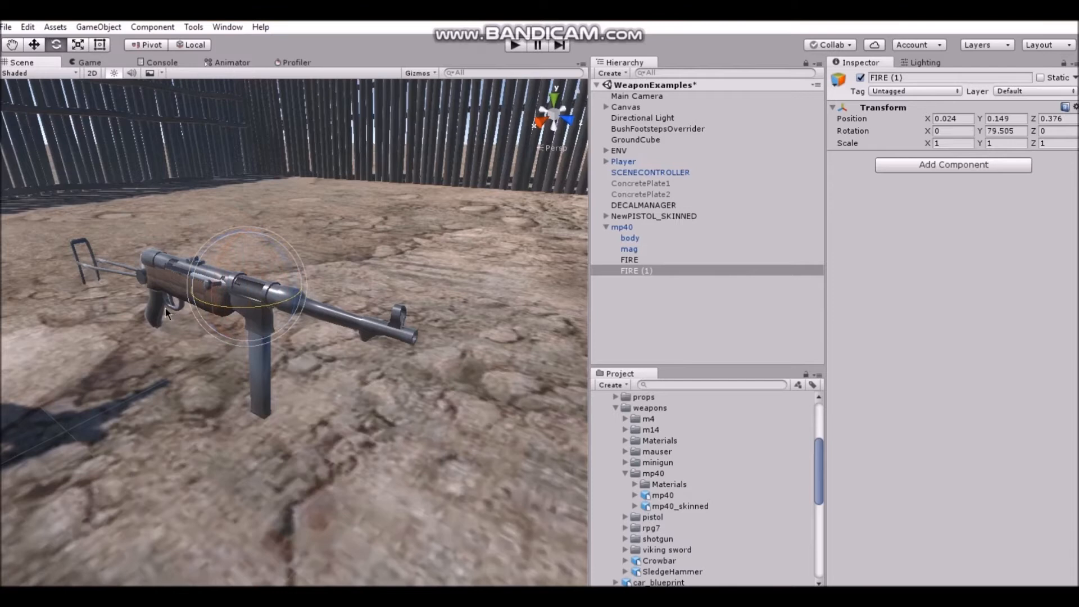
drag(153, 308, 188, 285)
click(39, 45)
- Rename the duplicated point at the ejection port as EJECT
right_click(645, 272)
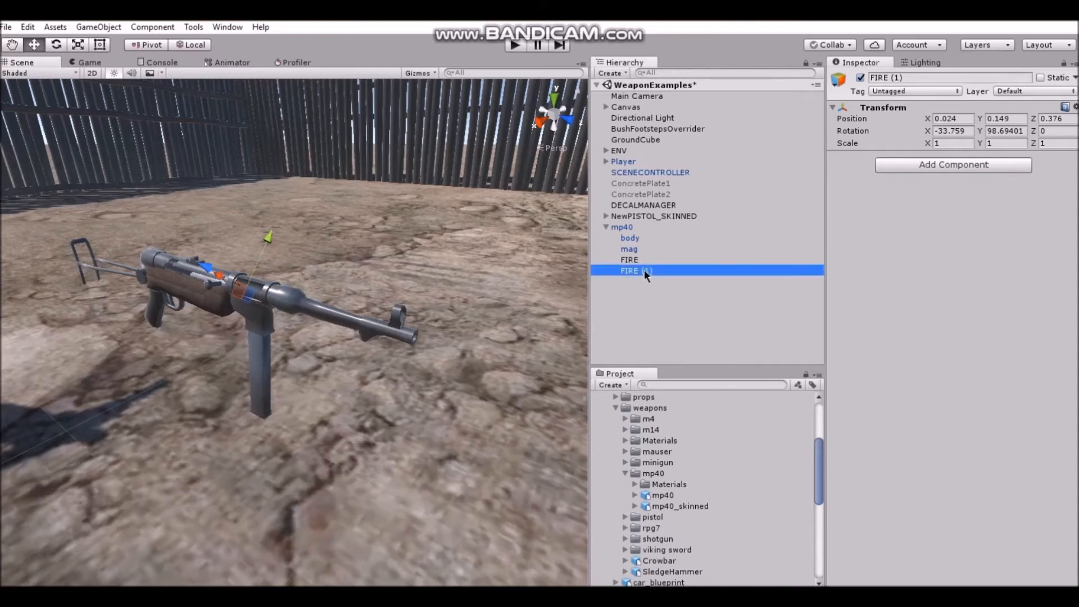
click(660, 312)
text(EJECT)
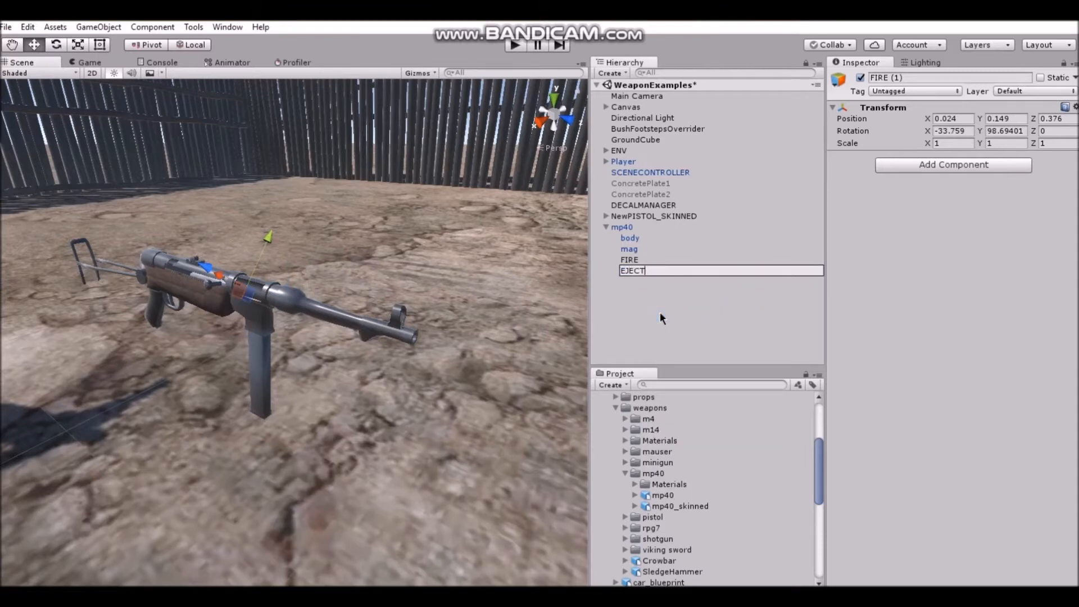
key(Return)
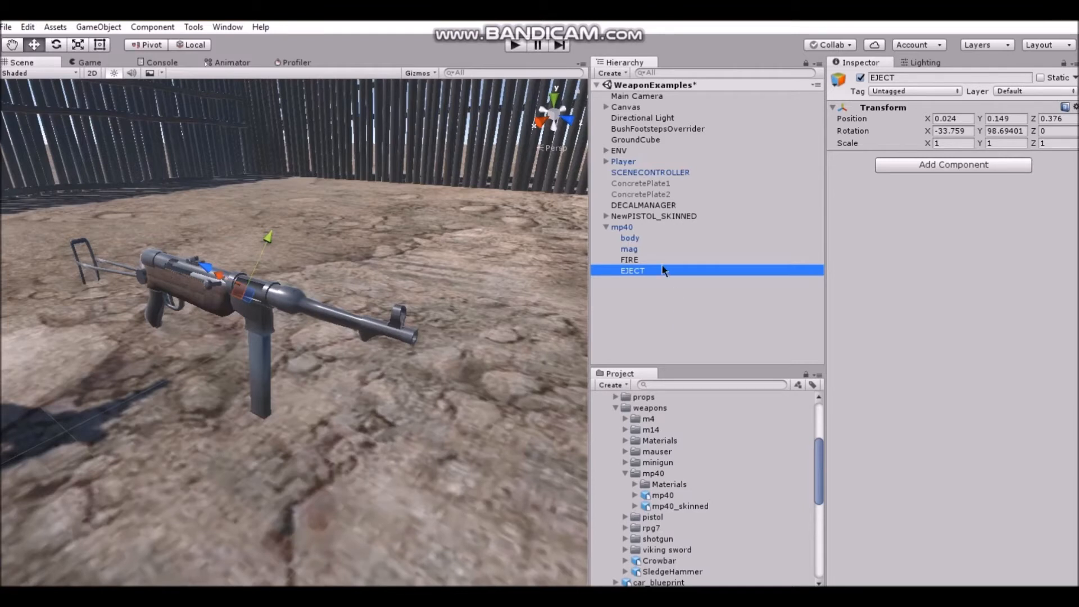
- Open the WeaponCreator, assign mp40 as the weapon model object, and name the weapon NewMP40
click(193, 27)
mouse_move(253, 43)
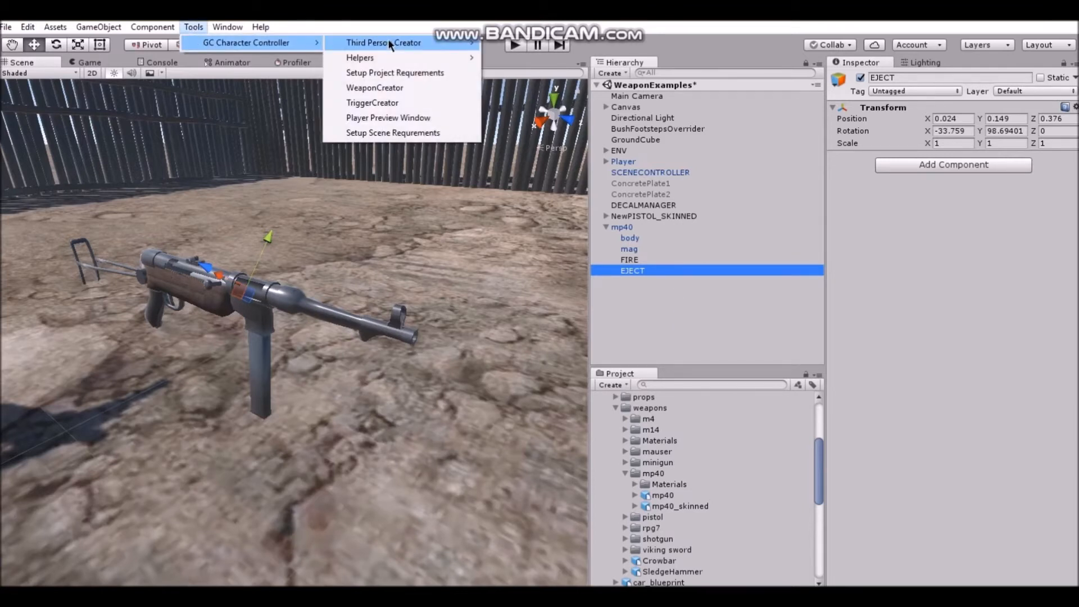
click(386, 88)
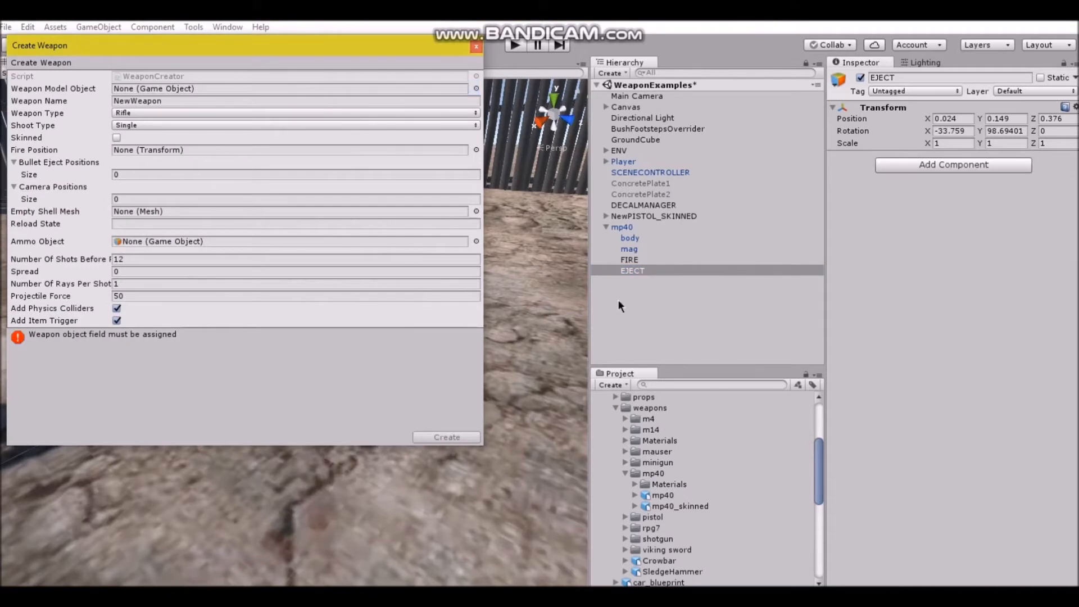
drag(621, 227, 224, 111)
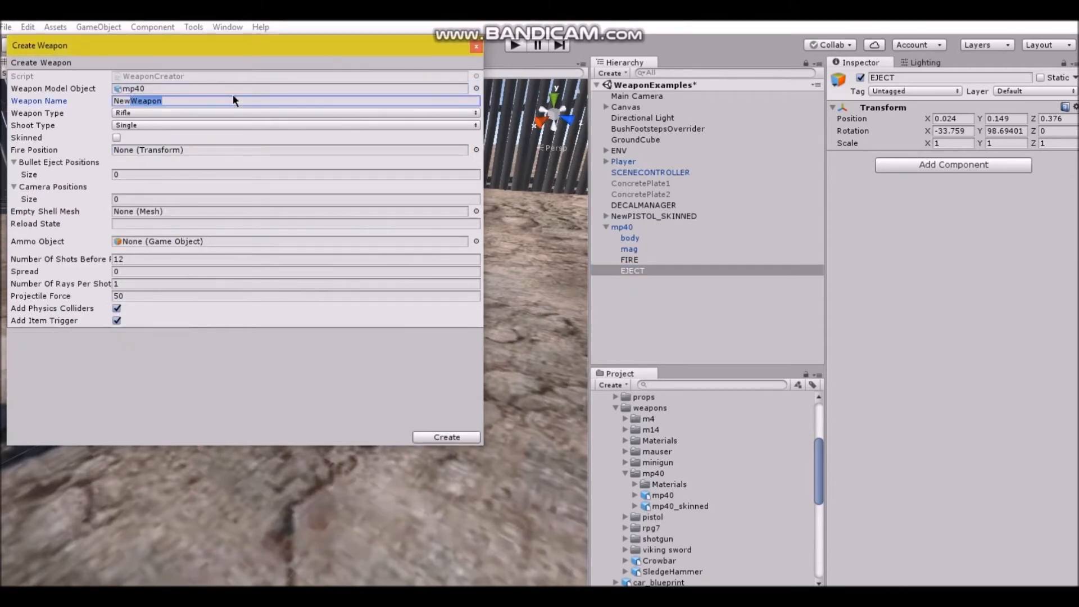
text(MP40)
- Set the weapon type to Machinegun and the shoot type to Auto
click(162, 113)
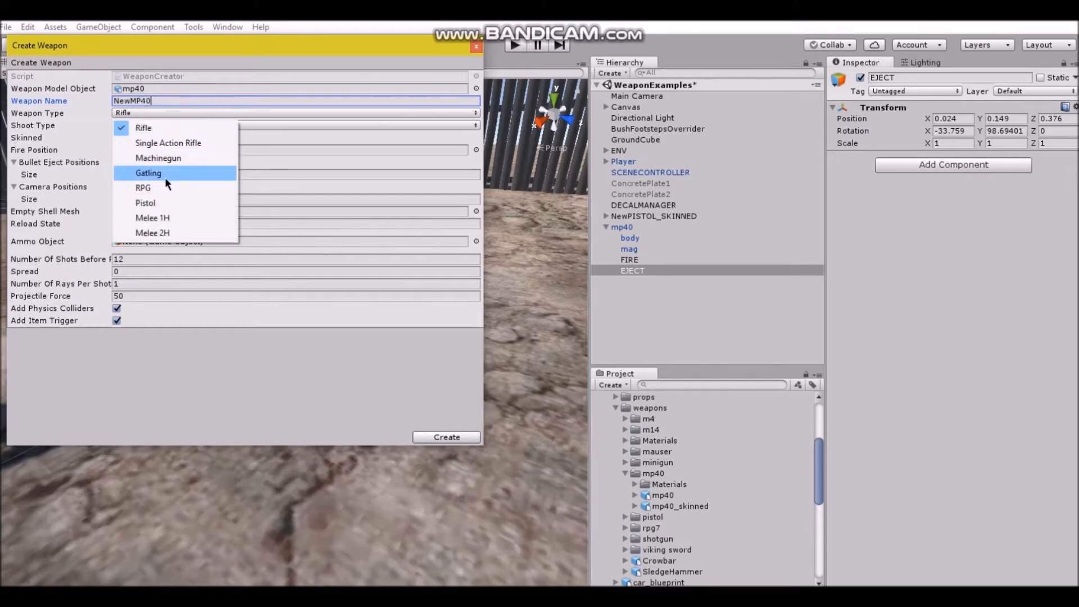
click(150, 125)
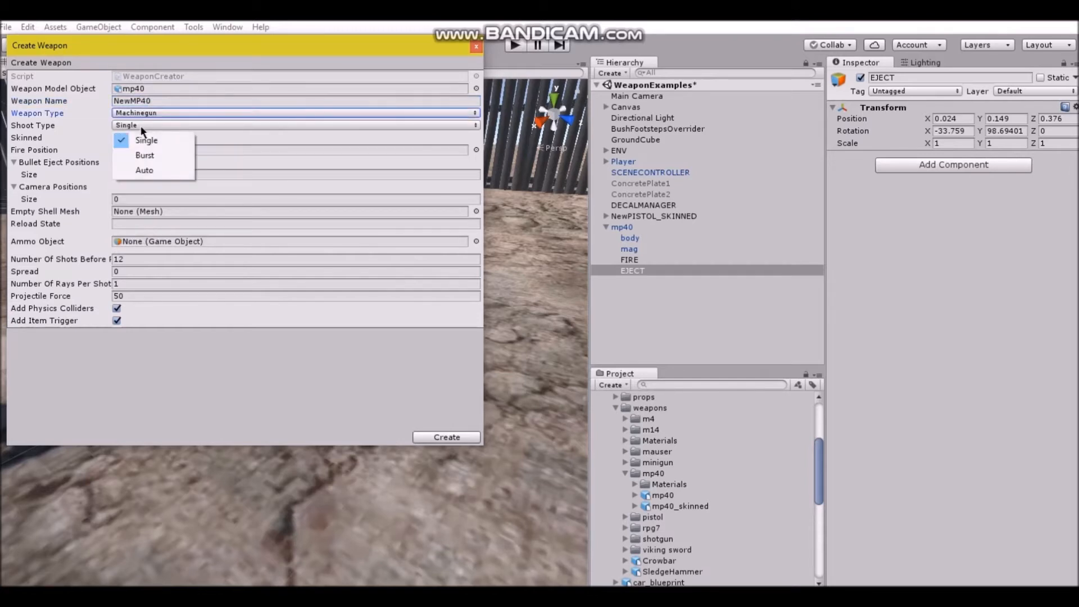
click(146, 170)
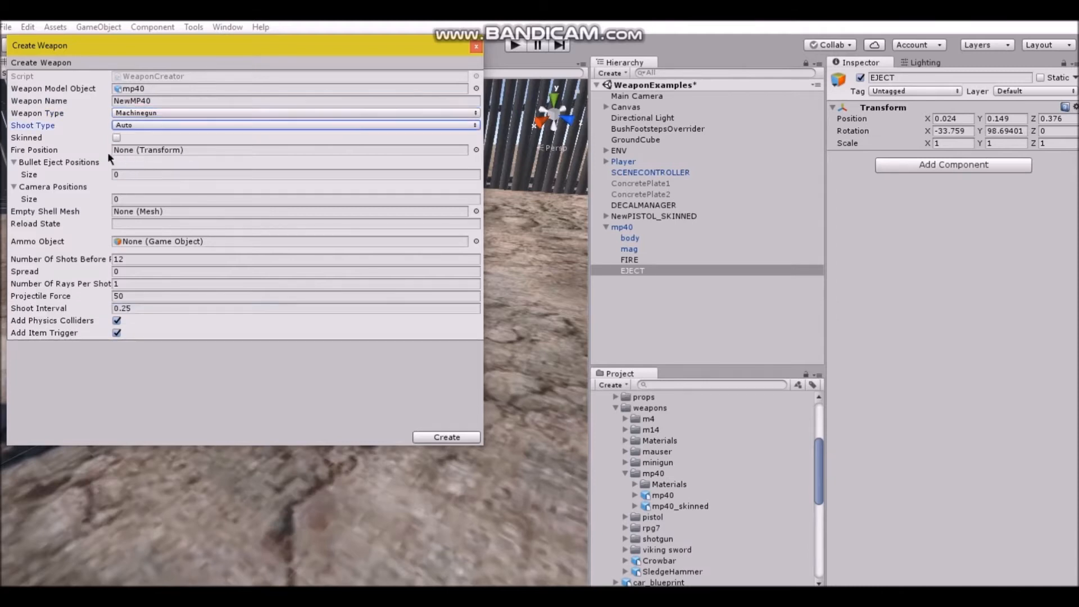
- Assign FIRE as the fire position, EJECT as the bullet eject position, and the pistol_shell_lp mesh as the empty shell
drag(629, 260, 143, 152)
drag(629, 271, 51, 165)
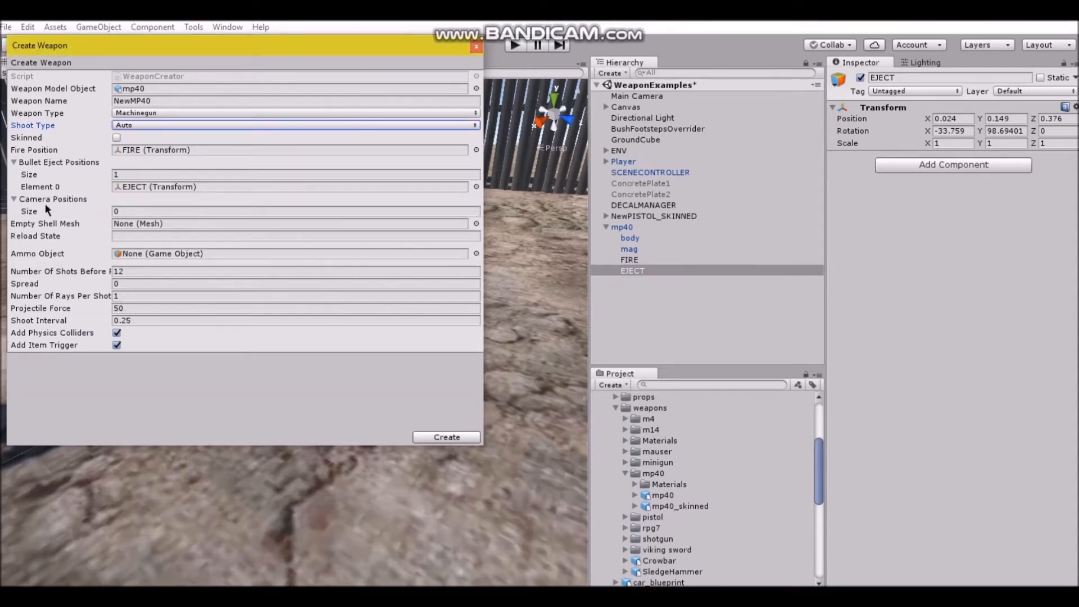
scroll(645, 490, down, 5)
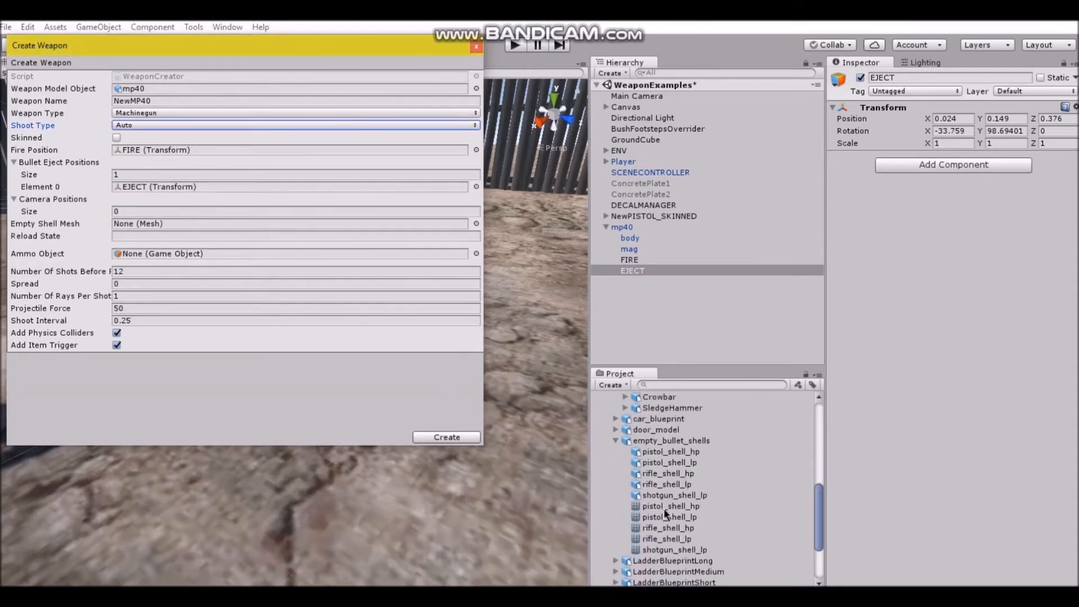
drag(668, 521, 135, 226)
- Set the reload state to MP40_Reload and assign mag as the ammo object
right_click(137, 238)
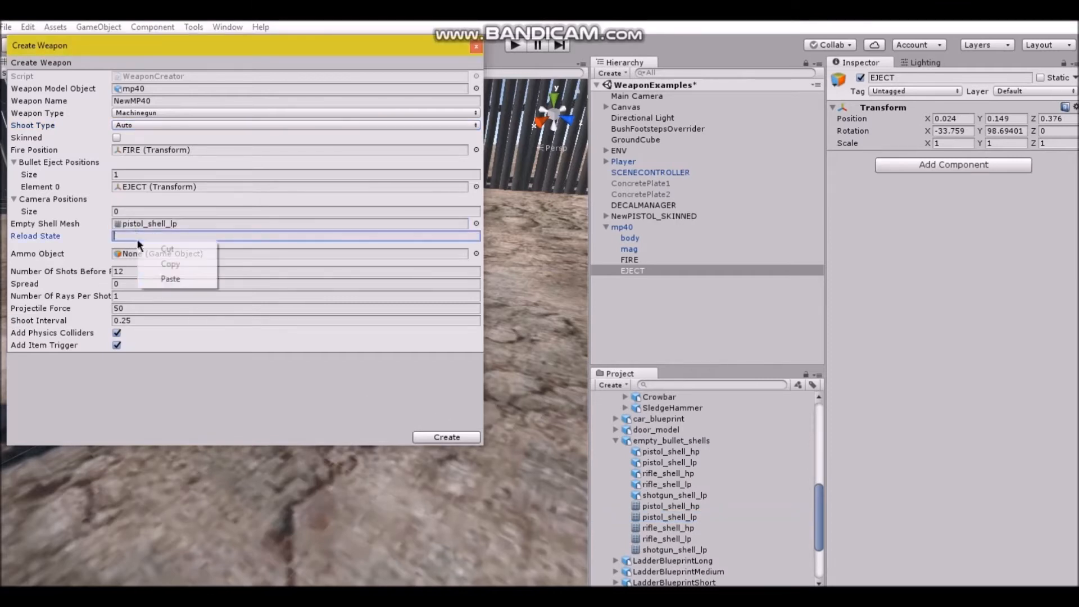
click(174, 279)
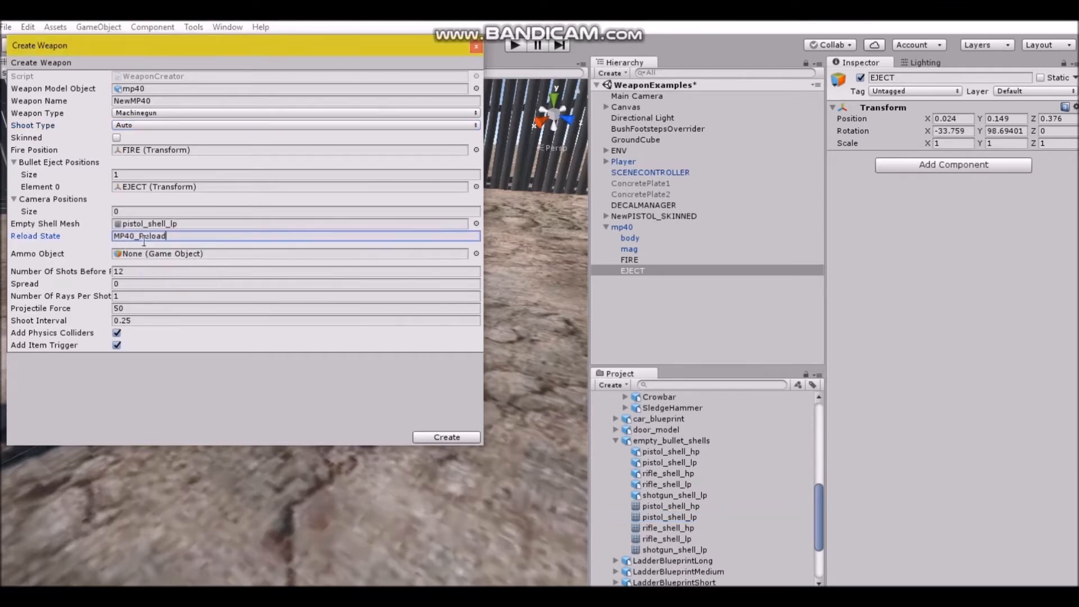
drag(634, 252, 164, 261)
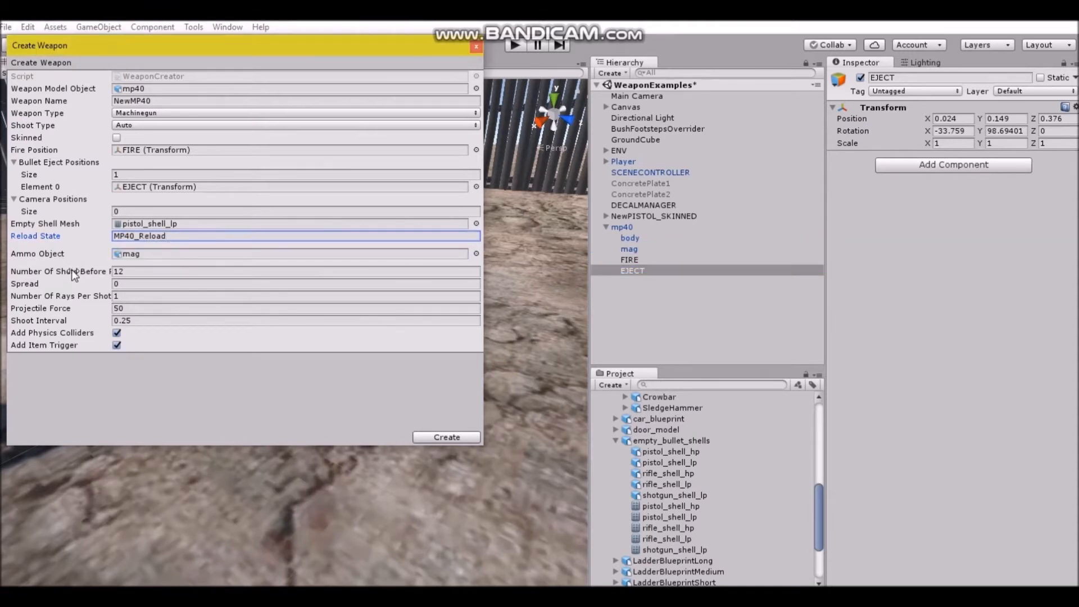
- Set the number of shots before reload to 32 and the spread to 0.035
click(133, 272)
text(32)
drag(55, 284, 60, 286)
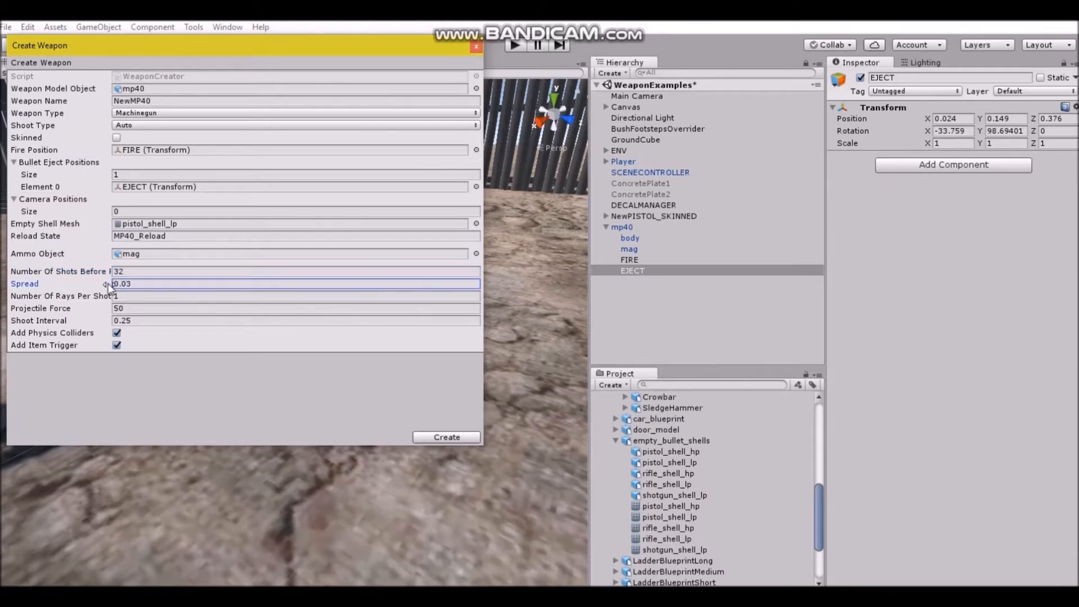
drag(127, 285, 138, 284)
- Set the projectile force to 260 and the shoot interval to 0.15, and create the weapon
click(151, 309)
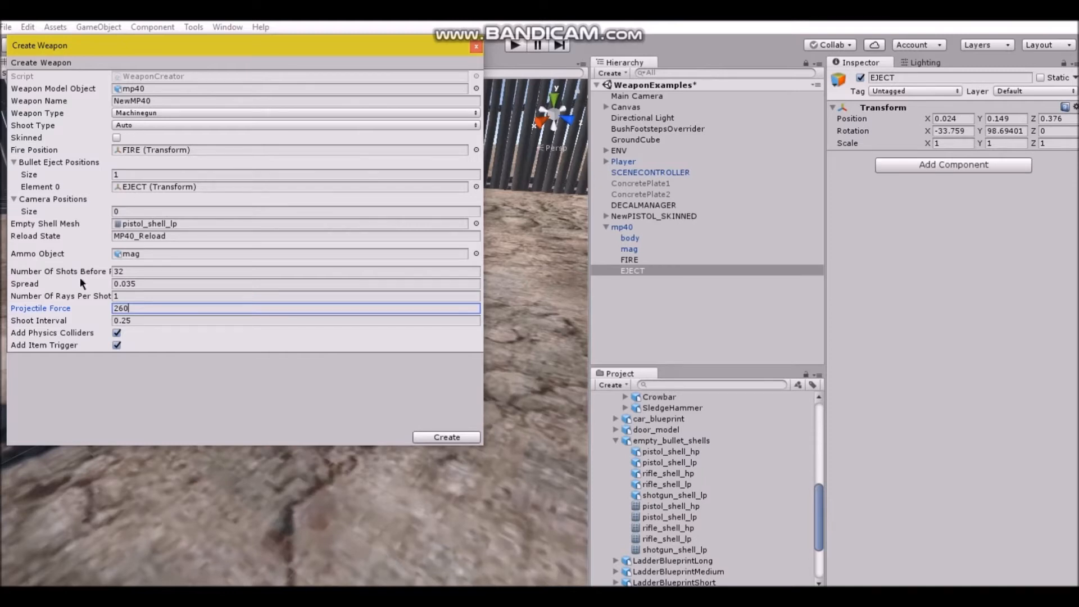
drag(123, 321, 139, 326)
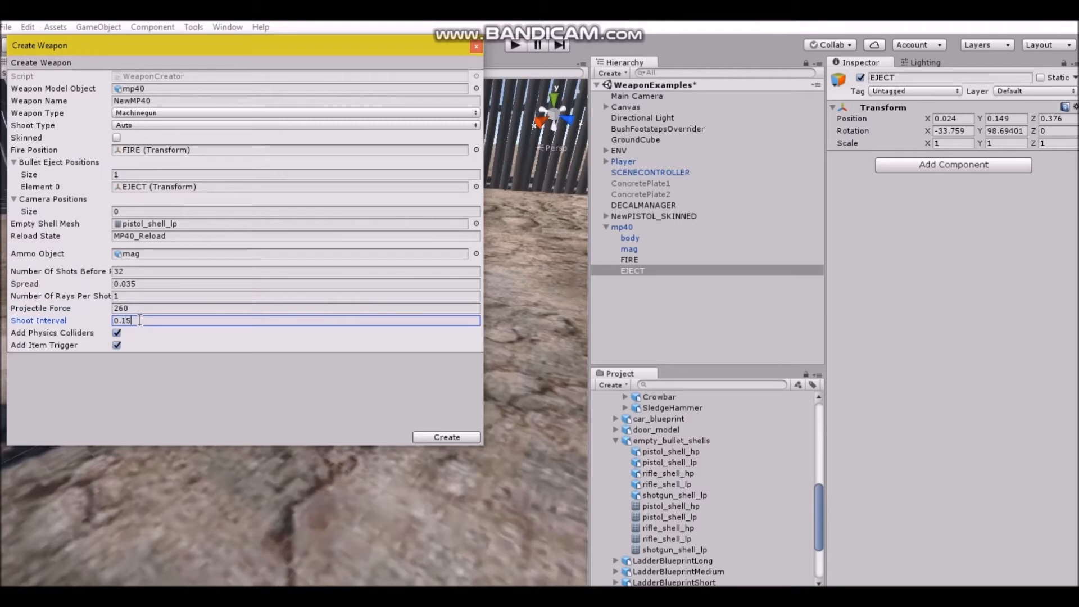
click(443, 438)
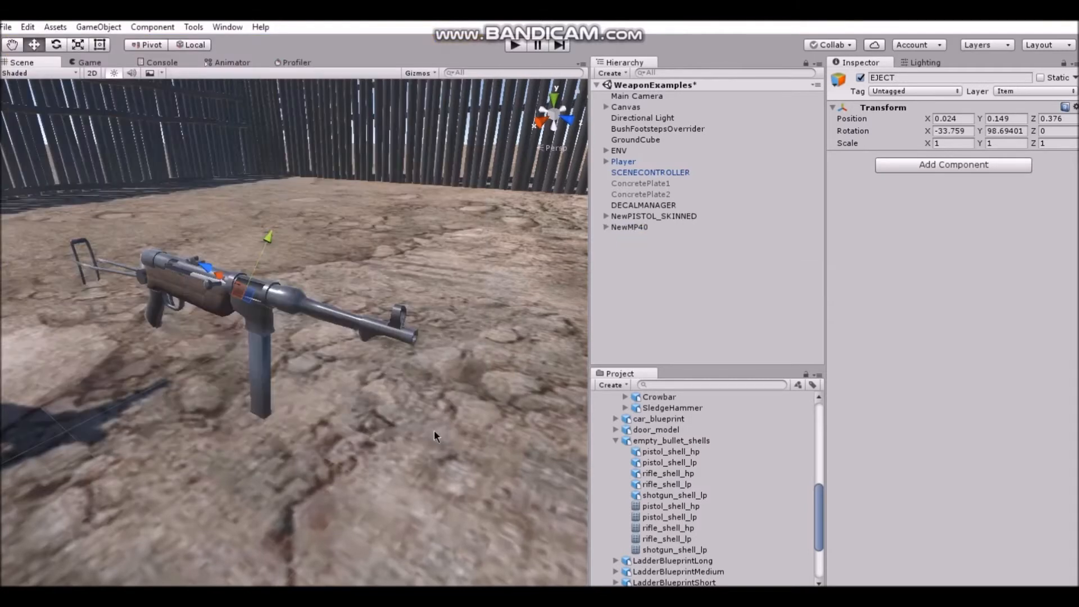
- Shrink the sphere collider of NewMP40's Trigger to a radius of about 1.11 and enter its display text as "Pick MP"
right_drag(340, 397, 336, 349)
key(s)
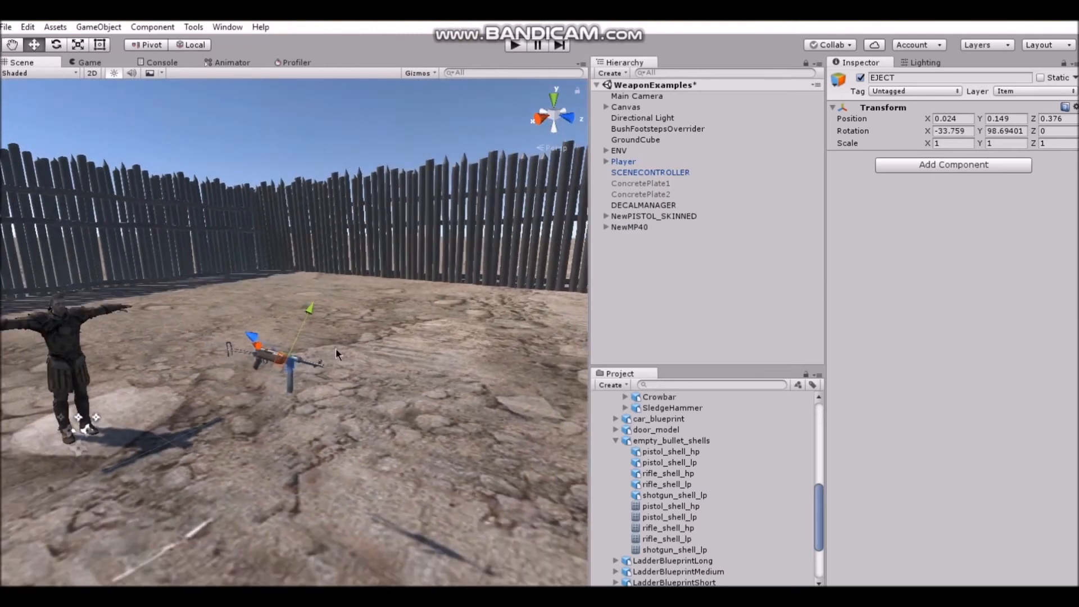
click(630, 227)
click(605, 227)
click(615, 238)
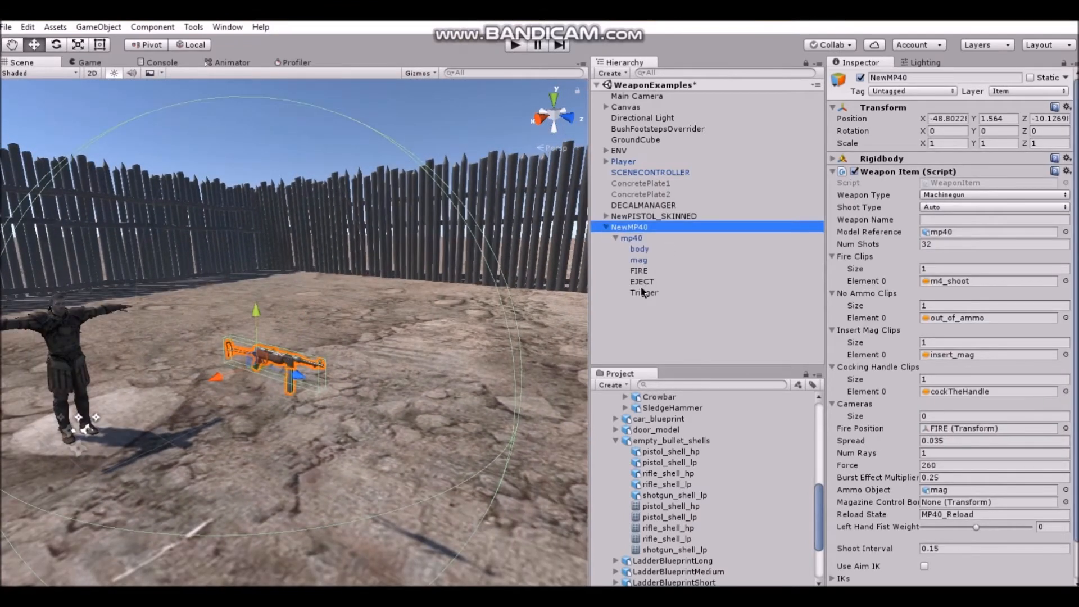
click(640, 293)
click(938, 174)
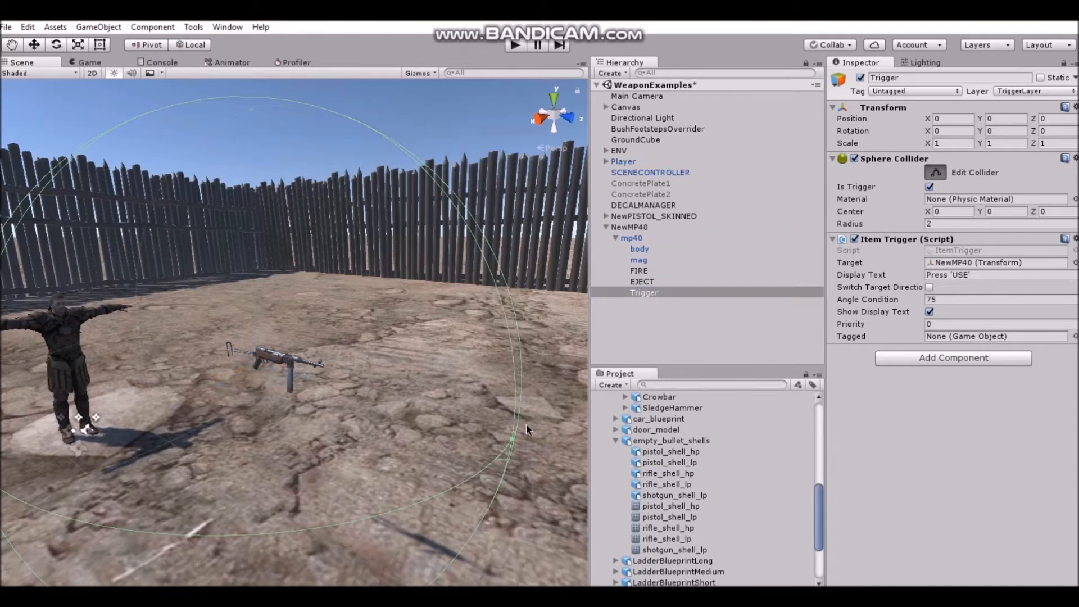
drag(510, 440, 370, 406)
click(988, 275)
text(Pick MP)
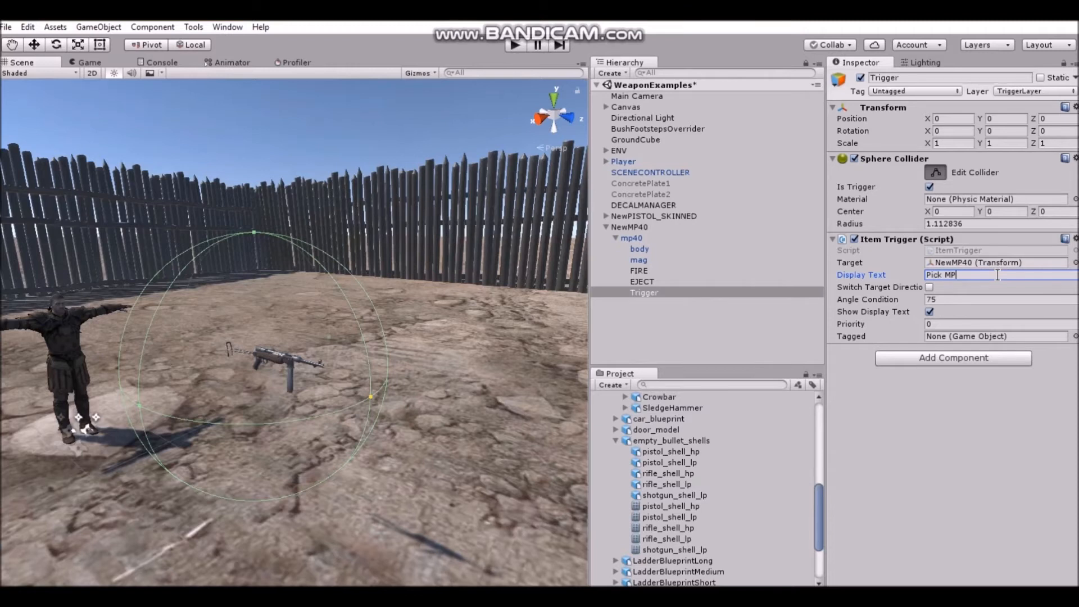
- Replace NewMP40's fire clip with the mp40_shot sound from the weapons audio folder
click(616, 231)
click(958, 282)
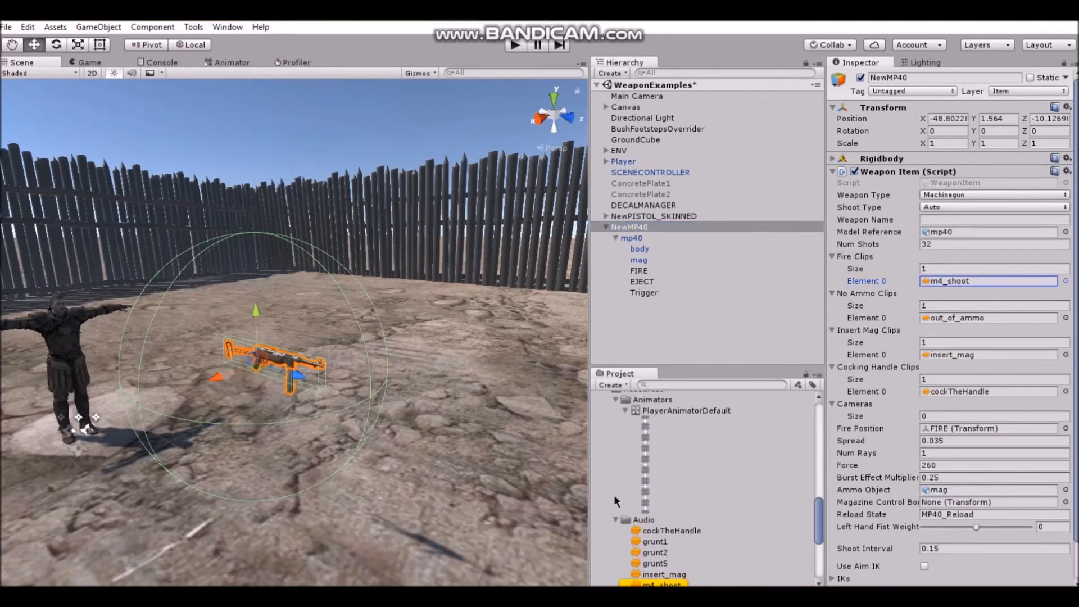
scroll(615, 495, up, 10)
click(605, 433)
scroll(624, 449, down, 3)
click(616, 437)
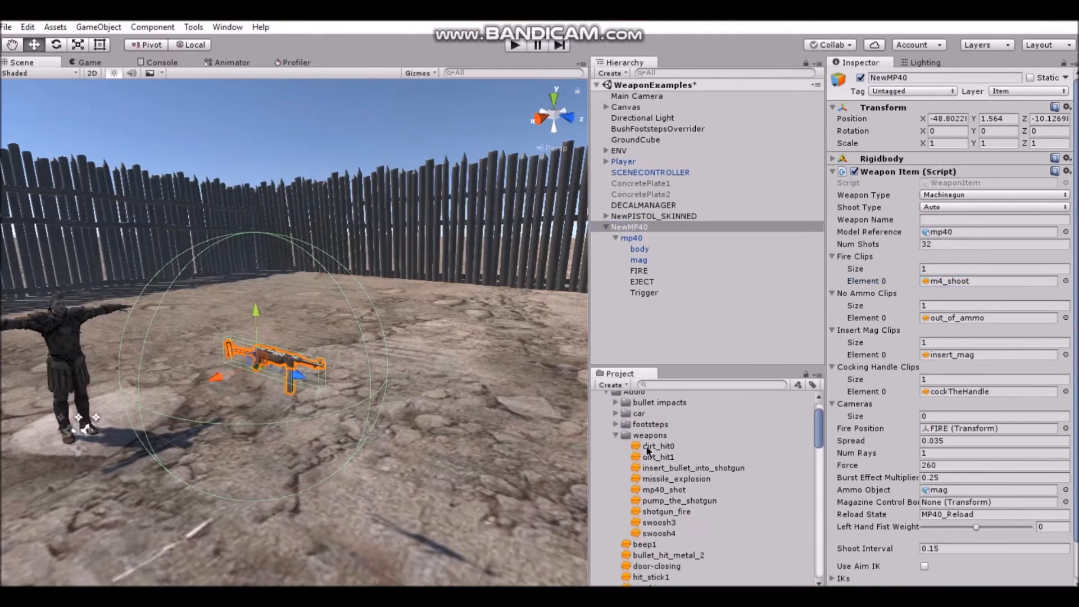
scroll(624, 444, down, 2)
drag(659, 449, 943, 278)
scroll(838, 420, down, 2)
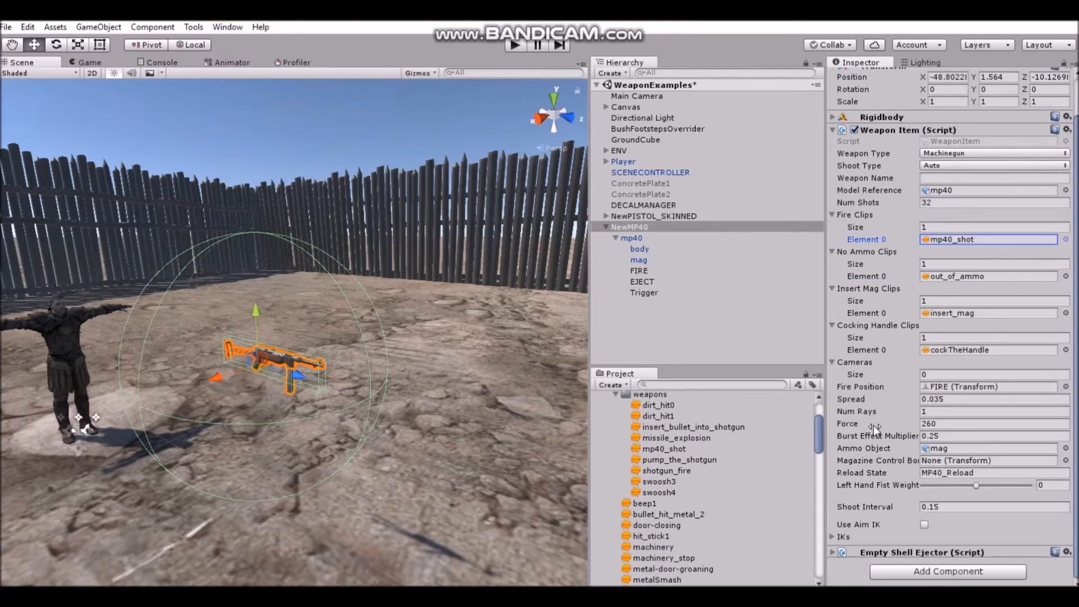
- Run the scene and test firing and reloading the new MP40 with the player
click(516, 45)
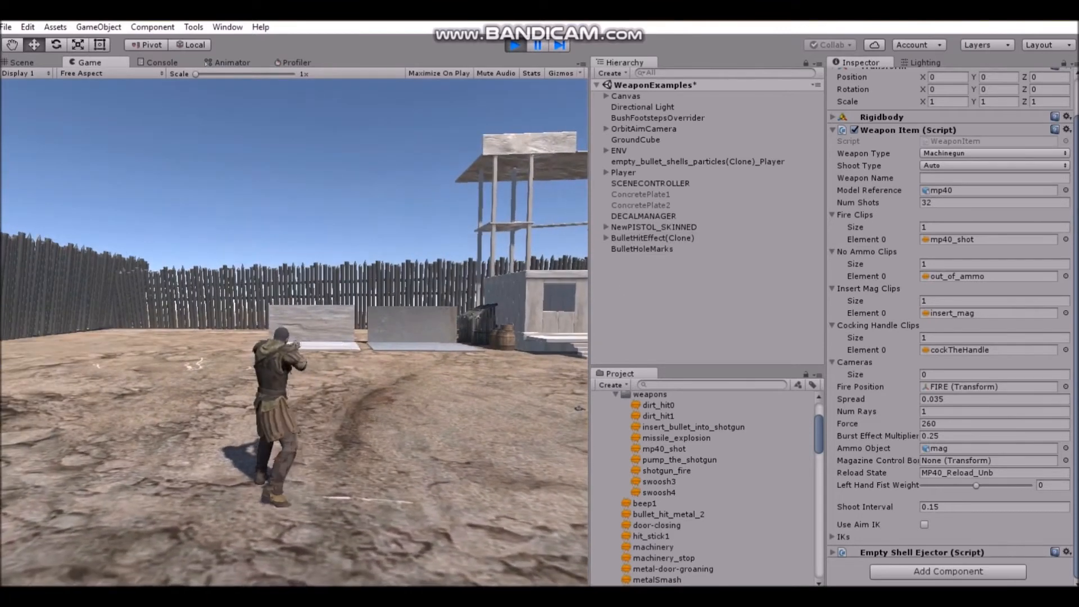
click(295, 332)
scroll(295, 331, up, 5)
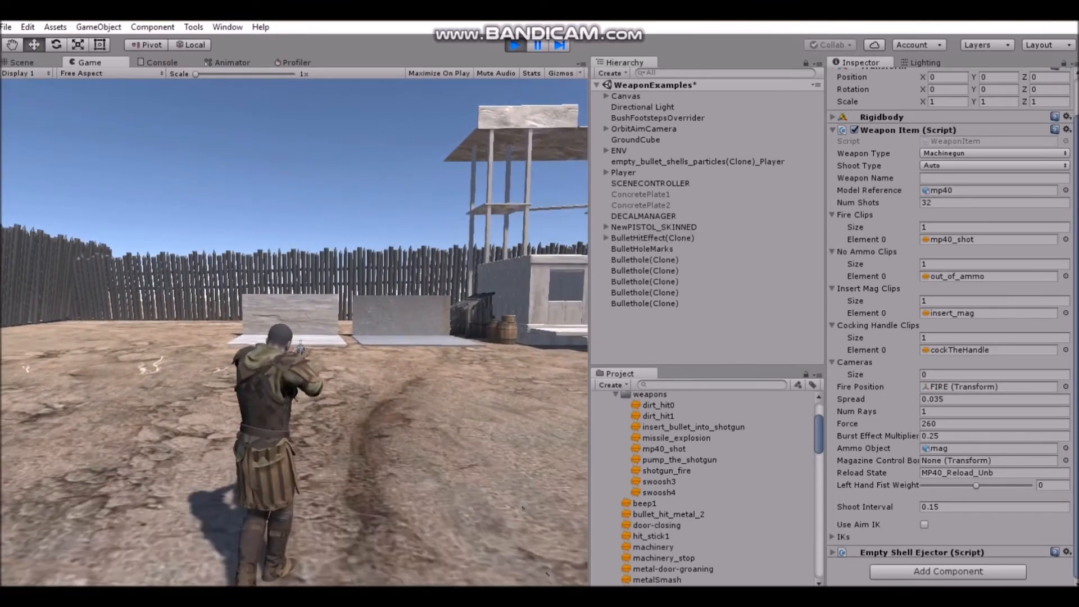
click(294, 332)
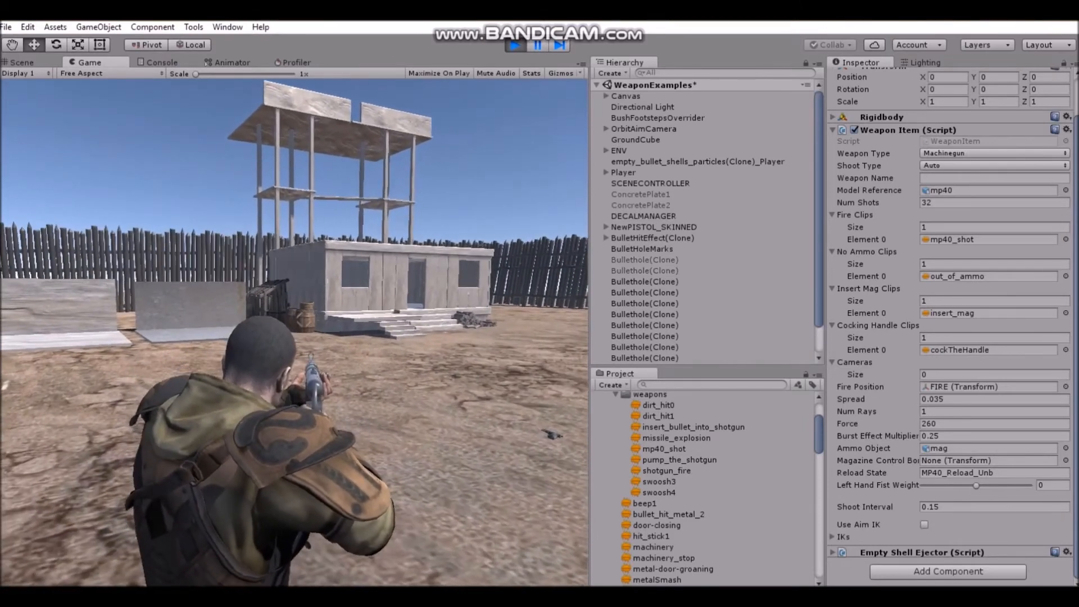
click(295, 332)
key(w)
key(r)
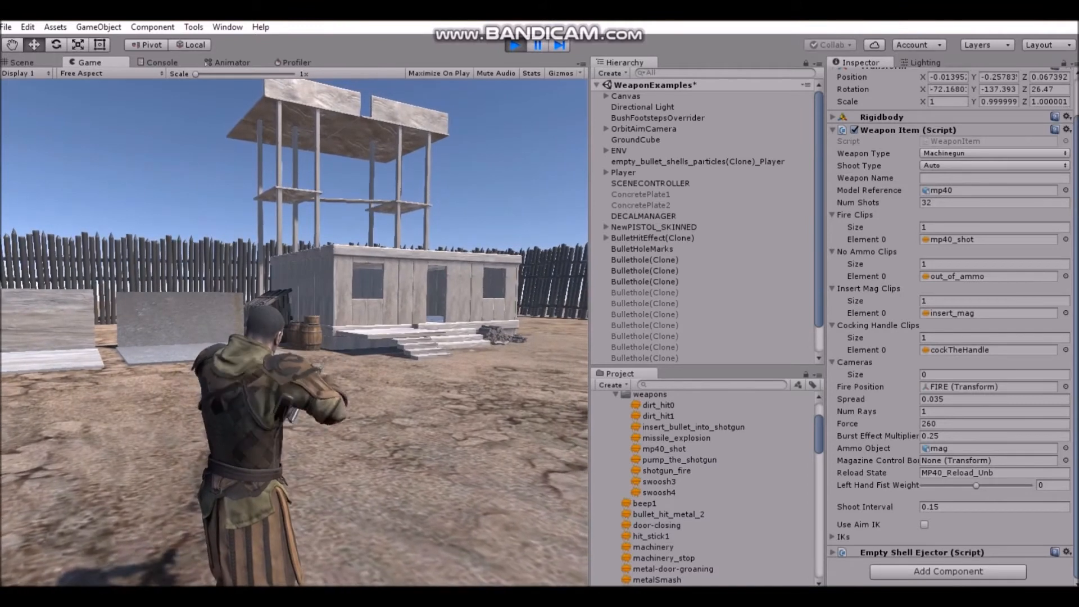
- Test firing and reloading the MP40 while moving in different directions, and stop the play test
key(s)
click(295, 332)
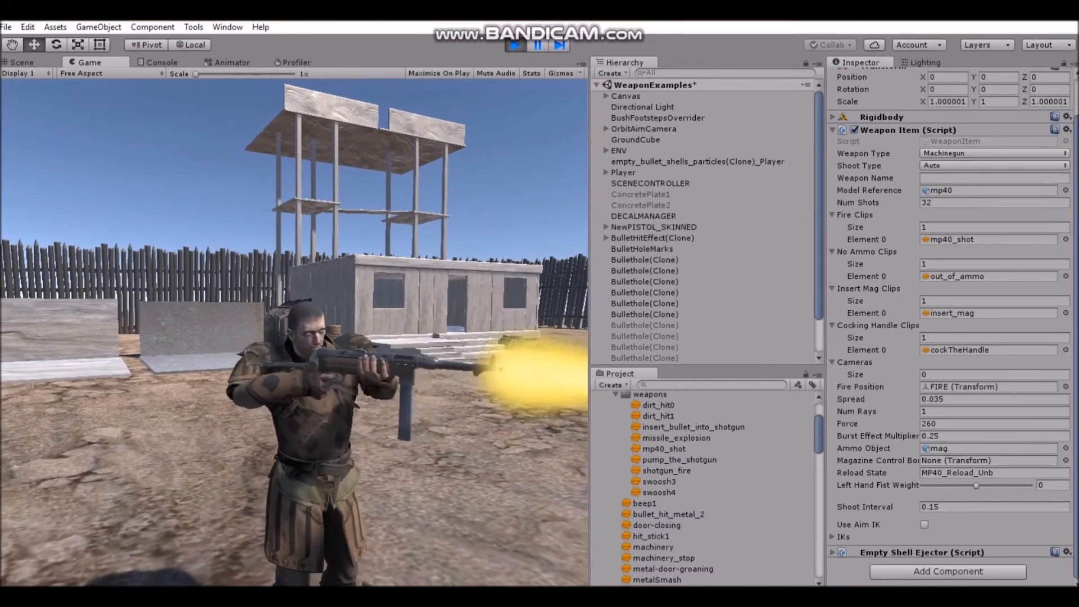
key(d)
click(295, 331)
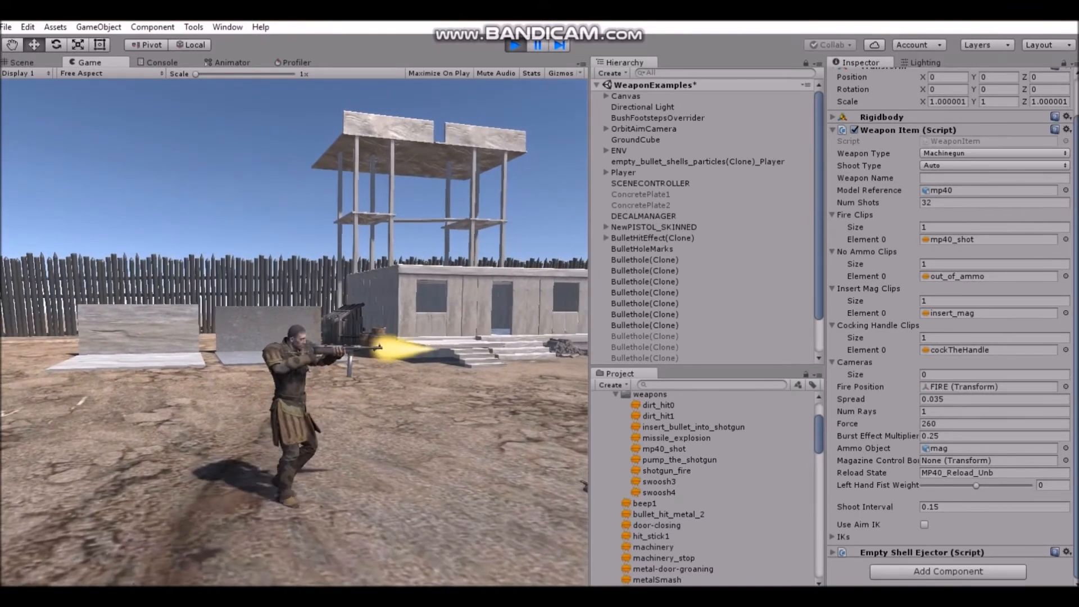
key(r)
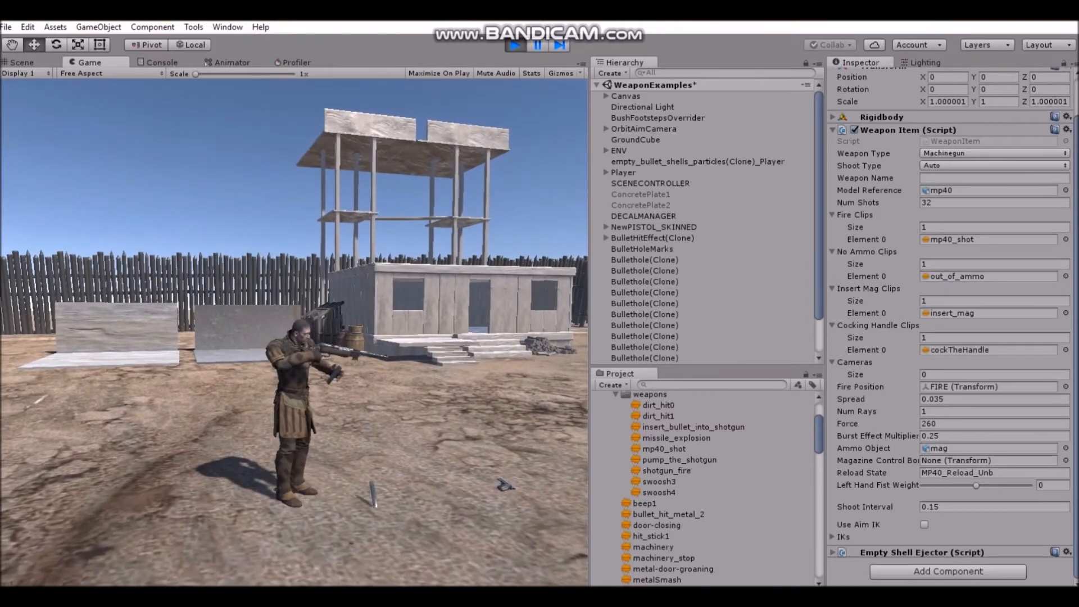
key(a)
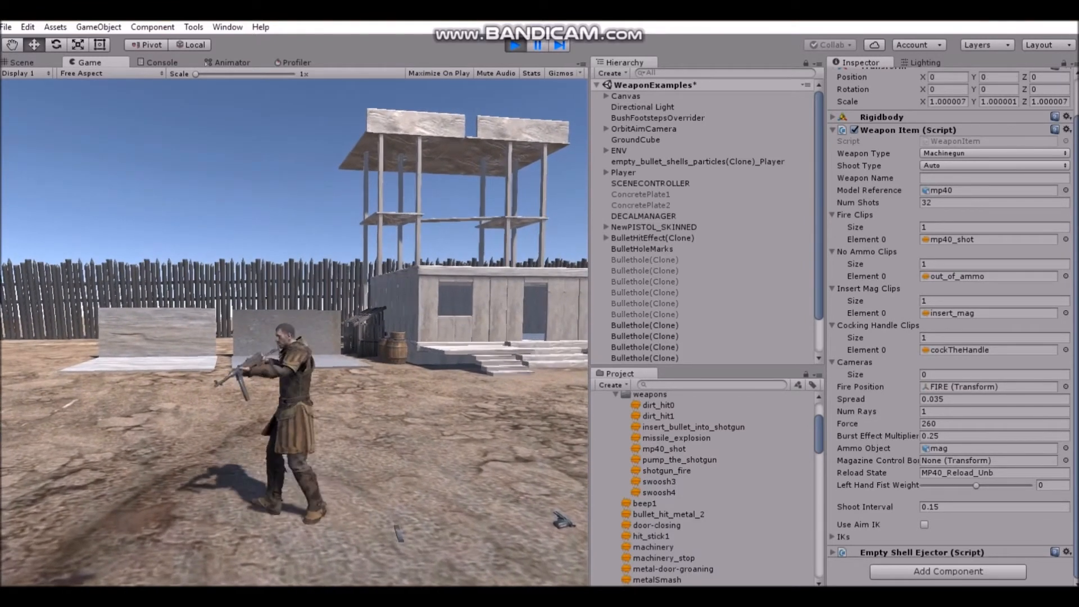
click(294, 331)
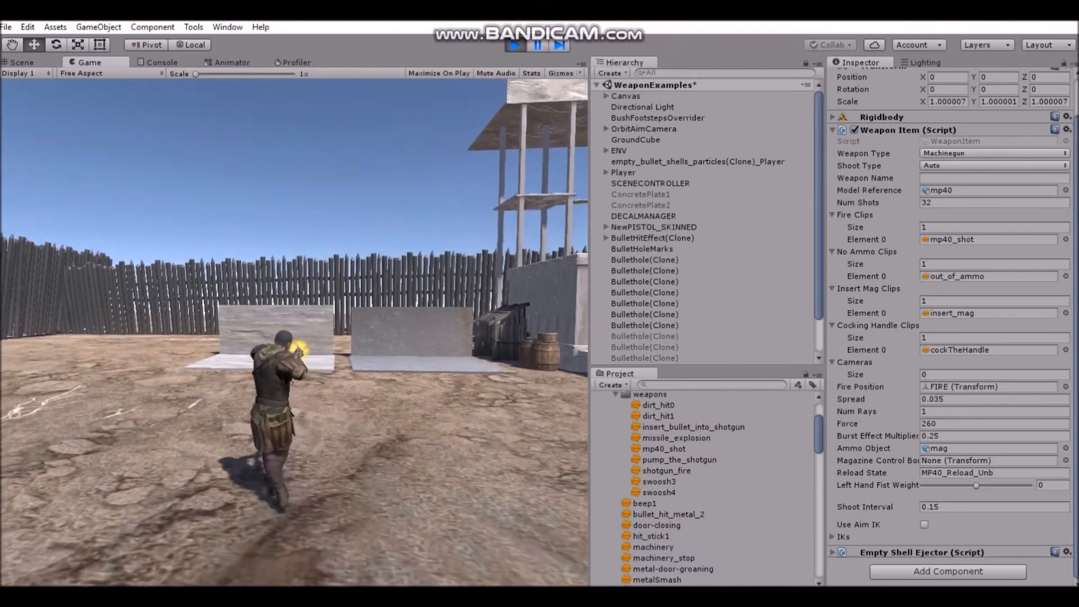
key(a)
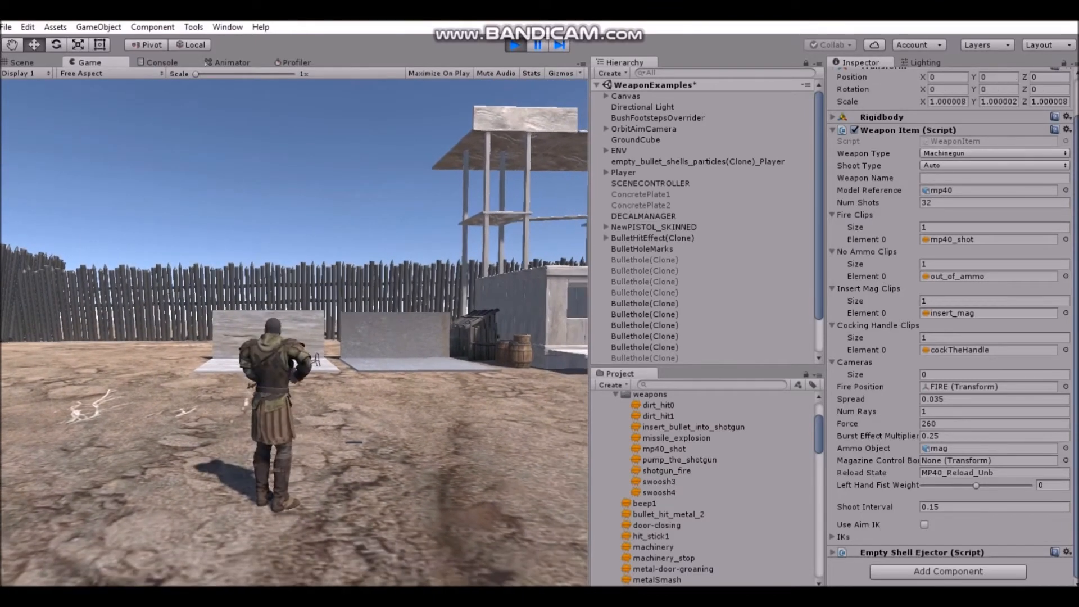
key(Escape)
click(515, 45)
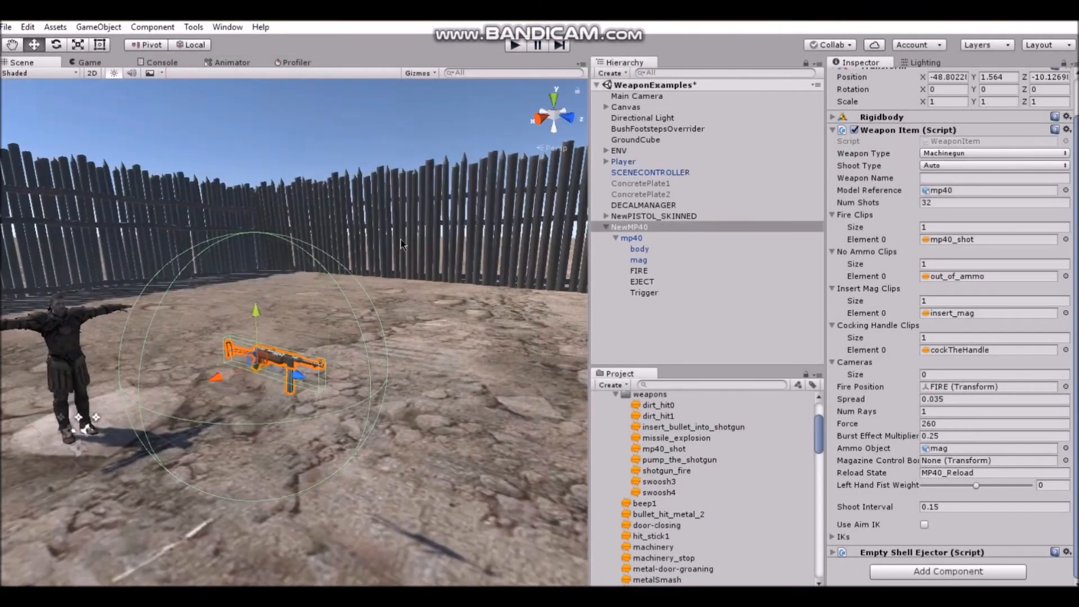
- Add the mp40_skinned model to the scene as a child of NewMP40
key(a)
right_drag(188, 283, 737, 238)
key(s)
key(w)
scroll(667, 498, down, 10)
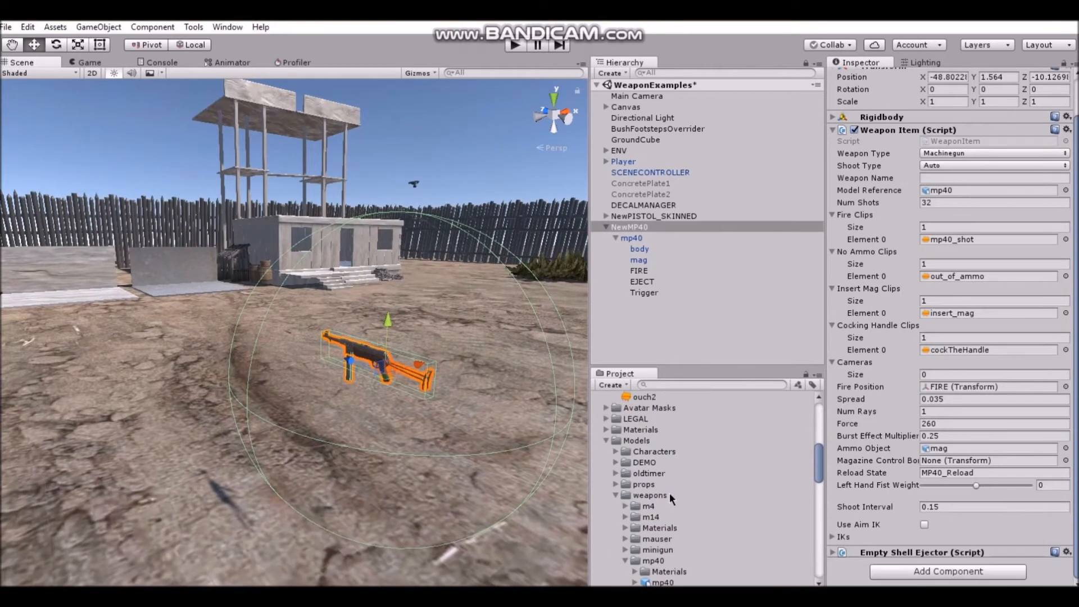
right_drag(394, 453, 360, 458)
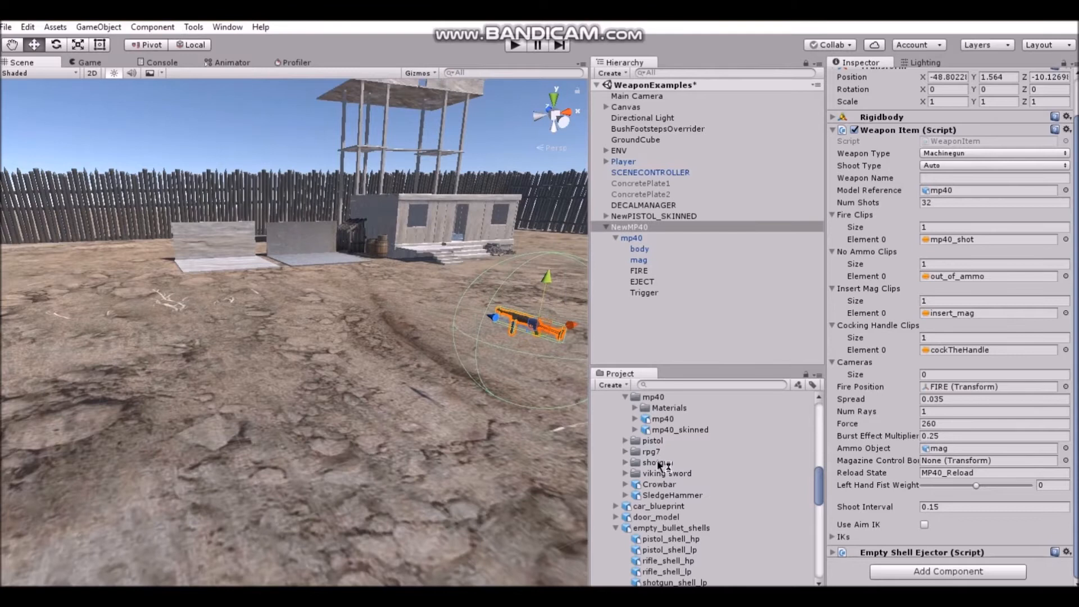
right_drag(474, 395, 535, 378)
drag(680, 431, 647, 235)
- Move the FIRE and EJECT objects from mp40 to BodyBone under the Root of mp40_skinned
click(649, 274)
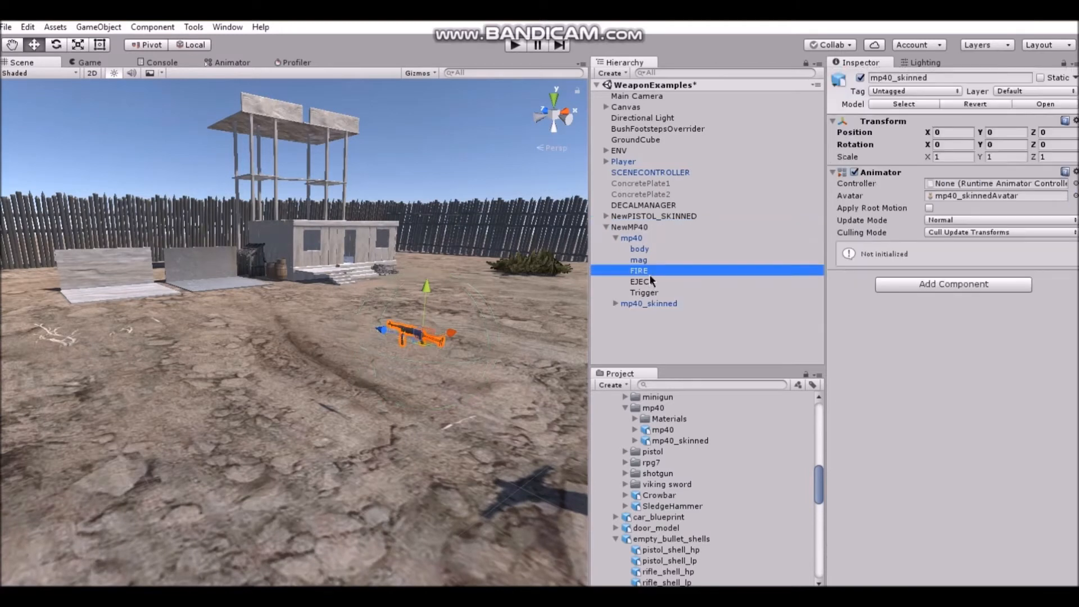
ctrl+click(650, 281)
click(615, 304)
click(640, 337)
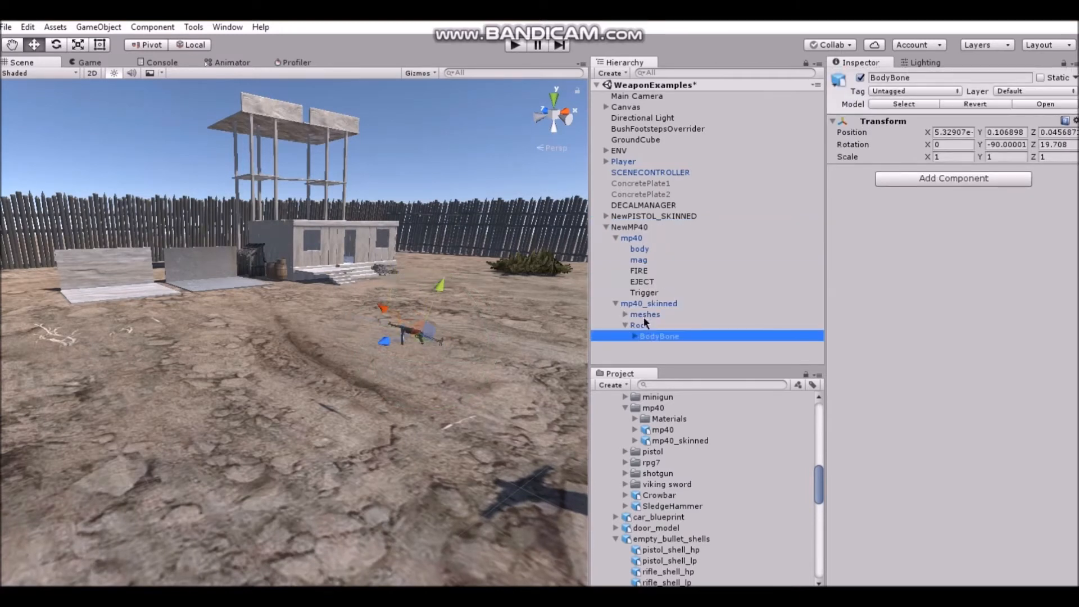
click(635, 336)
click(644, 282)
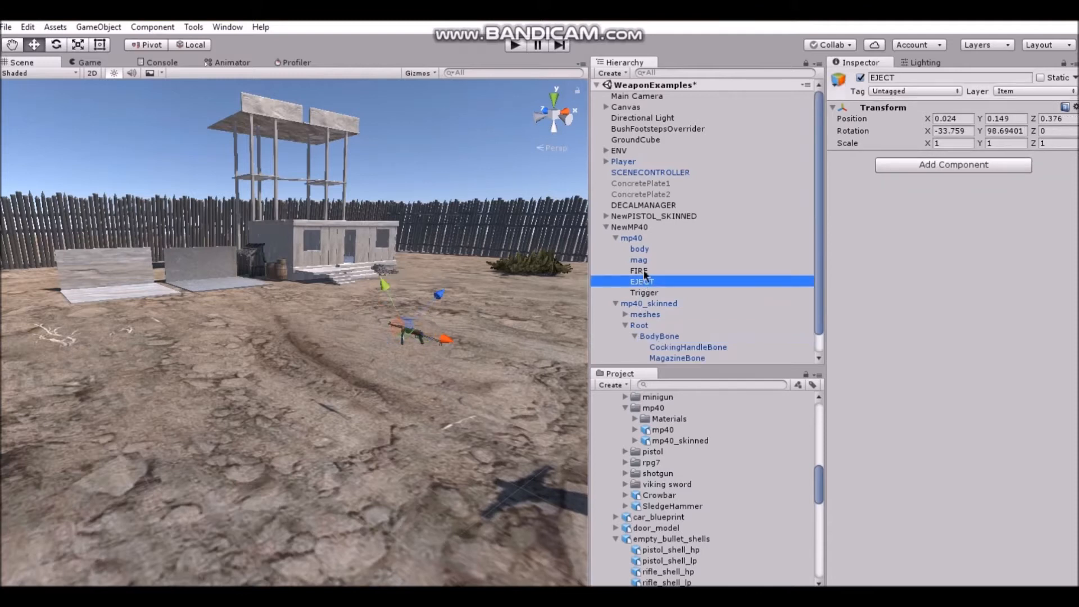
ctrl+click(641, 271)
click(645, 305)
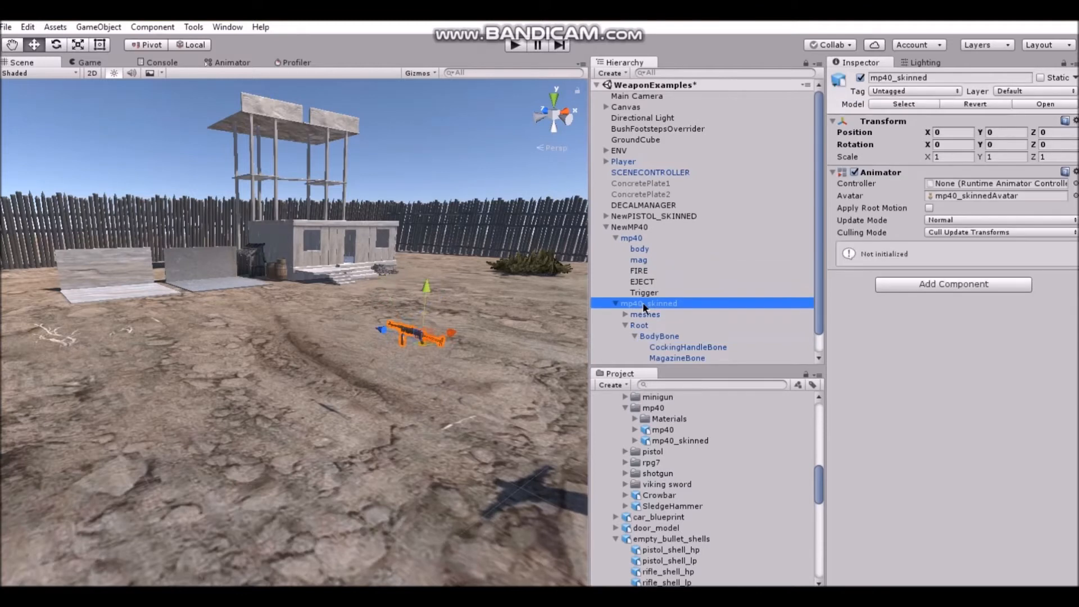
click(642, 282)
ctrl+click(639, 271)
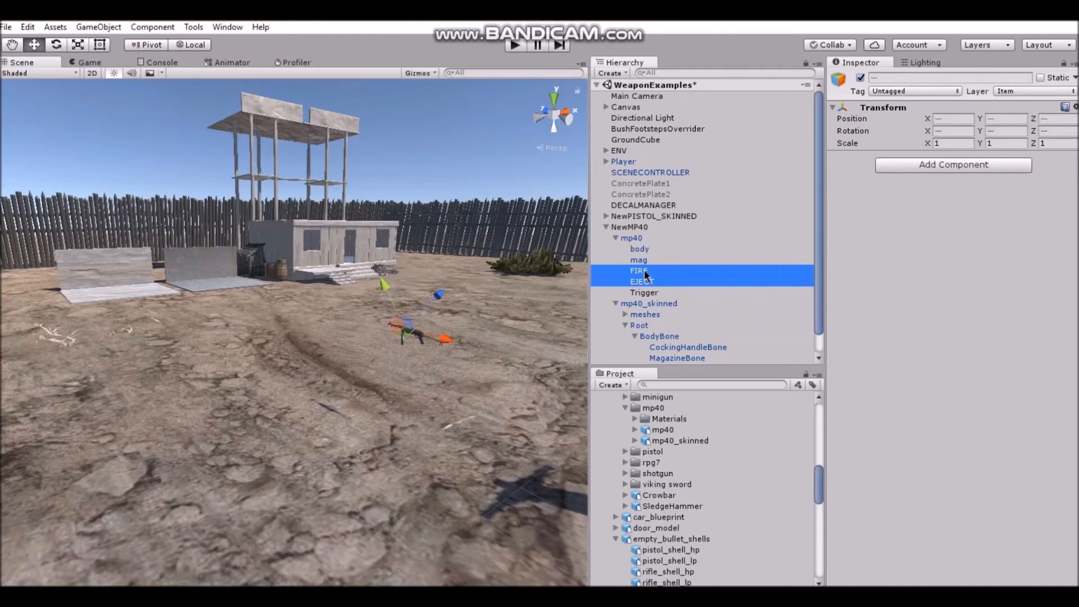
drag(639, 272, 657, 336)
- Move mp40_skinned out to the top level of the scene and delete NewMP40
click(643, 274)
drag(642, 277, 642, 213)
click(639, 326)
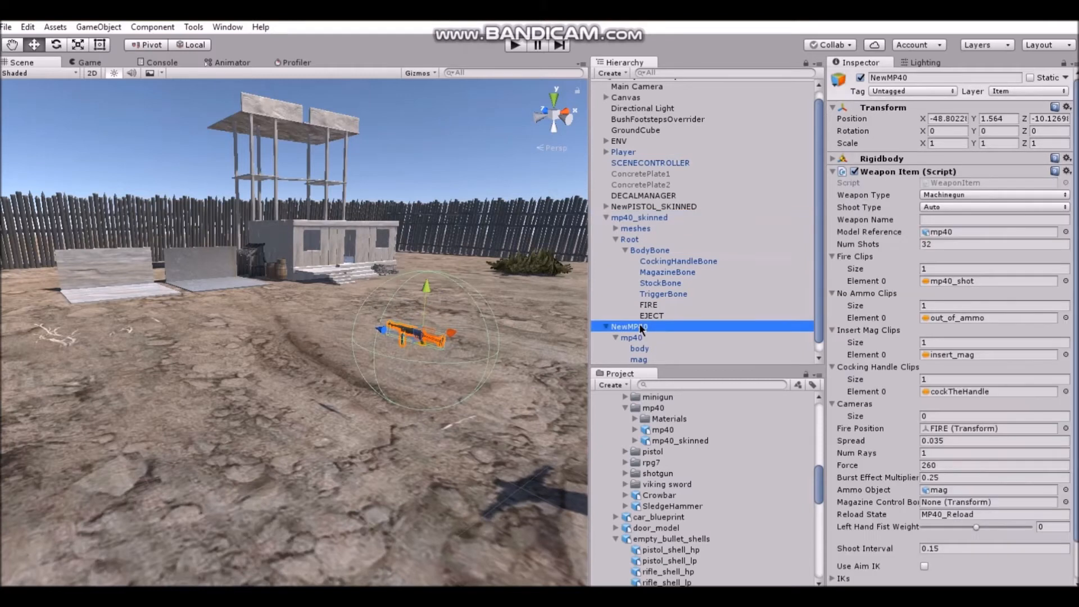
right_click(639, 324)
click(655, 396)
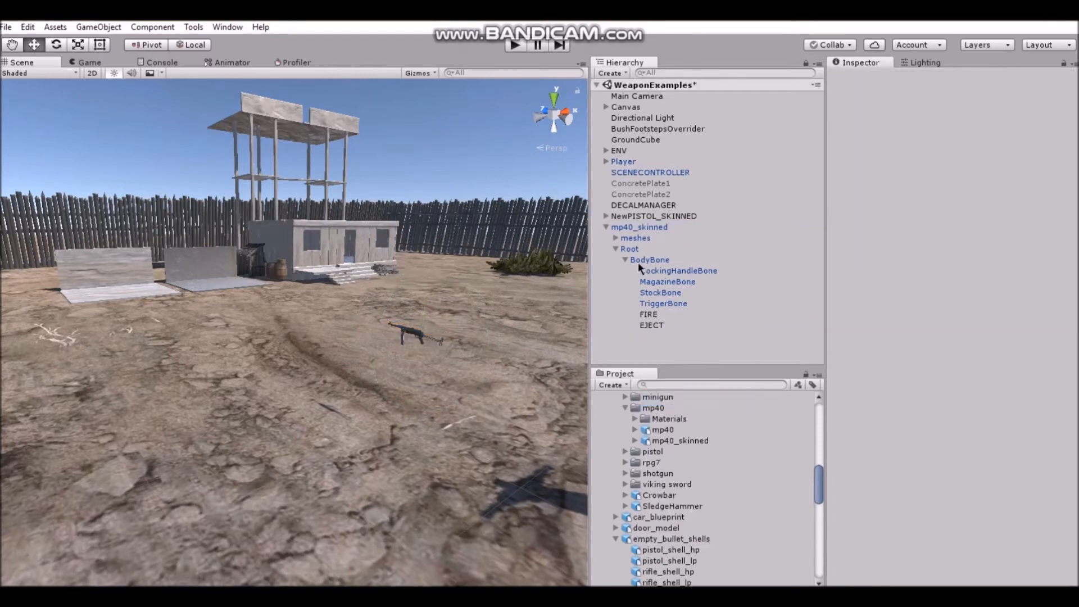
- Check the FIRE and EJECT points, open the WeaponCreator and assign mp40_skinned as weapon model with the name NewMP40_SKINNED
click(639, 227)
key(w)
right_drag(481, 321, 641, 301)
click(651, 316)
click(658, 329)
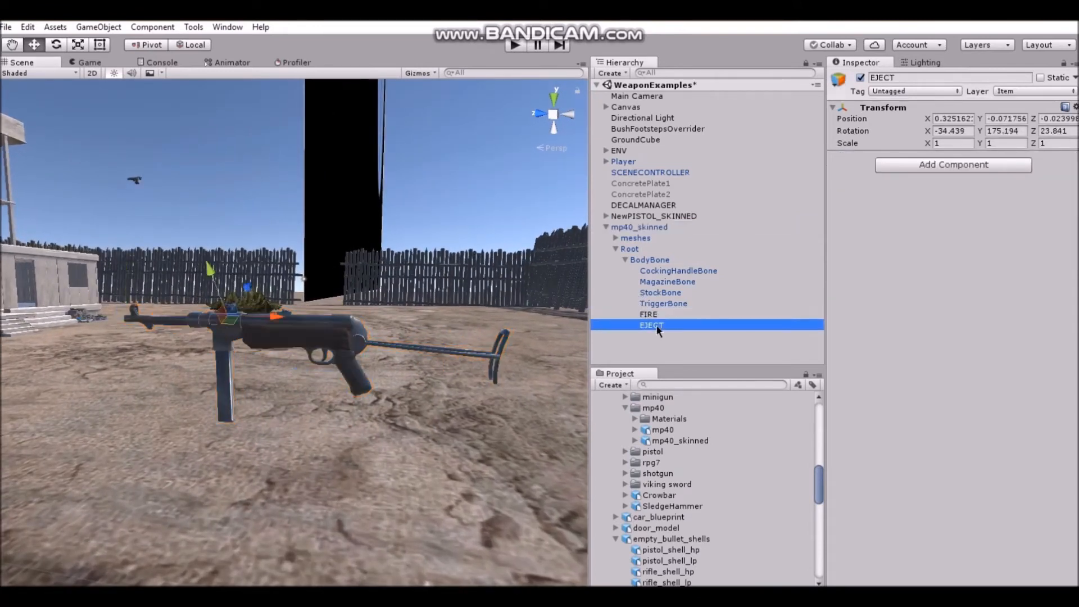
click(193, 27)
mouse_move(247, 42)
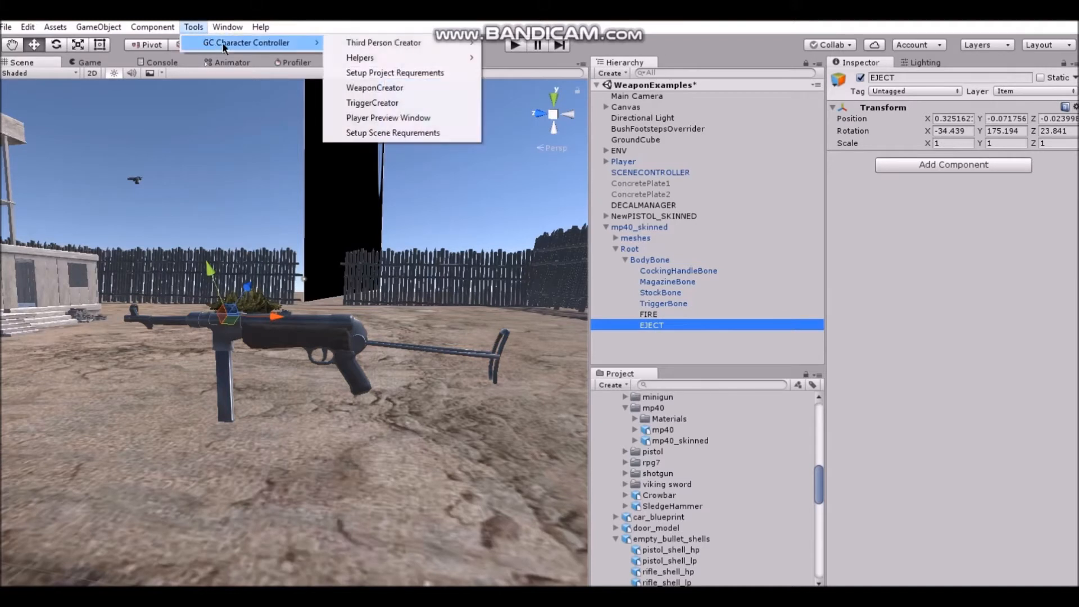
click(375, 88)
drag(638, 229, 160, 105)
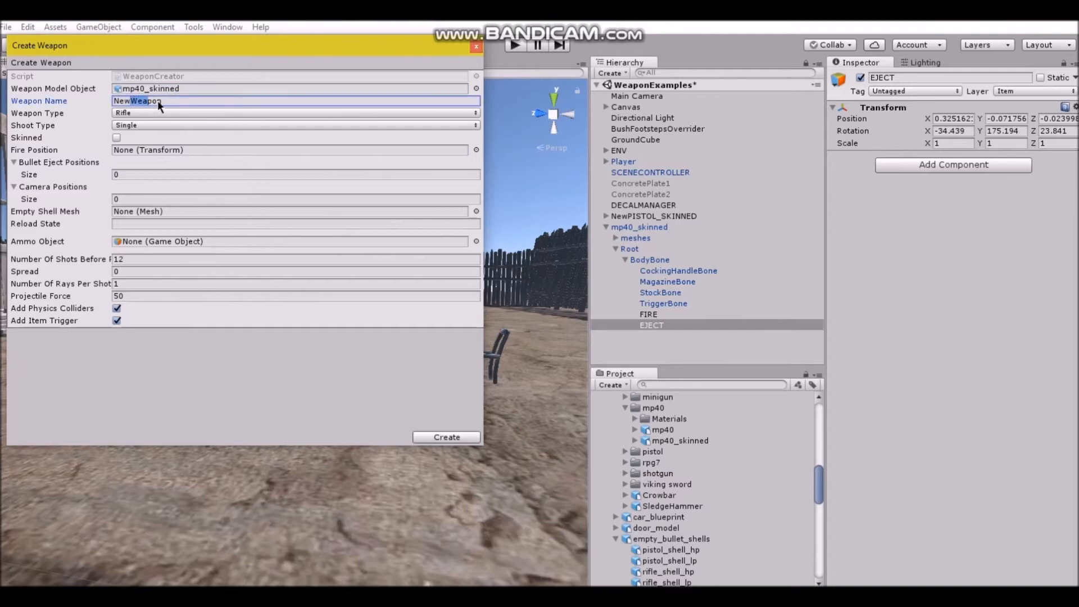
text(MP40_SKINNED)
- Set the weapon type to Machinegun and the shoot type to Auto, and mark the weapon as skinned
click(167, 113)
click(163, 156)
click(140, 126)
click(137, 167)
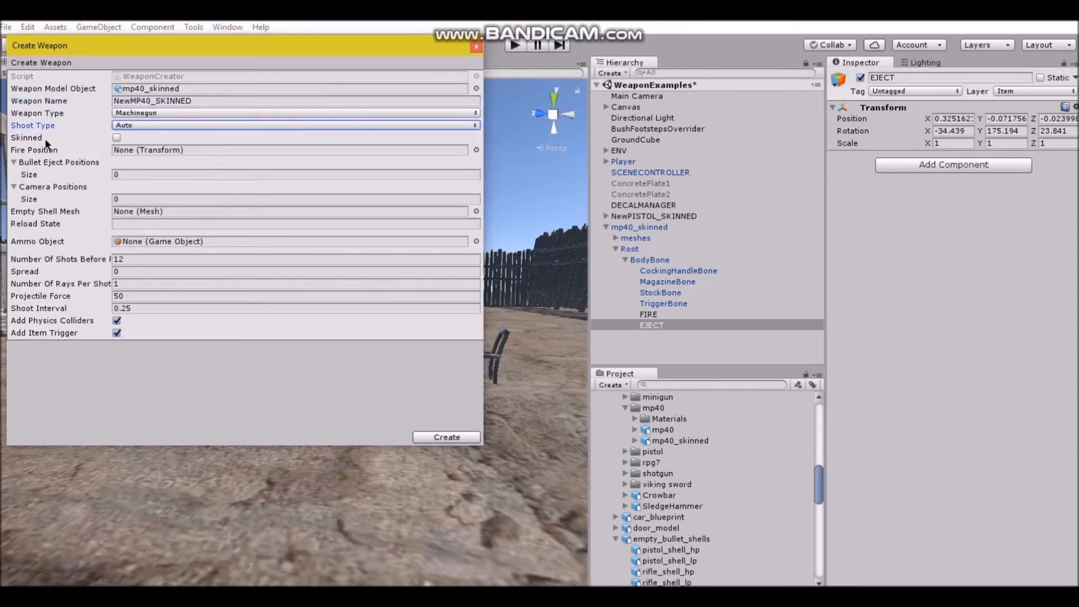
click(117, 139)
- Assign FIRE as the fire position, EJECT as the bullet eject position and pistol_shell_lp as the empty shell mesh
drag(649, 318, 151, 150)
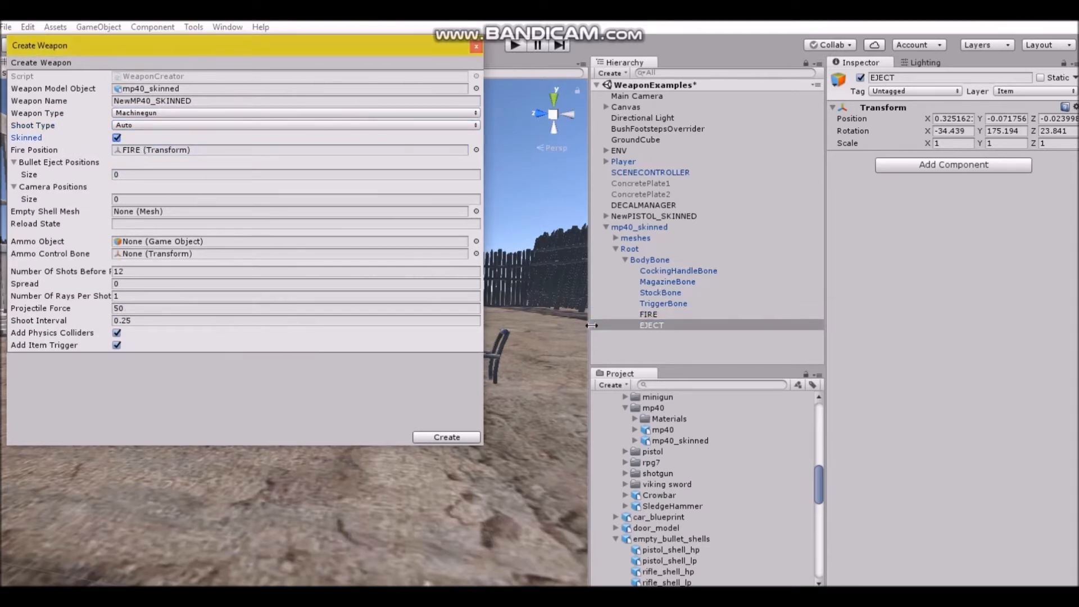
drag(653, 325, 50, 167)
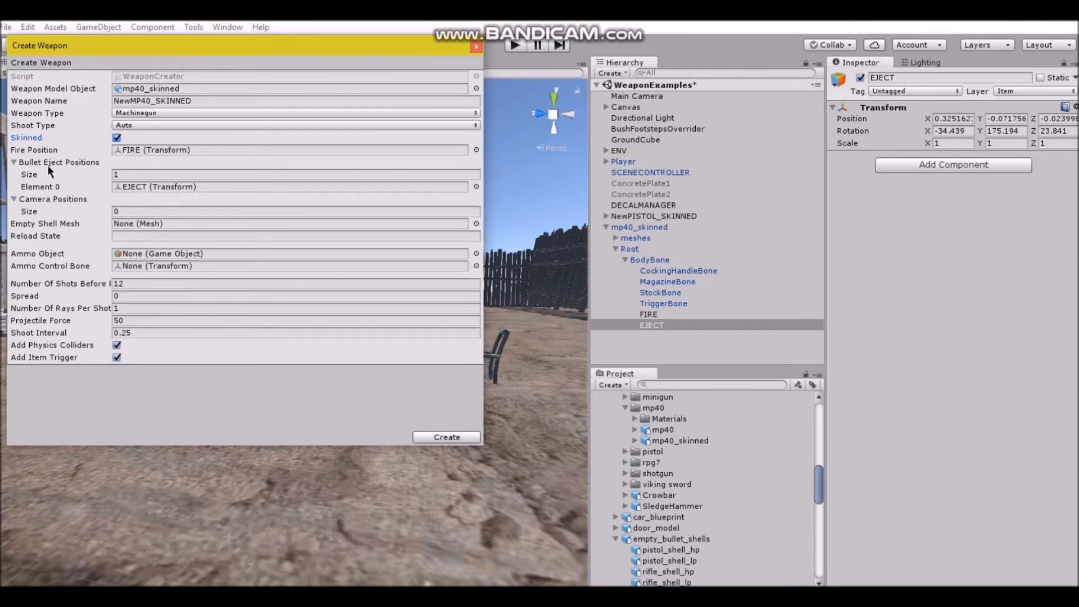
scroll(634, 484, down, 5)
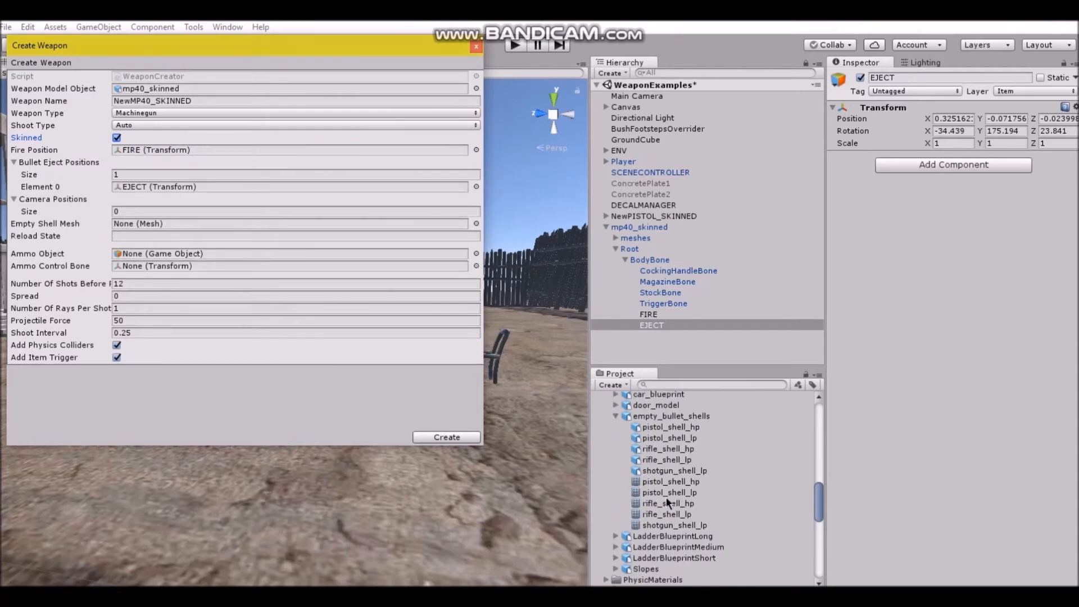
drag(669, 494, 138, 224)
- Set the reload state to MP40_Reload, the ammo object to mag and the ammo control bone to MagazineBone
right_click(135, 235)
click(150, 272)
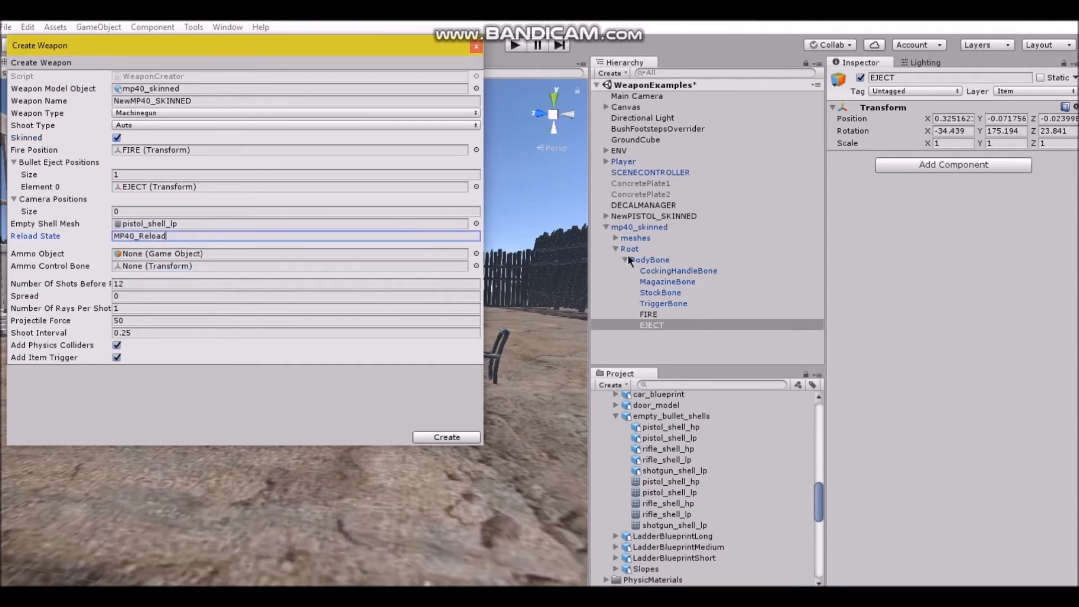
click(616, 238)
drag(639, 258, 130, 255)
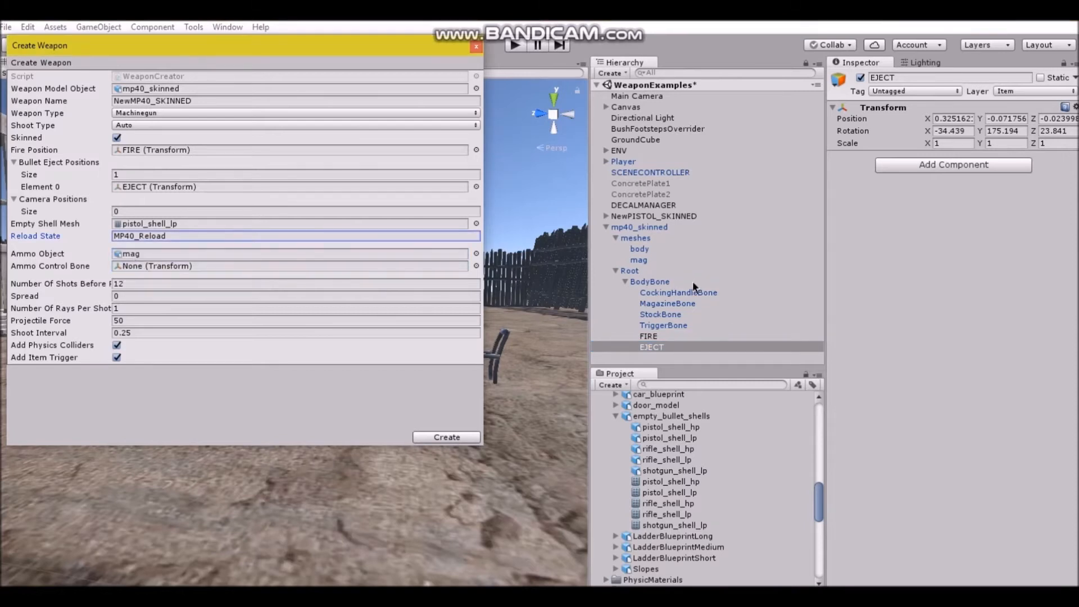
drag(673, 301, 158, 265)
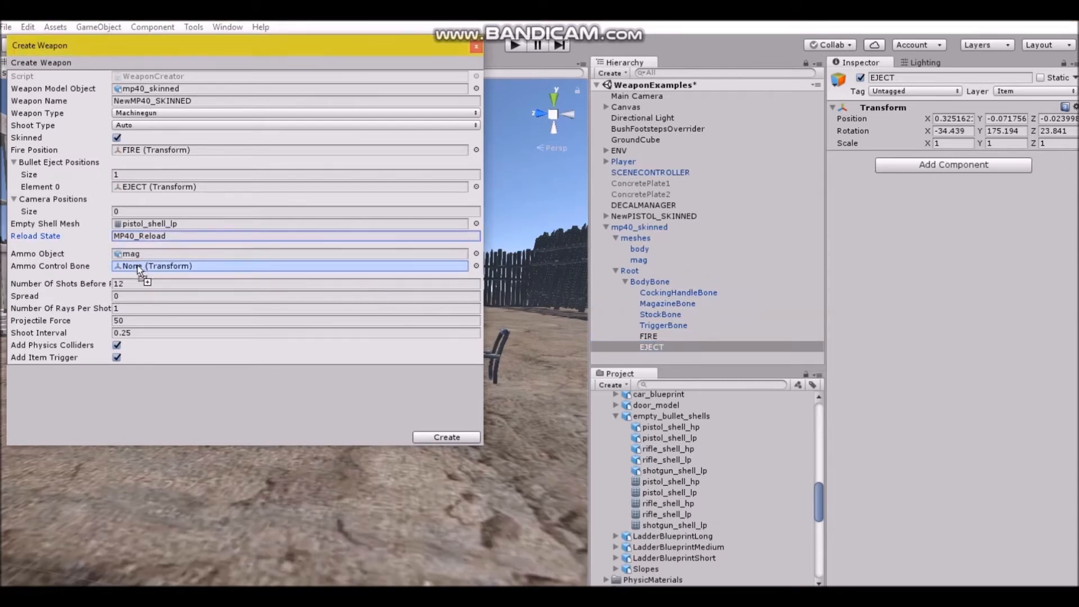
- Set the number of shots before reload to 32 and the spread to 0.04
click(133, 285)
text(21)
key(Return)
click(96, 300)
text(0.13)
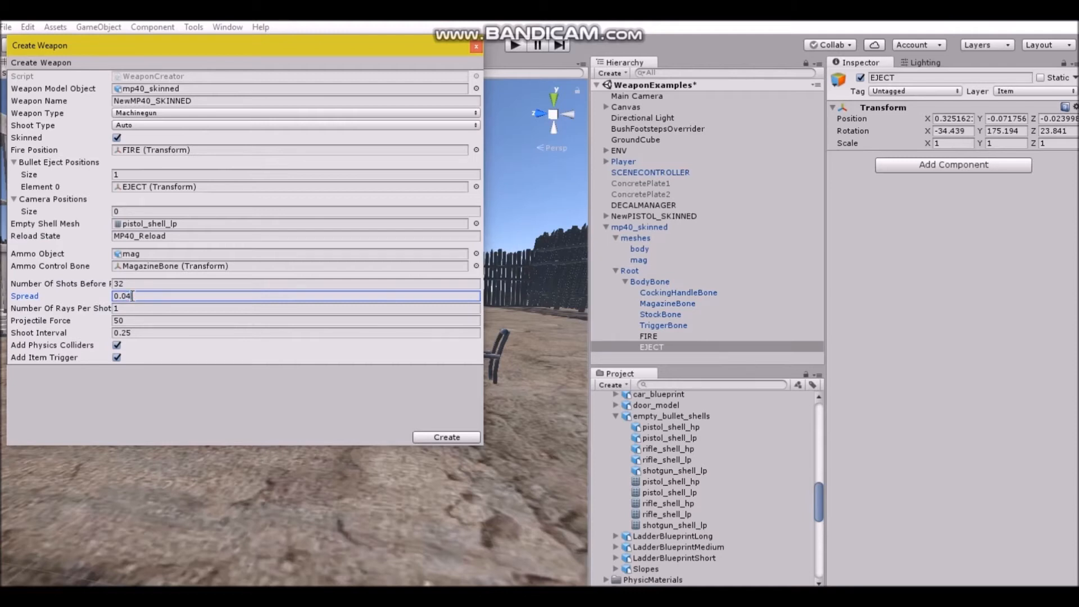
- Set the projectile force to 260 and the shoot interval to 0.15, and create the weapon
click(134, 320)
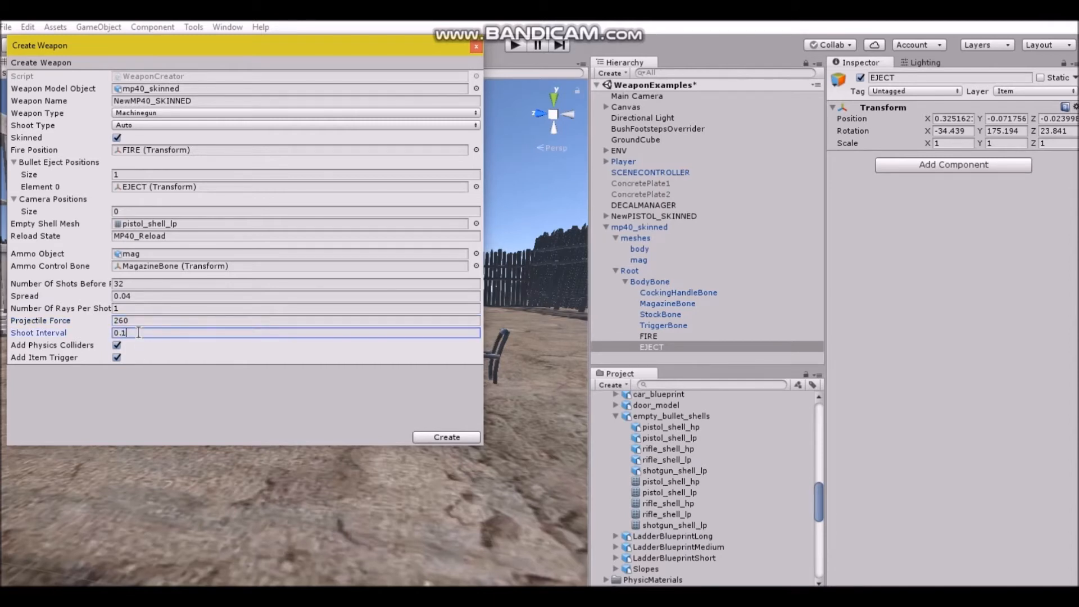
click(448, 442)
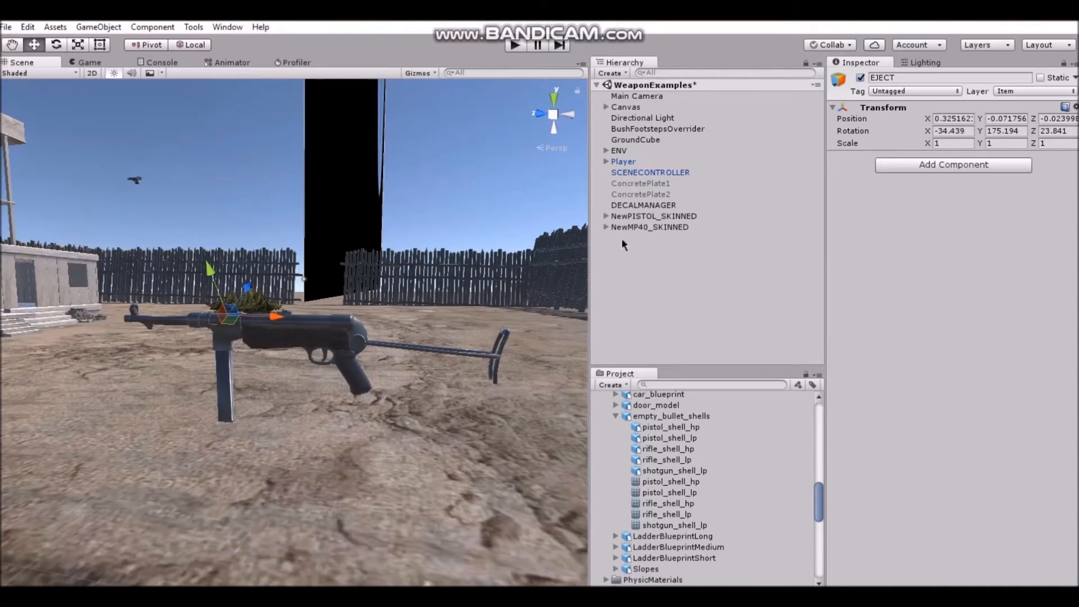
- Assign mp40_shot as the fire clip in the Weapon Item component of NewMP40_SKINNED
click(606, 227)
click(628, 227)
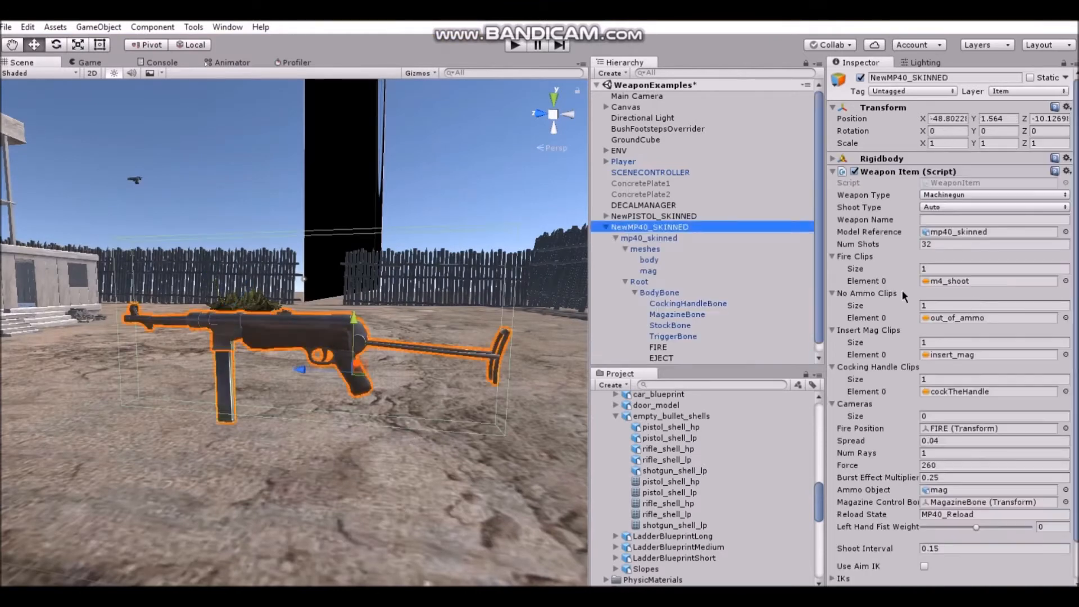
scroll(649, 433, up, 10)
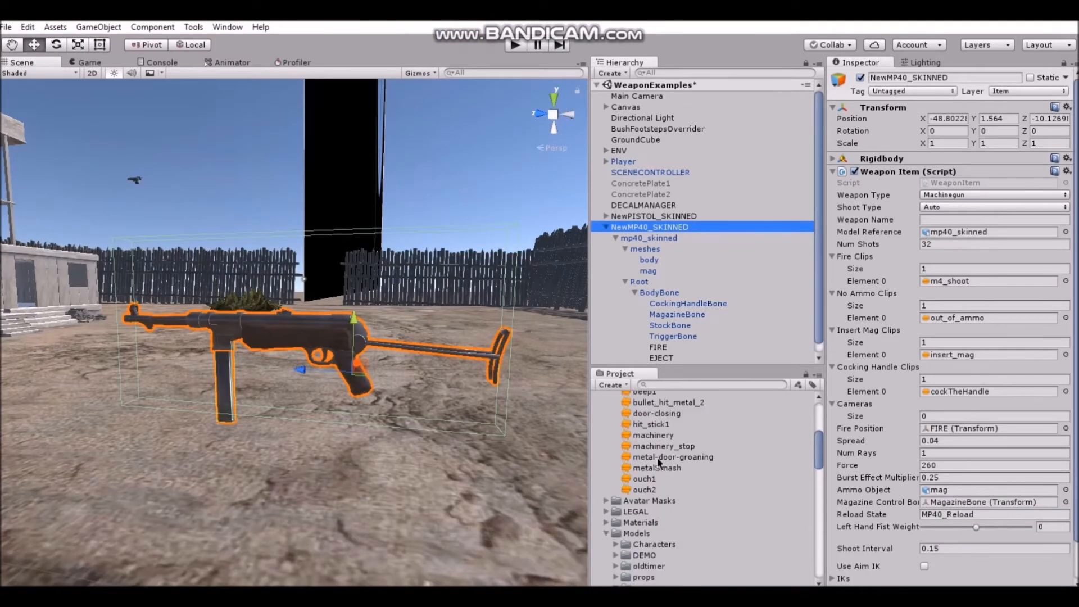
drag(653, 462, 958, 284)
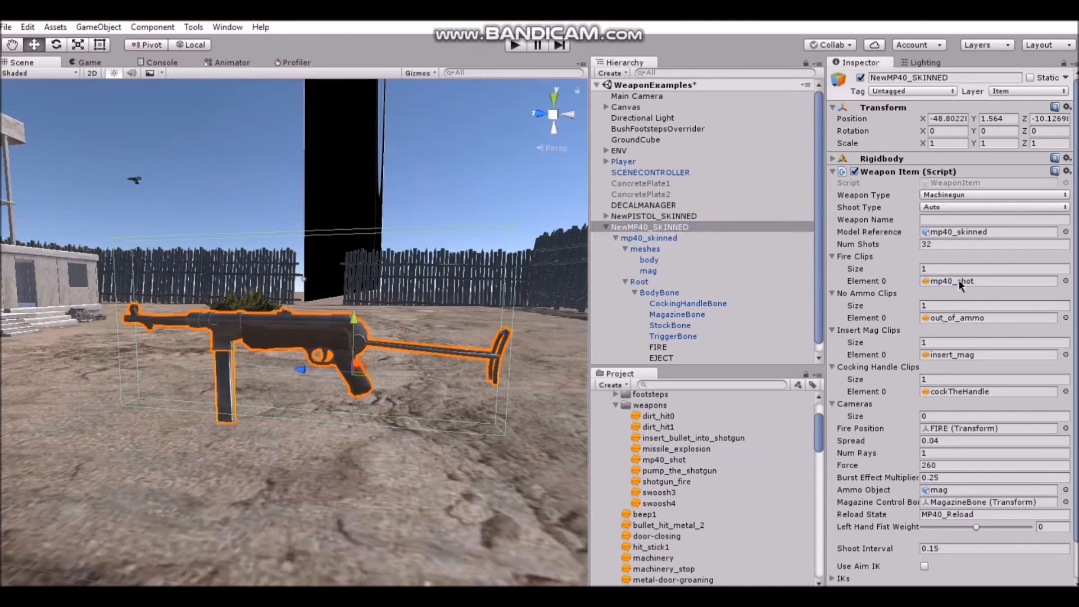
click(880, 171)
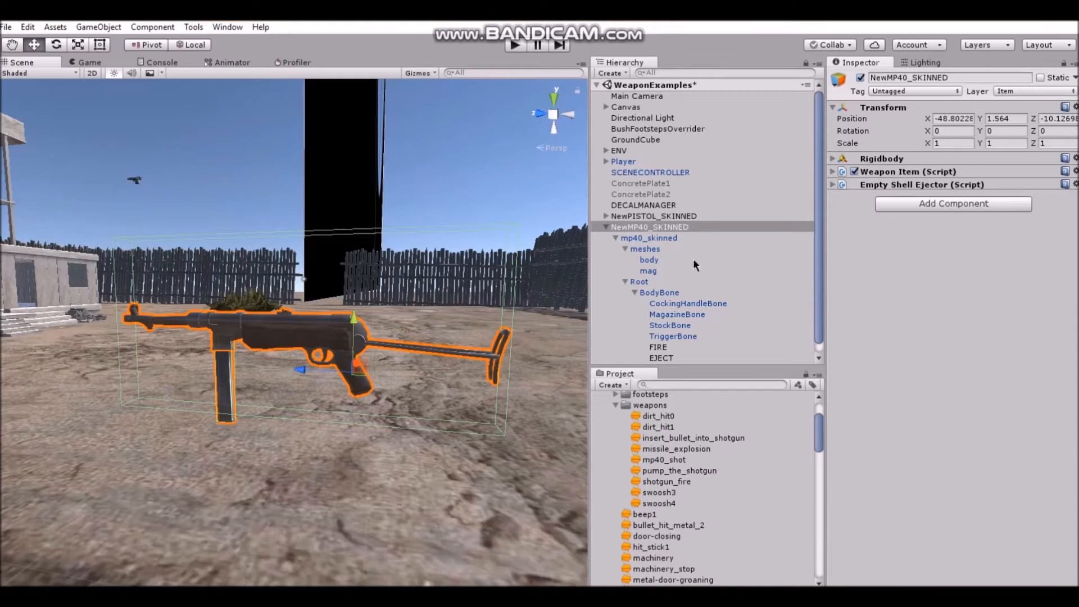
- Transfer the Animator component from mp40_skinned to its parent NewMP40_SKINNED, removing it from mp40_skinned
click(666, 238)
right_click(896, 173)
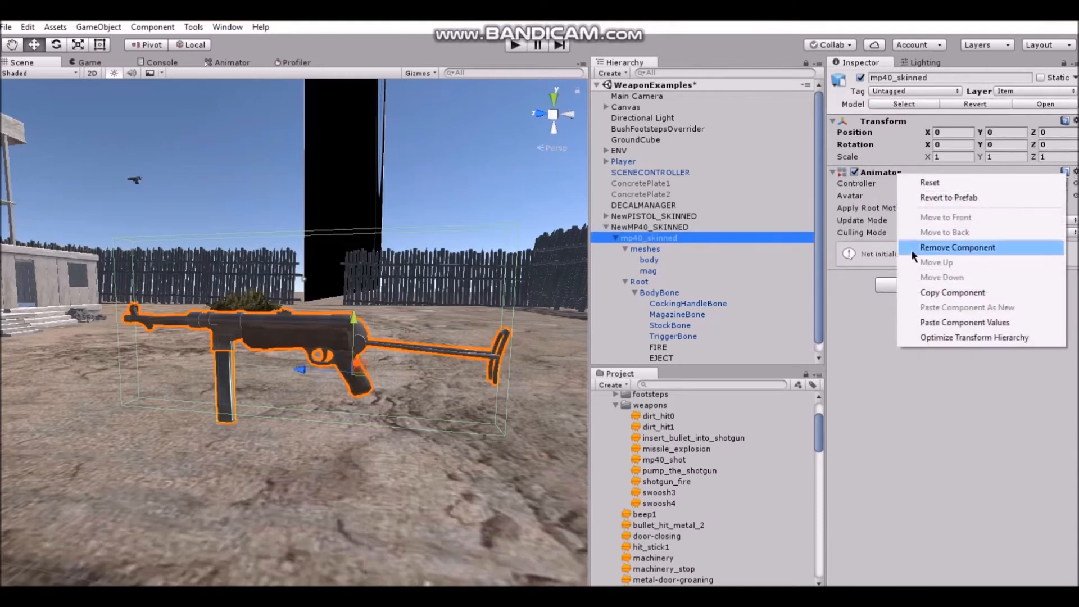
click(927, 293)
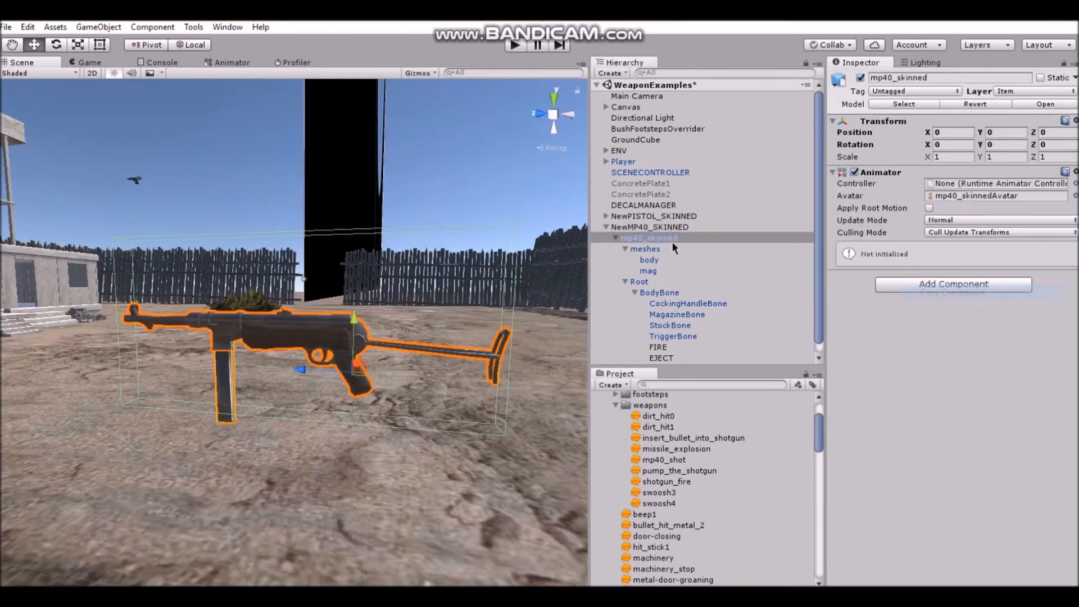
key(ctrl+z)
right_click(889, 160)
click(910, 278)
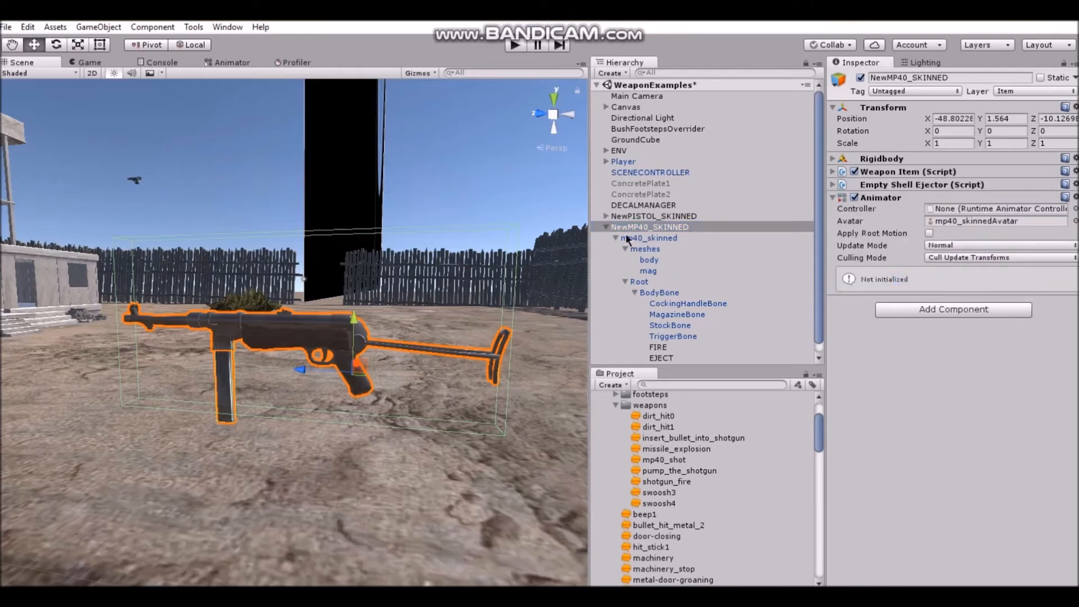
click(643, 238)
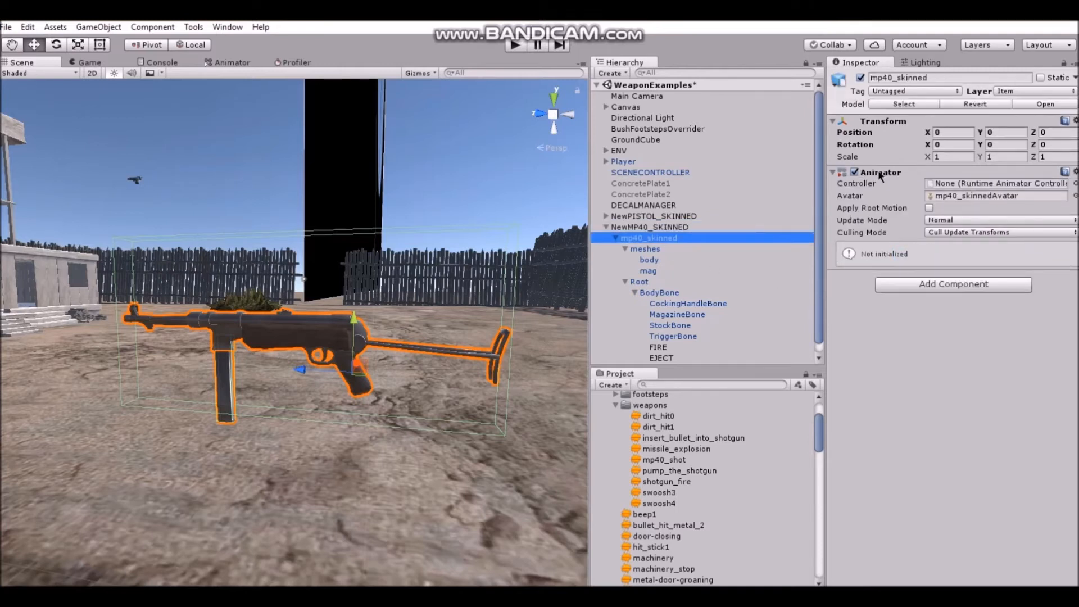
right_click(880, 172)
click(907, 243)
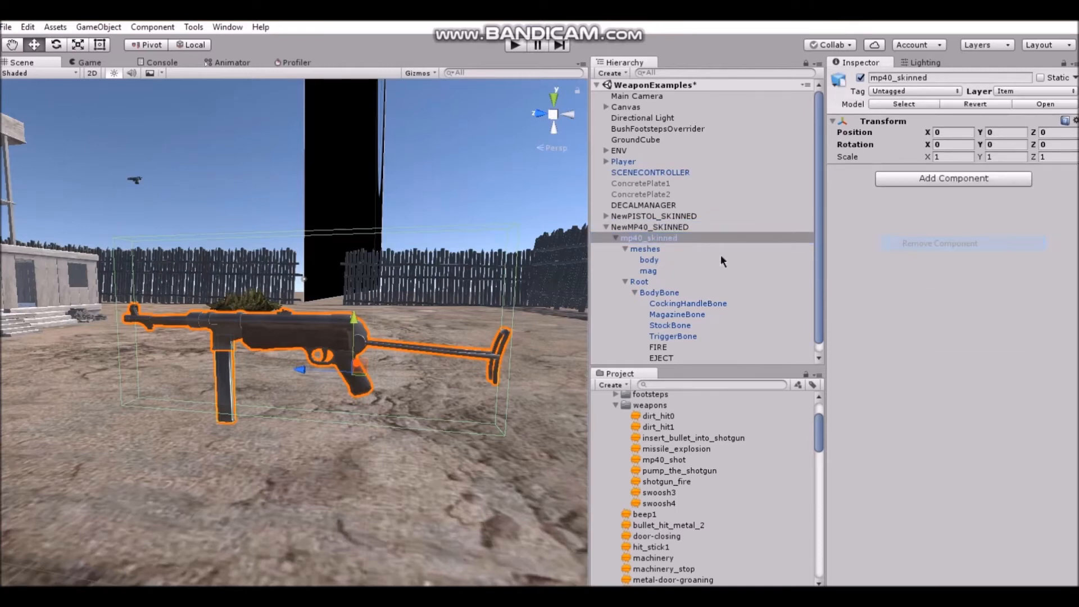
- Assign the MP40 animator as the controller of the Animator on NewMP40_SKINNED
click(638, 226)
scroll(725, 455, up, 5)
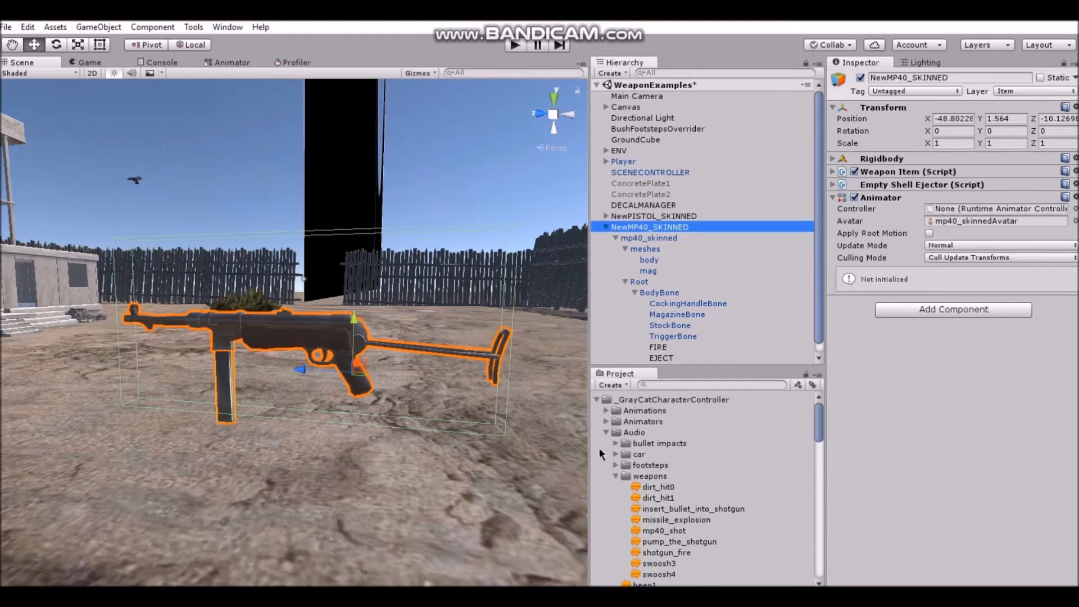
click(606, 422)
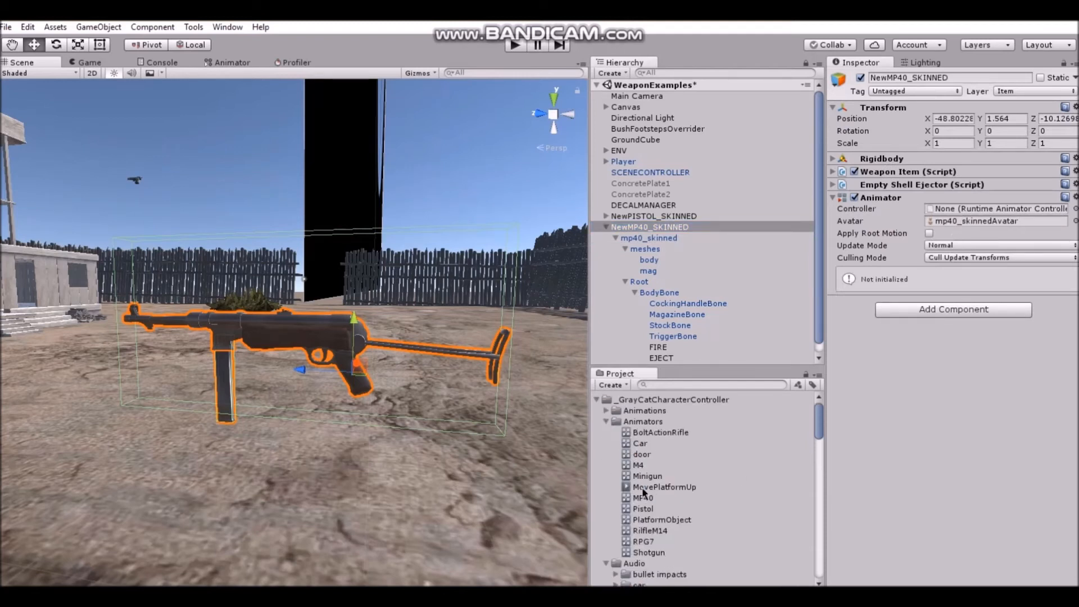
drag(643, 498, 978, 212)
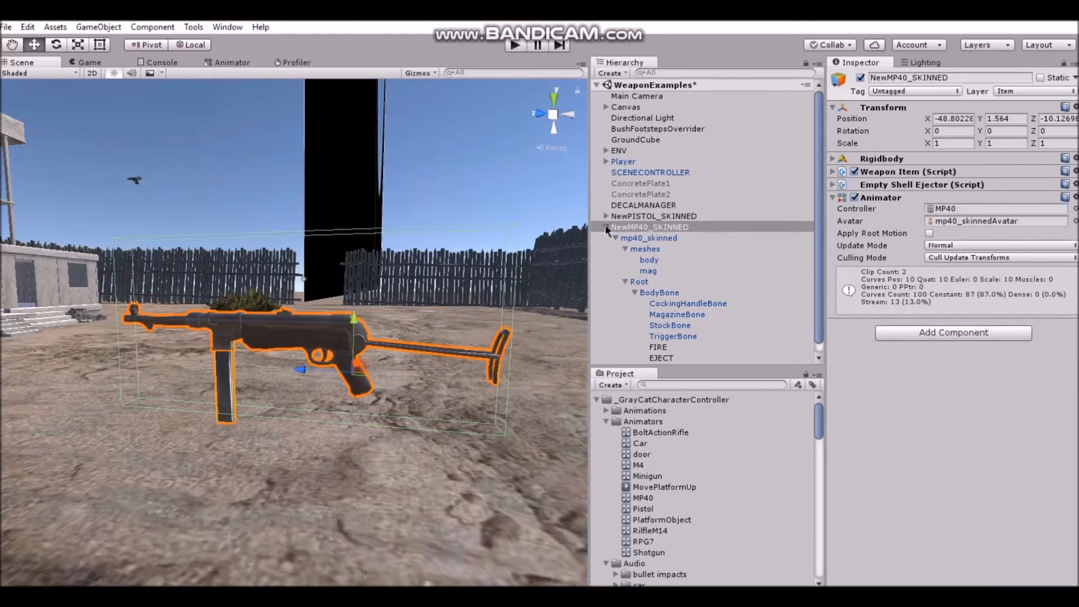
- Add a camera under BodyBone and set its near clipping plane to 0.01
scroll(617, 241, down, 1)
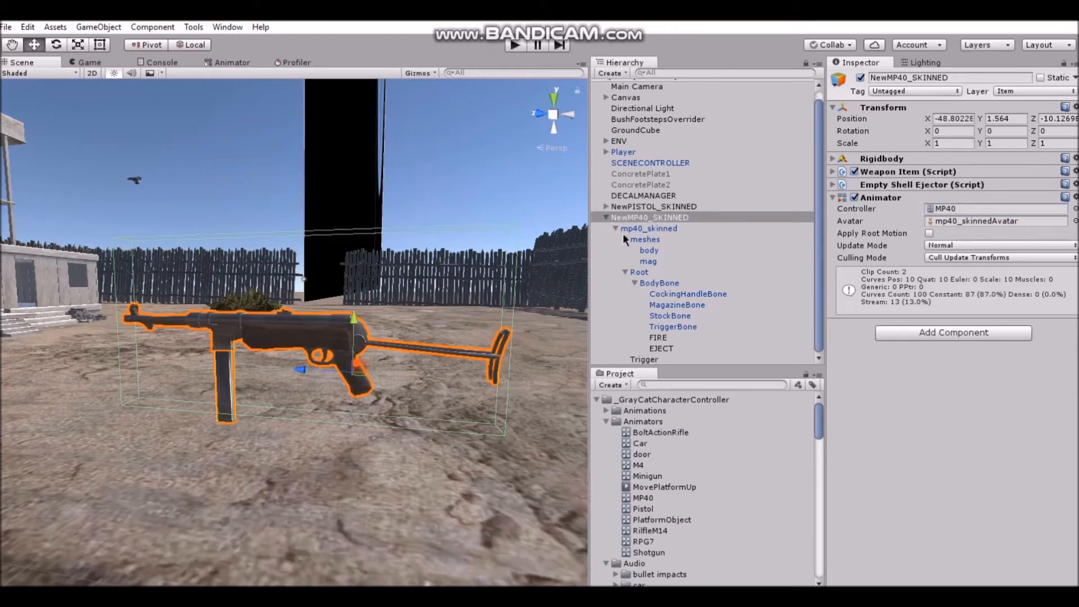
click(670, 280)
right_click(670, 280)
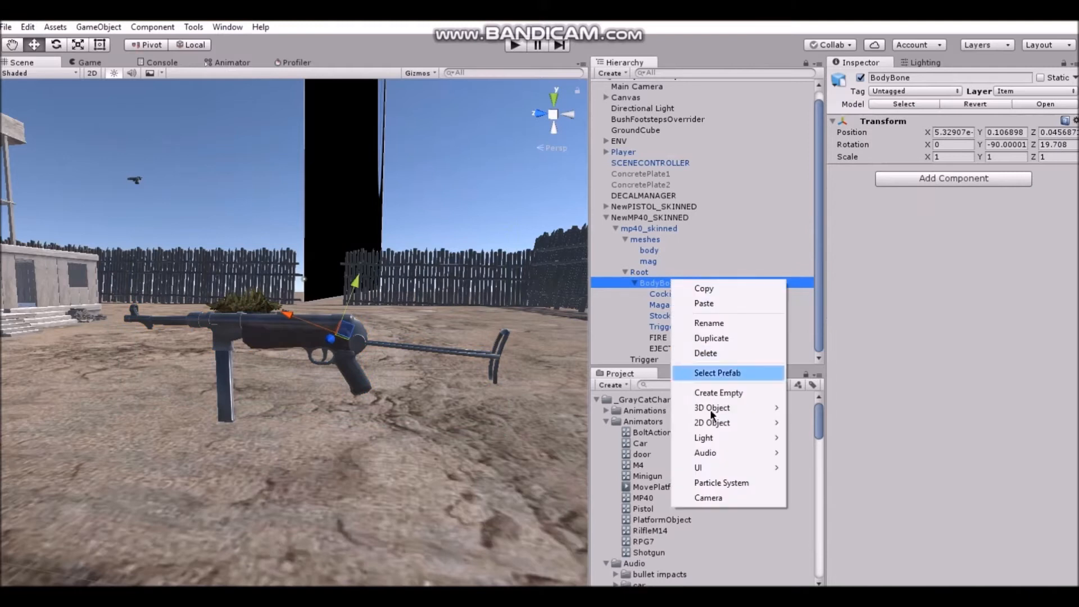
click(709, 498)
drag(925, 238, 845, 236)
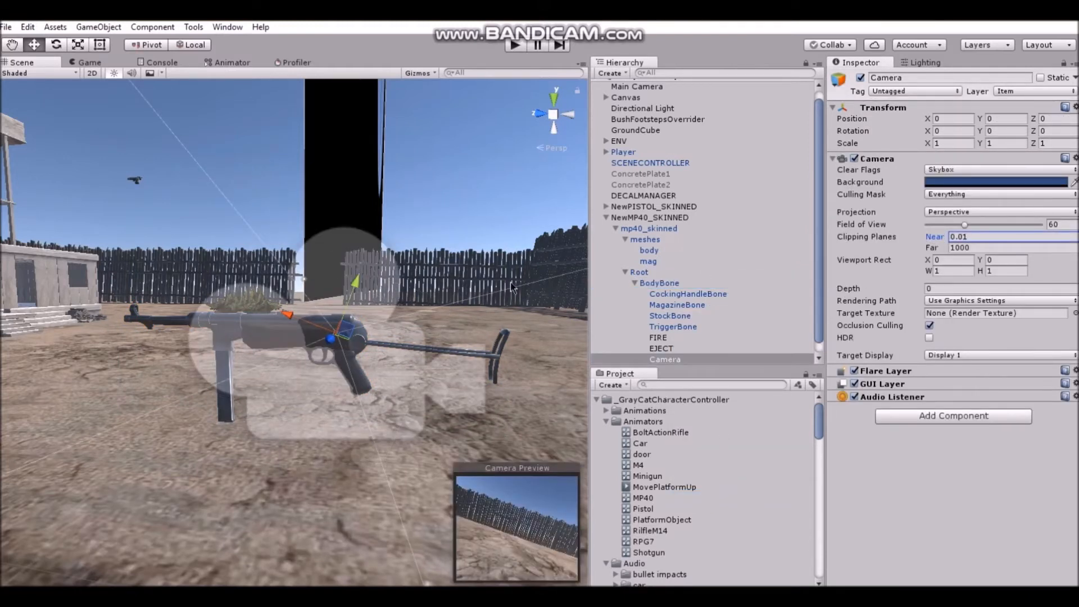
- Make the camera a direct child of NewMP40_SKINNED and reset its transform
drag(654, 363, 649, 217)
click(1075, 107)
click(1009, 118)
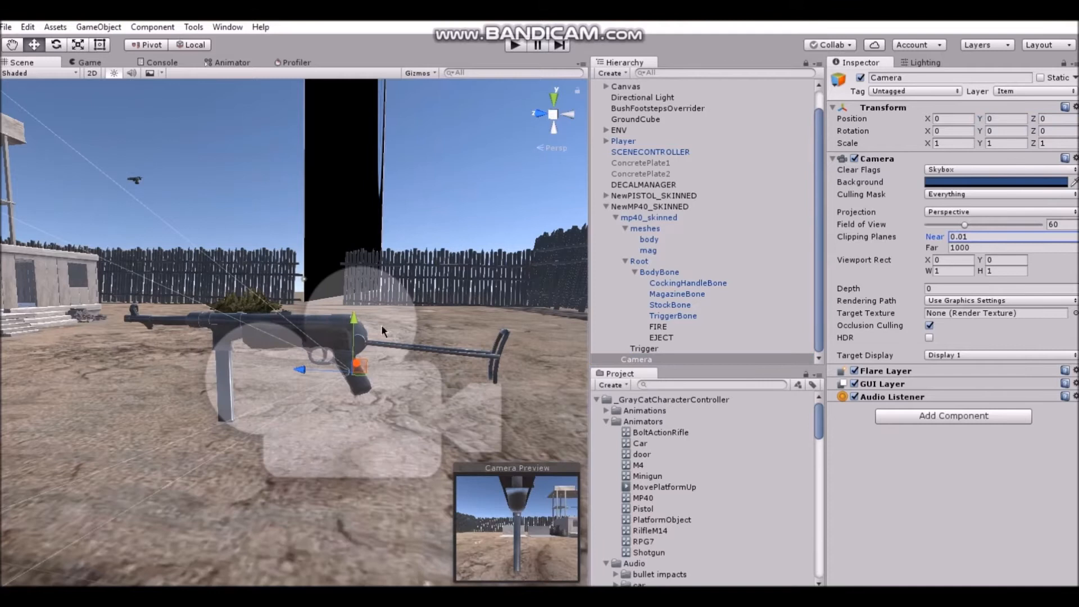
- Position the camera behind the gun's sight at Y 0.178 and Z about -0.225, and make it a child of Root
drag(355, 319, 370, 262)
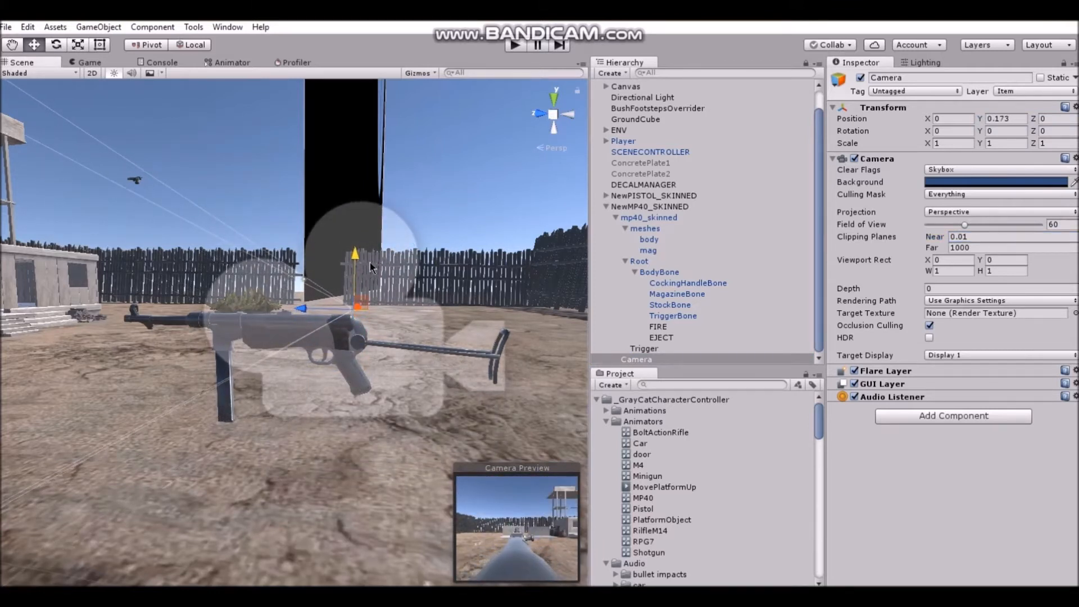
drag(310, 309, 364, 307)
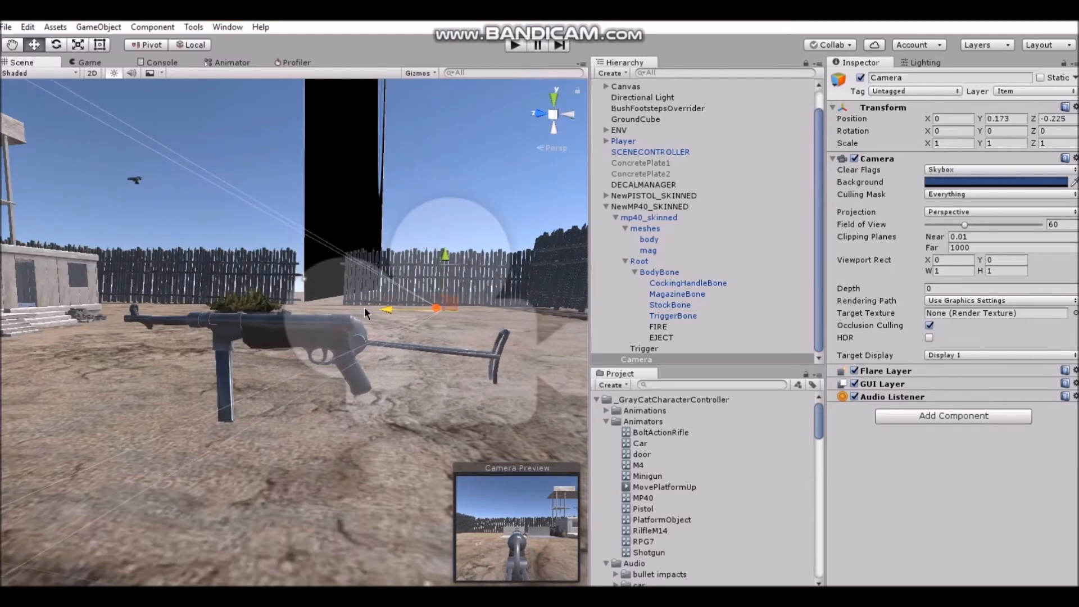
click(89, 61)
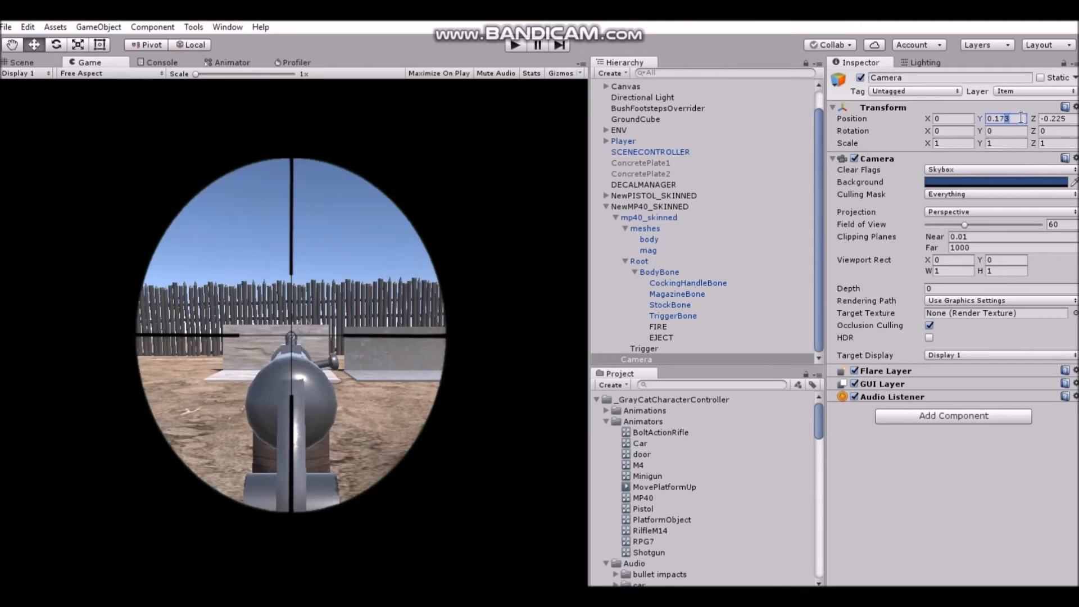
key(BackSpace)
text(8)
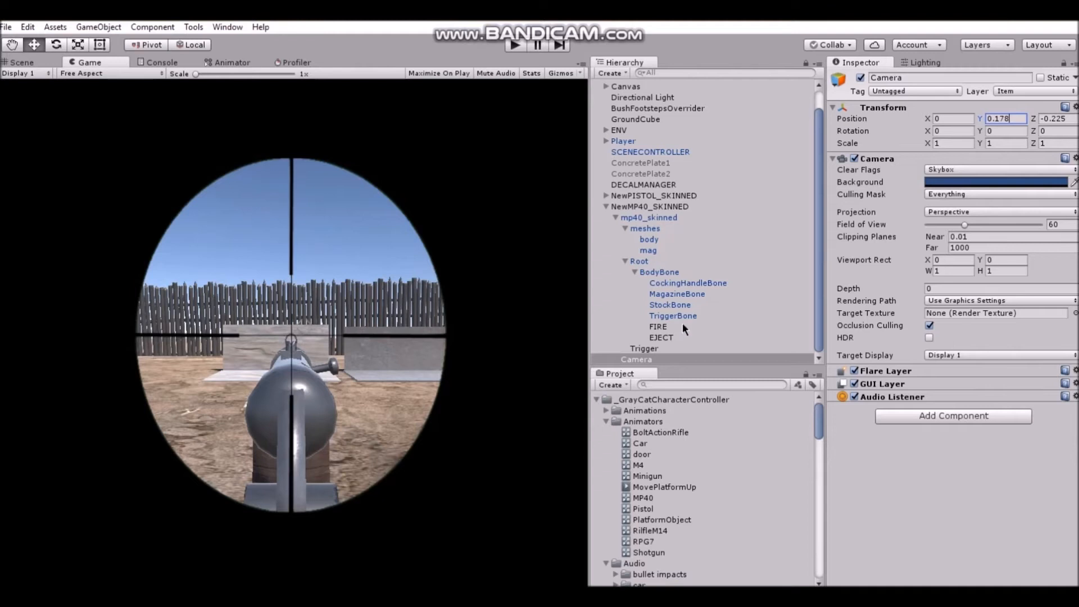
drag(637, 360, 666, 275)
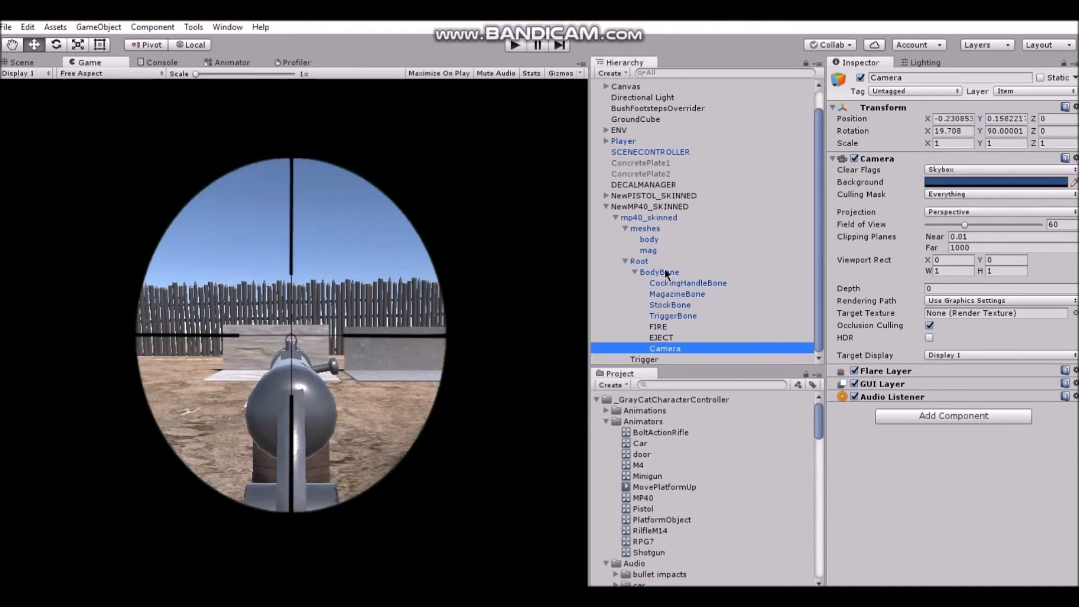
drag(673, 352, 646, 260)
- Create an empty object named BackCam at the camera's position and parent it to BodyBone
right_click(674, 353)
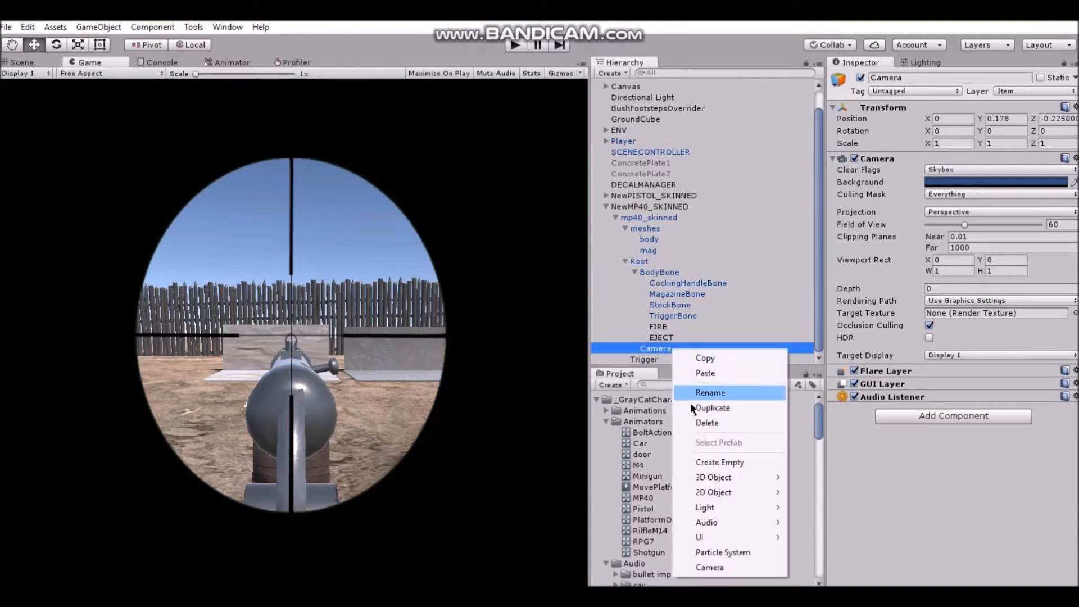
click(697, 460)
right_click(683, 358)
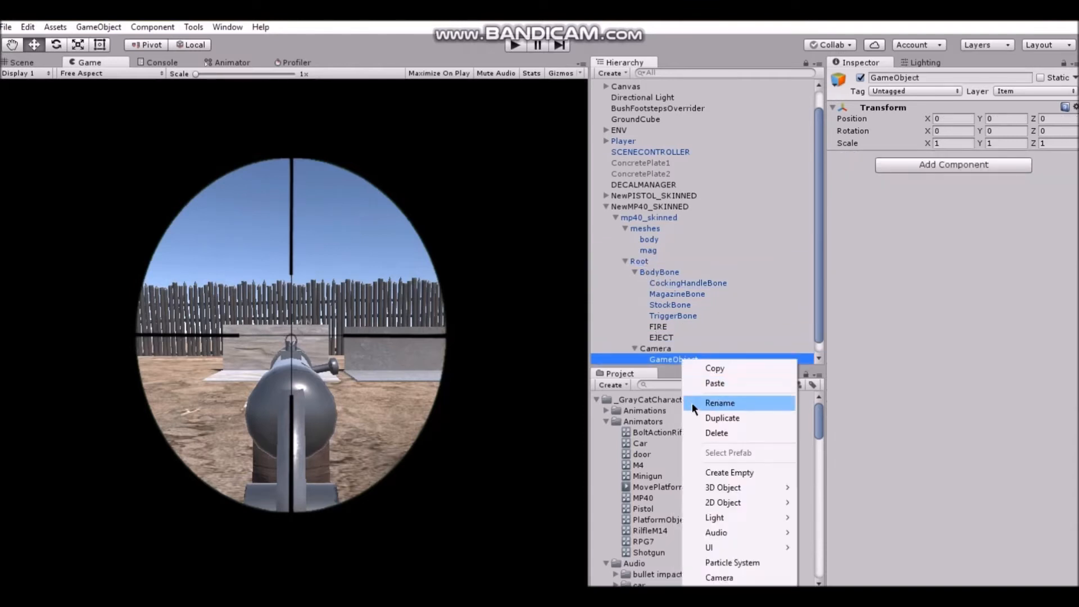
click(692, 402)
text(BackCam)
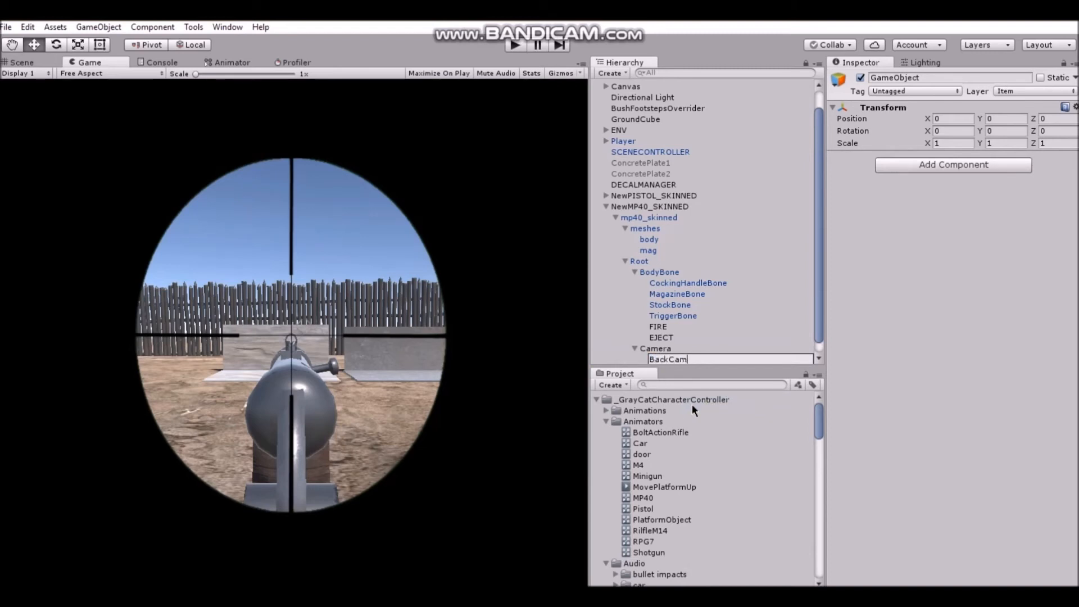
key(Return)
drag(660, 359, 667, 274)
- Move the camera forward to the sight at Z 0.12 and Y 0.172
click(660, 359)
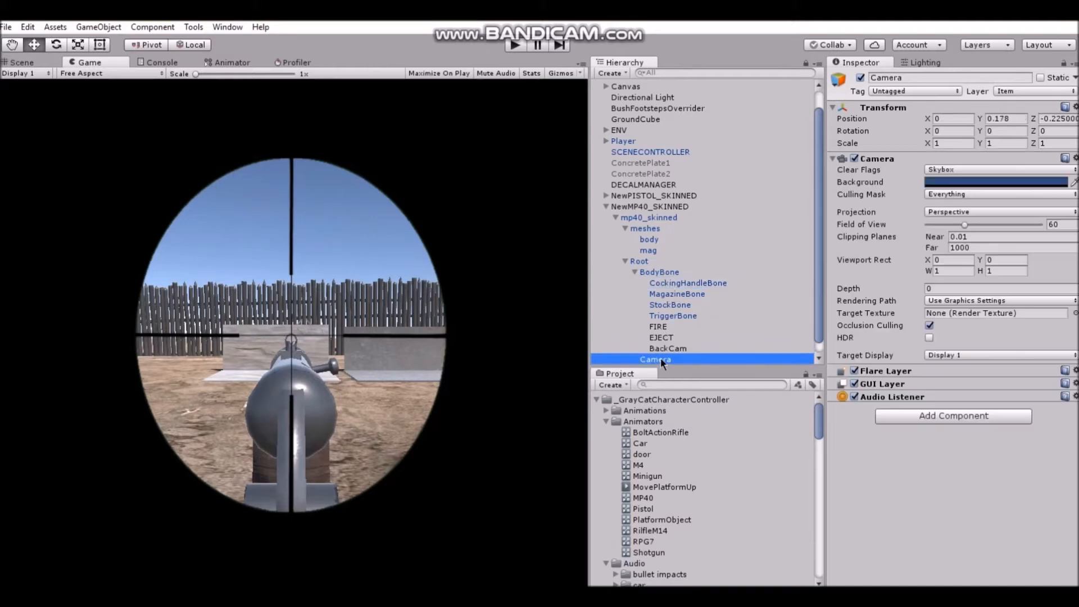
drag(1033, 117, 1038, 114)
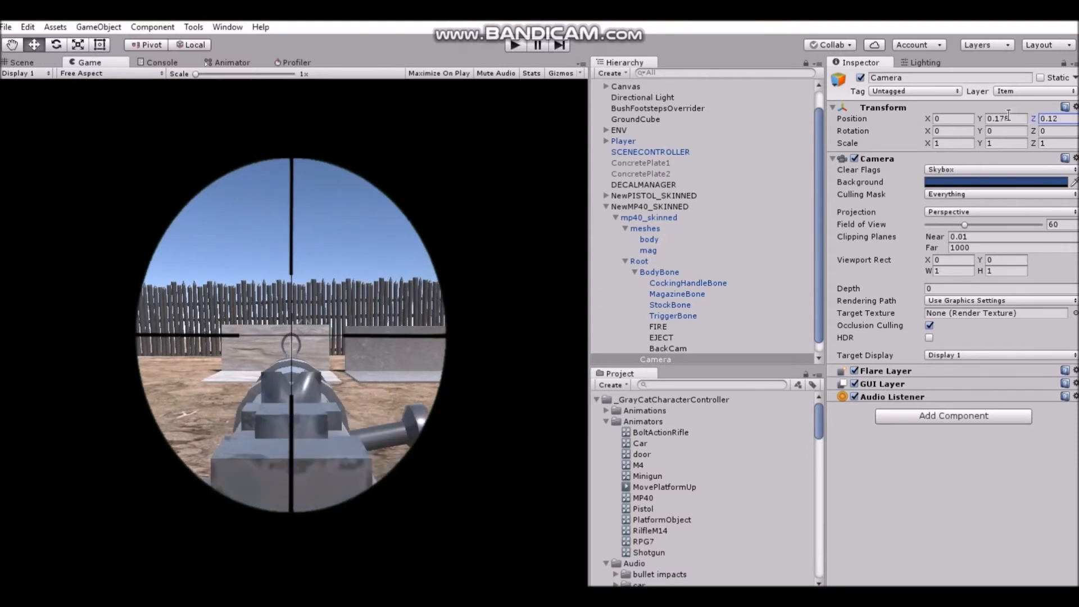
key(BackSpace)
text(5)
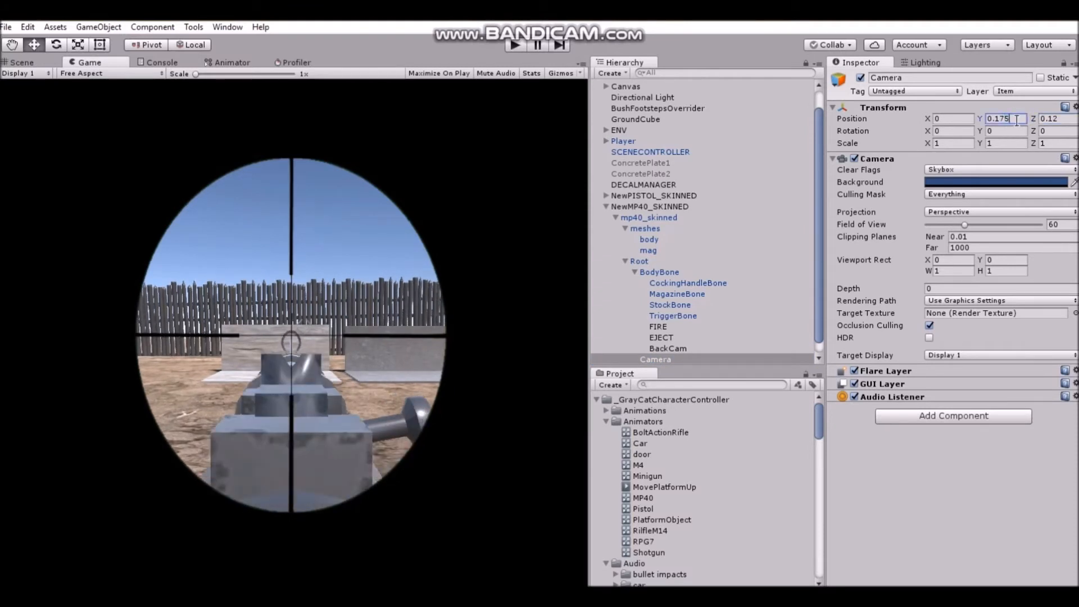
key(BackSpace)
text(3)
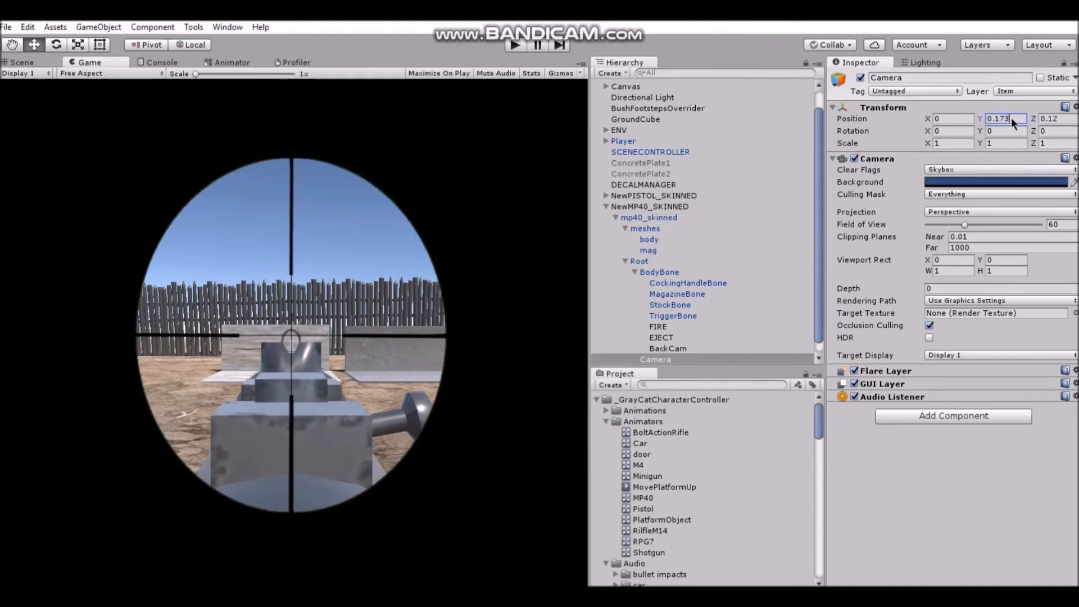
key(BackSpace)
text(2)
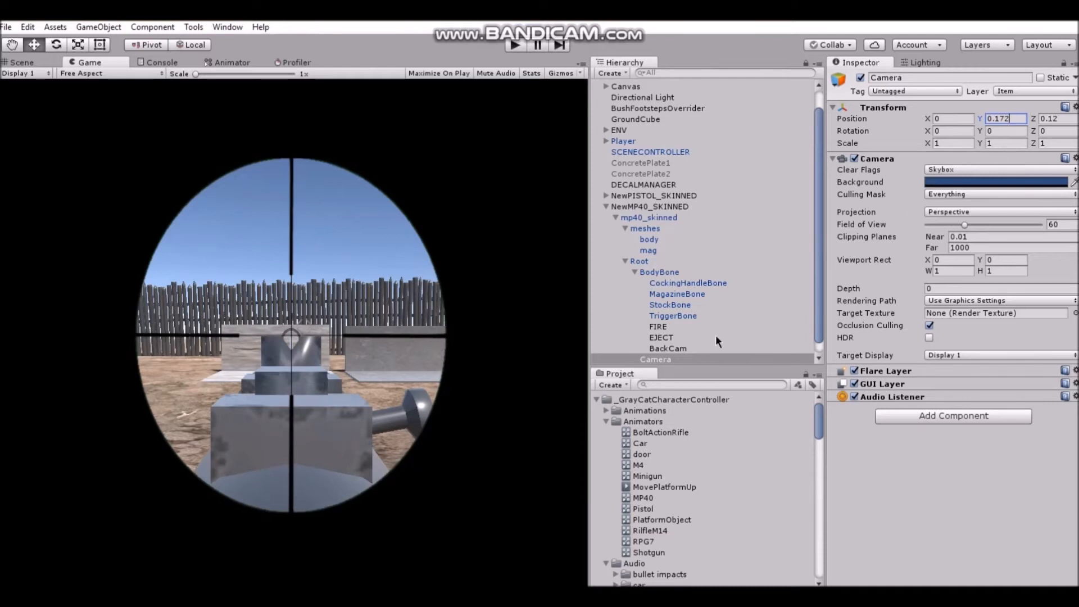
- Create an empty object named AimCam at the camera's position and parent it to BodyBone
right_click(681, 359)
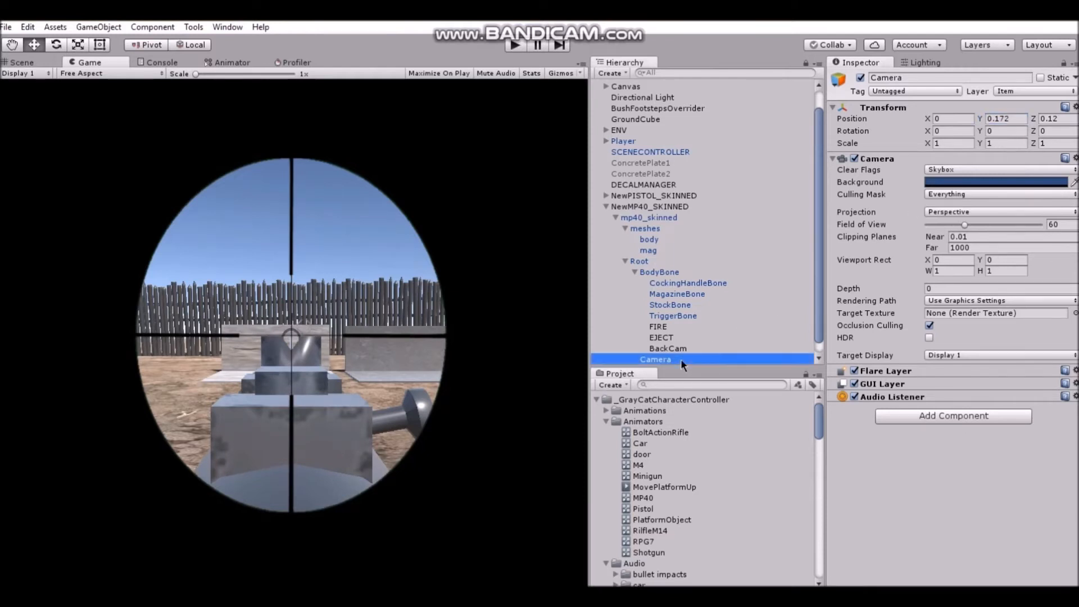
click(725, 473)
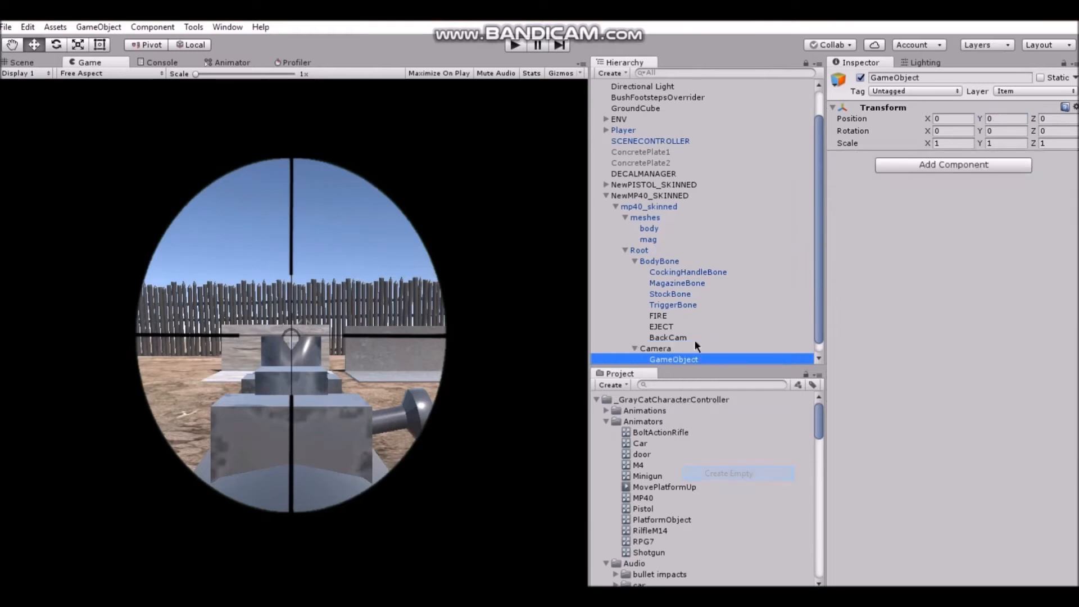
right_click(694, 346)
click(700, 392)
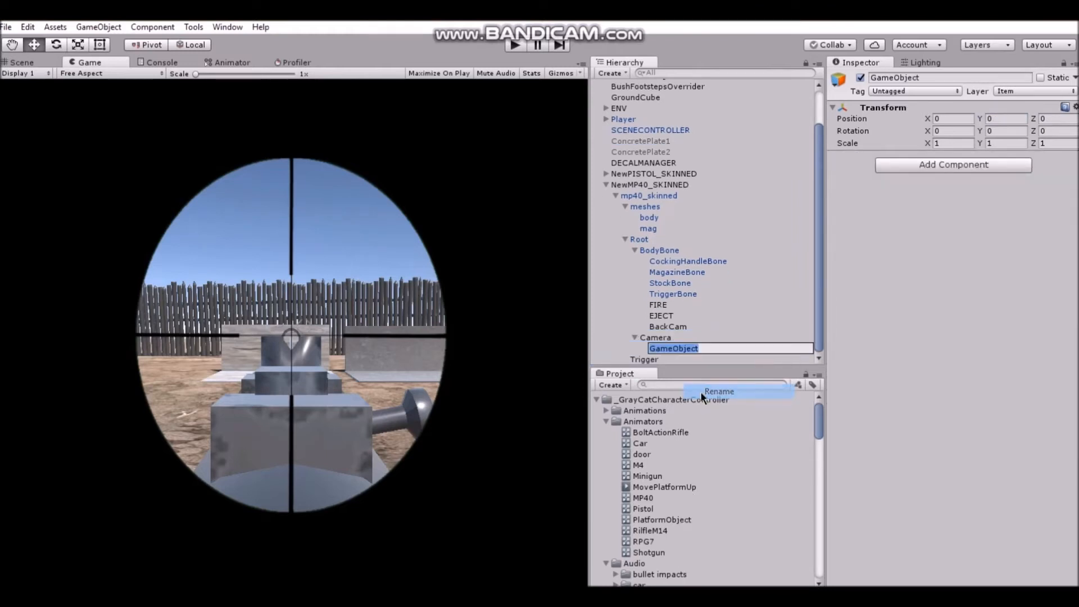
text(AimCam)
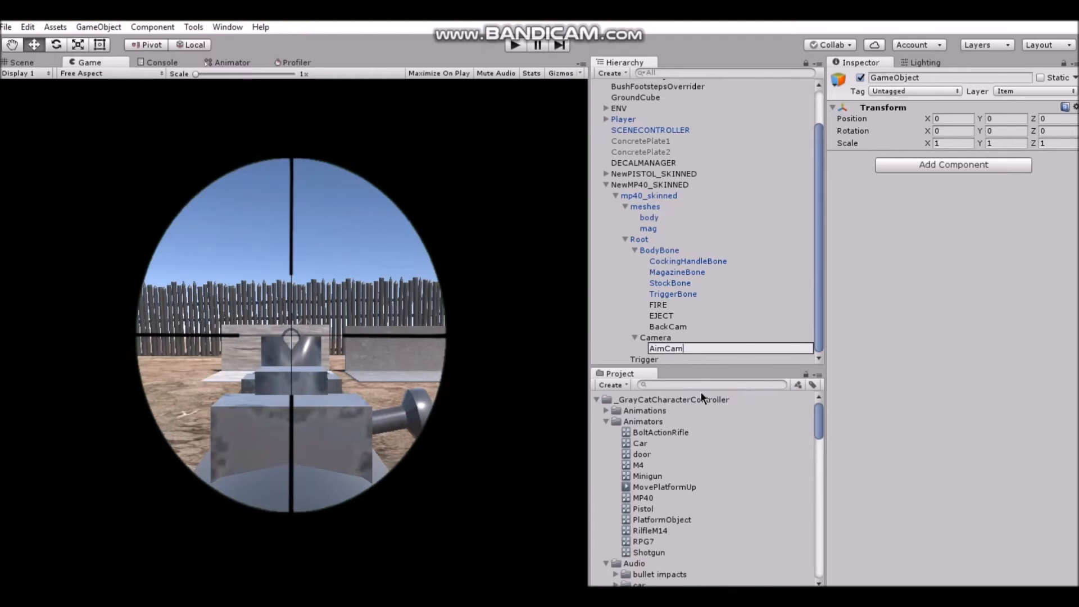
key(Return)
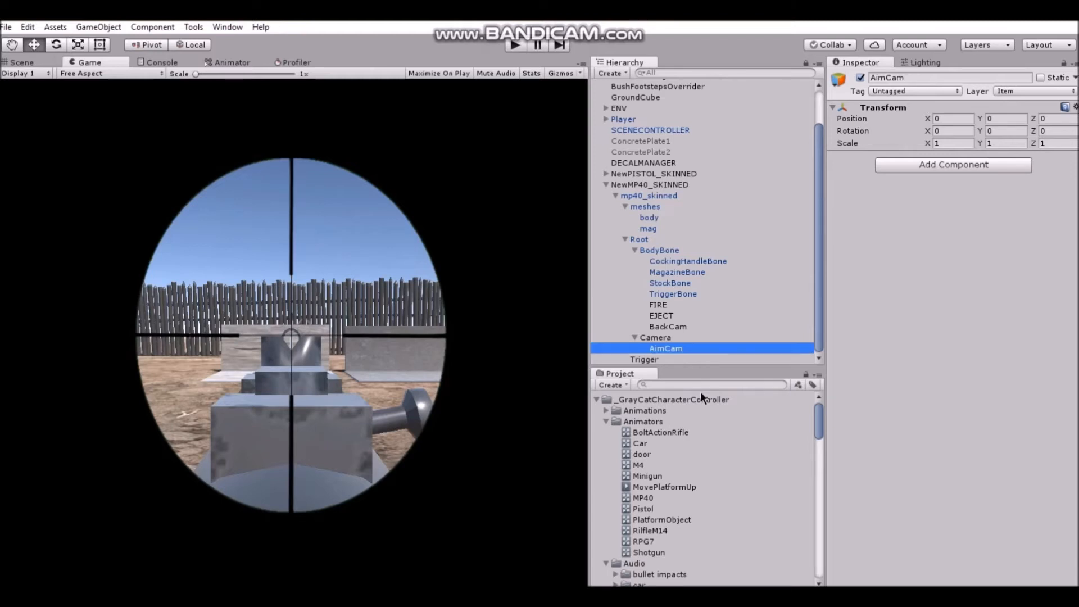
drag(667, 349, 670, 271)
- Move the camera beside the gun to about X -0.197, Y 0.145 and Z 0.079
click(657, 349)
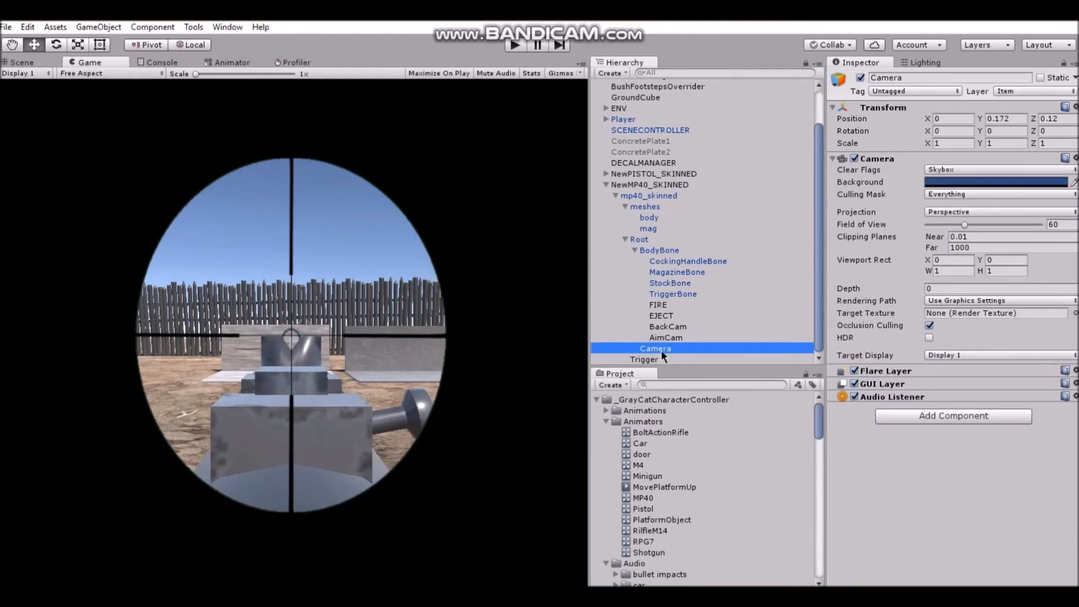
click(22, 62)
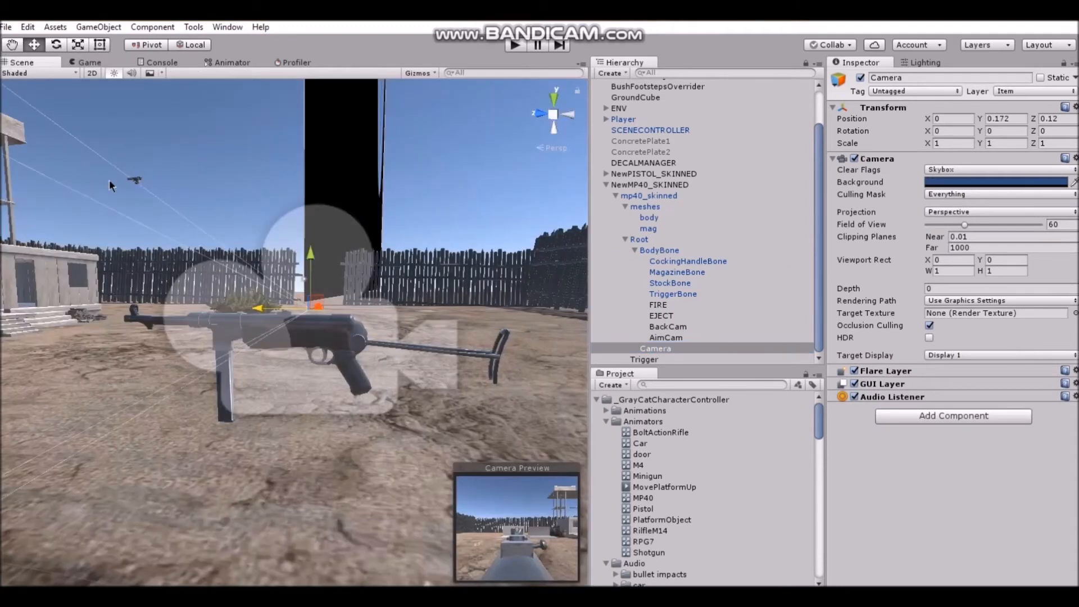
alt+drag(279, 302, 122, 335)
middle_drag(374, 259, 381, 340)
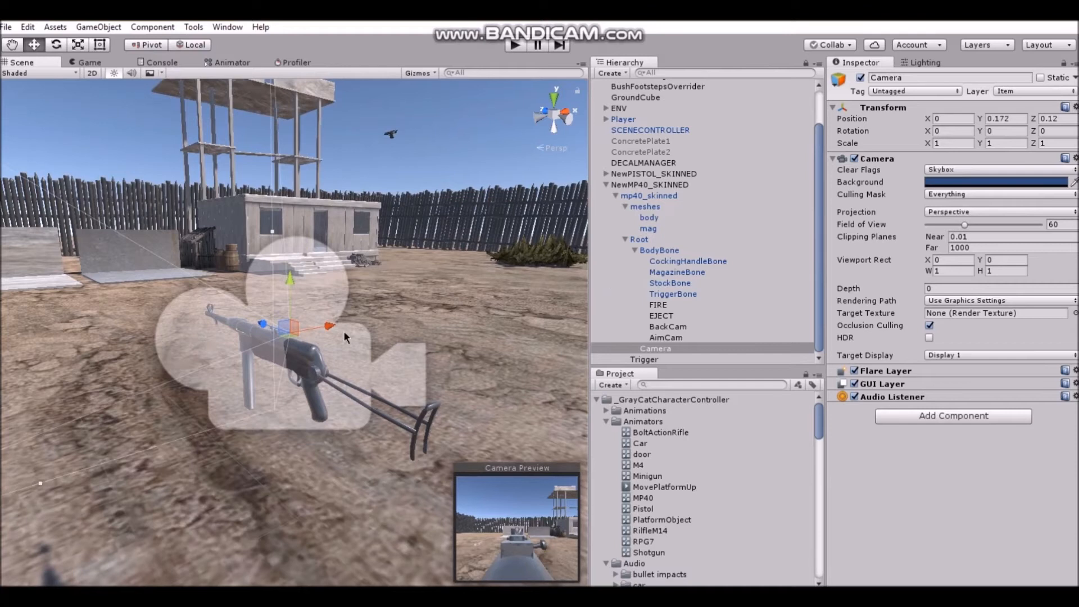
drag(329, 325, 297, 332)
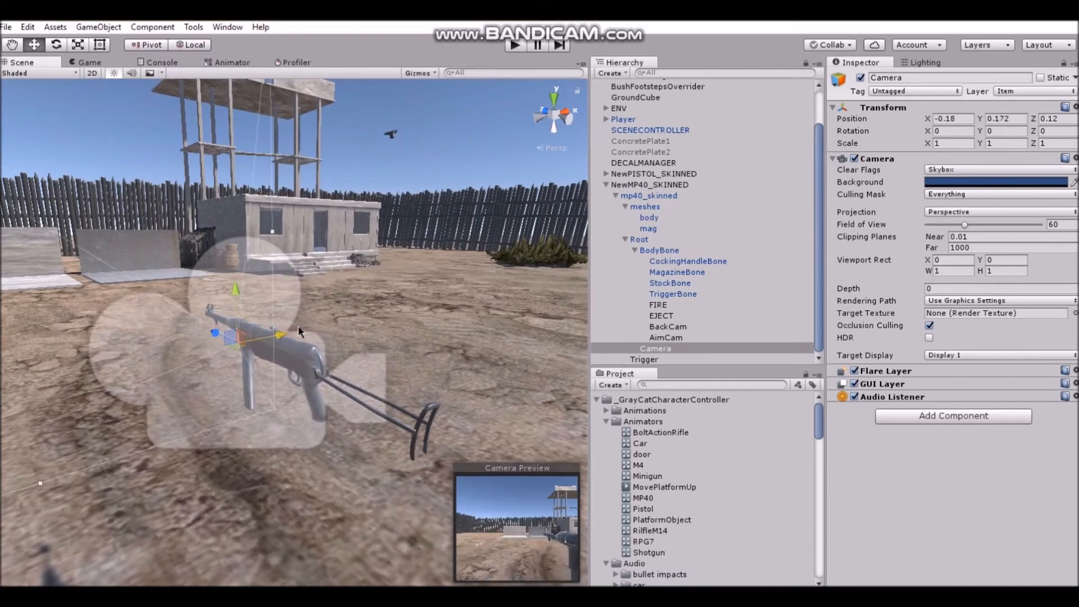
drag(234, 290, 240, 304)
drag(284, 349, 274, 353)
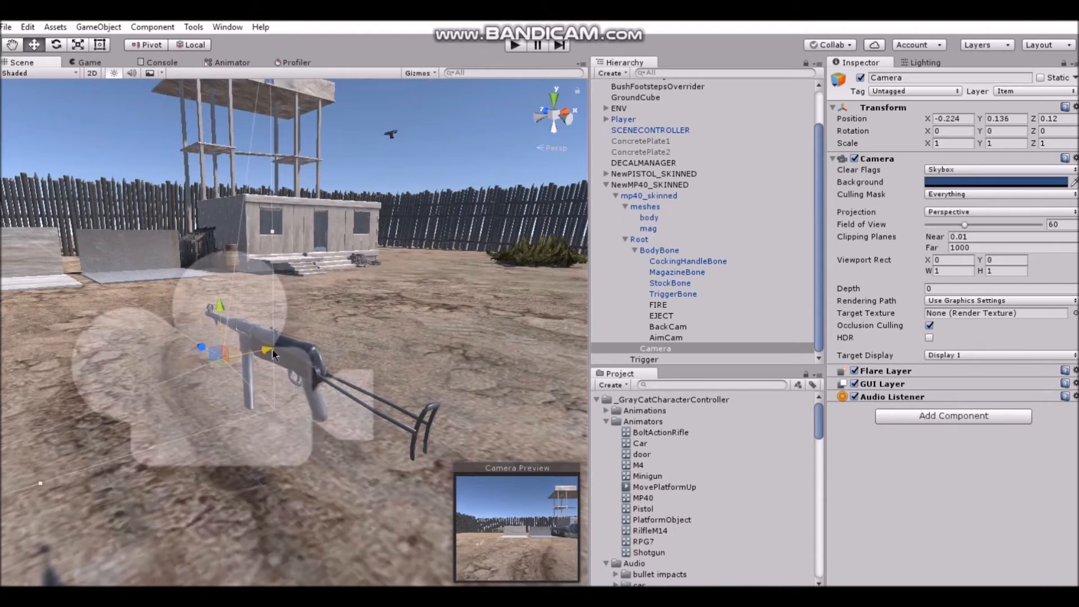
mouse_move(204, 350)
mouse_down()
mouse_move(214, 355)
mouse_move(207, 348)
mouse_up()
drag(273, 351, 280, 350)
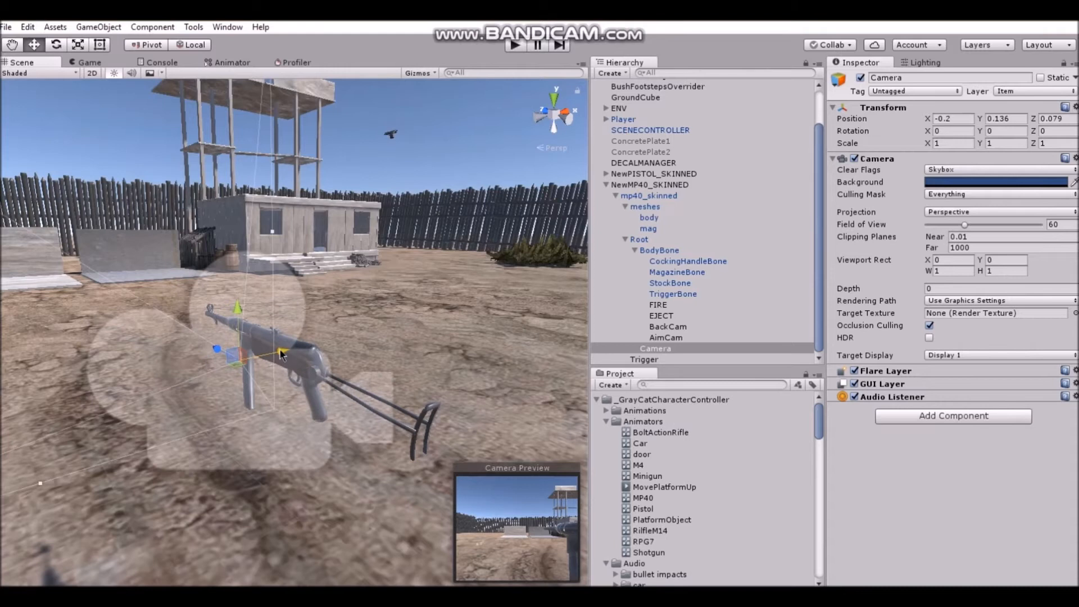
drag(238, 308, 239, 303)
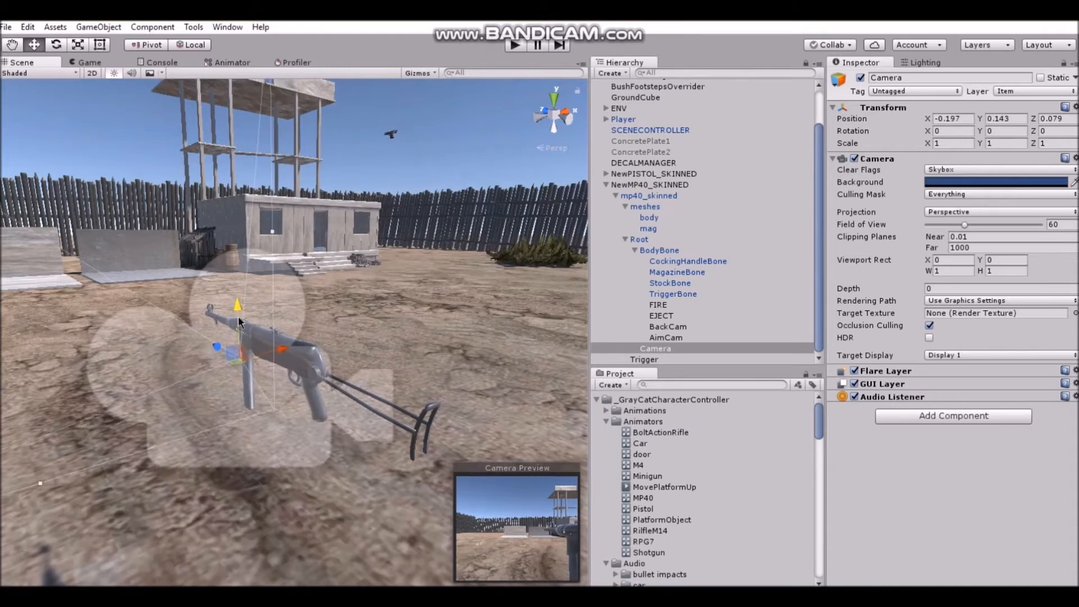
- Create an empty object named SideCam at the camera's position, parent it to BodyBone, and delete the camera
right_click(670, 348)
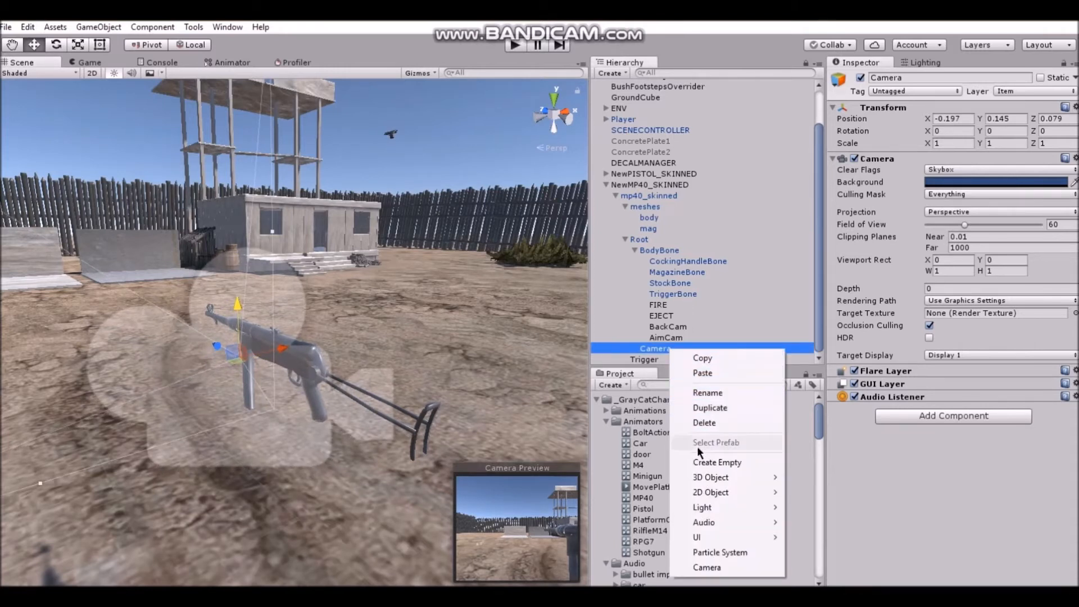
click(700, 461)
right_click(687, 360)
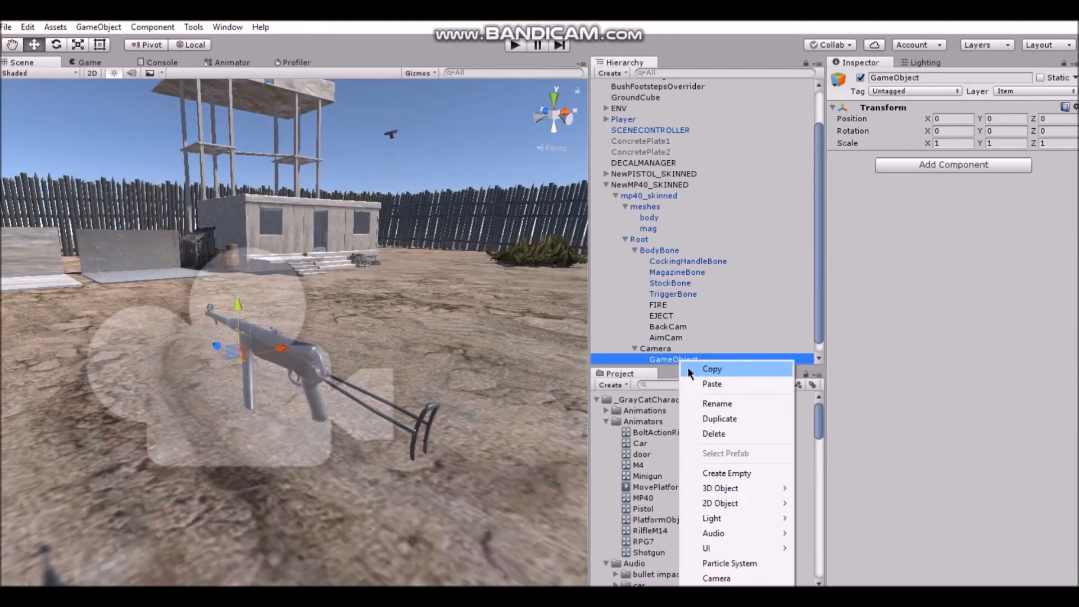
click(709, 403)
text(Sid)
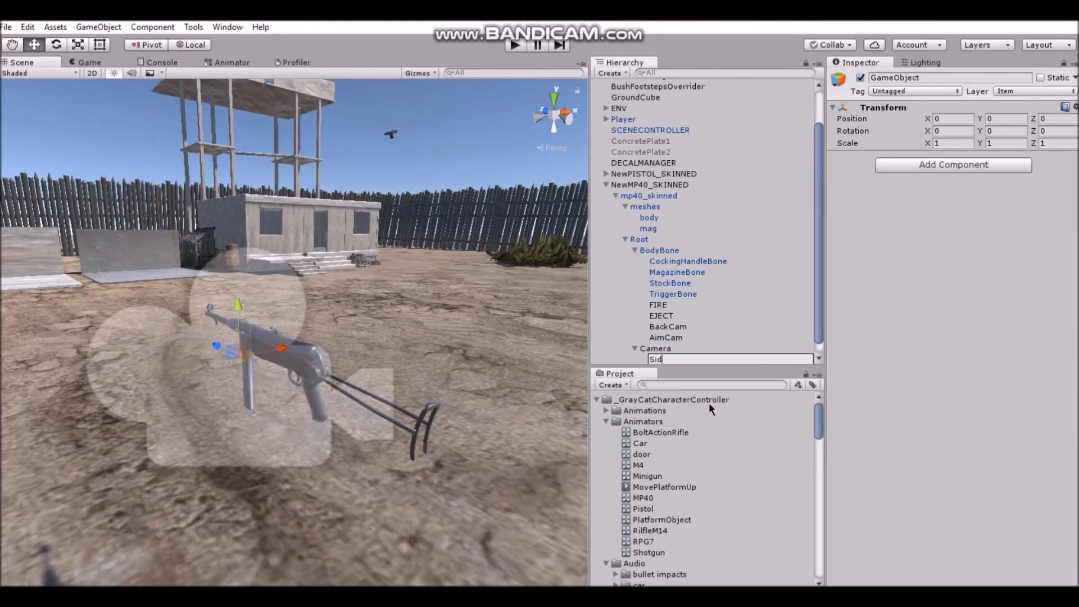
text(eCam)
key(Return)
drag(670, 358, 676, 331)
right_click(661, 356)
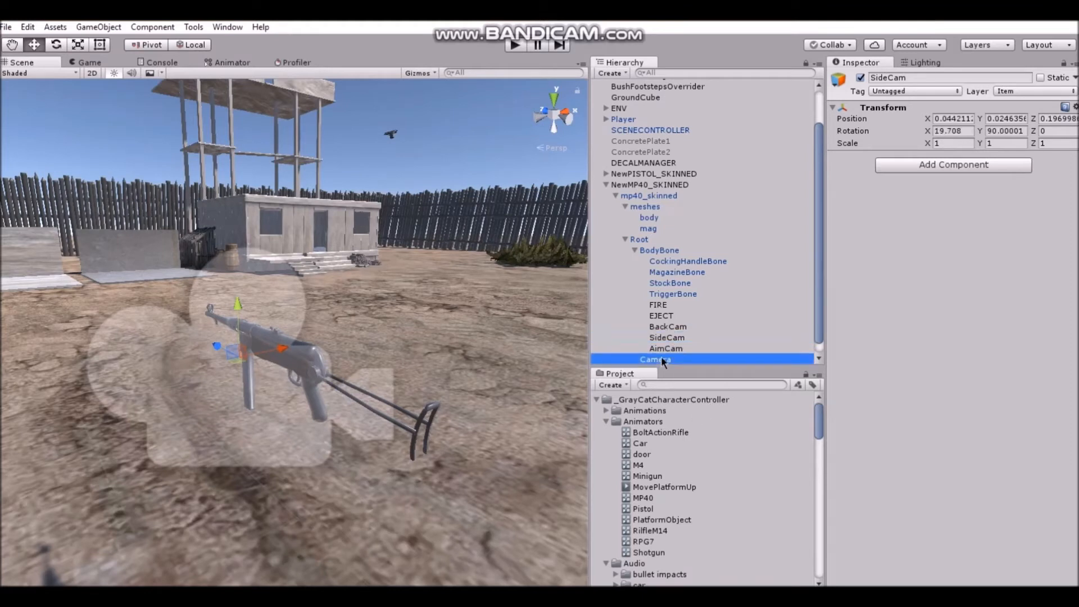
click(696, 431)
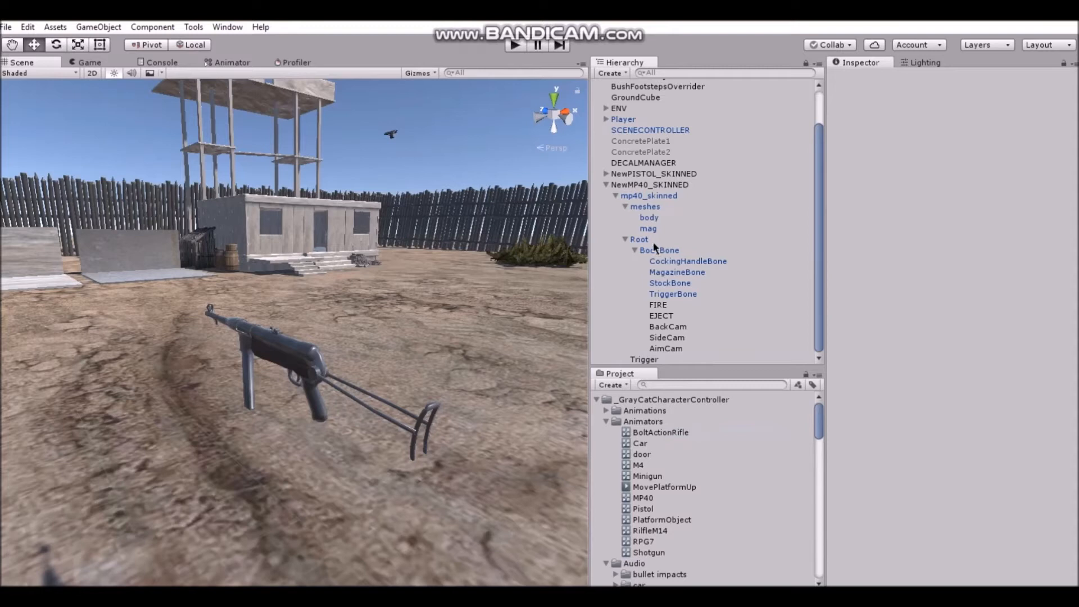
- Add BackCam, SideCam and AimCam in that order to the Cameras list of NewMP40_SKINNED's Weapon Item component
click(646, 185)
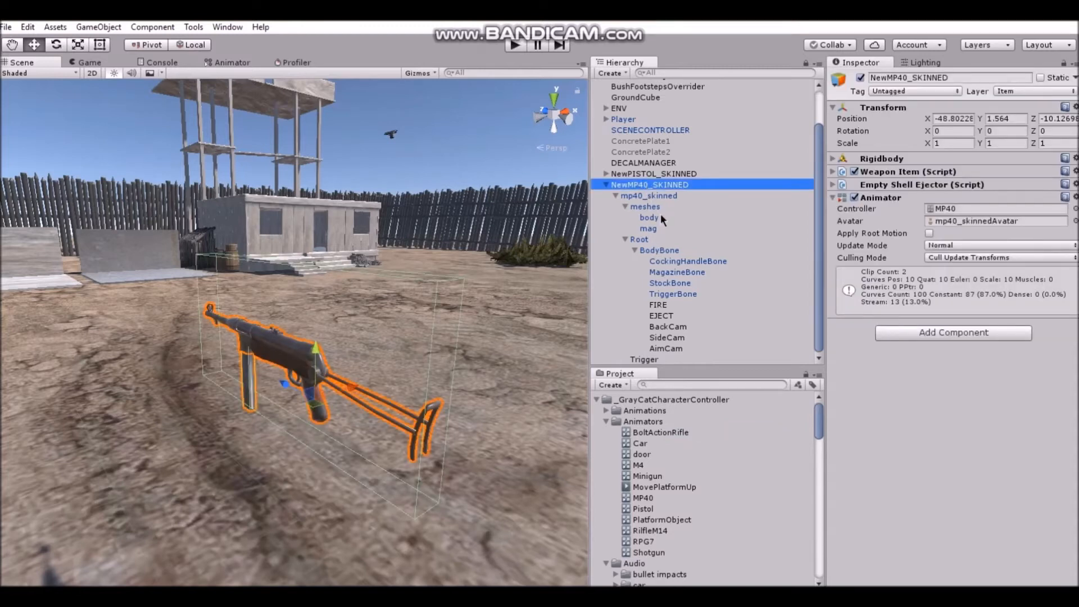
click(901, 173)
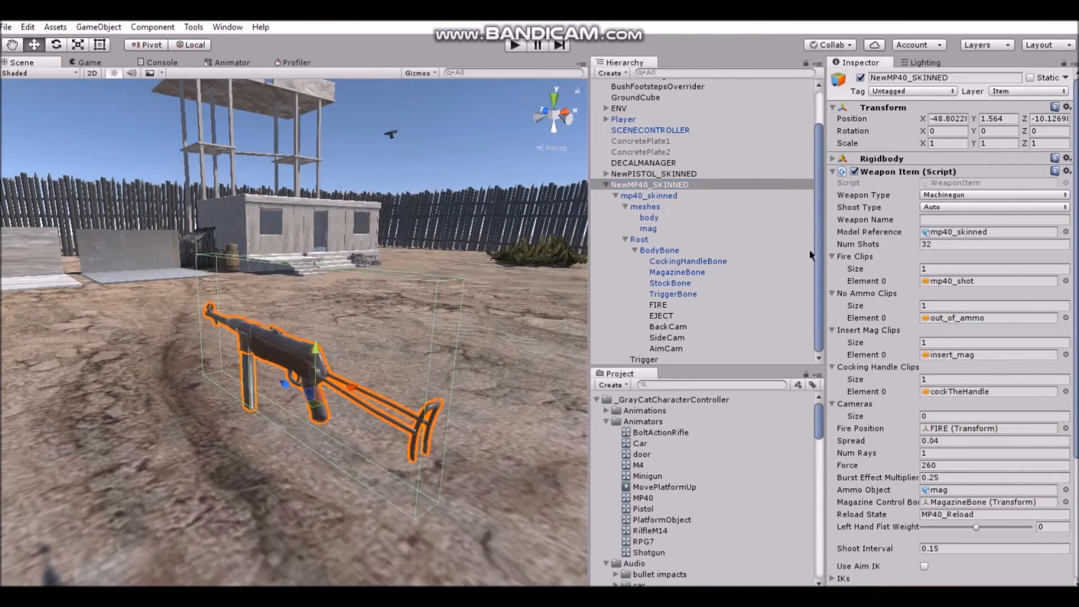
drag(677, 332, 858, 401)
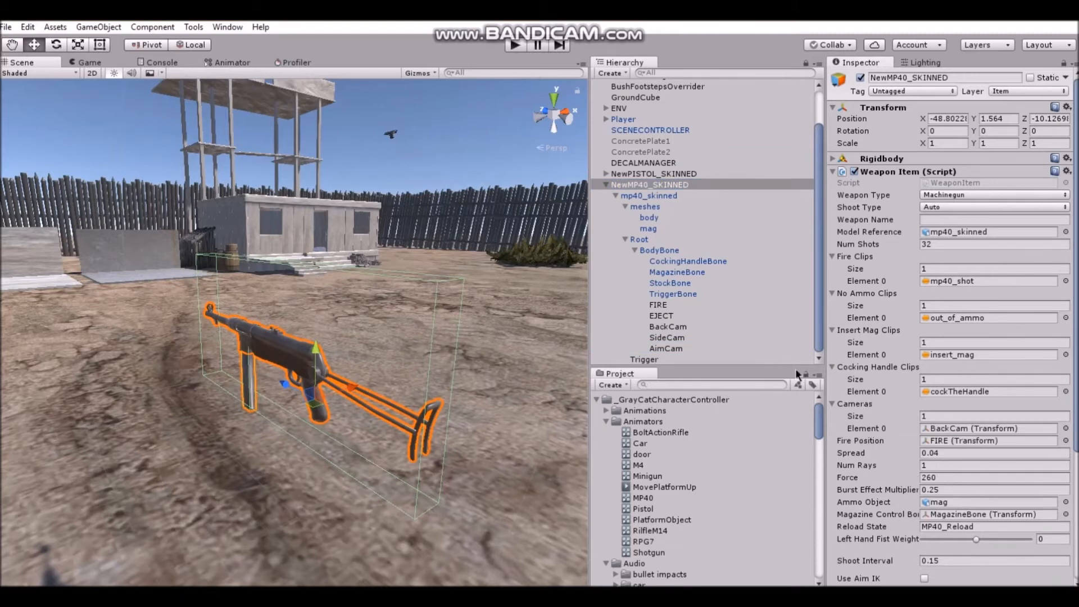
drag(667, 339, 858, 404)
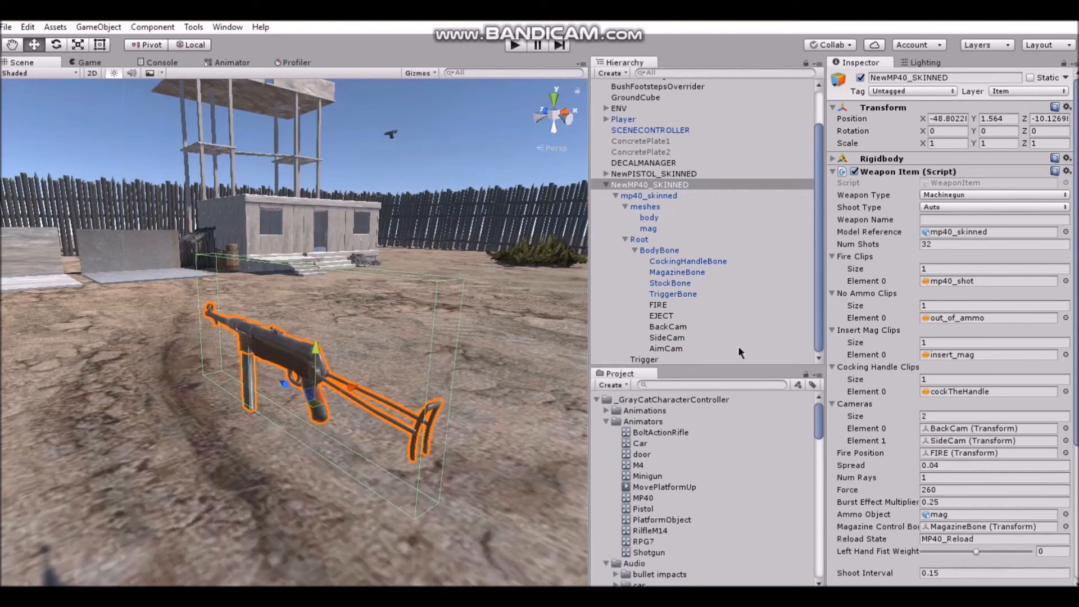
drag(670, 345, 859, 402)
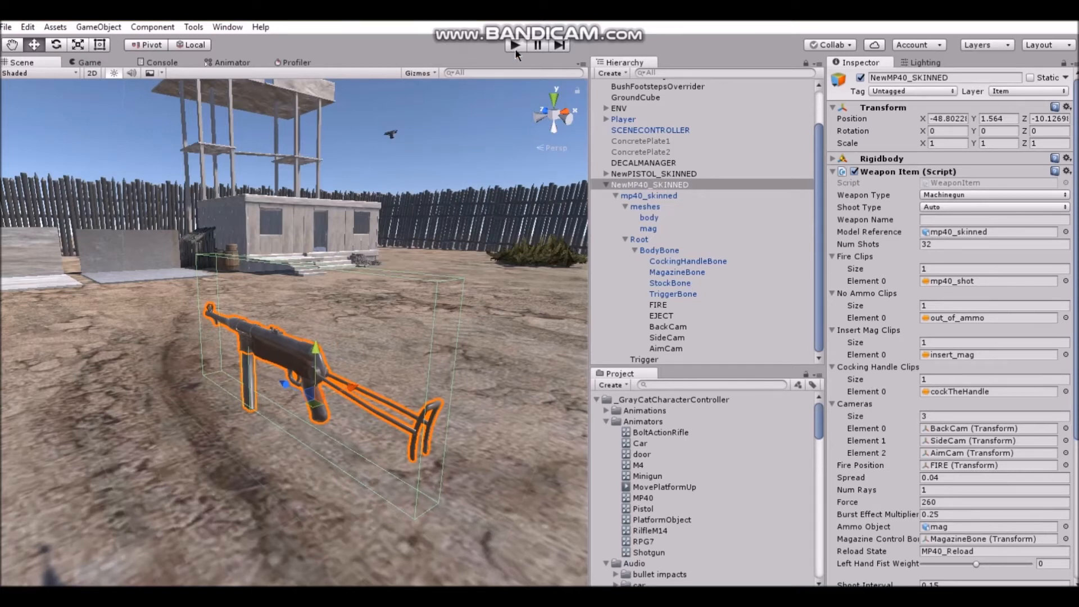
- Open GC Character Controller's Player Preview Window and assign Player as the player and NewMP40_SKINNED as the weapon
click(194, 27)
mouse_move(236, 43)
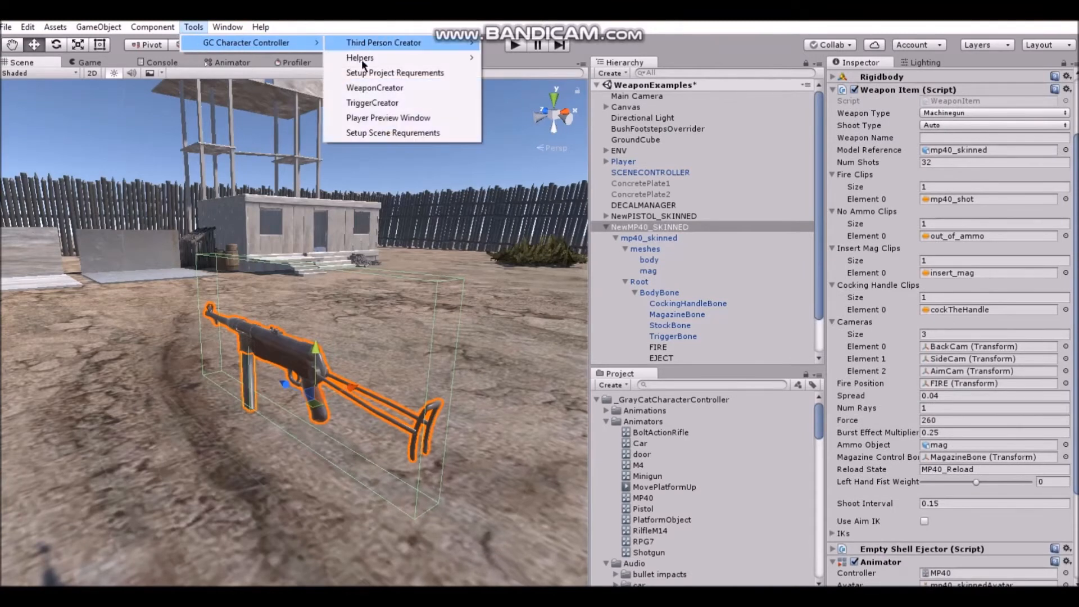
click(361, 118)
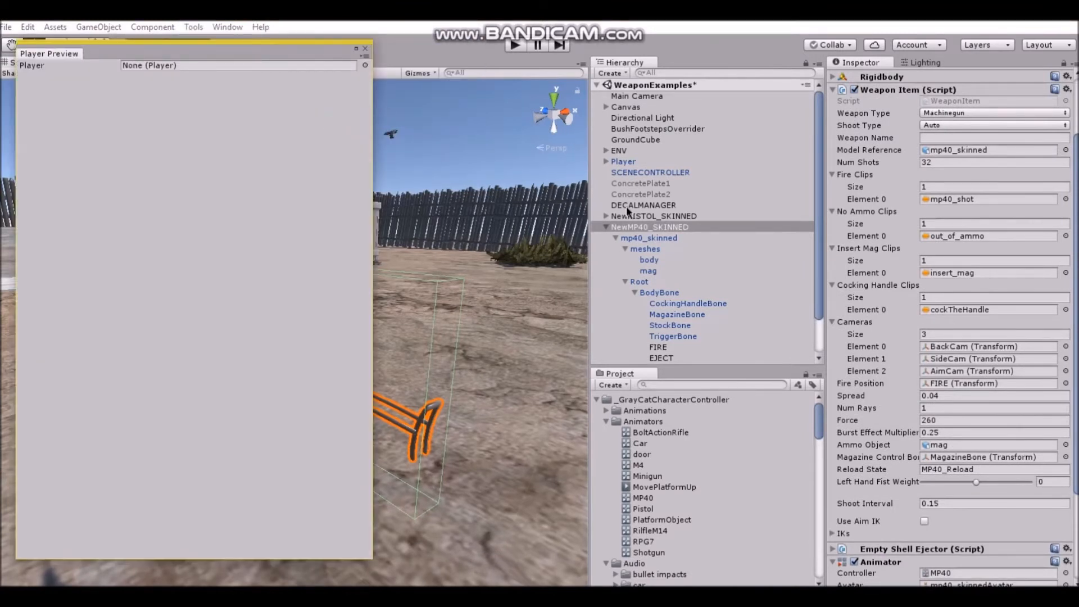
mouse_move(624, 161)
mouse_down()
mouse_move(265, 102)
mouse_move(227, 65)
mouse_up()
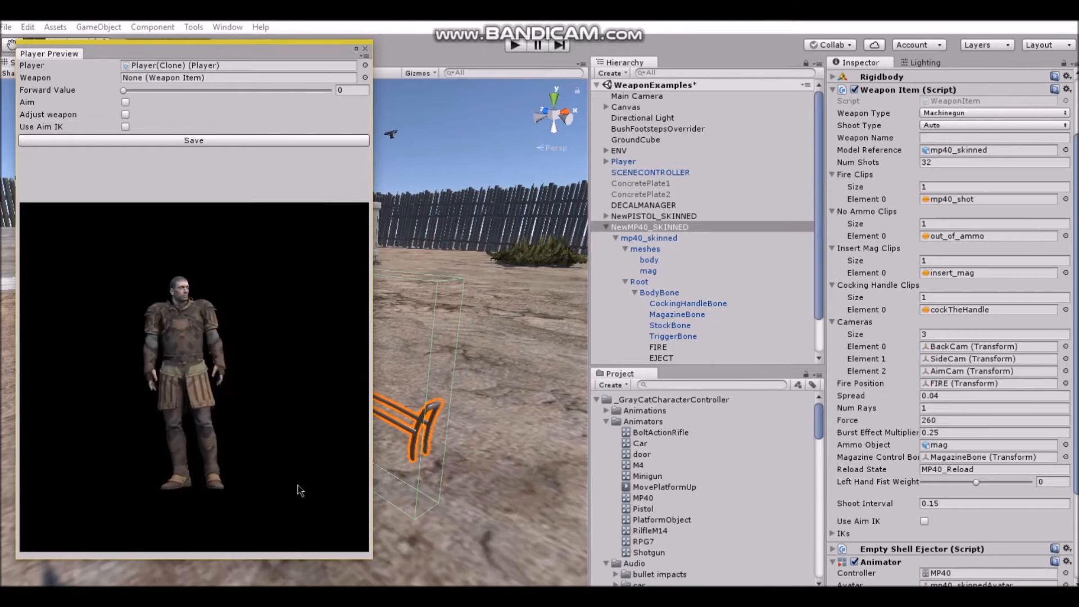
drag(649, 226, 185, 78)
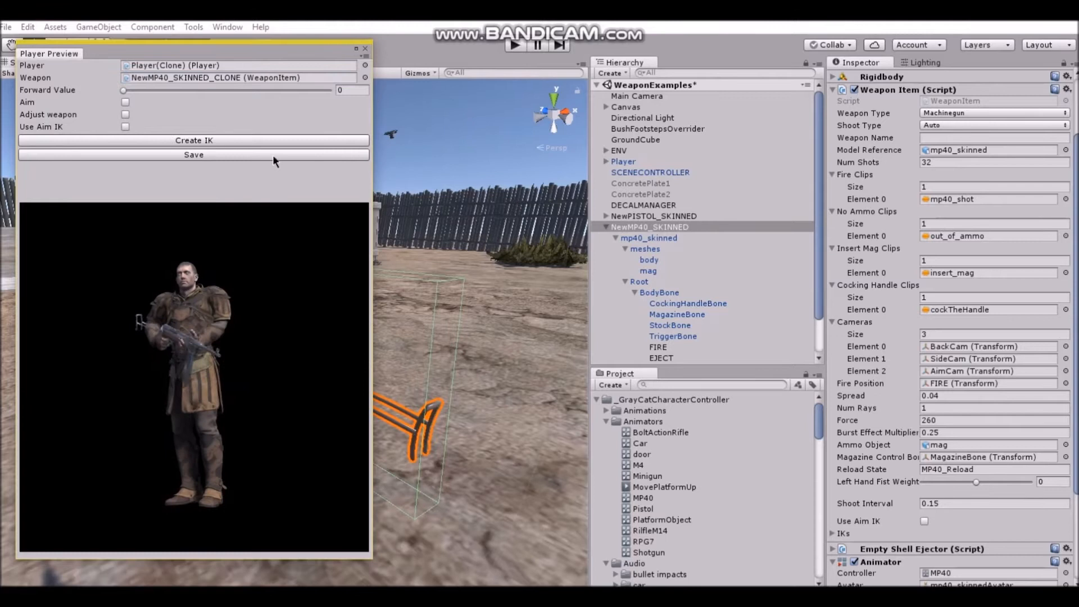
- Turn on Aim in the player preview and examine from several angles how the character holds the MP40
click(126, 102)
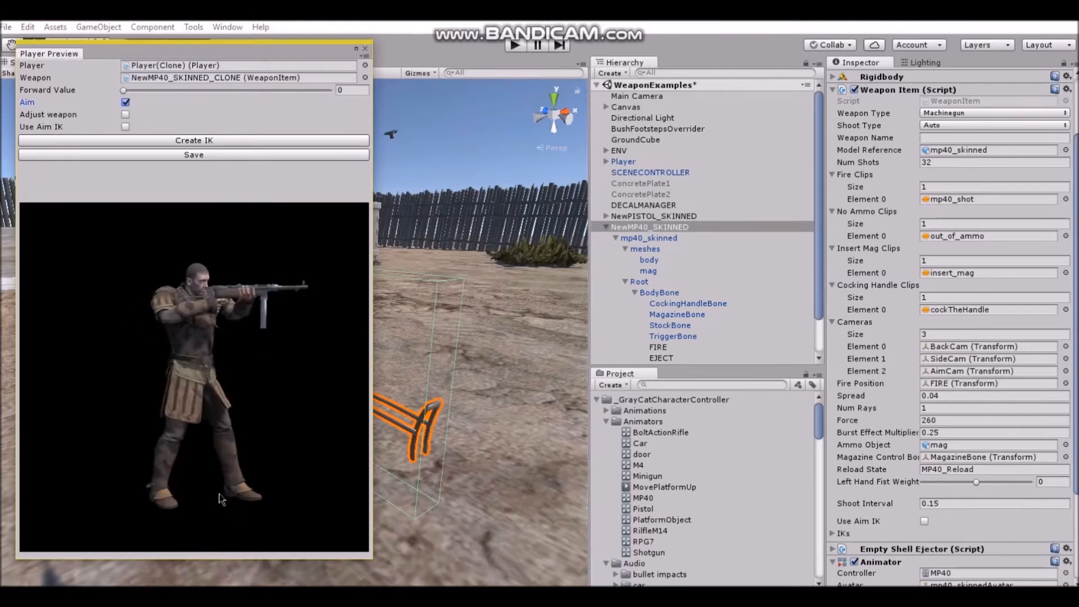
scroll(282, 247, up, 1)
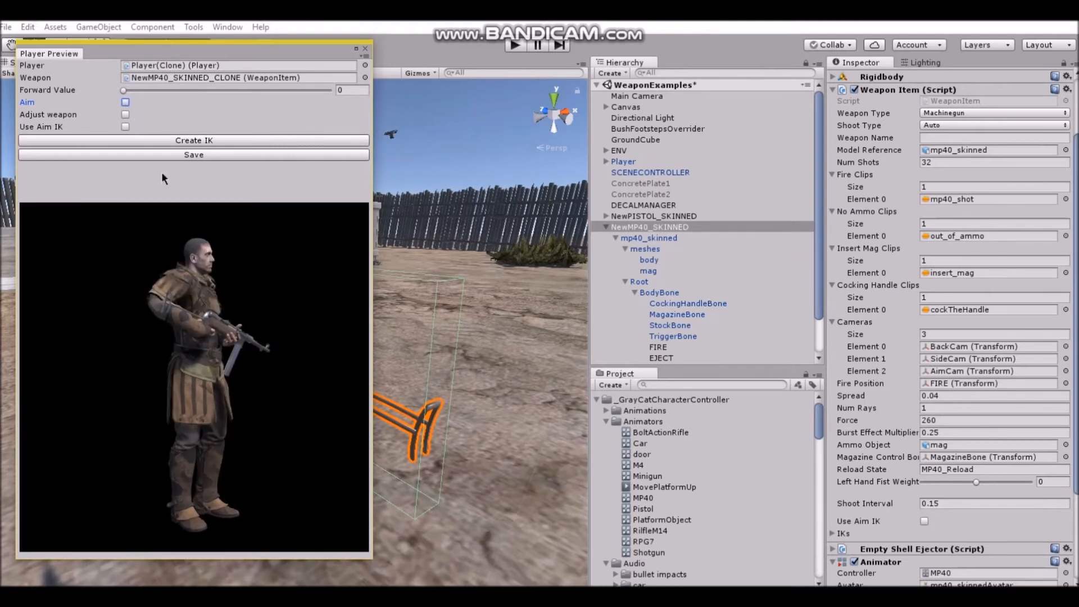
scroll(212, 336, up, 1)
drag(161, 324, 235, 341)
scroll(236, 340, down, 2)
drag(153, 483, 227, 375)
scroll(225, 369, up, 3)
drag(227, 448, 164, 443)
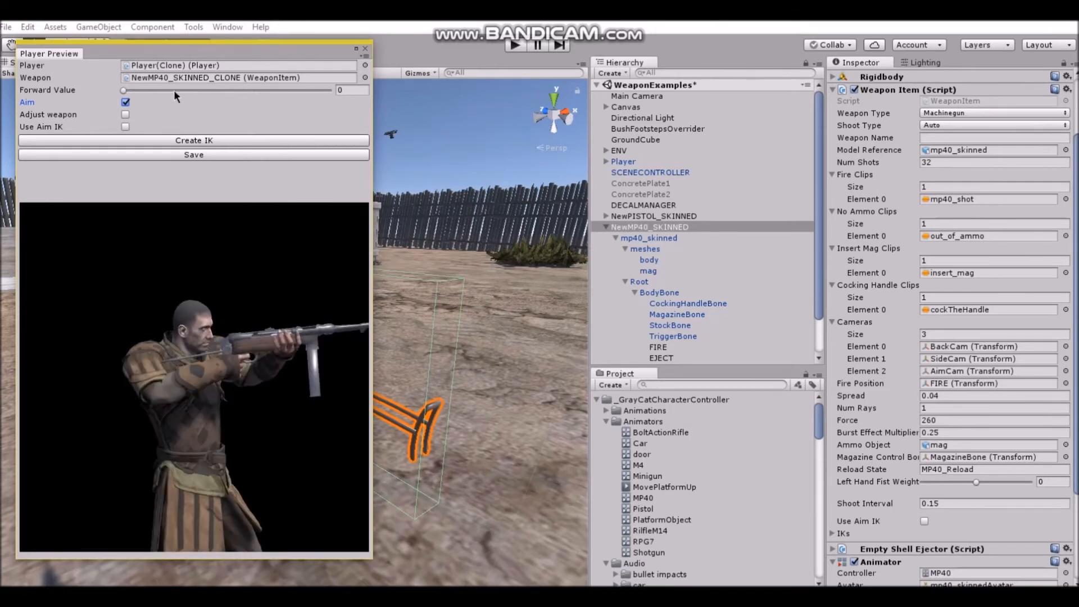
- Try the weapon's Z and X rotation adjustments in the aim pose and reset each to 0
click(126, 114)
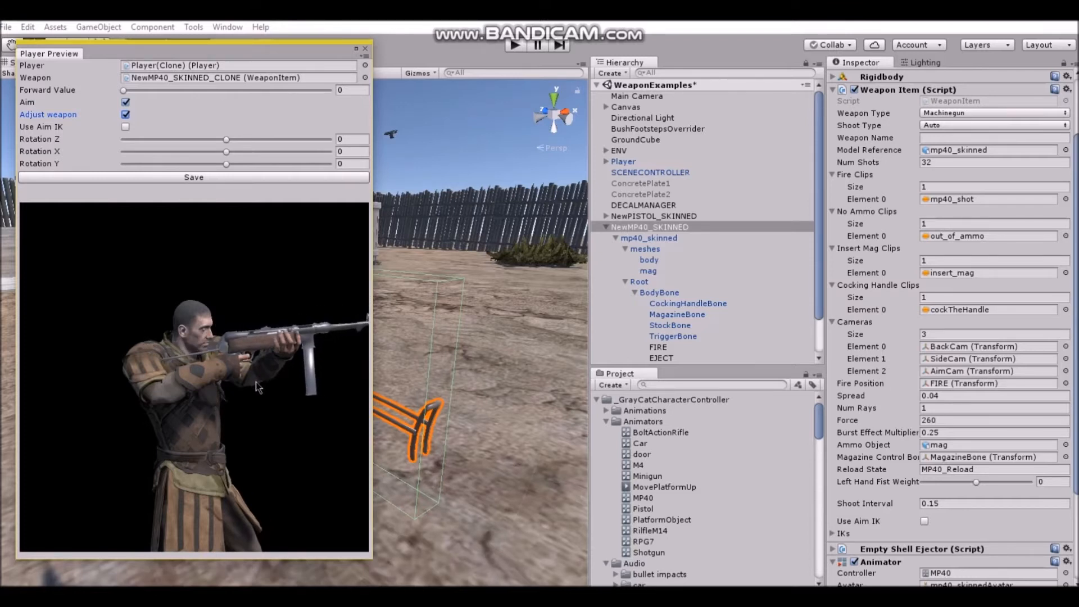
mouse_move(230, 141)
mouse_down()
mouse_move(245, 143)
mouse_move(224, 151)
mouse_up()
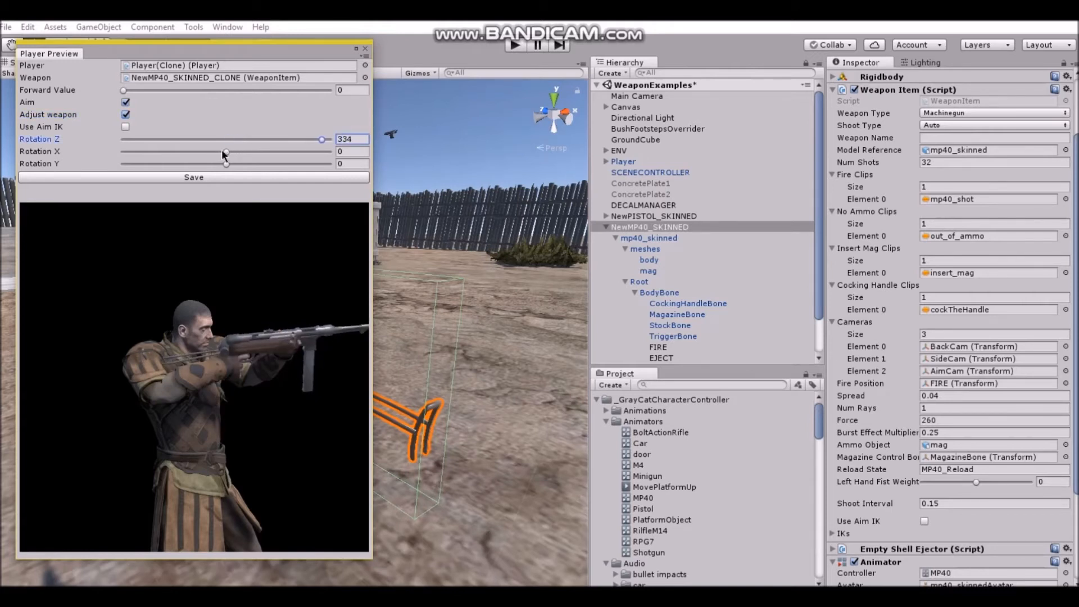
text(0)
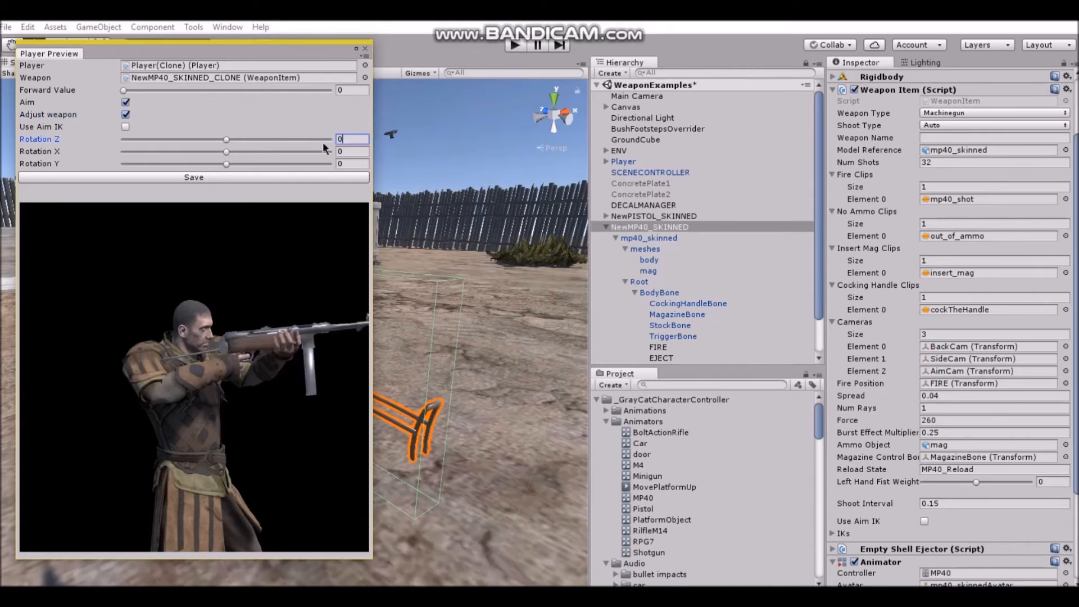
mouse_move(226, 152)
mouse_down()
mouse_move(238, 153)
mouse_move(228, 164)
mouse_move(253, 166)
mouse_move(225, 168)
mouse_up()
text(0)
click(126, 114)
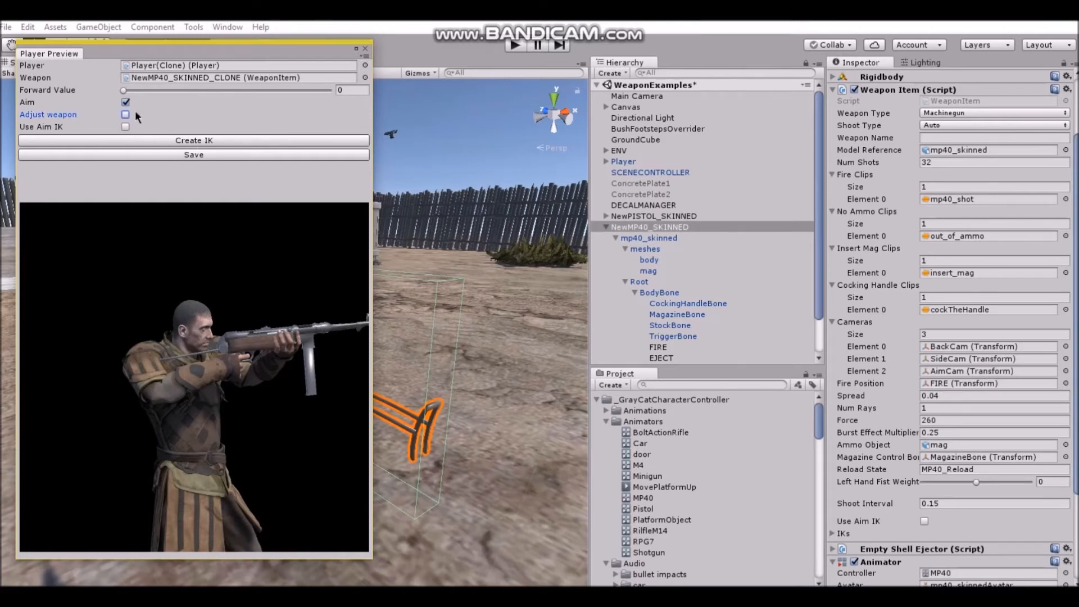
- Turn off the aim pose in the player preview and create the left-hand IK for the MP40
click(126, 103)
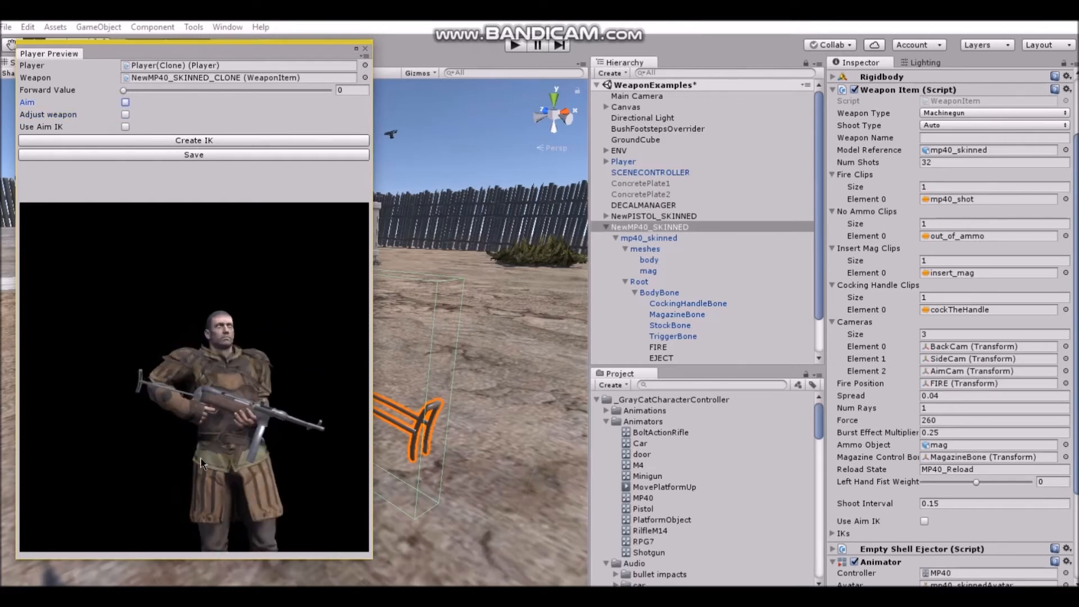
drag(170, 457, 122, 462)
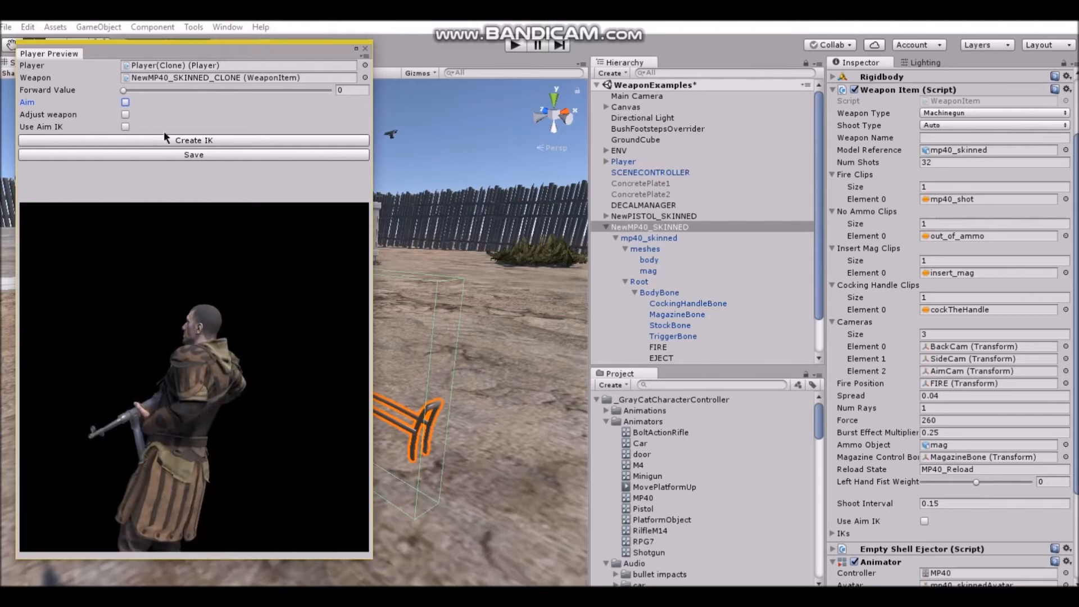
click(184, 142)
- Place the left hand on the MP40's magazine with rotation Z 91, X -48, Y 10 and the open/close fist value 0.762
scroll(156, 371, up, 3)
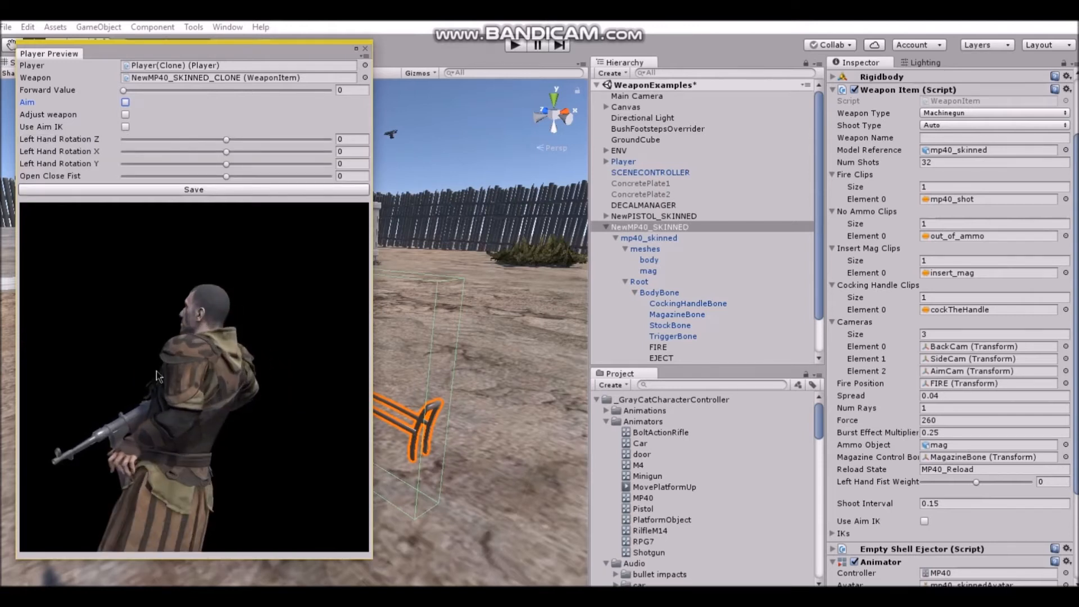
middle_drag(111, 429, 157, 410)
drag(157, 409, 178, 413)
drag(226, 139, 212, 156)
click(226, 152)
drag(242, 304, 162, 322)
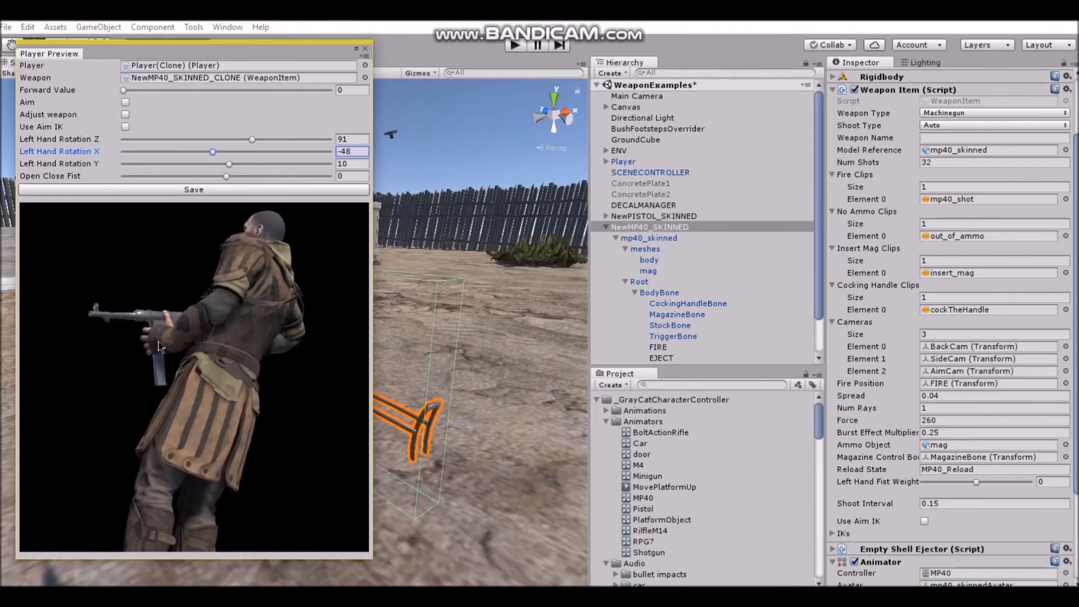
drag(119, 385, 304, 175)
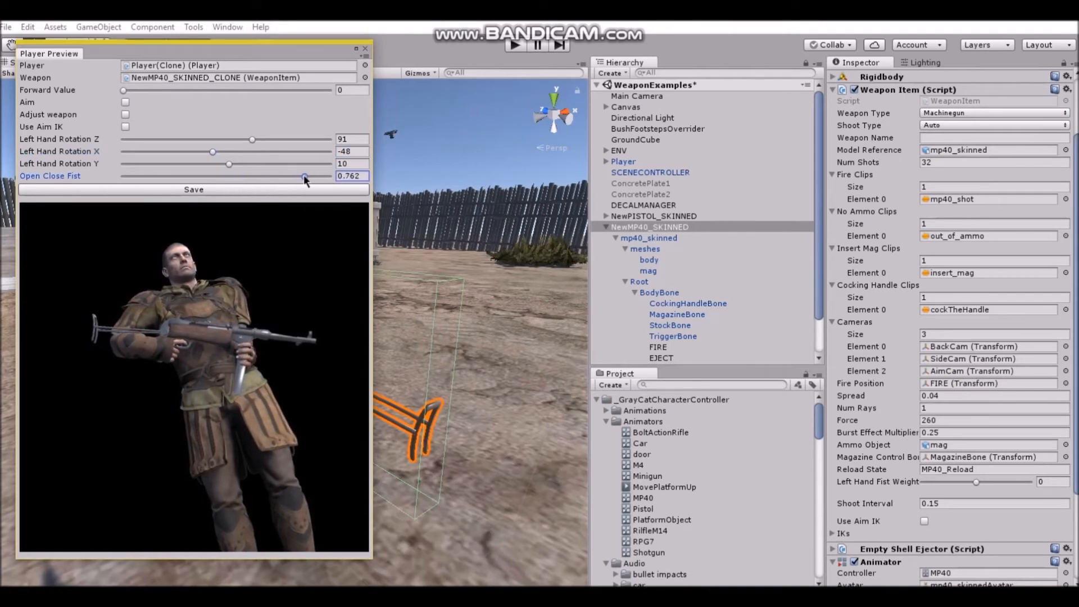
- Preview the grip while moving by setting Forward Value to 1, and return it to 0
drag(268, 354, 157, 408)
drag(123, 90, 358, 95)
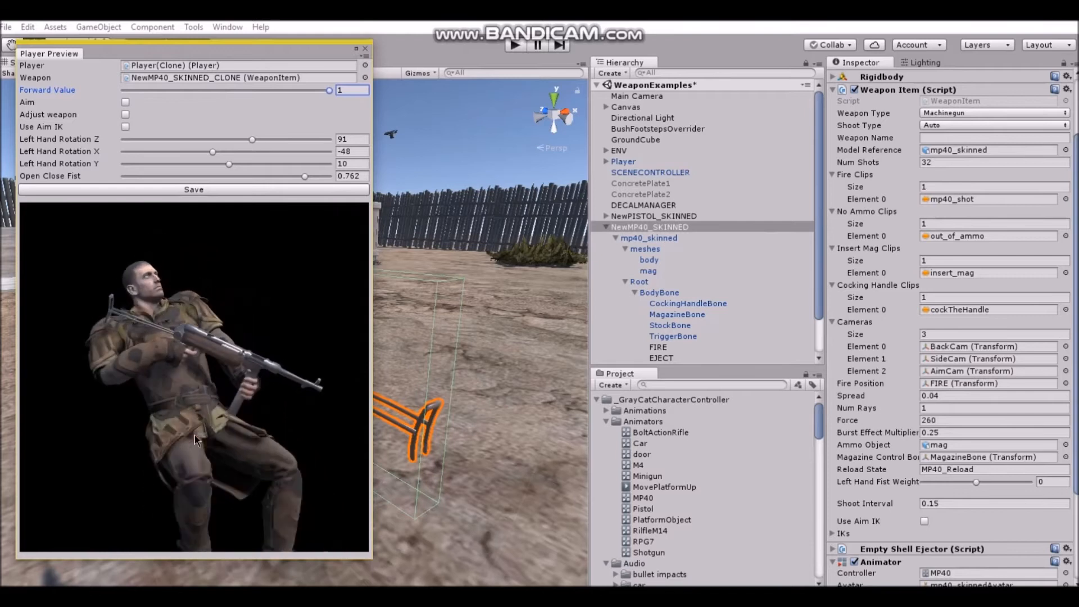
drag(330, 90, 60, 113)
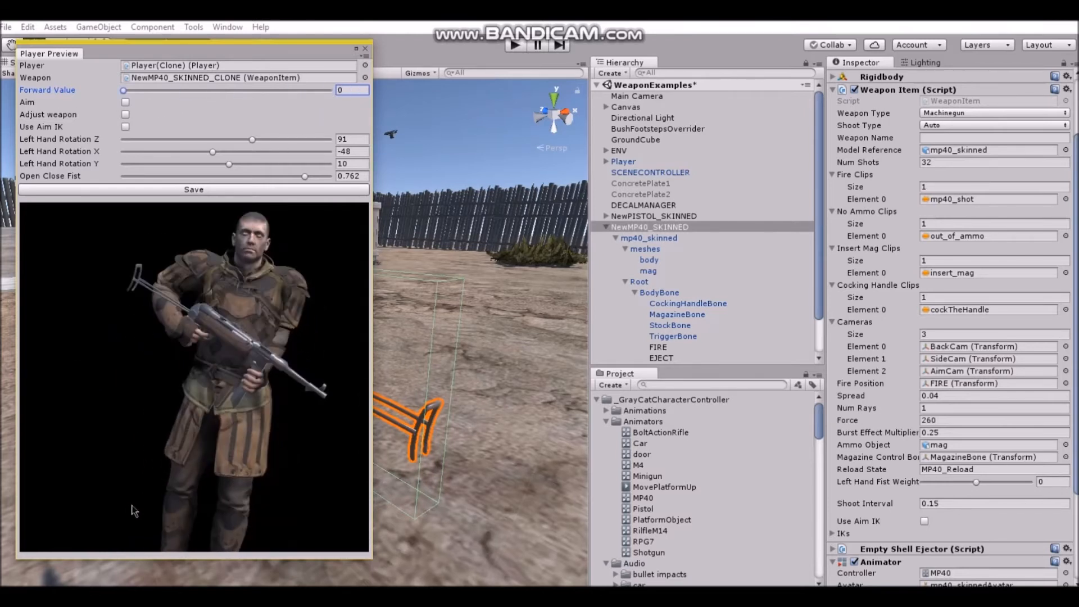
- Check the grip in the aim pose, save the MP40's IK settings and close the player preview
click(126, 103)
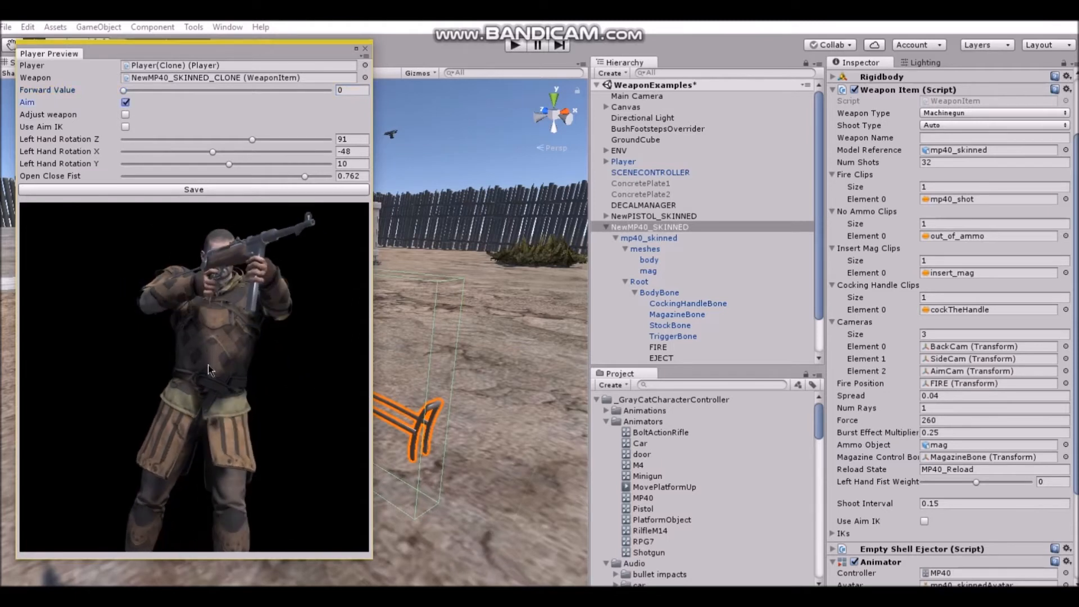
drag(167, 409, 248, 280)
click(228, 189)
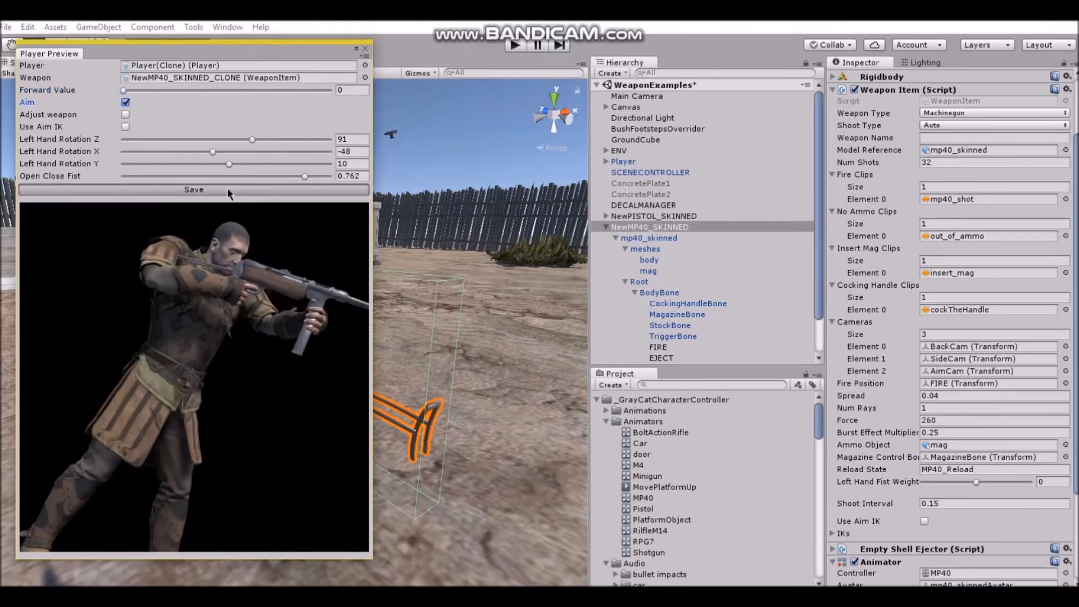
click(364, 49)
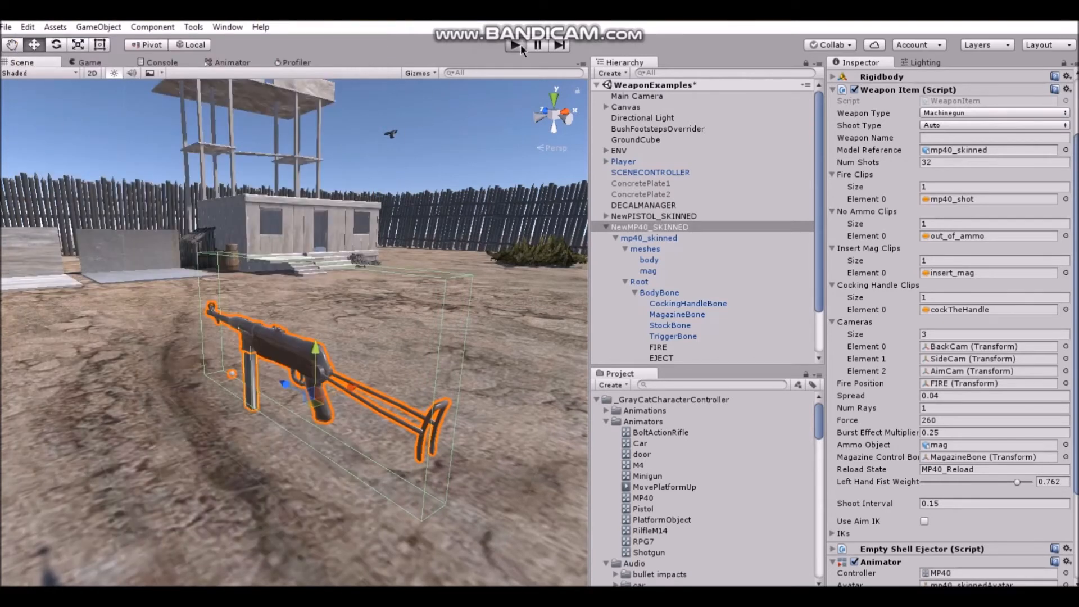
- Run the scene and have the player pick up the MP40
click(518, 45)
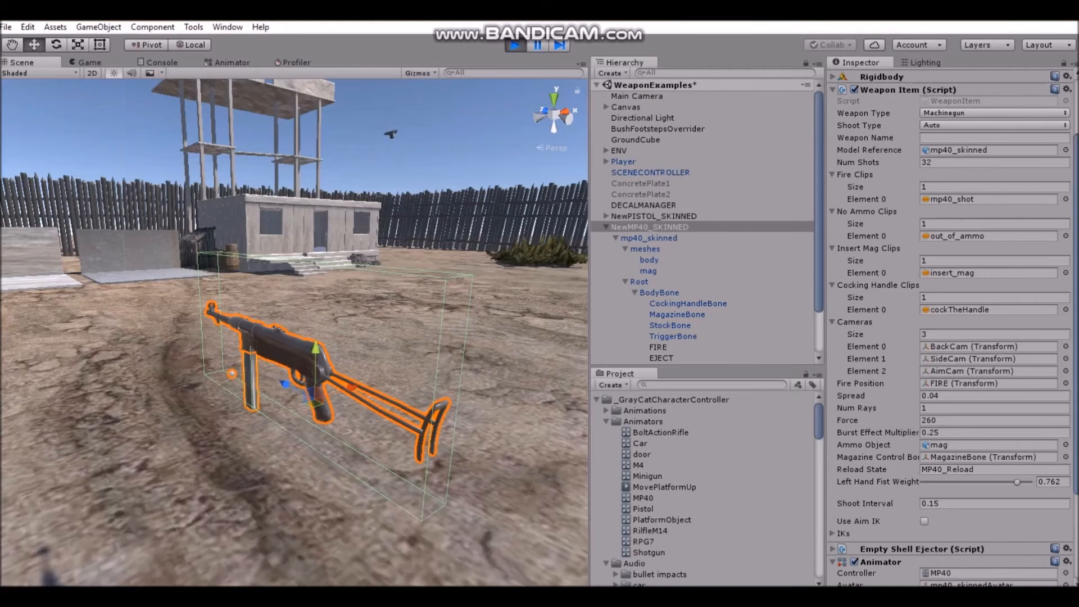
key(s)
key(e)
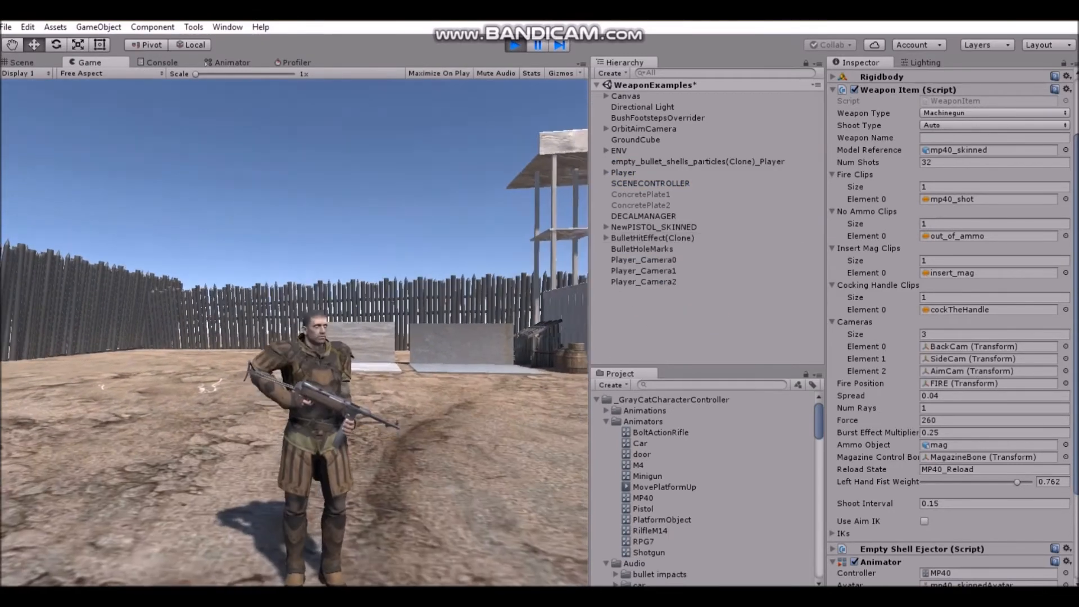
- Test-fire the MP40 in the running game, switching between the third-person view and the weapon's aiming cameras
click(294, 332)
click(294, 332)
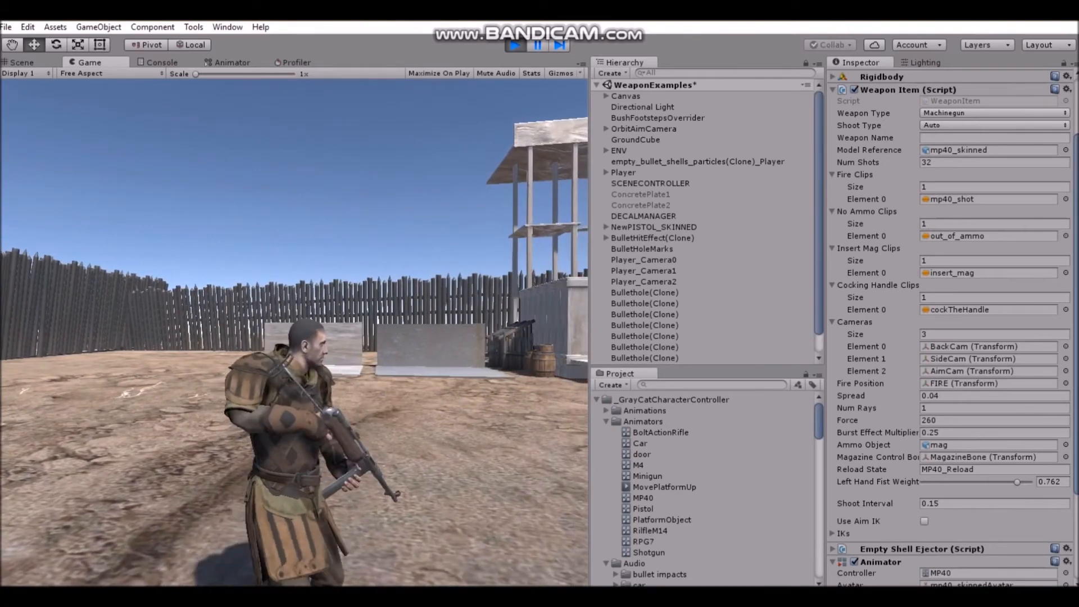
right_click(294, 332)
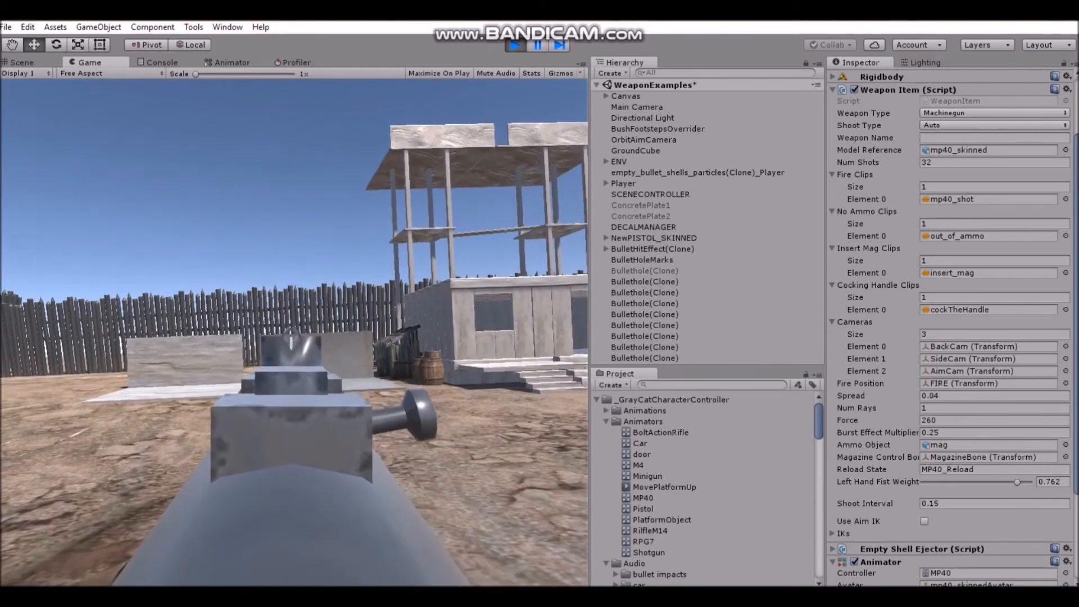
click(291, 332)
right_click(291, 332)
right_click(291, 332)
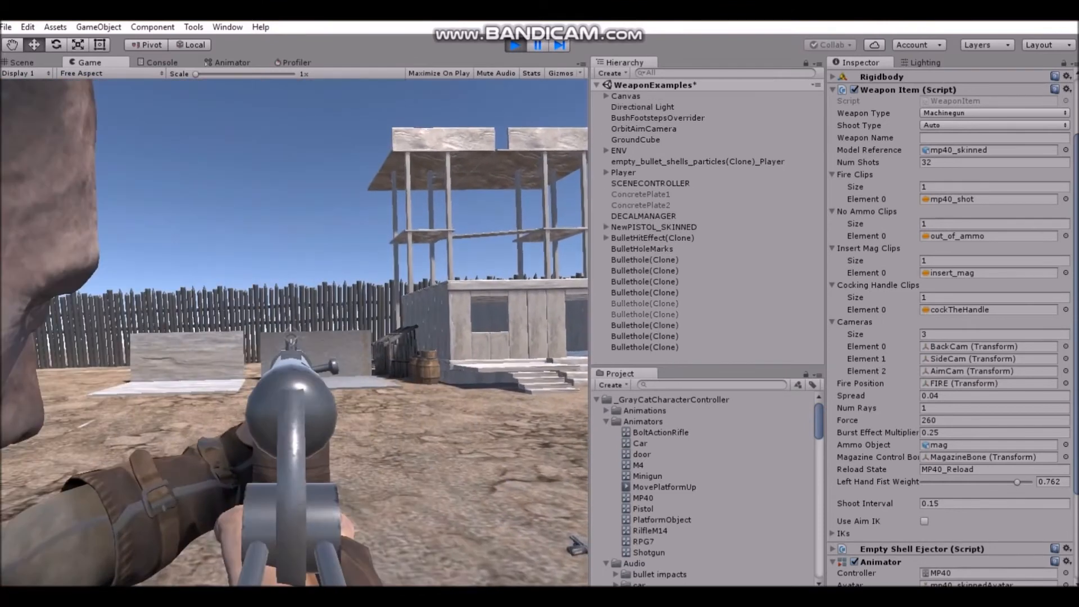
right_click(294, 332)
click(294, 332)
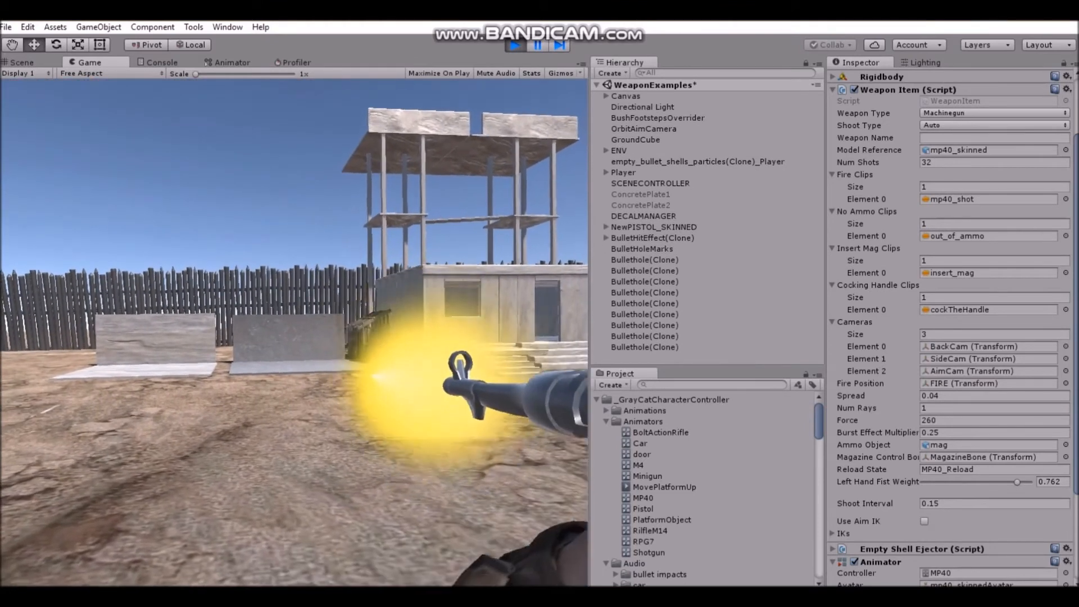
right_click(294, 332)
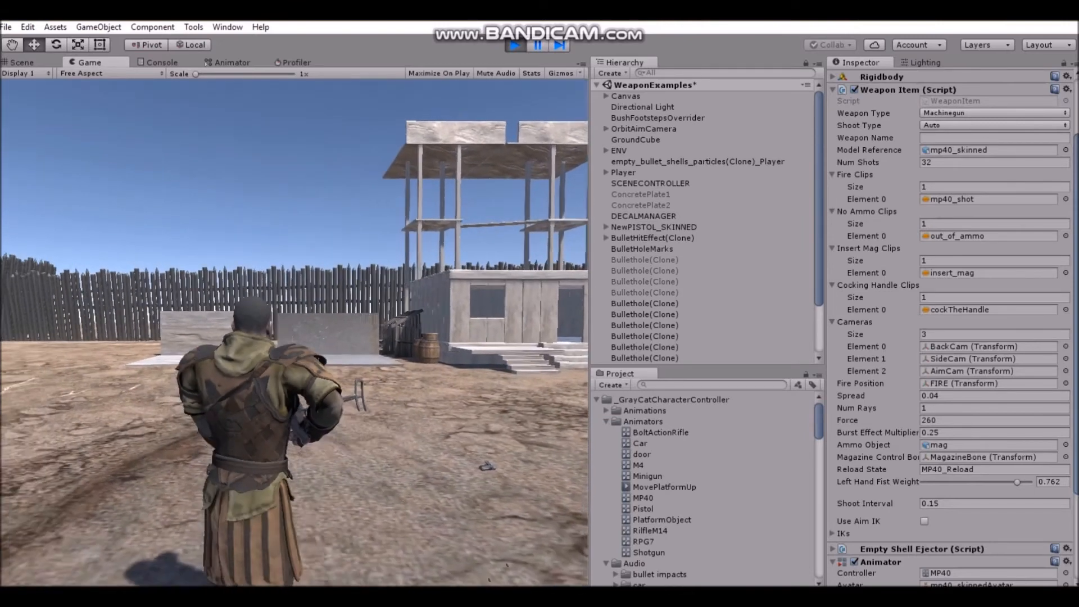
key(s)
right_click(294, 332)
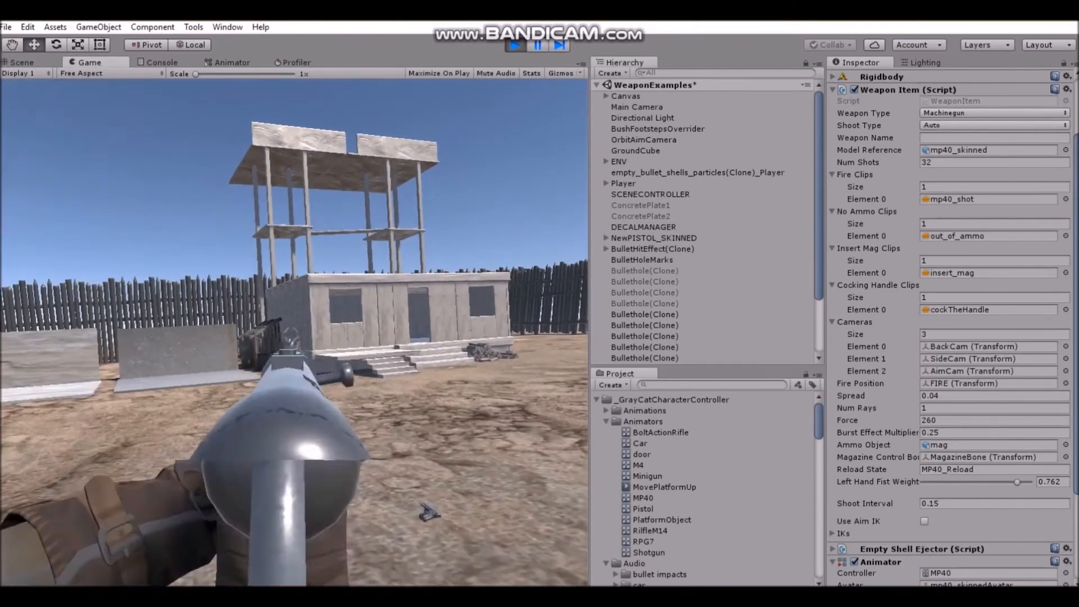
click(294, 332)
right_click(294, 332)
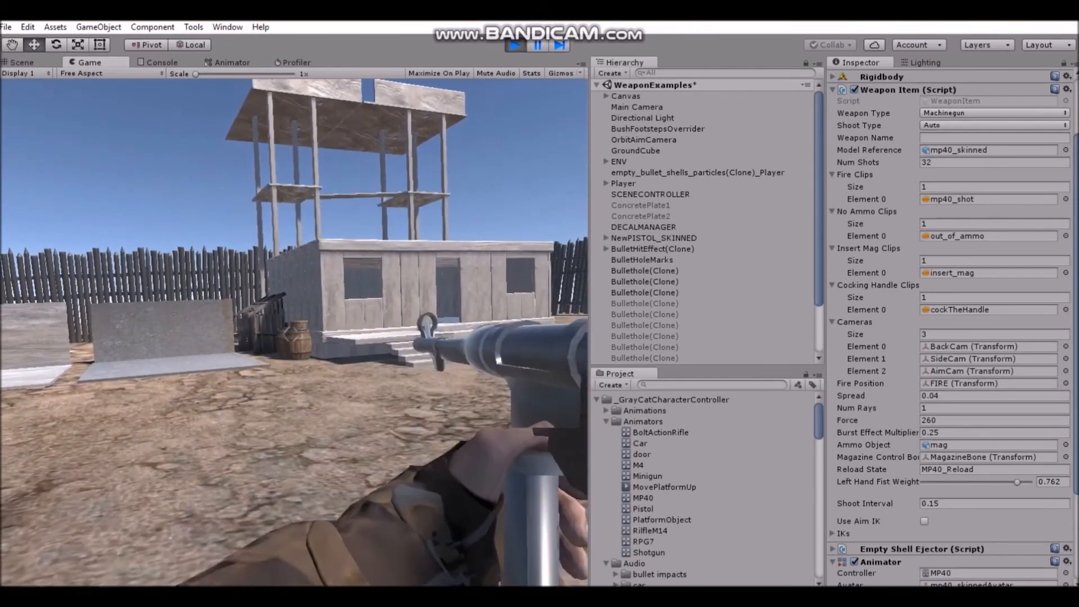
right_click(294, 333)
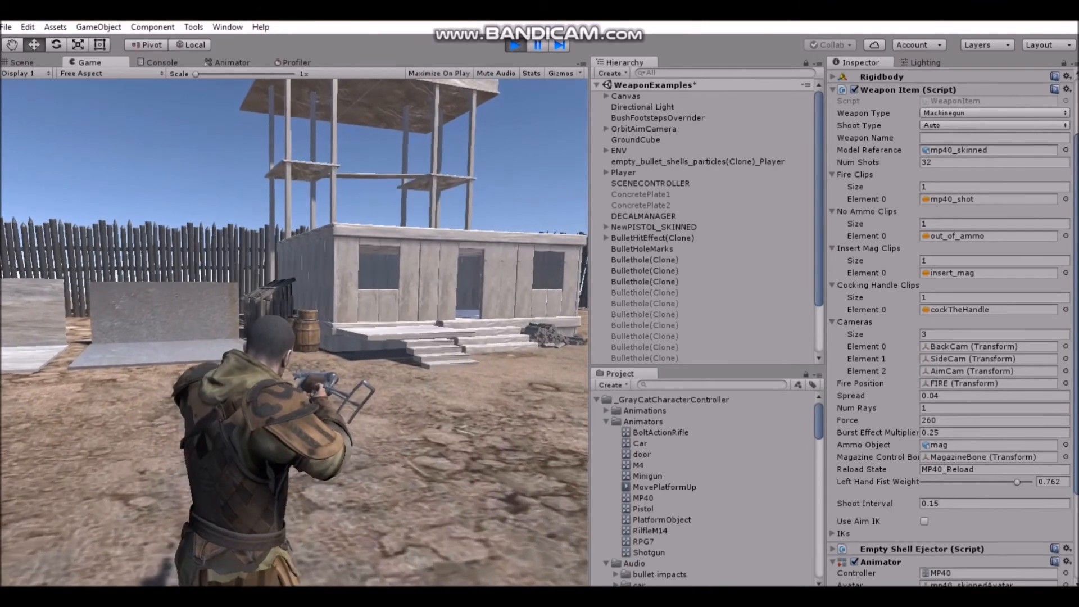
right_click(294, 333)
click(294, 333)
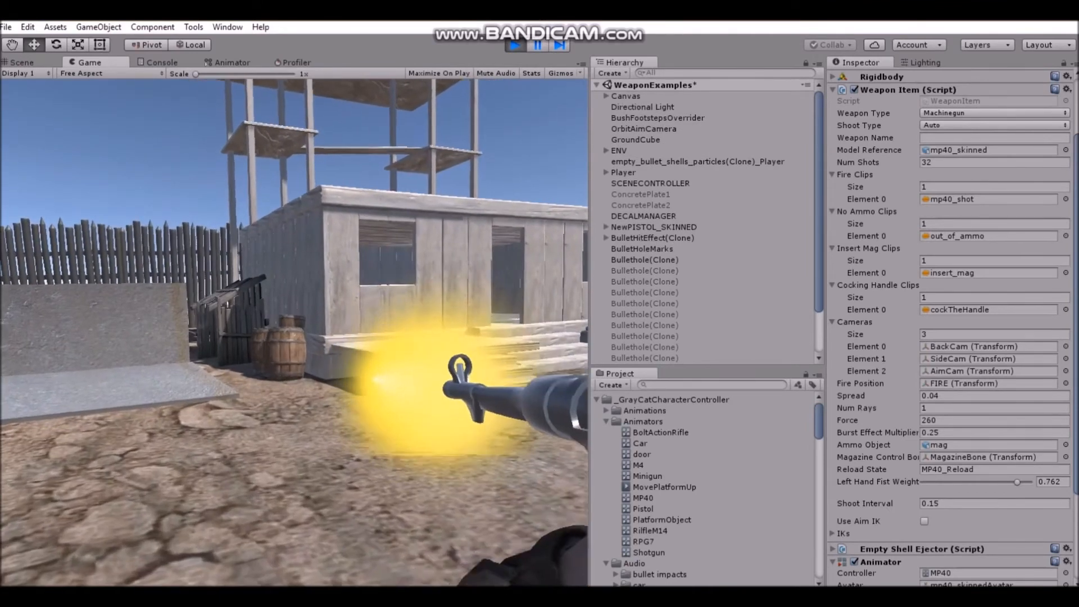
- Test the MP40's reload and stop the running game
key(r)
right_click(294, 332)
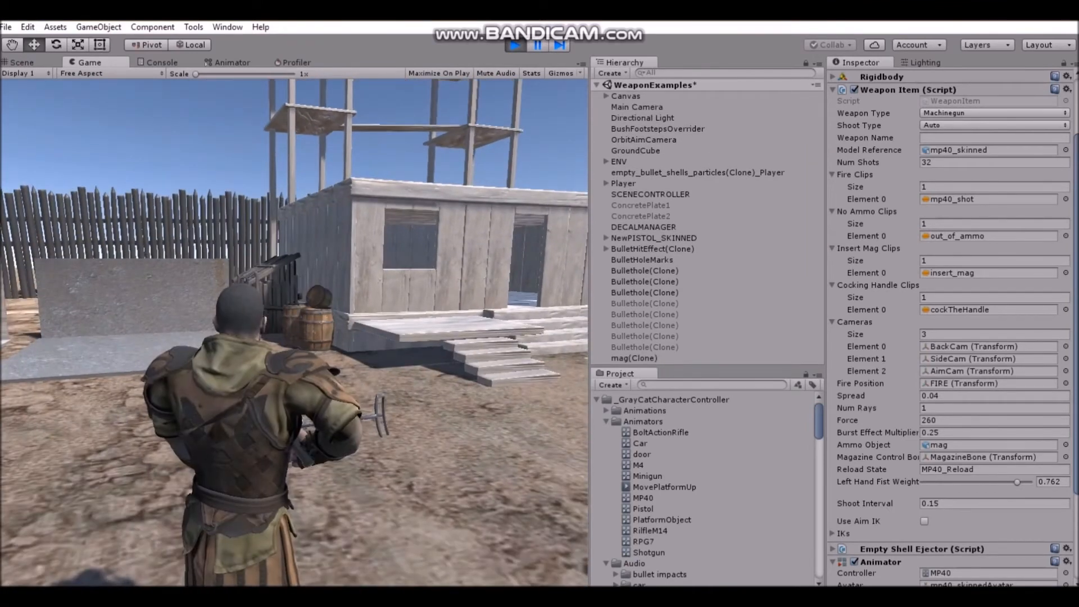
key(Escape)
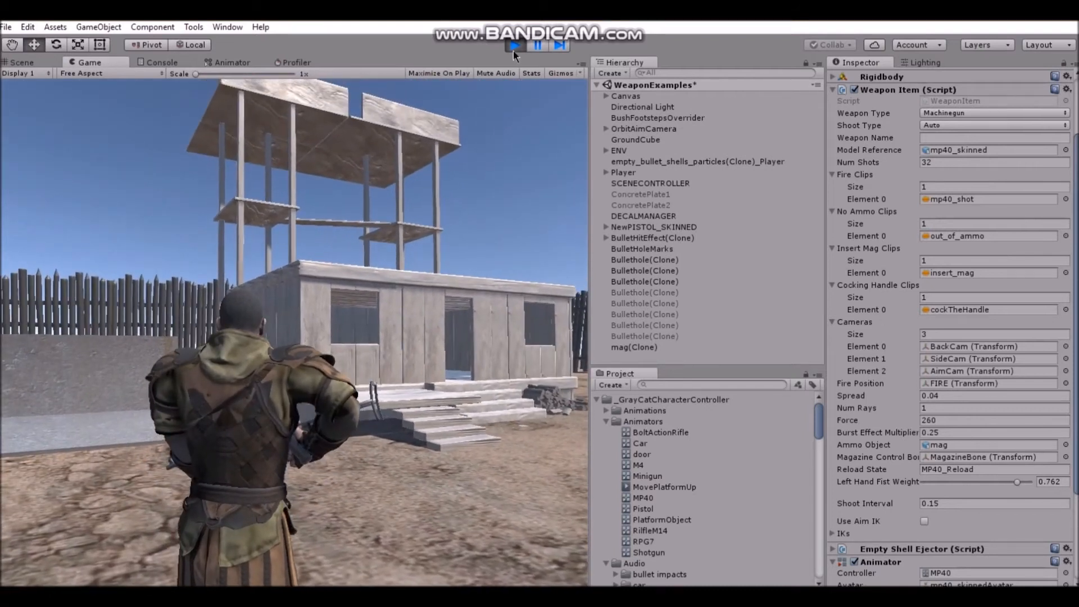
click(514, 50)
- Add the shotgun_skinned model from the weapons shotgun folder to the scene and place it last in the object list
scroll(351, 294, down, 5)
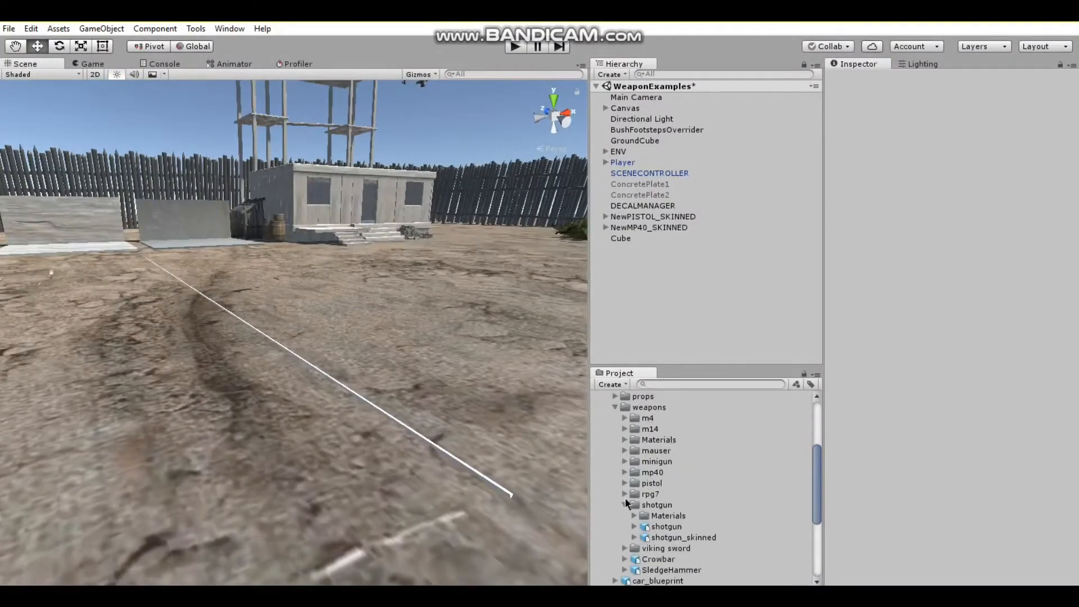
click(665, 535)
drag(664, 533, 457, 420)
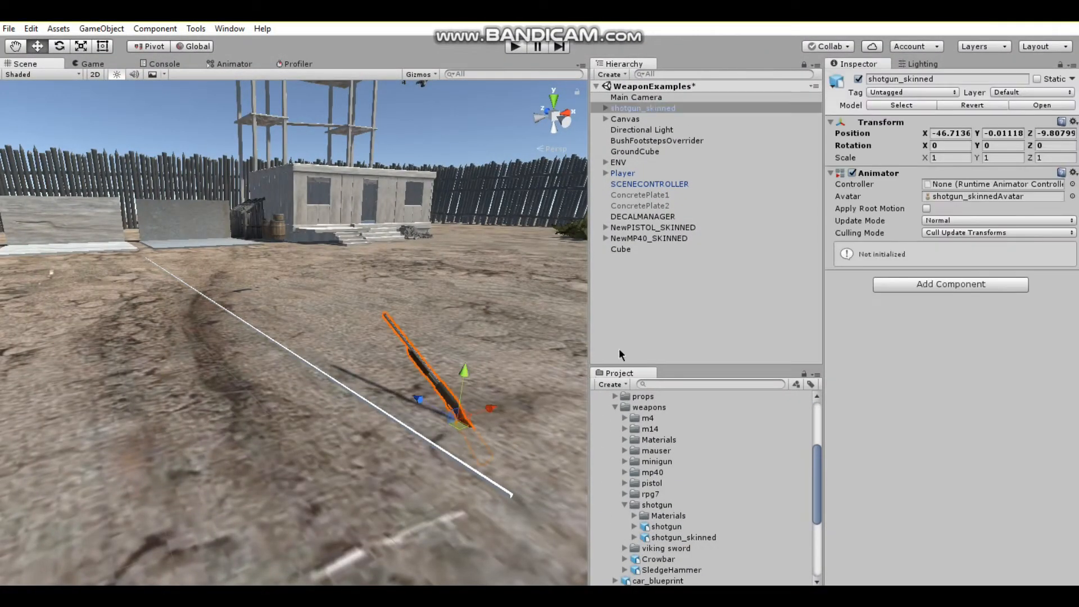
drag(632, 109, 643, 307)
- Rotate and move the shotgun until its barrel lines up with the thin guide cube
click(950, 134)
text(0)
right_drag(315, 292, 382, 292)
key(e)
drag(360, 321, 392, 323)
click(38, 49)
right_drag(391, 323, 346, 343)
key(e)
drag(346, 314, 346, 286)
right_drag(347, 285, 354, 359)
mouse_move(354, 359)
middle_down()
mouse_move(359, 332)
mouse_move(352, 357)
middle_up()
drag(347, 517, 352, 515)
right_drag(352, 515, 394, 360)
- Move the guide cube along the barrel so that its pivot sits at the shotgun's muzzle
right_click(636, 241)
right_drag(427, 314, 313, 310)
click(39, 49)
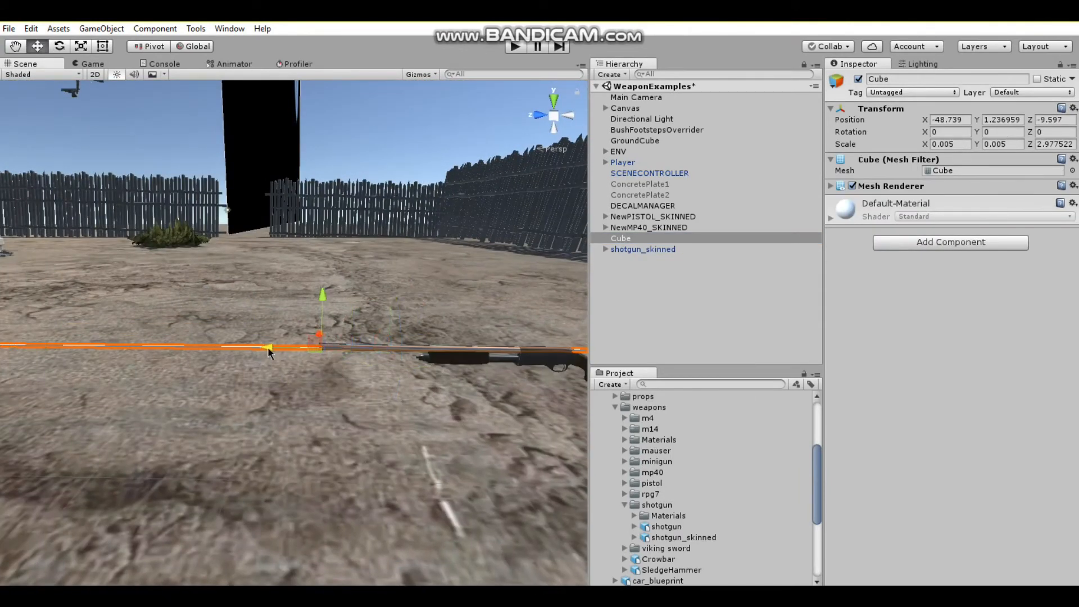
- Create an empty child object under the guide cube and reparent it to the shotgun's BodyBone
right_click(649, 241)
click(691, 347)
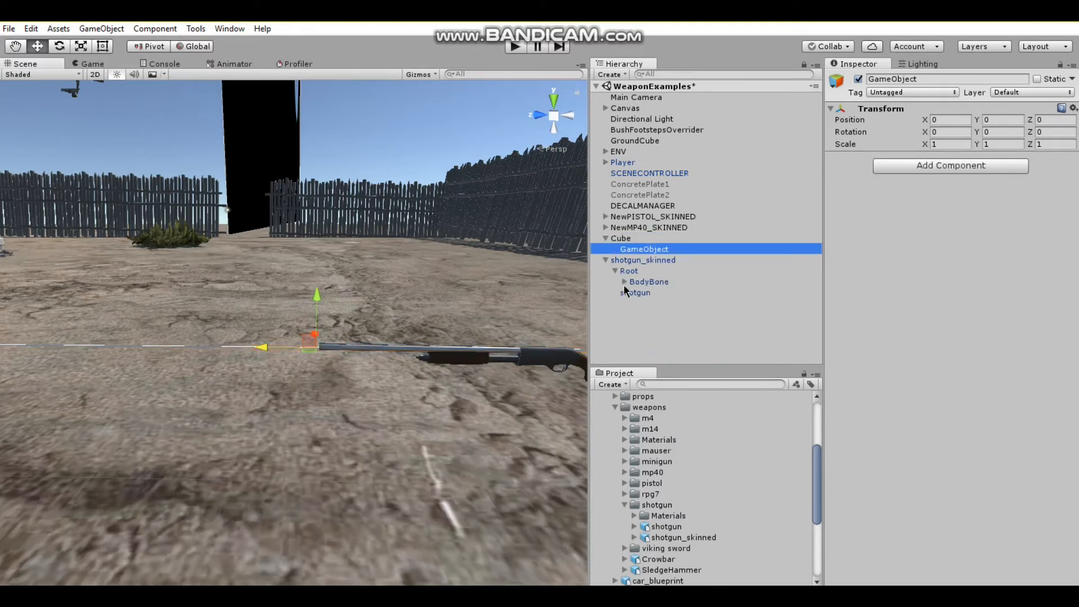
click(624, 282)
drag(642, 249, 661, 283)
- Rename the empty object under BodyBone as FIRE
right_click(676, 313)
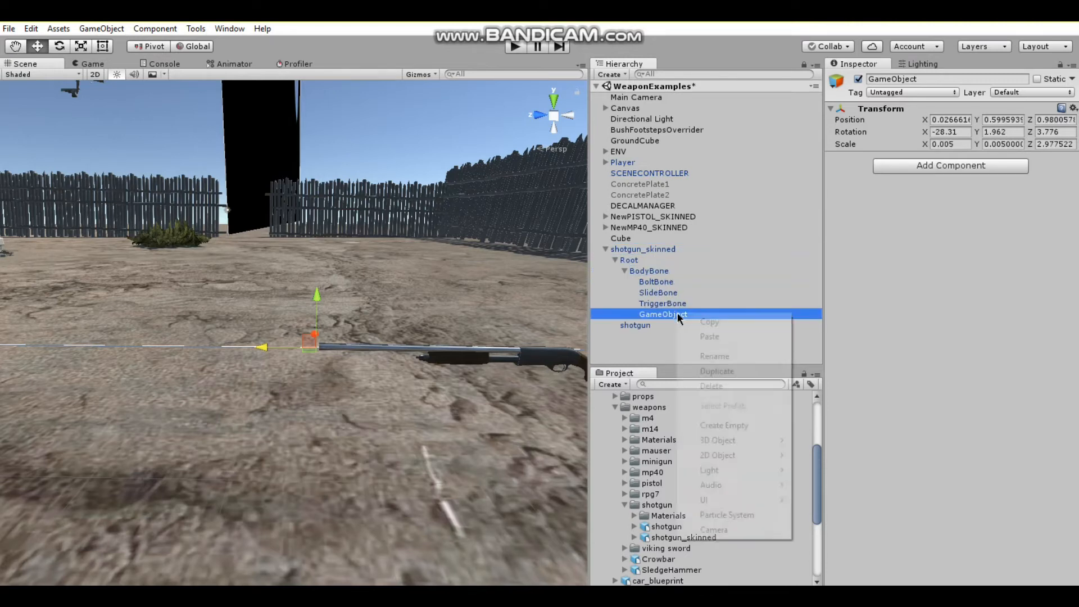
click(695, 355)
text(FIRE)
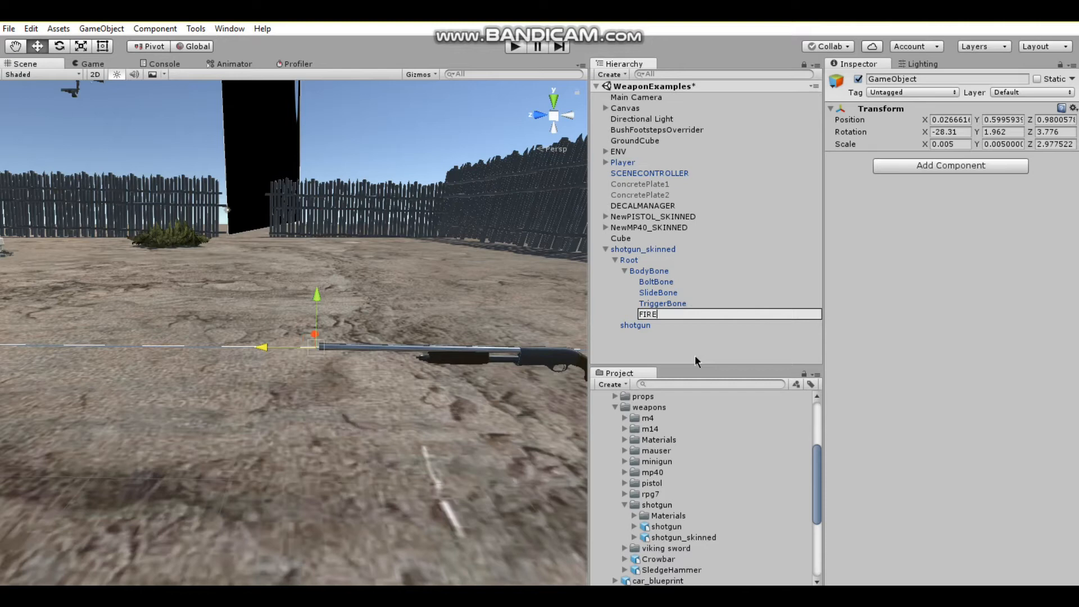
key(Return)
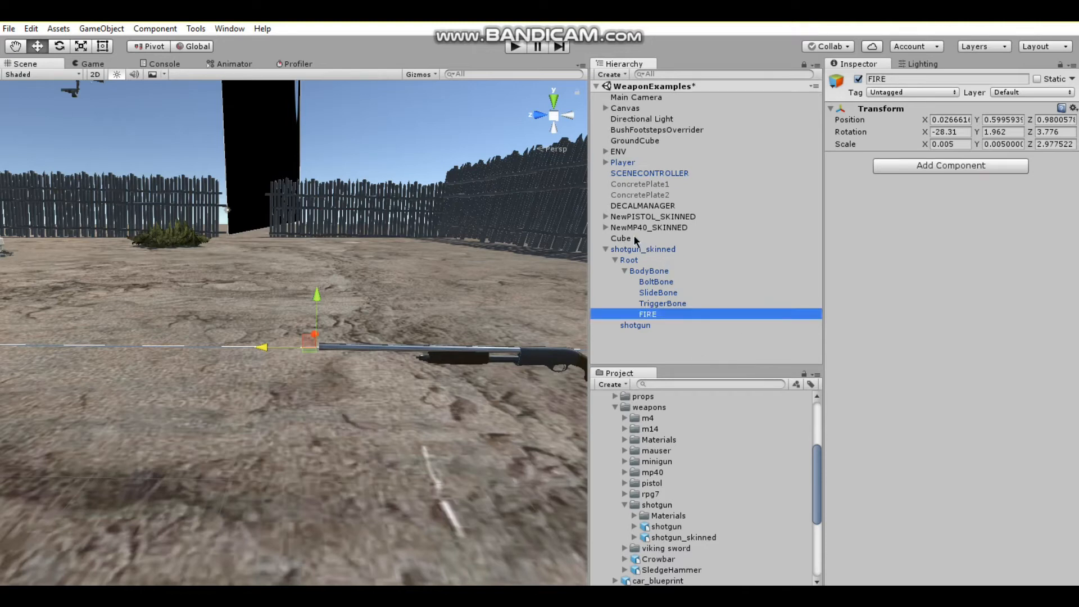
- Delete the guide cube from the scene
click(639, 239)
right_click(640, 239)
click(683, 308)
right_drag(817, 316, 825, 316)
scroll(315, 425, down, 4)
middle_drag(204, 466, 296, 428)
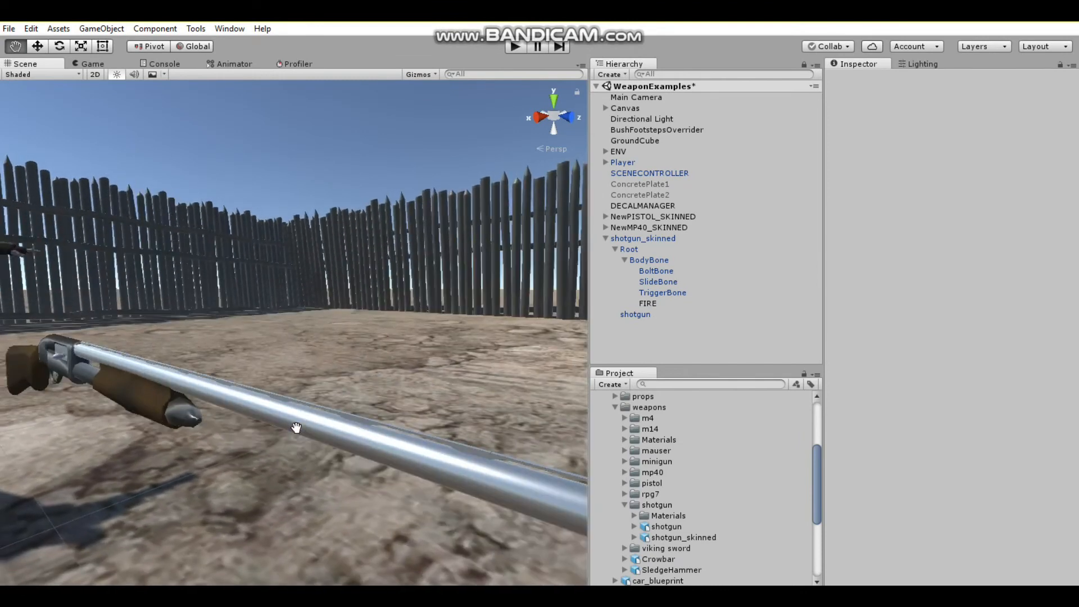
- Switch the transform handles to local orientation and duplicate the FIRE object under BodyBone
scroll(298, 432, down, 3)
right_drag(208, 456, 226, 453)
middle_drag(227, 453, 249, 464)
click(660, 304)
right_click(660, 305)
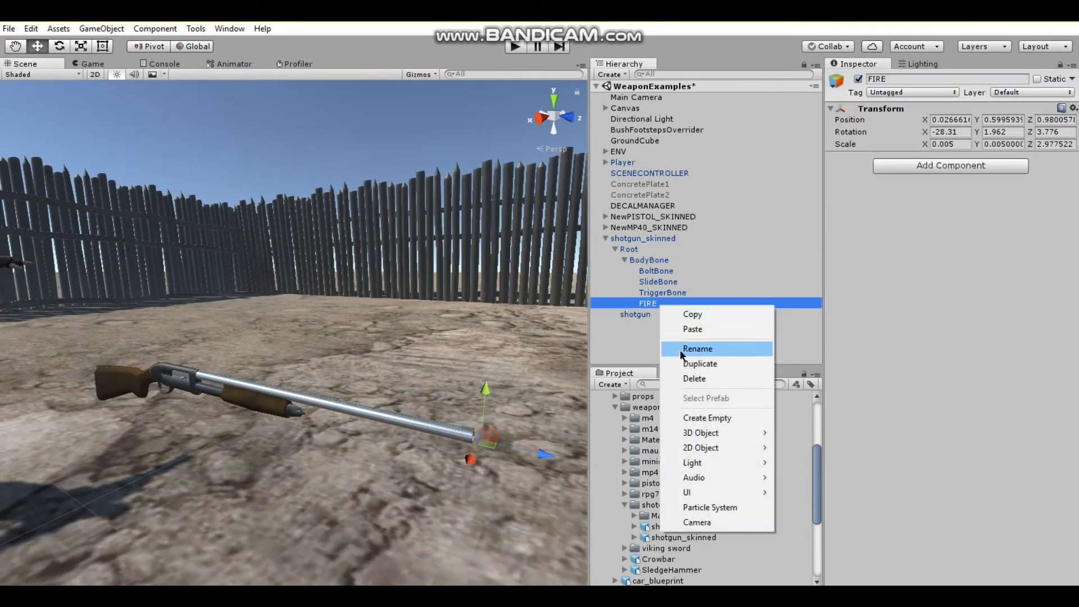
click(209, 45)
click(200, 48)
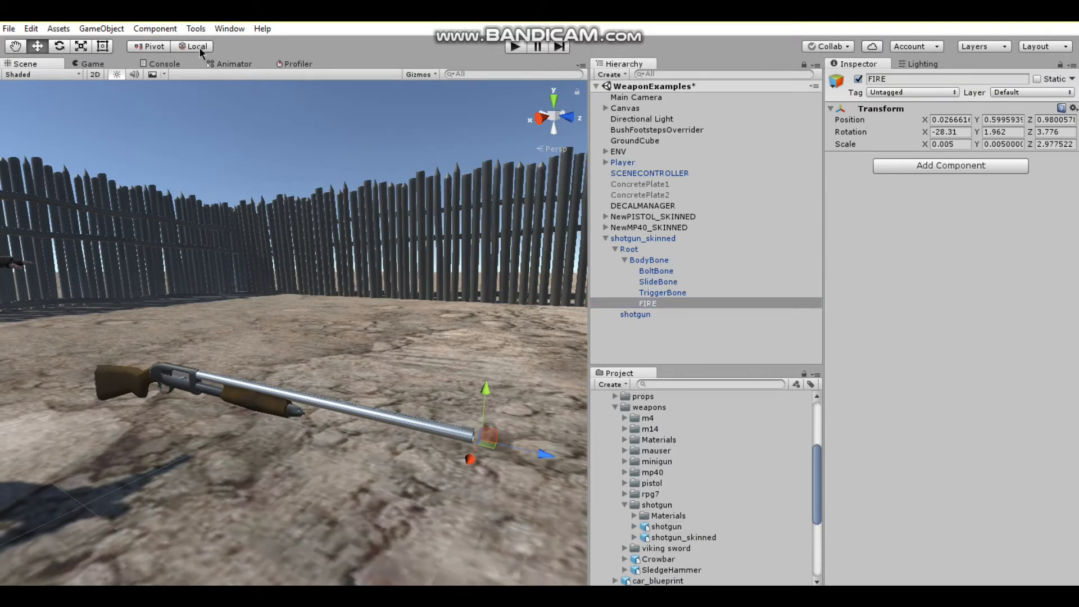
right_click(642, 303)
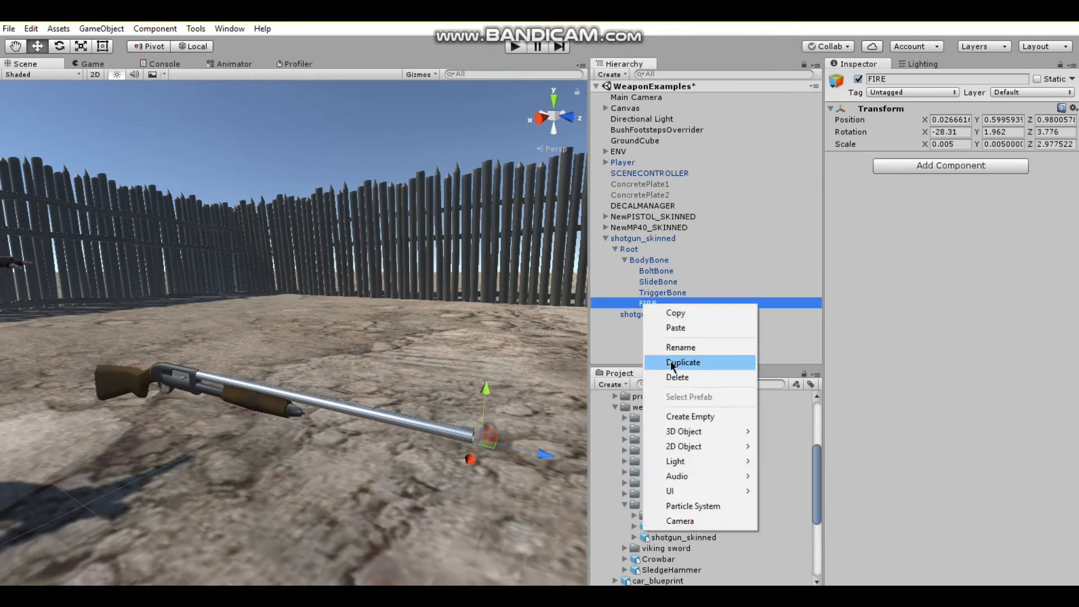
click(646, 362)
- Move the FIRE copy back to the shotgun's ejection port, about (0.009, 0.146, 0.164), and rotate it to about (-13, 93.7, -28.7)
drag(544, 464, 427, 434)
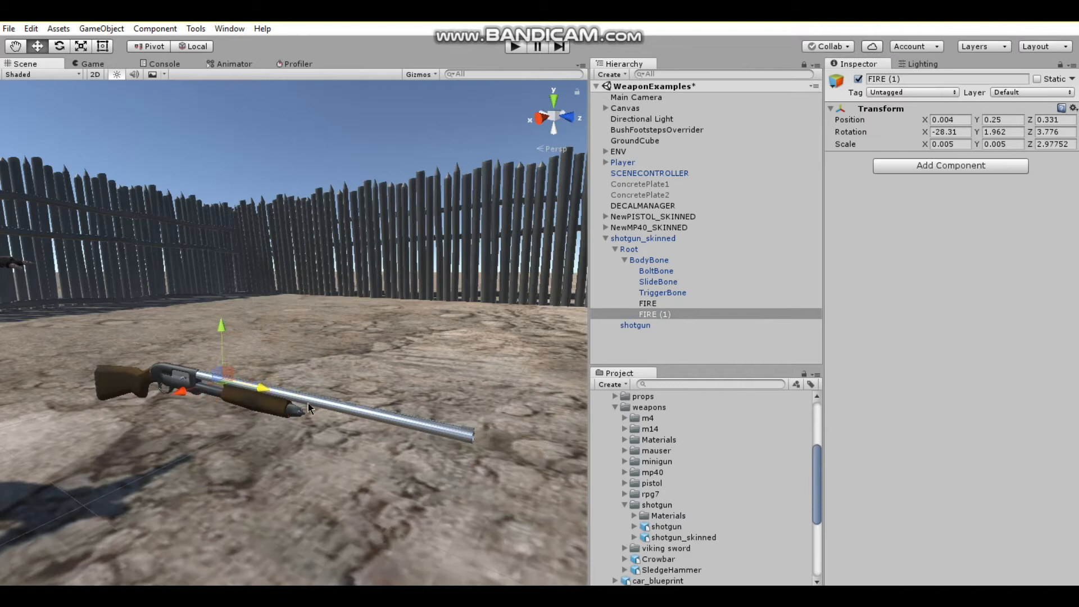
drag(282, 398, 259, 392)
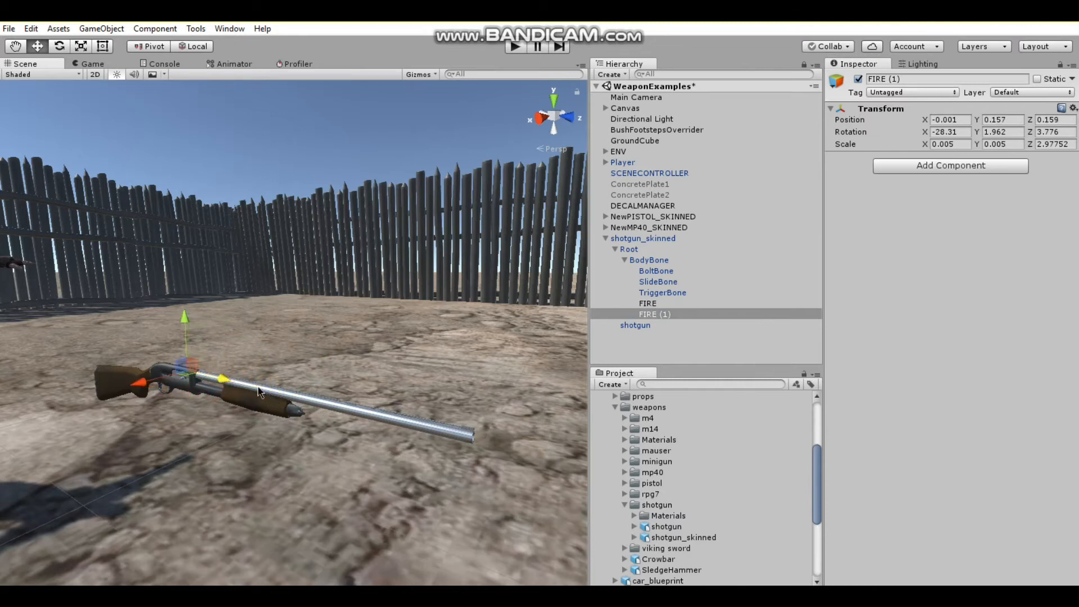
drag(181, 312, 157, 376)
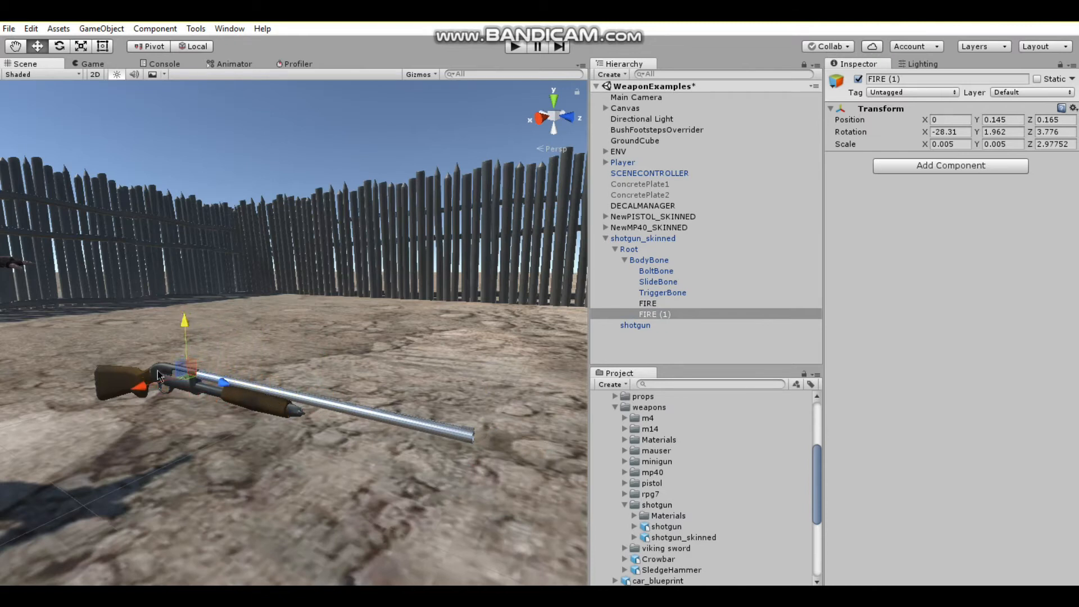
click(59, 47)
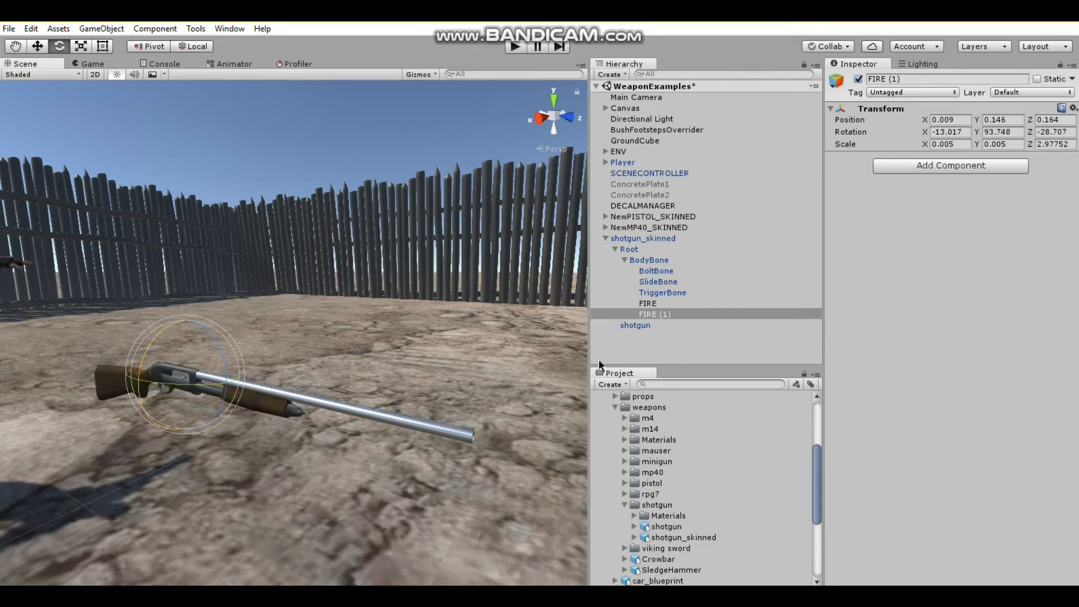
- Rename the duplicated fire point at the ejection port as EJECT
right_click(660, 315)
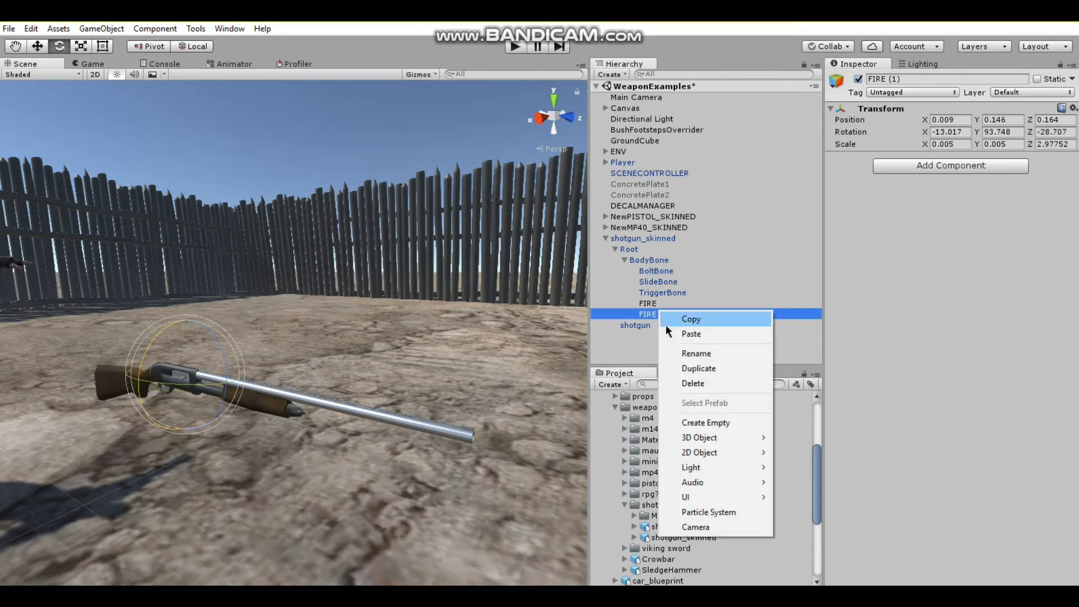
click(674, 353)
text(EJECT)
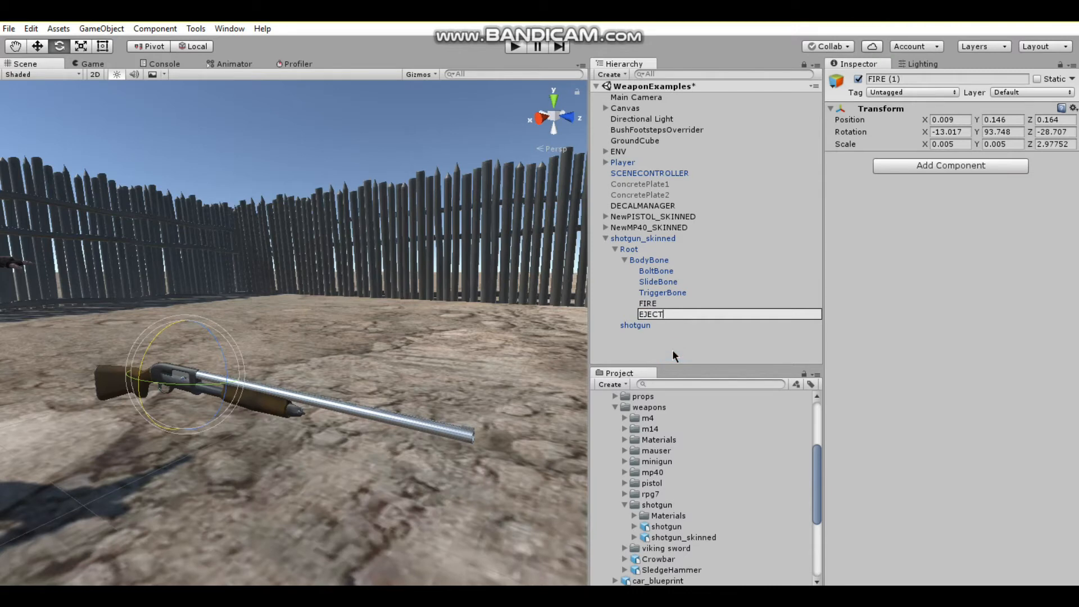
key(Return)
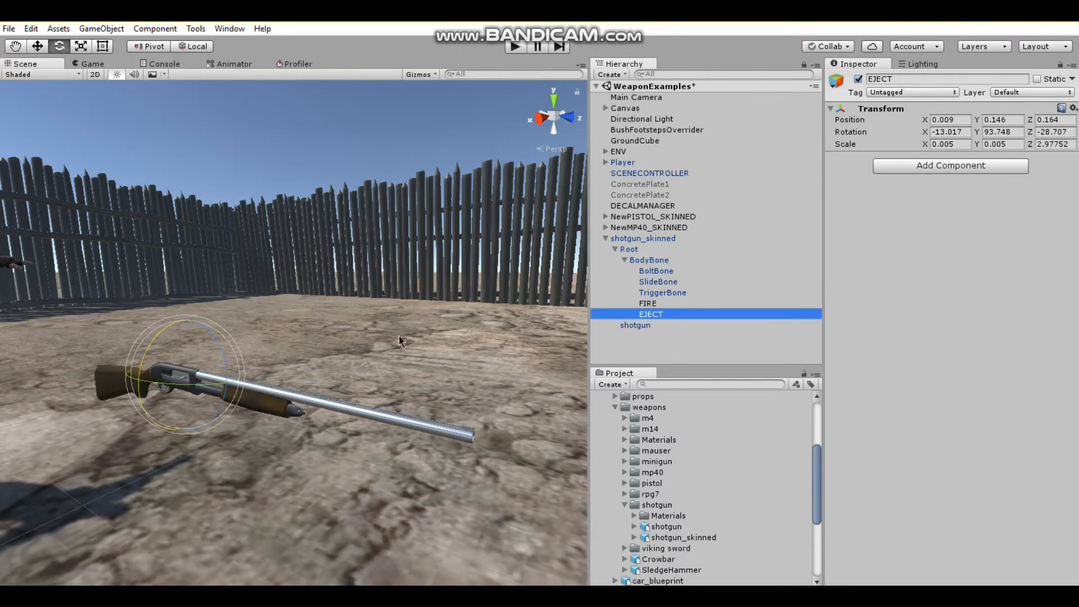
- Open the GC Character Controller WeaponCreator and assign shotgun_skinned as the weapon model object
scroll(339, 309, down, 2)
middle_drag(168, 347, 220, 358)
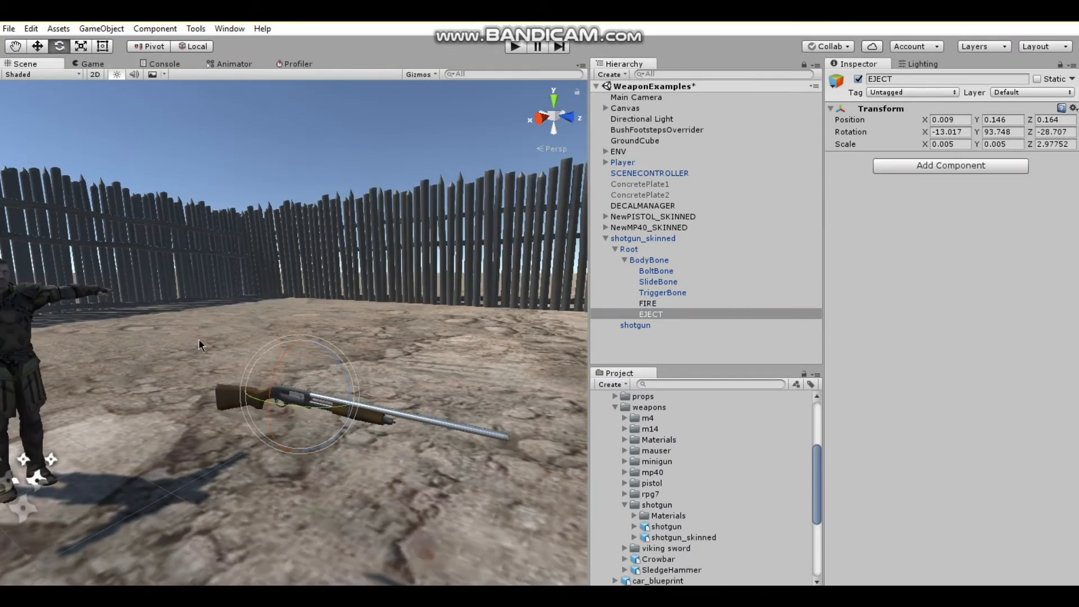
click(655, 239)
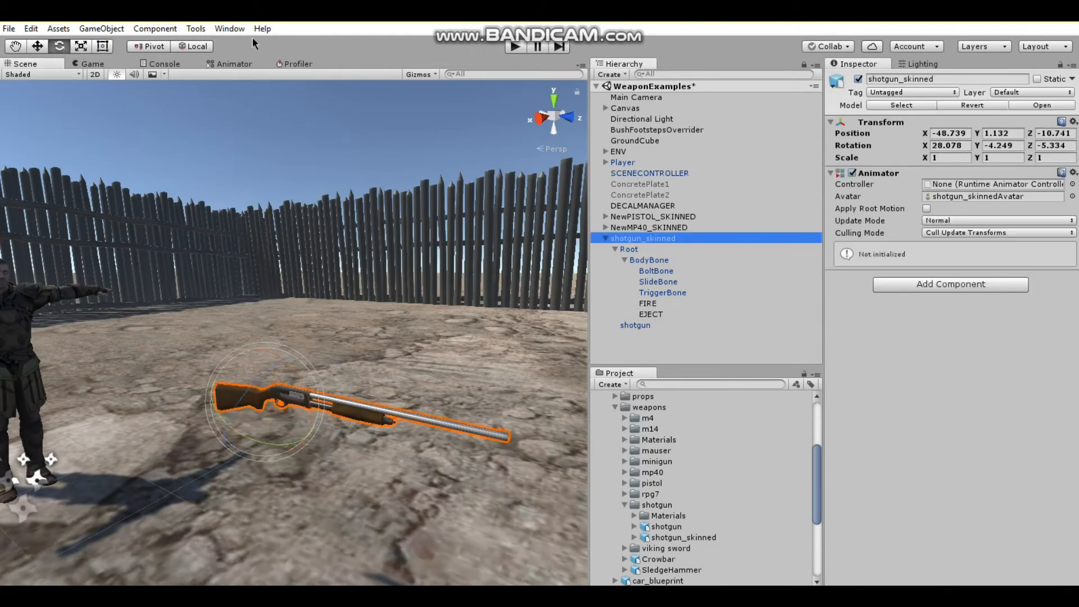
click(200, 30)
mouse_move(221, 45)
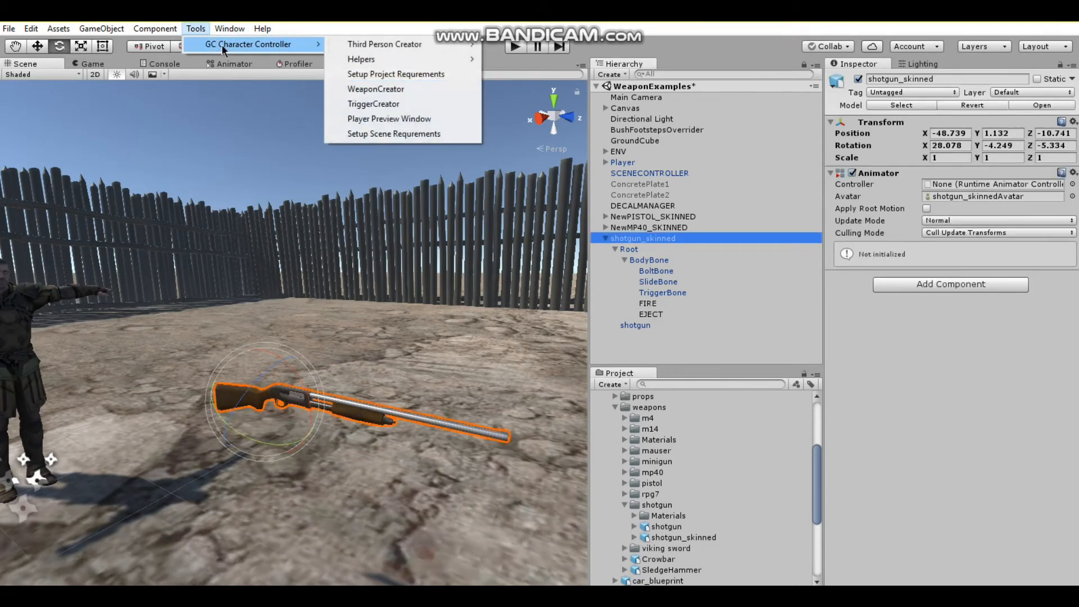
click(407, 89)
drag(637, 241, 226, 154)
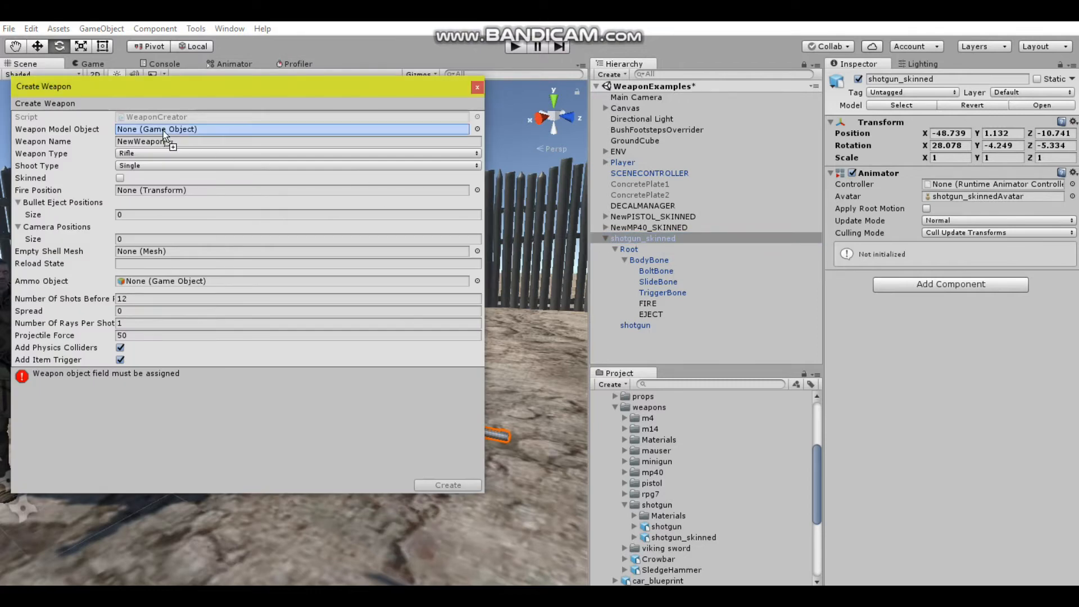
drag(163, 134, 162, 131)
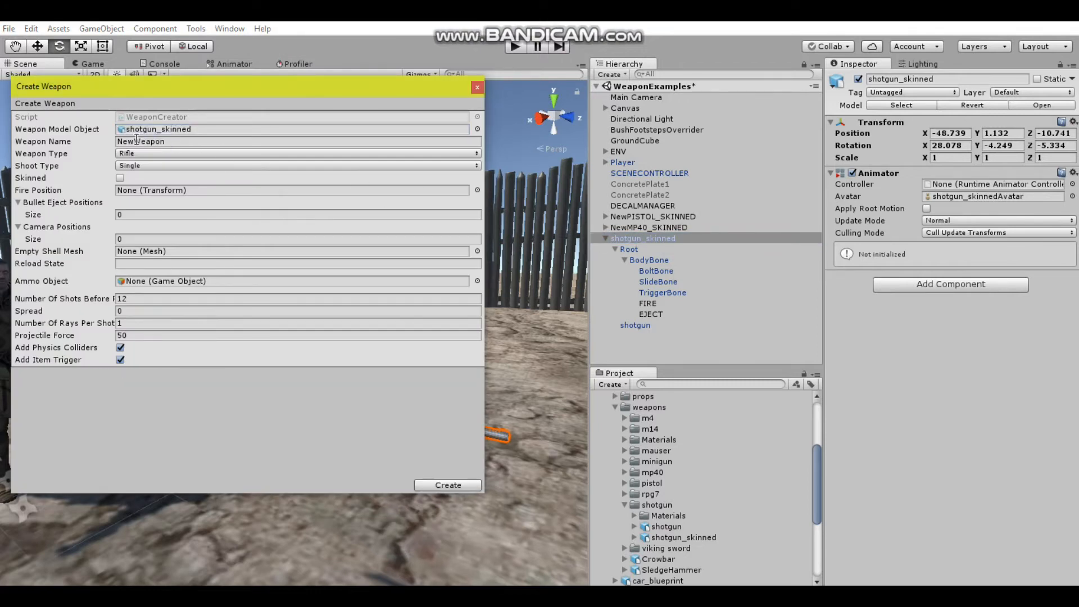
- Name the weapon NewSHOTGUN, set its type to Single Action Rifle and enable Skinned
click(246, 153)
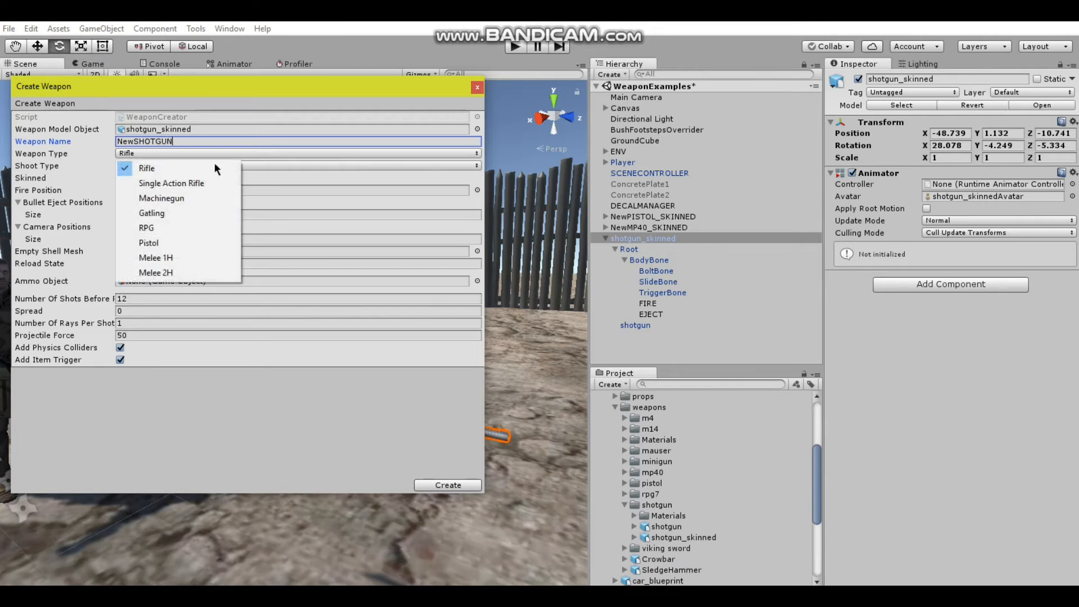
click(186, 181)
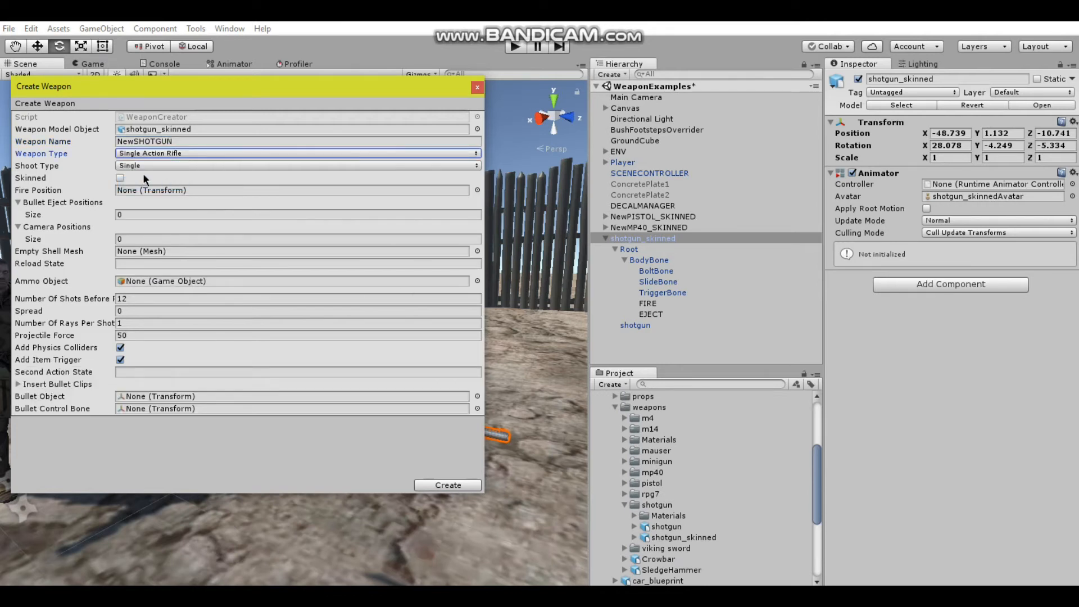
click(120, 178)
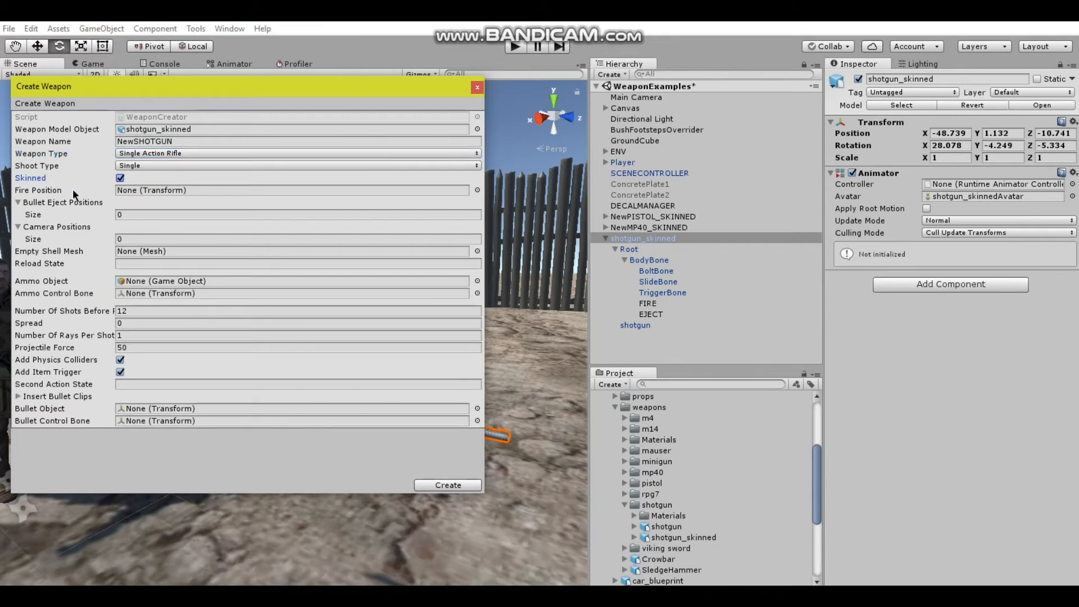
- Assign FIRE as the fire position, EJECT as the bullet eject position and shotgun_shell_lp as the empty shell mesh
drag(656, 307, 155, 194)
drag(655, 314, 118, 217)
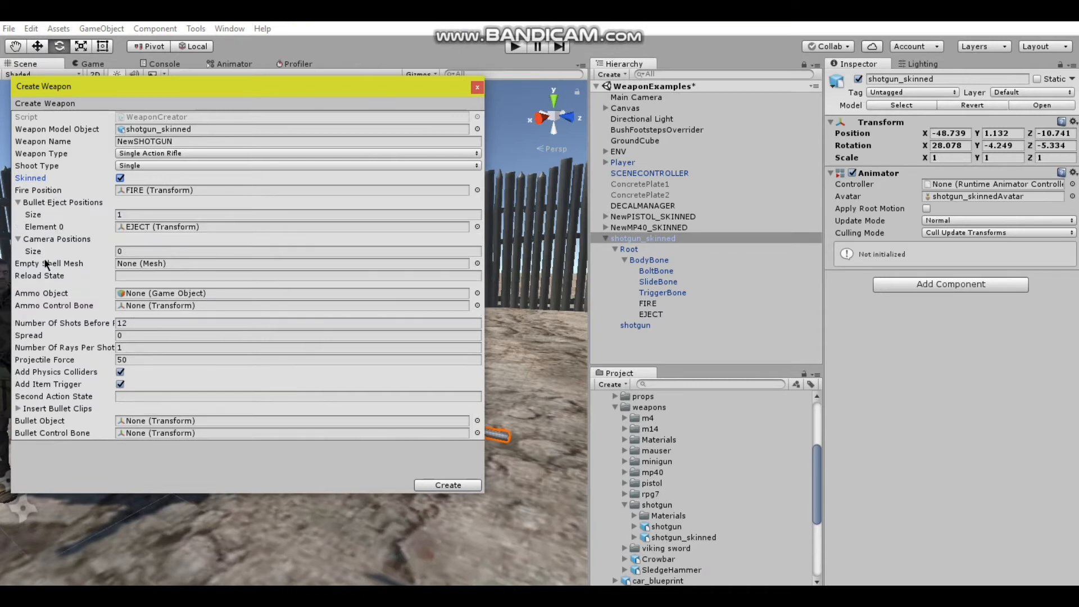
scroll(696, 487, down, 2)
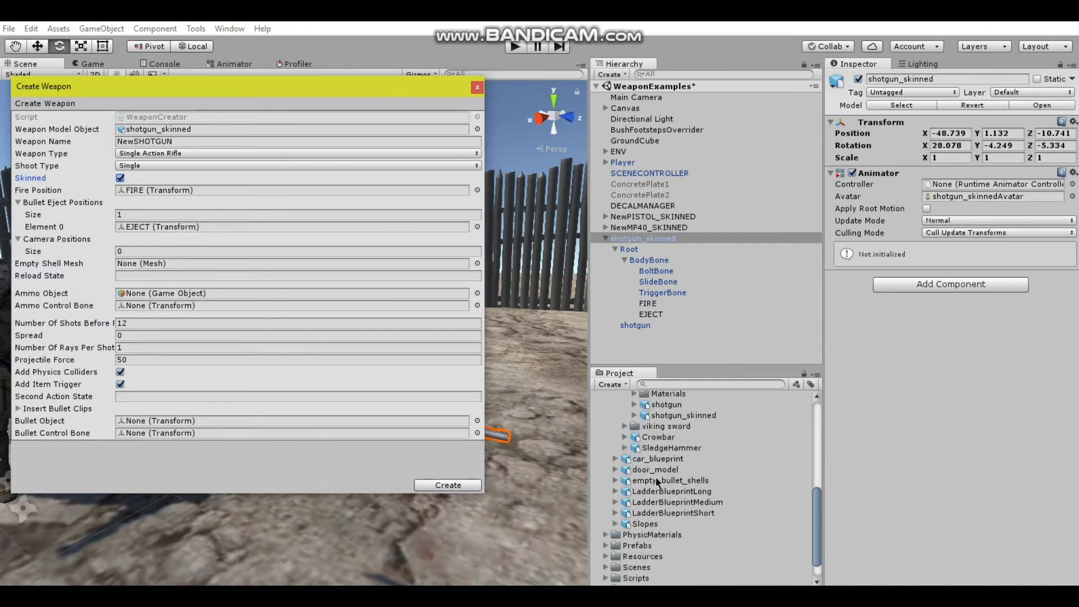
scroll(673, 498, down, 5)
drag(687, 471, 155, 261)
- Set the reload state to ShotgunReload, with 5 shots before reload, spread 0.04, 4 rays per shot and projectile force 320
click(157, 275)
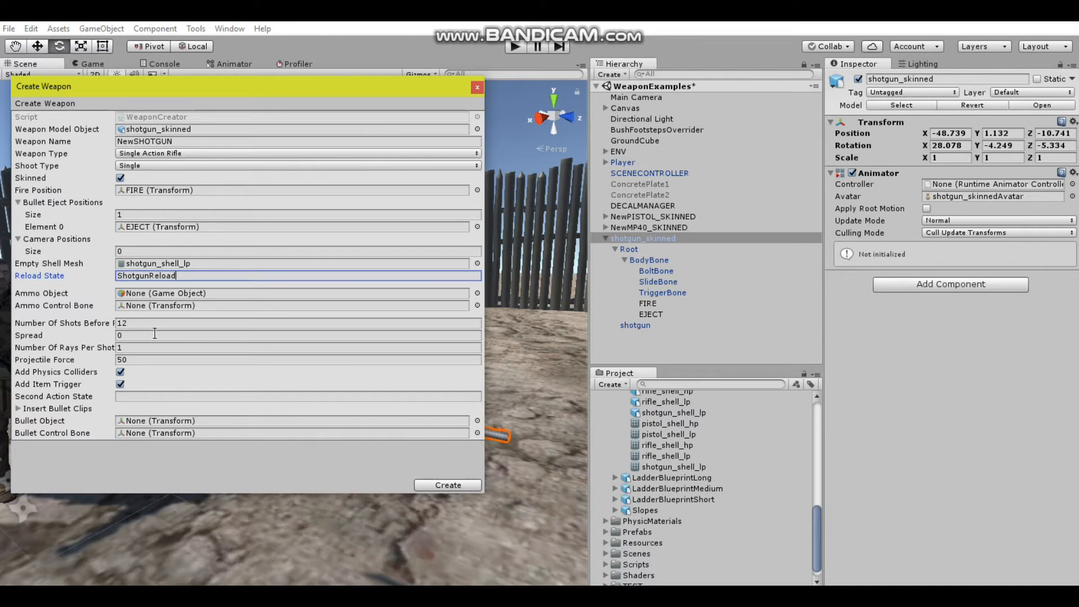
click(154, 325)
text(5)
click(99, 332)
text(0.18)
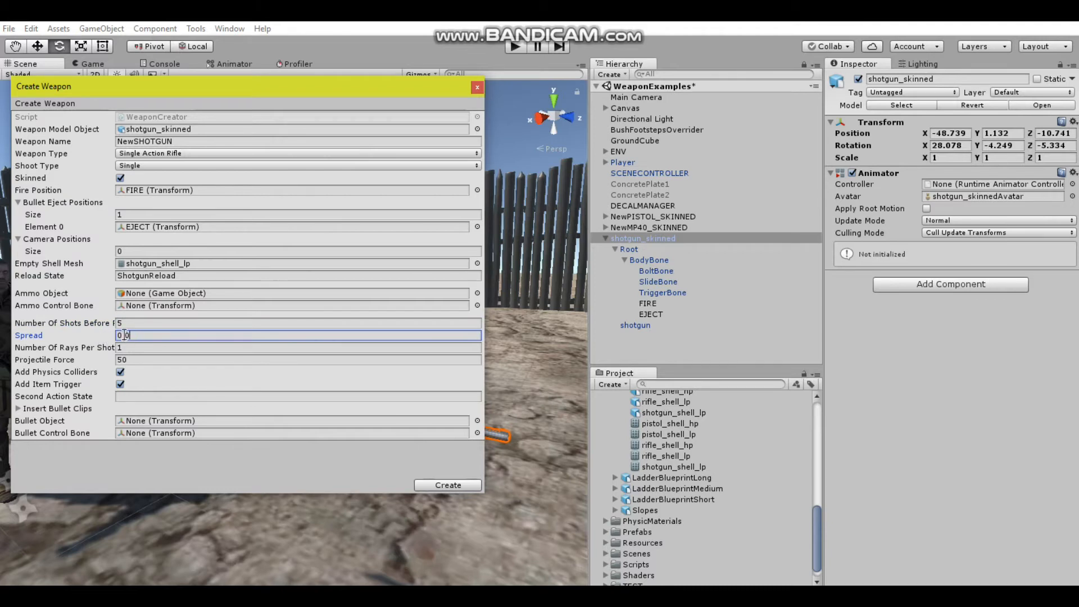
click(136, 349)
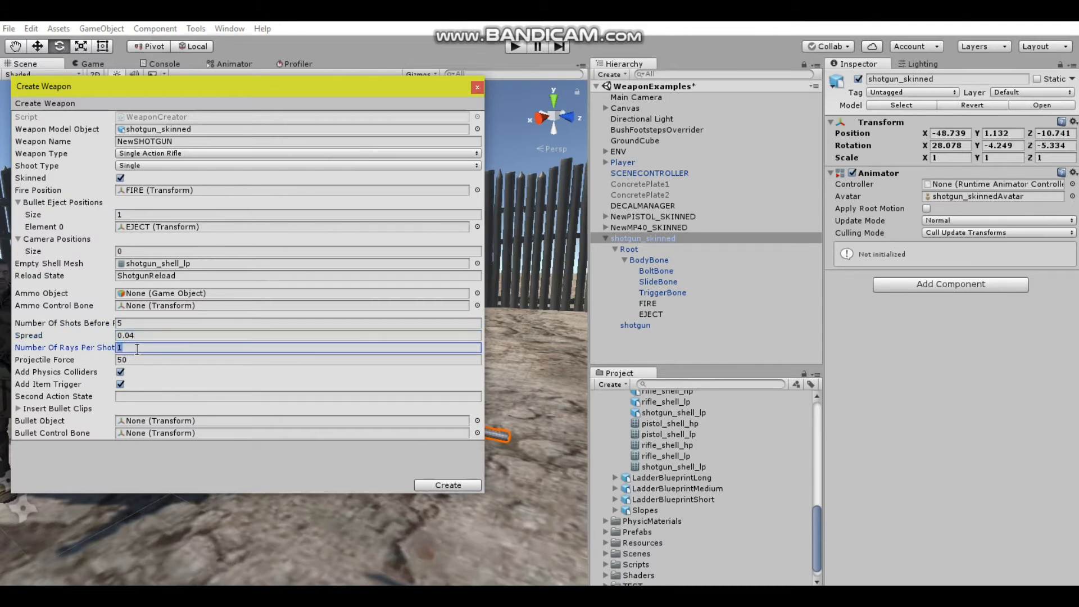
text(4)
click(152, 361)
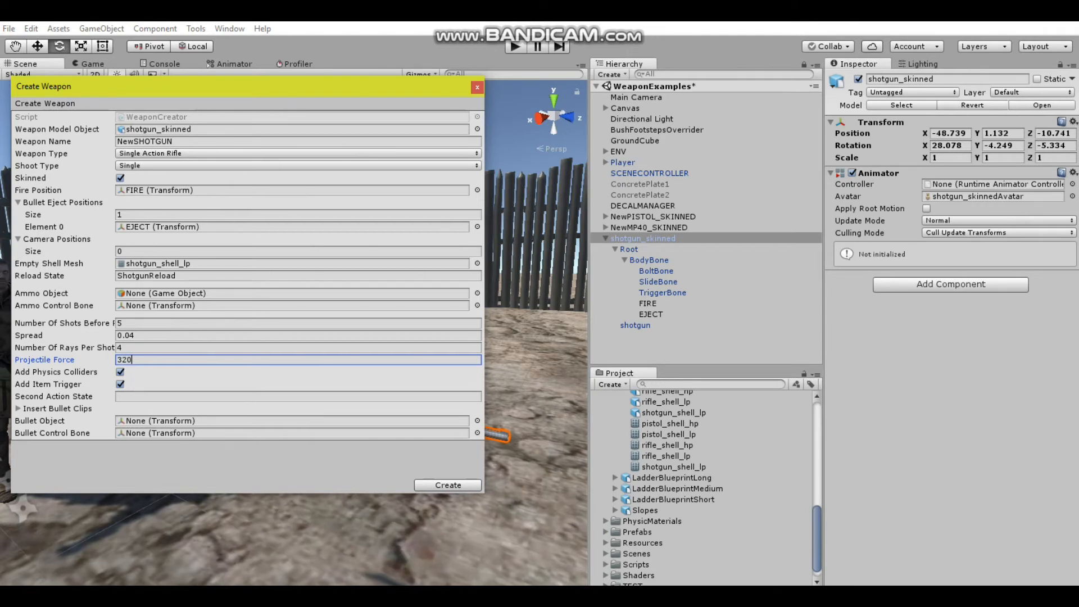
- Copy the state name EjectEmptyShell_Shotgun from the other window and enter it as the Second Action State
key(alt+Tab)
right_click(61, 111)
click(91, 156)
click(802, 45)
right_click(134, 396)
click(153, 436)
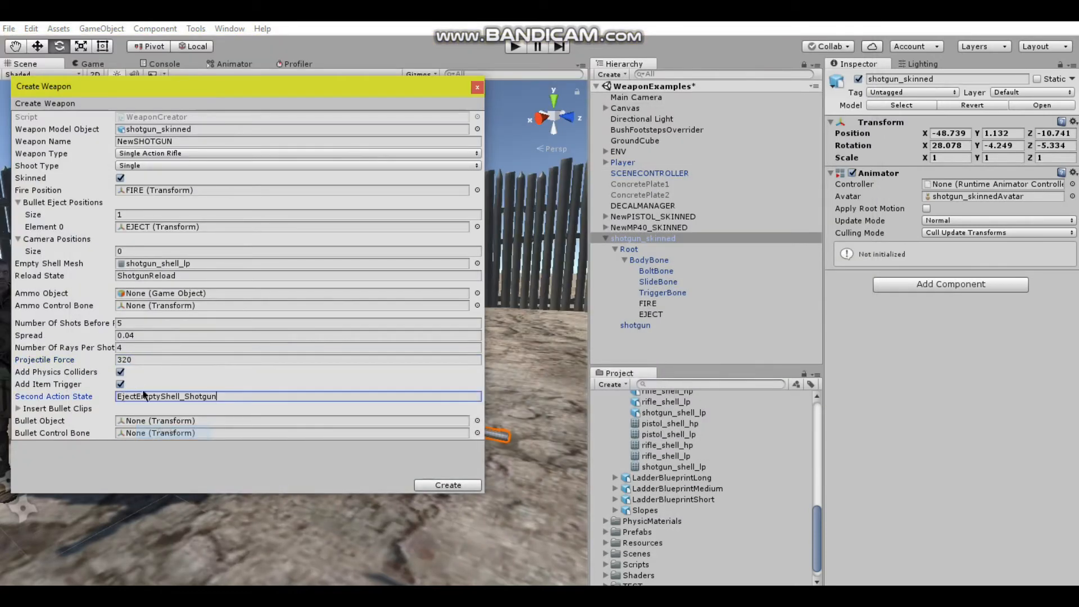
- Give Insert Bullet Clips a size of 1 and assign the insert_bullet_into_shotgun sound from the weapons audio folder
click(25, 410)
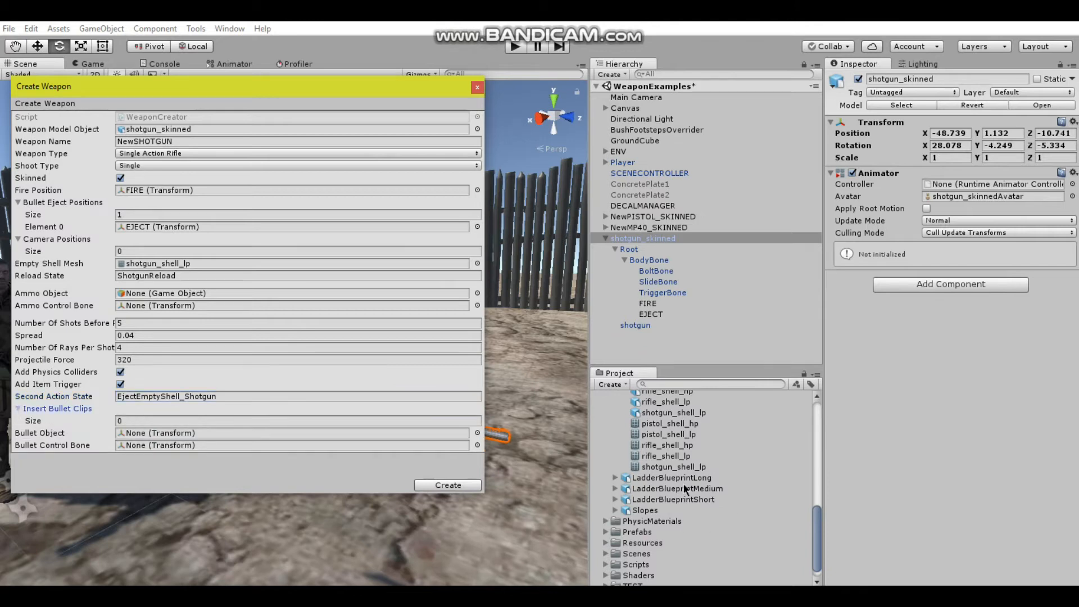
scroll(680, 484, up, 15)
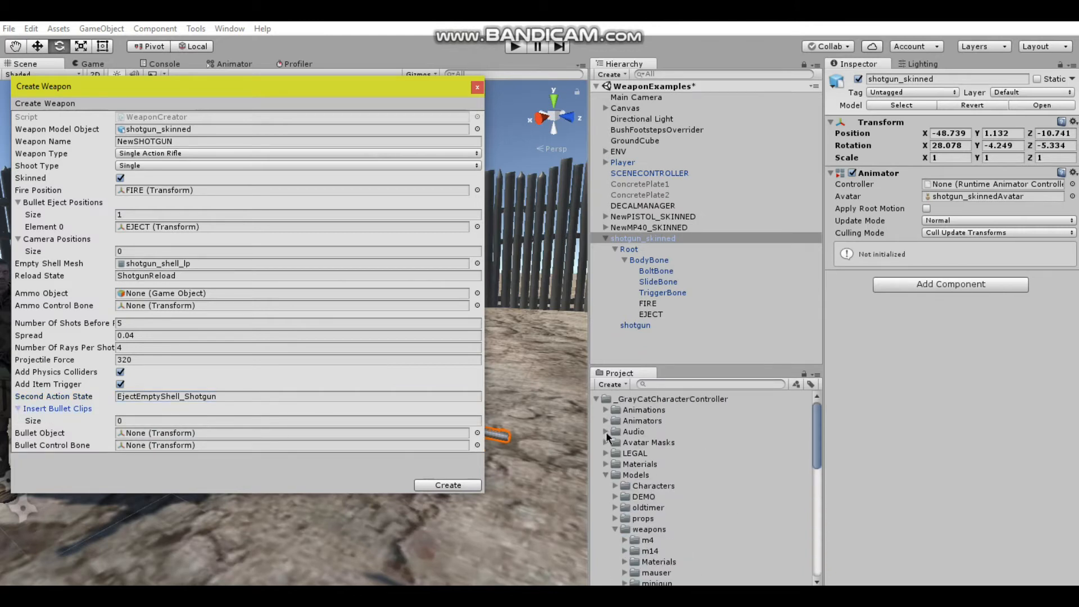
click(606, 432)
click(615, 476)
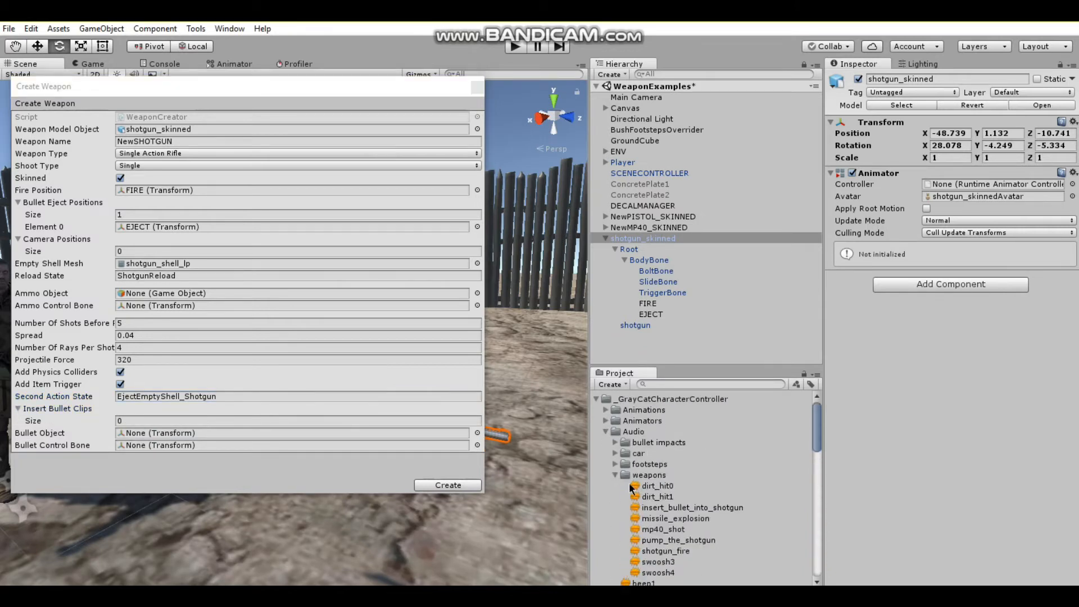
scroll(657, 484, down, 3)
click(685, 427)
drag(685, 427, 163, 421)
click(163, 421)
text(1)
key(Return)
drag(698, 428, 160, 441)
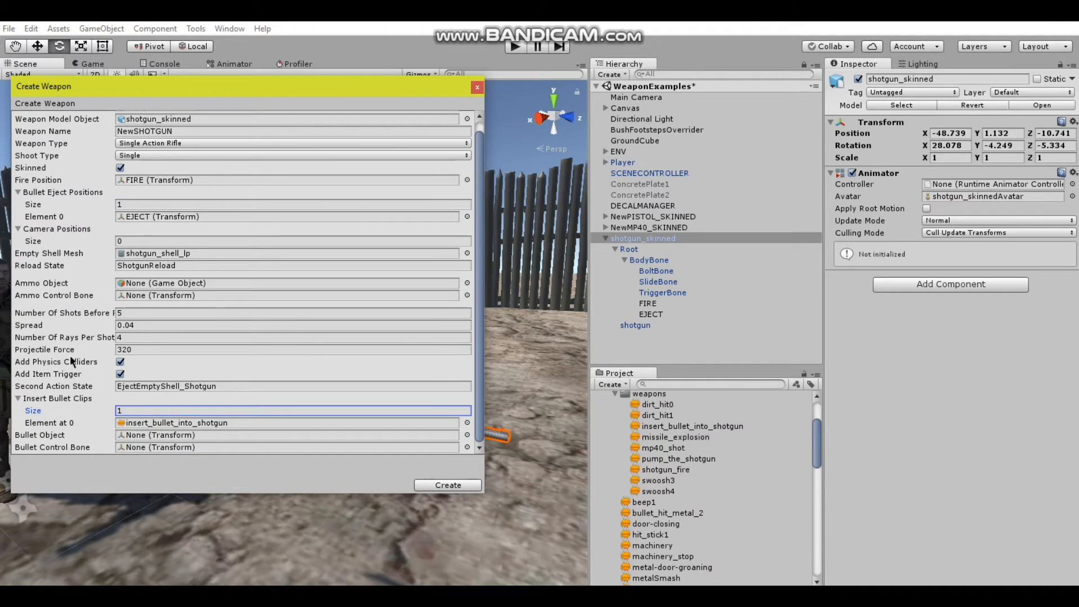
- Review the weapon settings and create the NewSHOTGUN weapon
scroll(70, 356, up, 1)
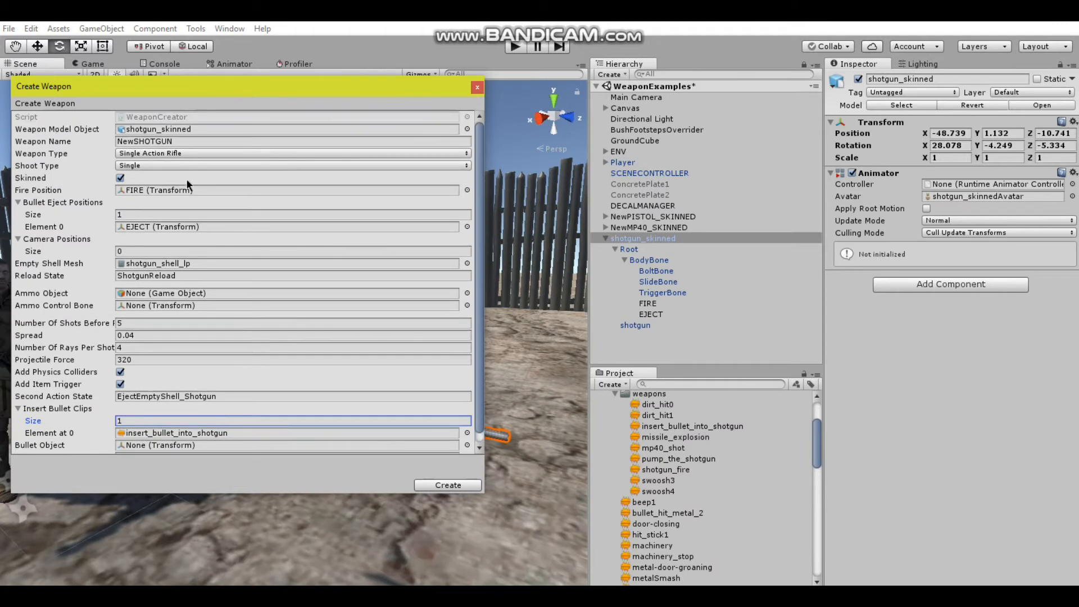
scroll(56, 238, down, 1)
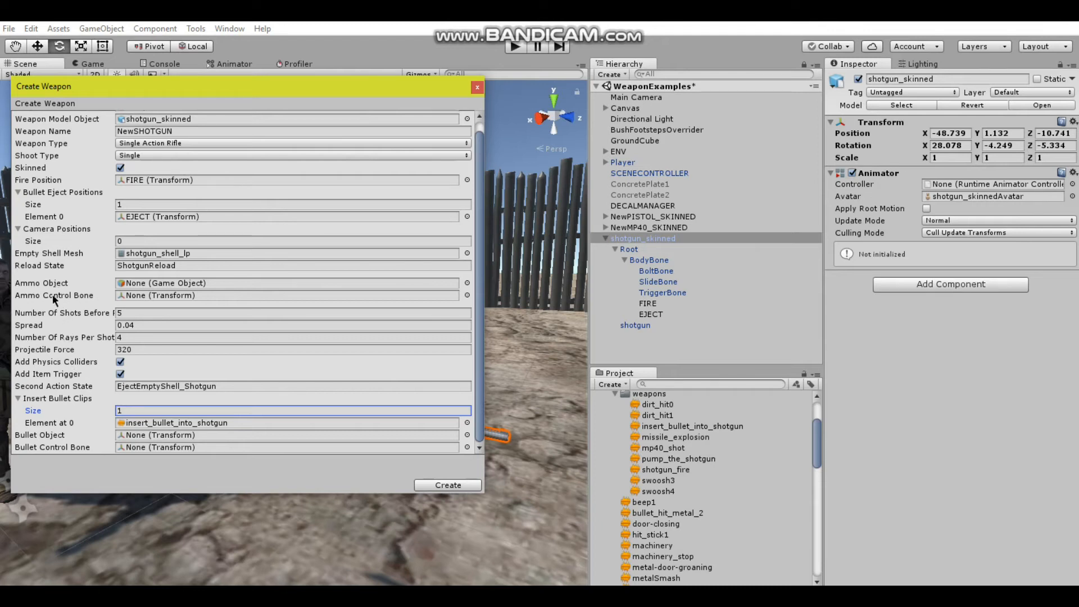
click(448, 485)
alt+drag(244, 366, 283, 378)
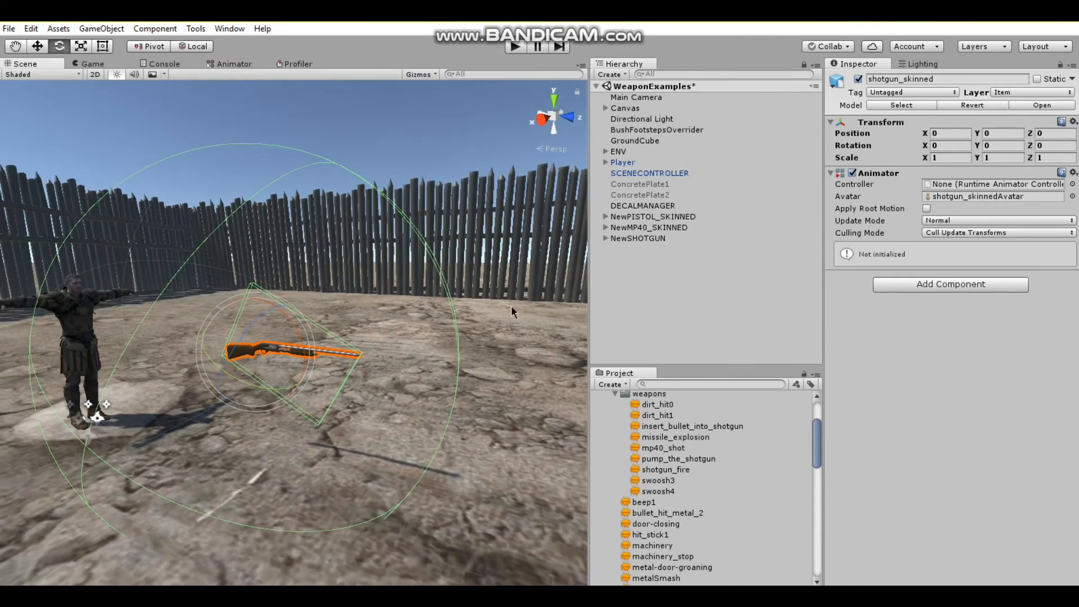
- Shrink the sphere collider of NewSHOTGUN's Trigger object to a radius of about 1.03
alt+click(606, 238)
click(644, 346)
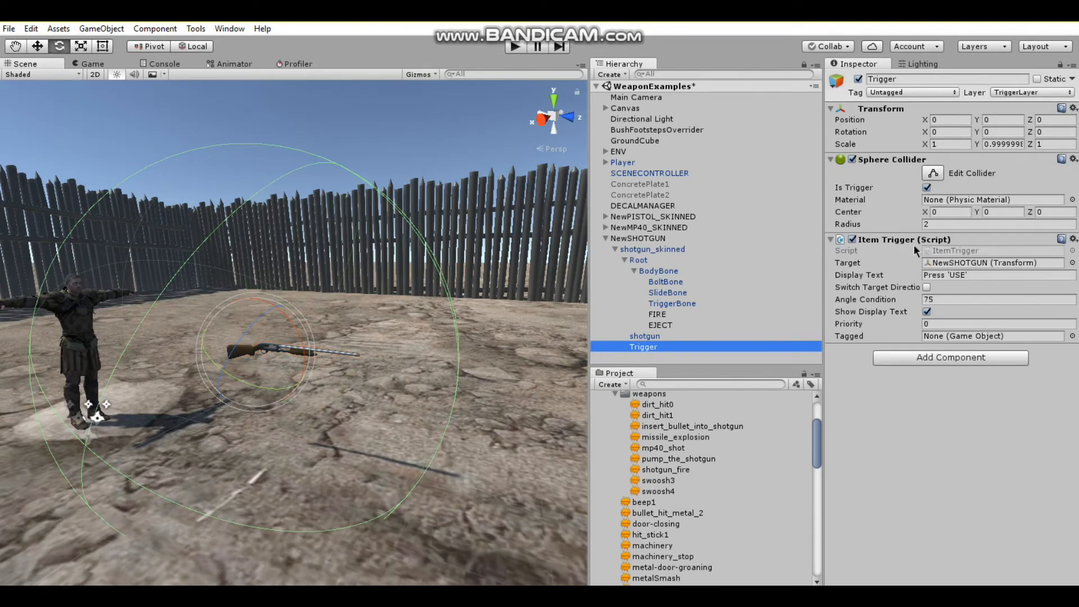
click(933, 173)
drag(89, 448, 204, 414)
- Move NewSHOTGUN's Trigger object to position Y 0.21, Z 0.229 so its sphere is centred on the shotgun
right_drag(187, 347, 326, 349)
middle_drag(150, 387, 259, 373)
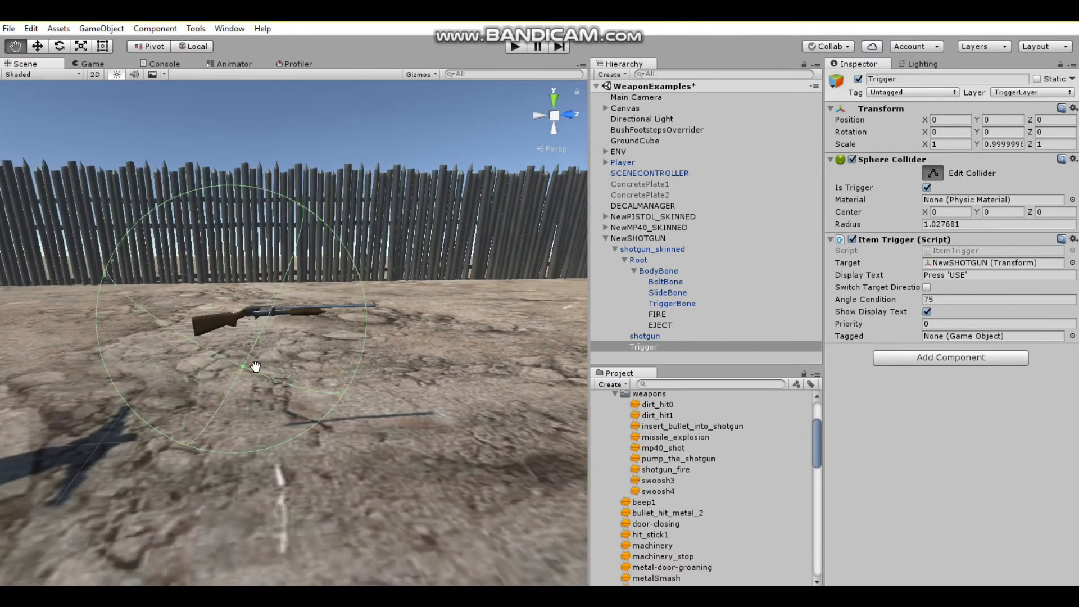
click(37, 46)
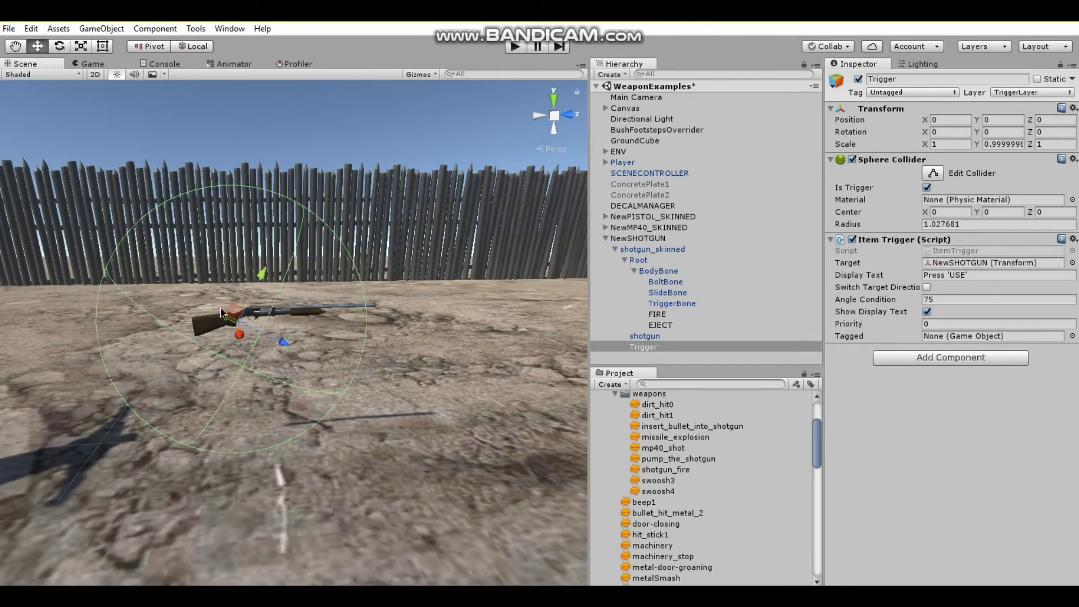
drag(229, 313, 268, 304)
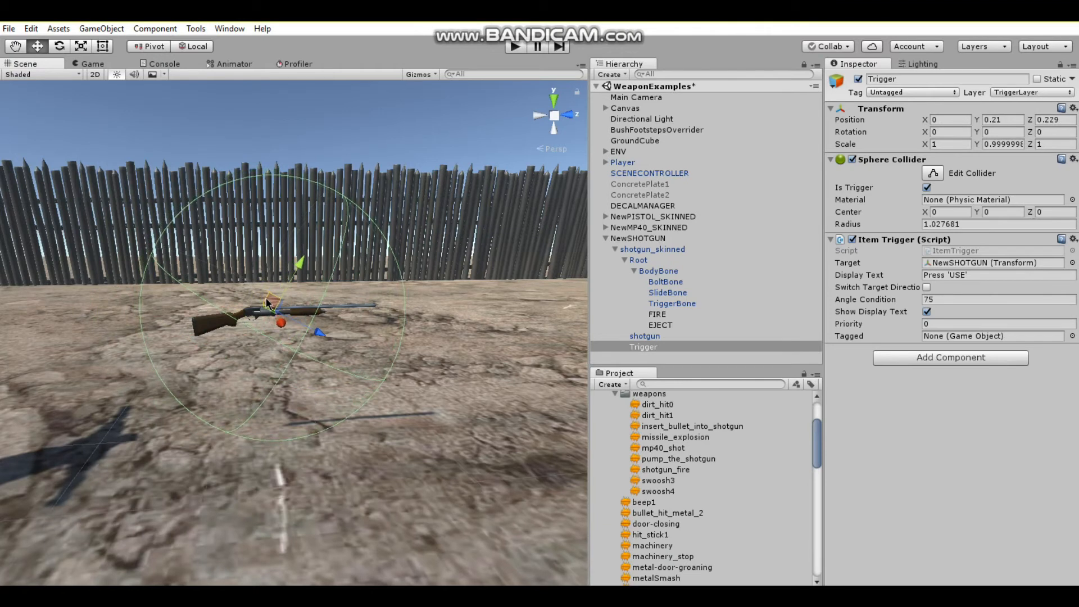
- Replace the Box Collider on NewSHOTGUN's shotgun mesh object with a Mesh Collider
click(652, 336)
right_click(885, 437)
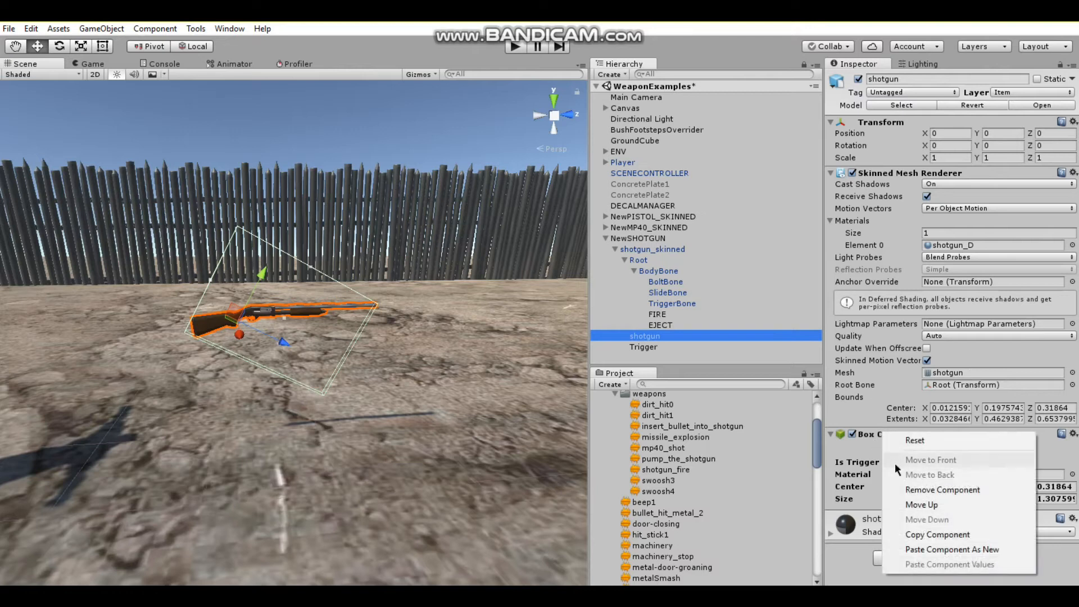
click(902, 484)
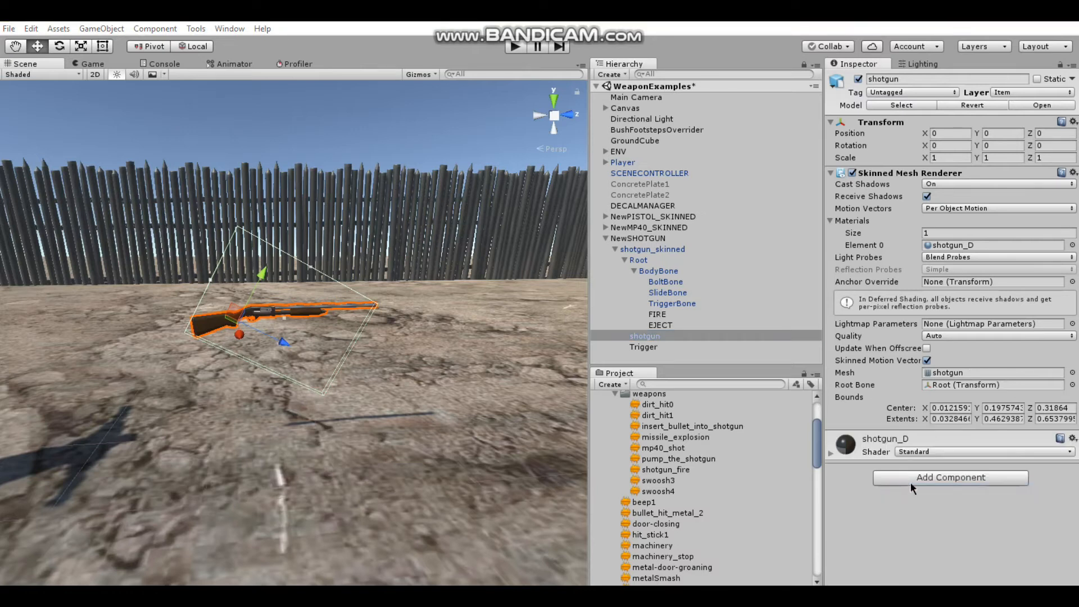
click(910, 482)
click(919, 326)
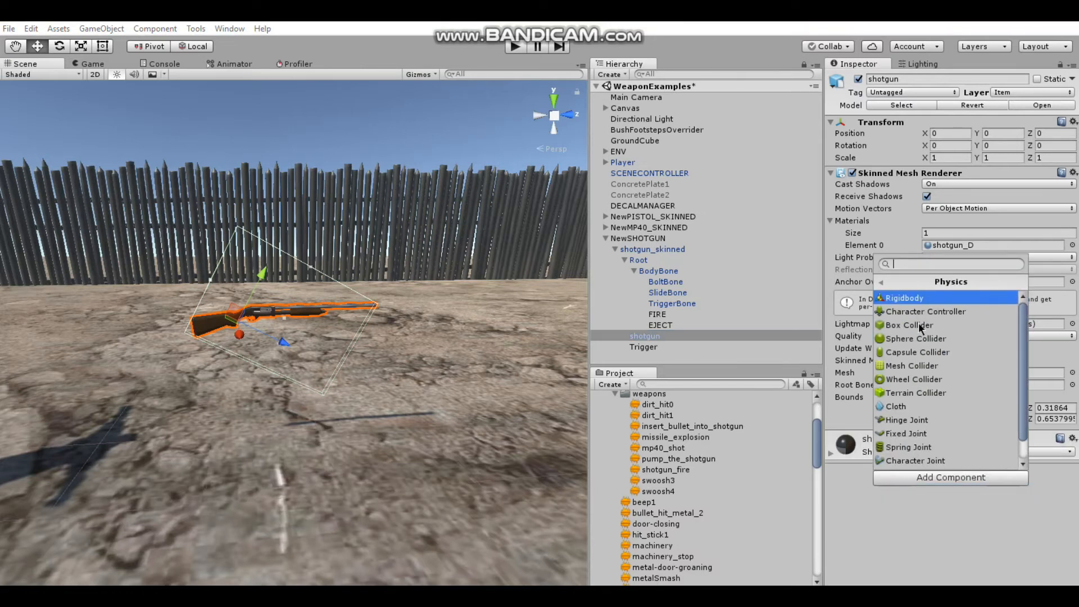
click(911, 362)
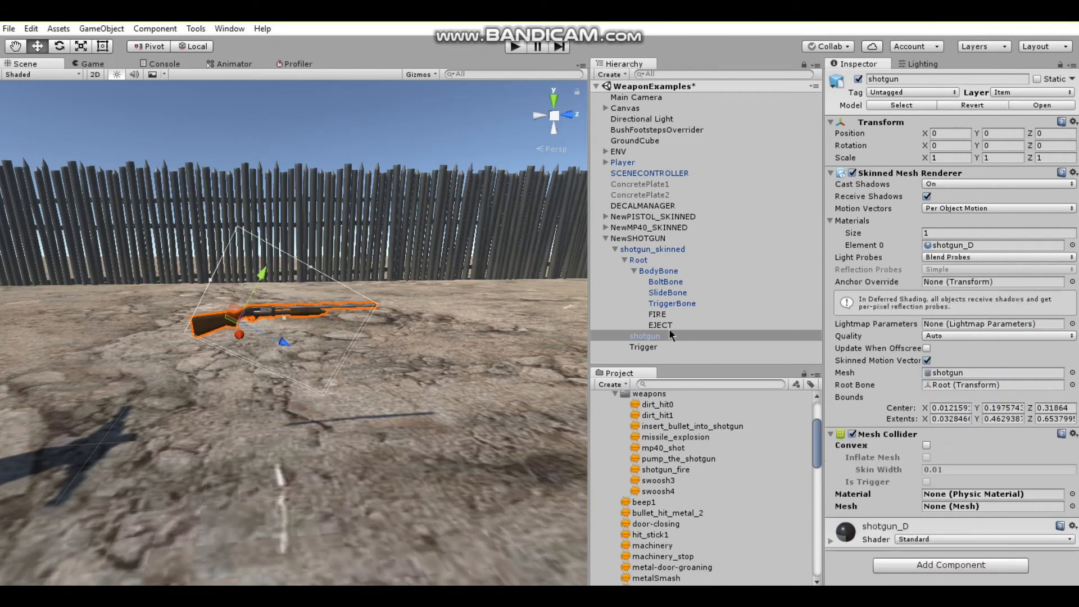
- Assign the shotgun mesh from the shotgun_skinned model to the Mesh Collider and make it convex
click(948, 372)
drag(675, 505, 995, 506)
click(927, 445)
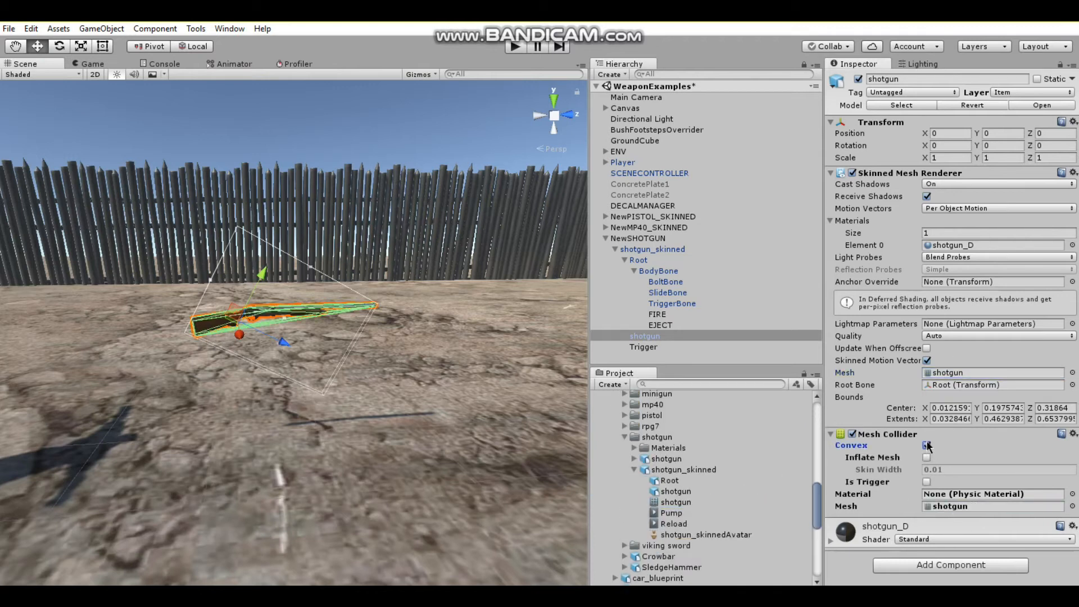
- Set the collision detection of NewSHOTGUN's Rigidbody to Continuous Dynamic and collapse the component
click(638, 241)
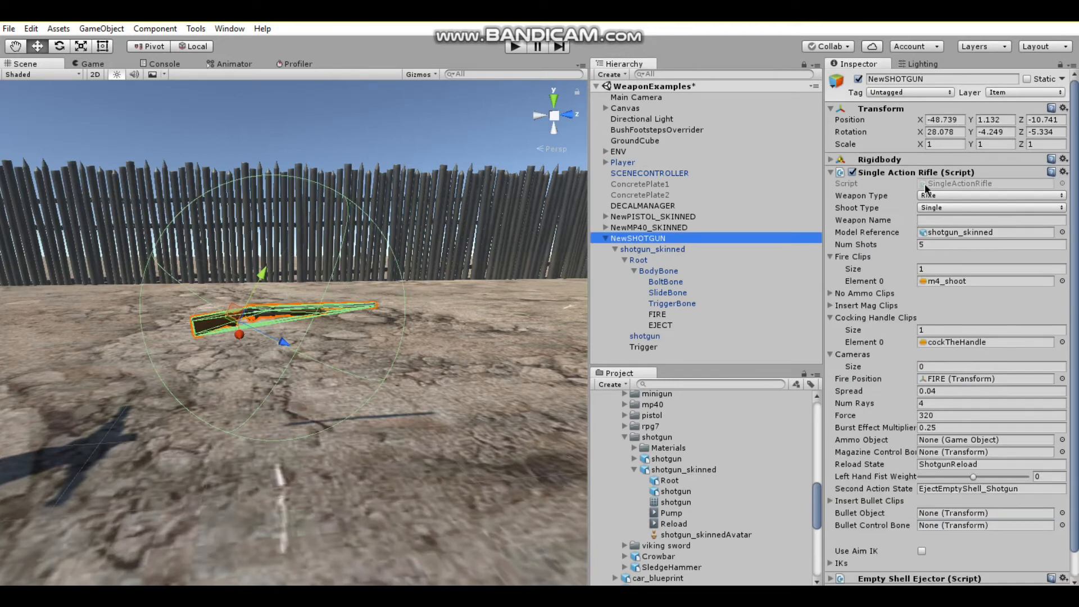
click(902, 154)
click(944, 243)
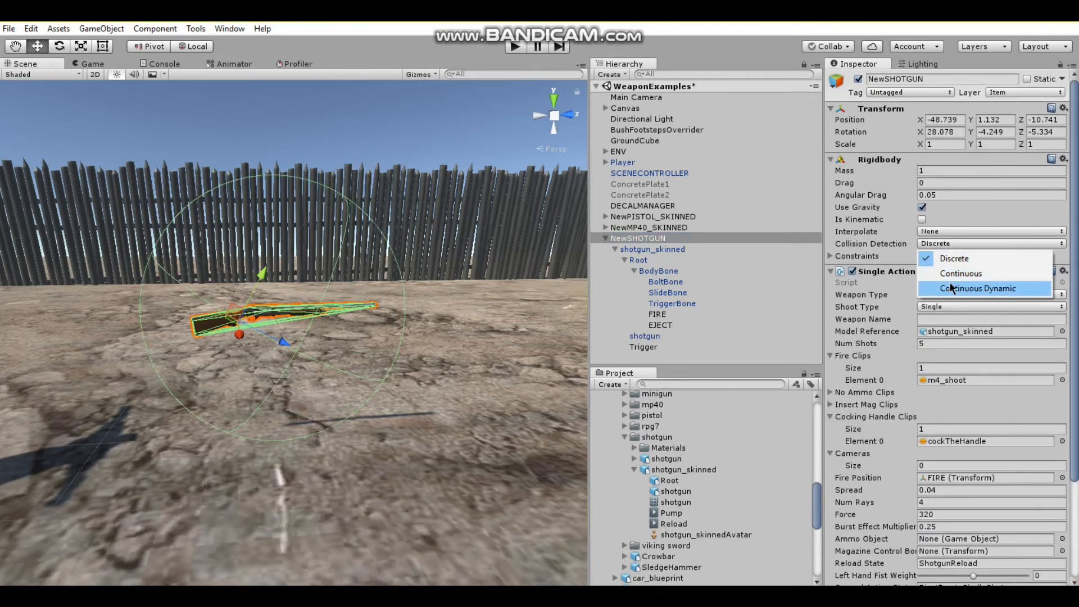
click(975, 289)
click(885, 163)
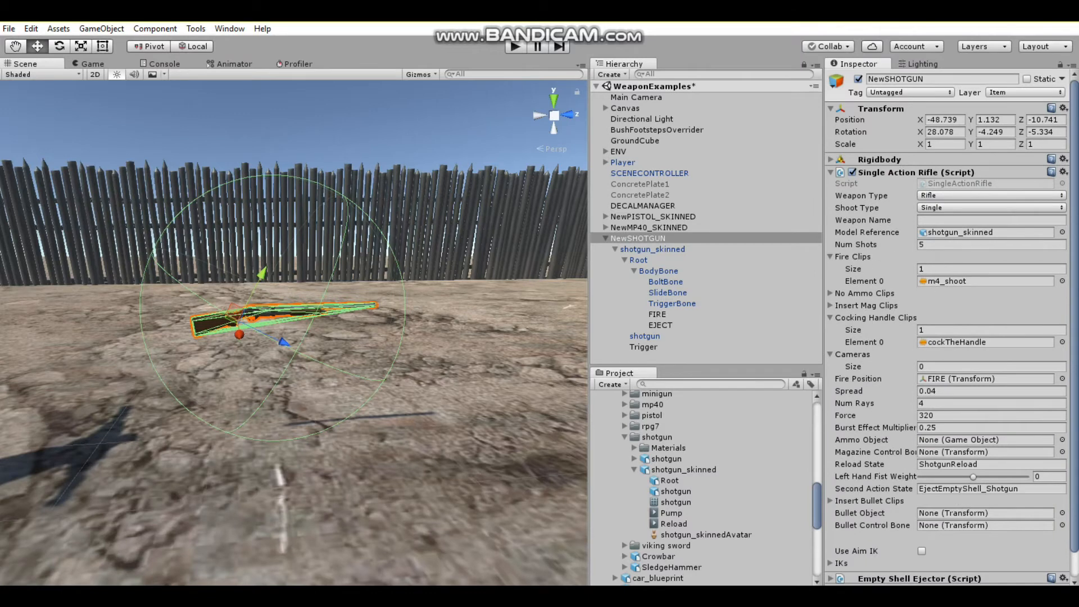
- Assign the shotgun_fire sound to NewSHOTGUN's Fire Clips element and pump_the_shotgun to its Cocking Handle Clips element
scroll(652, 498, up, 5)
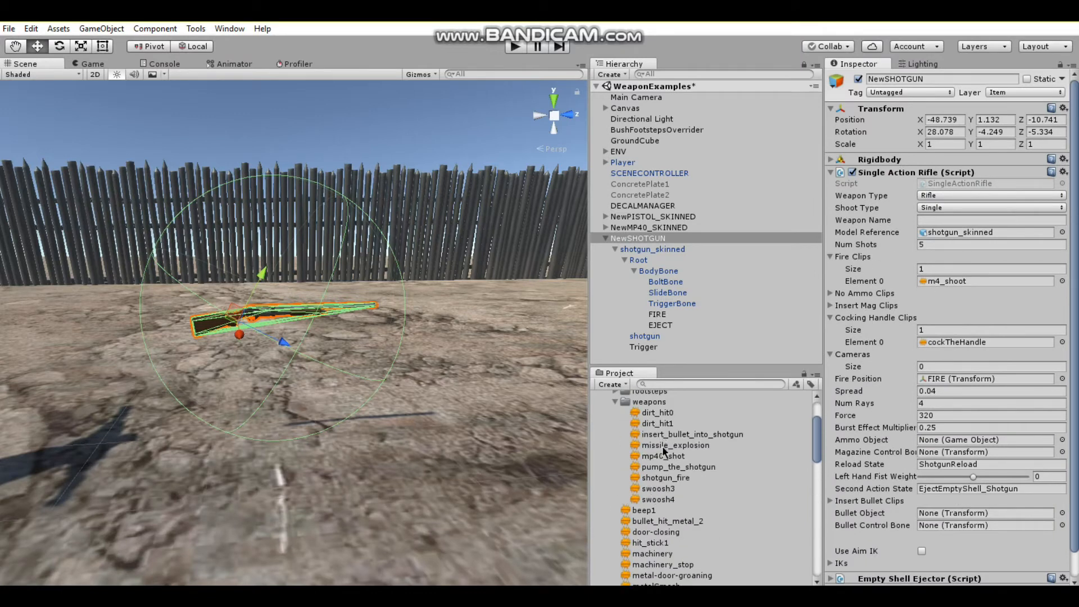
drag(665, 477, 948, 279)
drag(677, 469, 950, 345)
scroll(888, 378, down, 2)
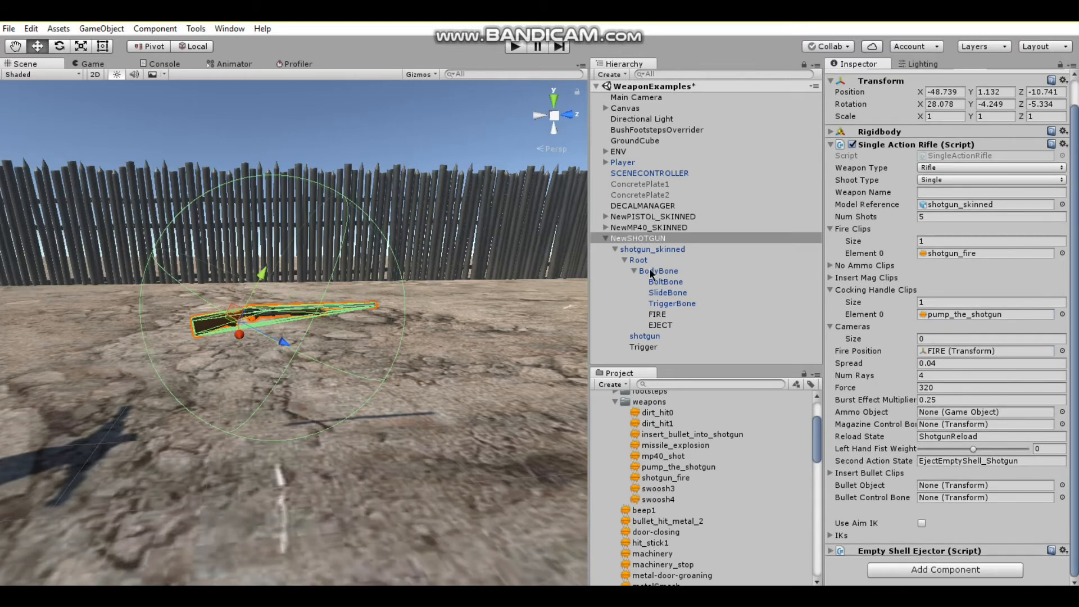
scroll(393, 327, down, 1)
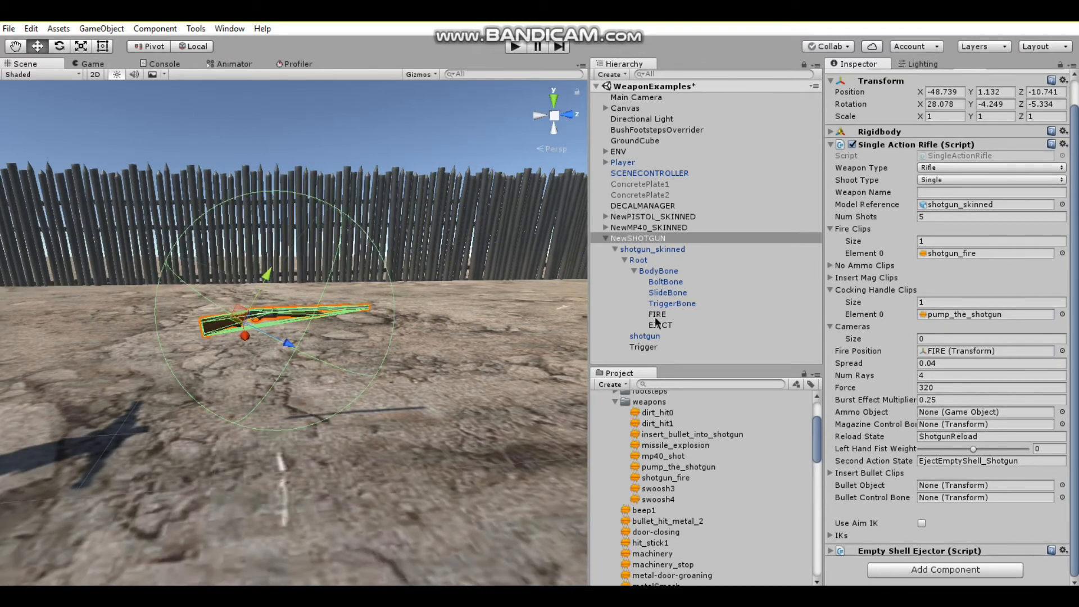
- Run the scene, walk the character to the new shotgun, pick it up and aim it
click(606, 239)
click(662, 280)
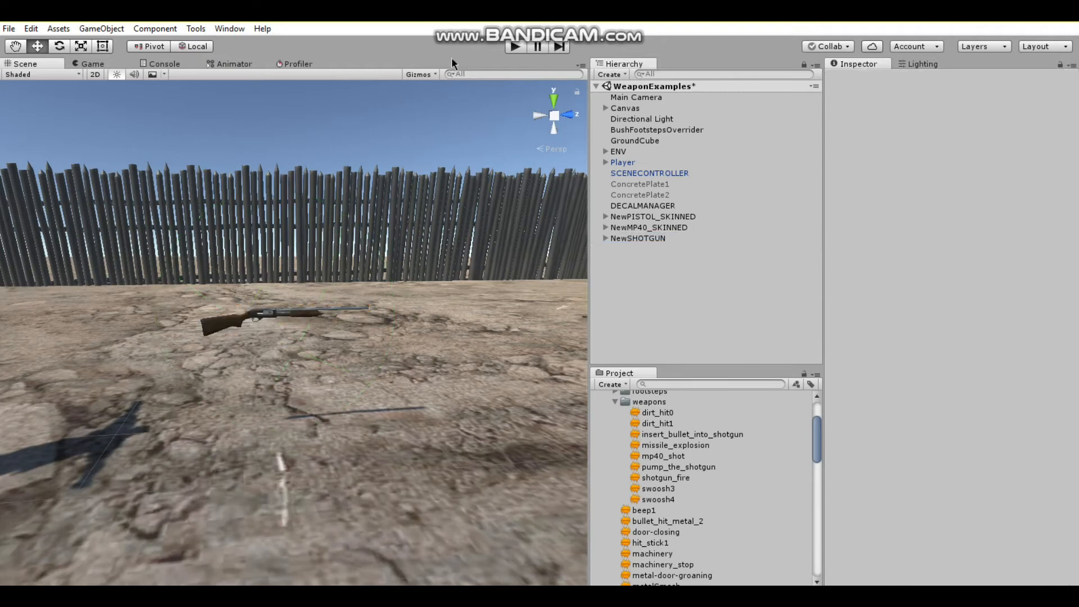
click(515, 50)
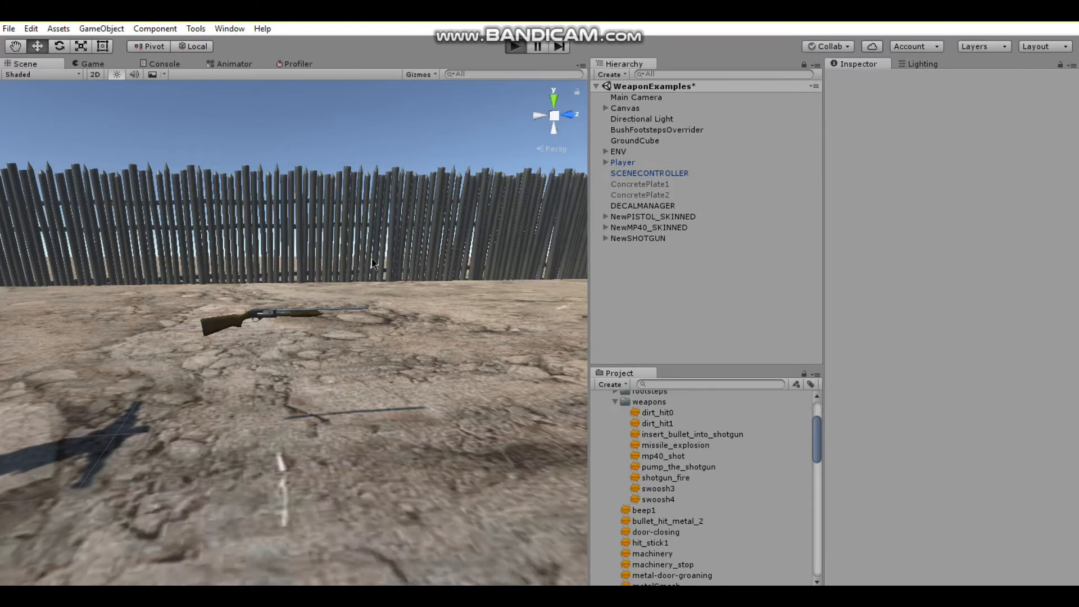
key(w)
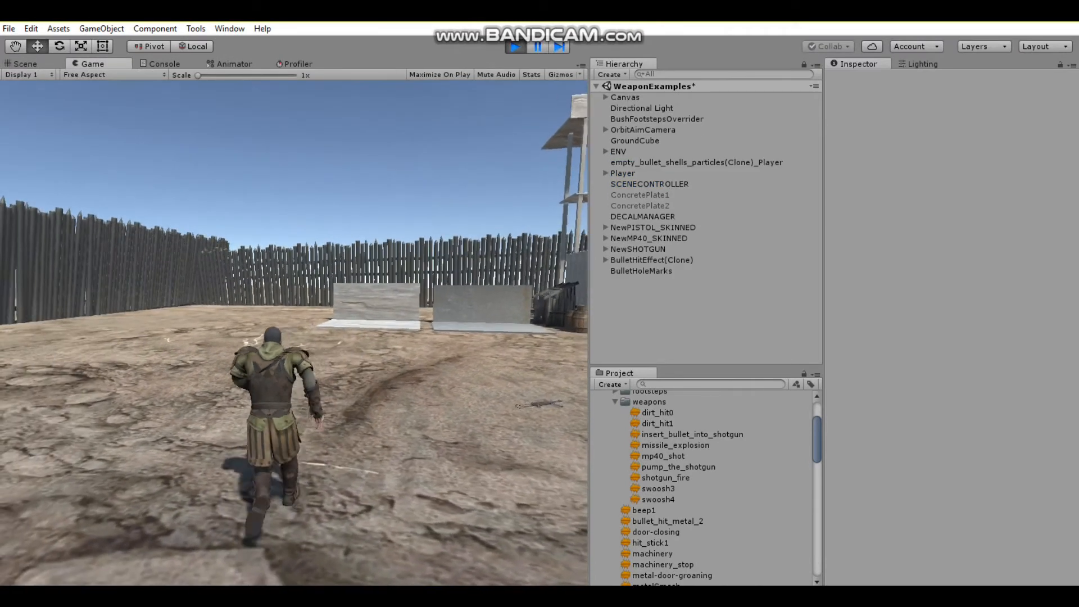
key(a)
key(e)
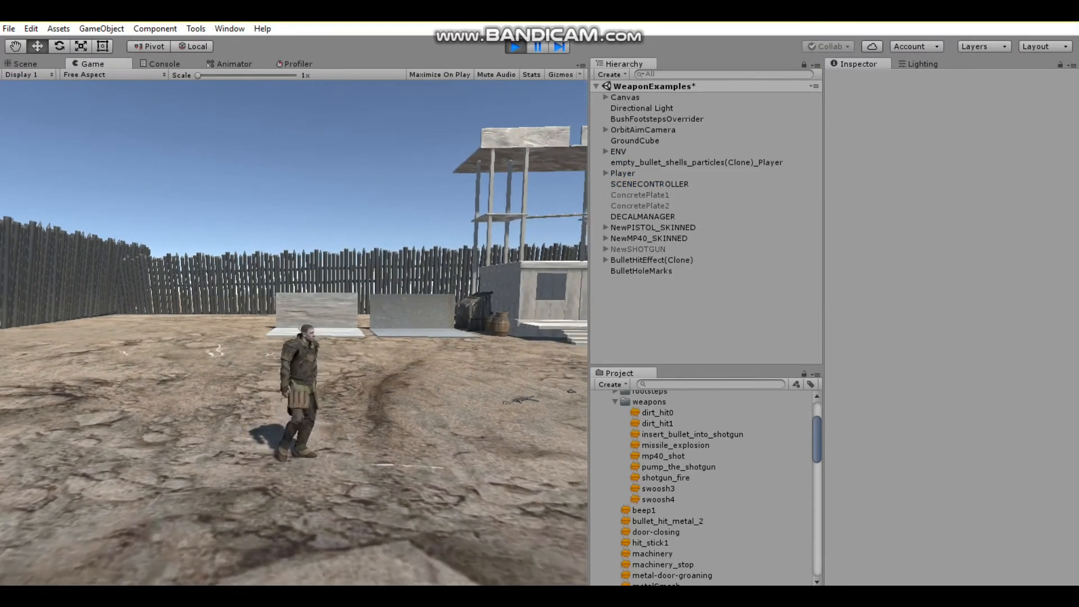
key(3)
right_click(294, 333)
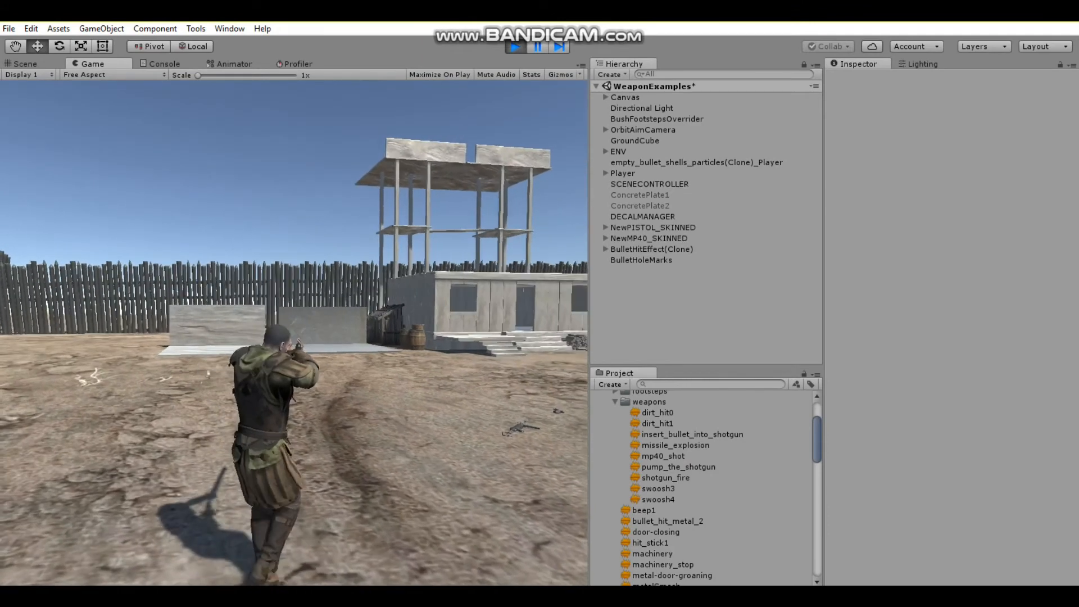
- Test firing the shotgun several times while moving the character around, and stop the running scene
click(293, 333)
key(w)
click(293, 333)
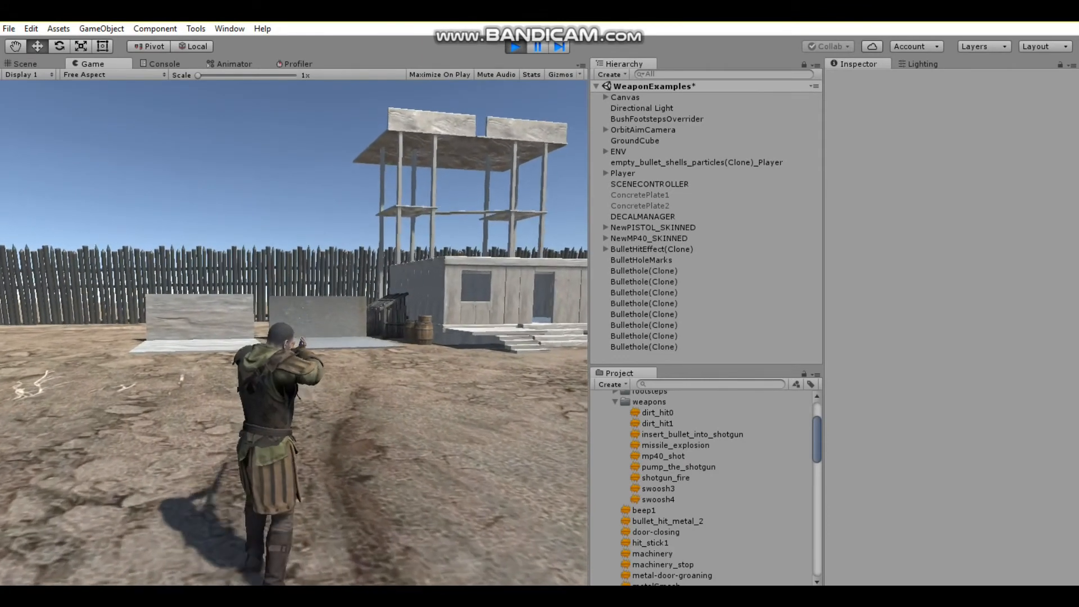
key(d)
key(d)
click(294, 333)
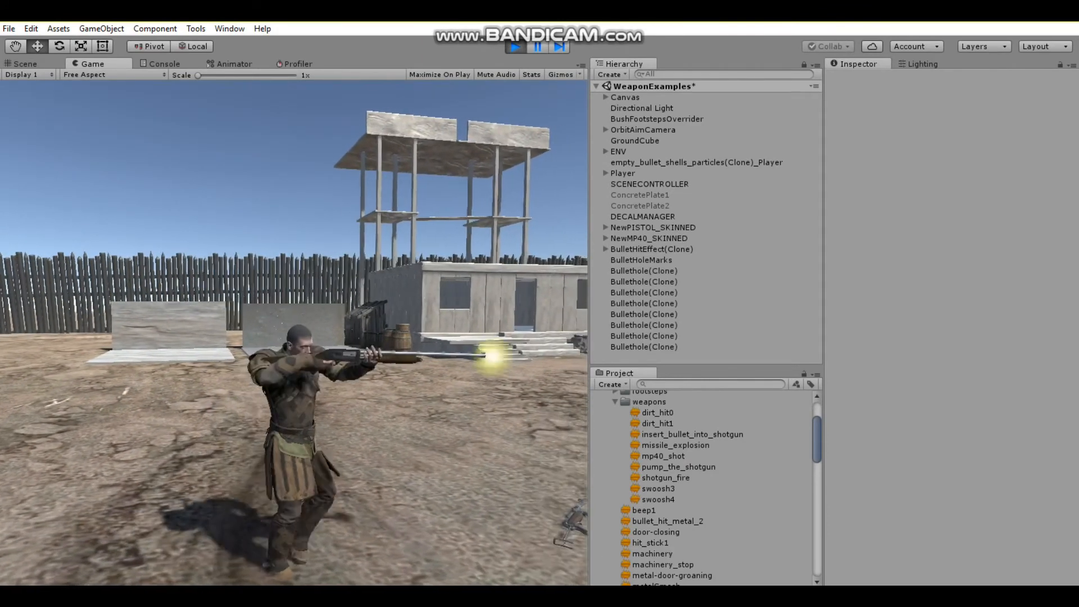
click(294, 333)
key(w)
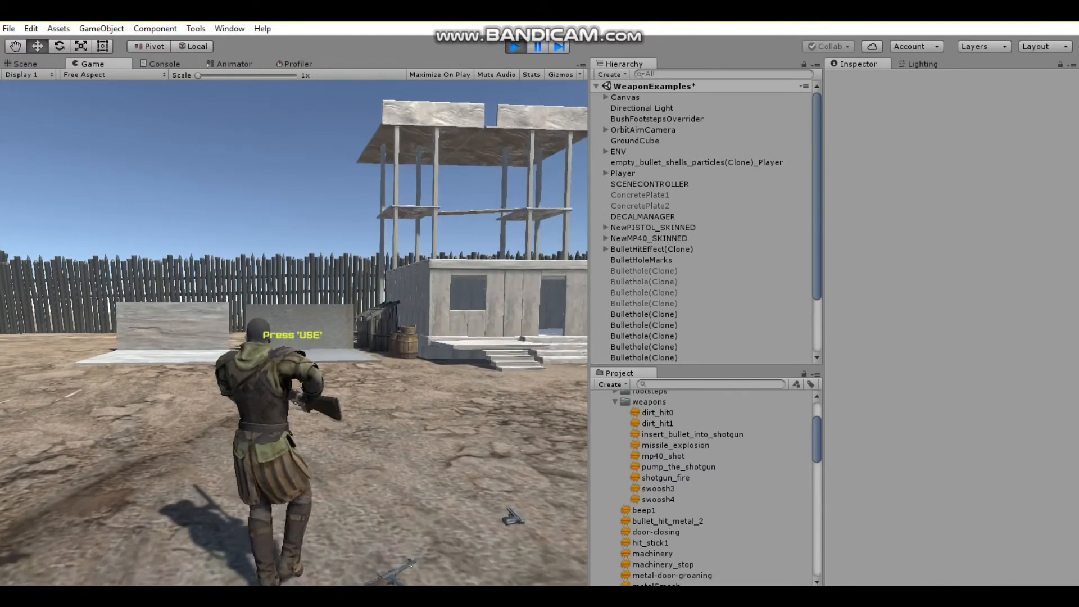
key(a)
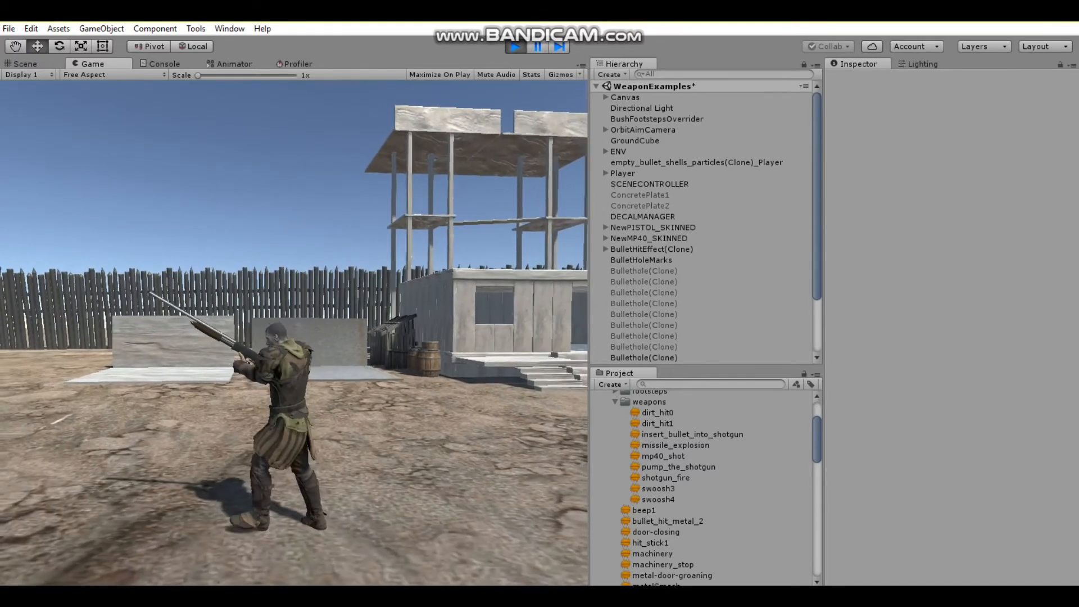
key(a)
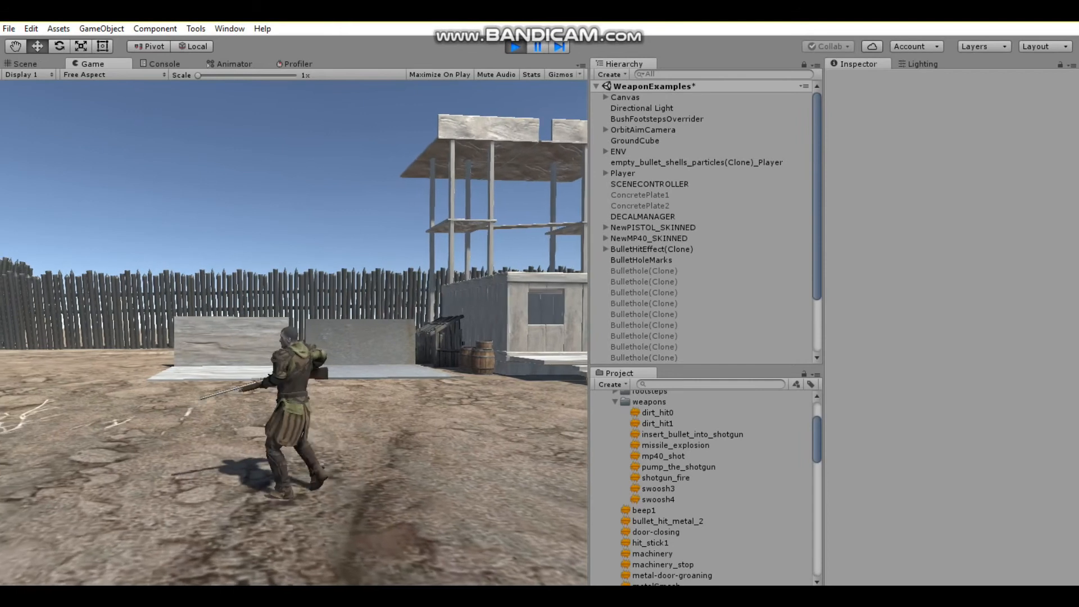
click(294, 332)
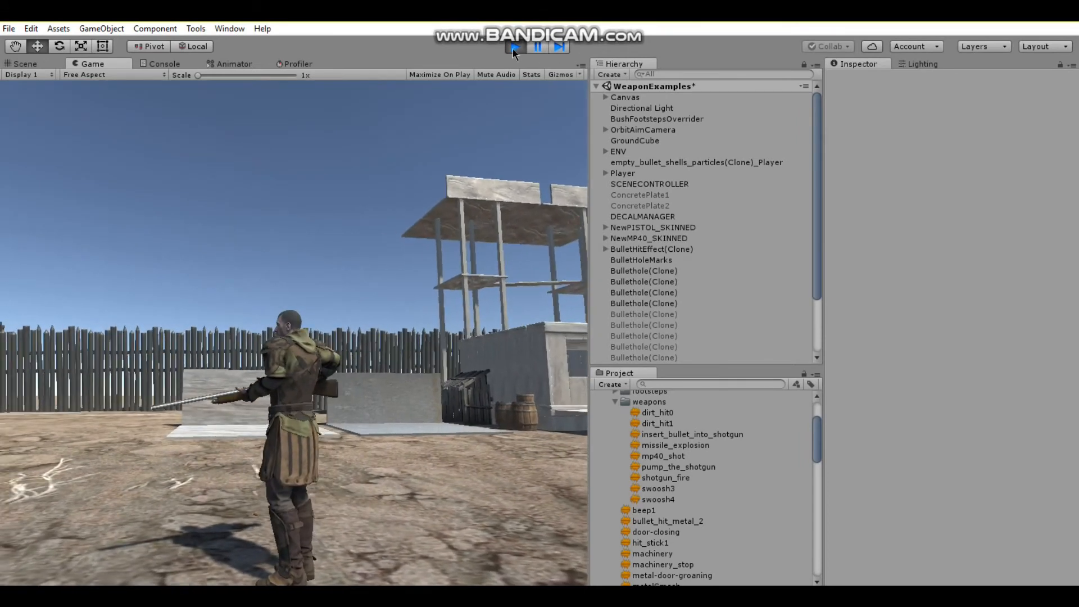
click(514, 48)
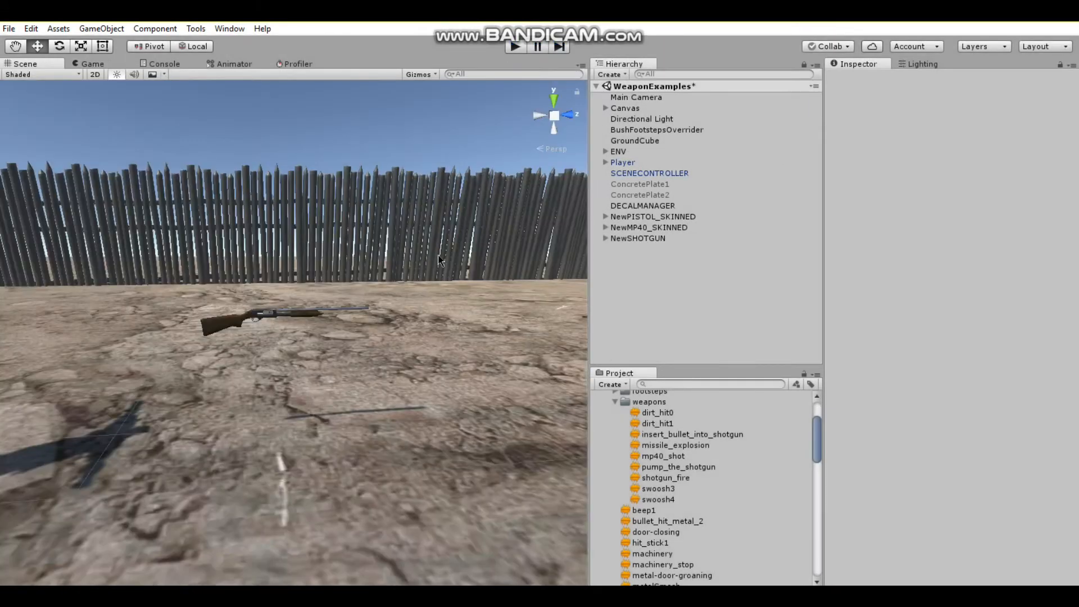
- Examine the components on the NewSHOTGUN root and on its shotgun mesh object, collapsing their details
click(641, 238)
click(895, 172)
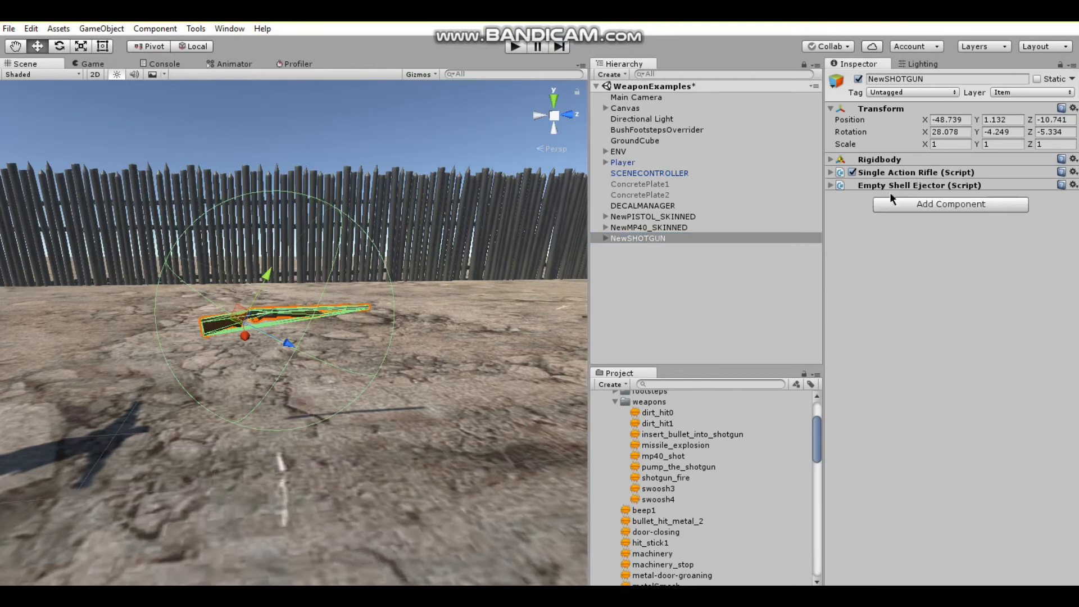
click(894, 203)
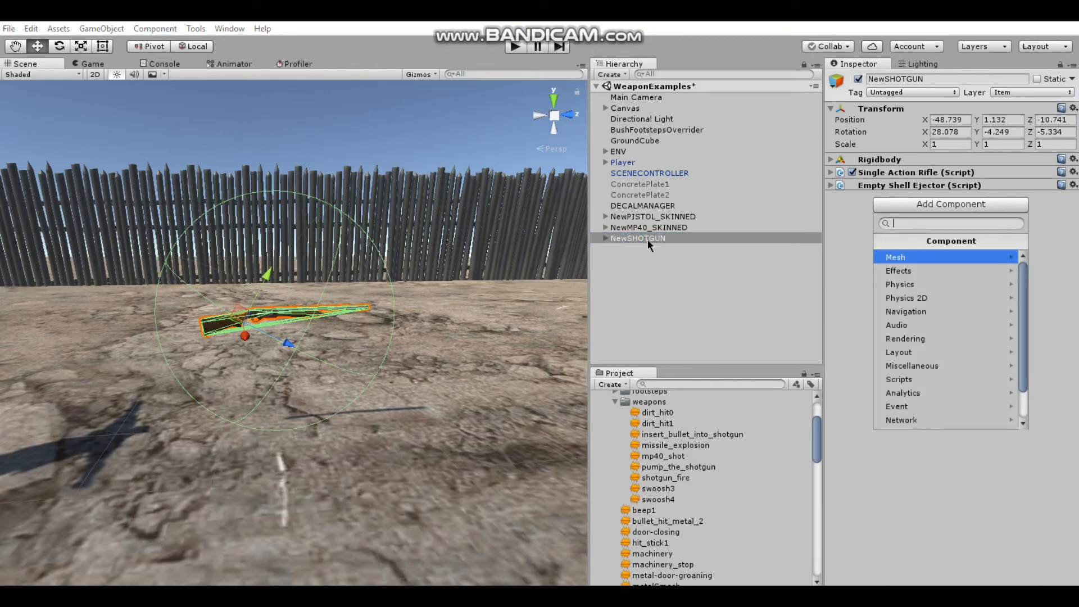
click(605, 238)
alt+click(606, 238)
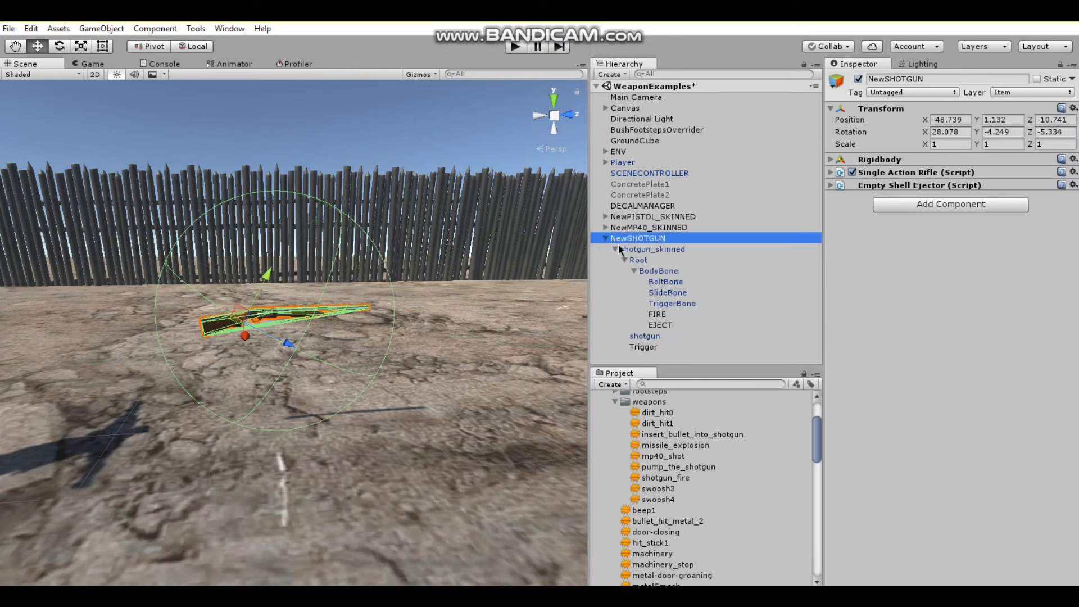
click(645, 336)
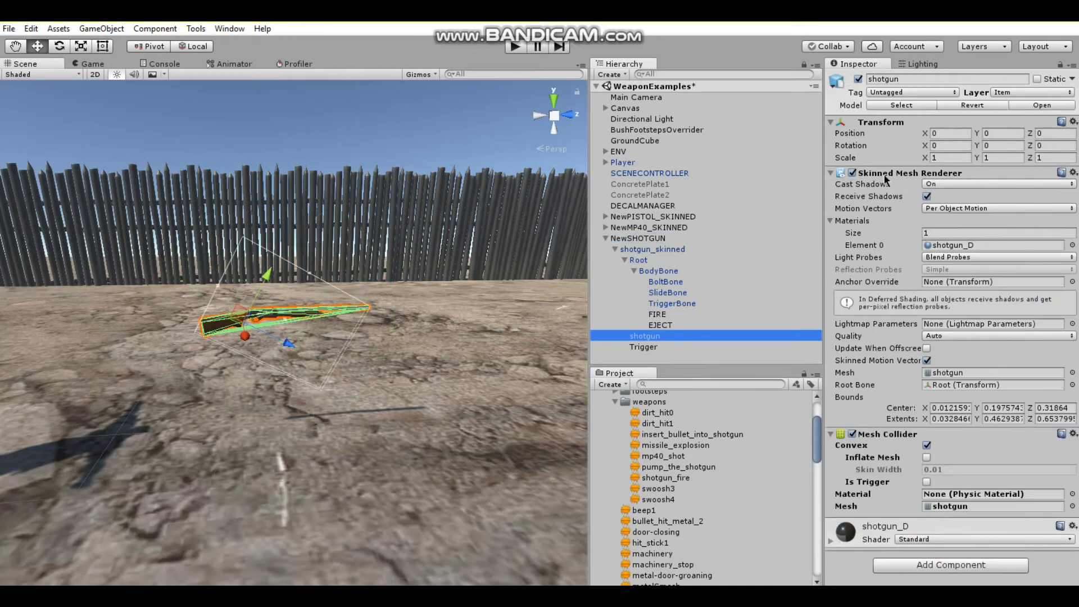
click(886, 174)
click(885, 188)
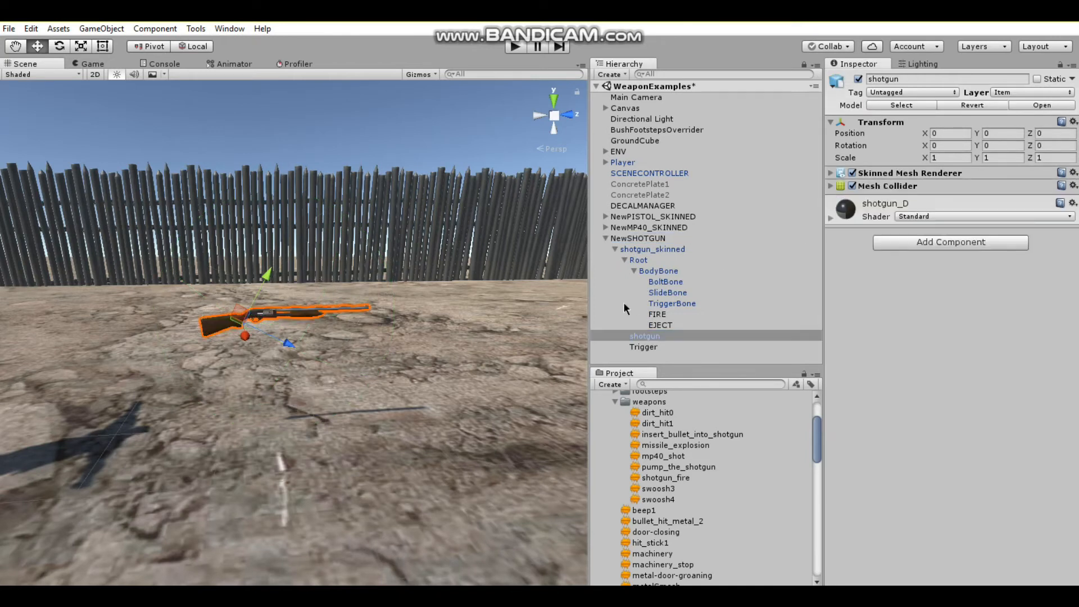
- Copy the Animator component from shotgun_skinned and paste it as a new component on NewSHOTGUN
click(645, 249)
right_click(882, 174)
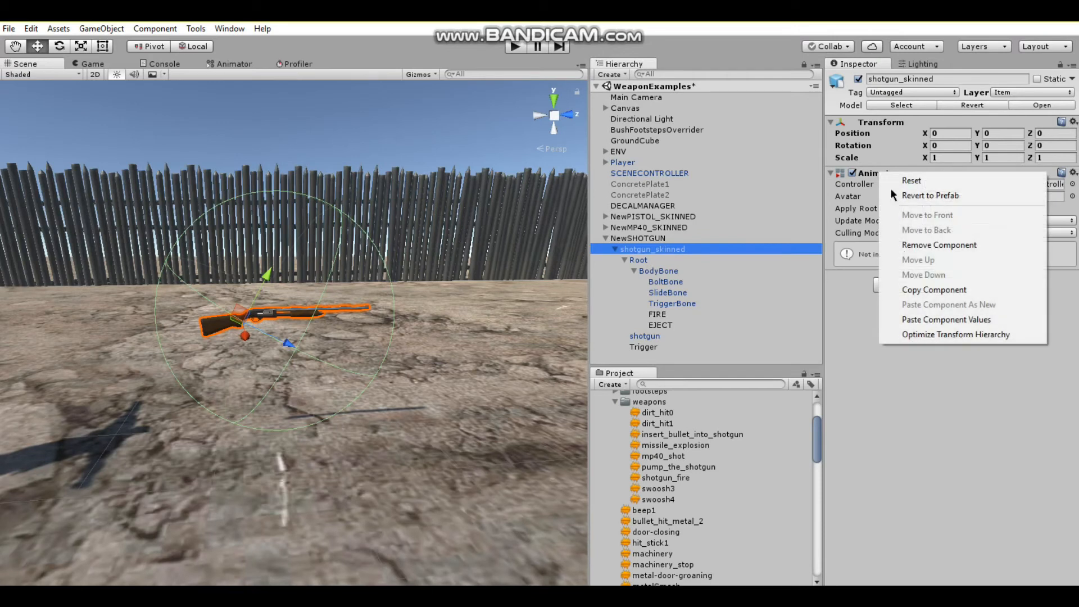
click(921, 289)
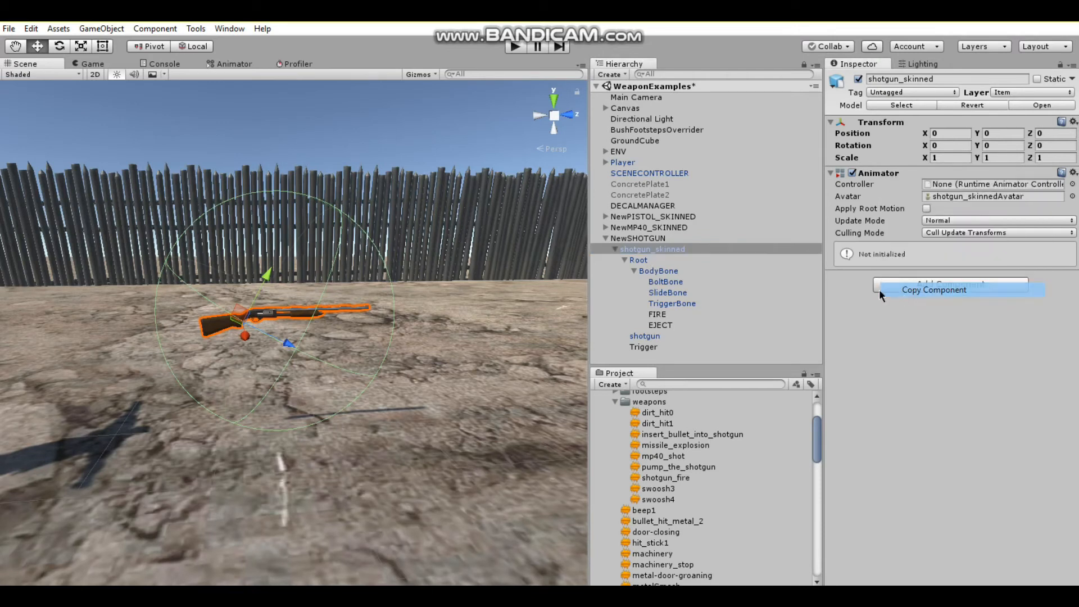
click(643, 240)
right_click(890, 191)
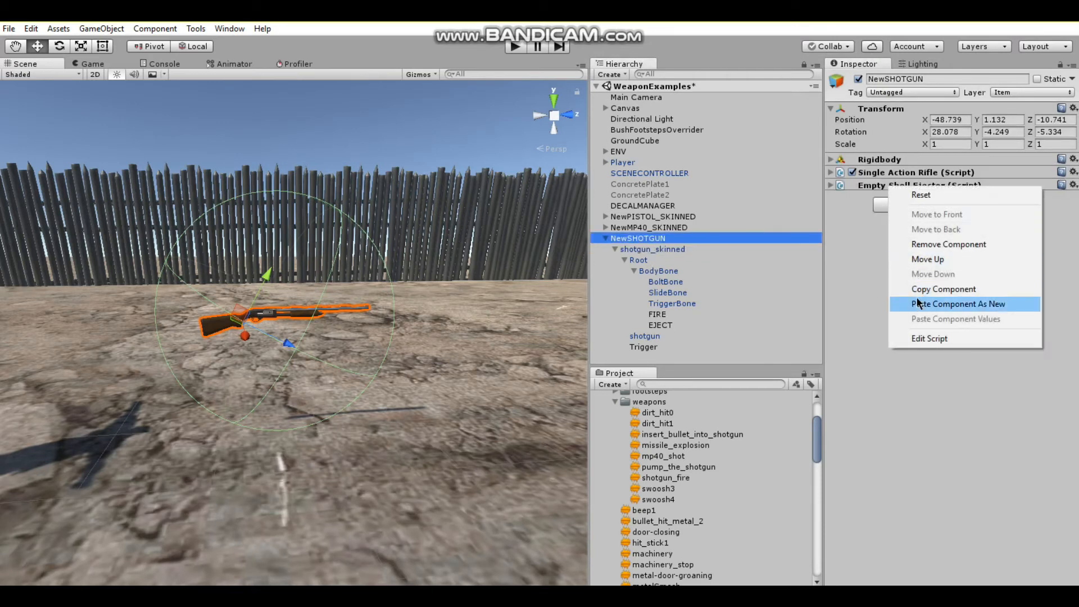
click(933, 303)
- Remove the original Animator component from shotgun_skinned and reselect NewSHOTGUN
click(669, 248)
right_click(882, 177)
click(885, 245)
click(645, 237)
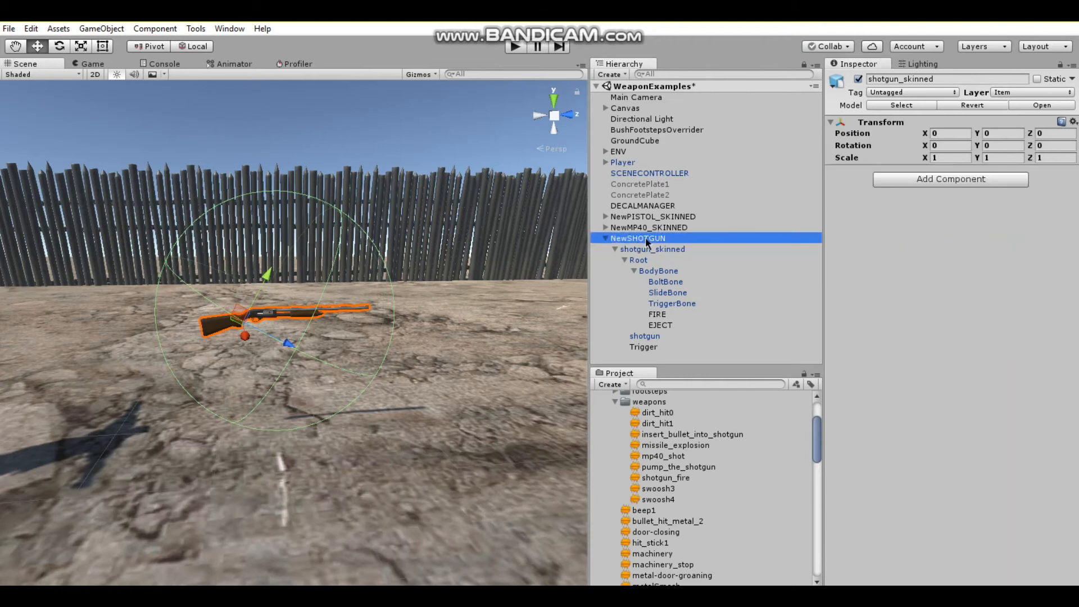
- Assign the Shotgun animator controller to the Animator on NewSHOTGUN and collapse the component
scroll(697, 427, up, 3)
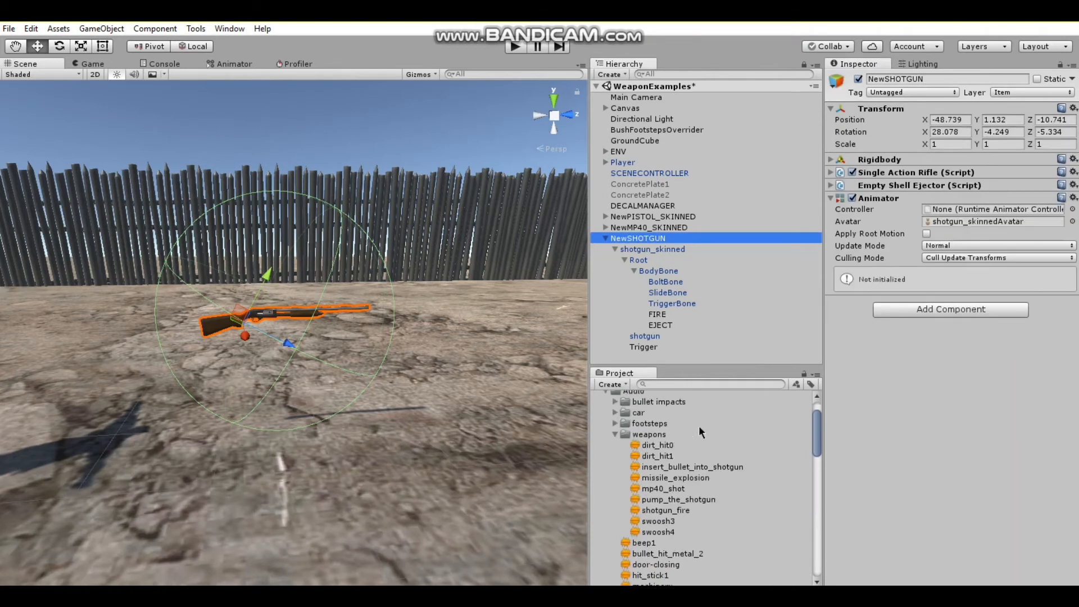
scroll(618, 421, up, 3)
click(605, 421)
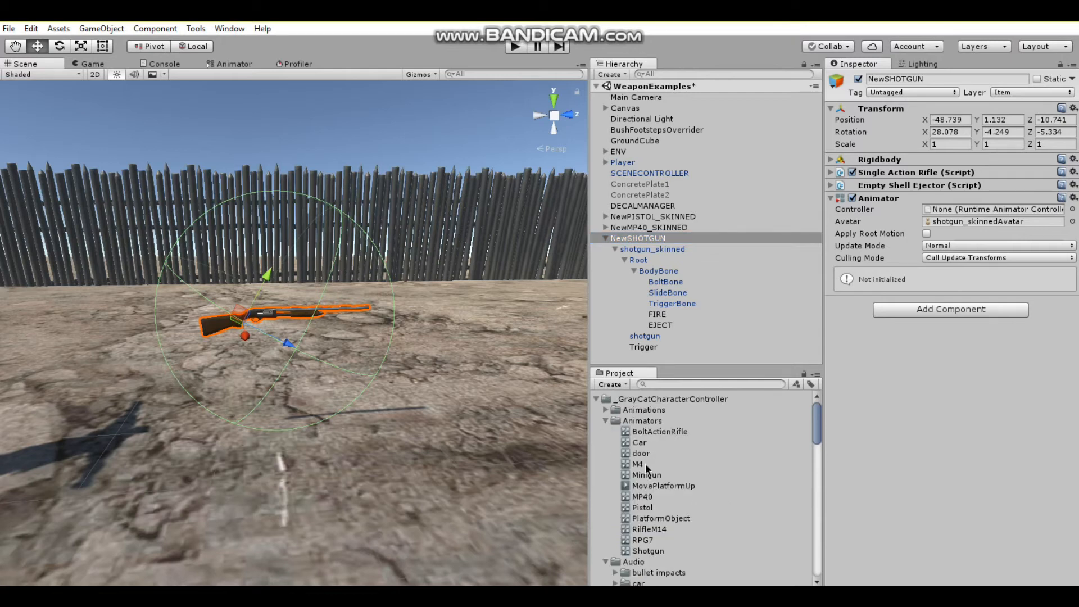
drag(645, 553, 961, 211)
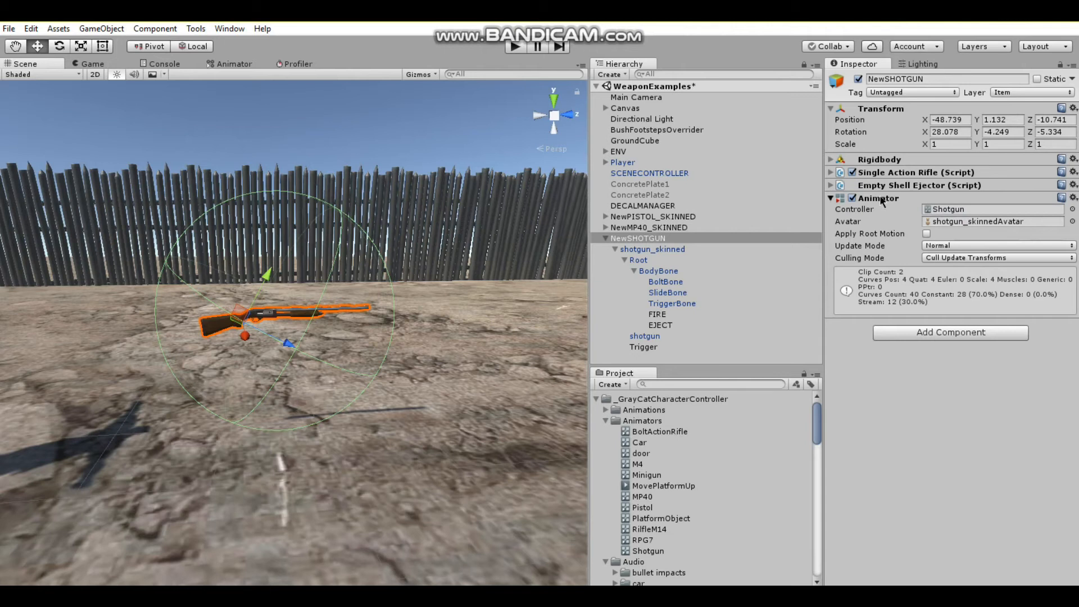
click(882, 201)
- Run the scene, walk the character to the shotgun and pick it up
click(515, 46)
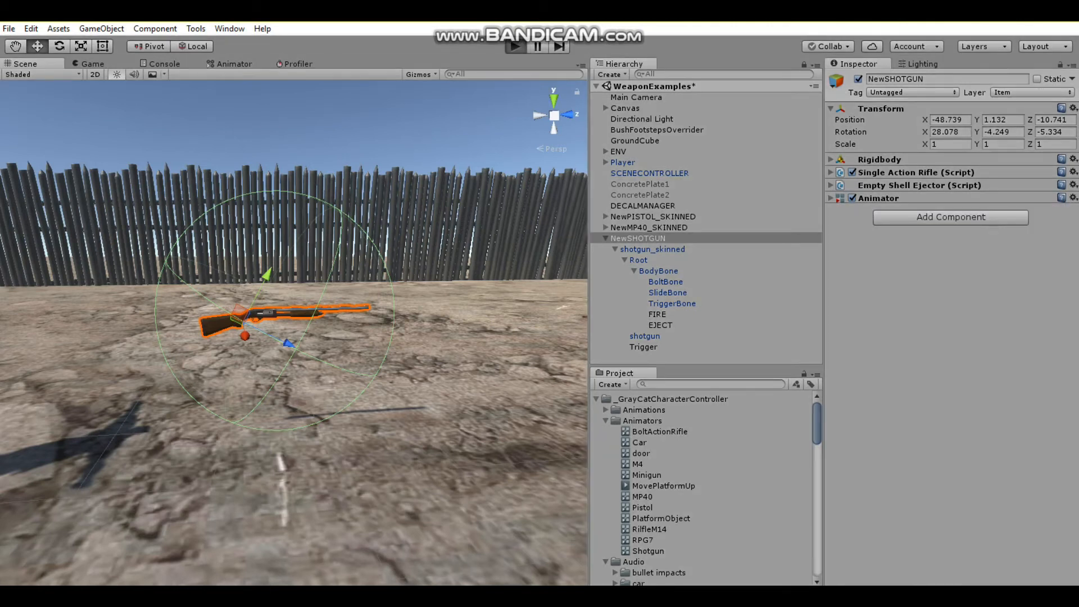
key(w)
key(d)
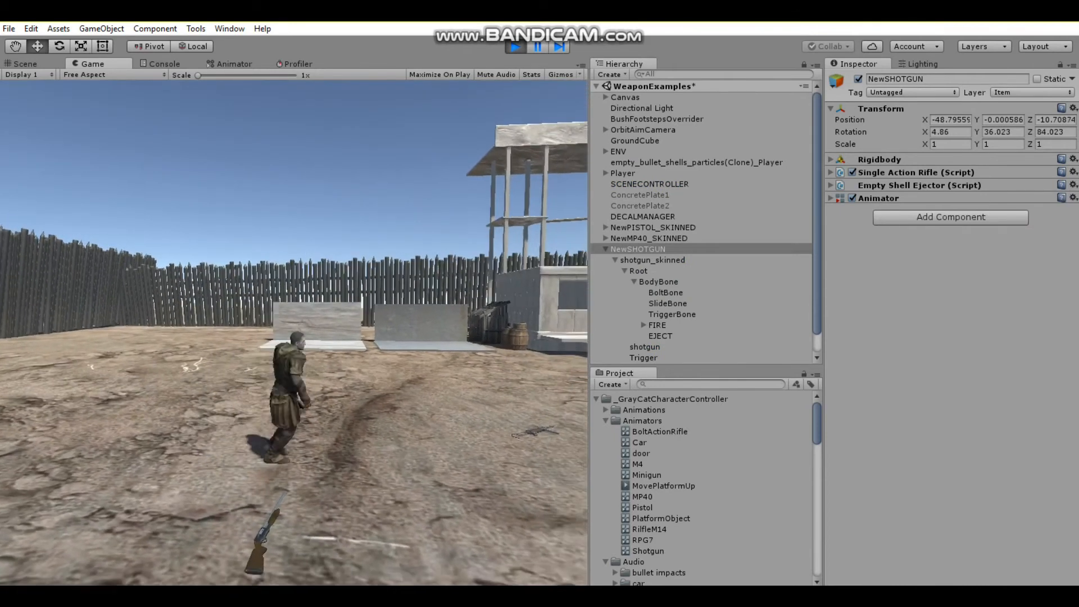
key(s)
key(e)
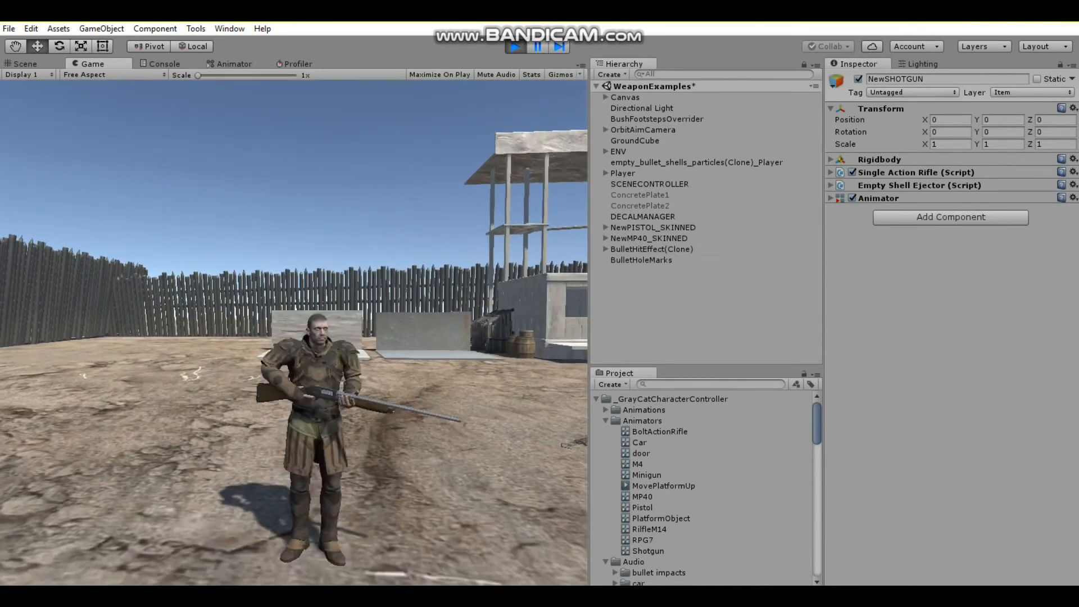
- Test firing the shotgun repeatedly while viewing its animation near and far, and stop the running scene
click(294, 333)
click(294, 333)
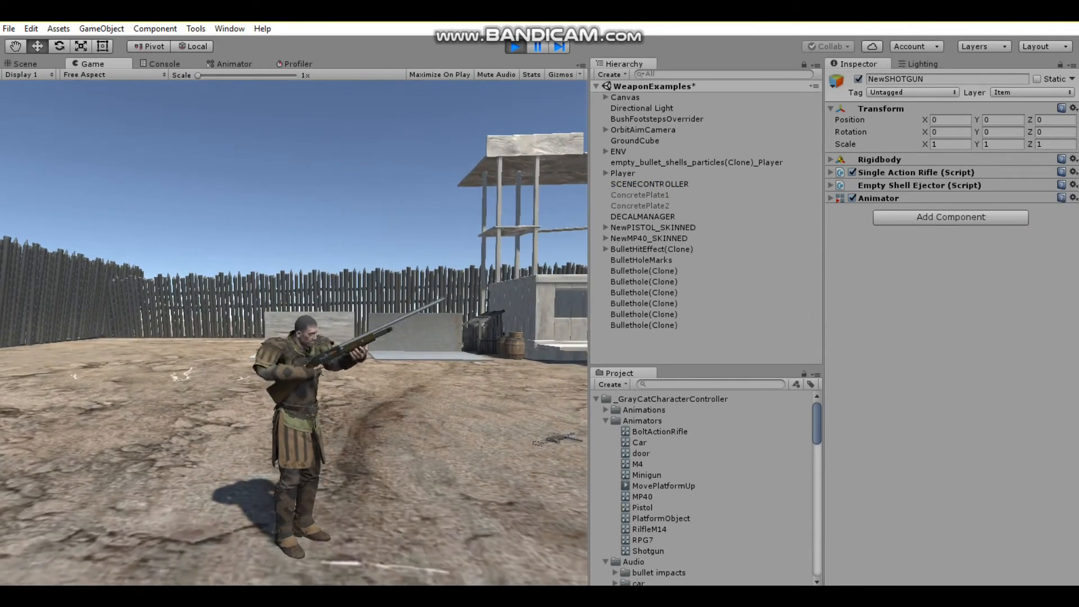
scroll(294, 333, up, 3)
click(294, 333)
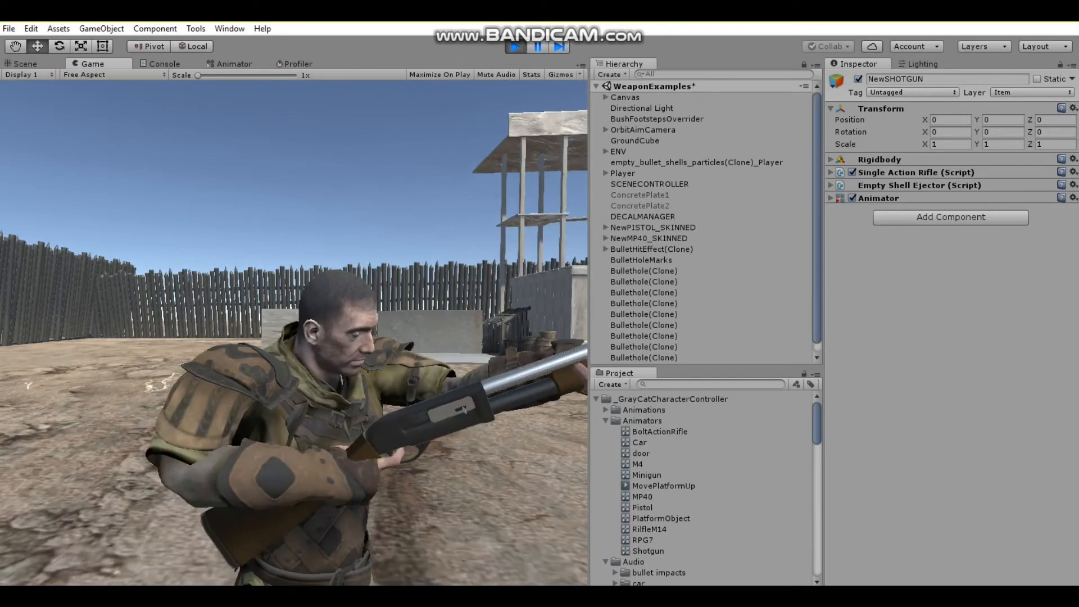
scroll(294, 333, down, 3)
click(294, 332)
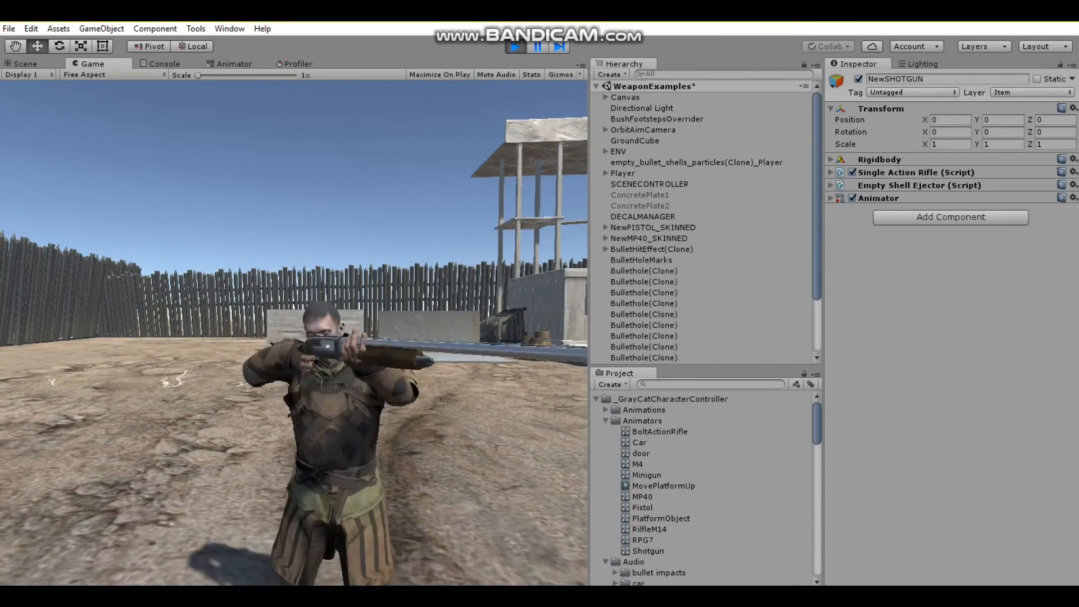
click(294, 333)
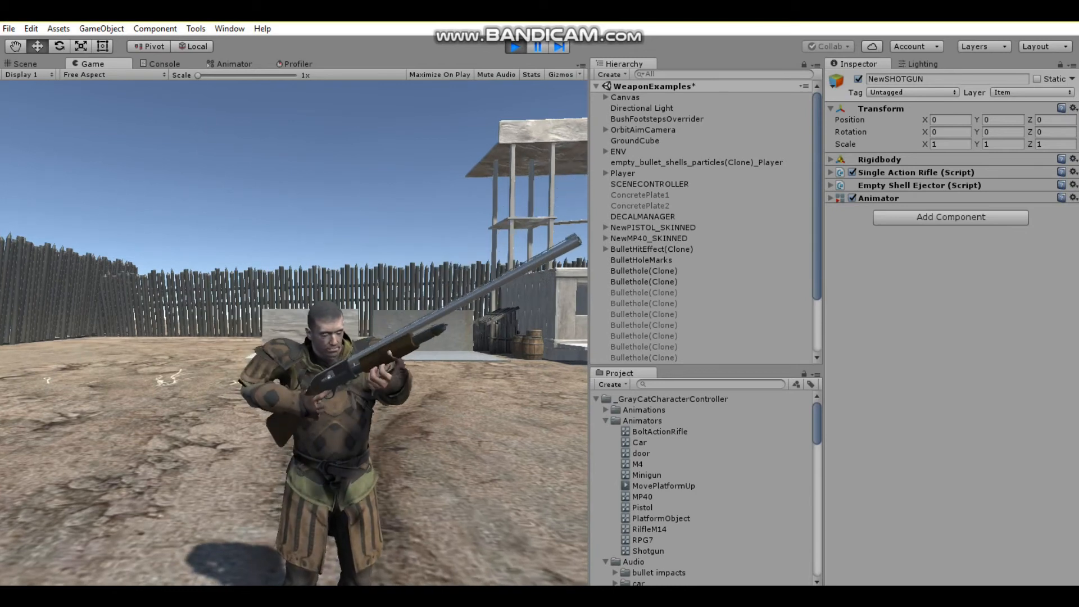
click(294, 333)
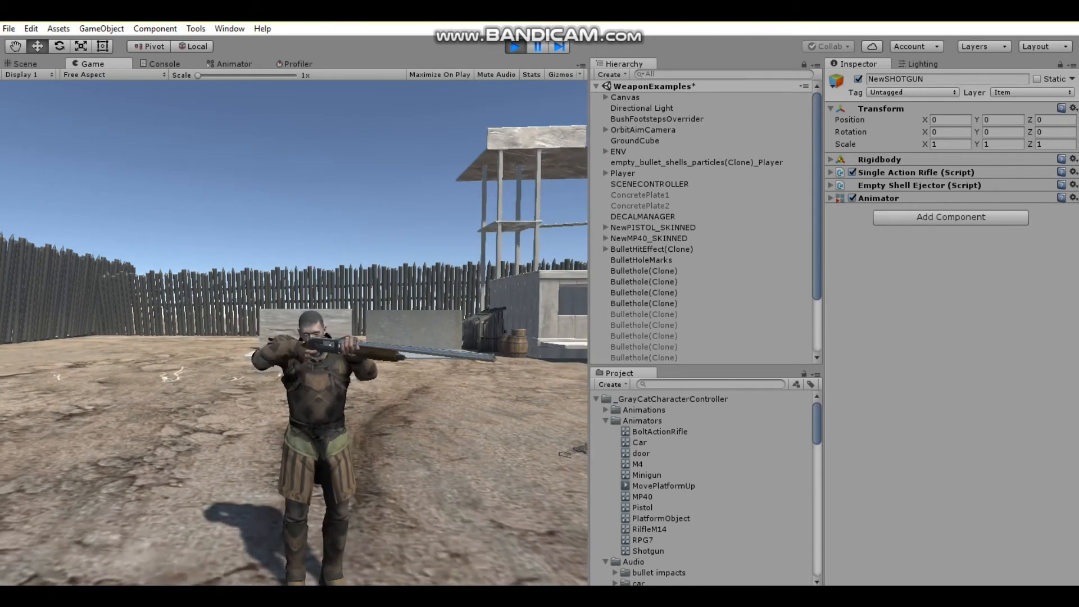
key(Escape)
click(515, 46)
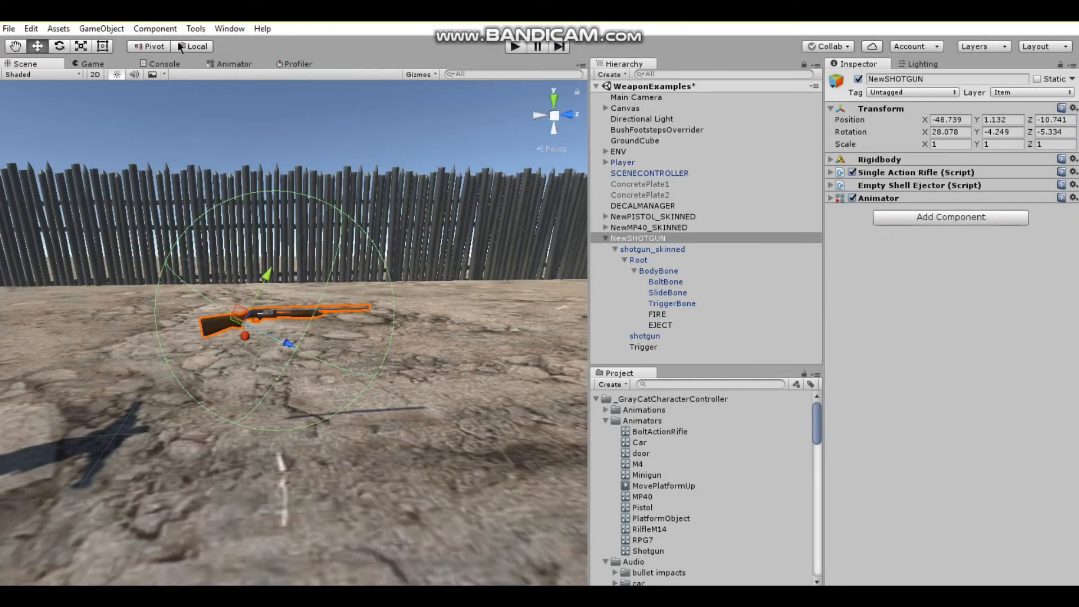
- Open the GC Character Controller's Player Preview Window, move it clear of the hierarchy and assign NewSHOTGUN as its weapon
mouse_move(258, 44)
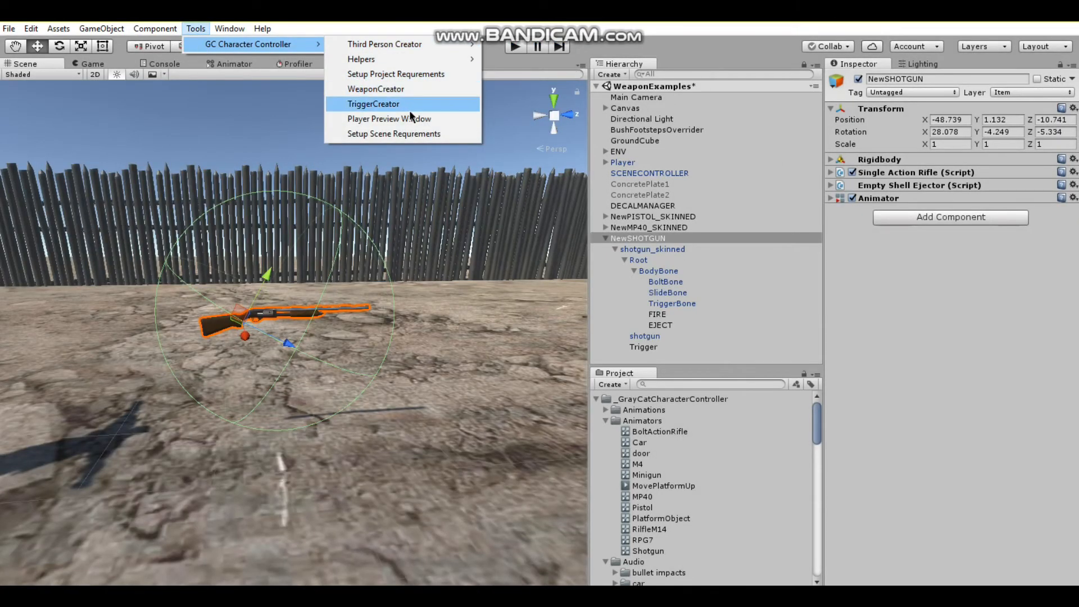
click(402, 118)
drag(628, 167, 226, 98)
drag(180, 71, 179, 69)
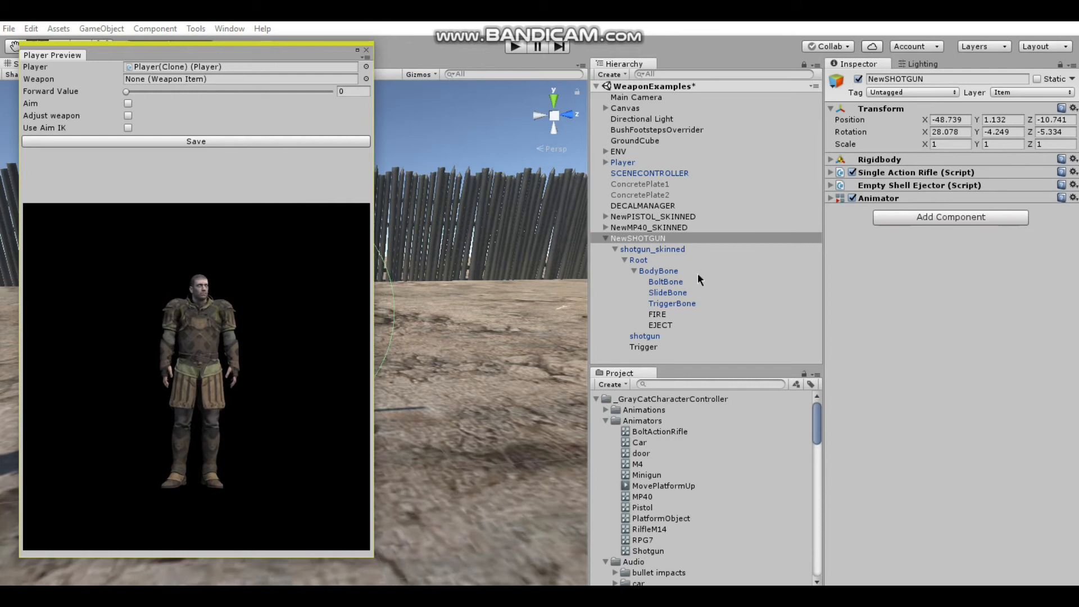
drag(638, 238, 170, 80)
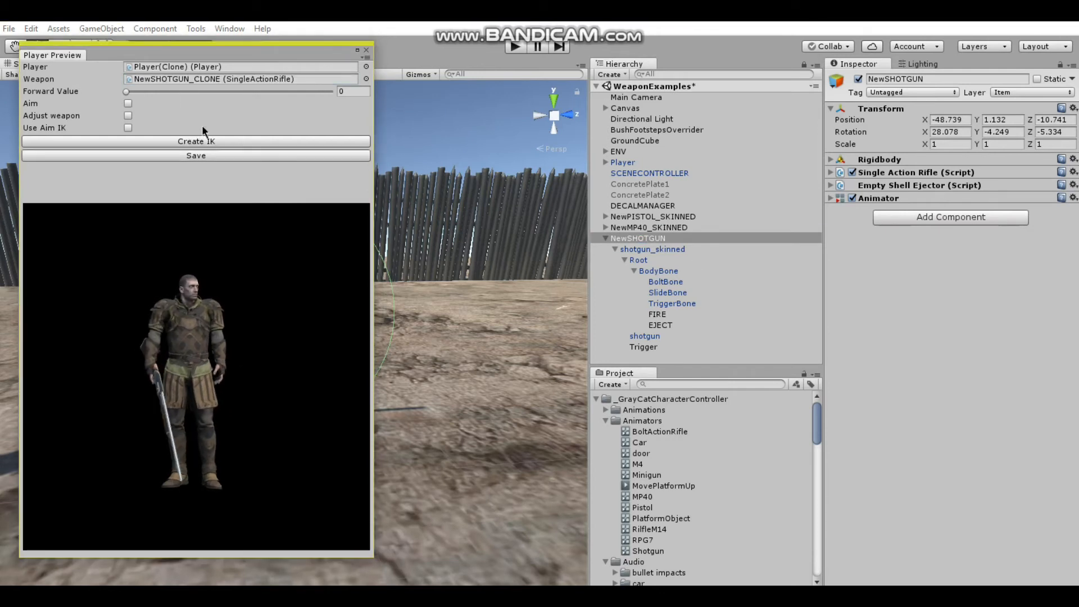
- Enable Aim in the player preview and examine the character's hold on the shotgun from several angles
scroll(193, 332, up, 2)
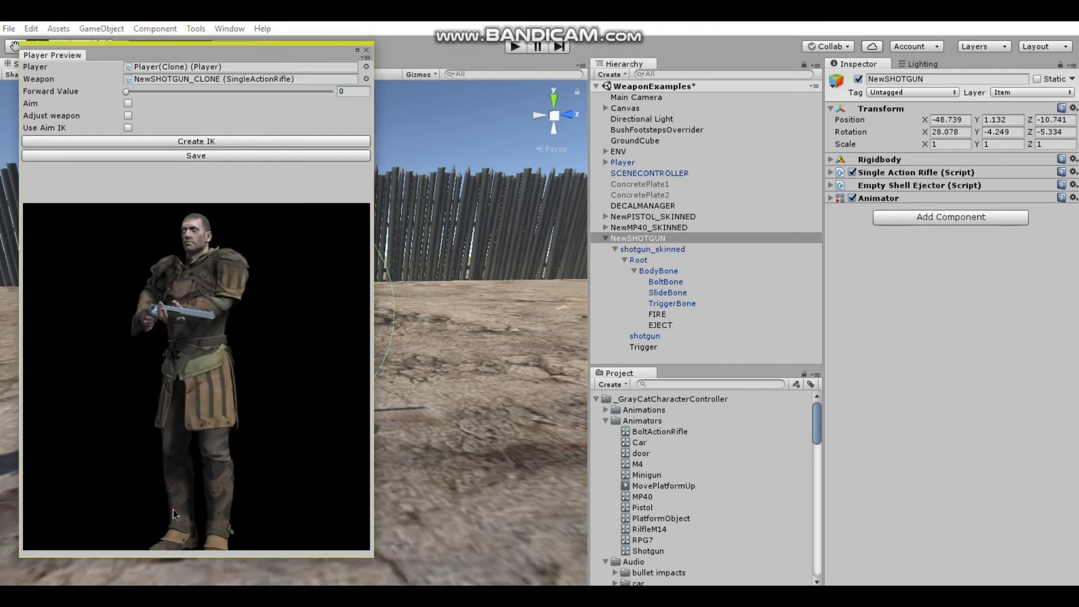
drag(186, 531, 231, 532)
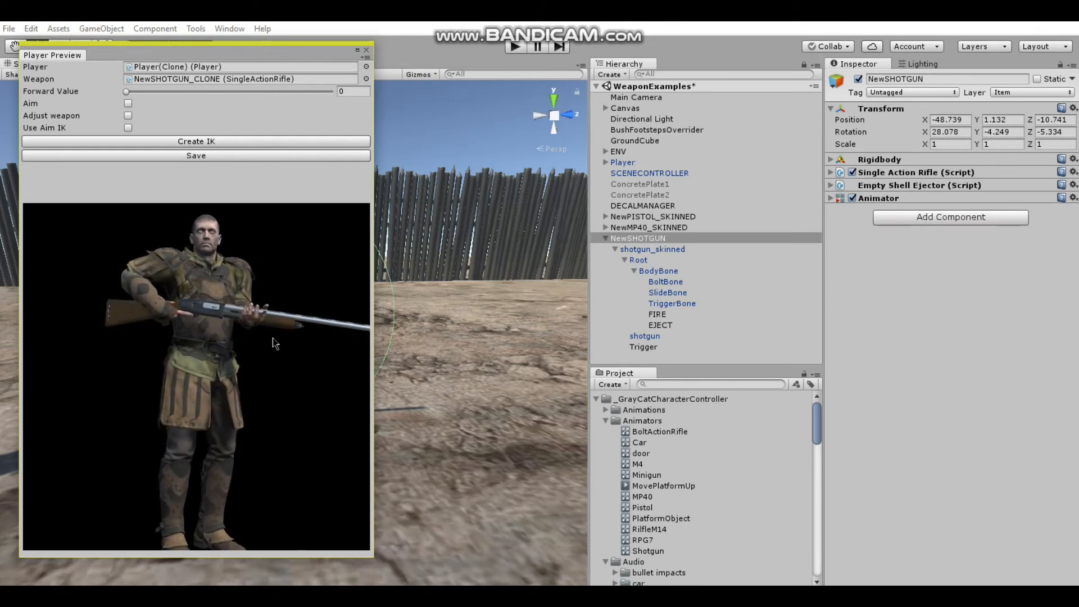
click(128, 104)
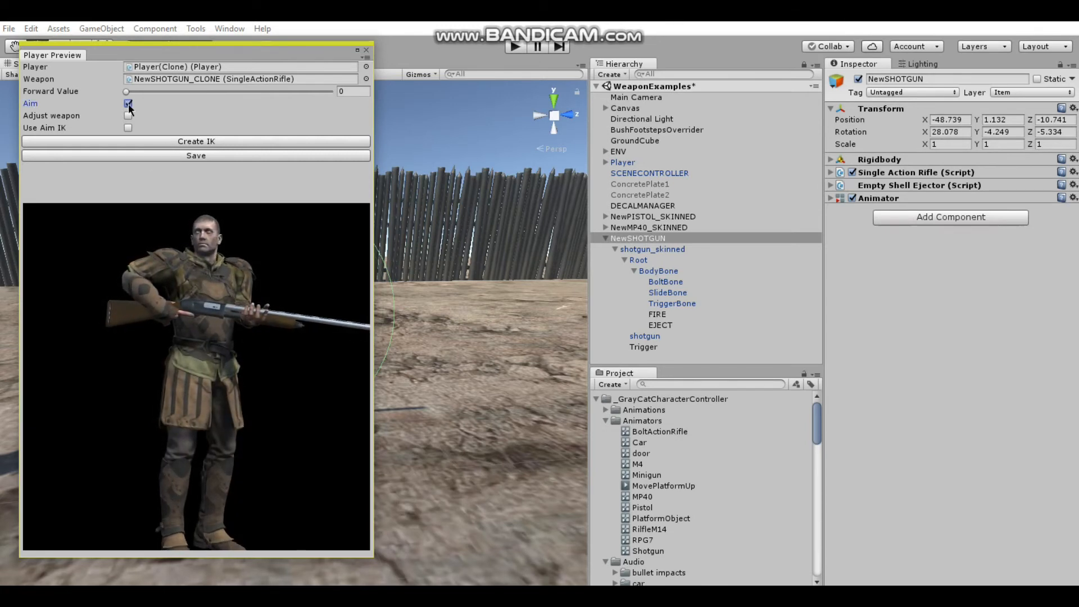
drag(255, 355, 334, 422)
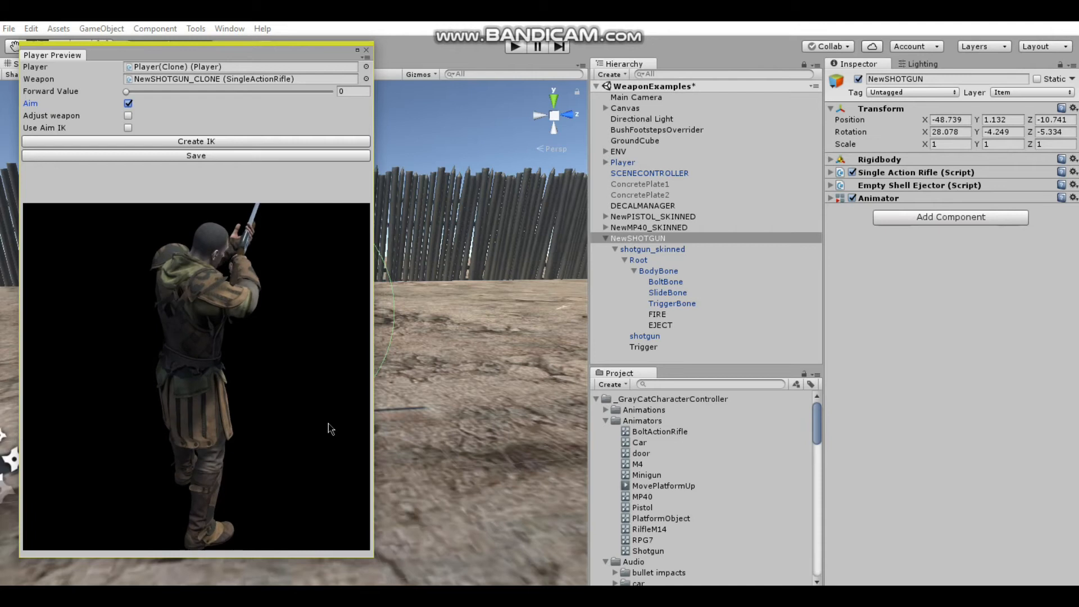
drag(332, 423, 510, 413)
scroll(239, 403, down, 2)
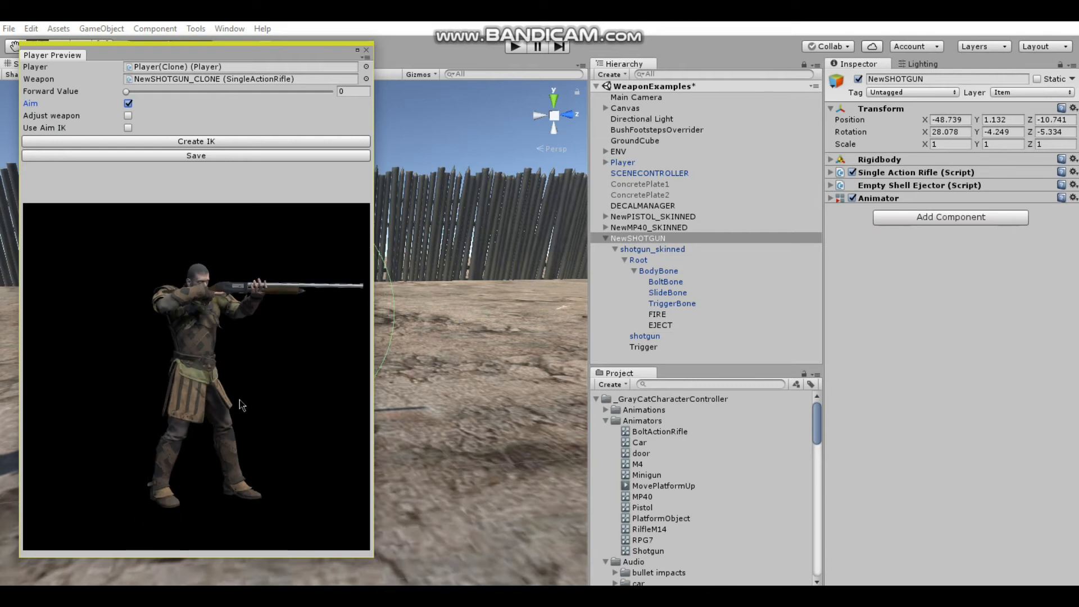
drag(273, 371, 252, 364)
mouse_move(221, 480)
mouse_down()
mouse_move(208, 478)
mouse_move(231, 480)
mouse_up()
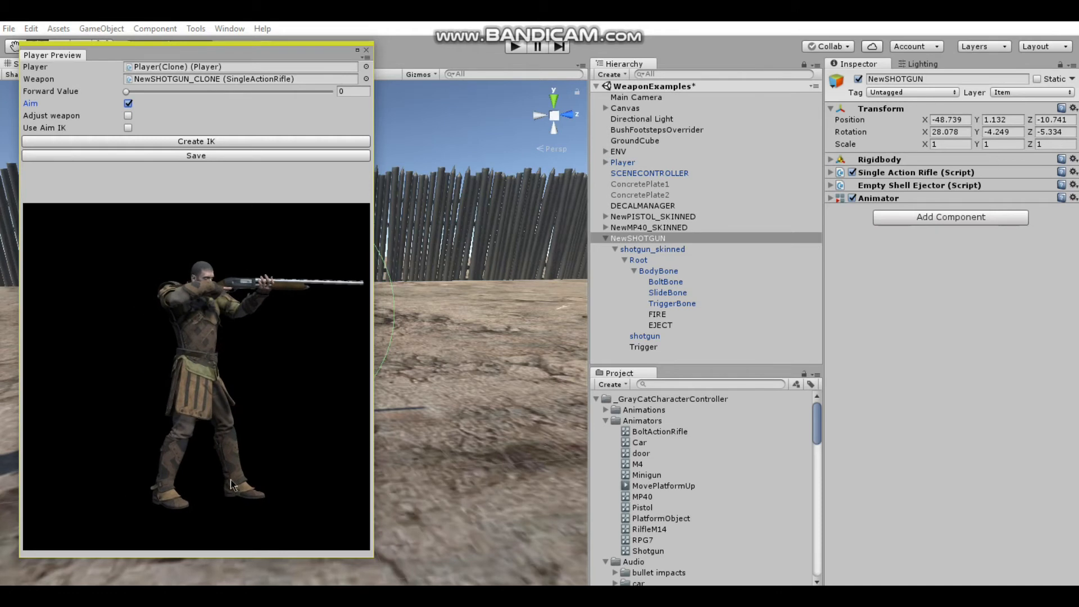
scroll(214, 359, up, 3)
scroll(247, 268, up, 2)
middle_drag(251, 247, 231, 288)
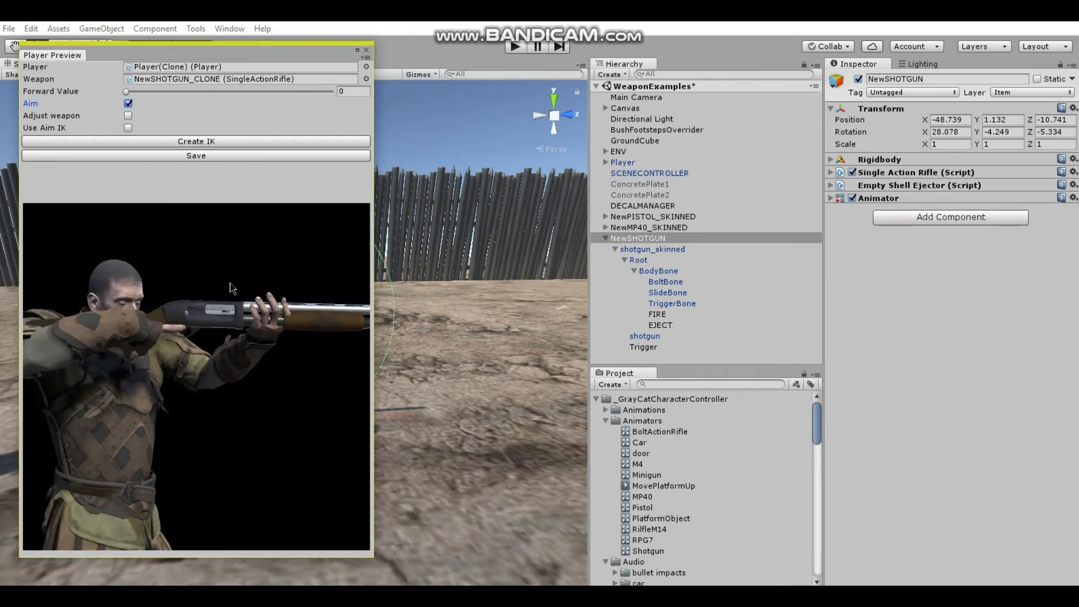
- Create the left-hand IK for the shotgun, setting Left Hand Rotation Z to 191 and Y to -93
click(201, 142)
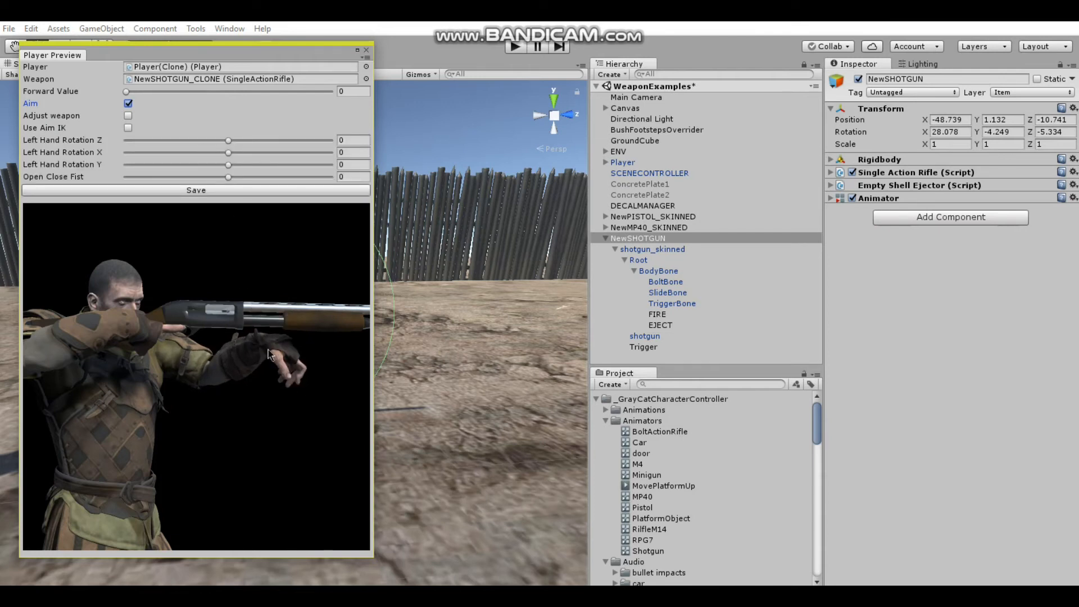
drag(281, 420, 201, 370)
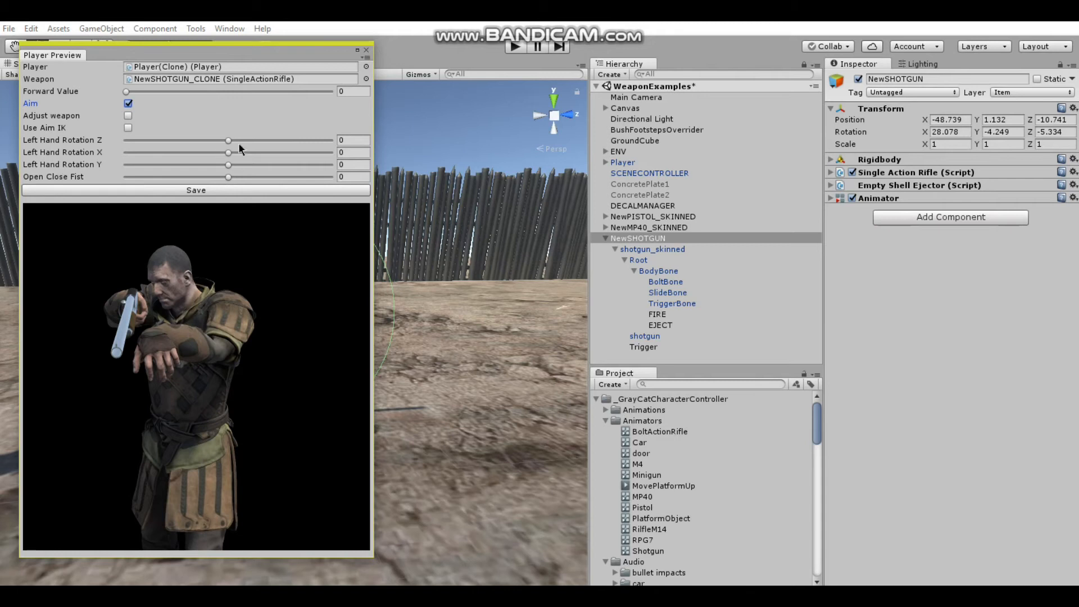
drag(230, 143, 285, 143)
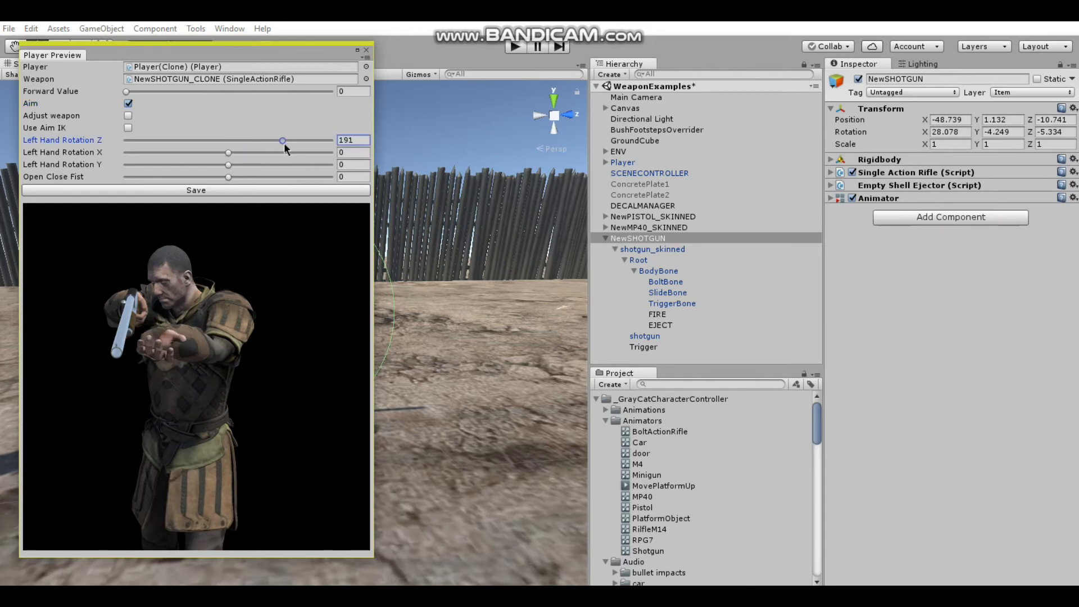
mouse_move(230, 164)
mouse_down()
mouse_move(244, 164)
mouse_move(218, 164)
mouse_up()
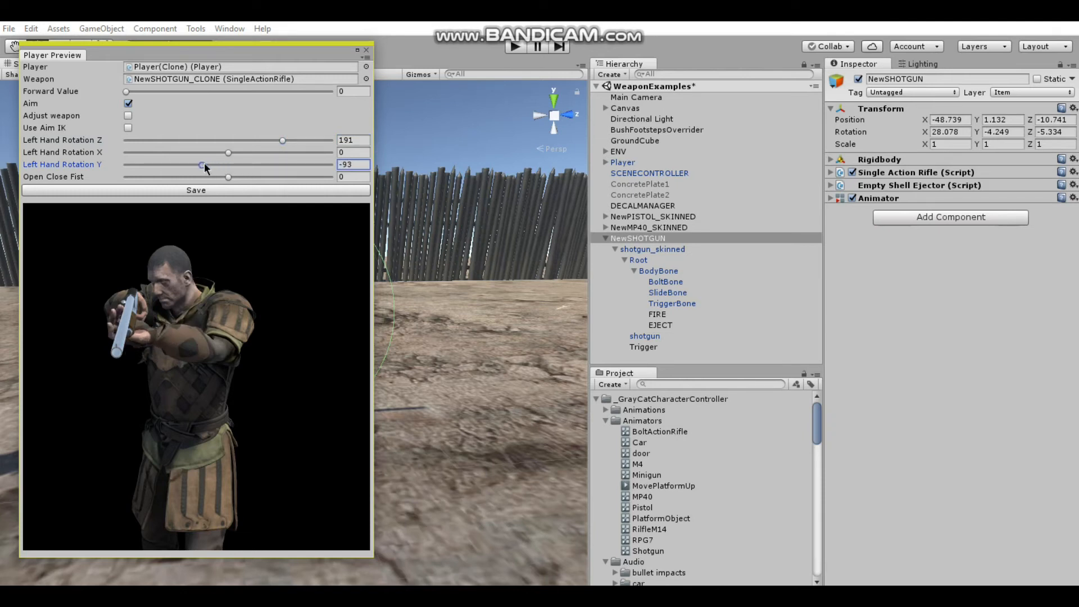
- Refine the left-hand grip with Left Hand Rotation Z at 193, X at -48 and Y at -74, checking it around the fore-end
drag(143, 472, 199, 478)
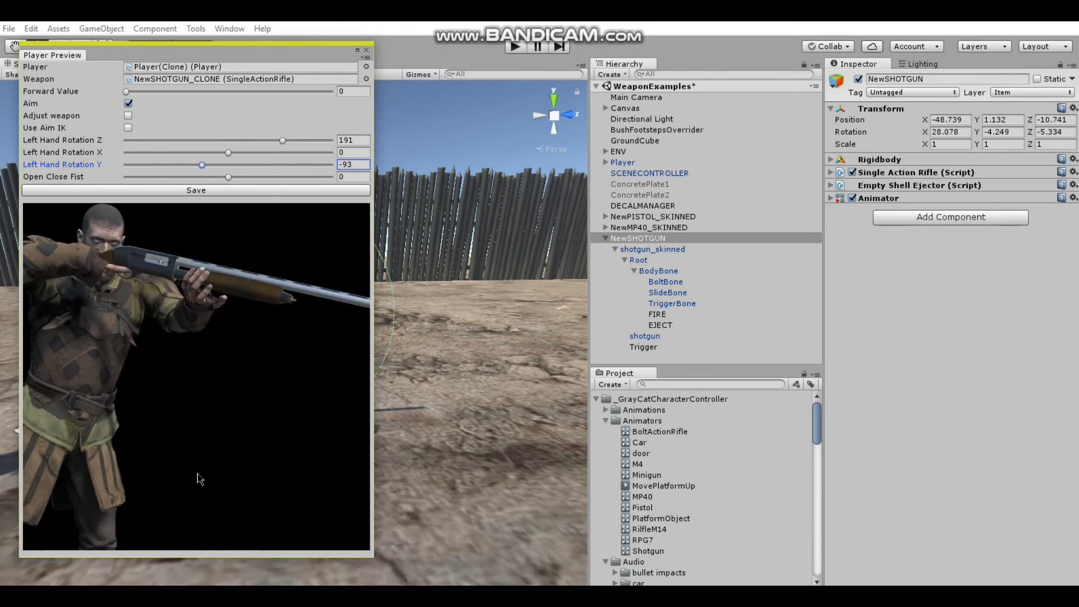
drag(282, 140, 283, 139)
drag(203, 165, 215, 151)
click(228, 152)
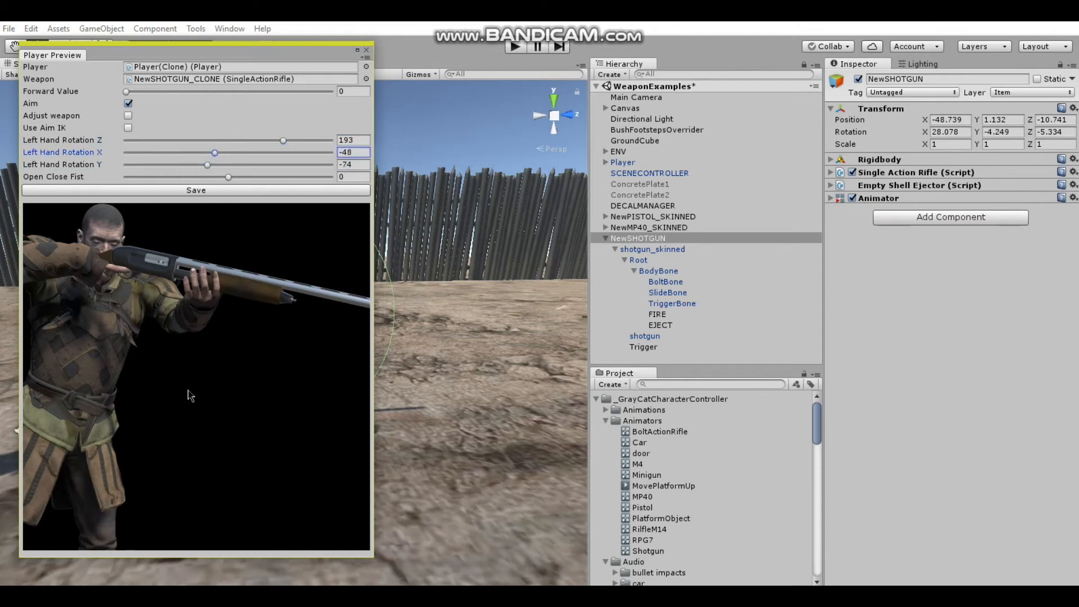
mouse_move(188, 500)
mouse_down()
mouse_move(161, 496)
mouse_move(144, 513)
mouse_move(223, 515)
mouse_move(135, 521)
mouse_move(156, 508)
mouse_move(202, 511)
mouse_up()
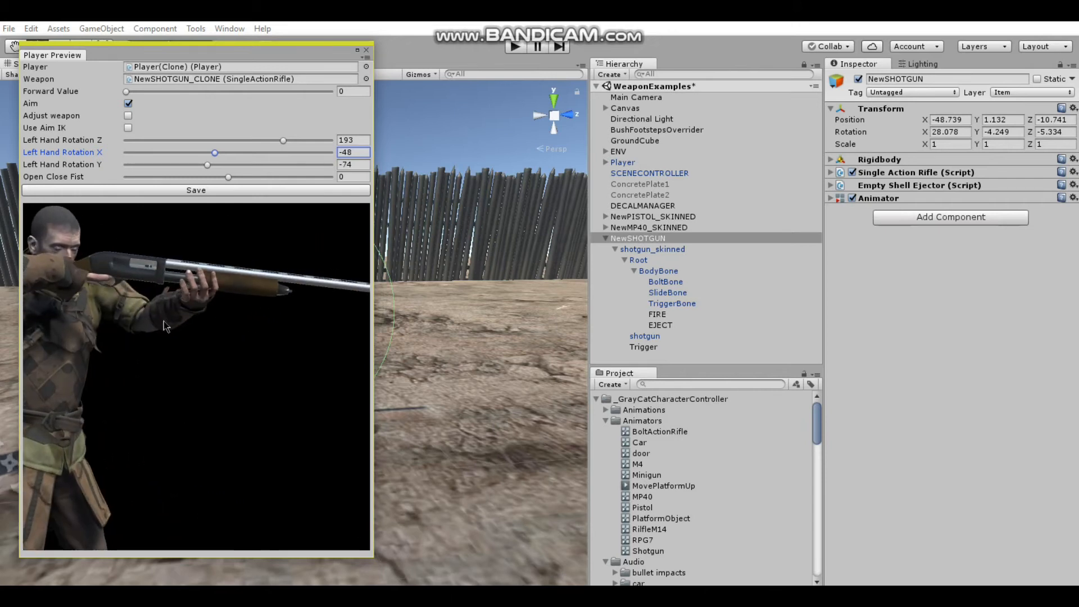
- Disable Aim and adjust the lowered-weapon grip, setting Left Hand Rotation Z to 157 and Open Close Fist to -0.238
click(128, 104)
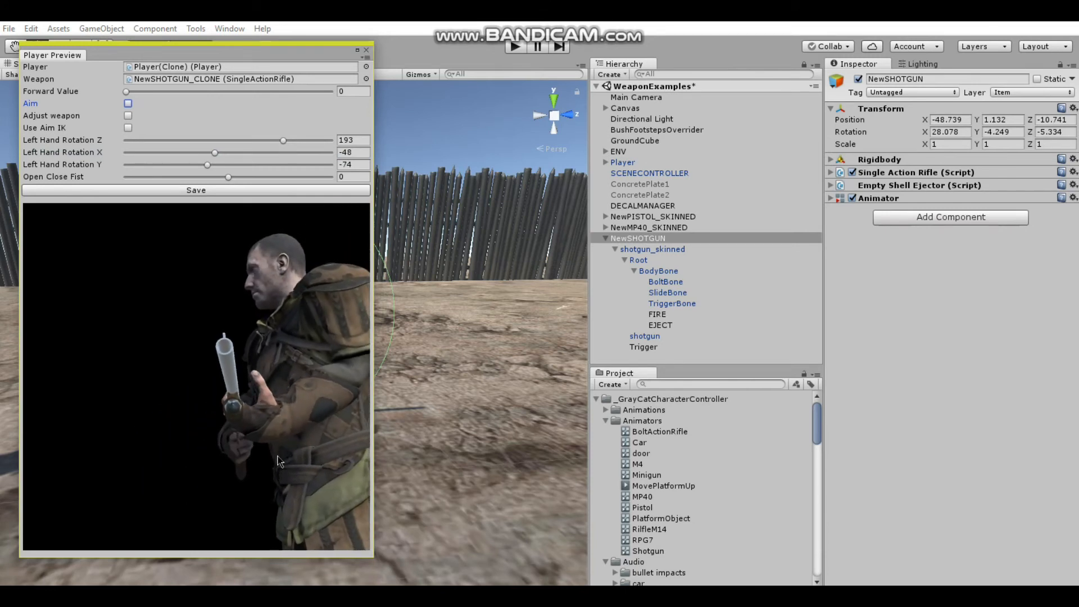
drag(283, 140, 274, 140)
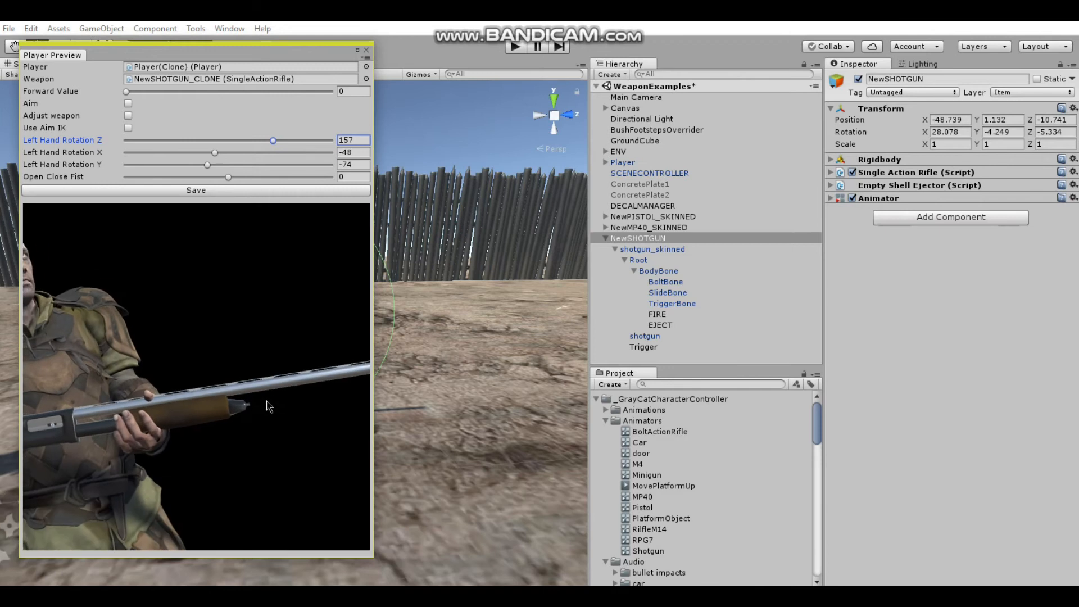
drag(229, 177, 204, 177)
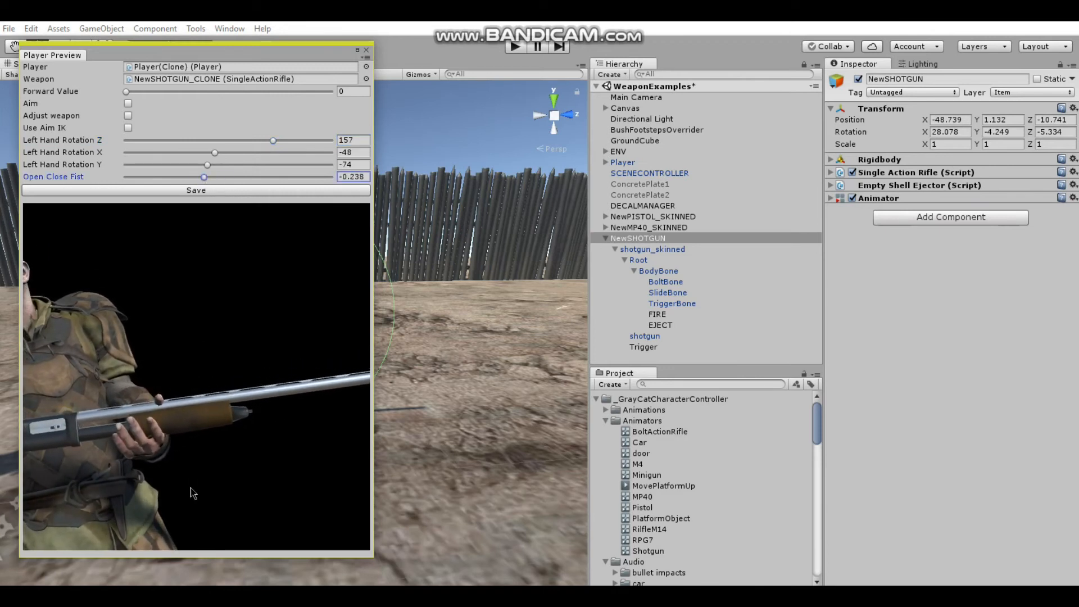
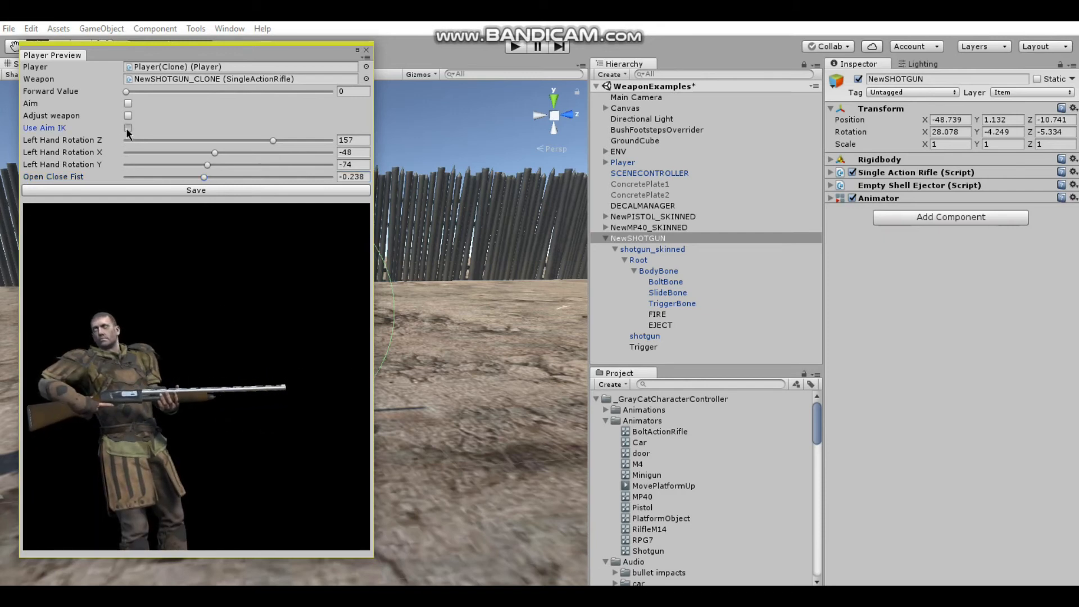
- Enable Use Aim IK and Aim in the player preview and create the shotgun's left-hand aiming IK
click(128, 129)
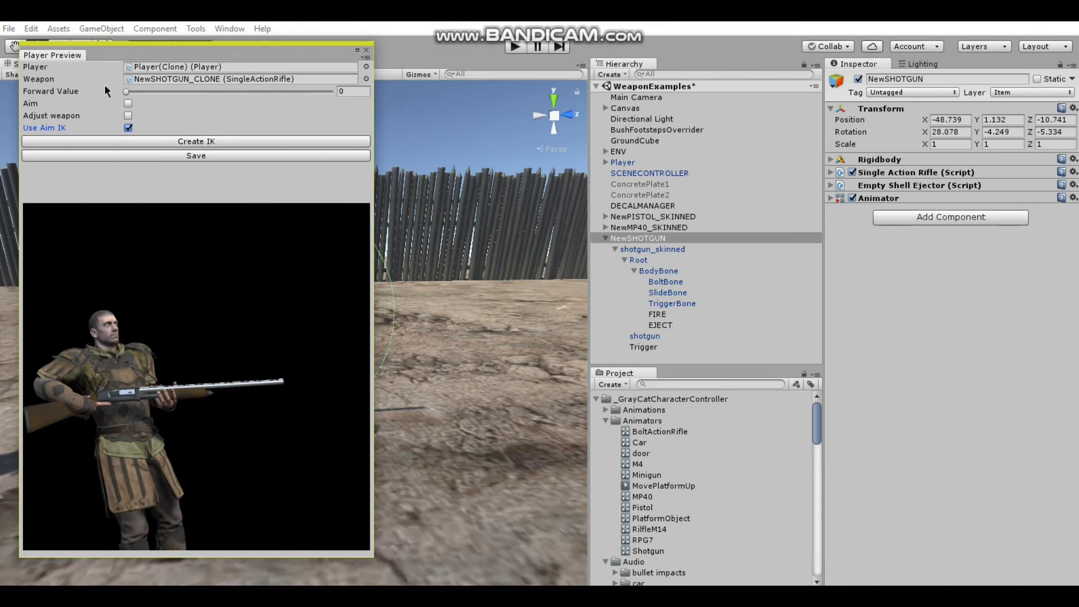
click(128, 103)
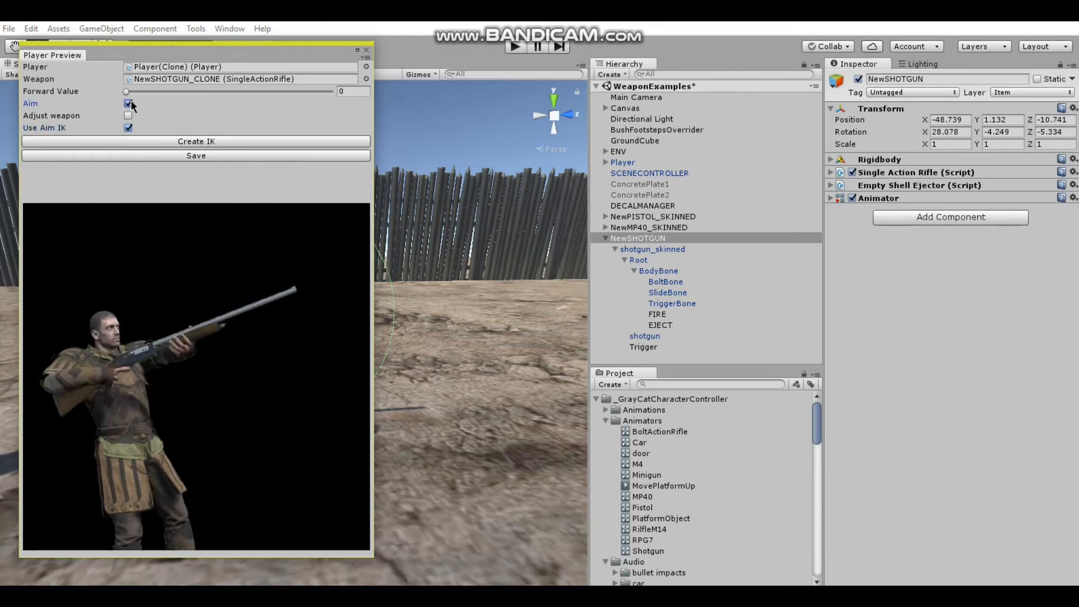
click(197, 142)
drag(266, 419, 194, 359)
mouse_move(193, 323)
mouse_down()
mouse_move(194, 341)
mouse_move(208, 329)
mouse_up()
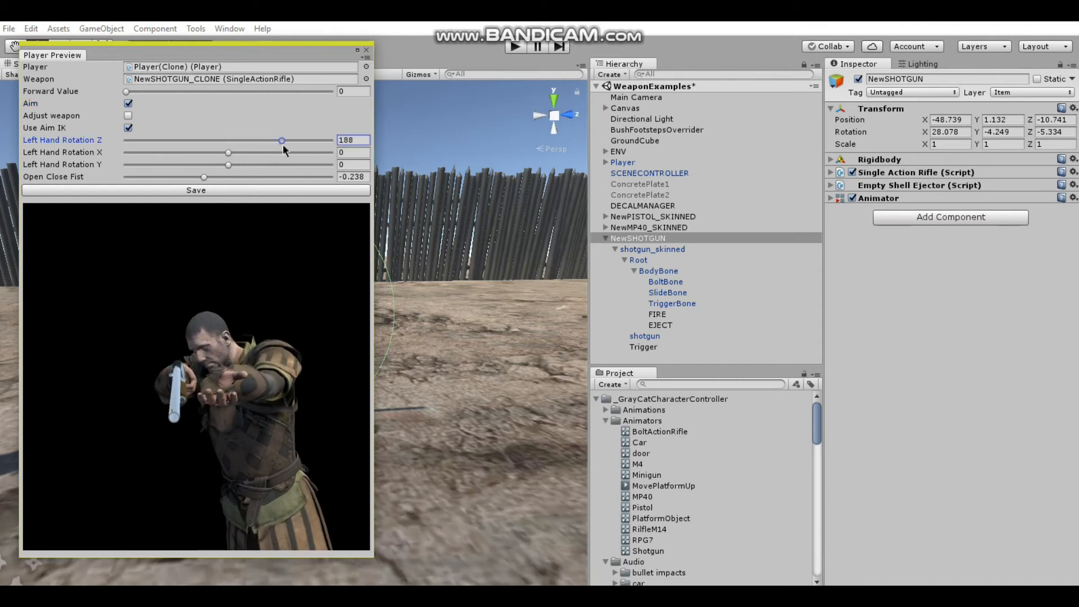
- Adjust the aiming grip to Left Hand Rotation Z 181, X -52 and Y -78, save the IK and close the player preview
mouse_move(228, 164)
mouse_down()
mouse_move(242, 164)
mouse_move(216, 166)
mouse_up()
drag(163, 482, 222, 468)
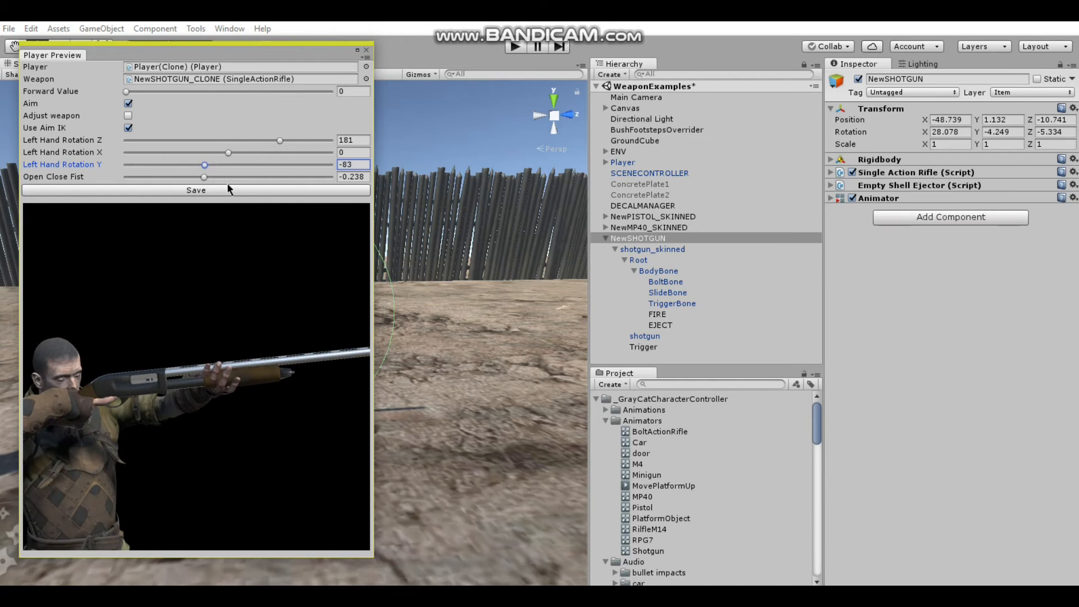
mouse_move(204, 163)
mouse_down()
mouse_move(225, 153)
mouse_move(211, 153)
mouse_up()
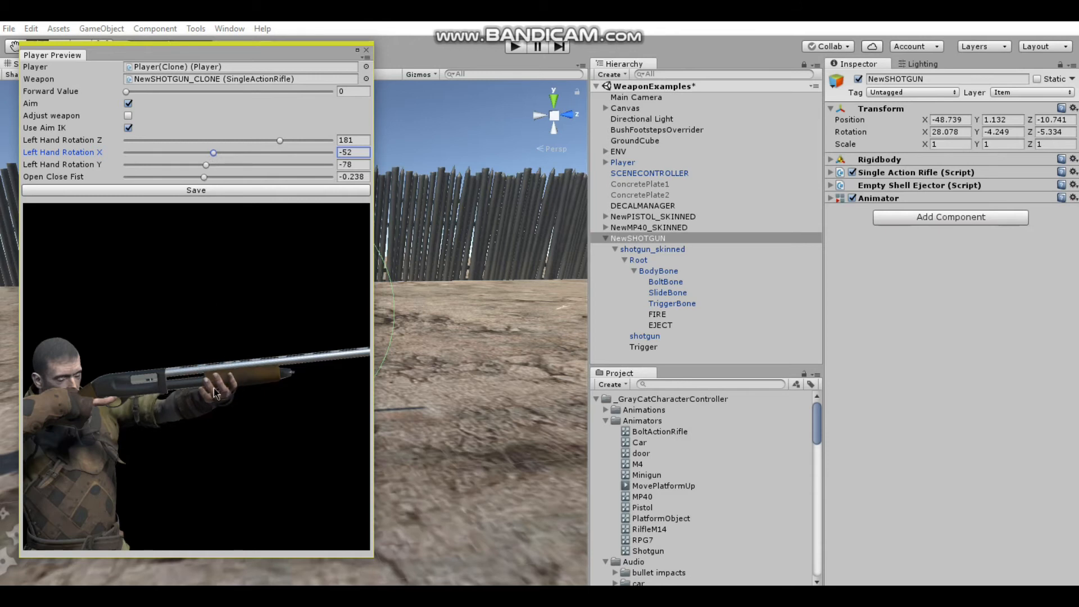
mouse_move(243, 446)
mouse_down()
mouse_move(181, 455)
mouse_move(248, 441)
mouse_move(236, 428)
mouse_up()
click(205, 187)
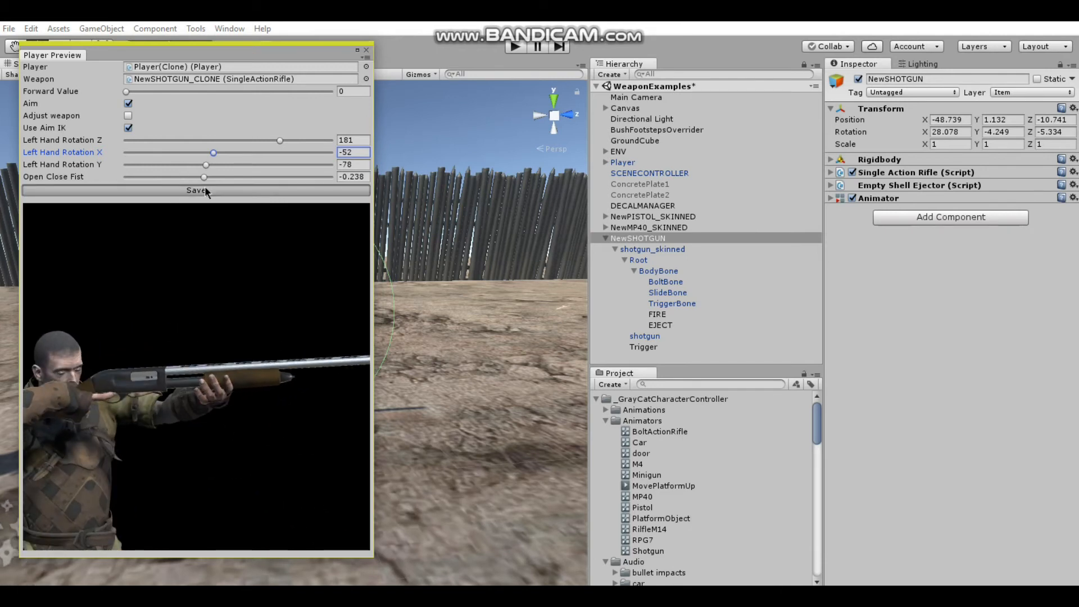
click(366, 51)
- Run the game and pick up the shotgun to check how the character holds it
right_drag(253, 286, 229, 353)
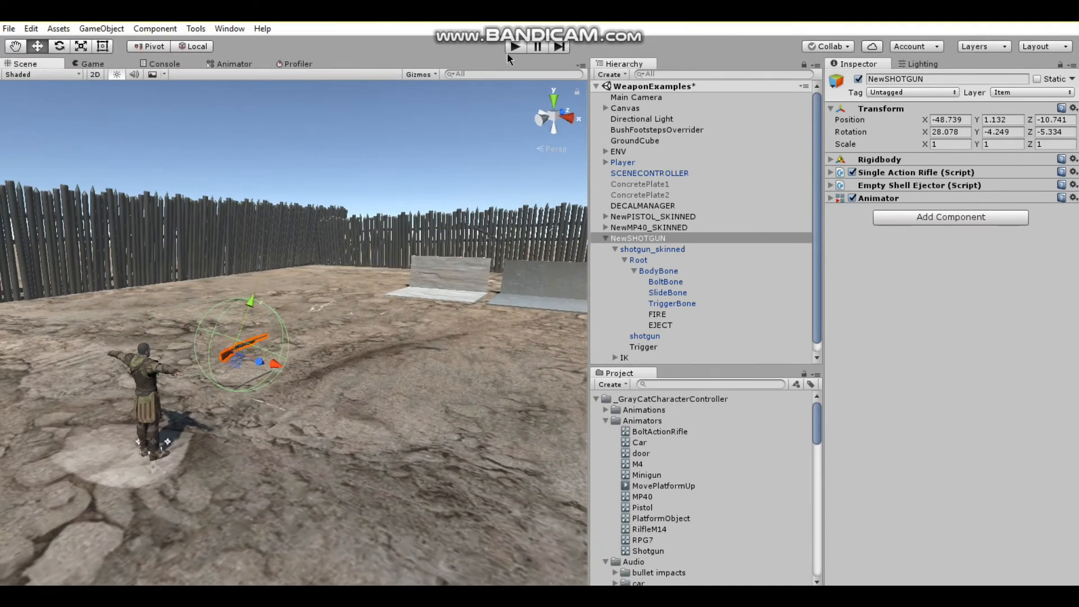
click(514, 47)
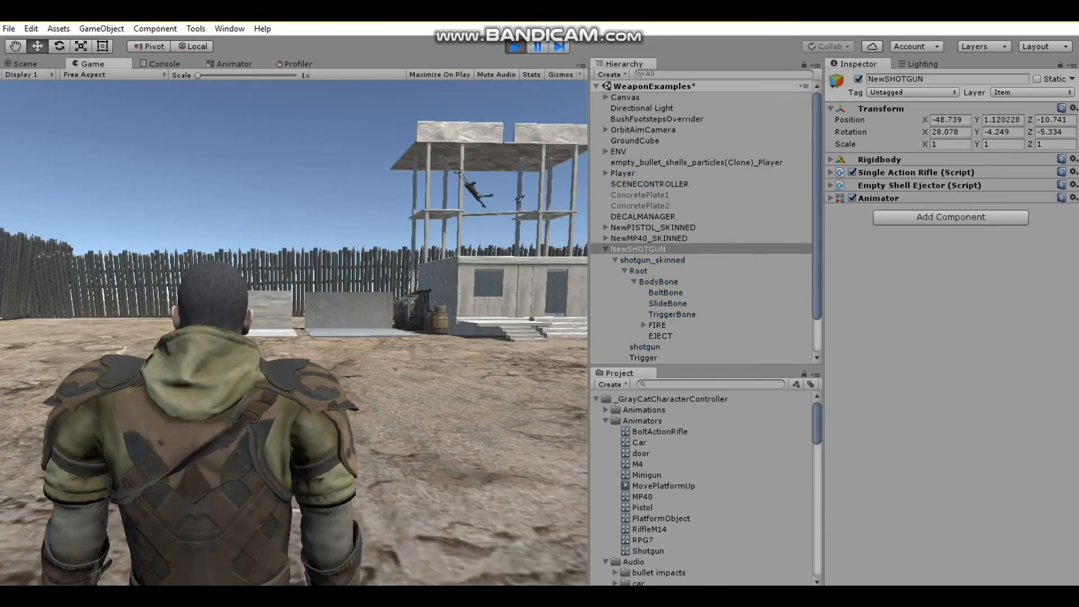
key(e)
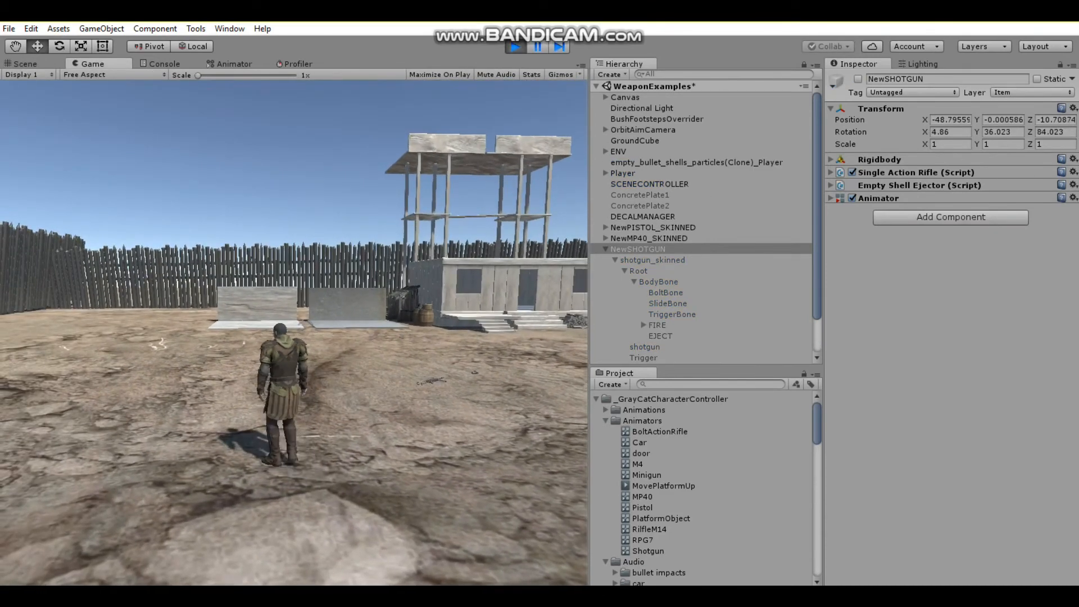
key(s)
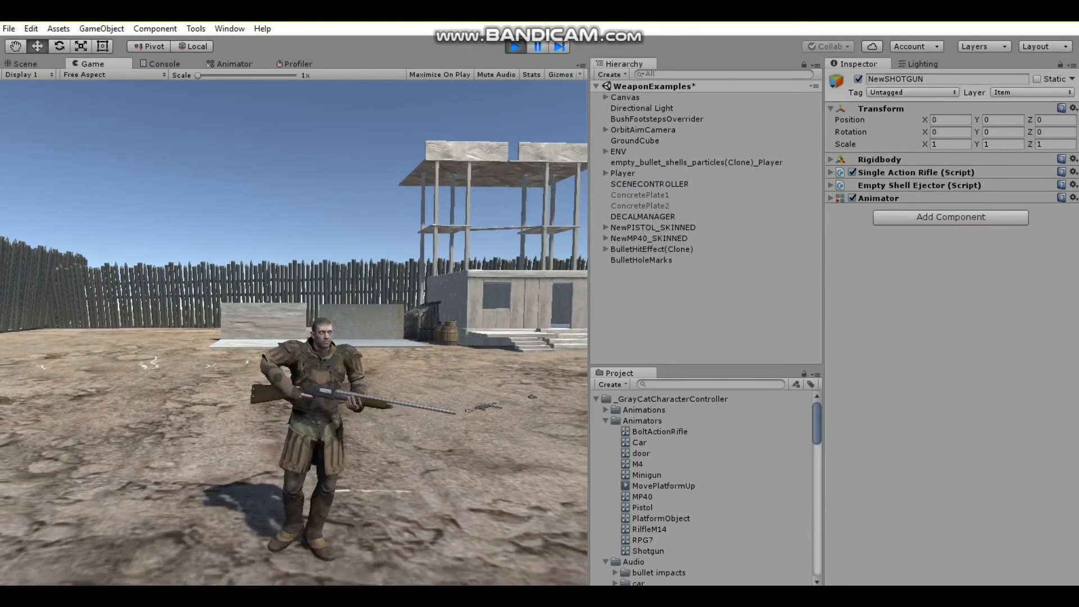
- Test firing the shotgun without aiming and reload it, watching the animation from the side
click(294, 333)
click(294, 333)
click(294, 333)
key(d)
click(294, 333)
click(293, 333)
key(r)
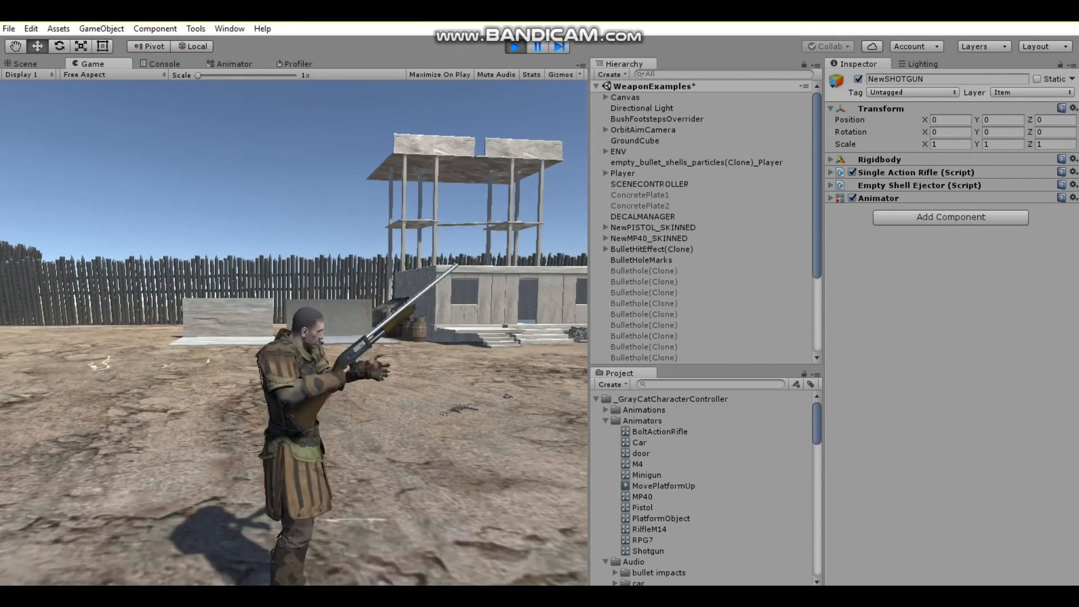
- Aim the shotgun and fire several shots to test the aiming pose
right_click(294, 333)
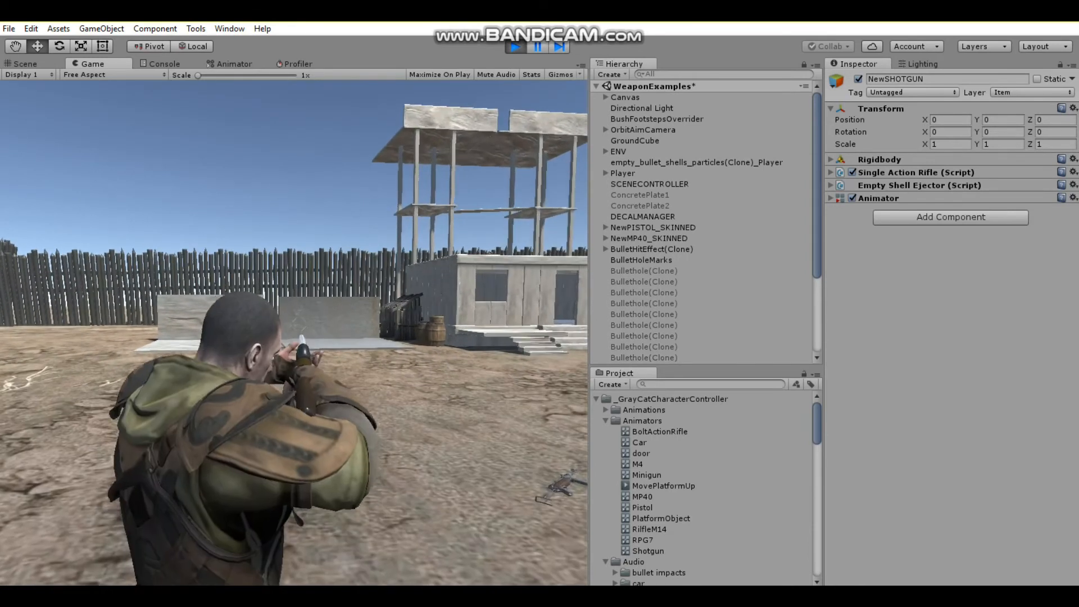
click(294, 332)
click(294, 333)
click(294, 333)
click(293, 333)
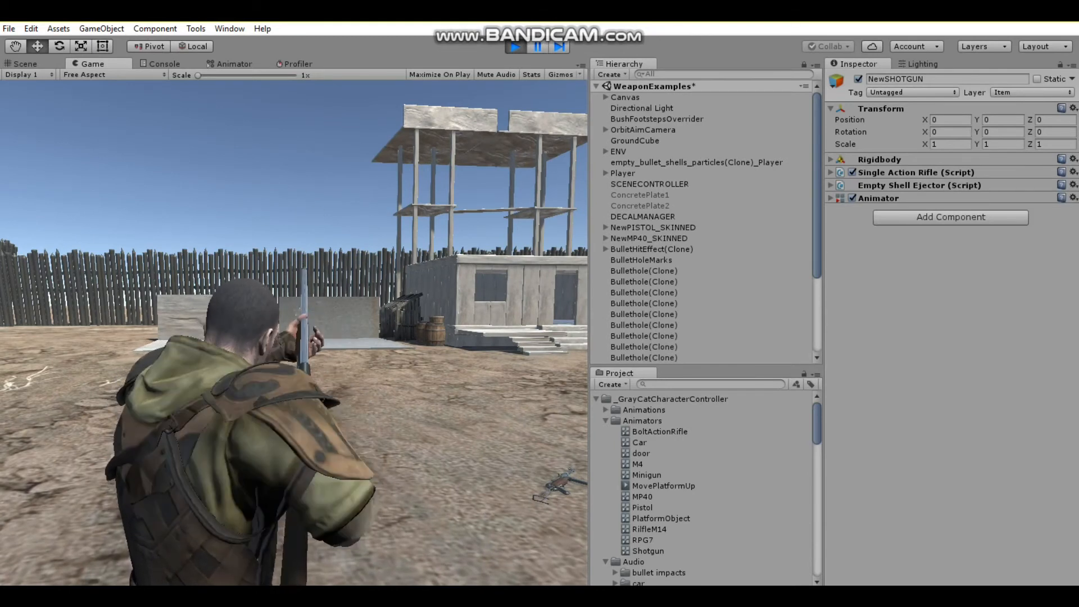
click(294, 332)
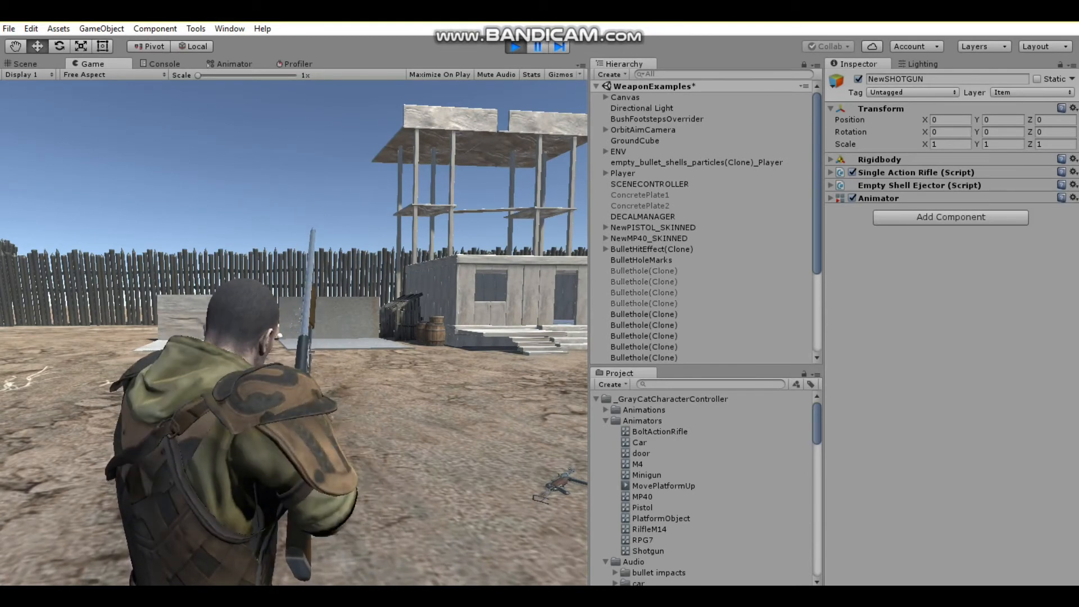
- Move the character around with the shotgun to check the hand placement, and stop the game
key(s)
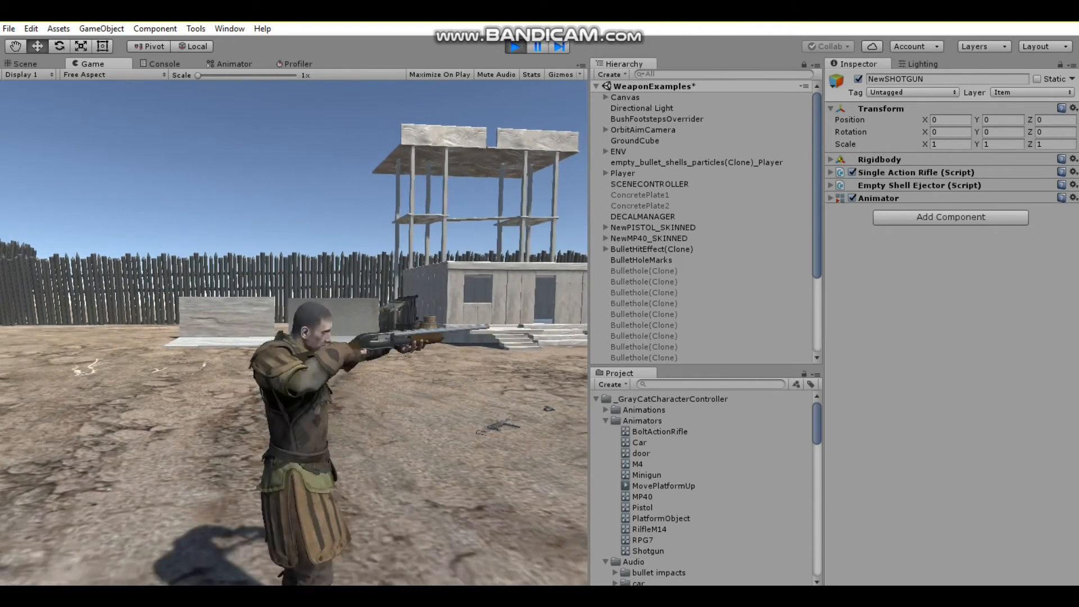
key(s)
key(a)
key(w)
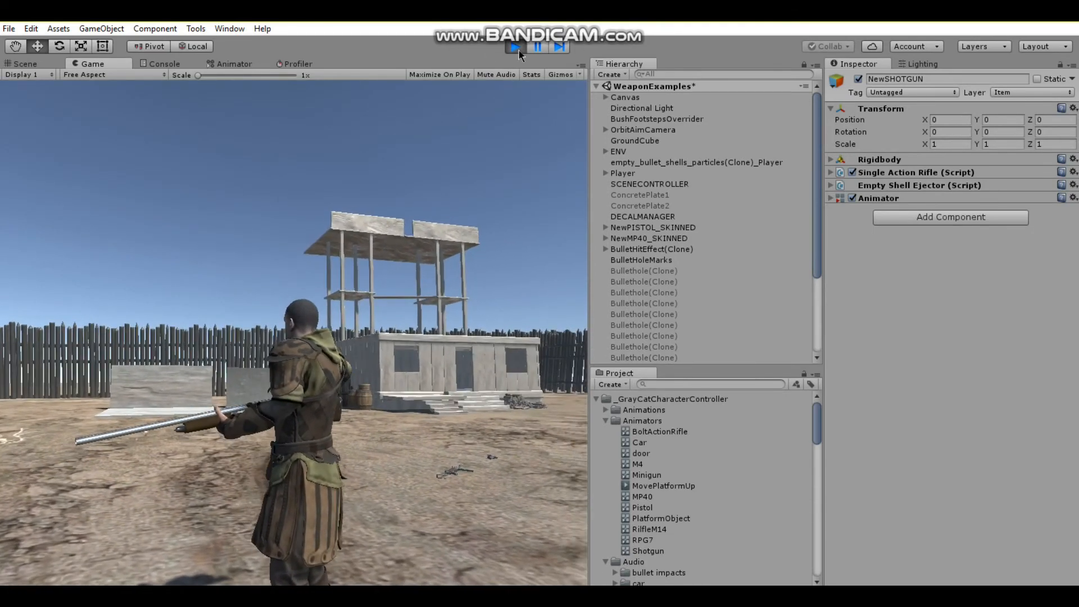
click(515, 46)
- Delete the helper Sphere objects under NewSHOTGUN's AimIK and IK
right_drag(298, 375, 524, 396)
key(w)
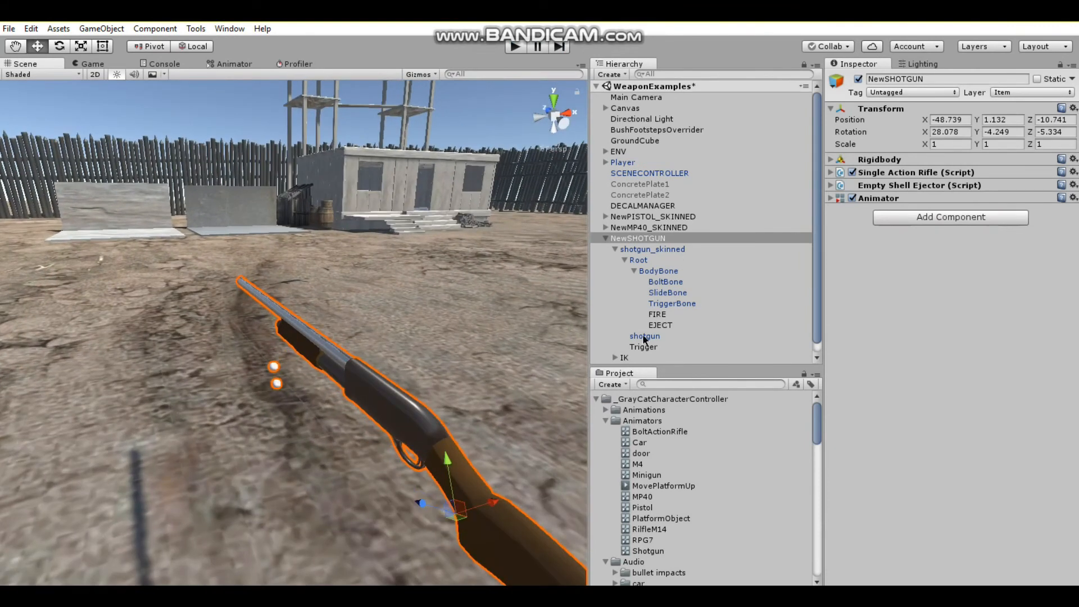
scroll(644, 338, down, 1)
click(616, 349)
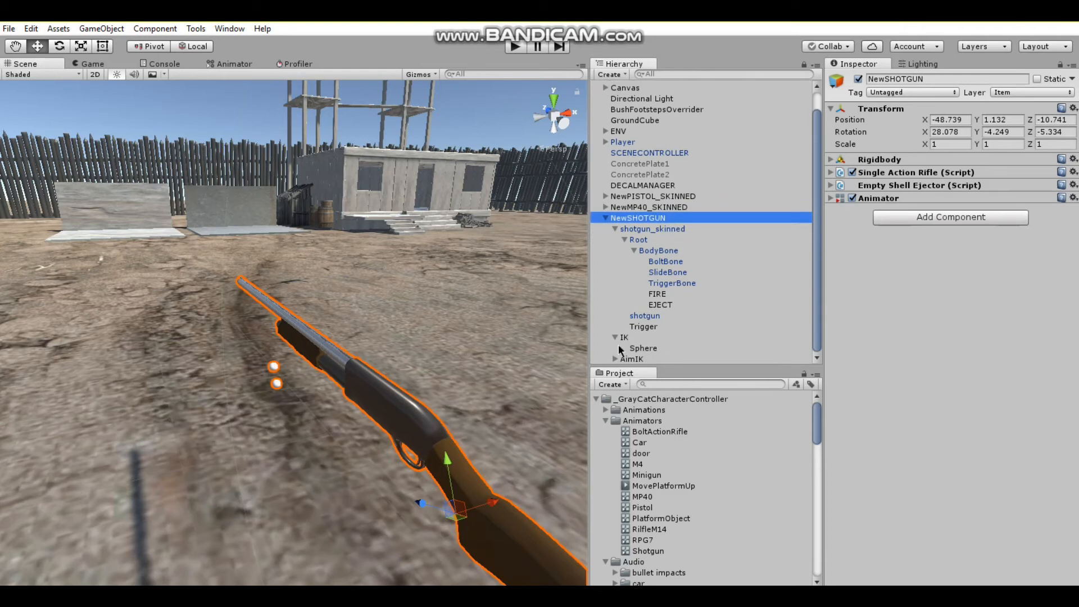
click(616, 360)
click(652, 363)
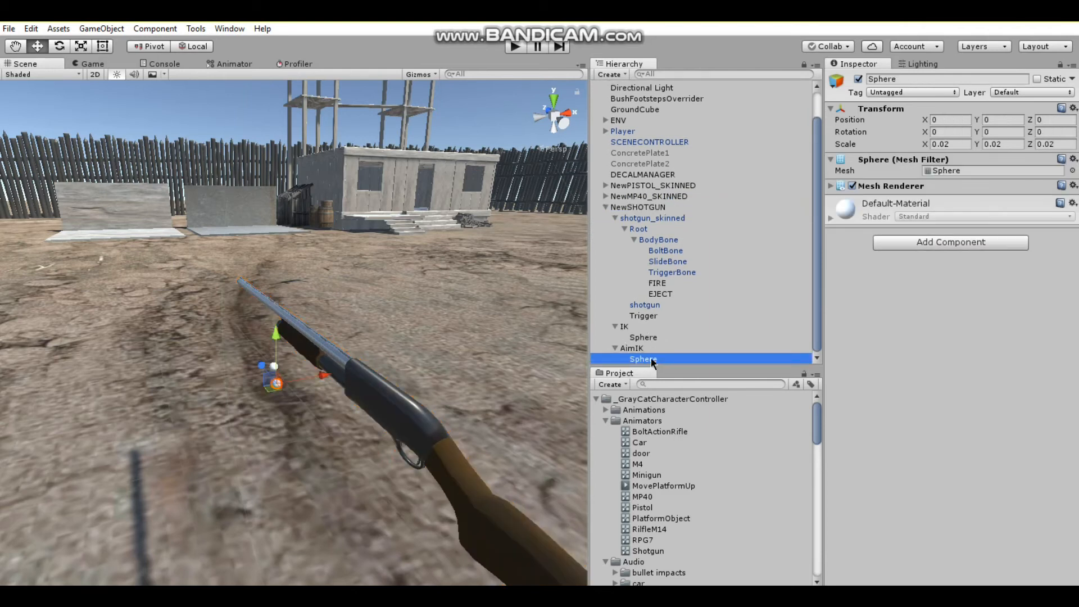
right_click(651, 359)
click(667, 431)
right_click(649, 349)
scroll(376, 299, down, 2)
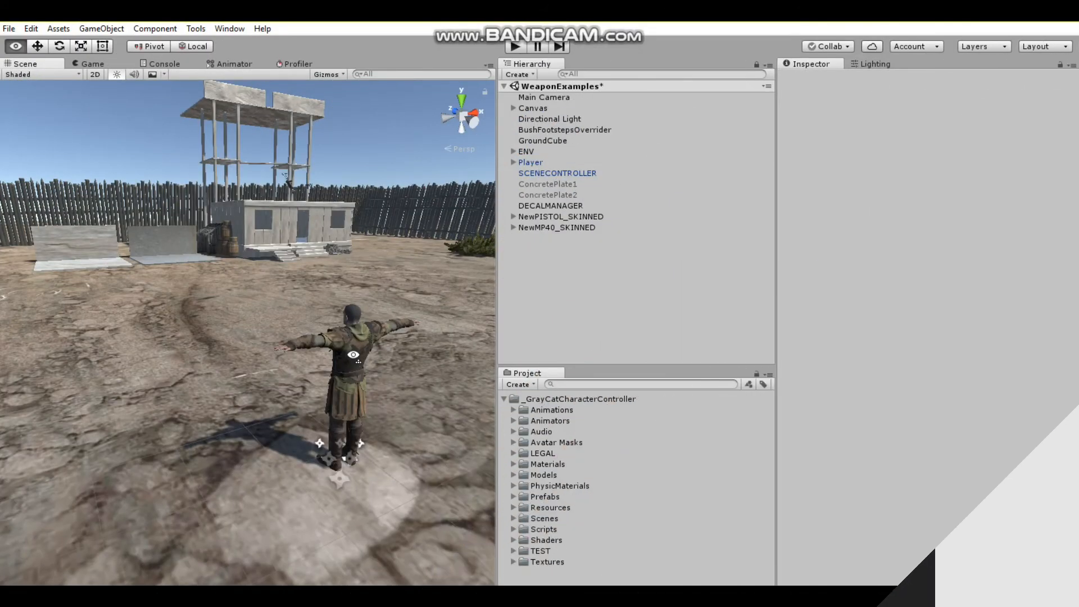
- Place the rpg7 model from the Models folder's rpg7 subfolder into the scene near the player
key(w)
right_drag(353, 355, 362, 380)
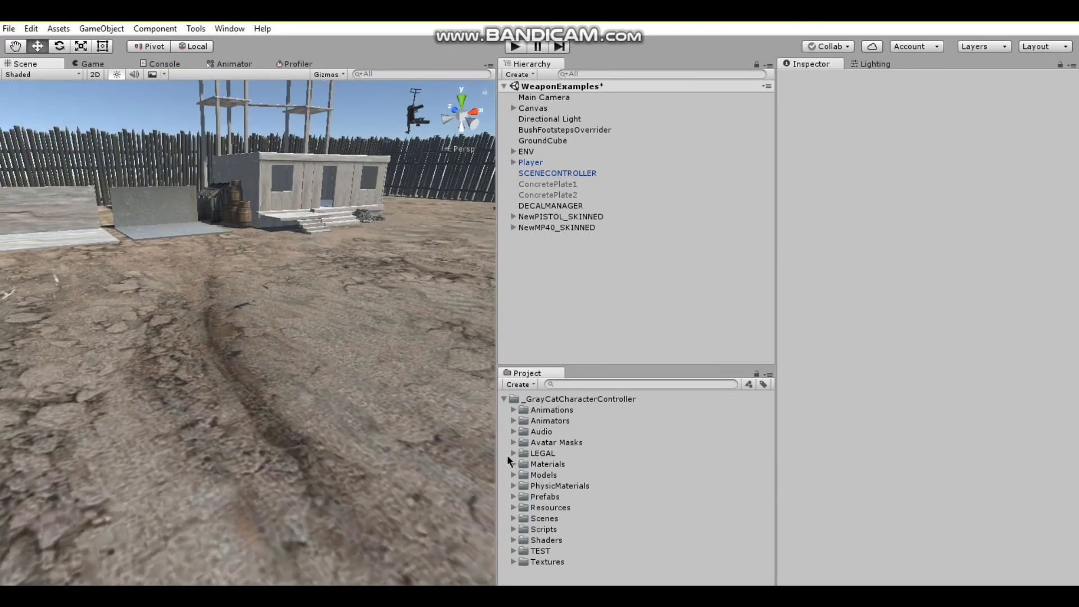
click(514, 475)
scroll(548, 454, down, 5)
click(572, 473)
drag(572, 473, 288, 322)
alt+drag(236, 384, 384, 360)
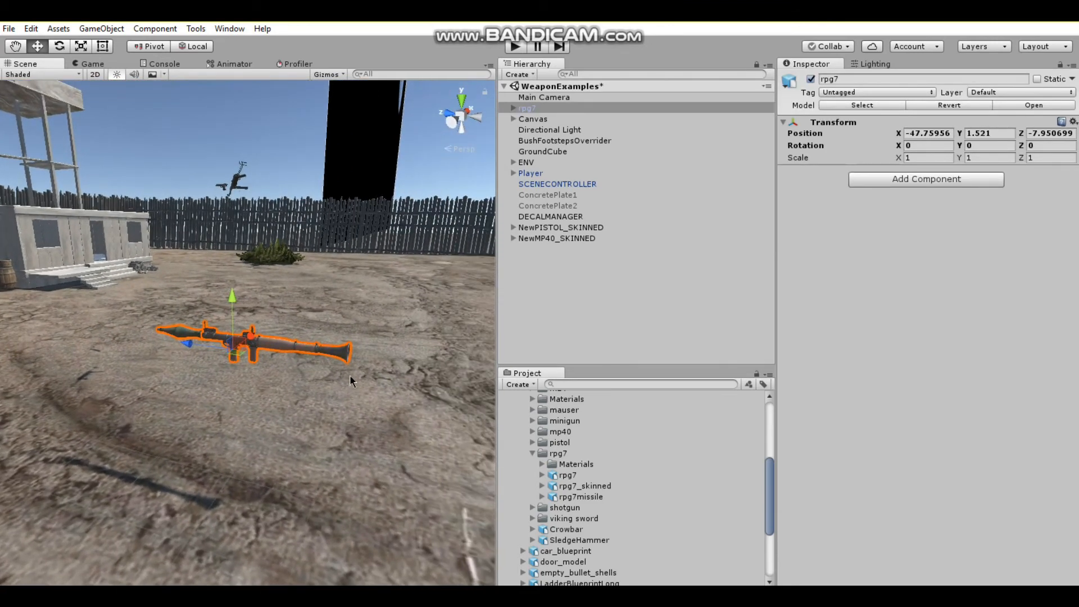
scroll(342, 377, up, 6)
alt+drag(196, 420, 262, 413)
mouse_move(196, 421)
middle_down()
mouse_move(275, 407)
mouse_move(214, 428)
middle_up()
scroll(275, 407, up, 3)
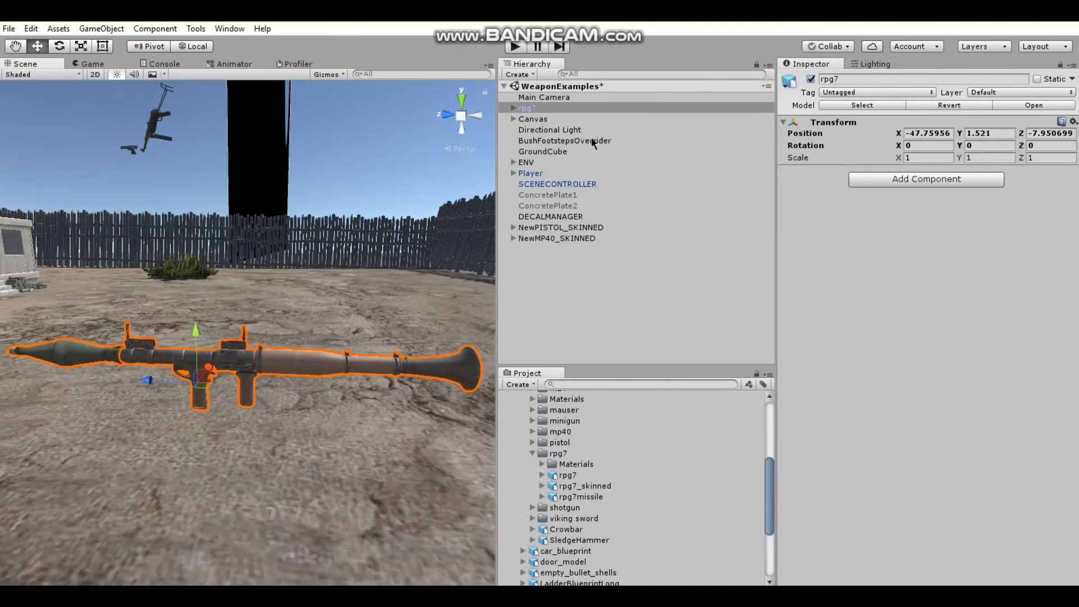
- Move rpg7 to the end of the object hierarchy and expand it to inspect its mesh parts
drag(534, 108, 546, 264)
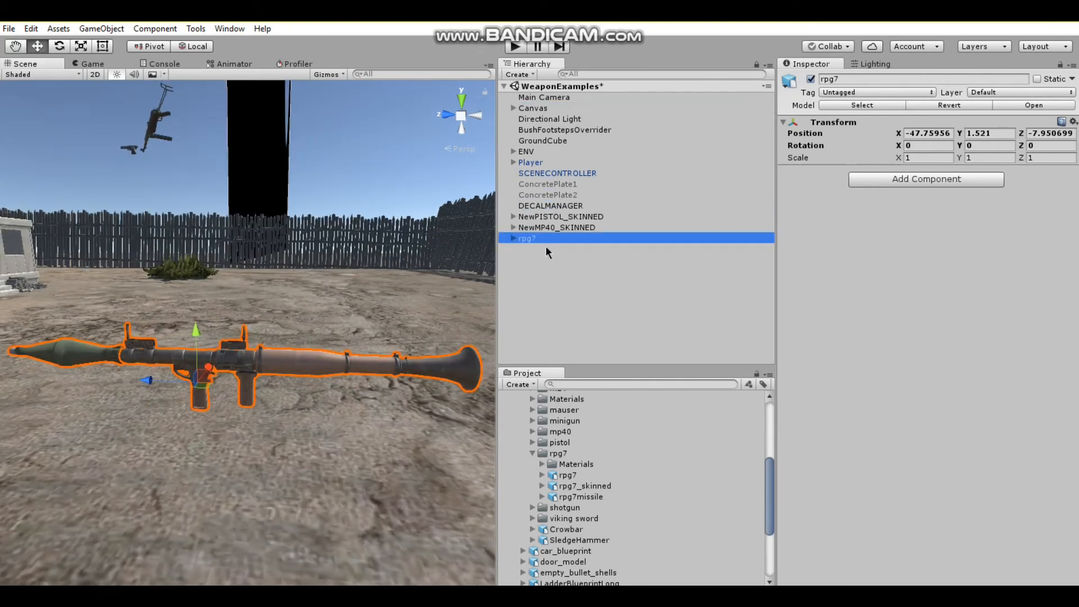
click(513, 238)
click(548, 251)
click(549, 259)
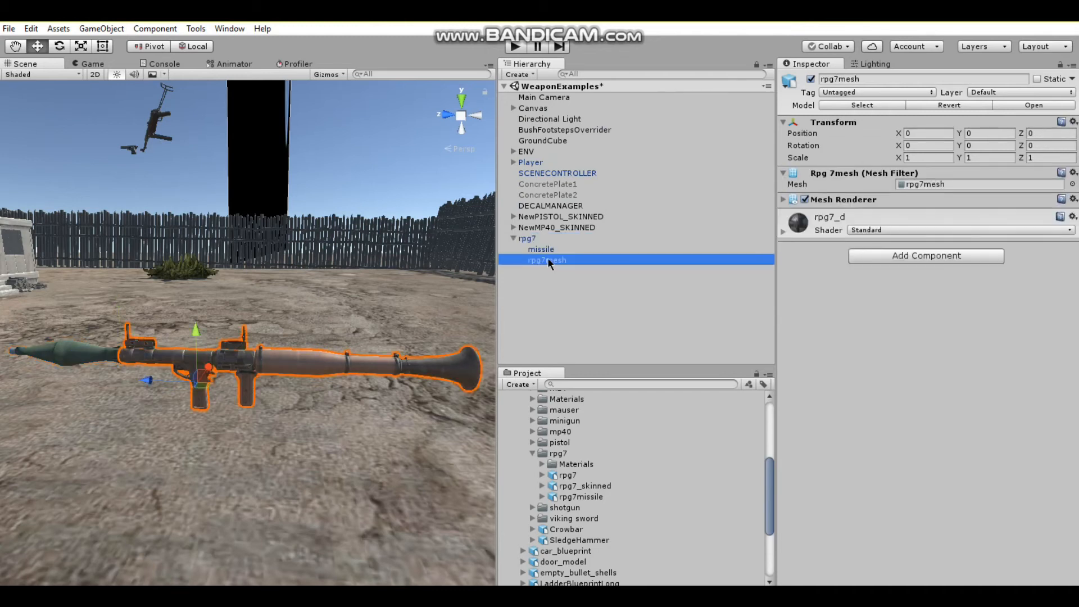
- Create an empty object at the missile's position, parent it directly to rpg7 and name it FIRE
click(541, 250)
right_click(548, 252)
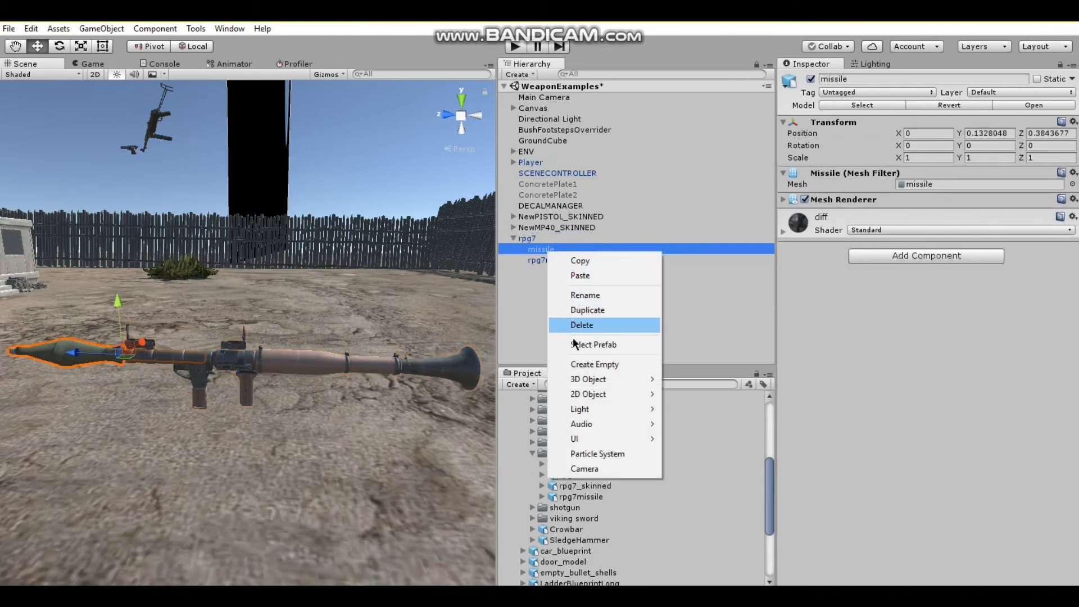
click(576, 364)
drag(567, 260, 535, 239)
right_click(558, 271)
click(577, 316)
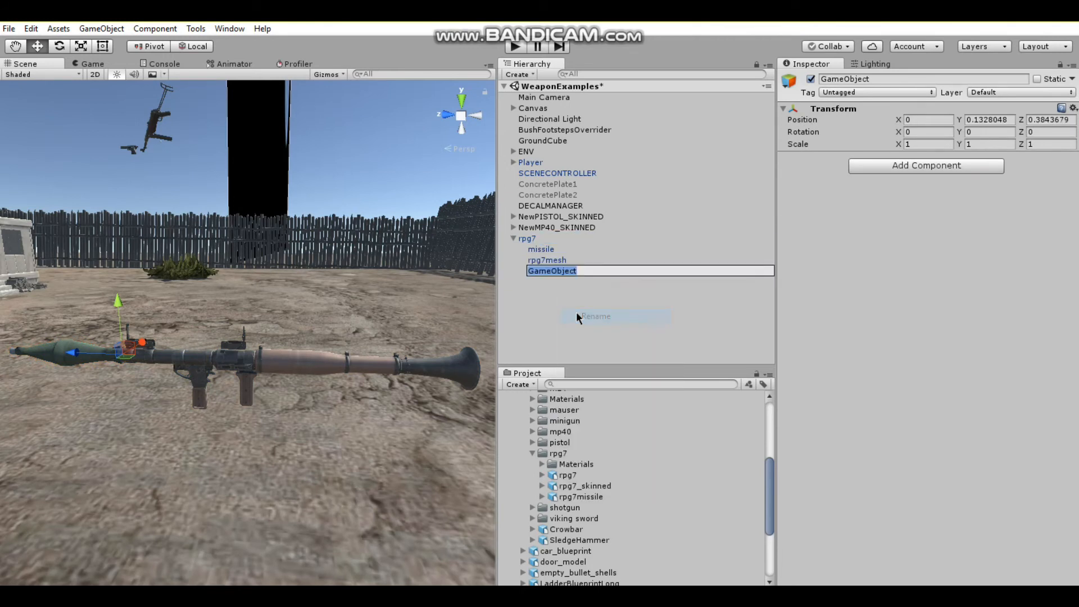
text(FIRE)
key(Return)
- Duplicate FIRE, move the copy to the launcher's rear end at Z -1.188 and rename it EXHAUST
right_click(550, 272)
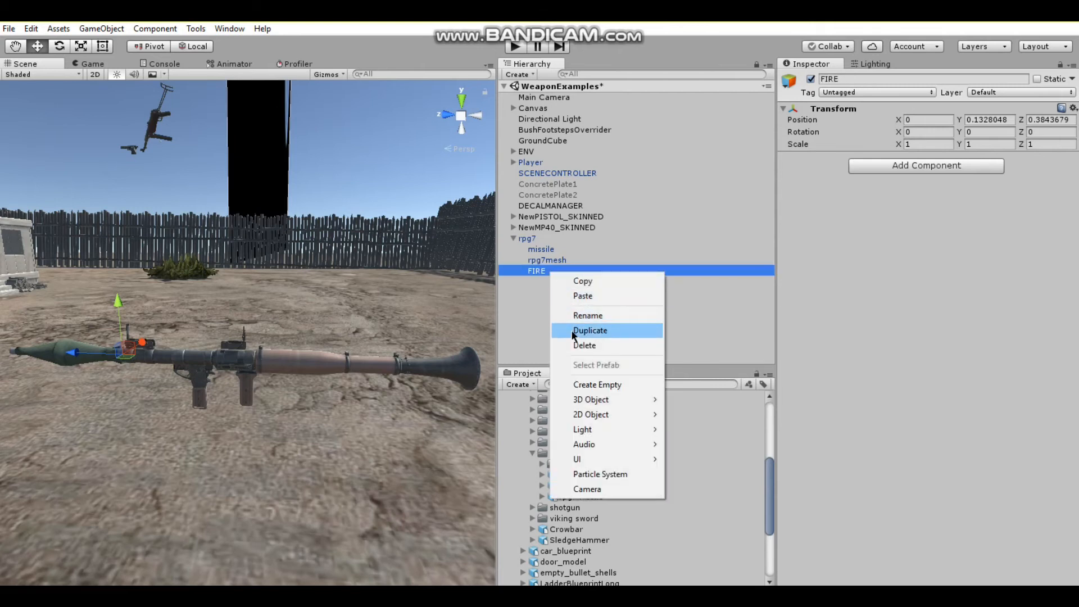
click(576, 328)
drag(72, 357, 355, 393)
right_click(567, 278)
click(582, 316)
text(EXHAUST)
key(Return)
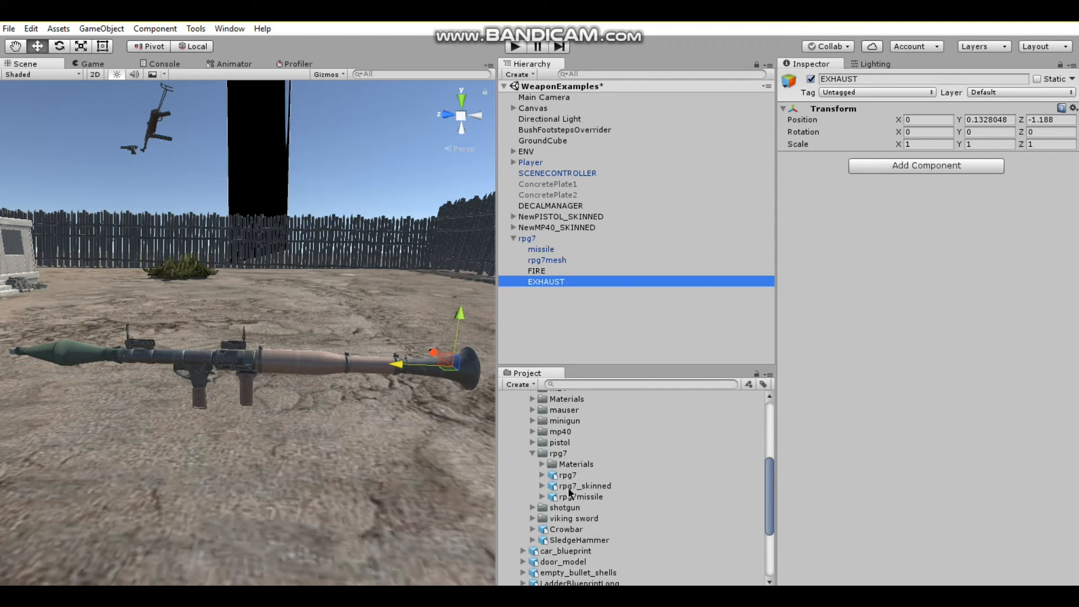
- Add the rpg7missile prefab from the weapons prefabs at the missile's position and parent it directly to rpg7
scroll(569, 492, down, 4)
click(513, 518)
scroll(514, 515, down, 6)
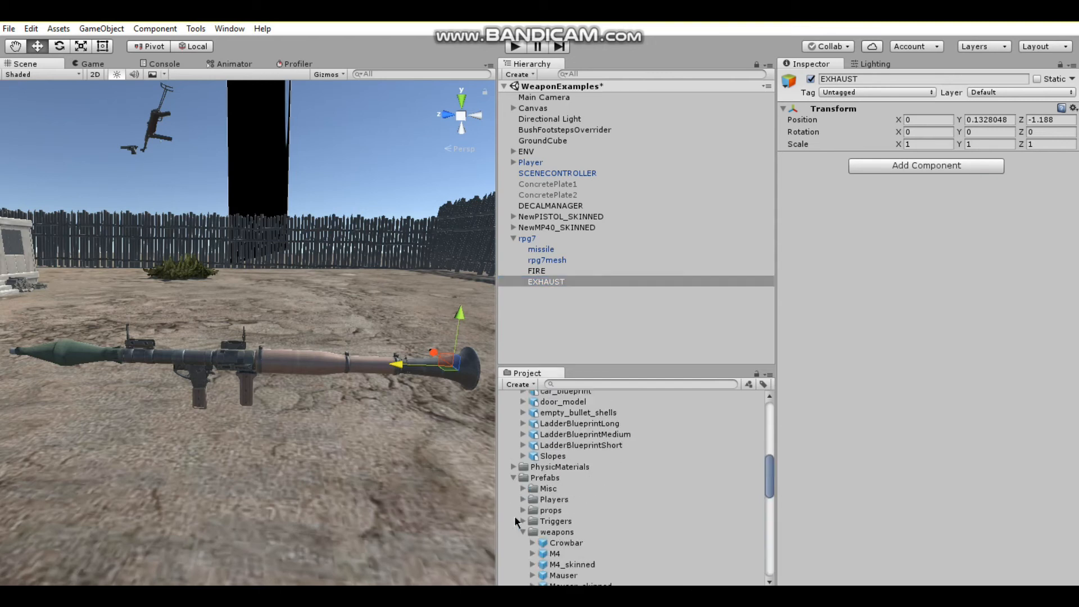
scroll(517, 500, down, 5)
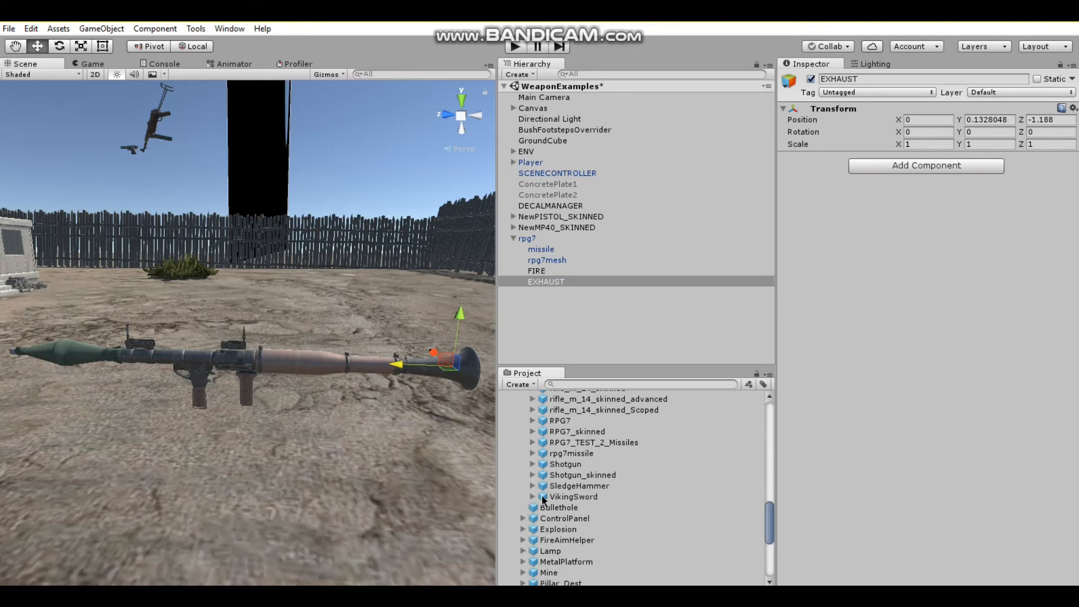
click(567, 454)
drag(566, 457, 545, 250)
right_drag(351, 323, 327, 324)
drag(557, 260, 531, 238)
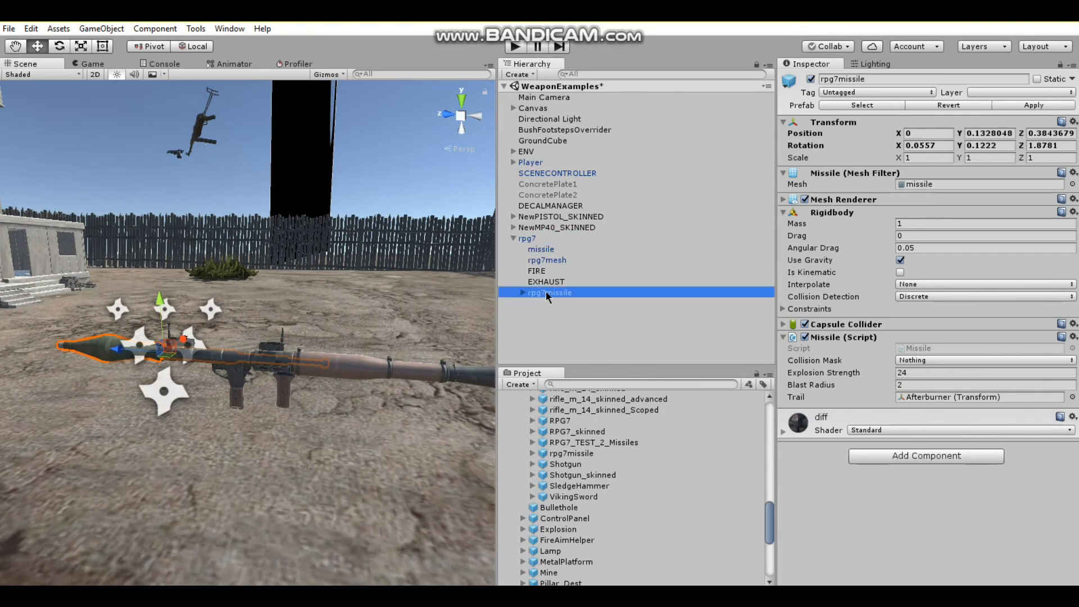
- Set the rpg7missile's Missile script Collision Mask to Default and Blast Radius to 4
click(916, 361)
click(928, 405)
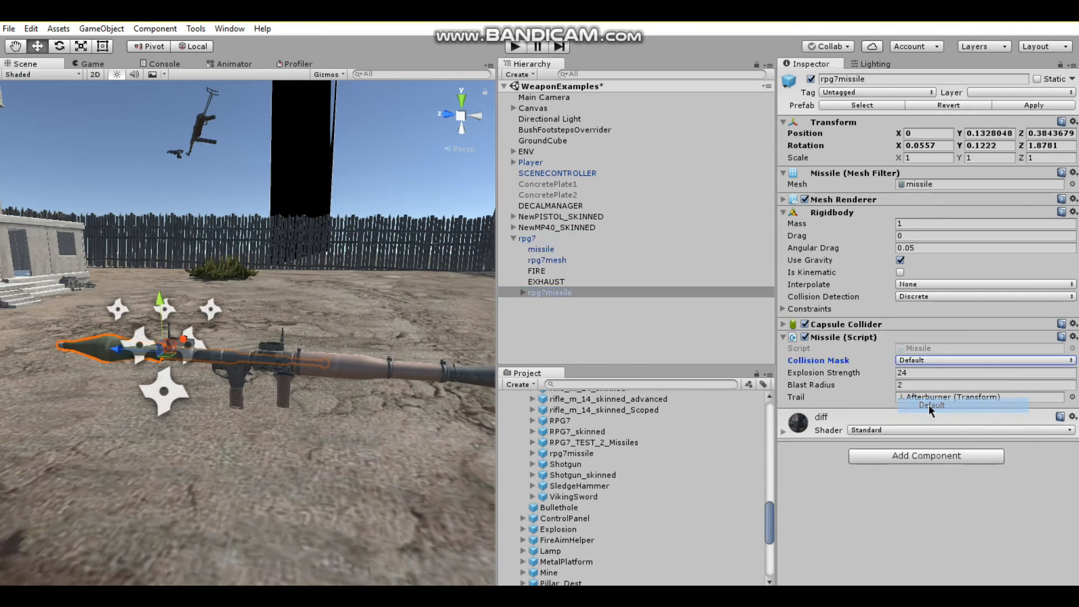
click(913, 385)
text(4)
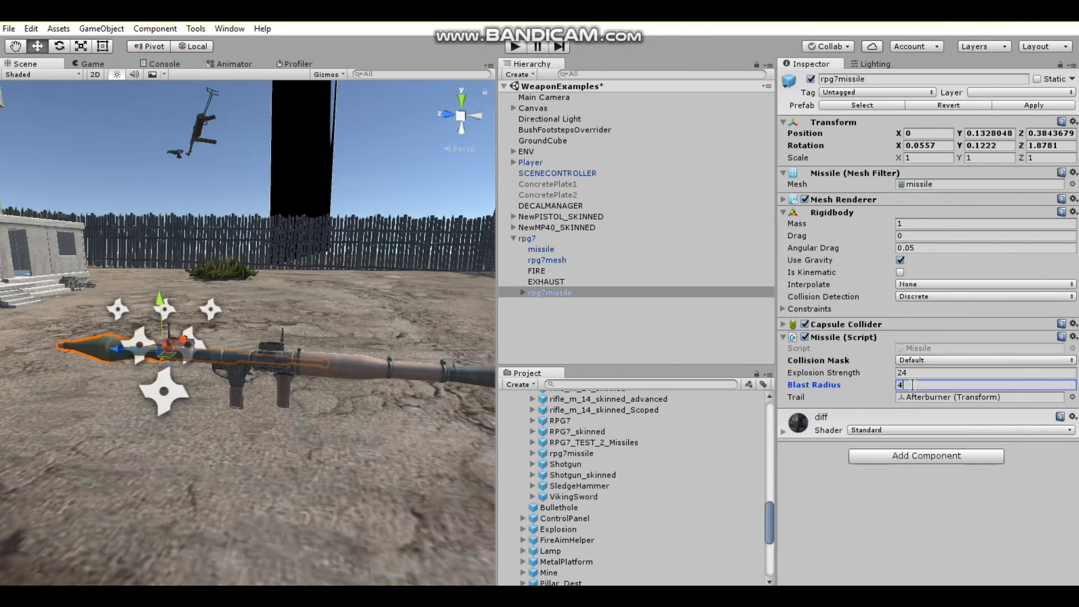
click(929, 374)
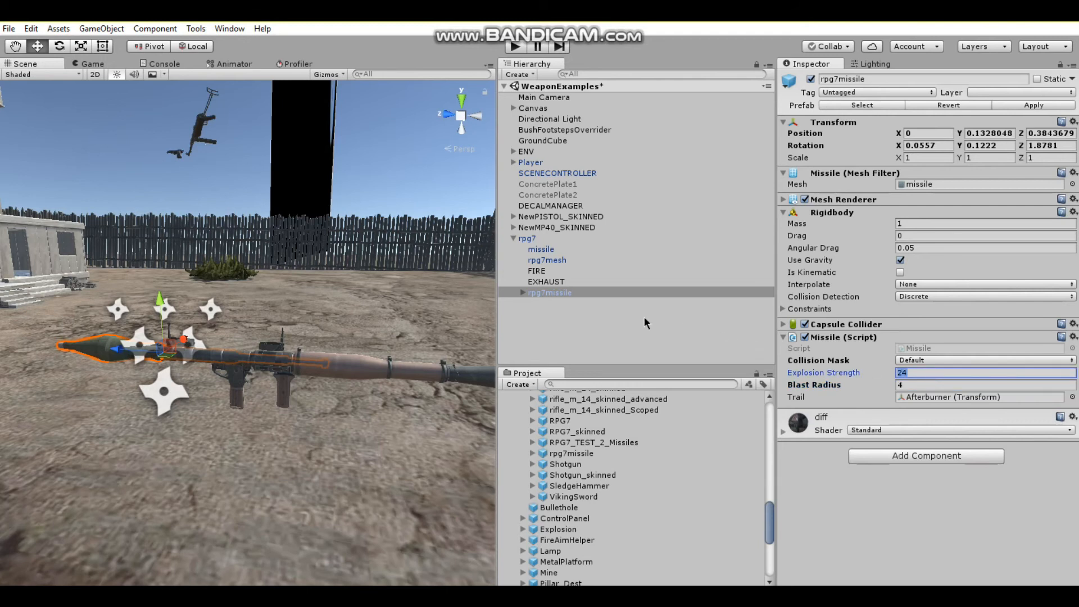
- Start creating a weapon from the rpg7 model, named NewRPG, with weapon type RPG
click(535, 240)
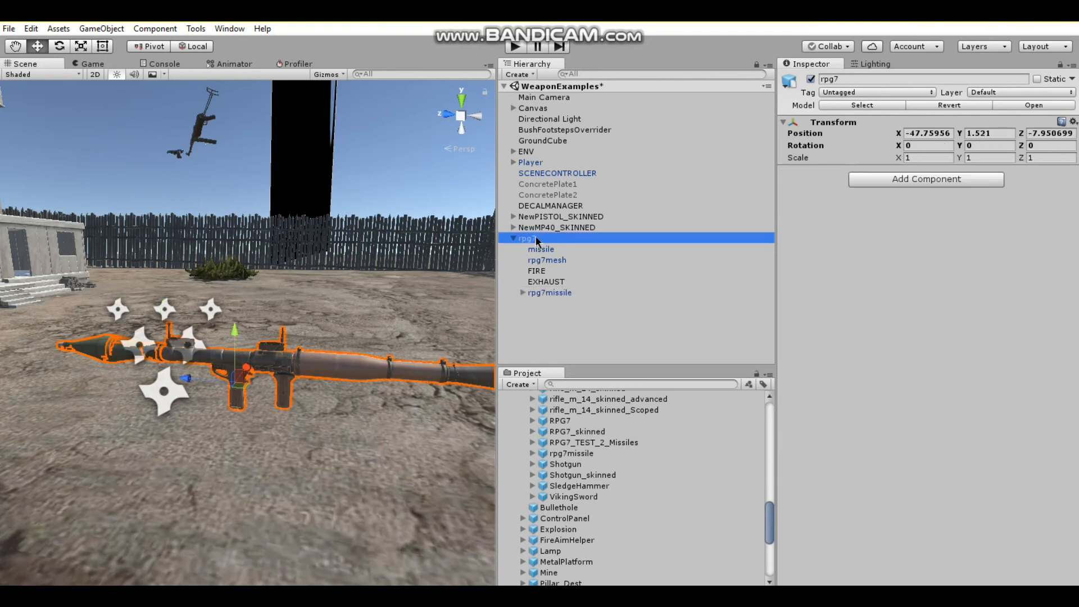
click(195, 28)
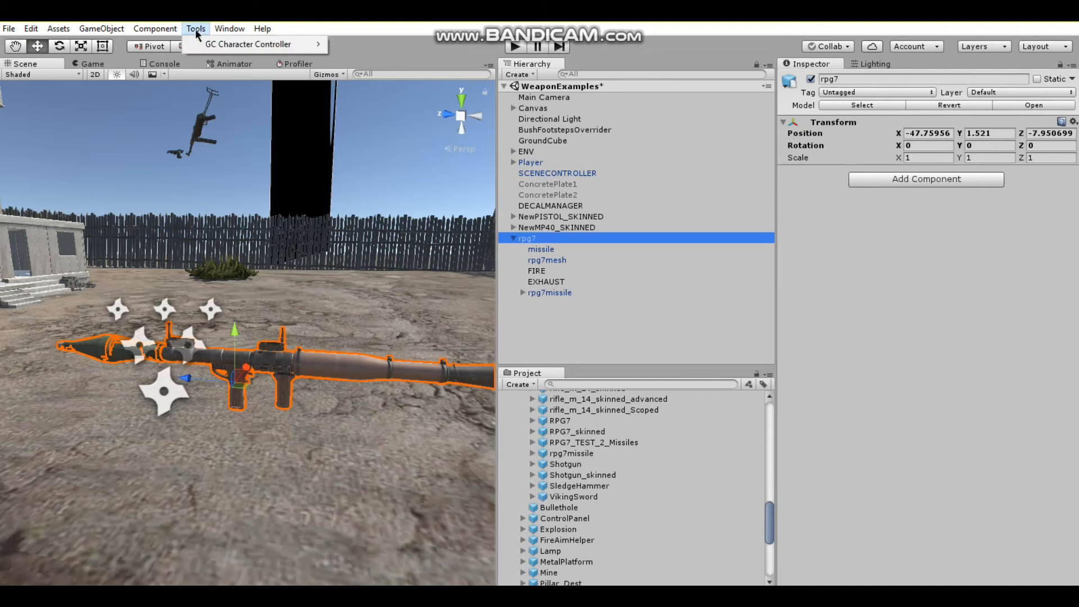
mouse_move(253, 44)
click(375, 89)
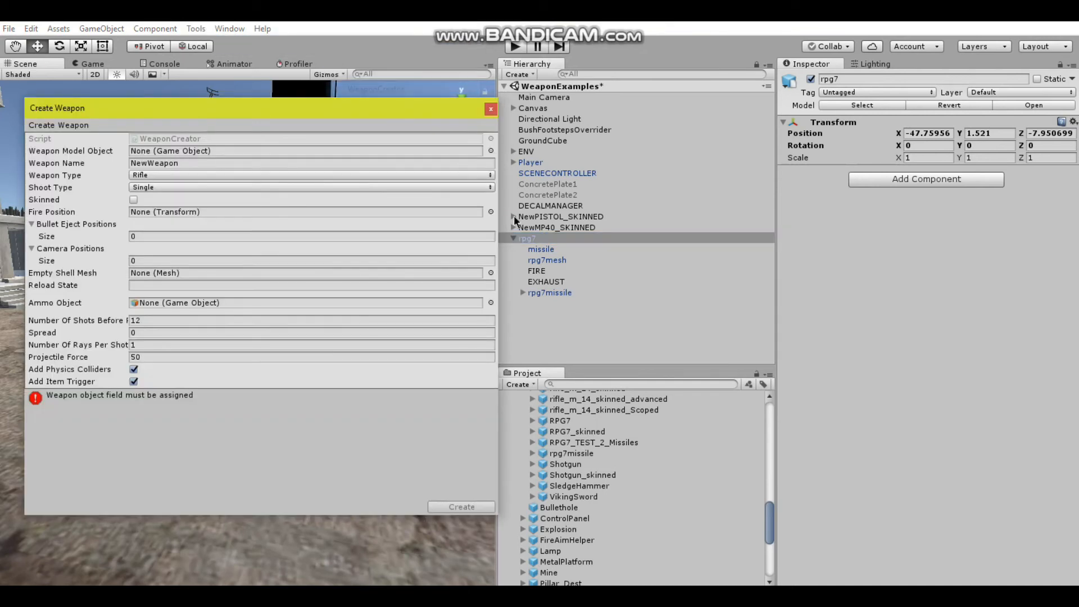
drag(528, 238, 215, 163)
text(RP)
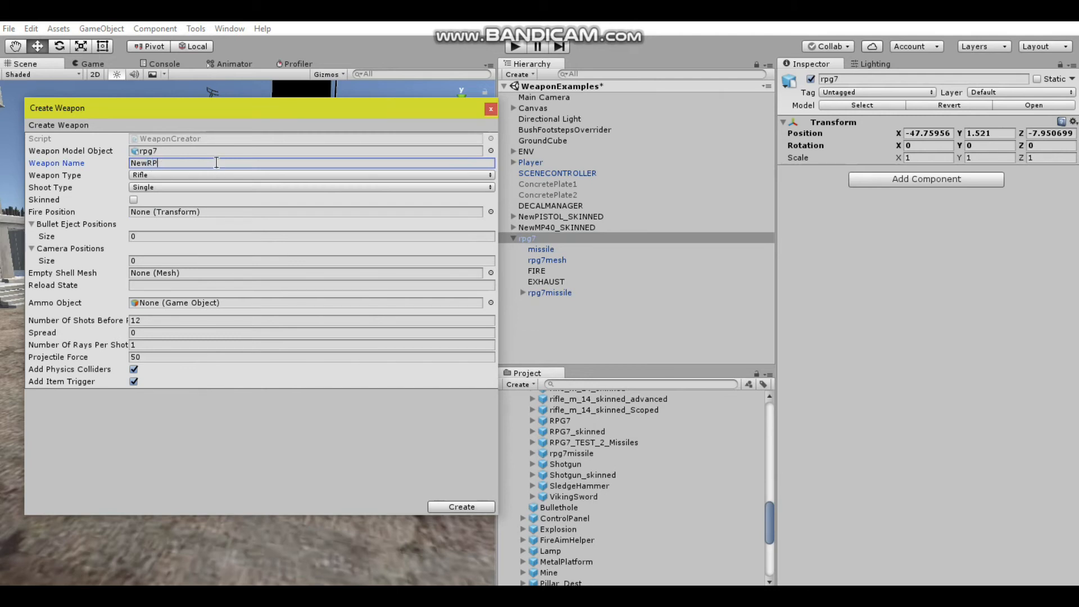
click(176, 179)
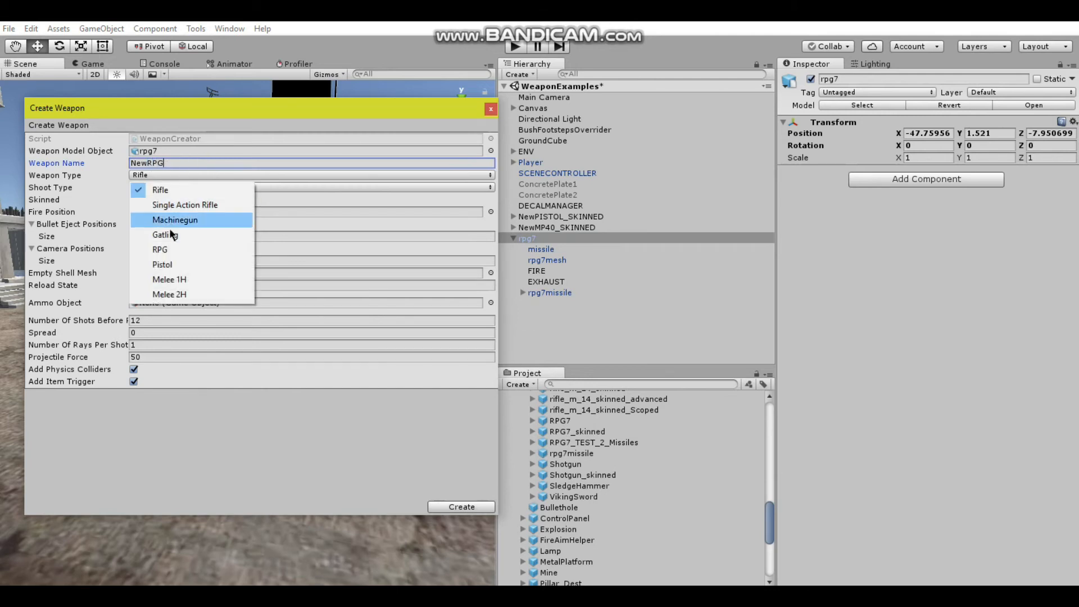
click(166, 250)
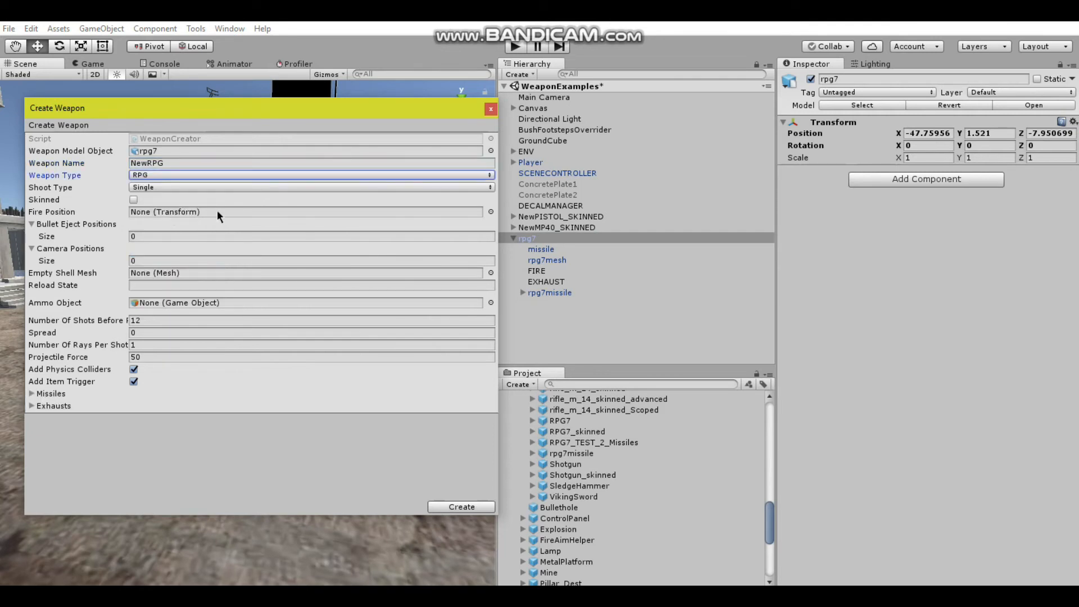
- Configure NewRPG with fire position FIRE, ammo object missile, 1 shot, projectile force 400 and no added physics colliders
drag(537, 271, 157, 214)
drag(540, 247, 214, 304)
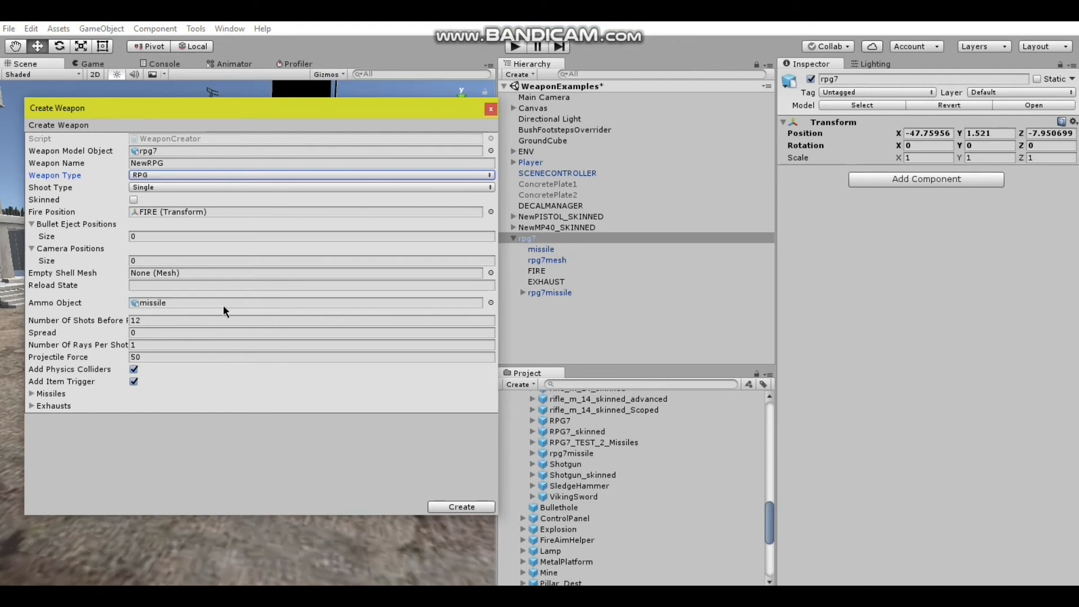
click(155, 320)
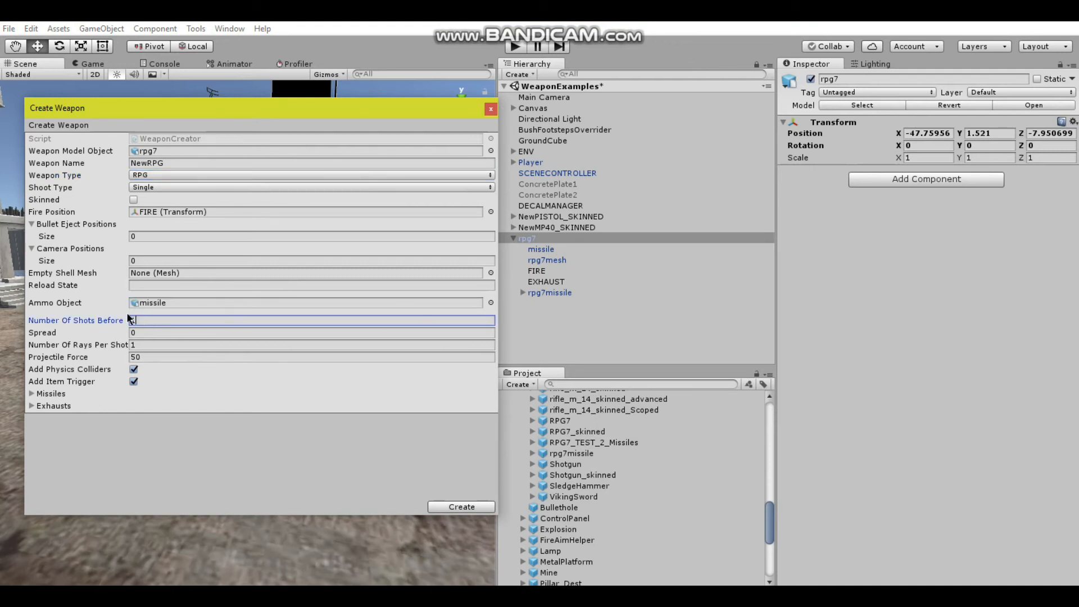
click(152, 358)
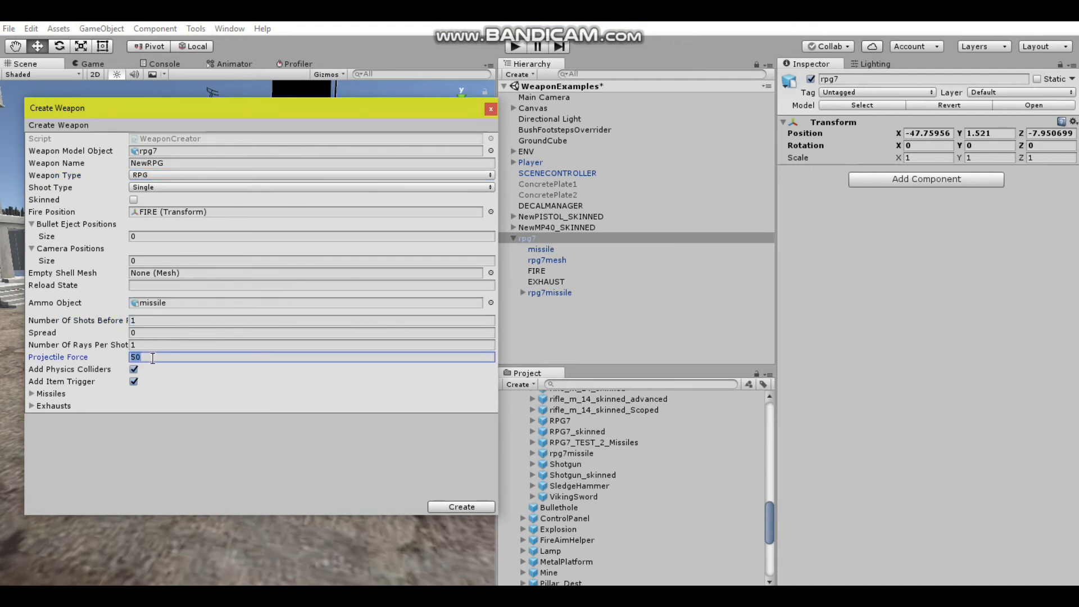
click(134, 369)
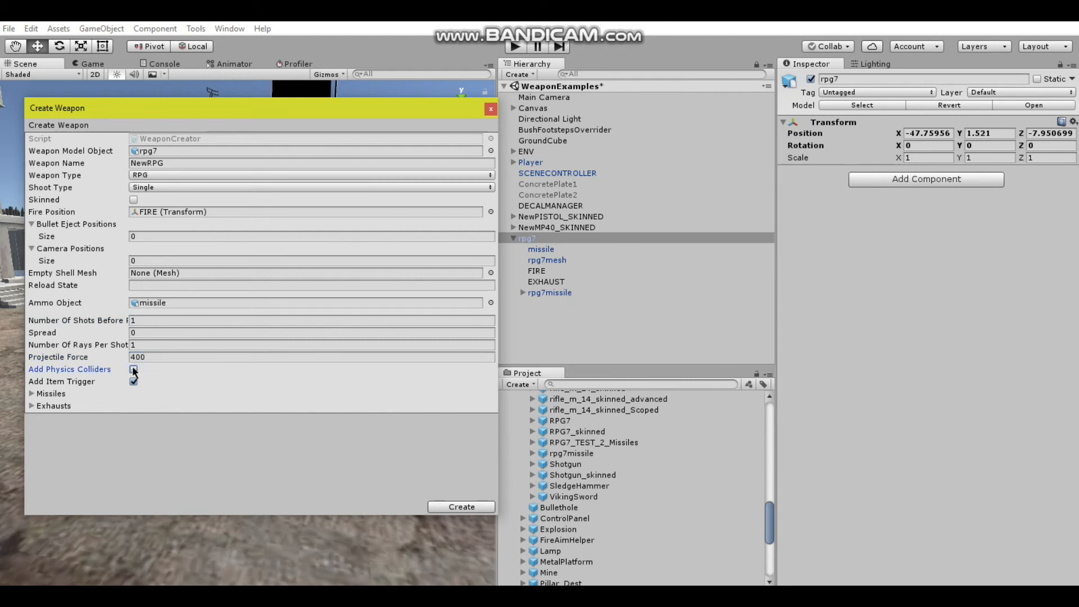
- Assign rpg7missile as the single missile and EXHAUST as the single exhaust, and create the weapon
click(32, 394)
click(151, 406)
text(1)
key(Return)
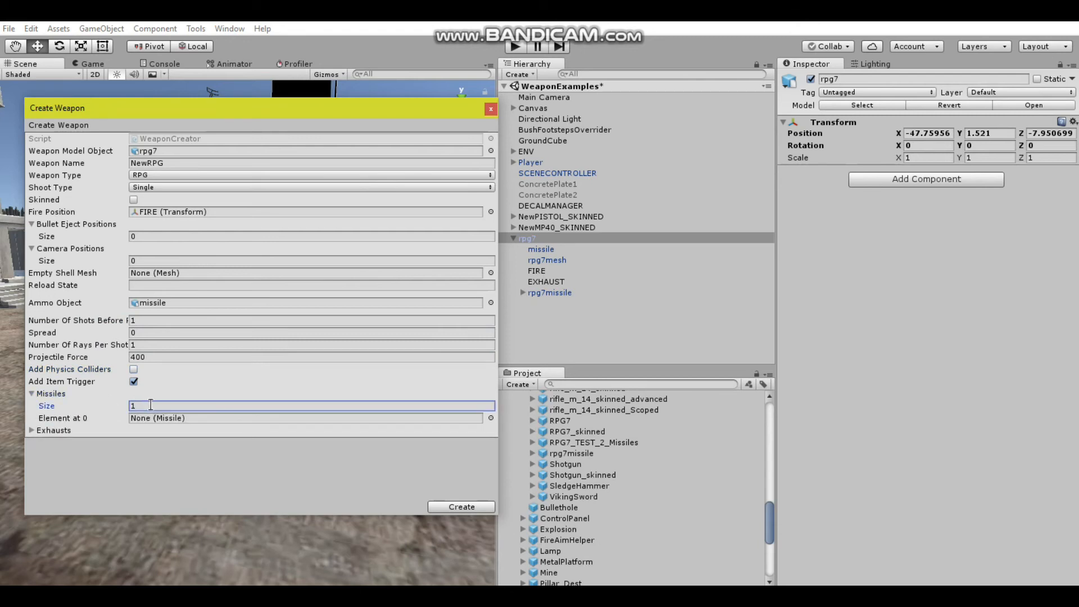
click(32, 430)
click(153, 443)
text(1)
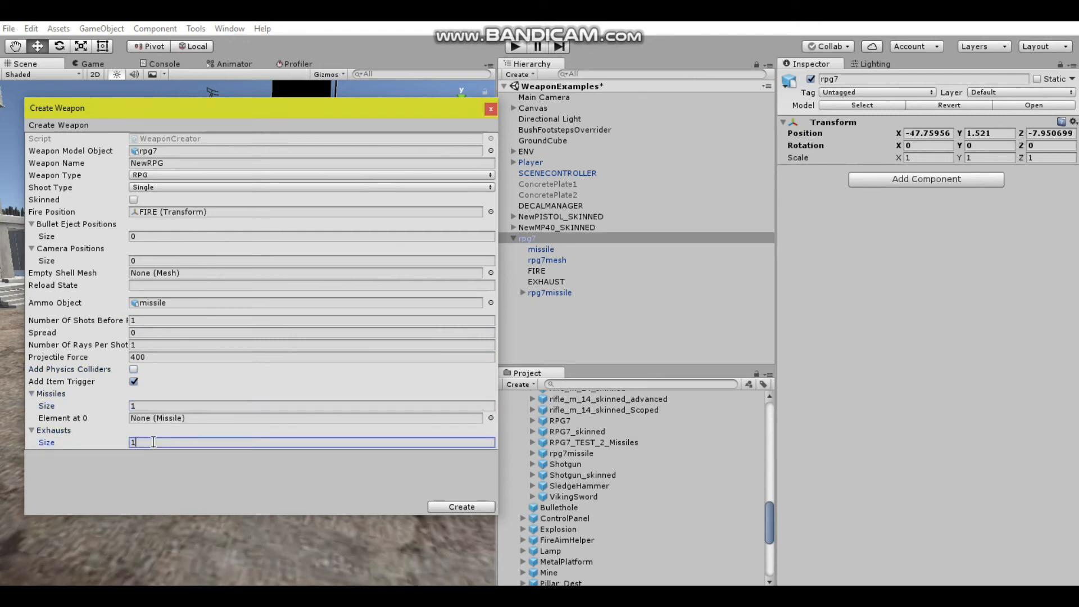
key(Return)
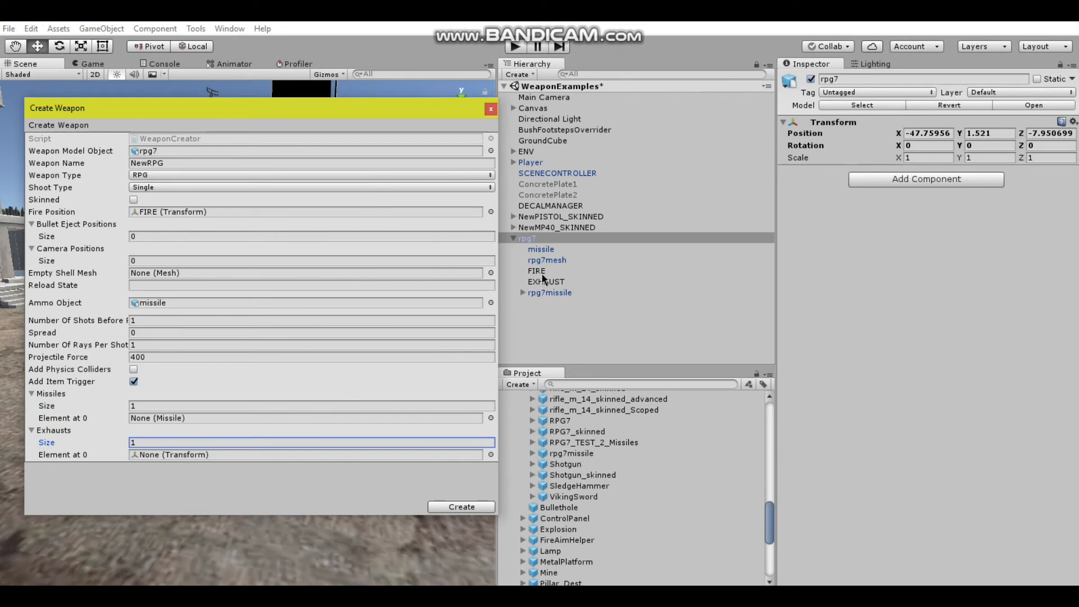
drag(549, 293, 150, 422)
drag(550, 287, 164, 451)
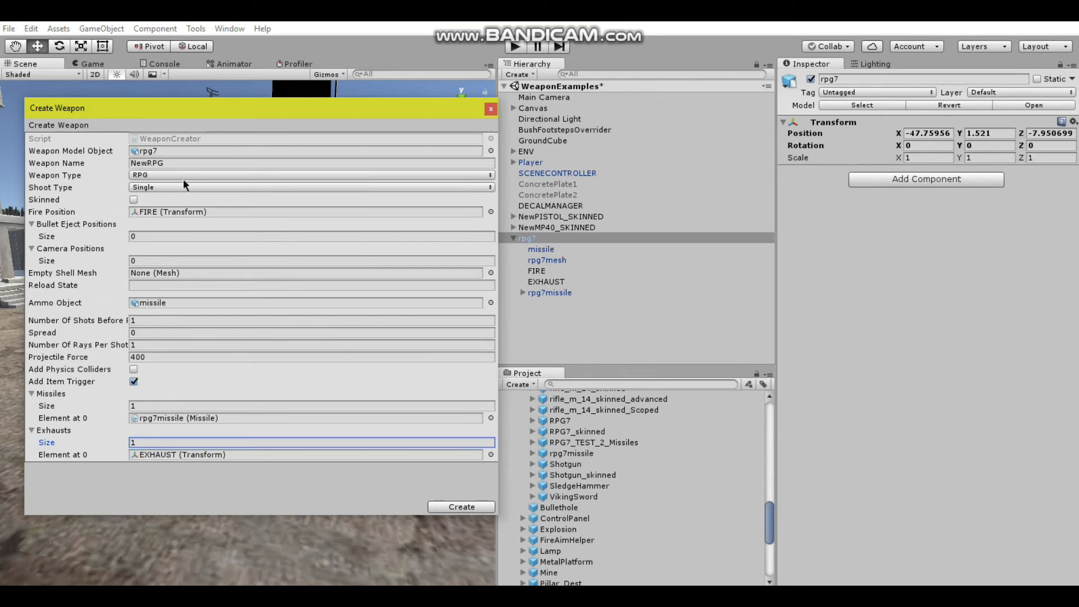
click(453, 508)
key(f)
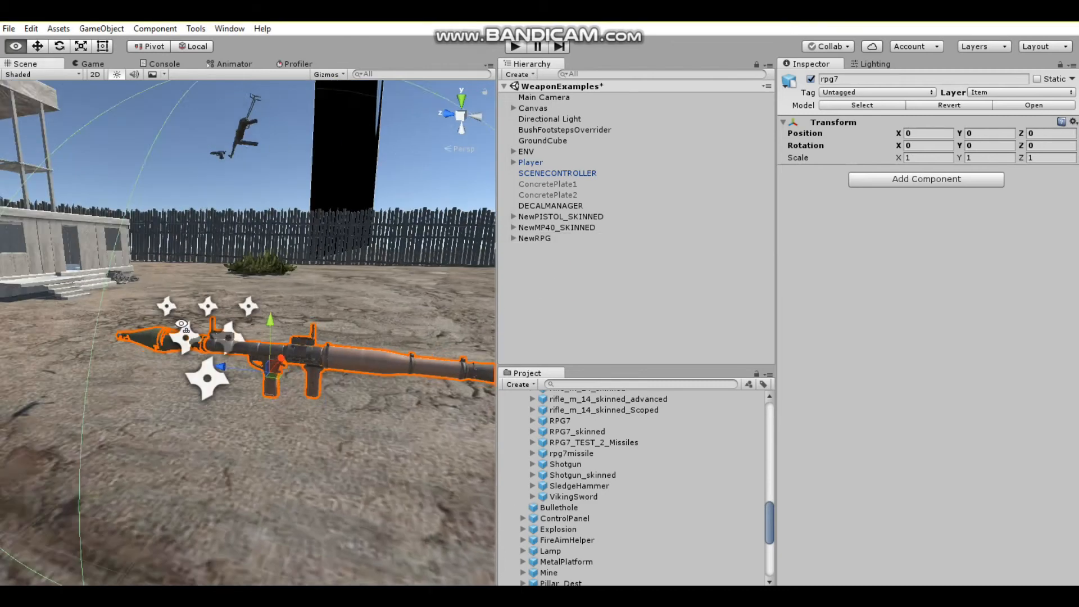
- Add a convex Mesh Collider to the rpg7mesh object inside NewRPG
click(513, 240)
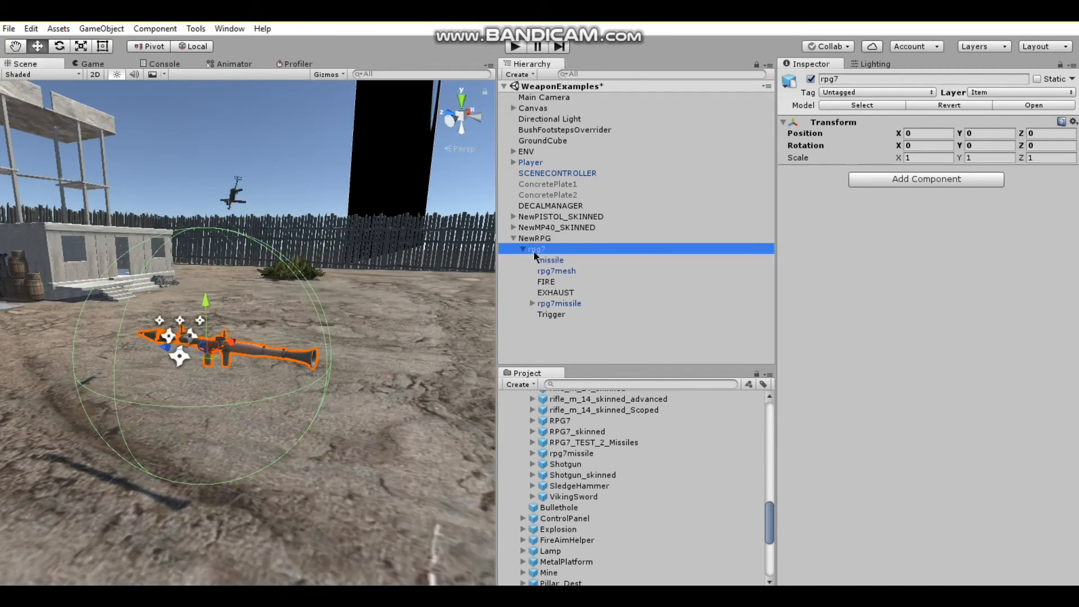
click(552, 271)
click(886, 262)
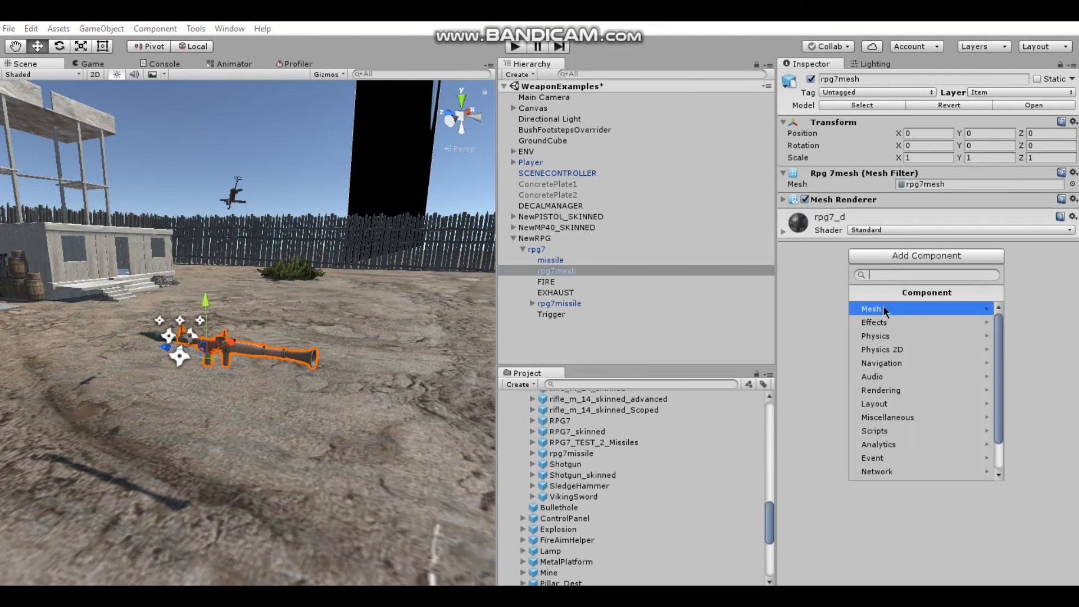
click(888, 336)
click(883, 378)
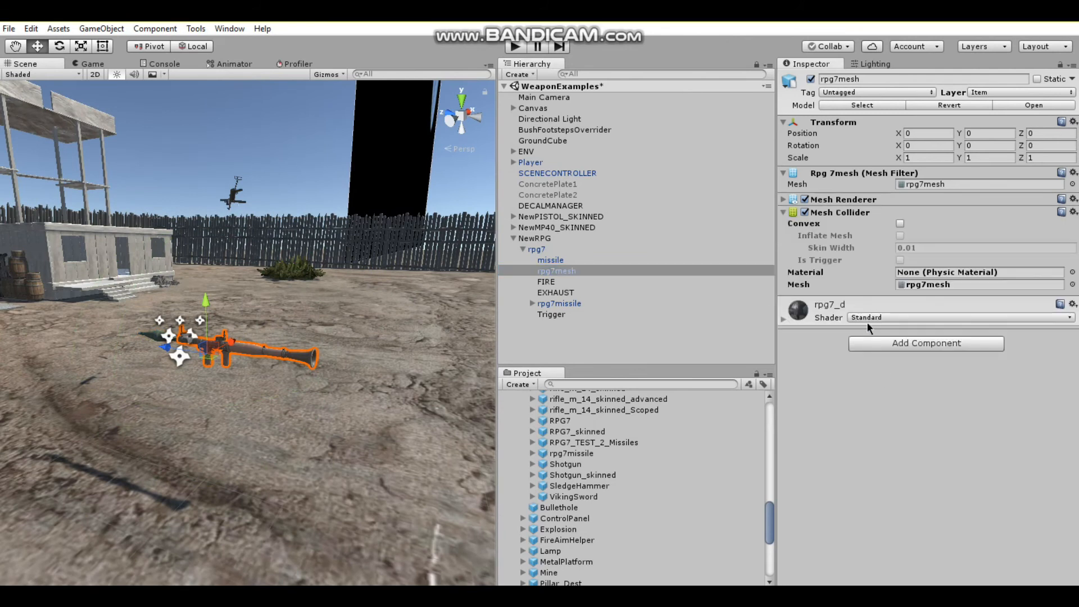
click(901, 224)
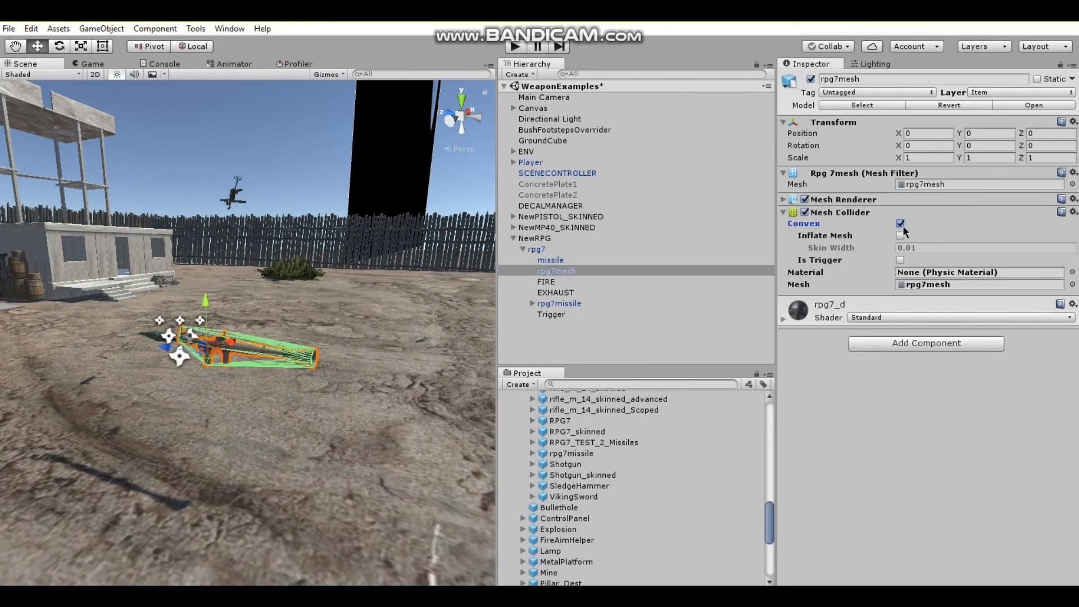
- Set the Collision Detection of NewRPG's Rigidbody to Continuous Dynamic
click(554, 239)
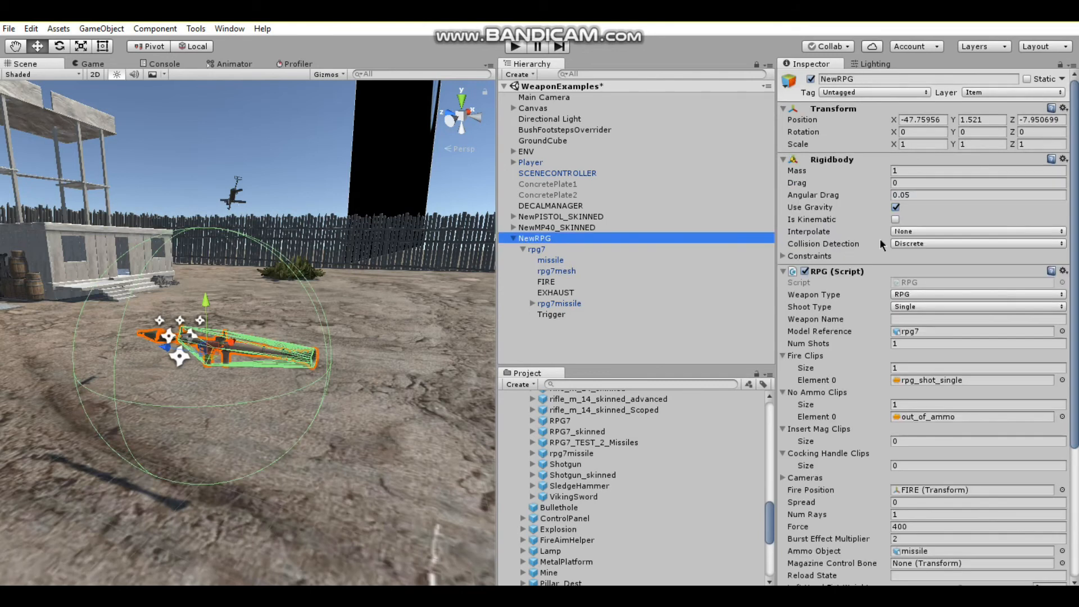
click(906, 245)
click(911, 287)
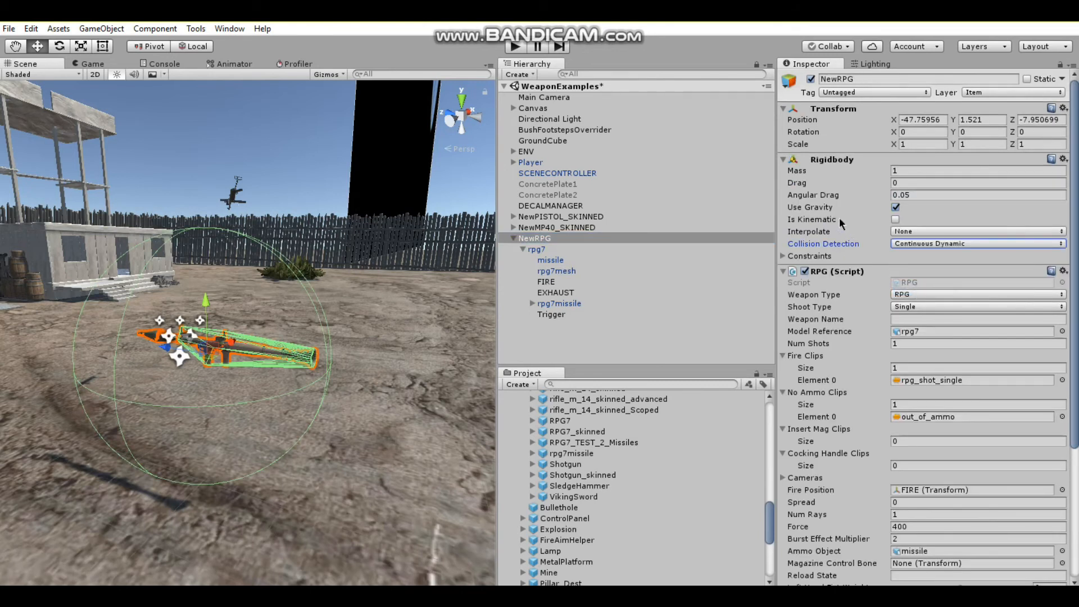
- Run the scene, walk the character to the launcher on the ground and pick it up
right_drag(349, 318, 221, 330)
key(s)
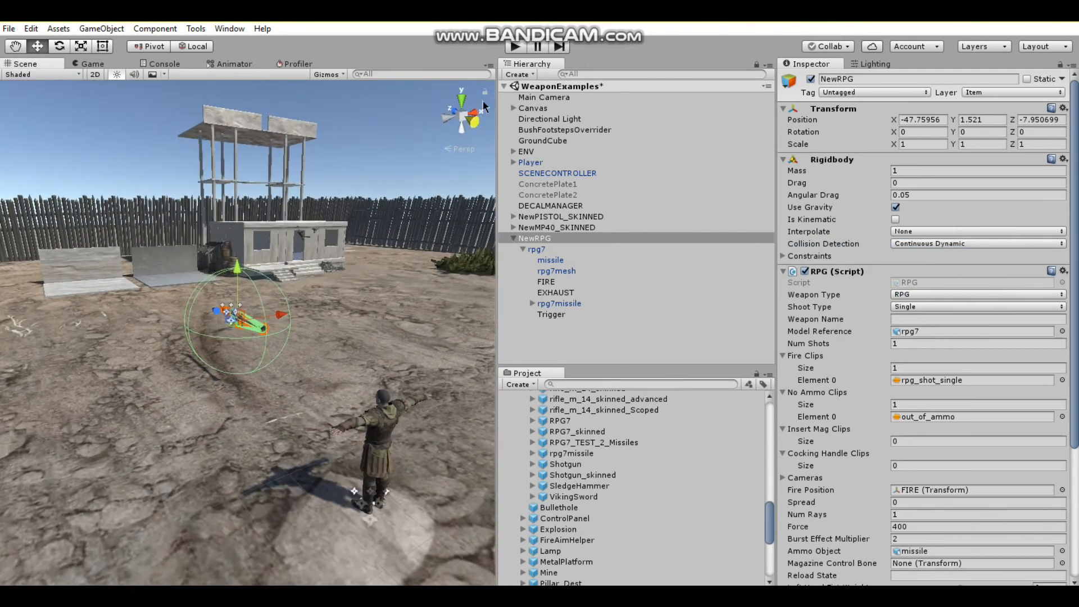
click(515, 47)
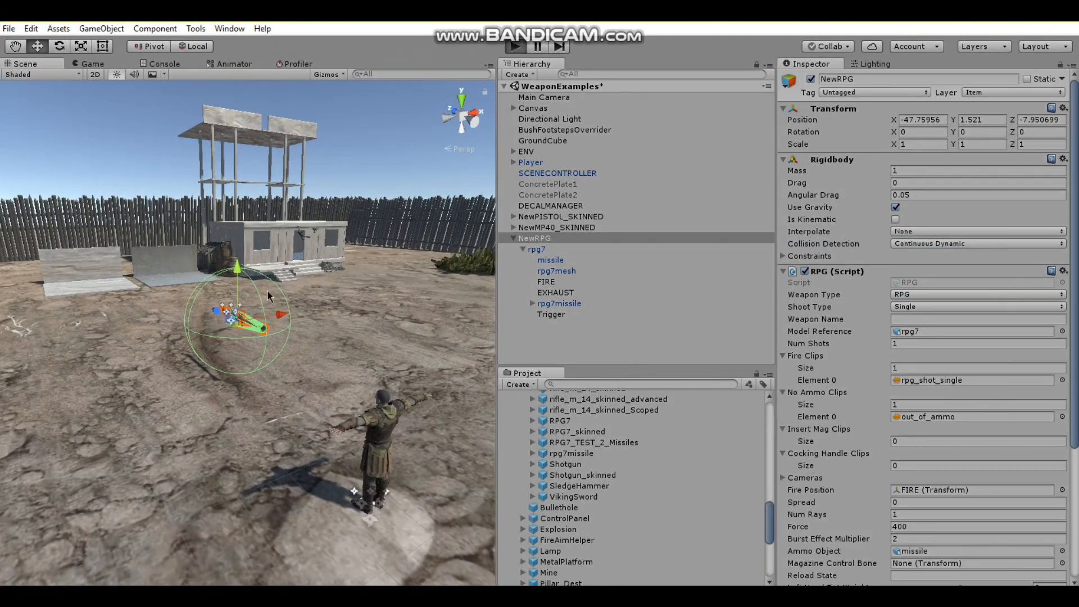
key(w)
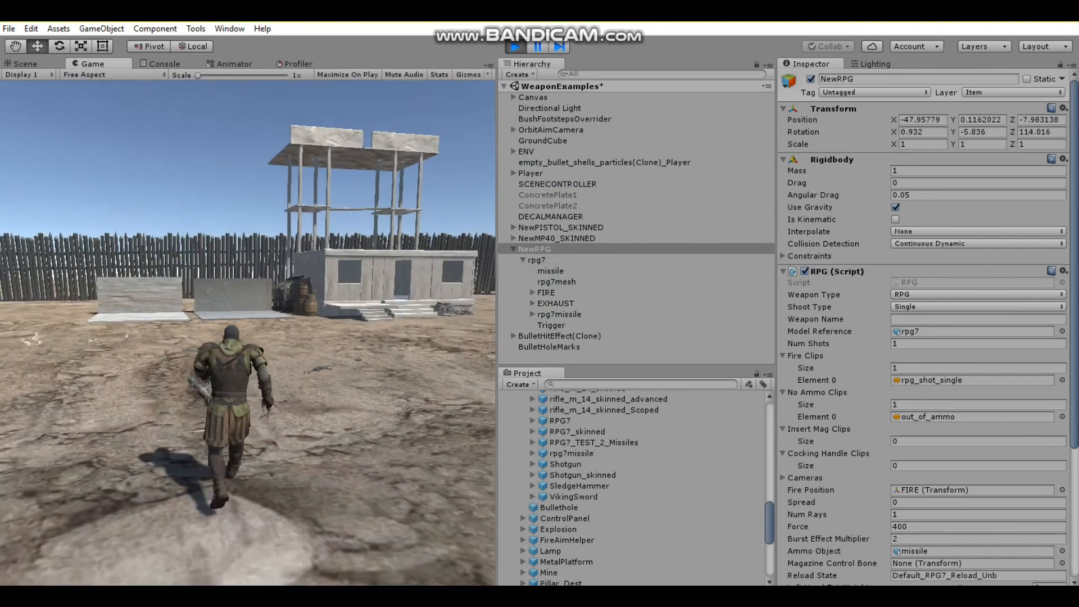
key(w)
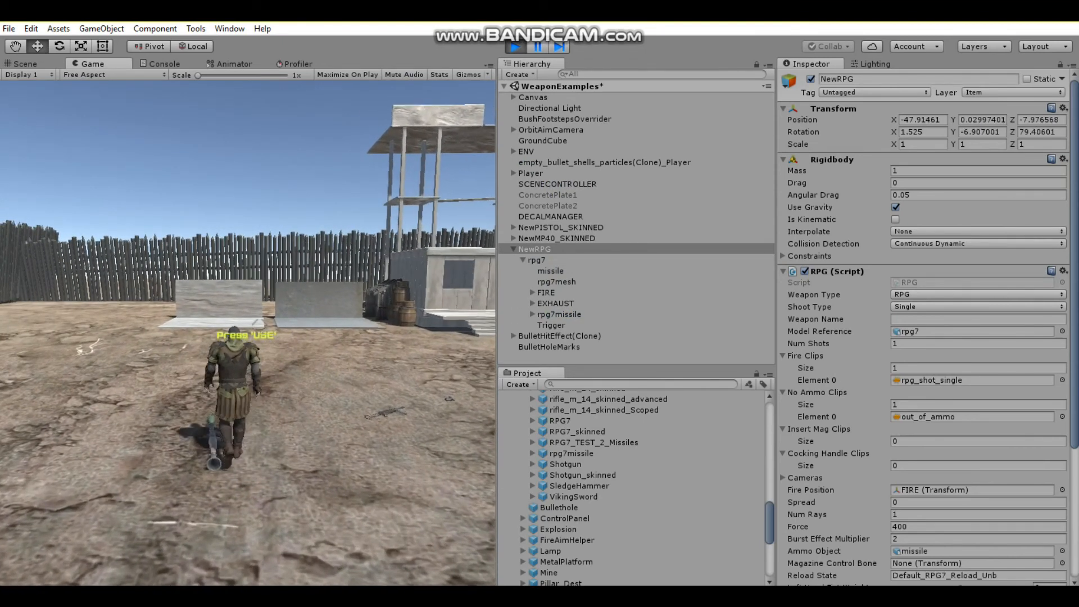
key(e)
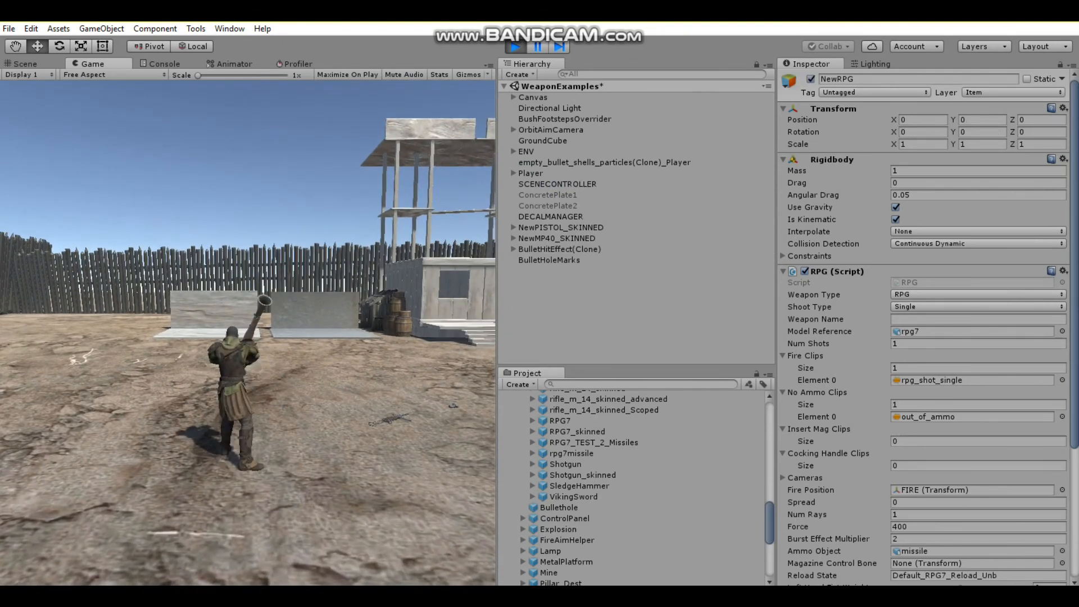
- Fire and reload the RPG several times to test its missiles and explosions, and stop the game
click(248, 332)
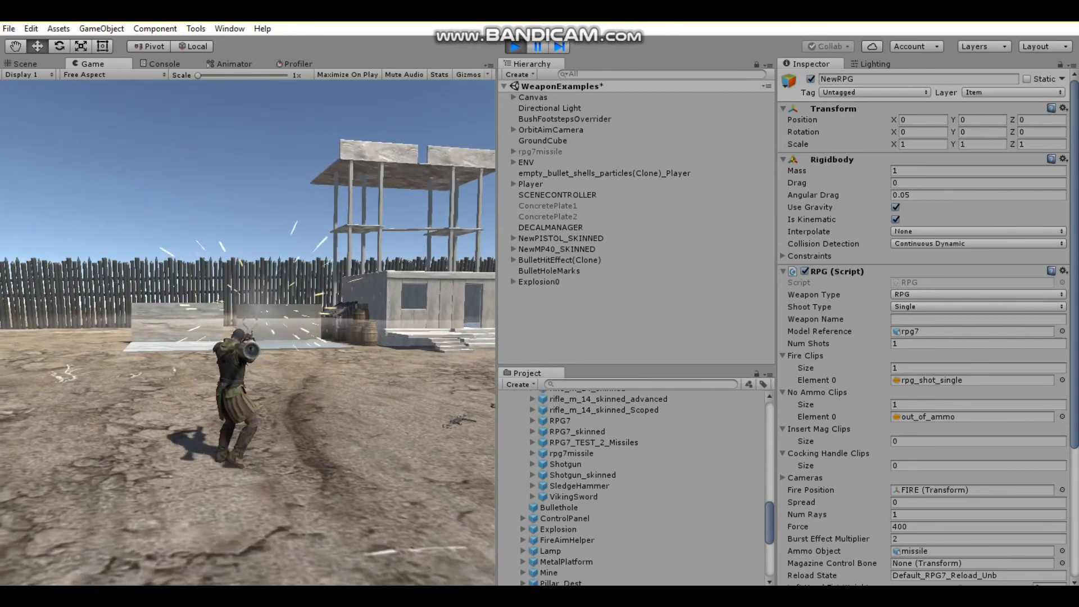
key(r)
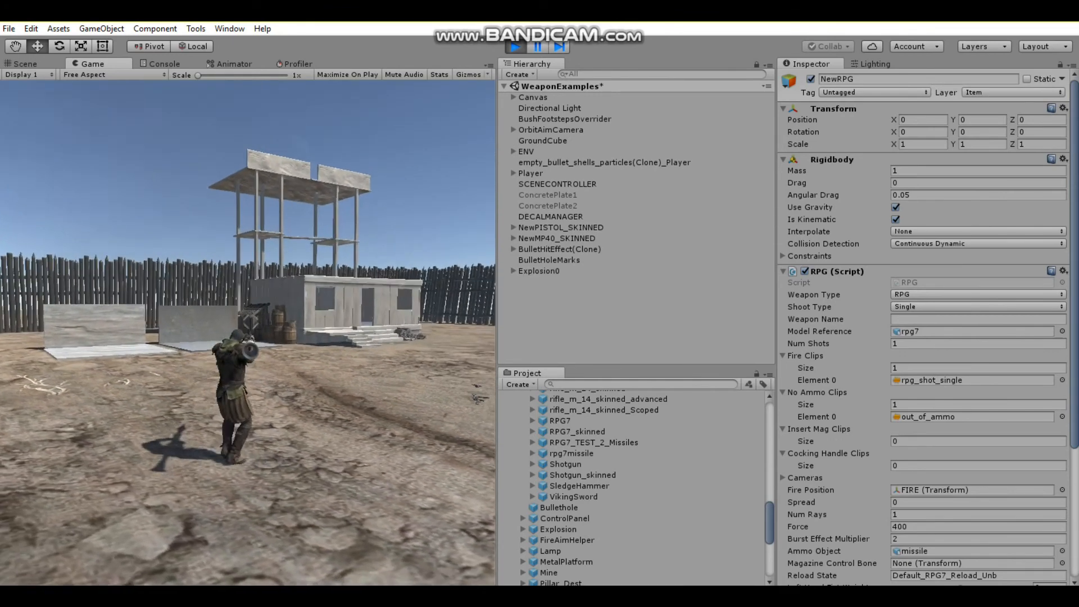
click(248, 332)
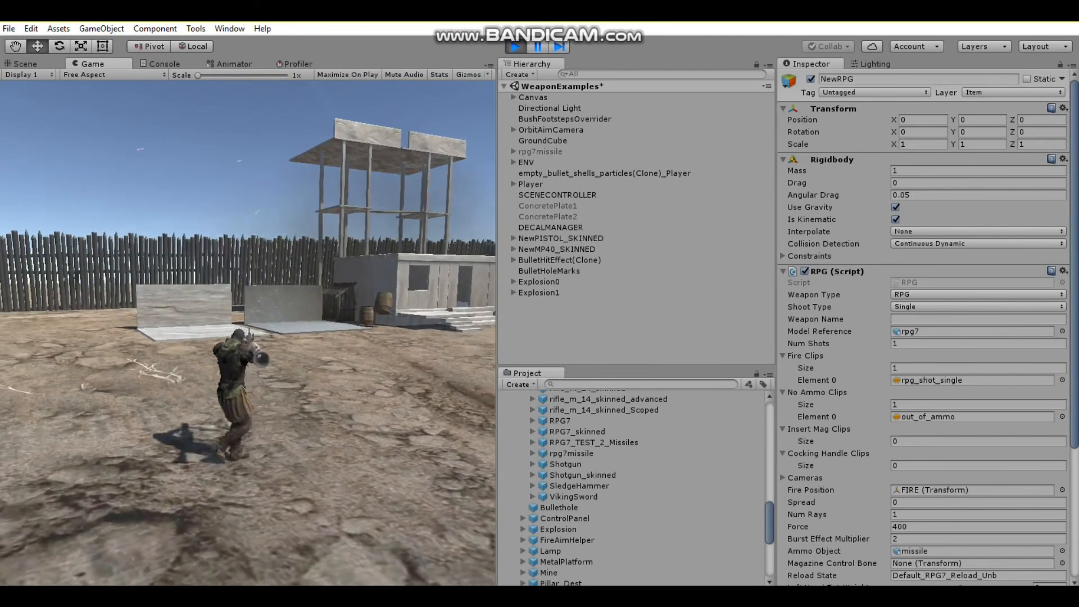
key(r)
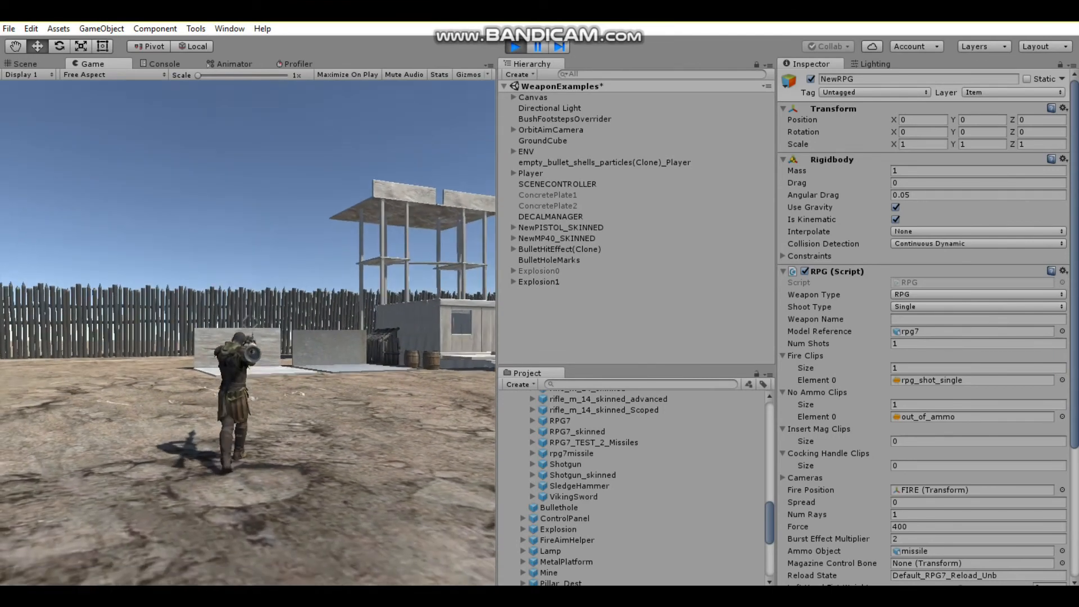
click(247, 332)
key(r)
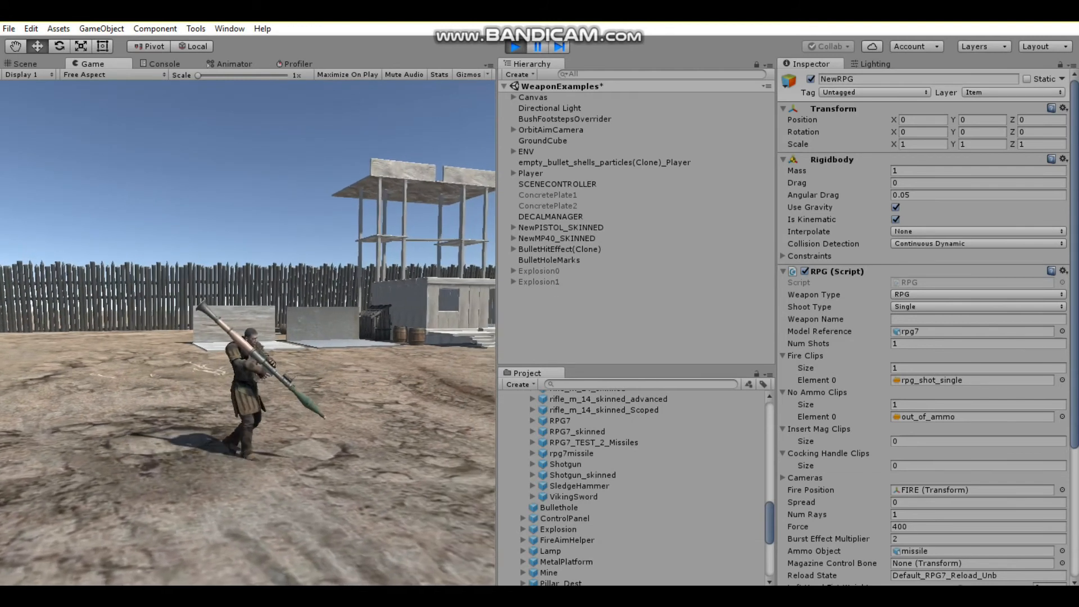
click(248, 331)
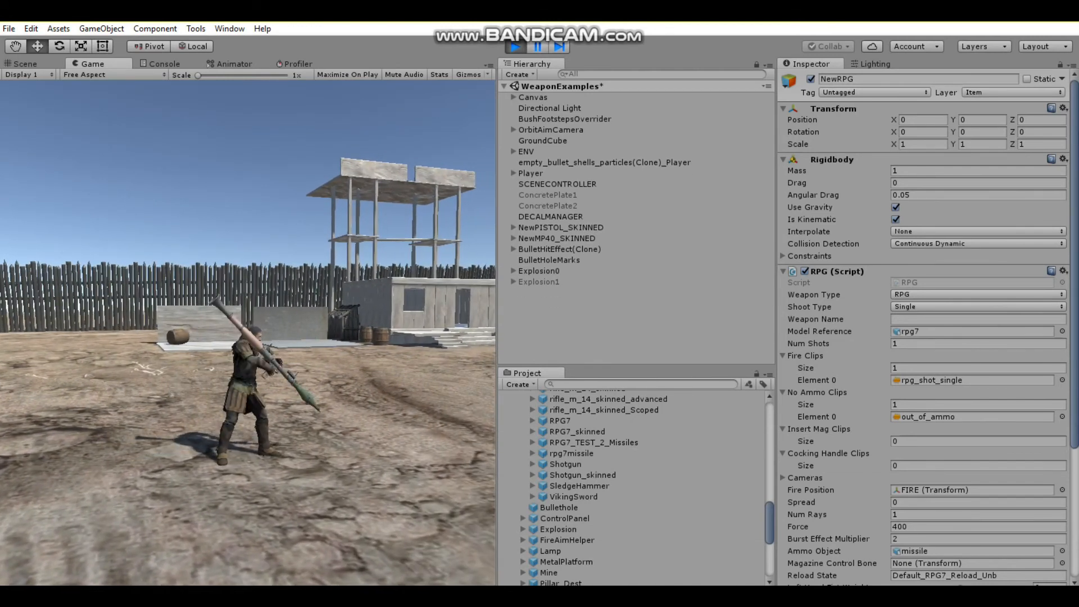
click(248, 332)
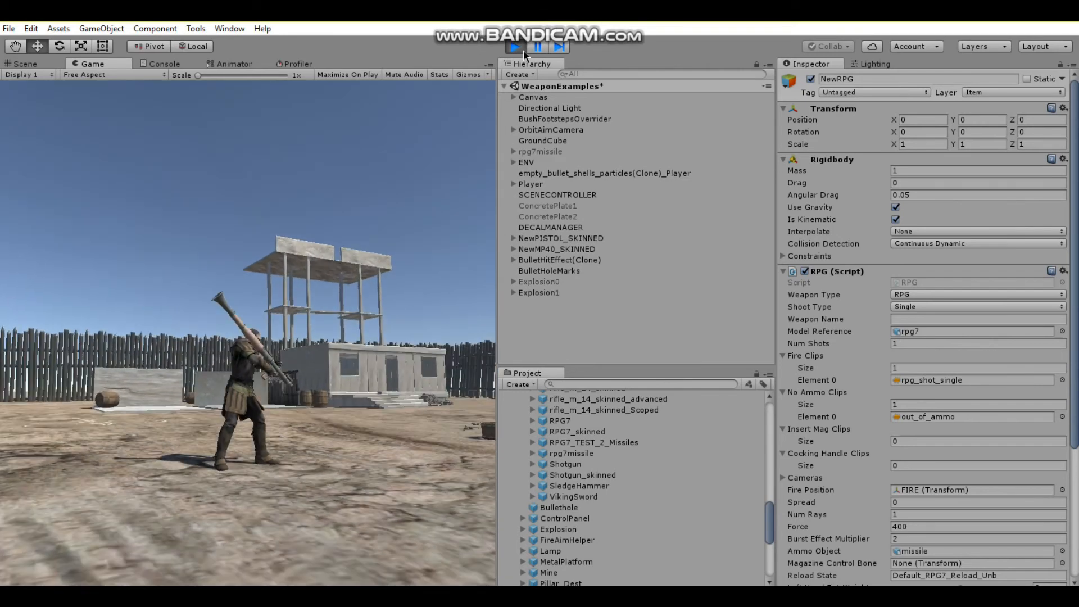
click(515, 47)
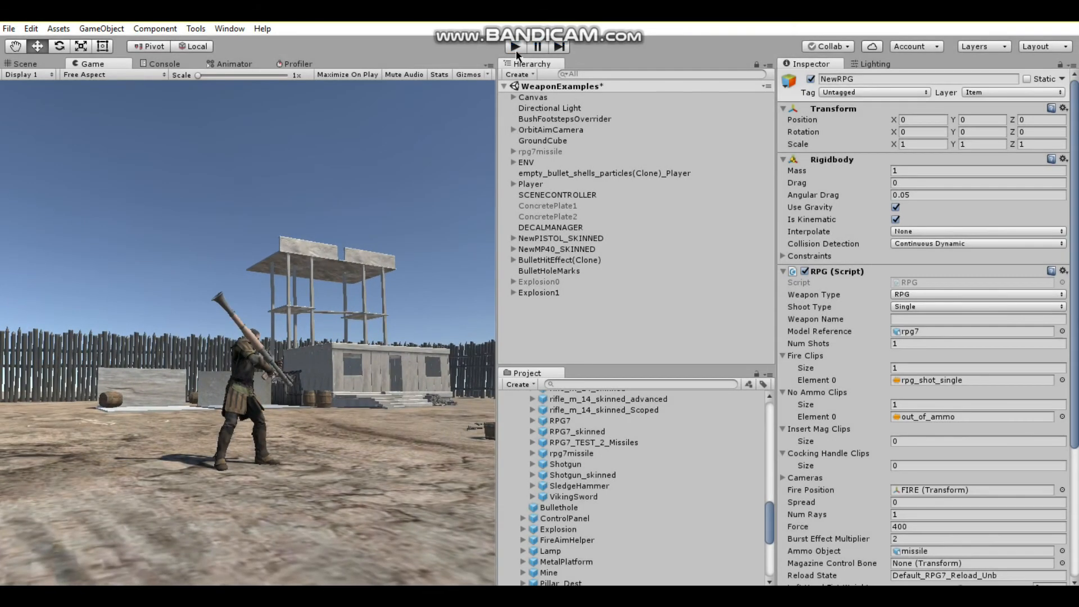
- Set the Y rotation of NewRPG's EXHAUST object to 180 so it points backwards
click(559, 293)
key(w)
right_drag(242, 312, 430, 302)
key(a)
click(989, 132)
text(180)
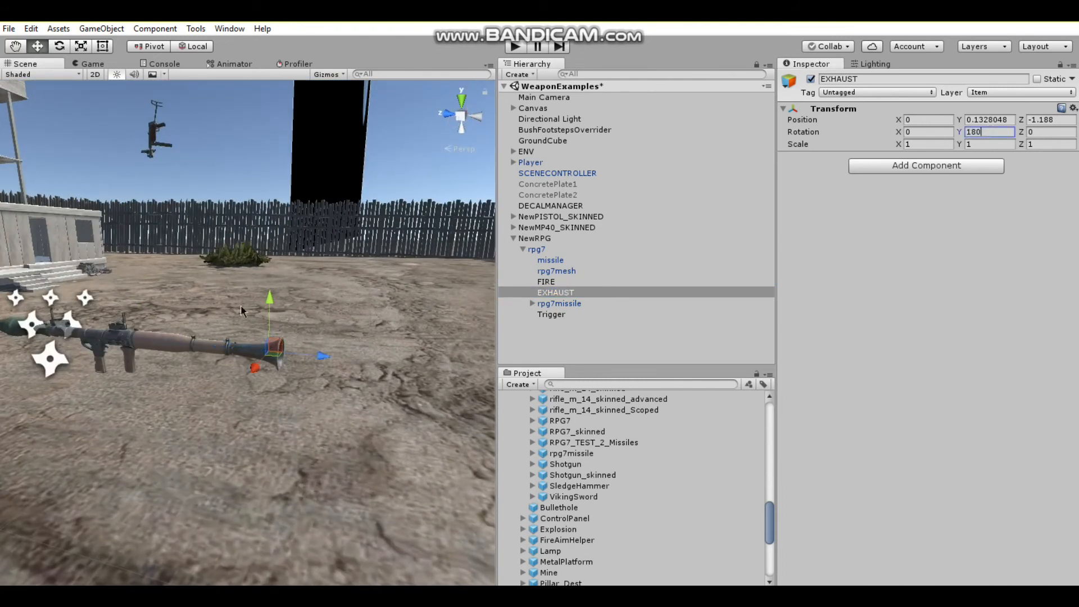
- Move EXHAUST back along its Z axis to about -1.308, just behind the launcher's tube, and run the scene
drag(315, 361, 329, 359)
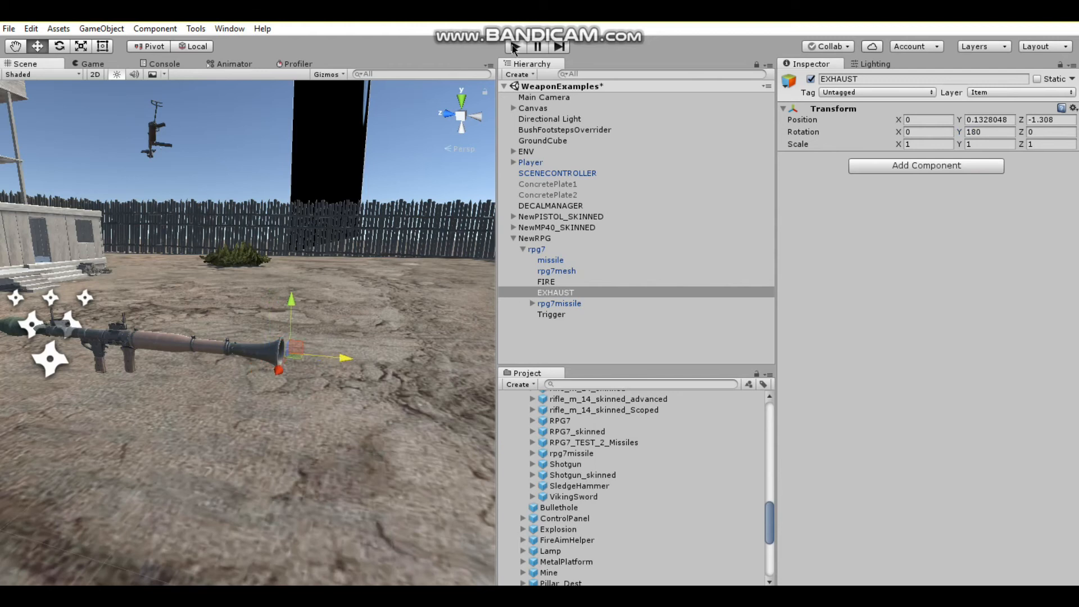
click(515, 46)
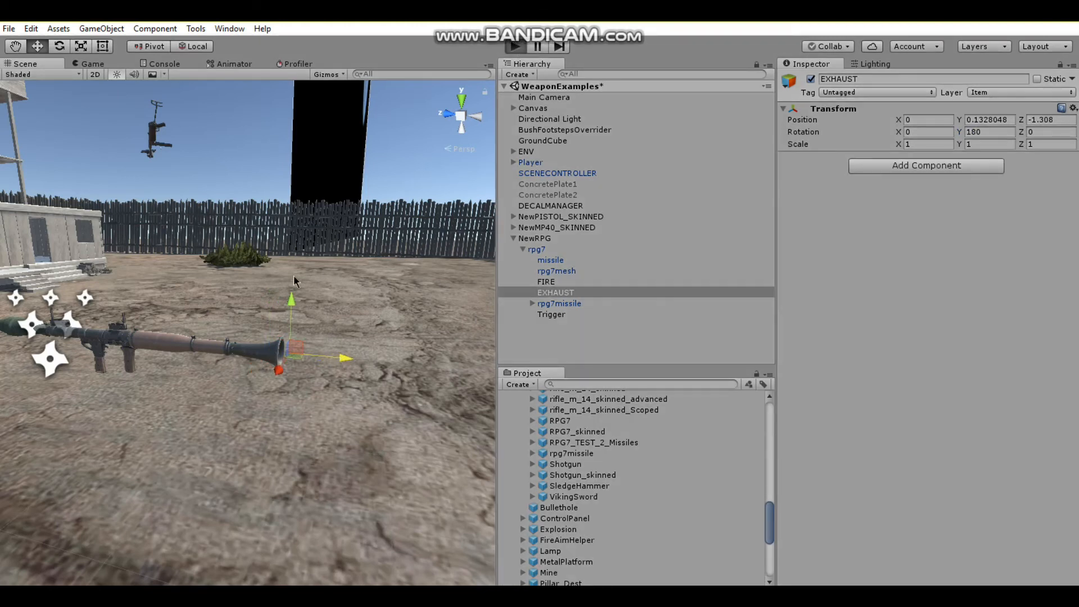
- Walk the character to the launcher, pick it up, fire it several times to test the exhaust, and stop the game
key(w)
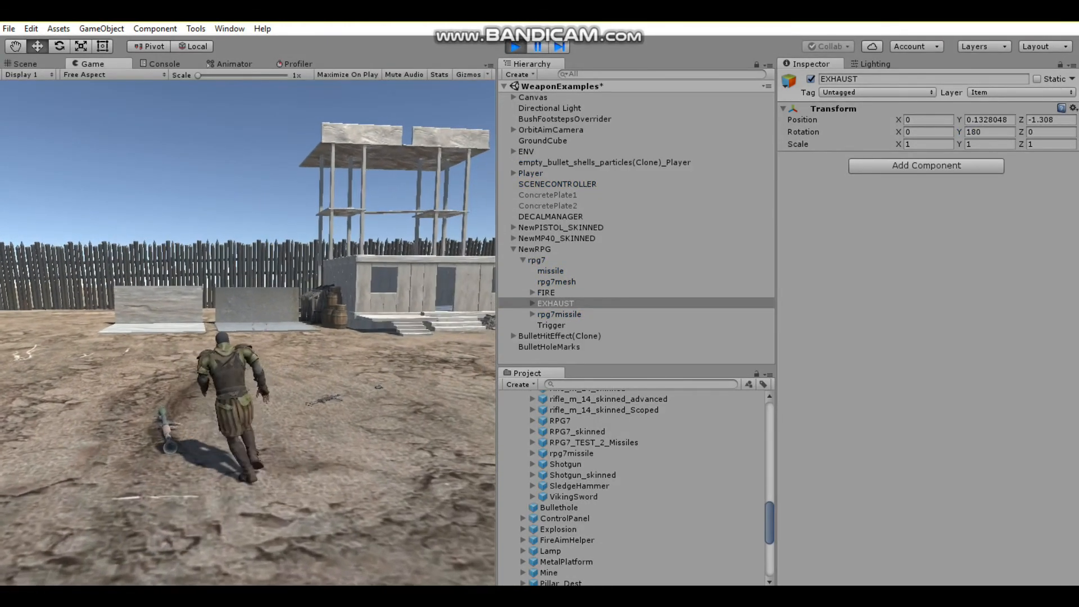
key(a)
key(e)
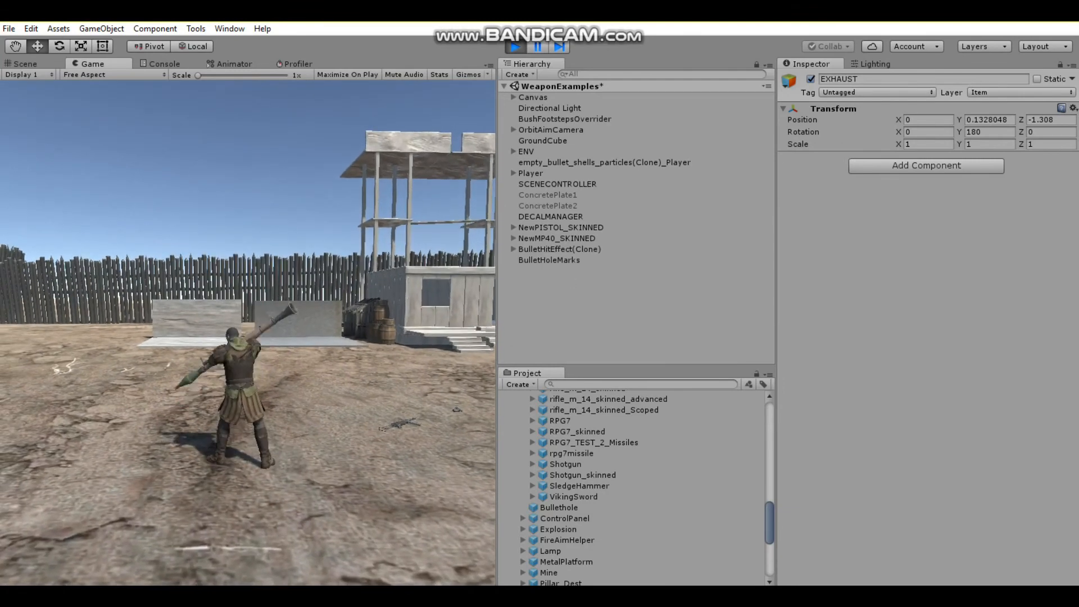
click(248, 333)
key(a)
key(d)
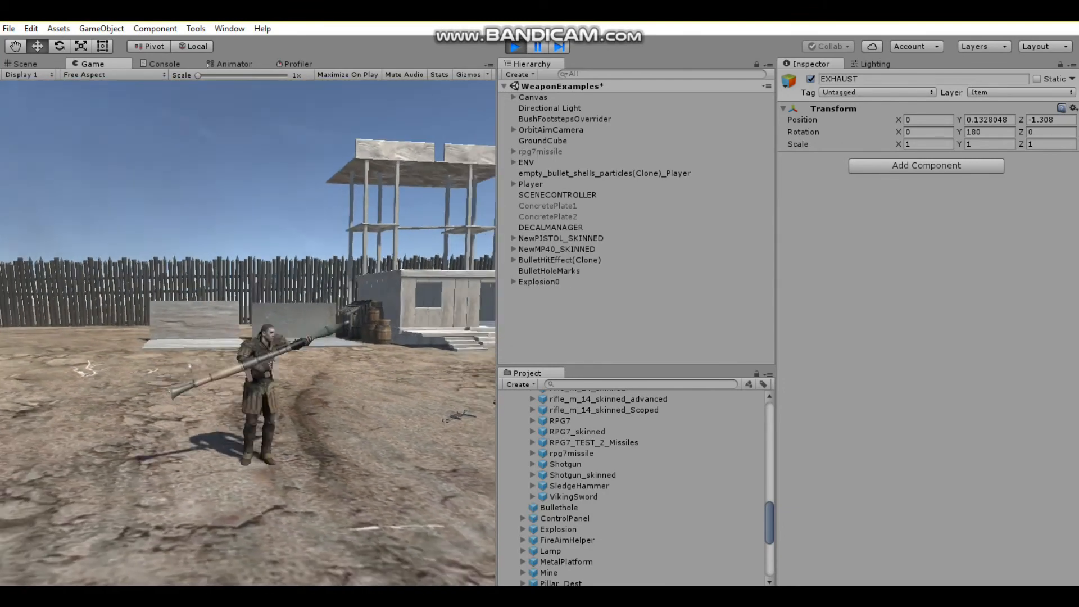
click(248, 333)
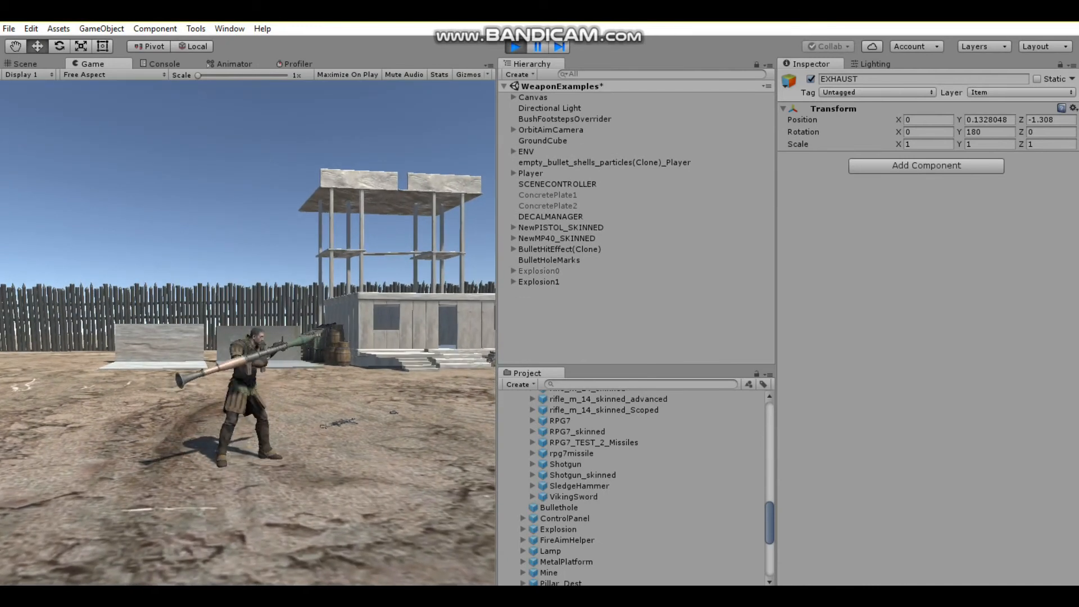
click(248, 333)
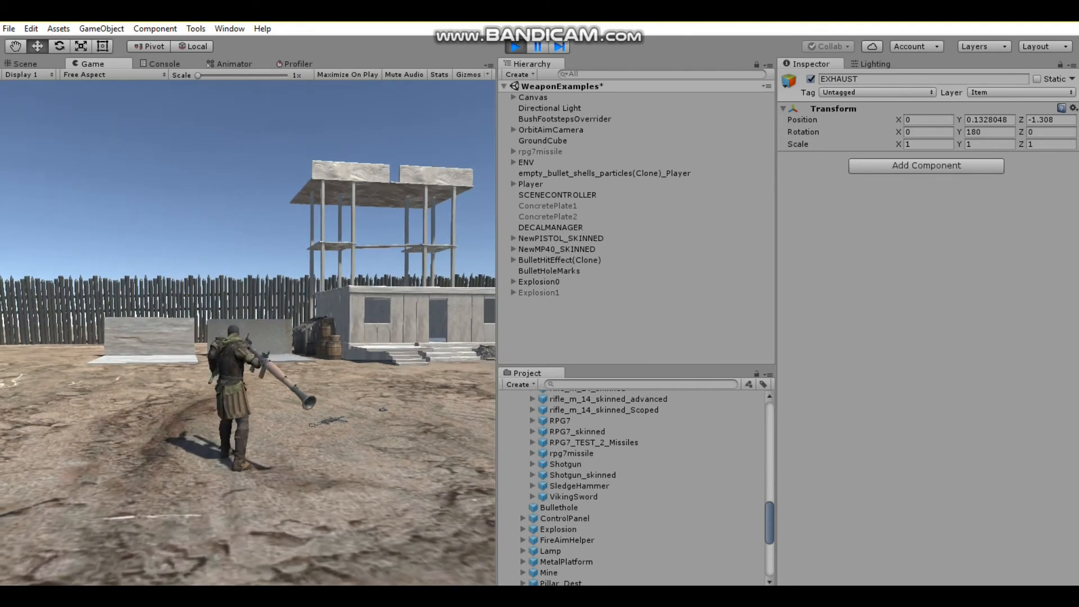
click(248, 320)
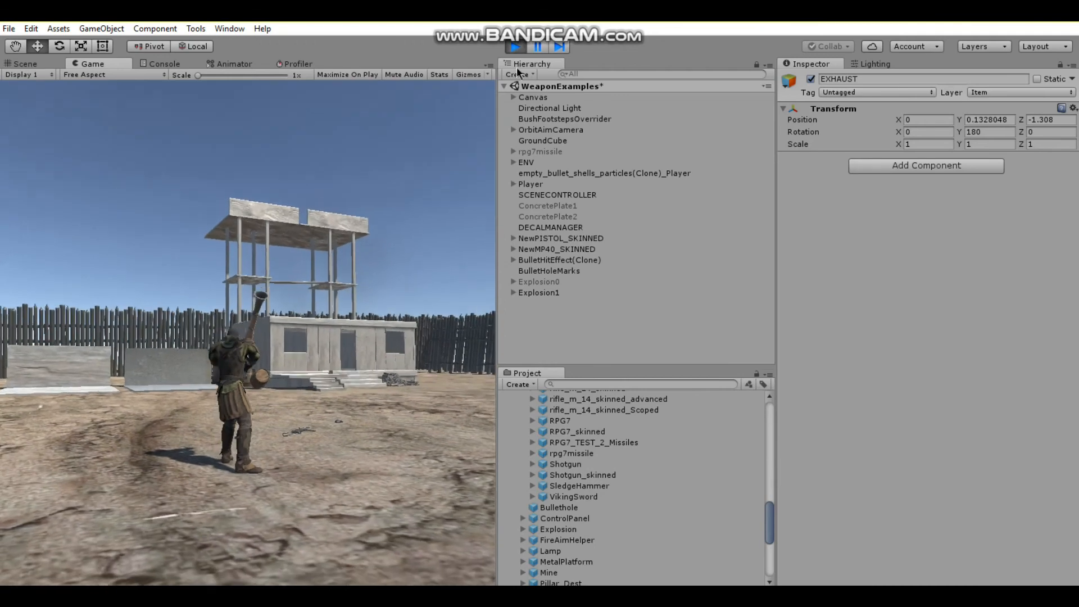
click(514, 48)
- Duplicate rpg7missile and move the copy beside the launcher to about X -0.294
right_drag(226, 383, 73, 467)
alt+drag(110, 458, 135, 443)
click(569, 304)
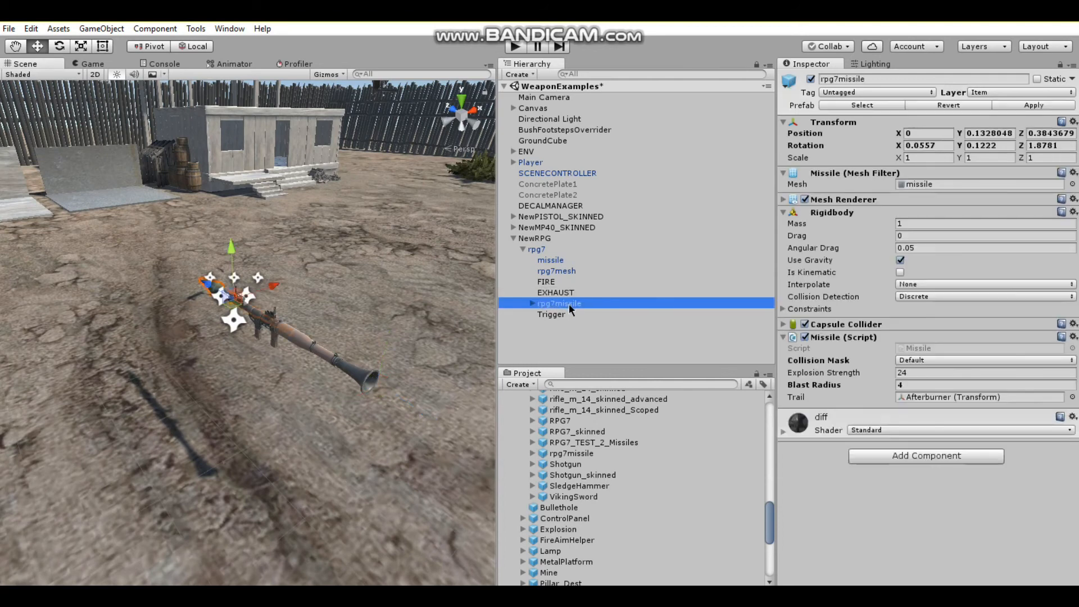
right_click(568, 304)
click(588, 361)
right_drag(268, 361, 213, 469)
key(w)
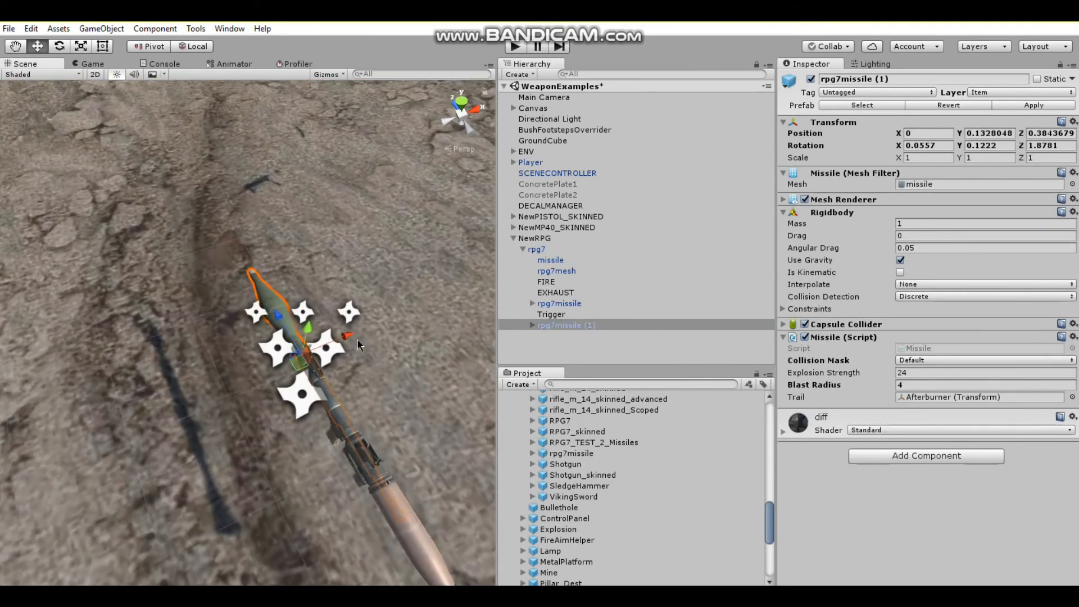
drag(350, 336, 304, 345)
- Duplicate rpg7missile (1) and move the new copy to the launcher's opposite side at about X 0.326
right_click(582, 329)
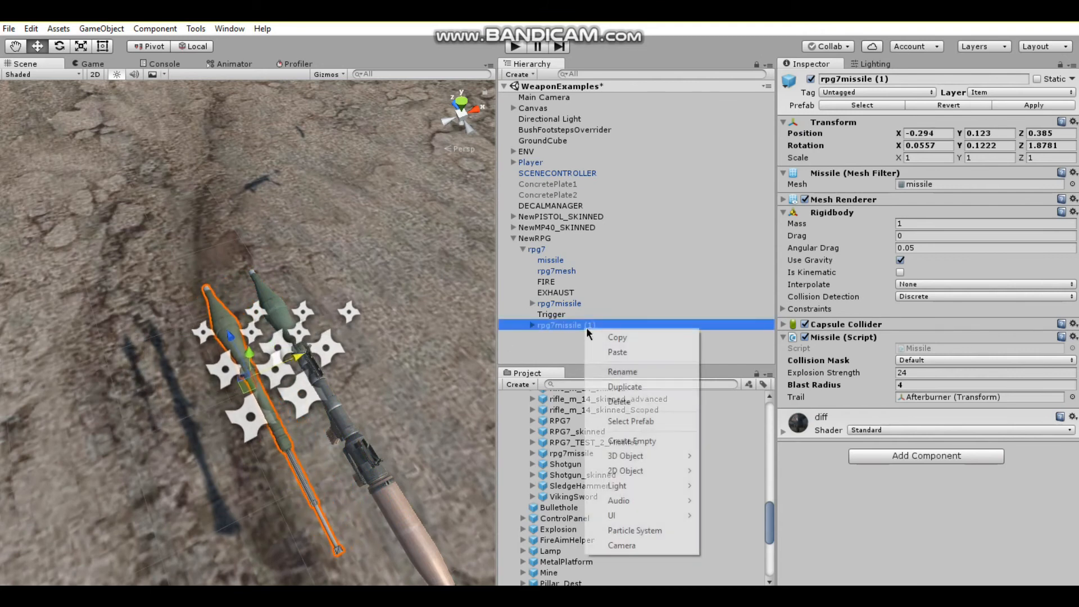
click(599, 383)
drag(301, 360, 408, 329)
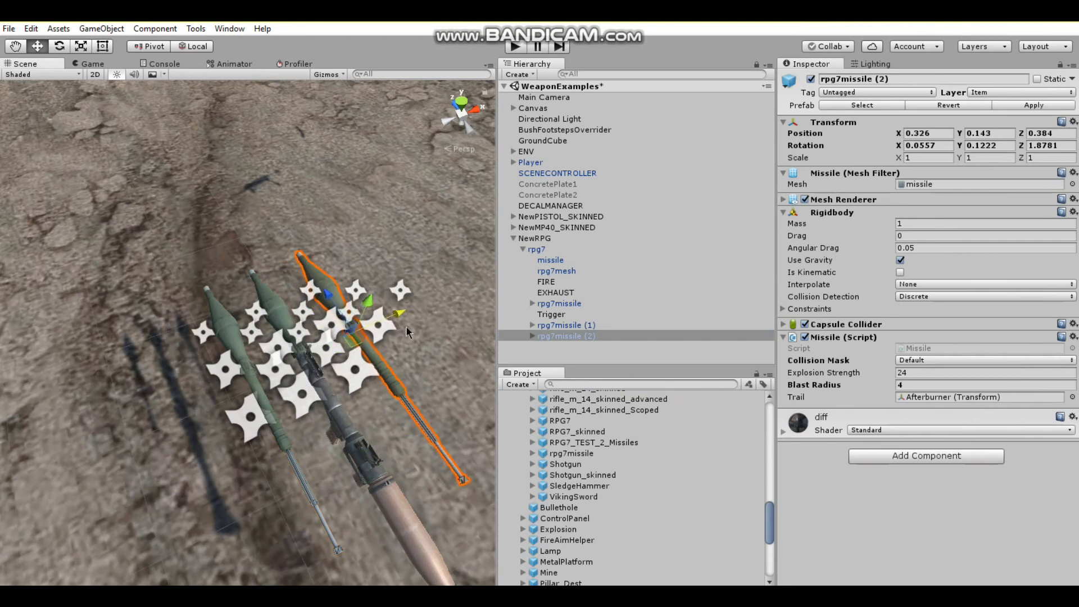
- Create an empty object at each of the two missile copies and reparent both under rpg7, directly after FIRE
click(571, 330)
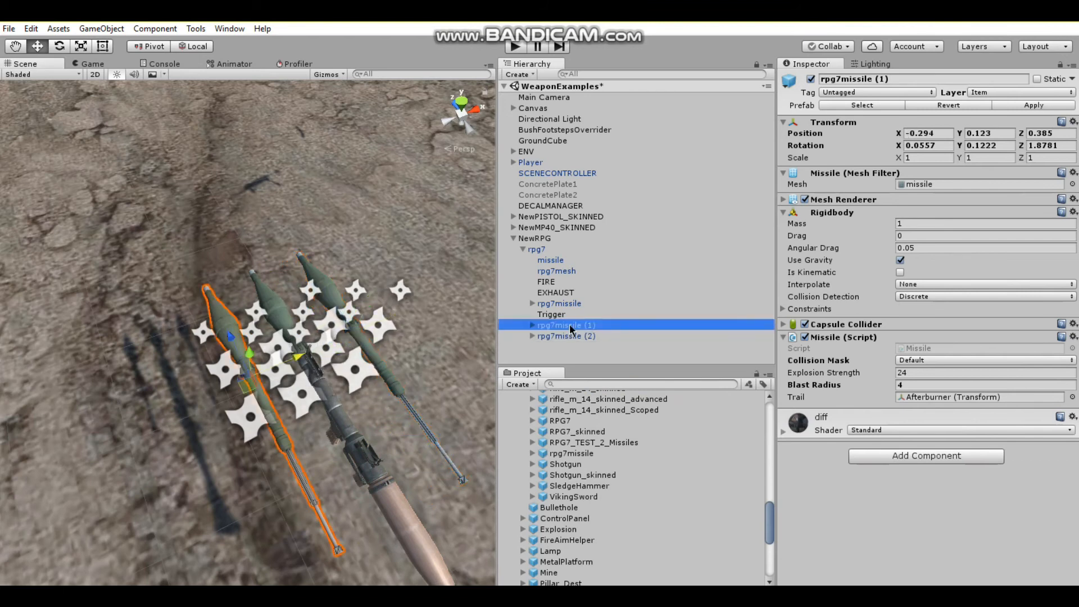
right_click(571, 327)
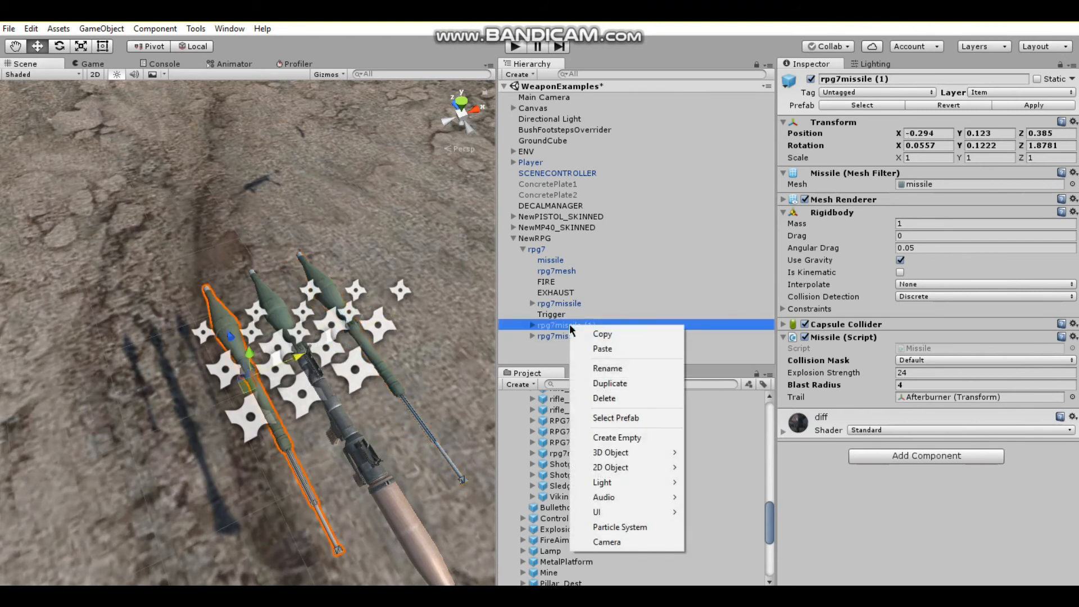
click(599, 438)
drag(576, 353, 572, 298)
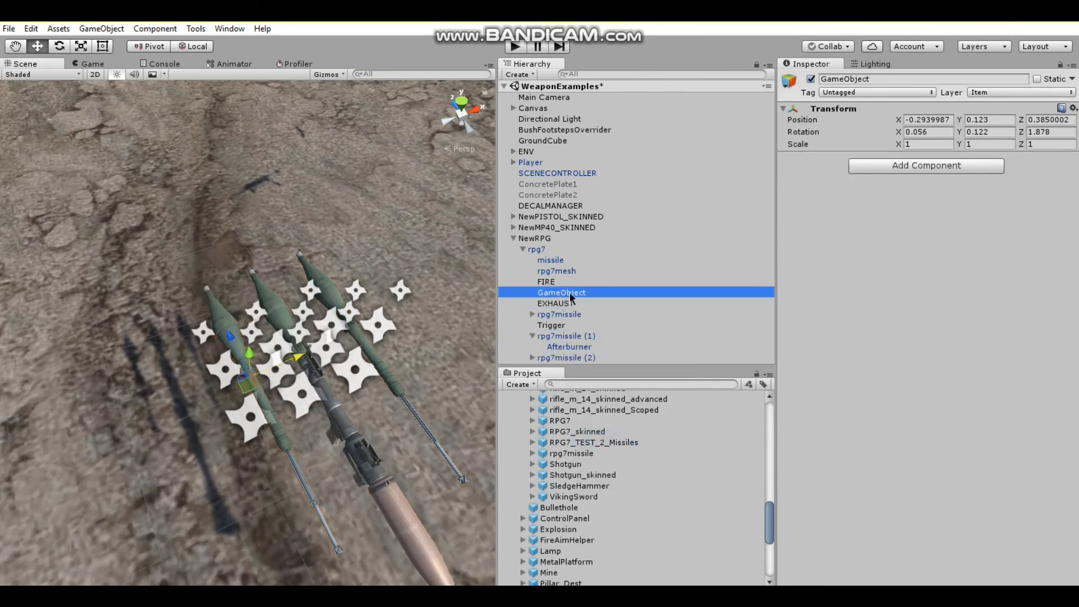
right_click(565, 356)
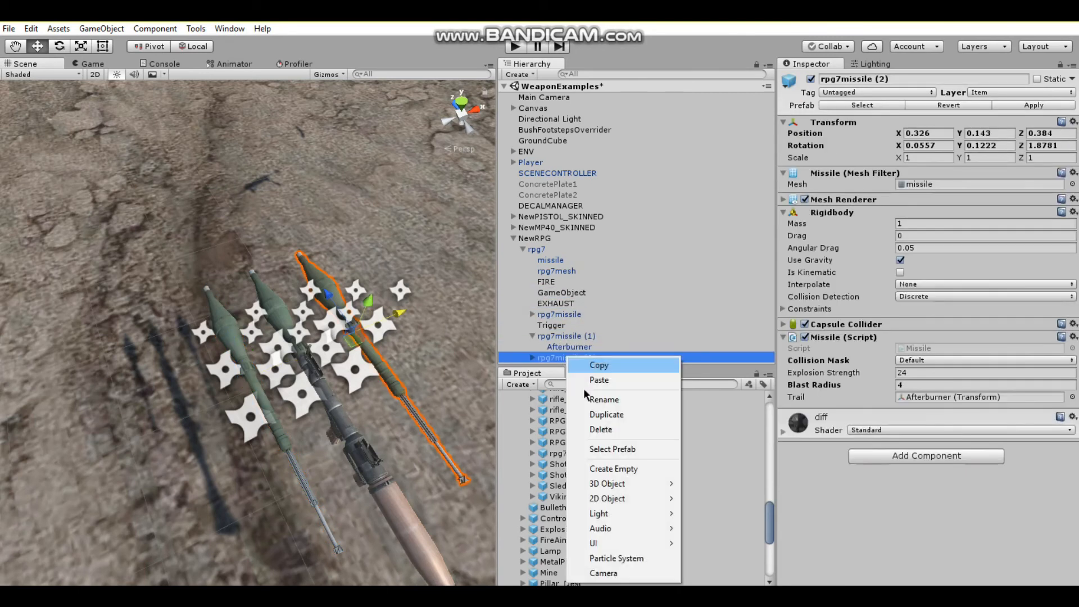
click(593, 467)
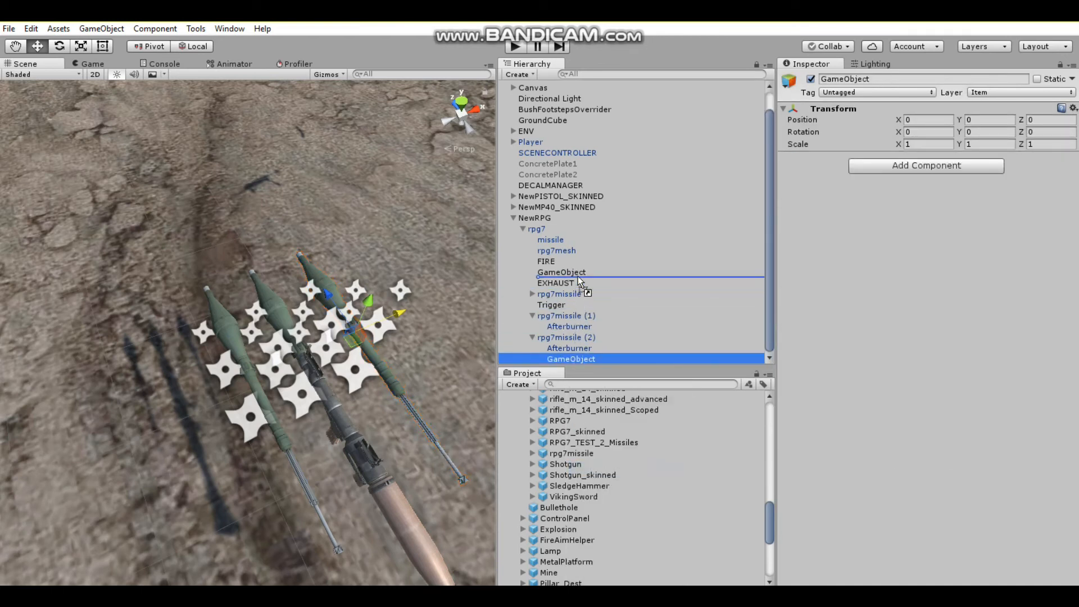
drag(577, 275, 577, 275)
- Rename the empty object from rpg7missile (1) as FIRE2 and the one from rpg7missile (2) as FIRE3
right_click(578, 273)
click(597, 317)
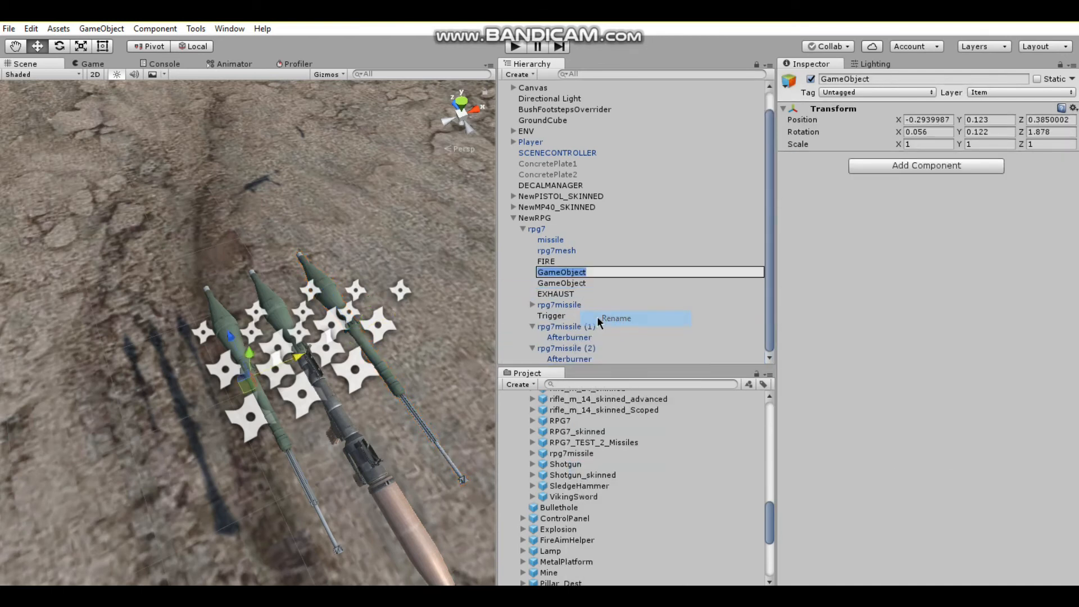
text(FIR)
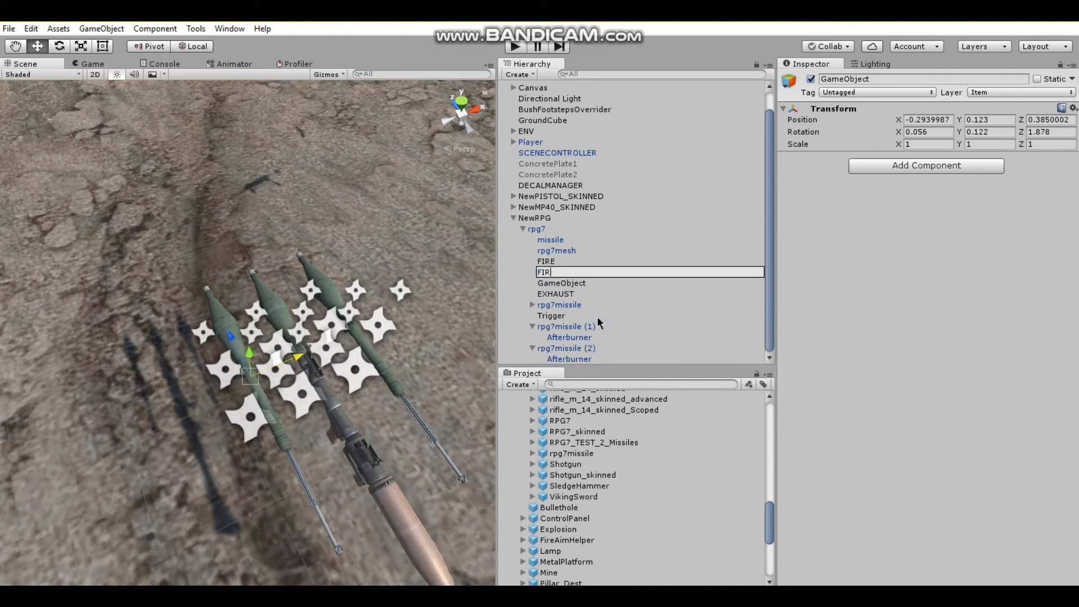
text(E2)
key(Return)
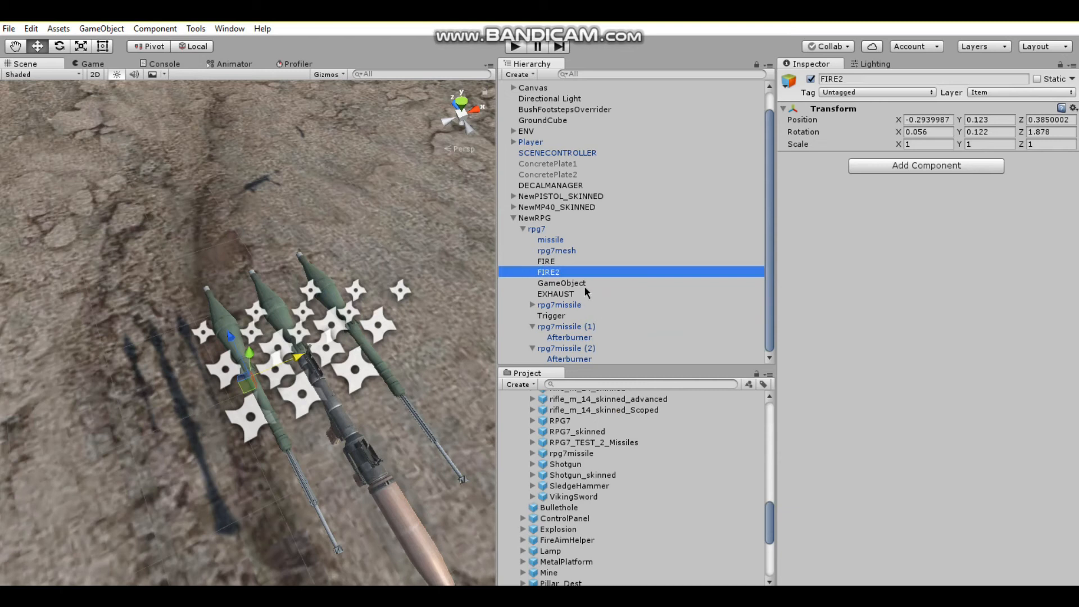
click(581, 285)
right_click(581, 286)
click(601, 329)
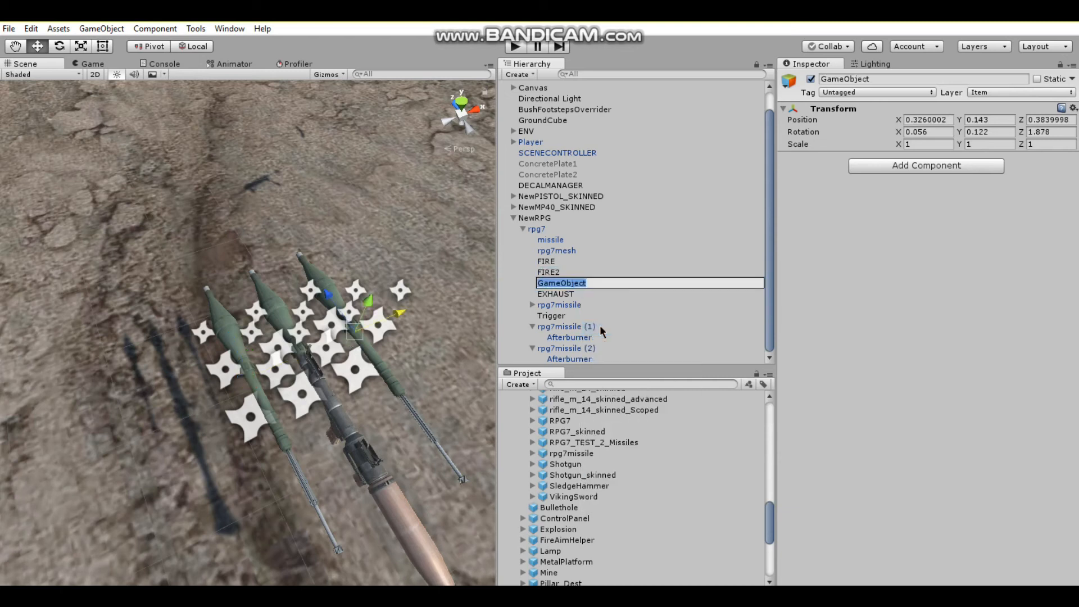
text(FIRE3)
key(Return)
- Create an empty object in rpg7missile (1), move it back to Z -1.642, set its Y rotation to 180, and reparent it under rpg7 after EXHAUST
alt+drag(337, 326, 299, 264)
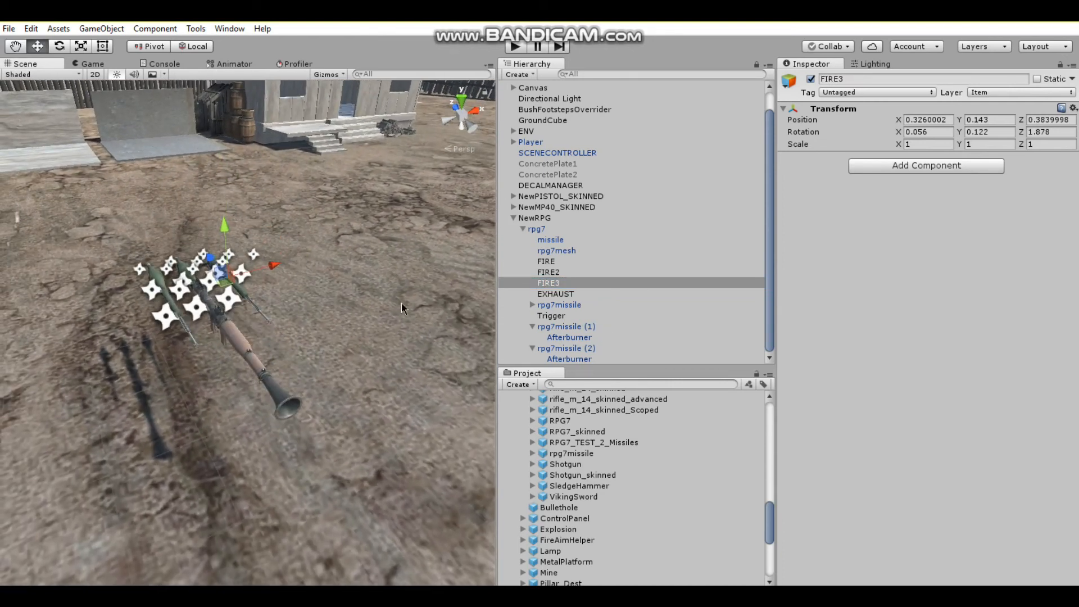
right_click(570, 306)
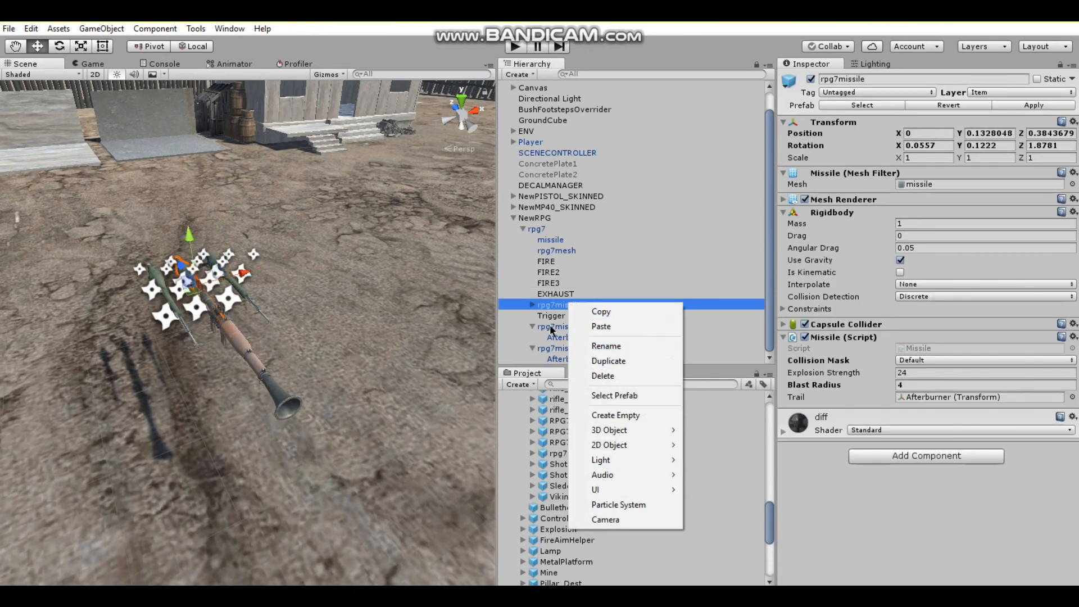
right_click(551, 328)
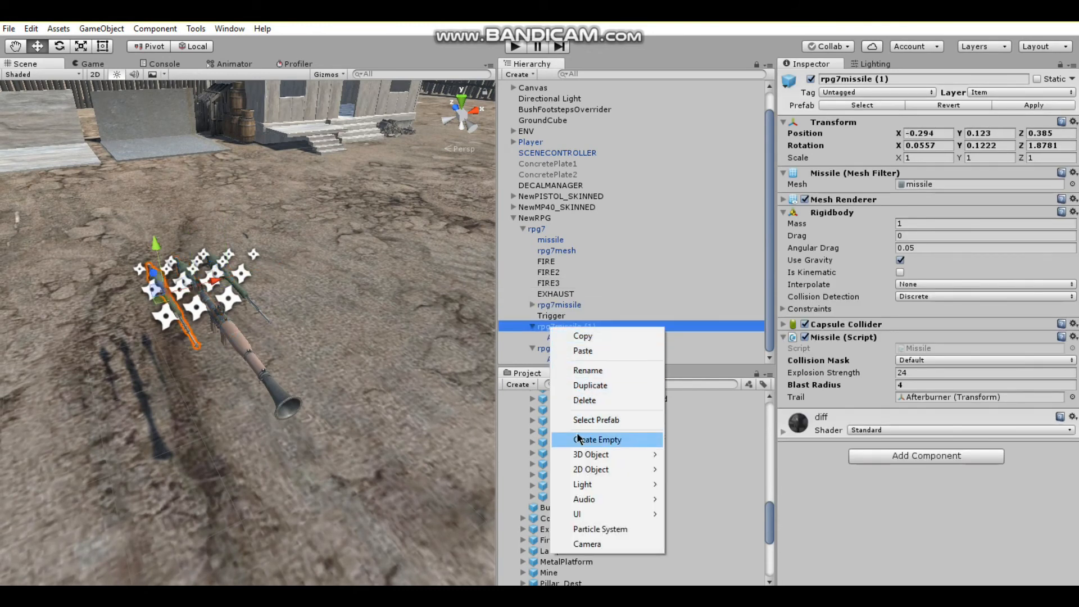
click(616, 438)
alt+drag(187, 344, 268, 342)
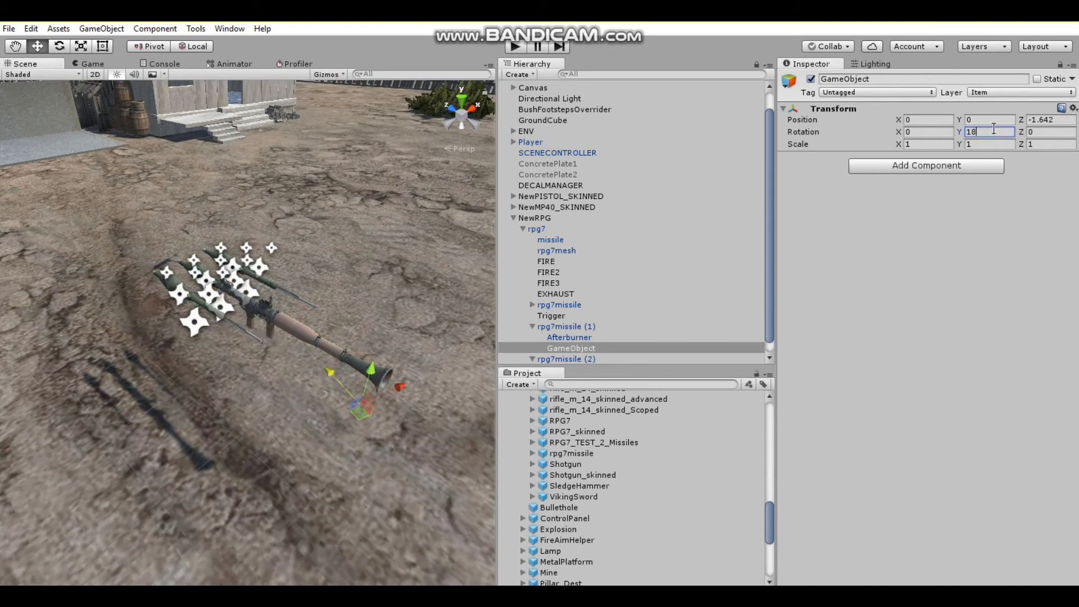
drag(573, 349, 575, 299)
- Create an empty object in rpg7missile (2), move it back to Z -1.565 with Y rotation 180, and reparent it under rpg7
right_click(565, 349)
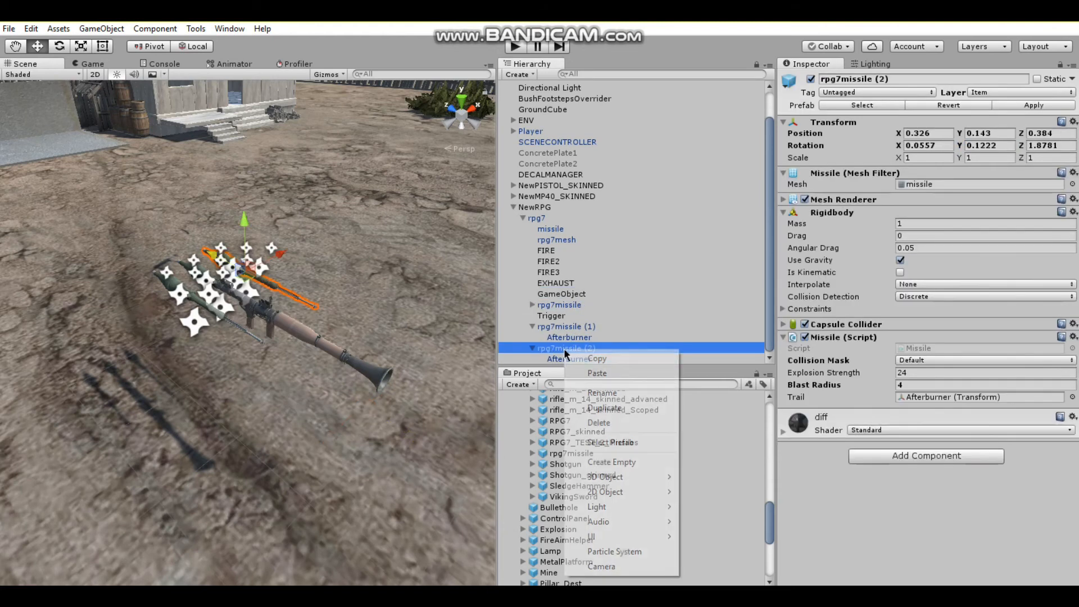
click(601, 462)
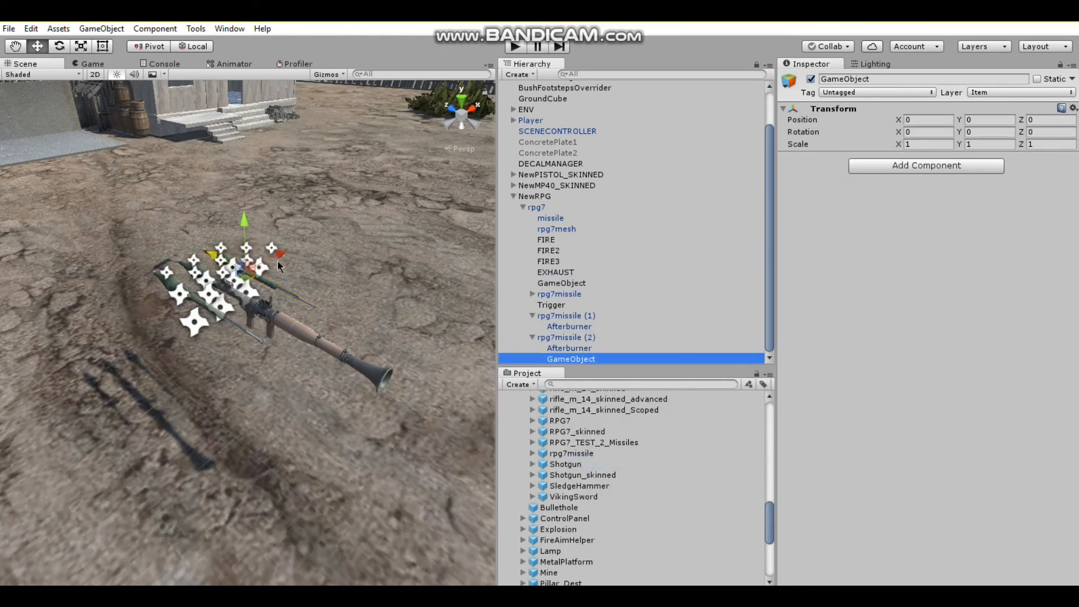
drag(217, 259, 310, 315)
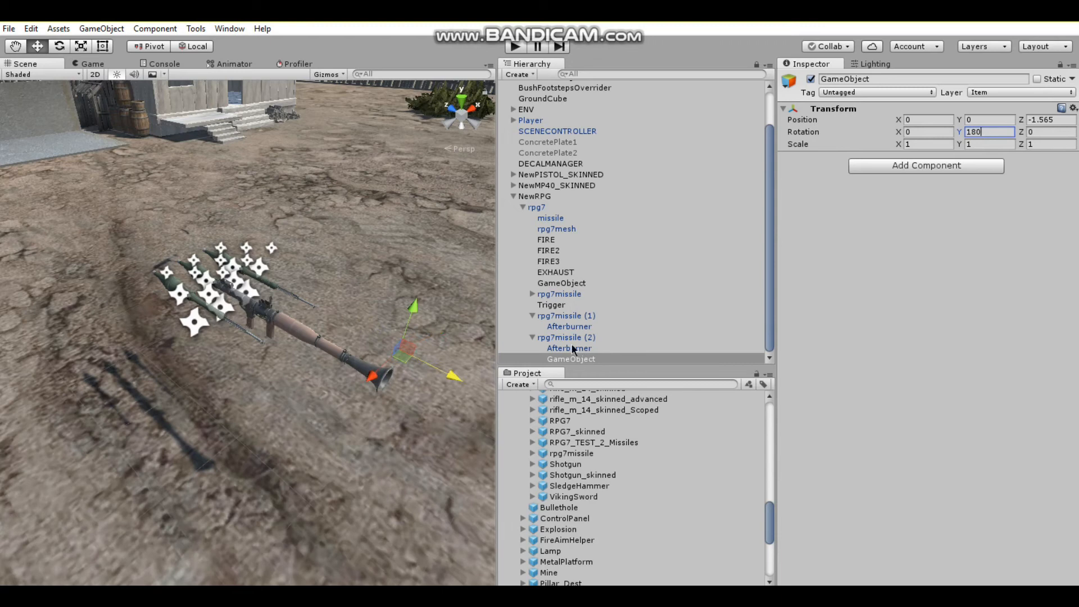
drag(569, 356, 576, 287)
- Rename the two rear empty objects EXHAUST2 for rpg7missile (1) and EXHAUST3 for rpg7missile (2)
right_click(577, 285)
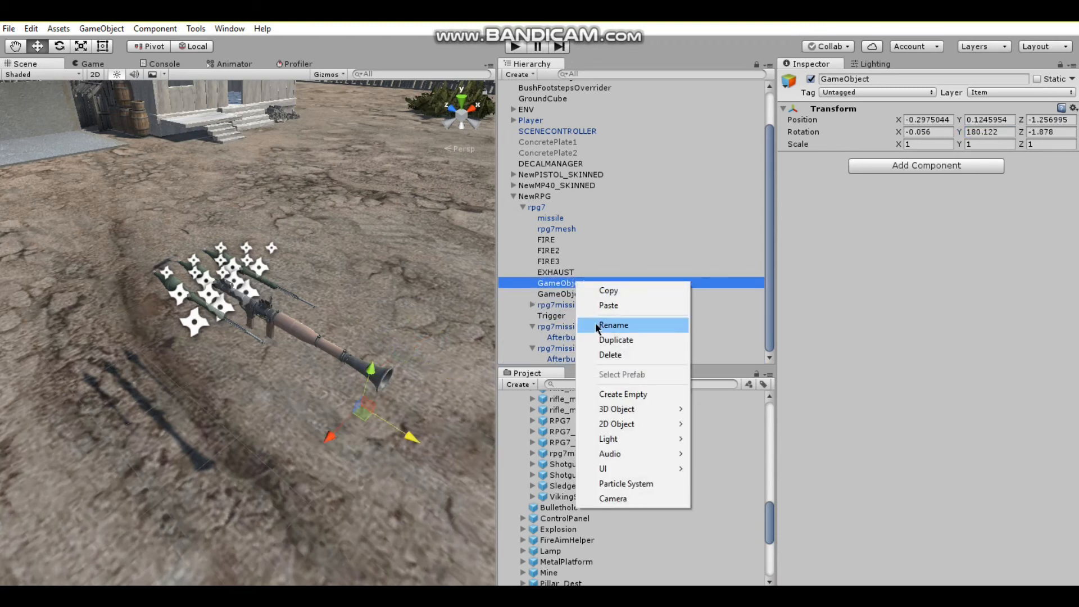
click(613, 325)
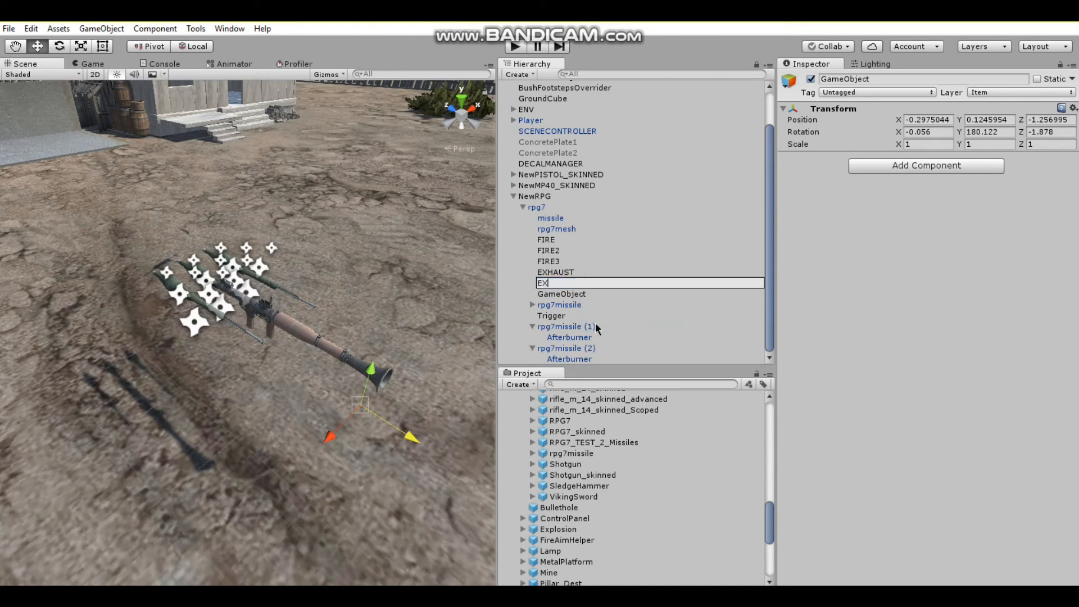
text(EXHAUST2)
key(Return)
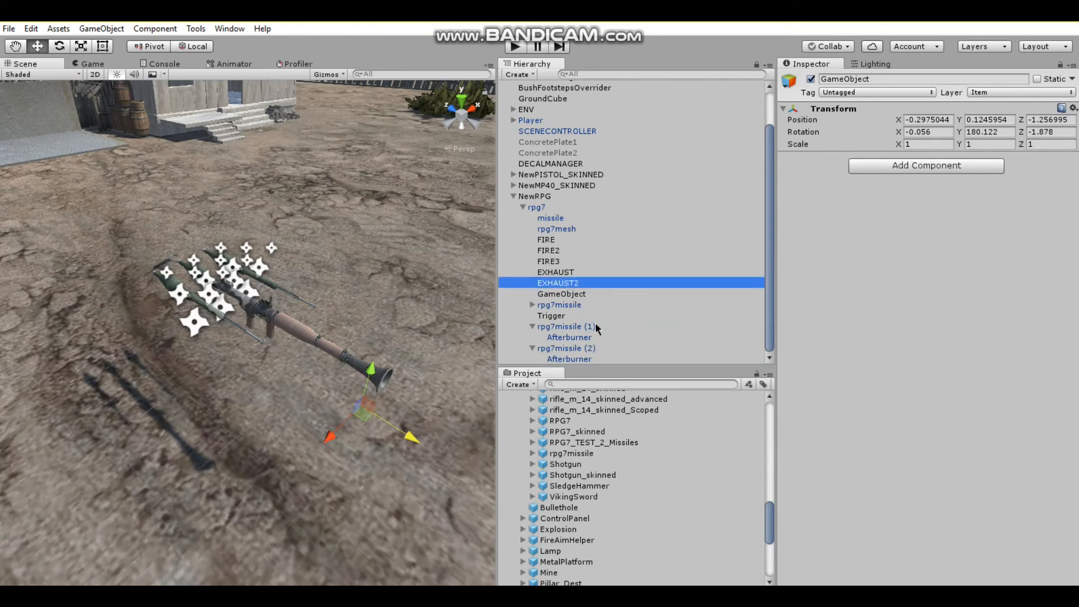
right_click(569, 293)
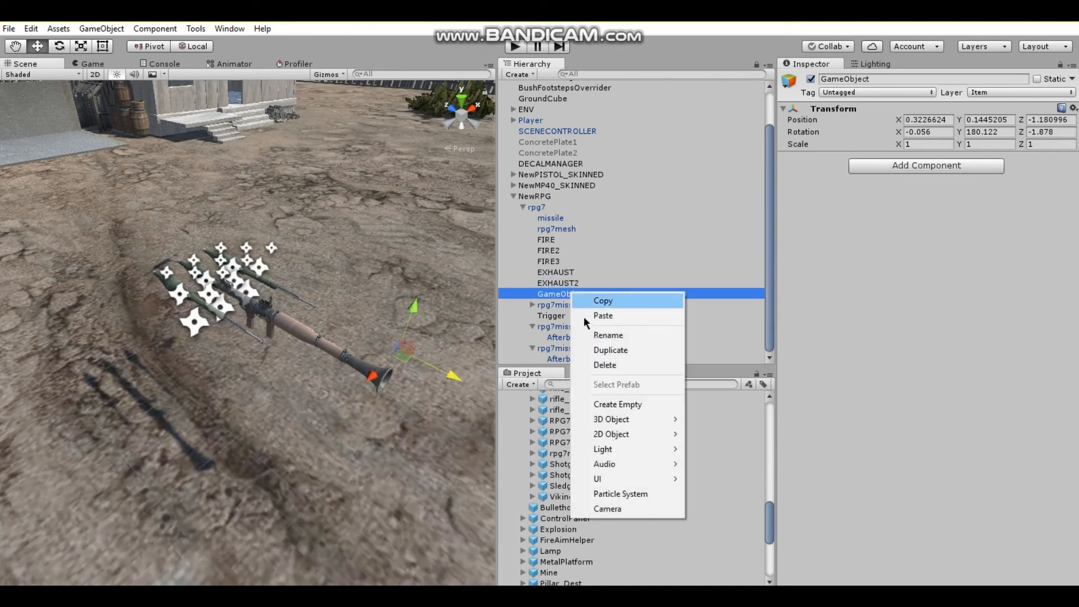
click(587, 335)
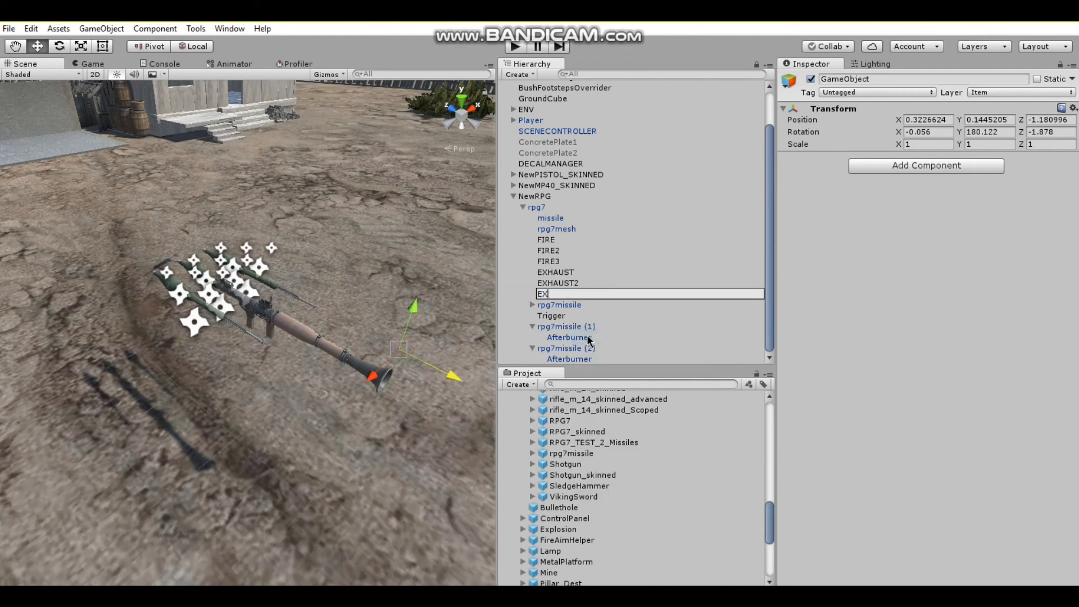
text(EXHAUST3)
key(Return)
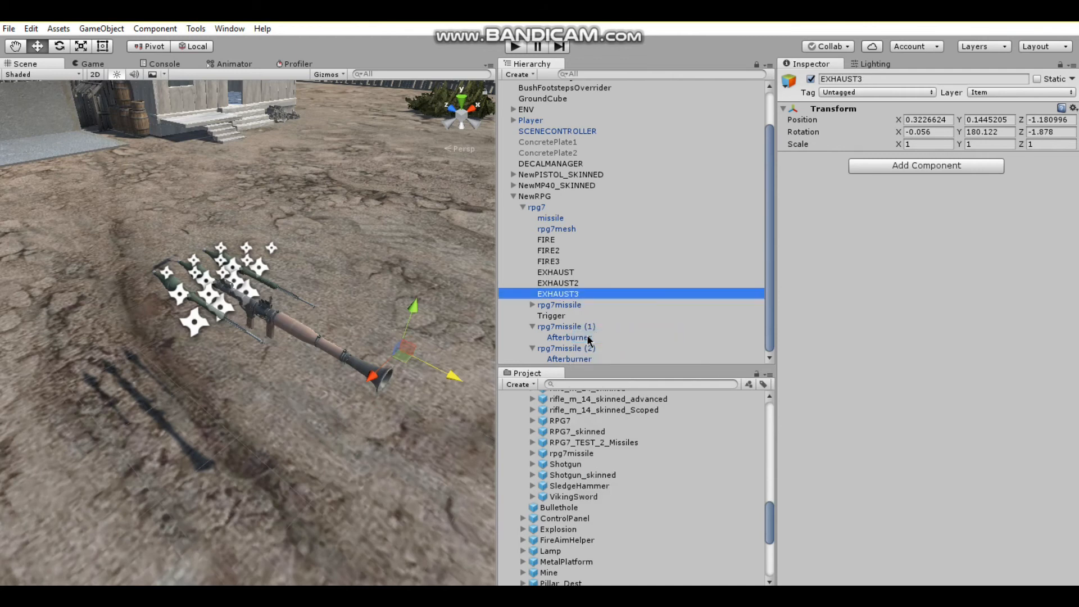
- Set Num Shots to 3 in NewRPG's RPG script and add FIRE2 and FIRE3 to its Added Fire Positions
click(546, 198)
scroll(805, 262, down, 3)
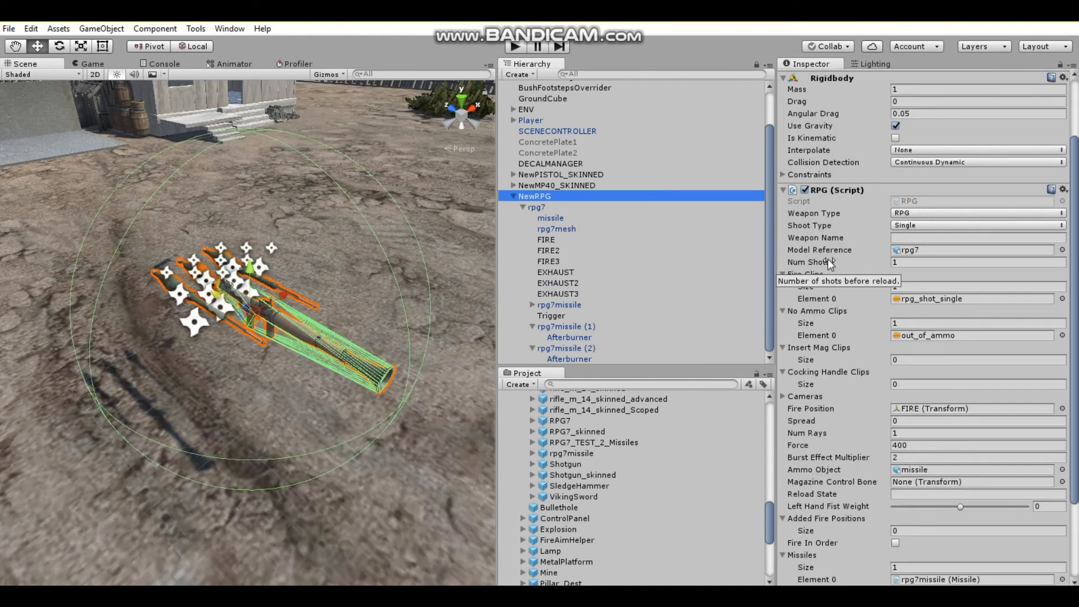
click(911, 262)
text(3)
scroll(860, 306, down, 3)
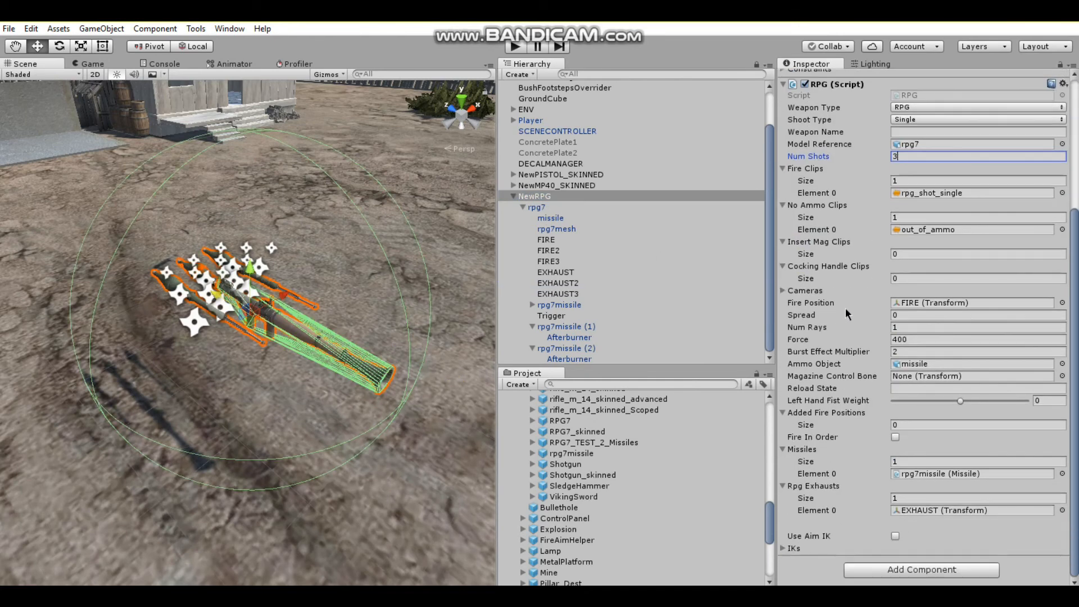
drag(548, 250, 860, 417)
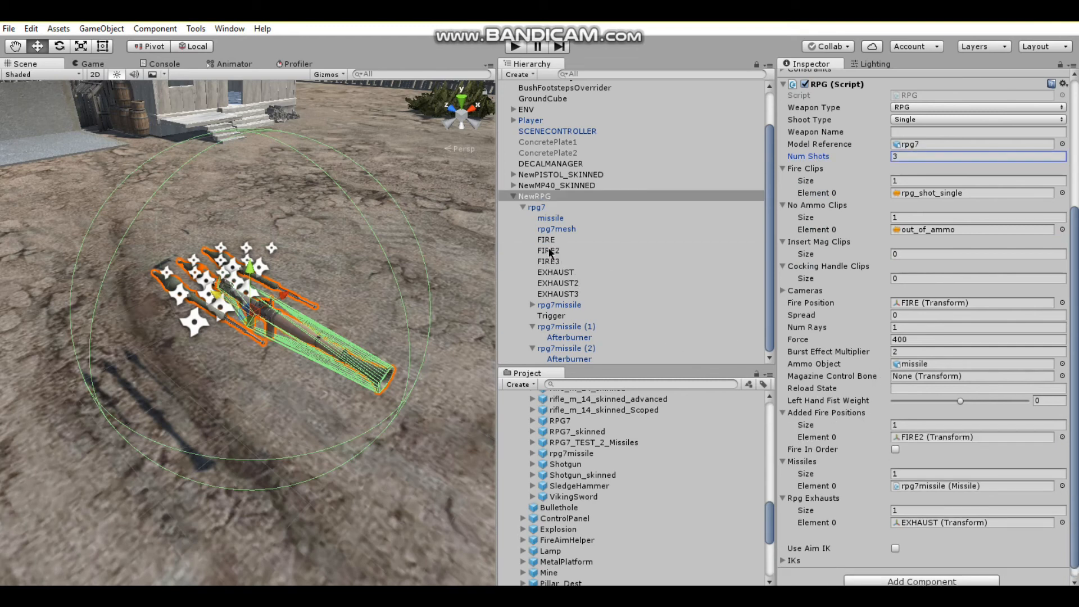
drag(553, 264, 837, 418)
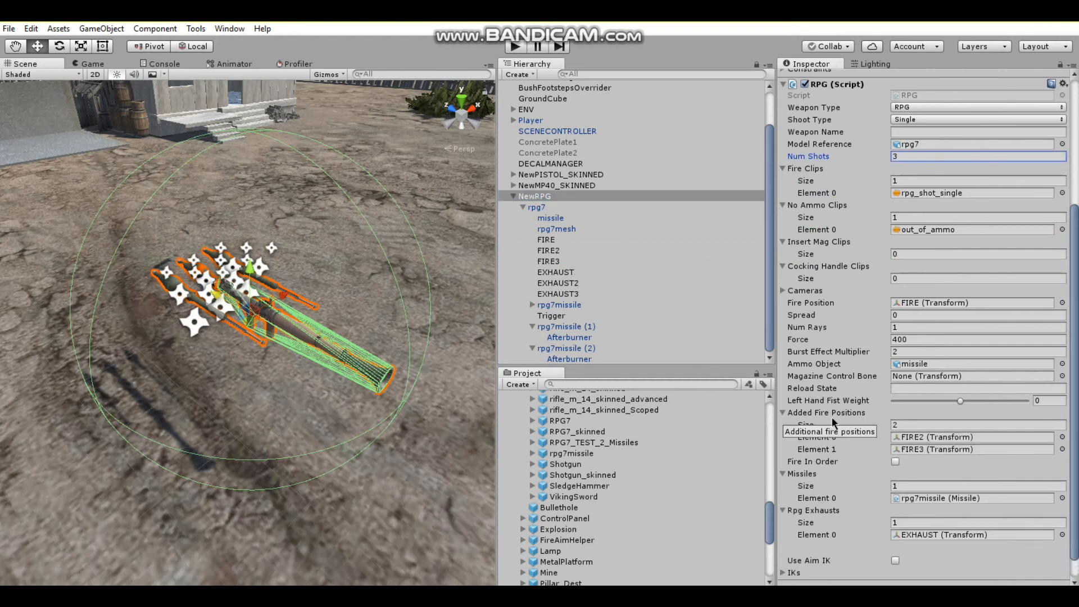
- Set the size of both the Missiles list and the Rpg Exhausts list to 3
scroll(827, 462, down, 1)
click(906, 462)
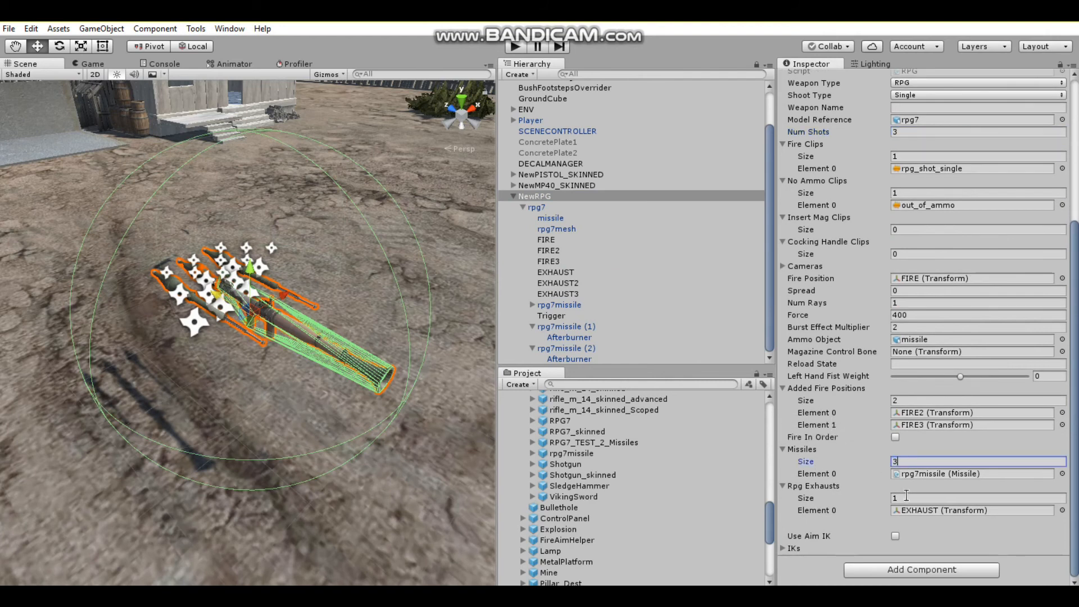
text(3)
key(Return)
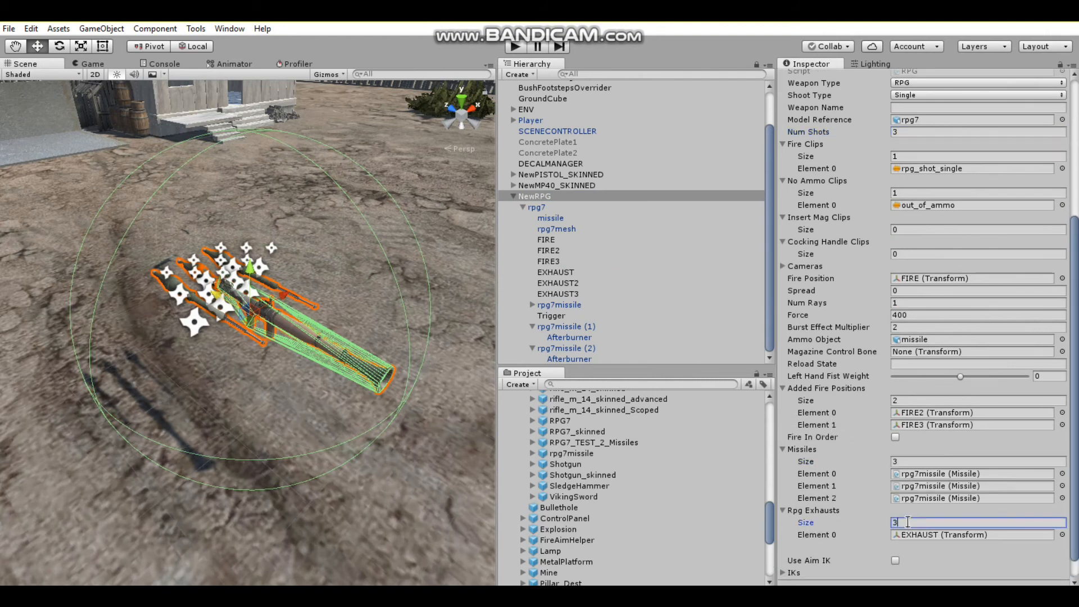
click(907, 522)
text(3)
key(Return)
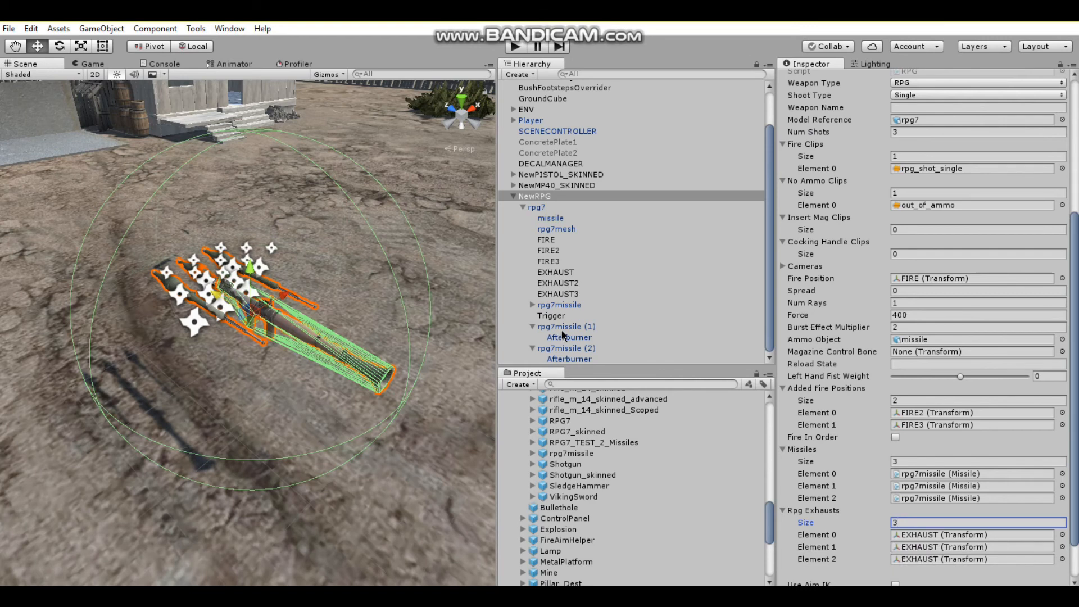
- Assign rpg7missile (1) and rpg7missile (2) to Missiles elements 1 and 2, and EXHAUST2 and EXHAUST3 to Rpg Exhausts elements 1 and 2
drag(571, 330, 904, 474)
drag(567, 353, 916, 498)
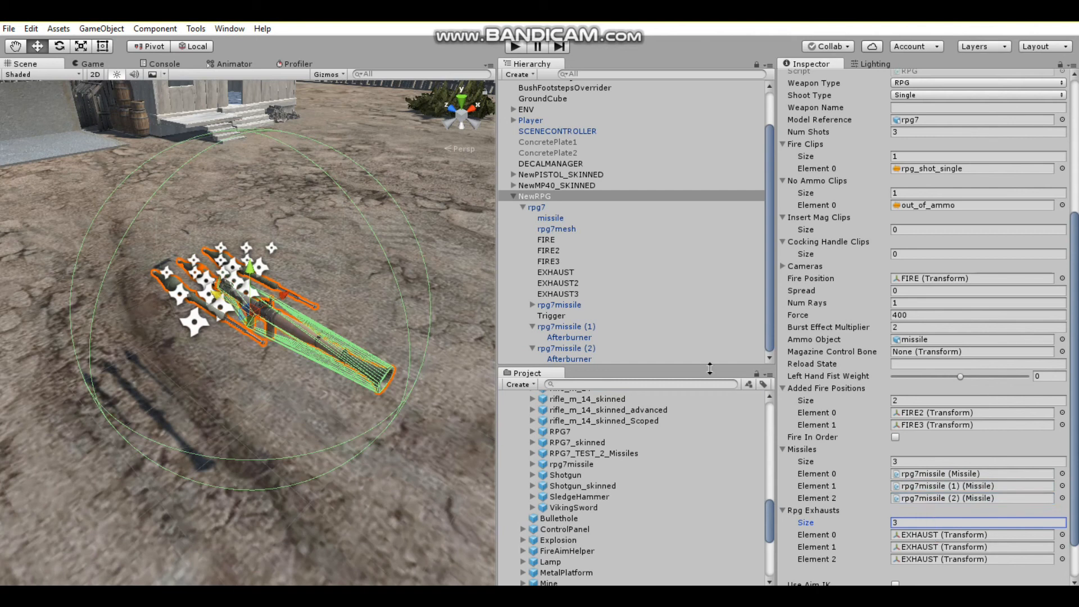
drag(765, 391, 896, 544)
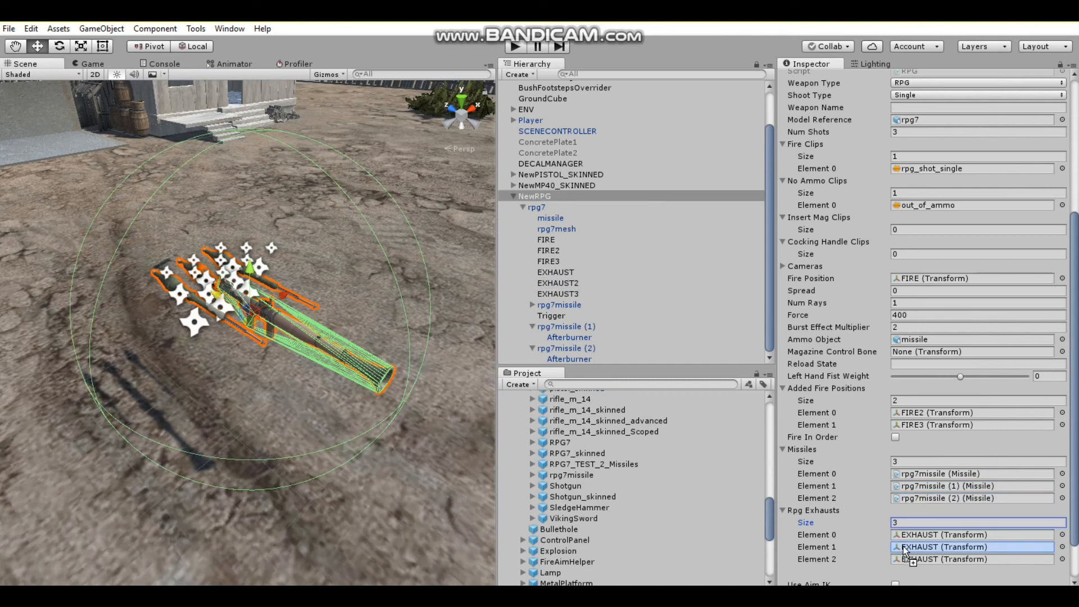
drag(568, 298, 854, 485)
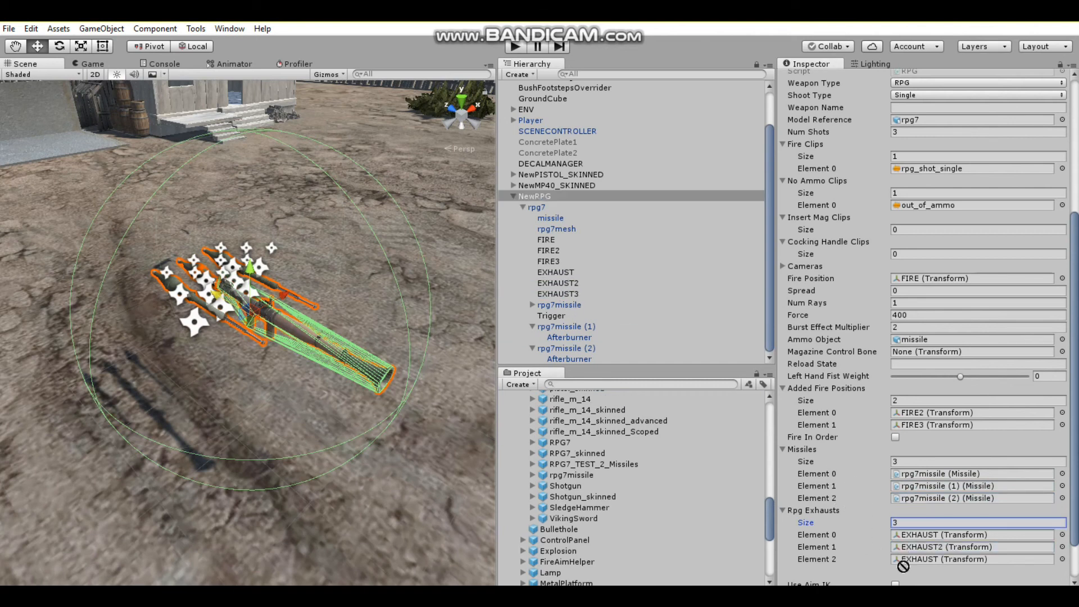
drag(915, 568, 916, 561)
- Play the scene, pick up the three-missile launcher and test-fire it with Fire In Order disabled
click(515, 47)
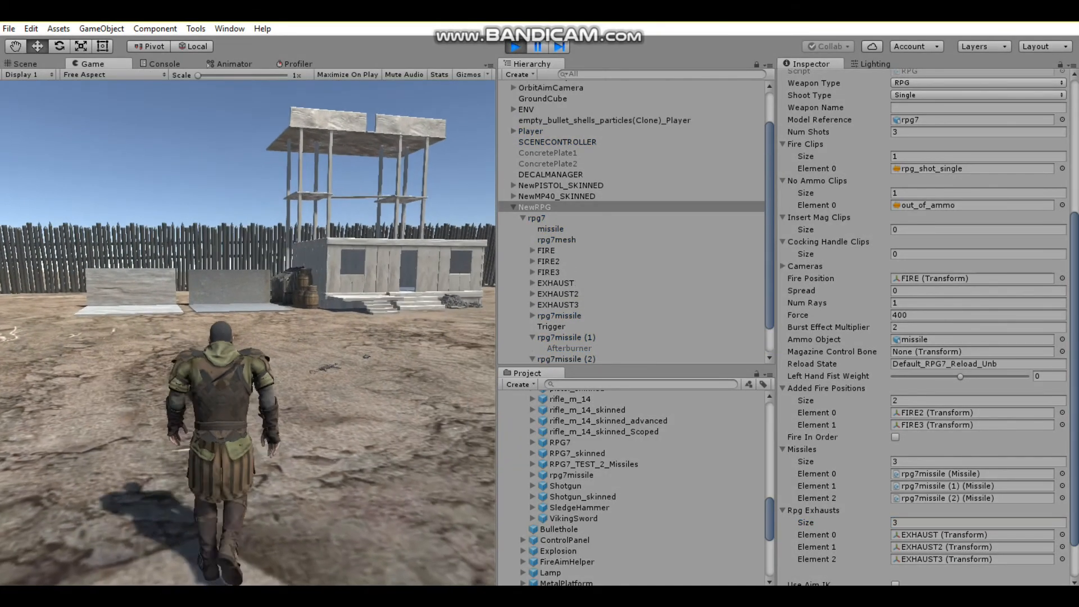
key(e)
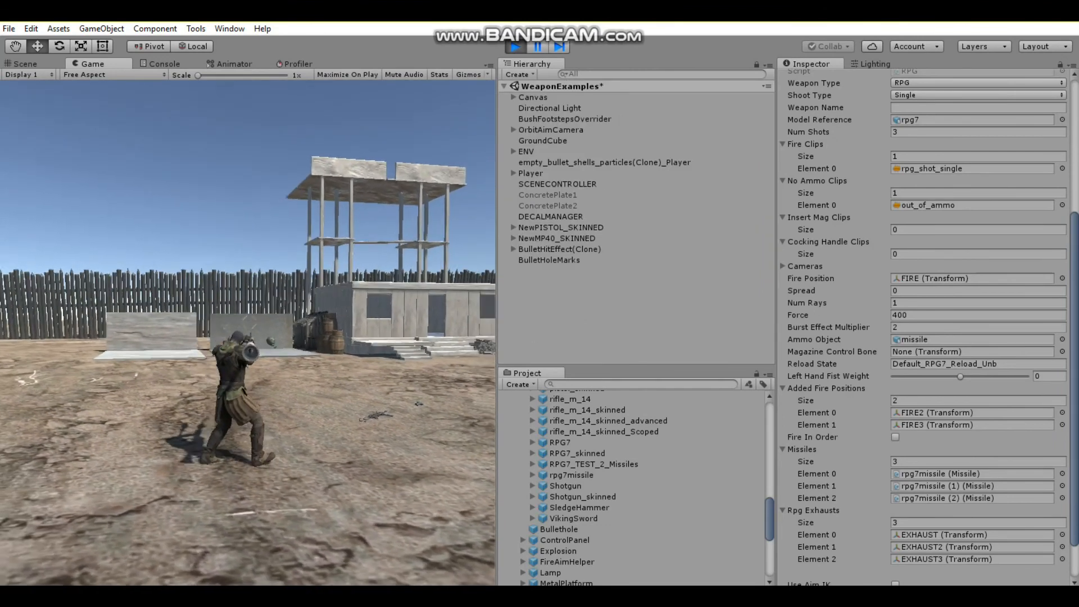
click(250, 322)
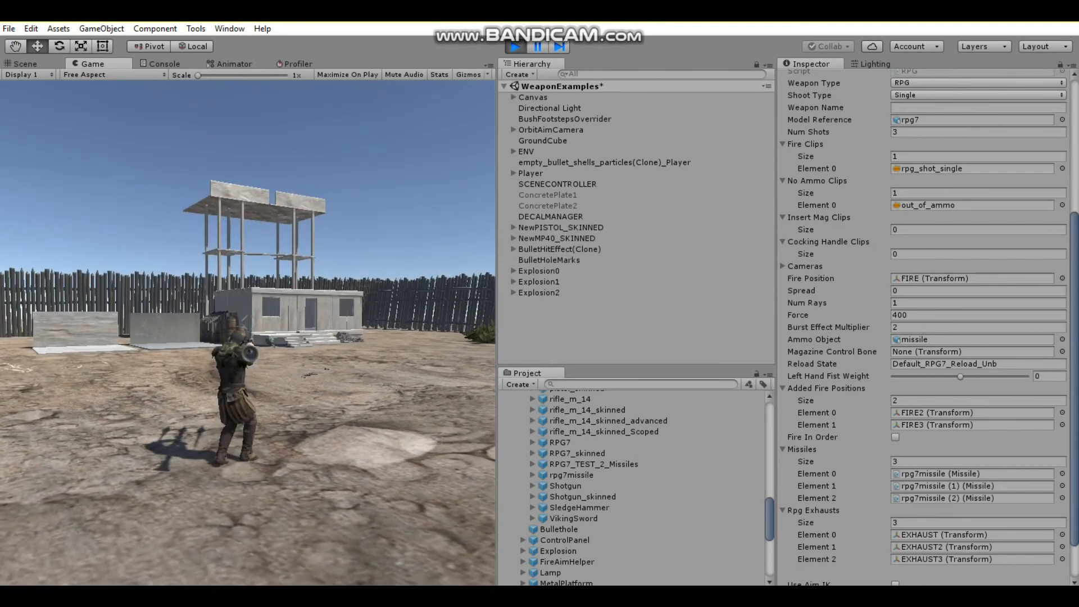
click(246, 323)
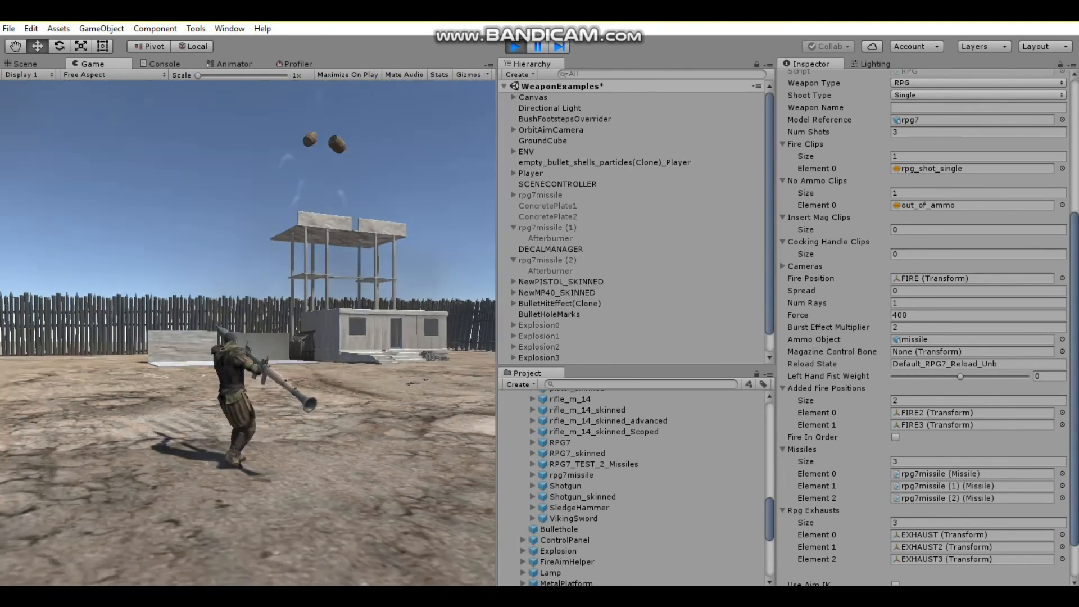
click(248, 323)
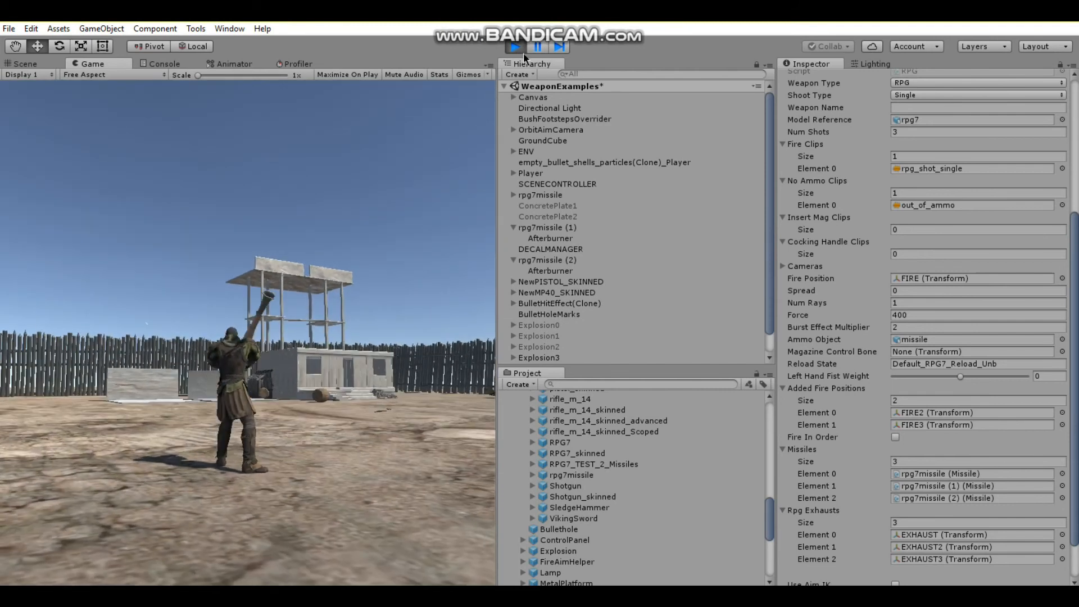
- Enable Fire In Order on NewRPG outside play mode, and play the scene again to test firing the missiles one at a time
click(514, 49)
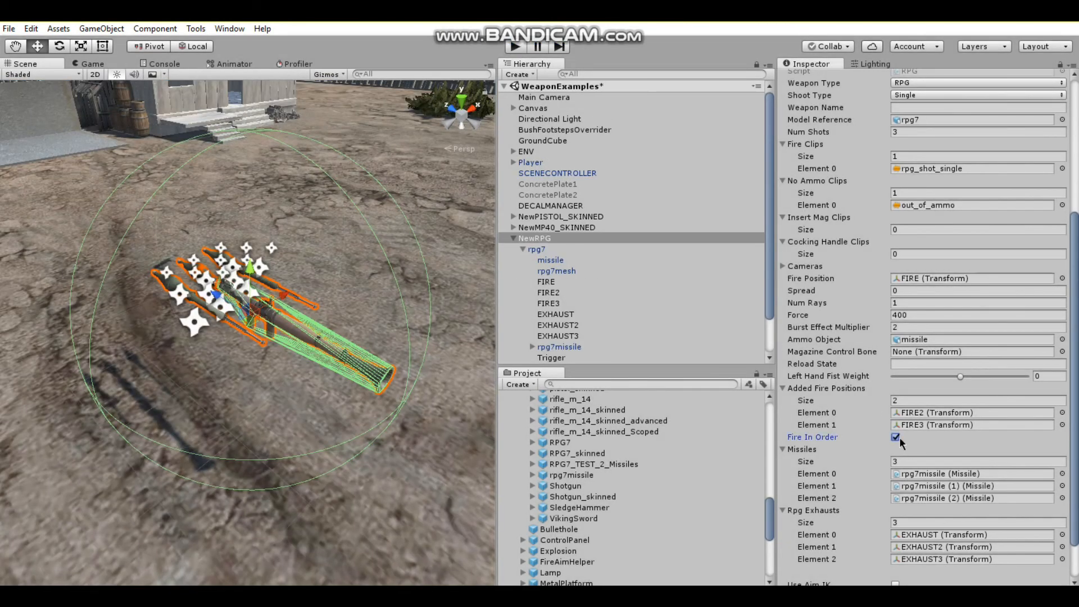
click(516, 48)
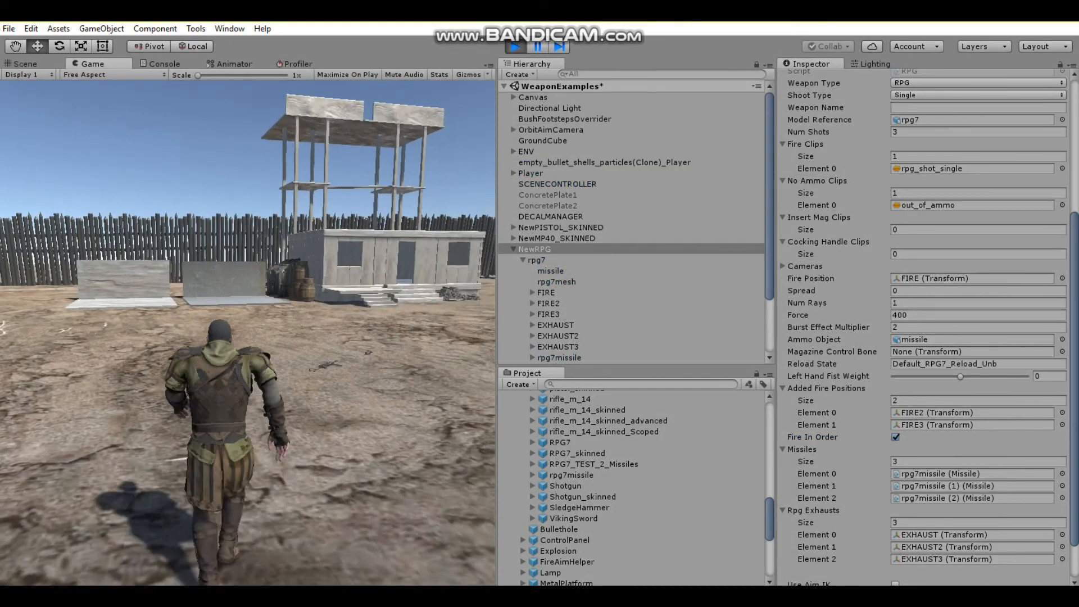
key(e)
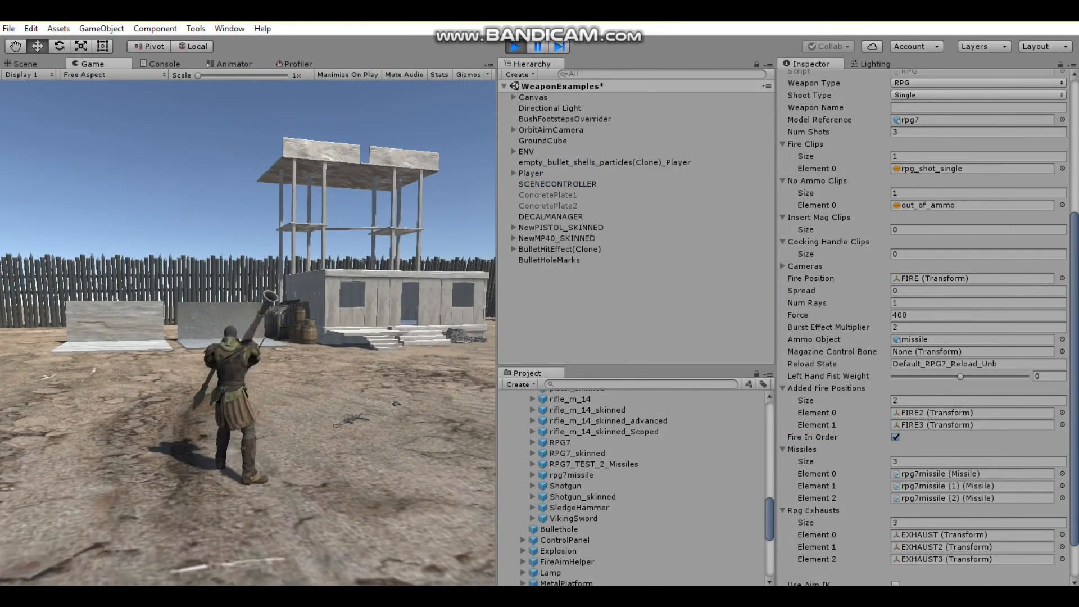
click(249, 323)
click(249, 323)
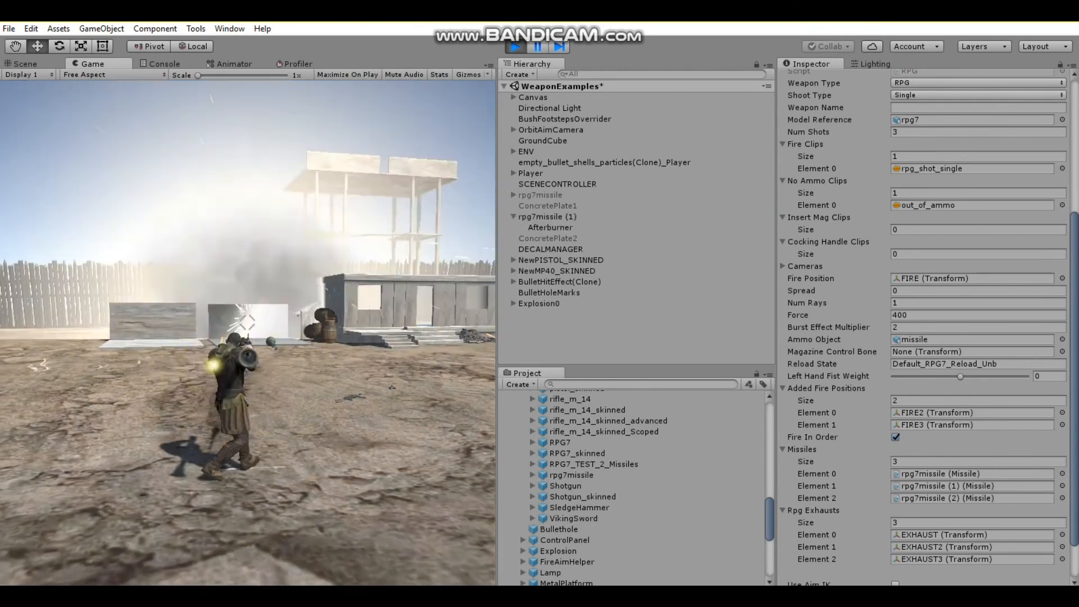
click(249, 323)
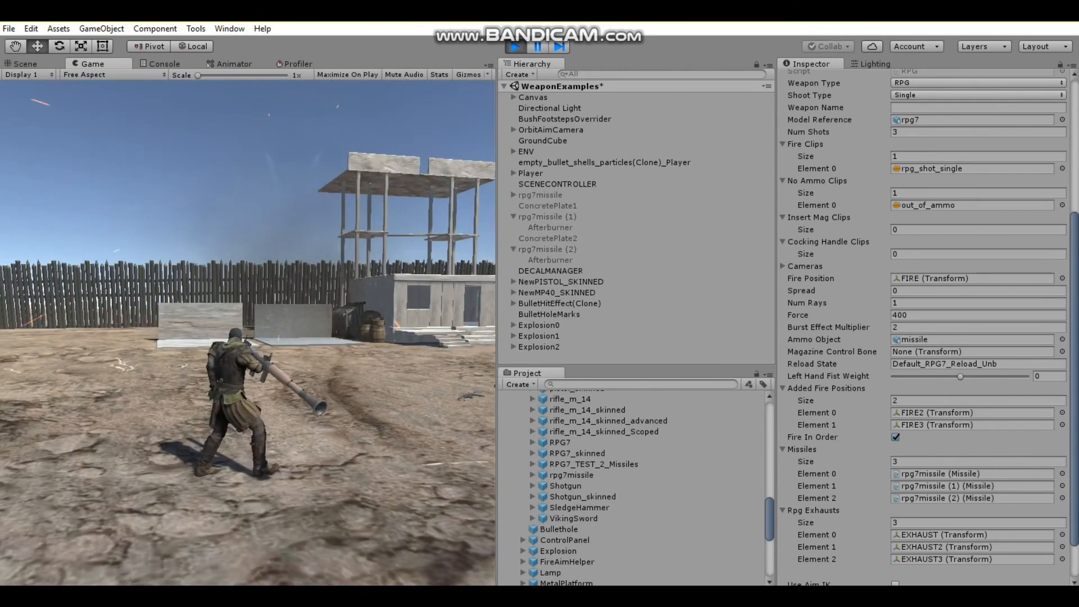
click(249, 323)
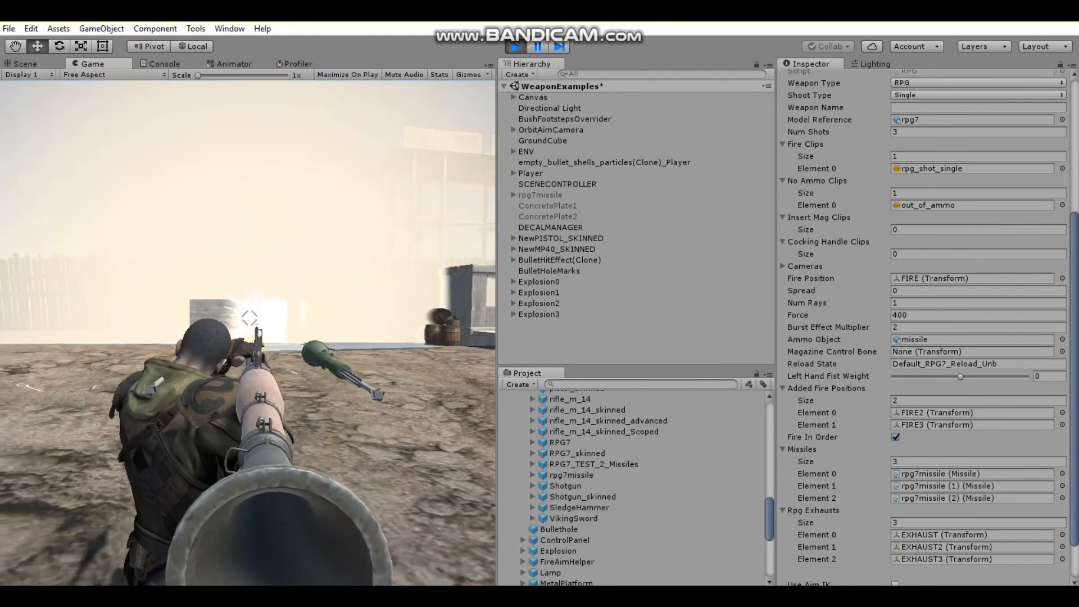
click(250, 319)
click(249, 320)
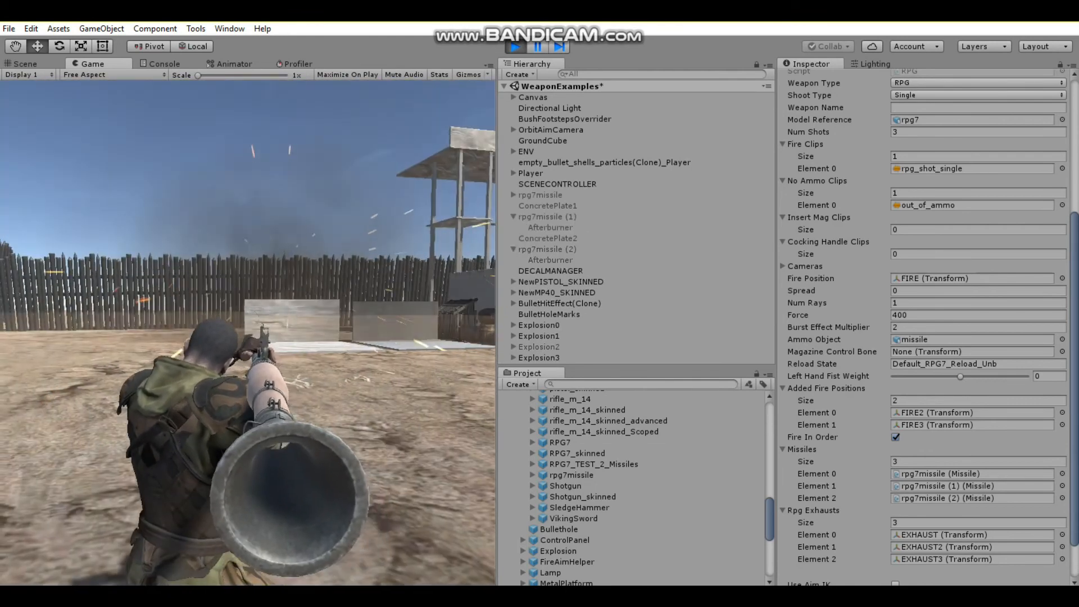
- Keep test-firing the launcher in sequence while moving the character around, and end the play test
key(s)
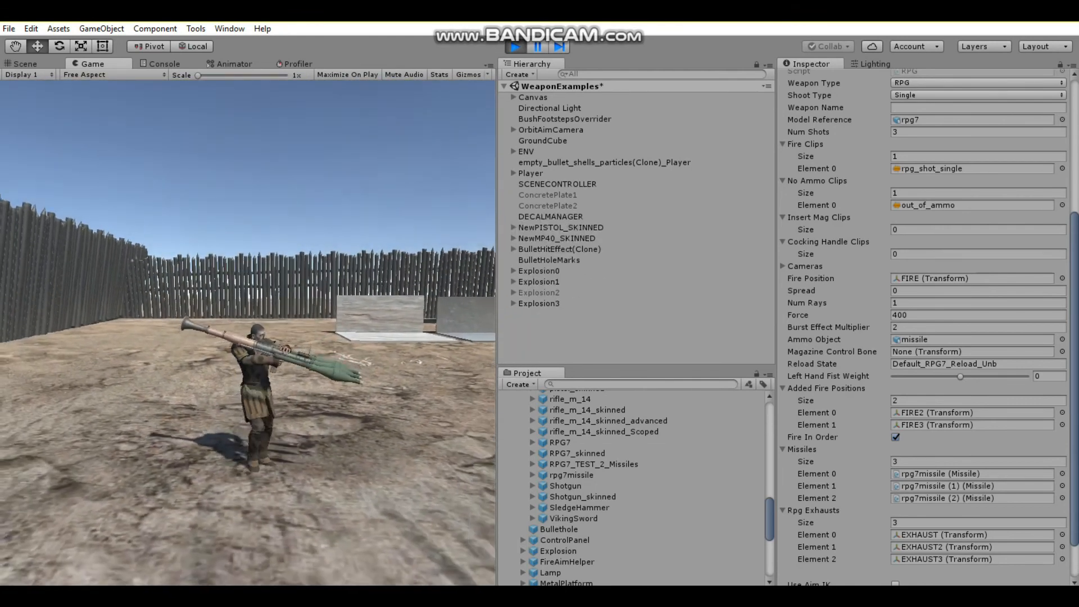
click(249, 326)
click(249, 326)
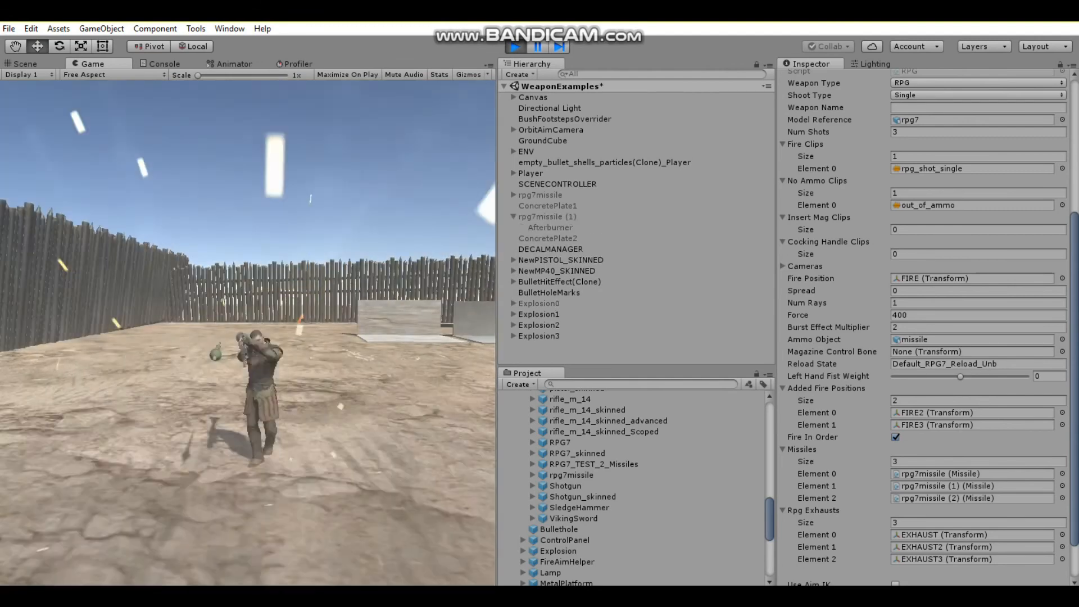
click(248, 326)
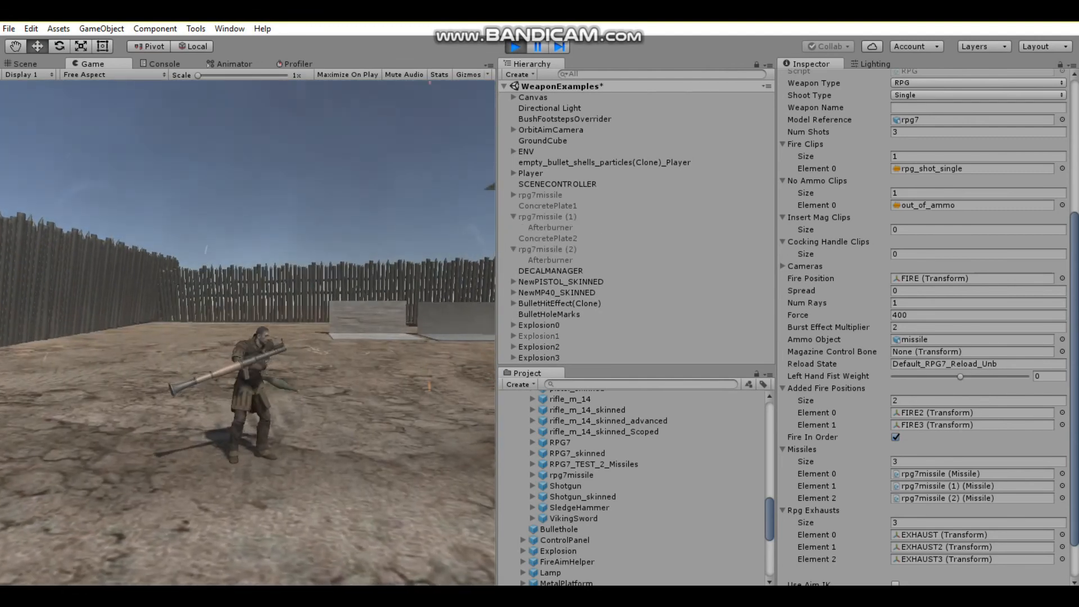
click(248, 333)
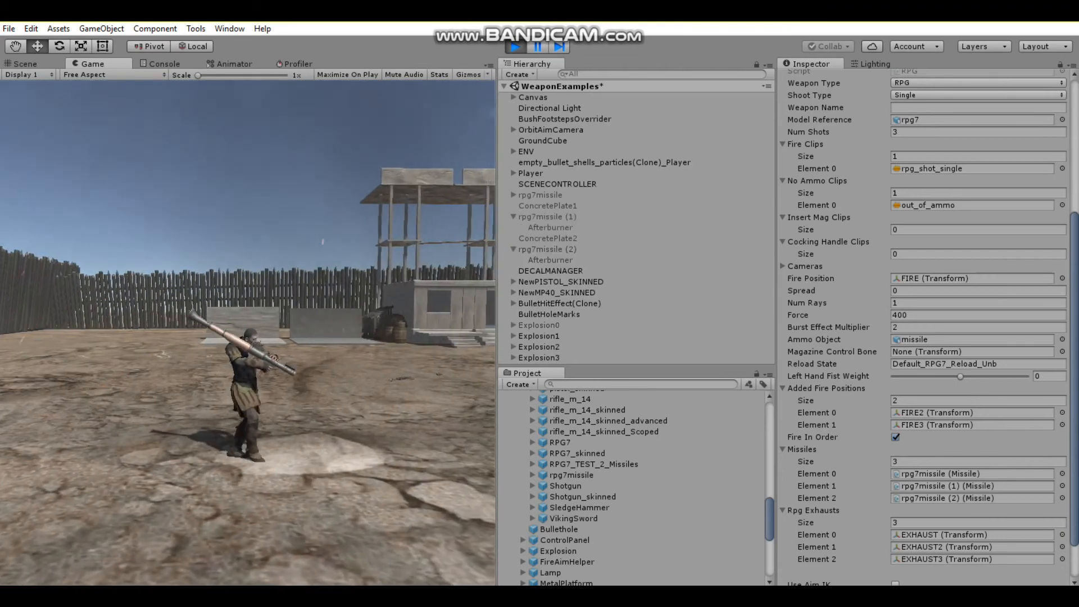
key(d)
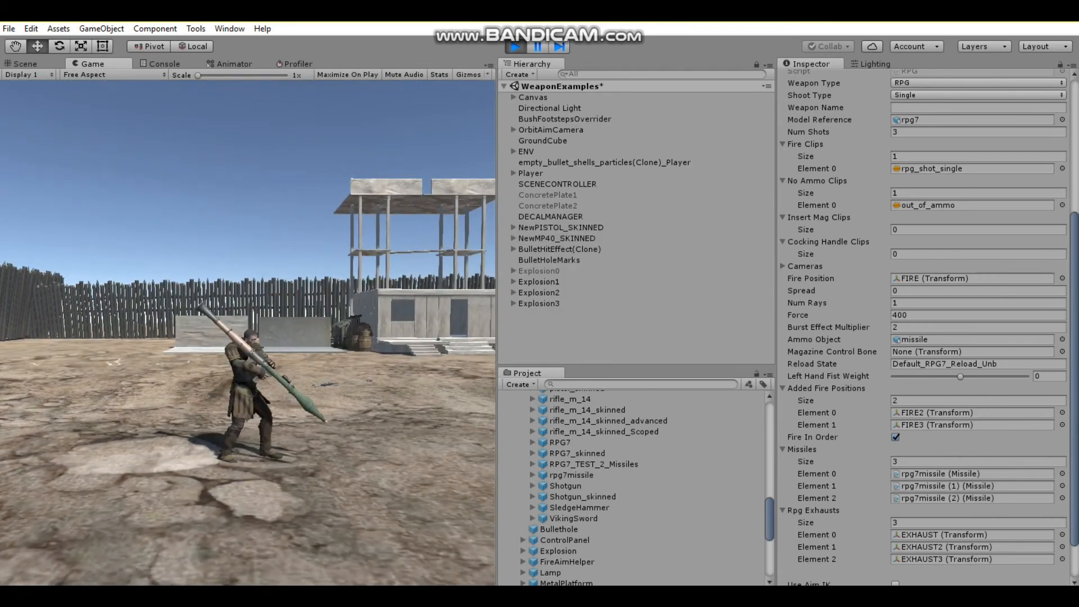
click(247, 332)
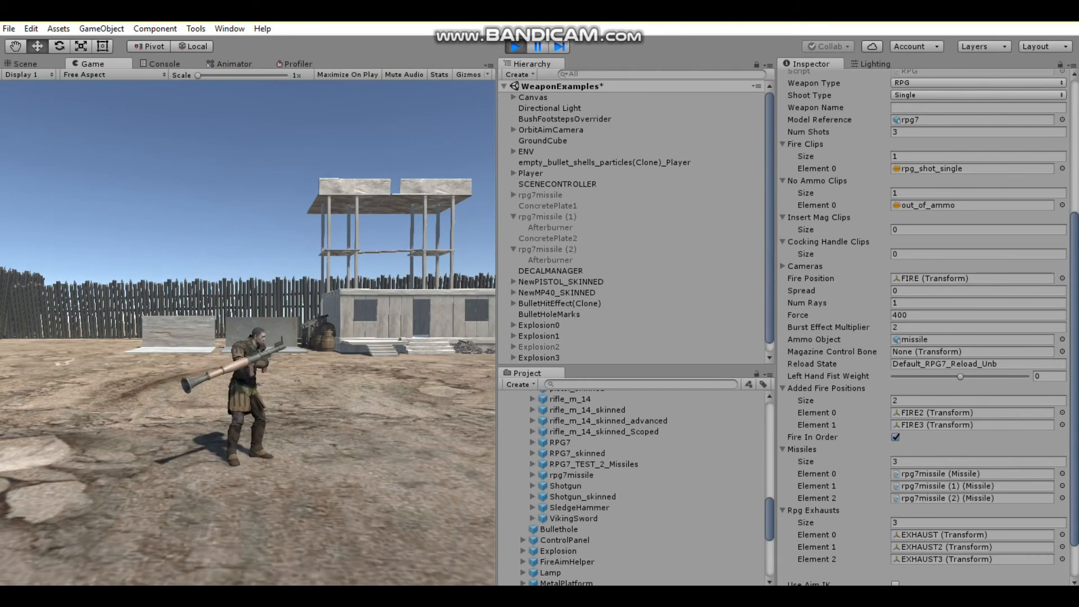
key(a)
click(248, 333)
click(248, 332)
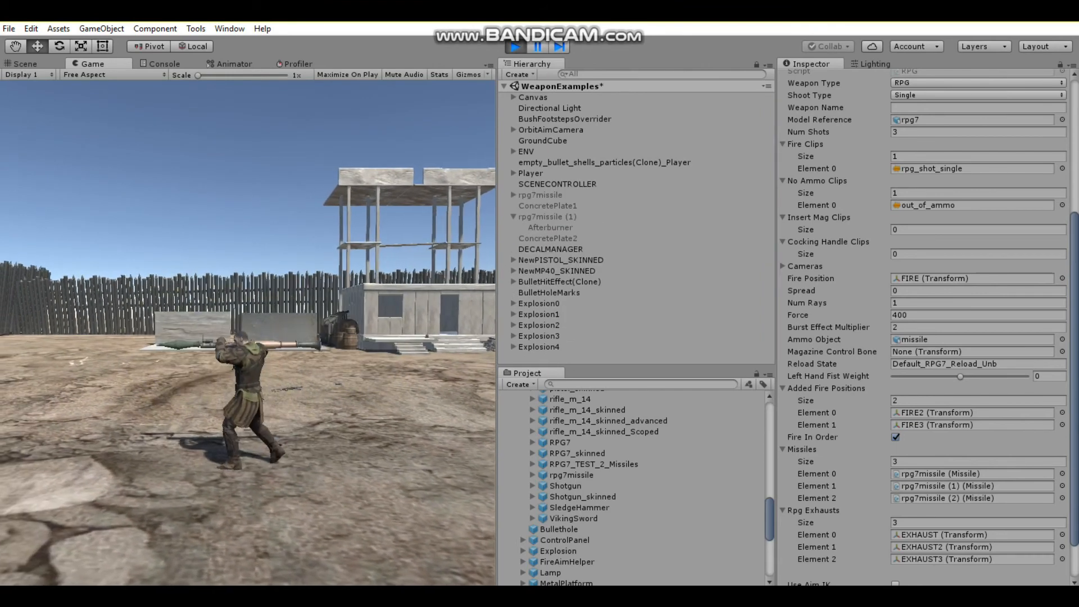
click(248, 333)
key(d)
click(248, 332)
click(248, 333)
click(248, 332)
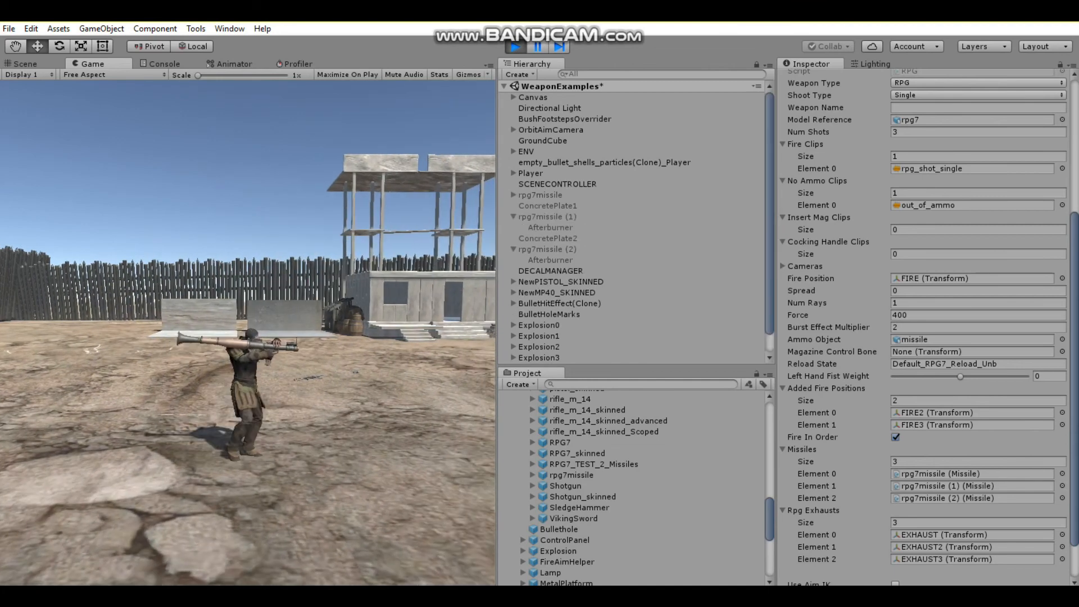
key(Escape)
click(515, 47)
- Collapse the NewRPG object's children in the hierarchy
key(s)
right_drag(228, 292, 213, 287)
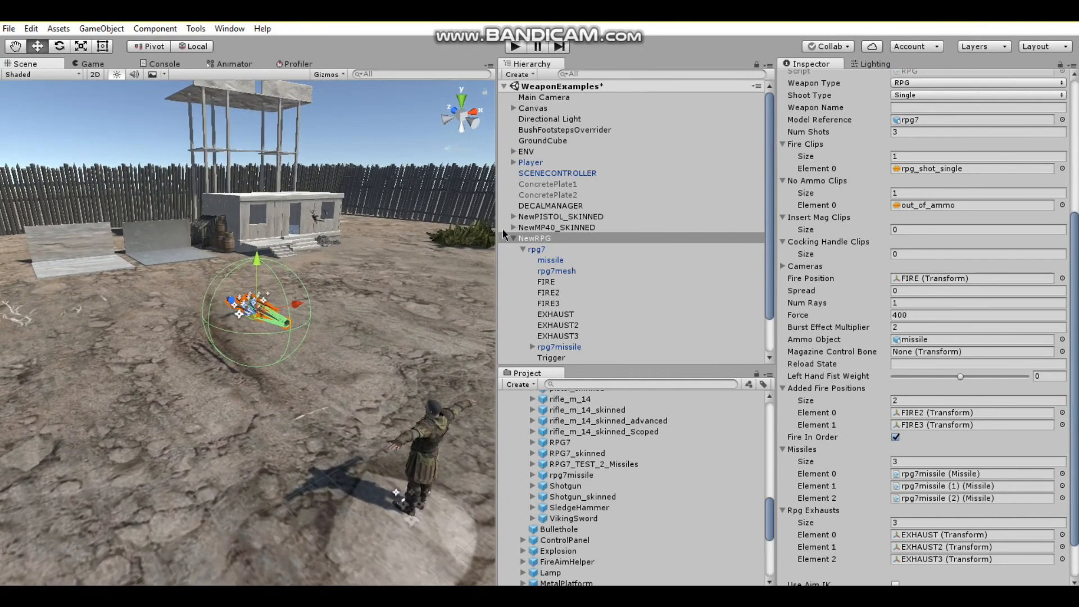
click(512, 237)
right_click(552, 238)
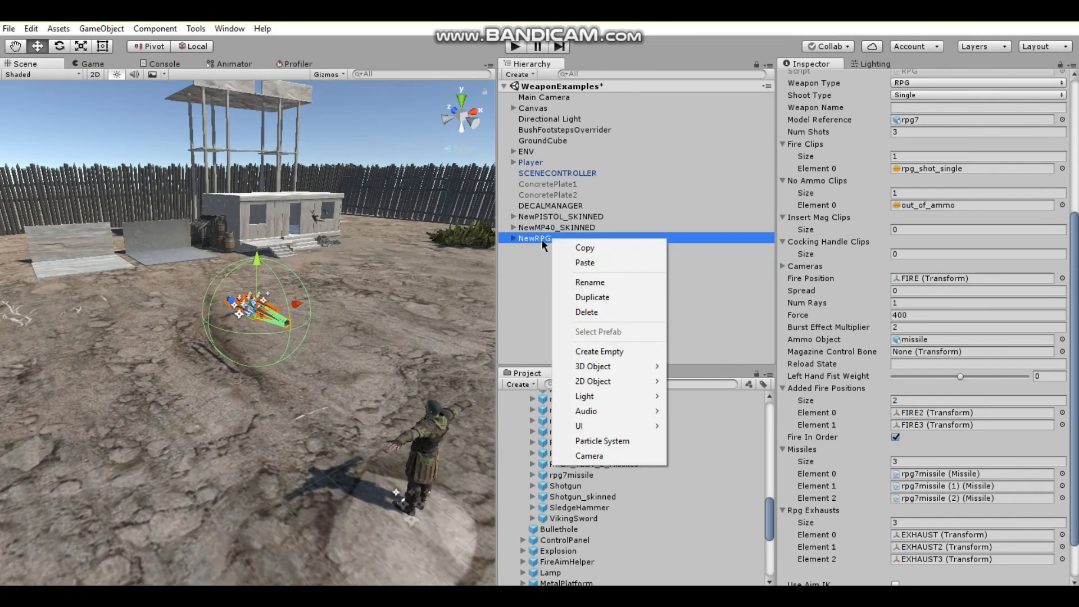
click(519, 263)
- Select NewMP40_SKINNED and examine its Weapon Item script settings
right_drag(371, 318, 374, 312)
right_drag(373, 312, 374, 312)
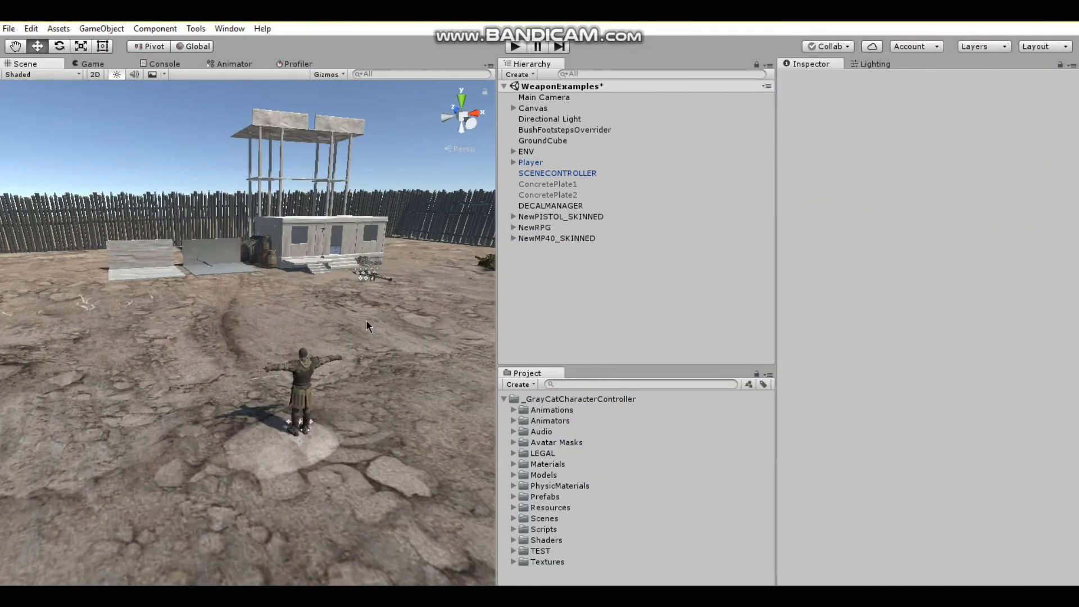
right_drag(366, 325, 423, 293)
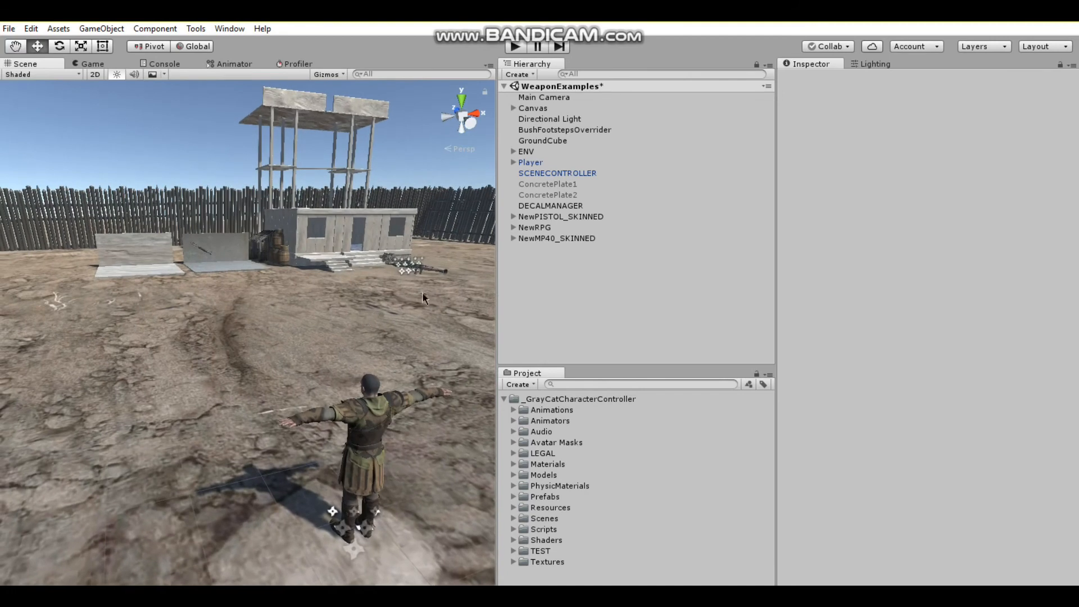
click(587, 241)
scroll(814, 286, down, 5)
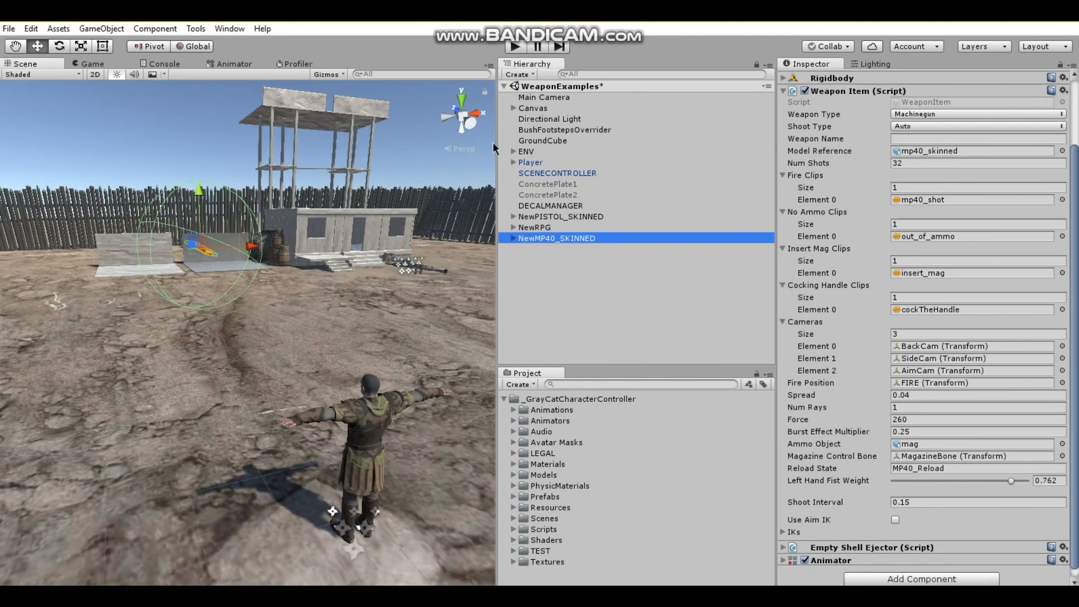
- Play the scene, run the character to the stone plate, equip the MP40, then aim, test-fire and reload it
click(514, 47)
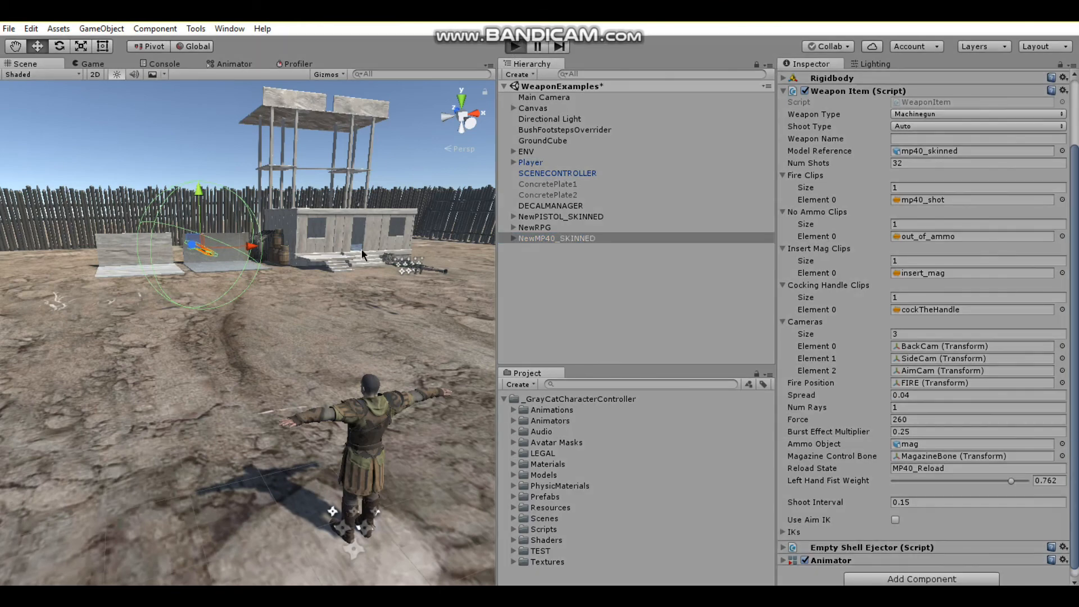
key(w)
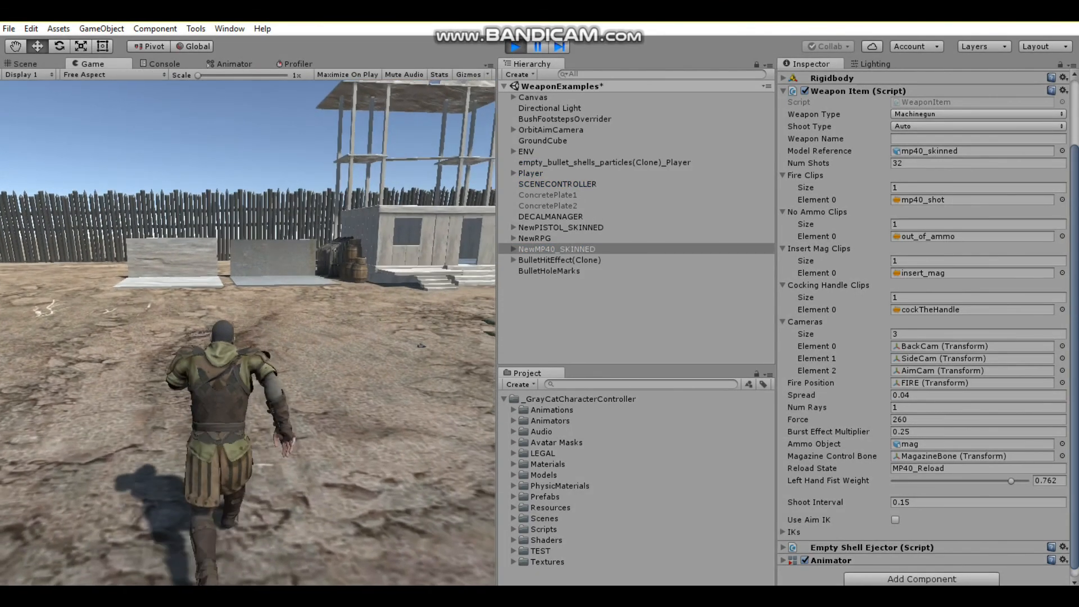
key(w)
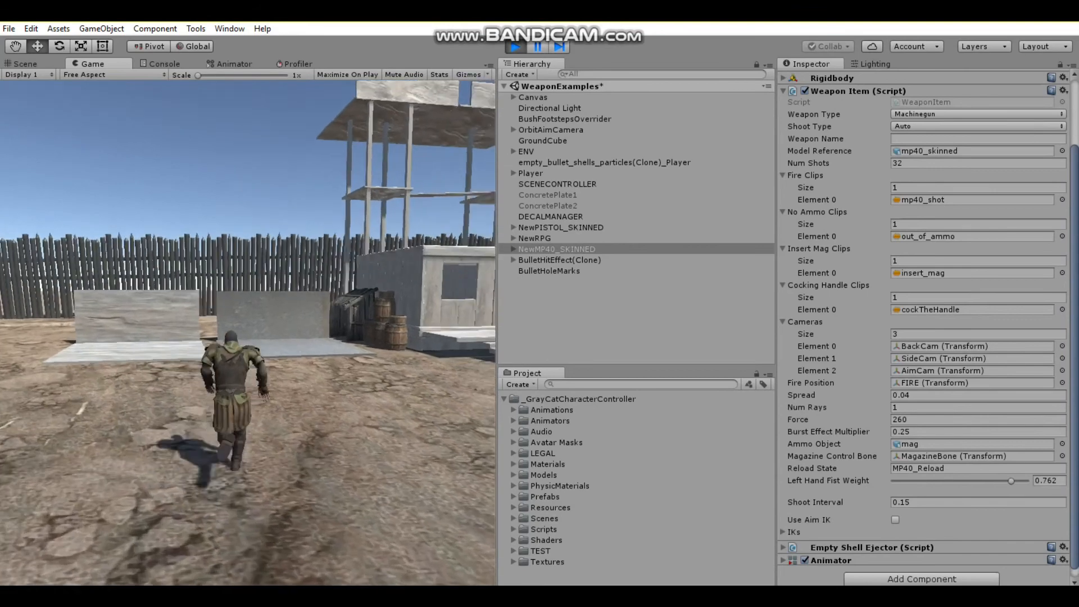
key(w)
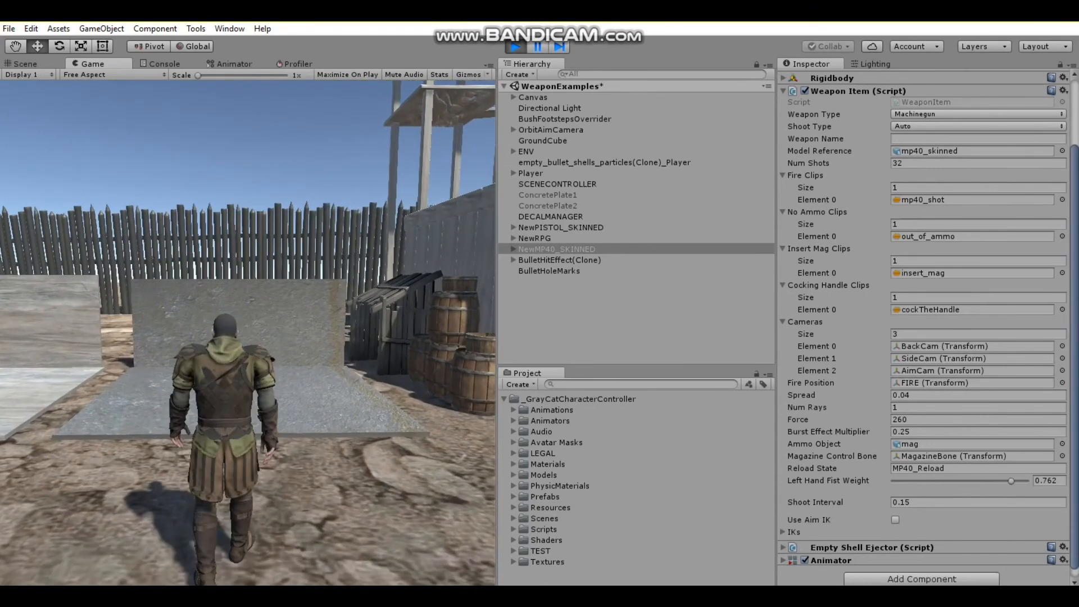
key(1)
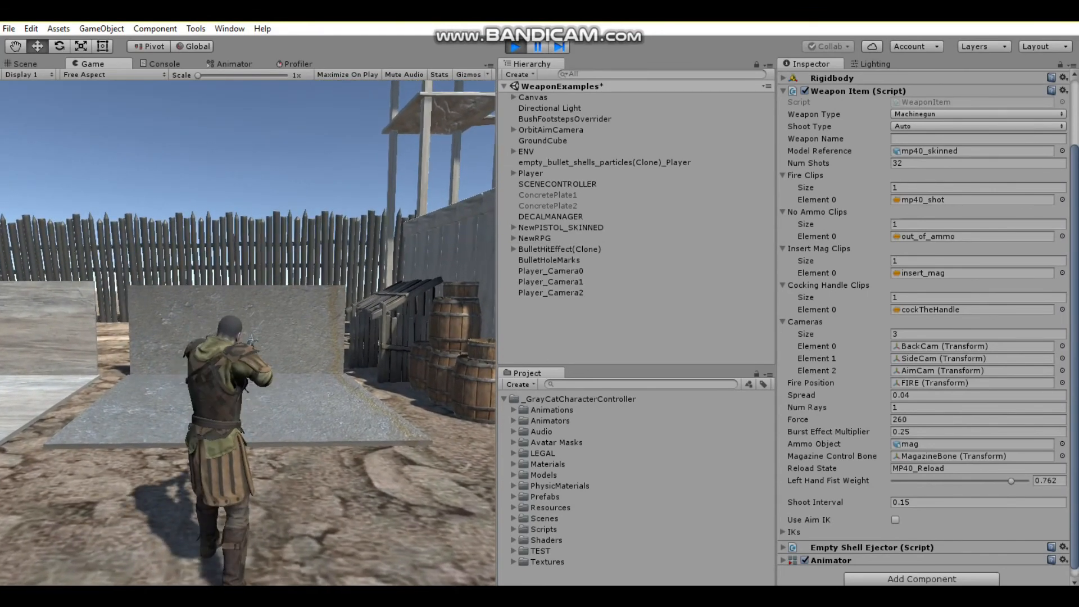
right_click(248, 332)
key(c)
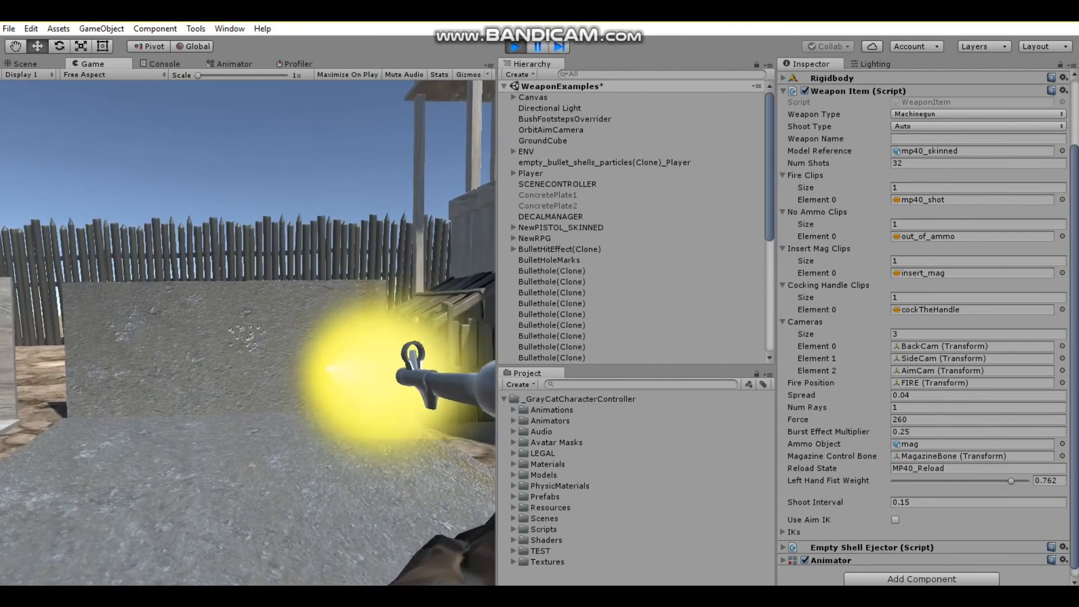
key(r)
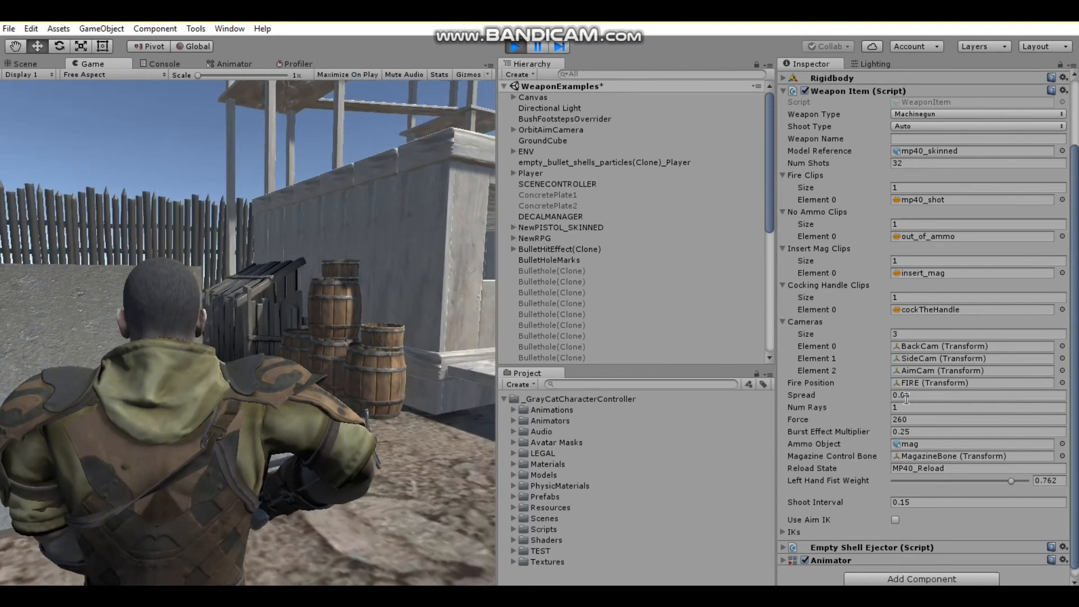
- Set the MP40's Spread to 0.08 during play mode, then aim and test-fire it at the plate and reload
click(295, 378)
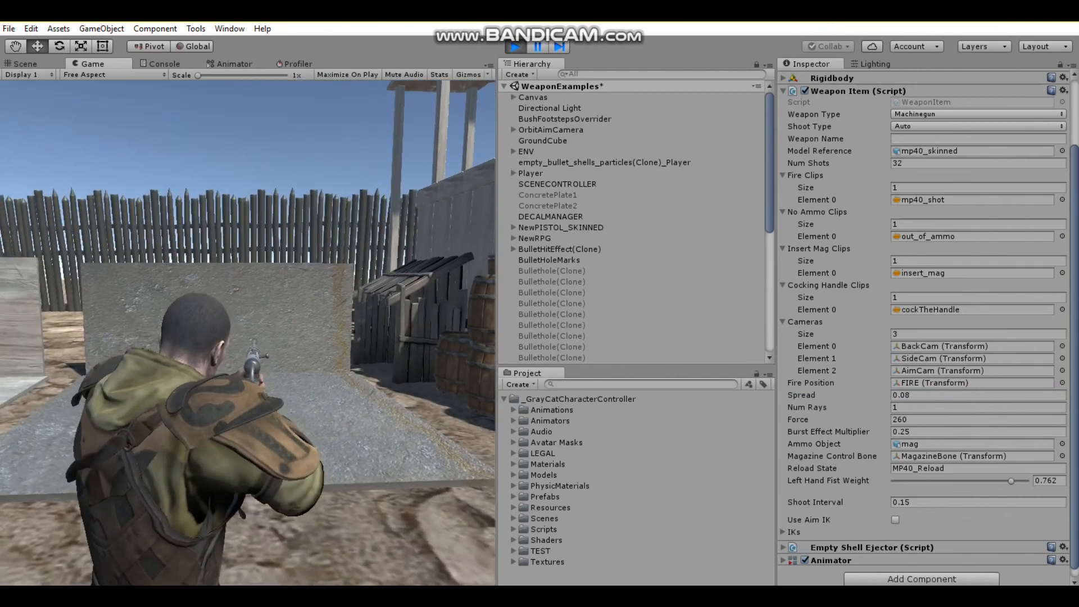
right_click(295, 377)
key(c)
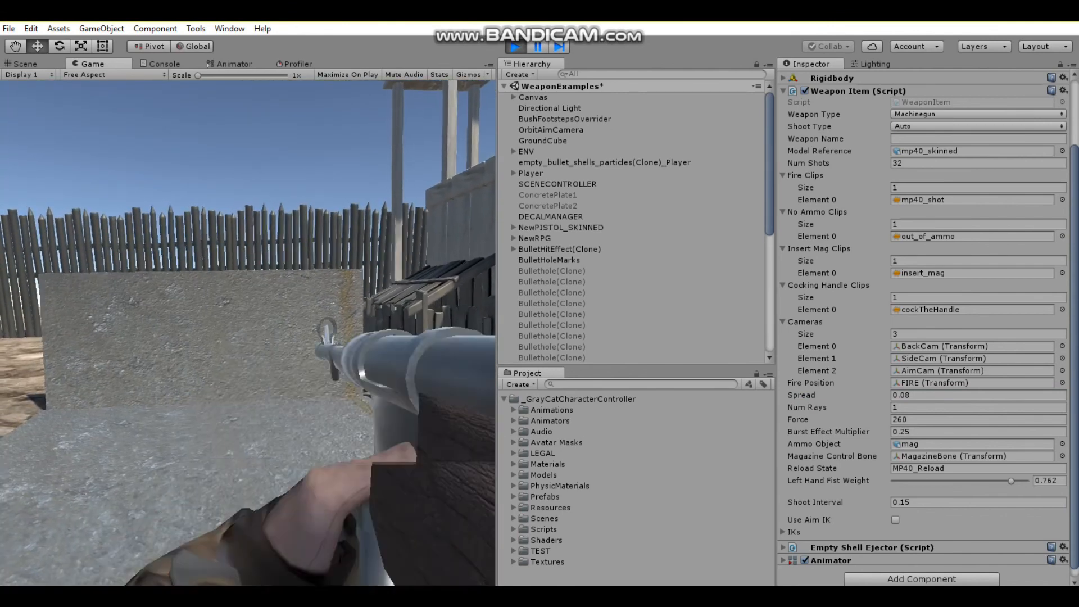
click(247, 333)
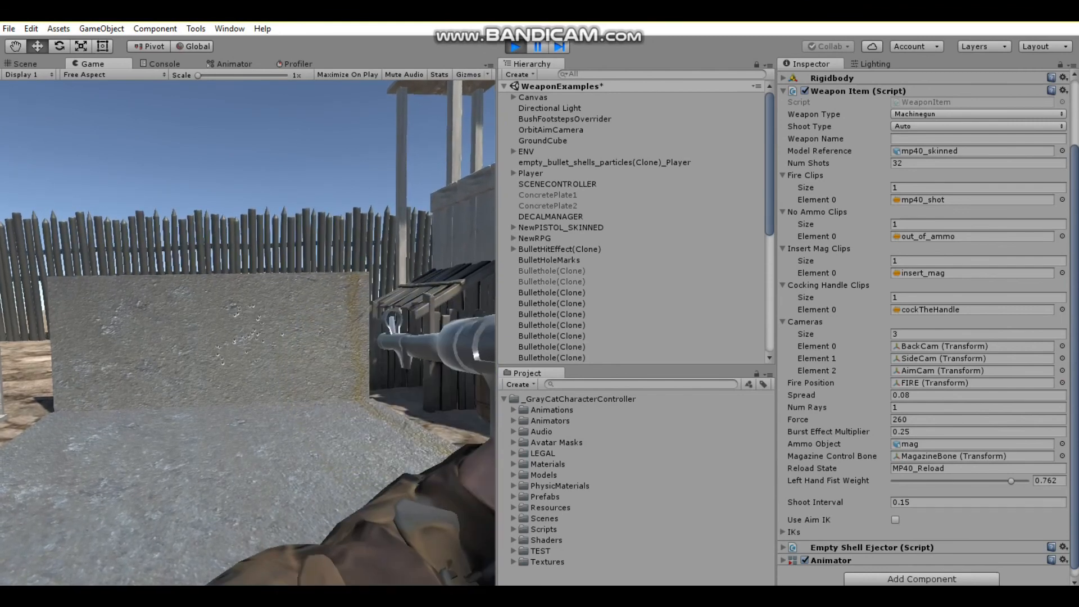
key(r)
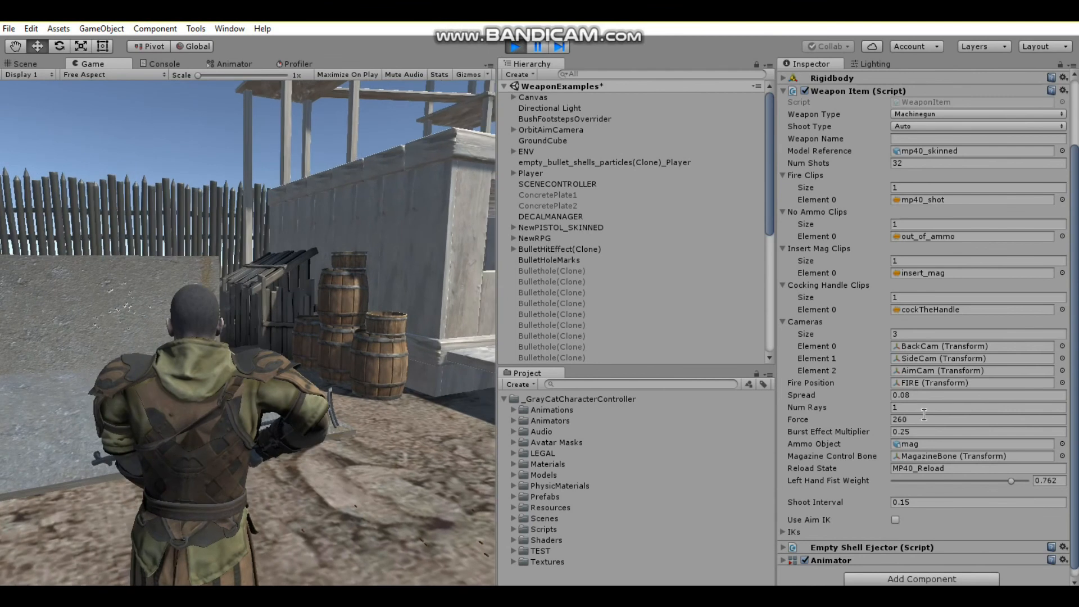
- Set the MP40's Spread to 0.01 during play mode, aim and test-fire it at the plate, and reload
click(919, 396)
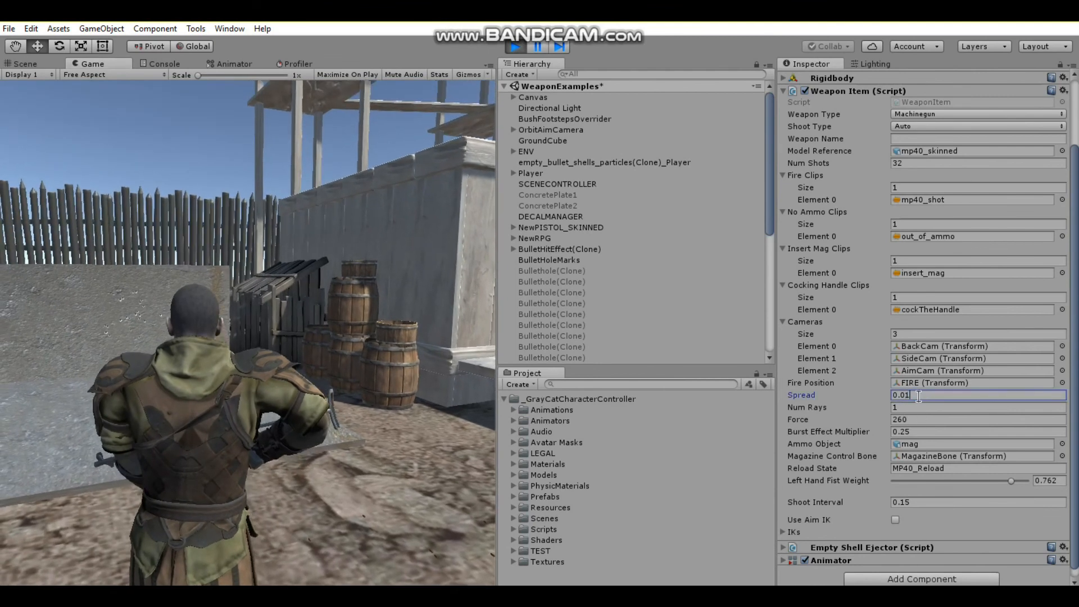
click(289, 308)
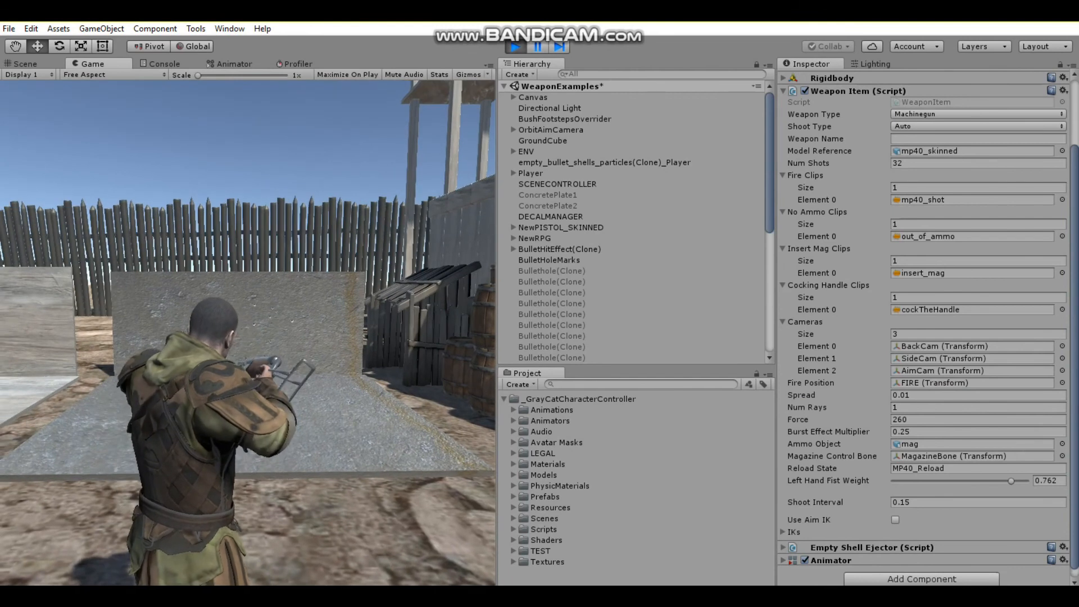
right_click(248, 333)
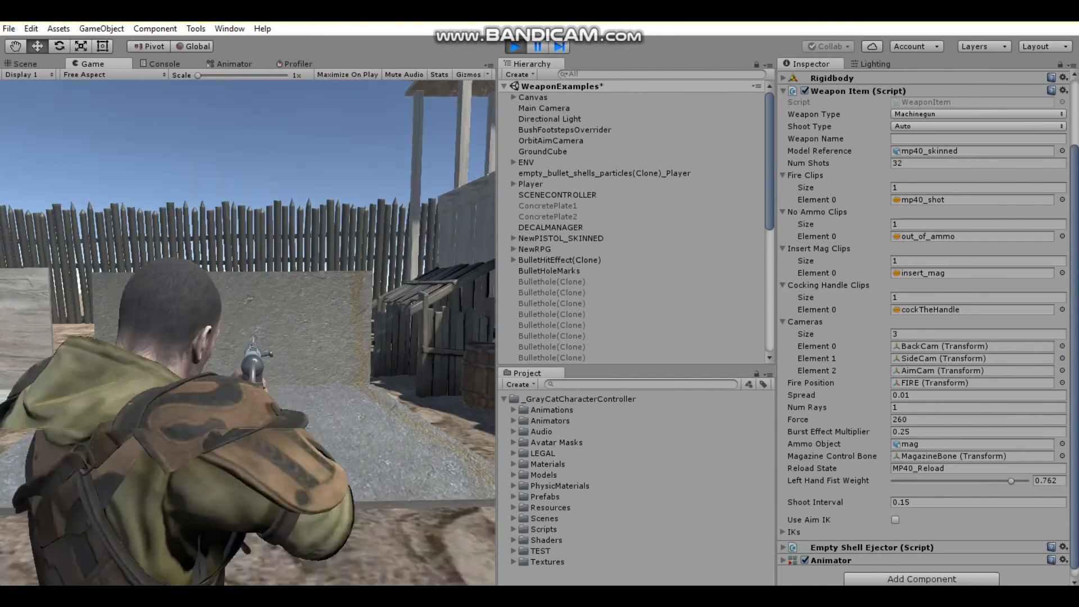
click(248, 333)
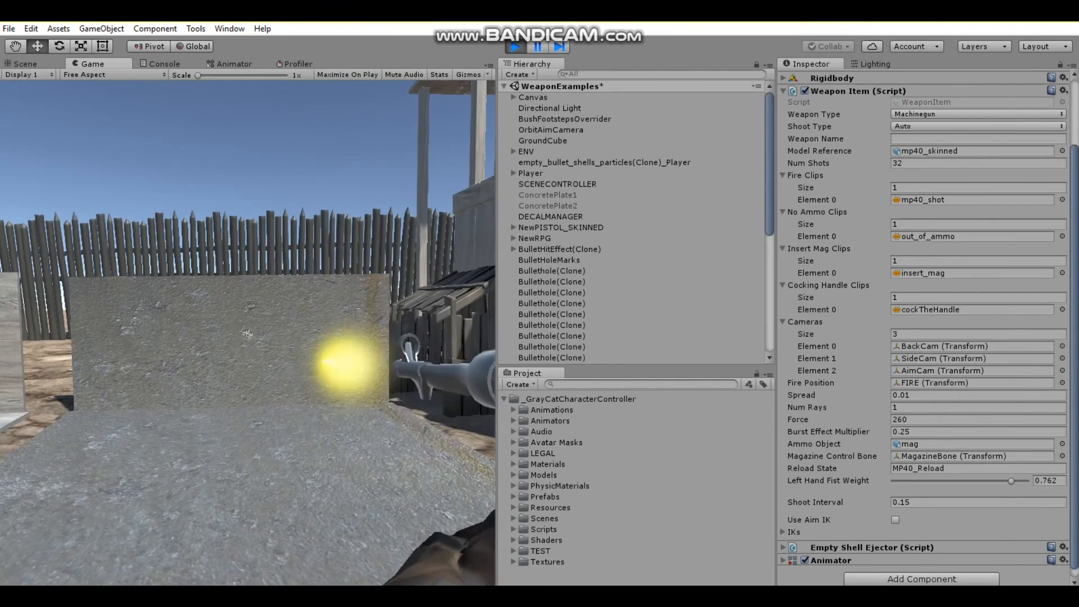
right_click(248, 333)
key(r)
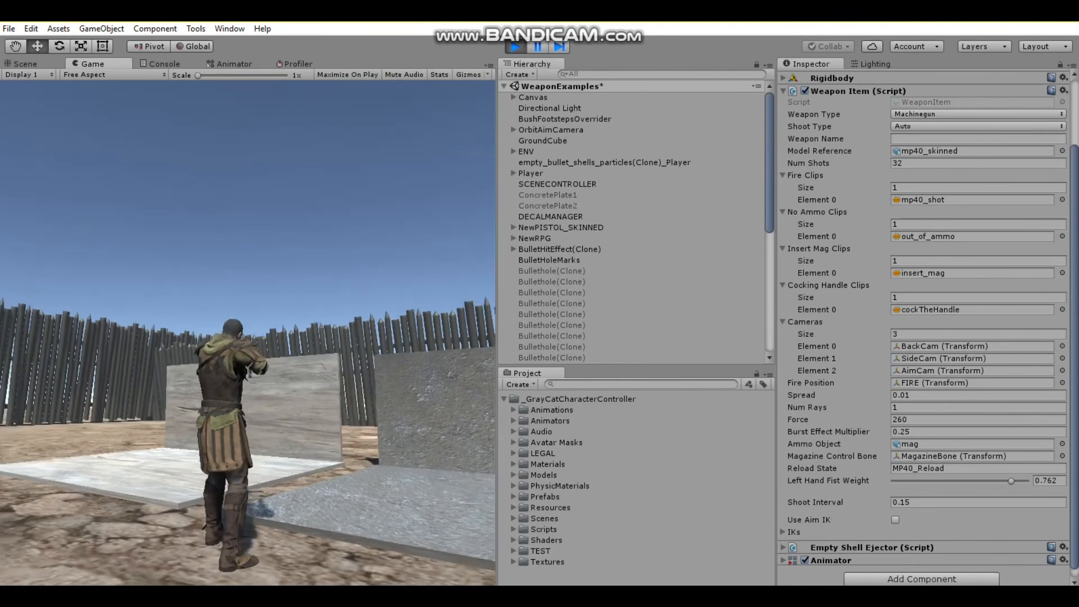
- Keep test-firing the MP40 while moving the character around, and end the play test
click(248, 333)
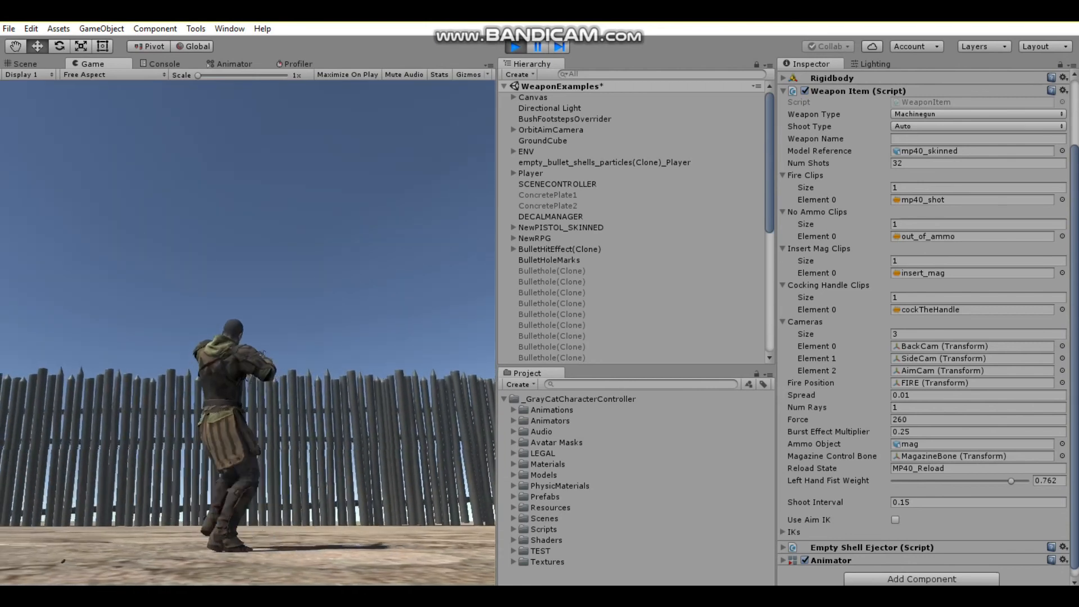
click(248, 333)
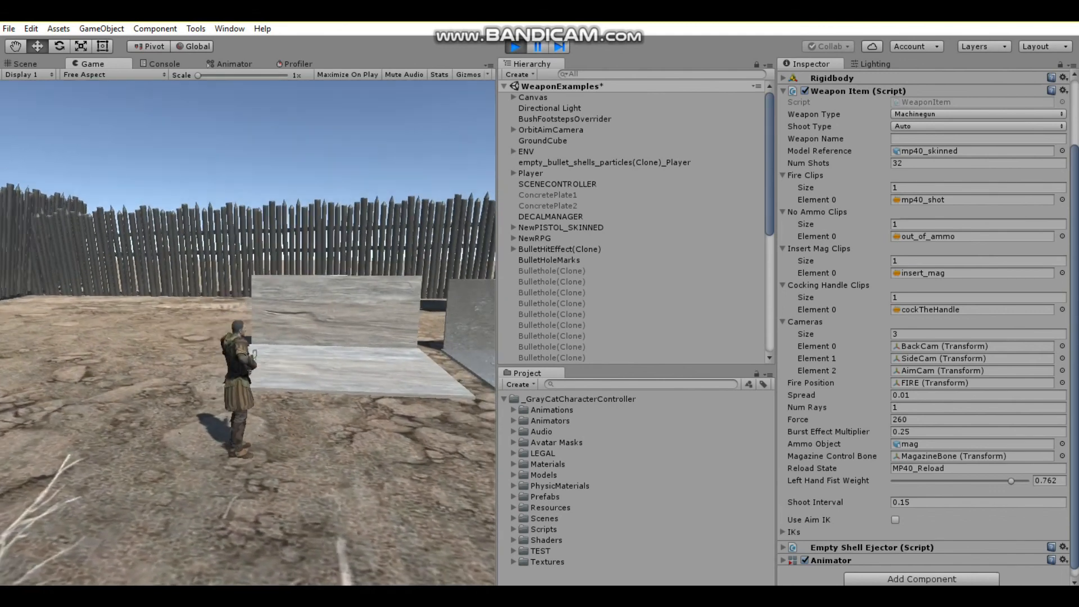
click(515, 46)
- Select ConcretePlate1 and ConcretePlate2 together and activate both objects in the scene
right_drag(322, 295, 423, 288)
key(w)
key(a)
click(551, 200)
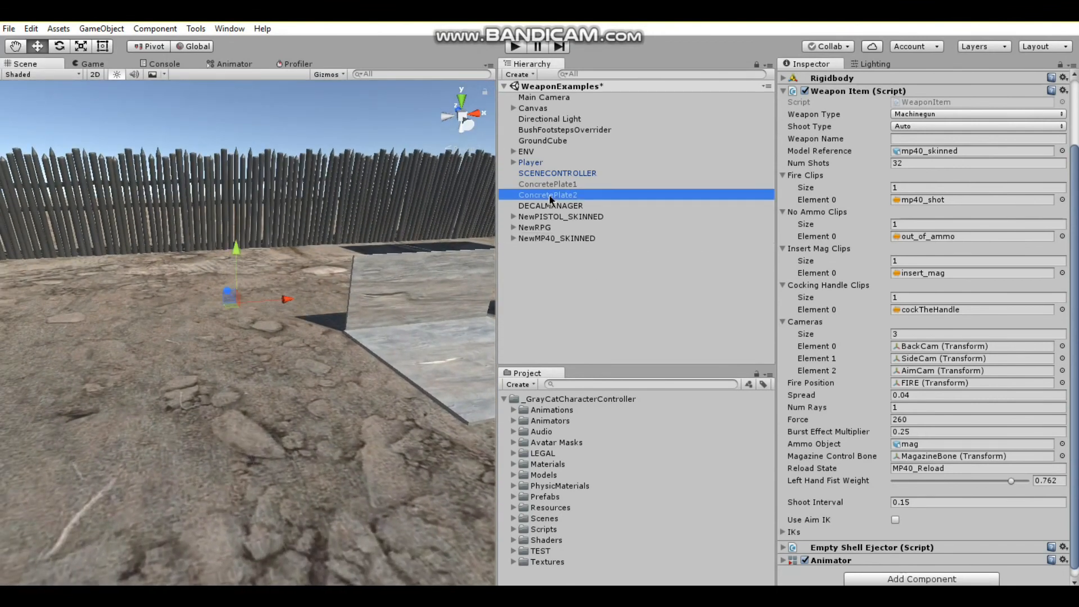
shift+click(563, 187)
click(810, 78)
- Assign the Stone physic material to the box colliders of ConcretePlate2 and ConcretePlate1
right_drag(241, 344, 302, 424)
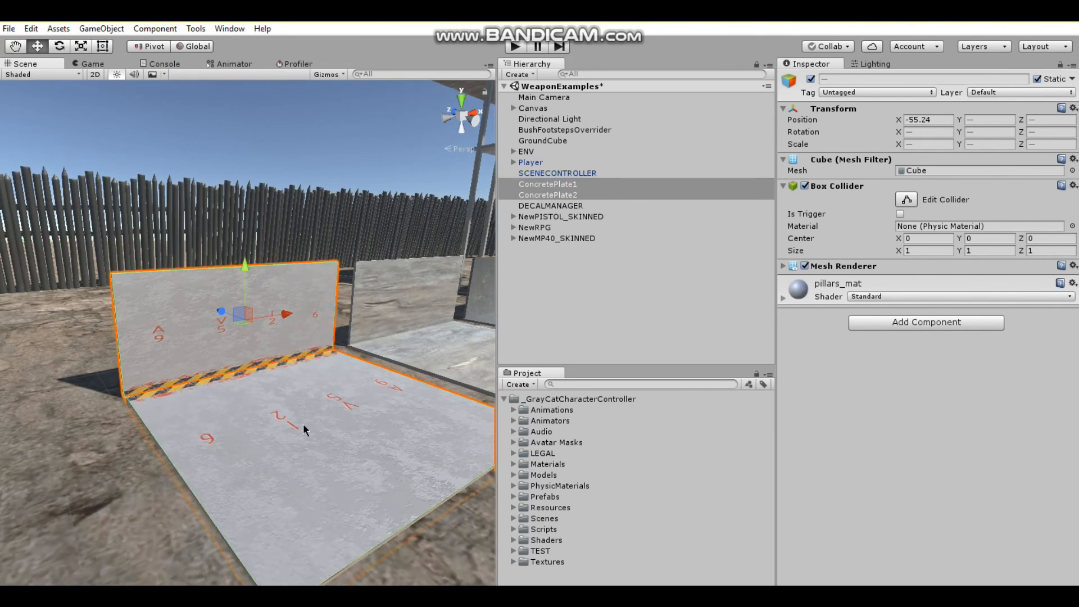
click(302, 424)
click(197, 278)
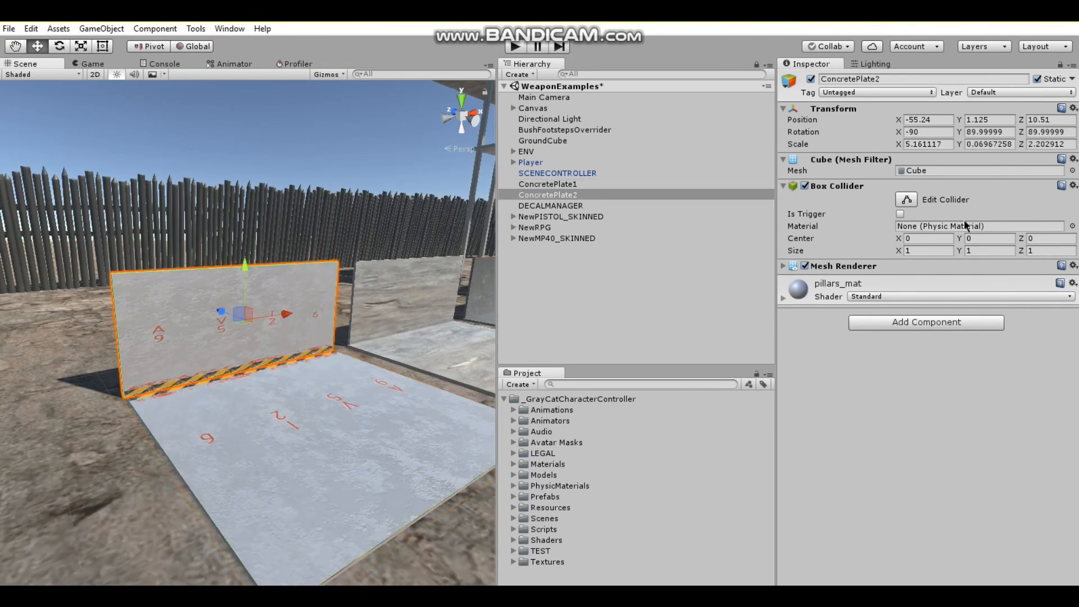
click(1072, 227)
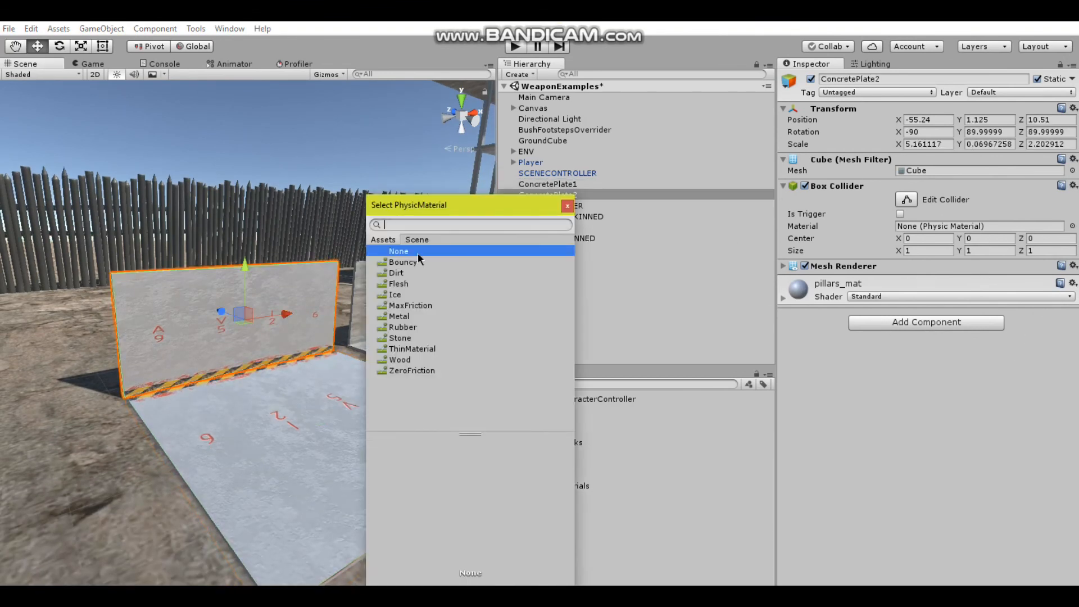
double_click(403, 338)
click(336, 433)
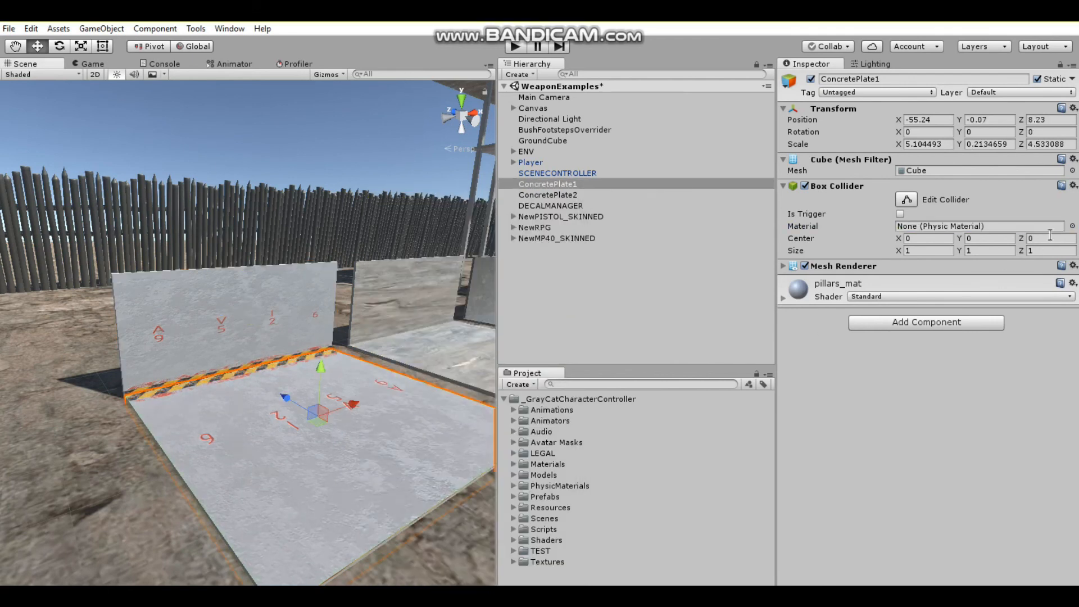
click(1072, 227)
double_click(418, 340)
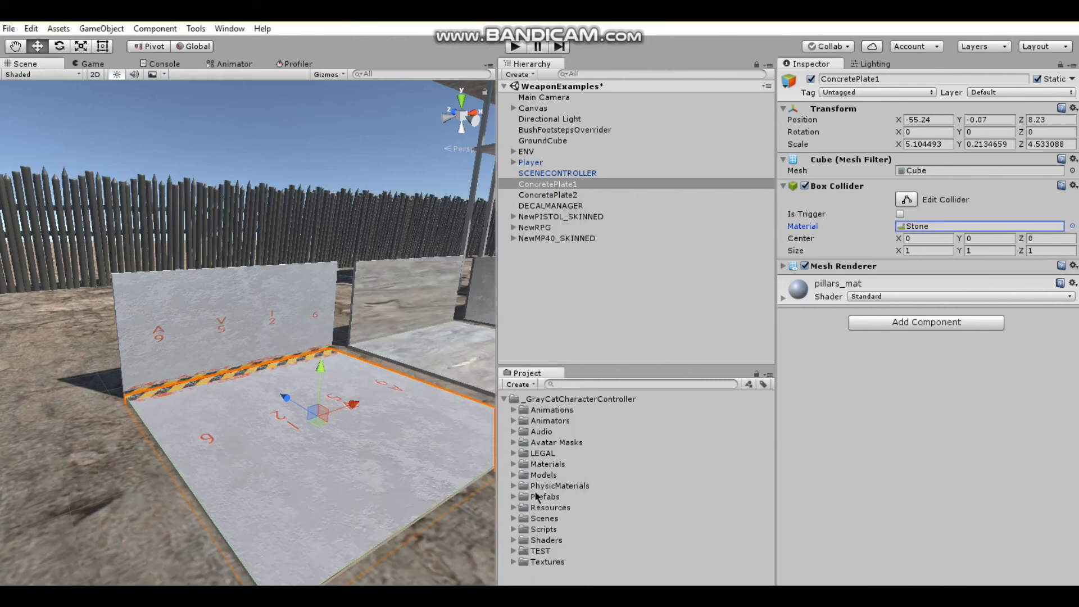
- Add the FootstepsAudio script from Scripts/Audio to ConcretePlate1 and set its Type to Stone
click(513, 530)
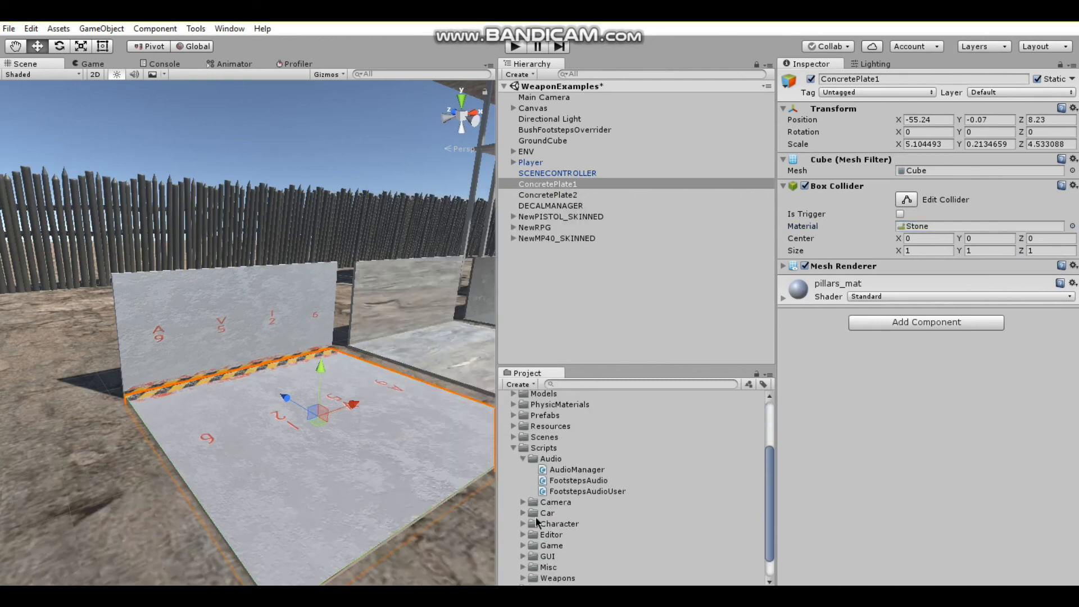
drag(576, 480, 920, 393)
click(944, 304)
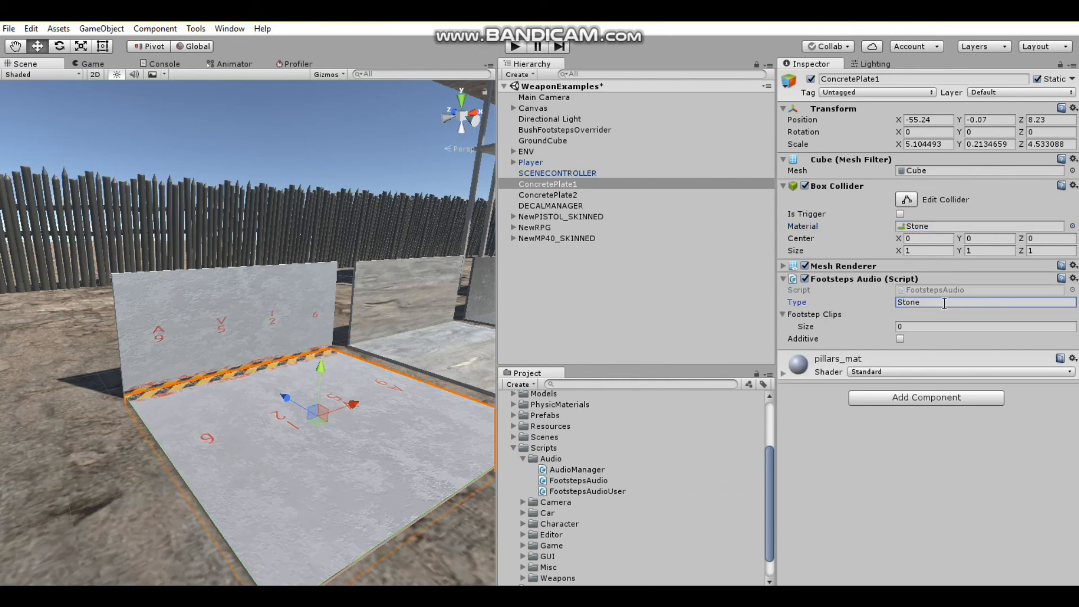
- Add the concrete_footsteps_1 and concrete_footsteps_2 audio clips to ConcretePlate1's Footstep Clips
scroll(535, 485, up, 3)
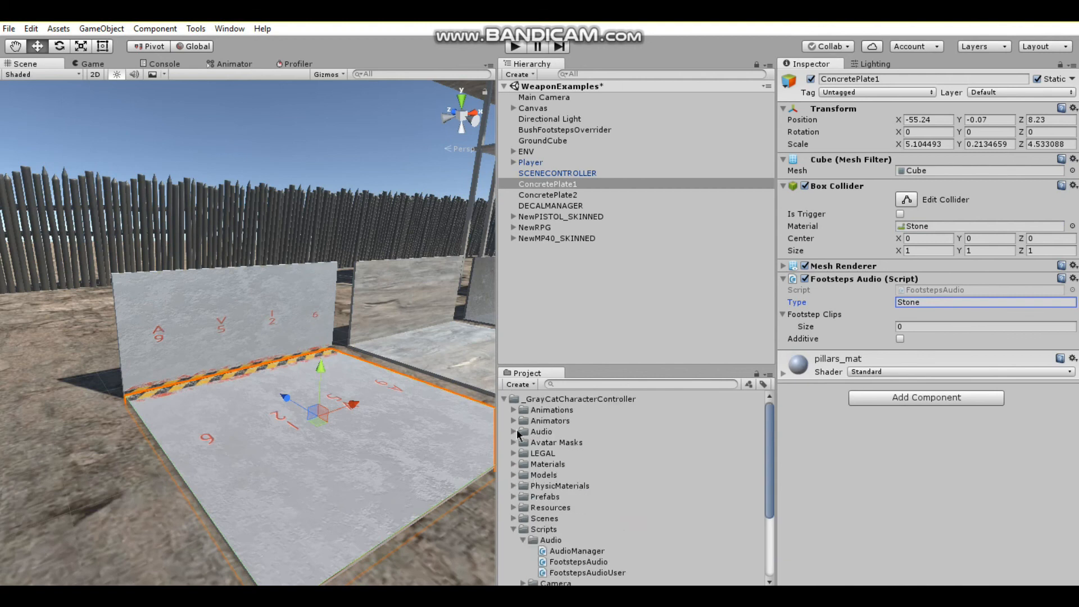
click(514, 431)
scroll(522, 453, down, 5)
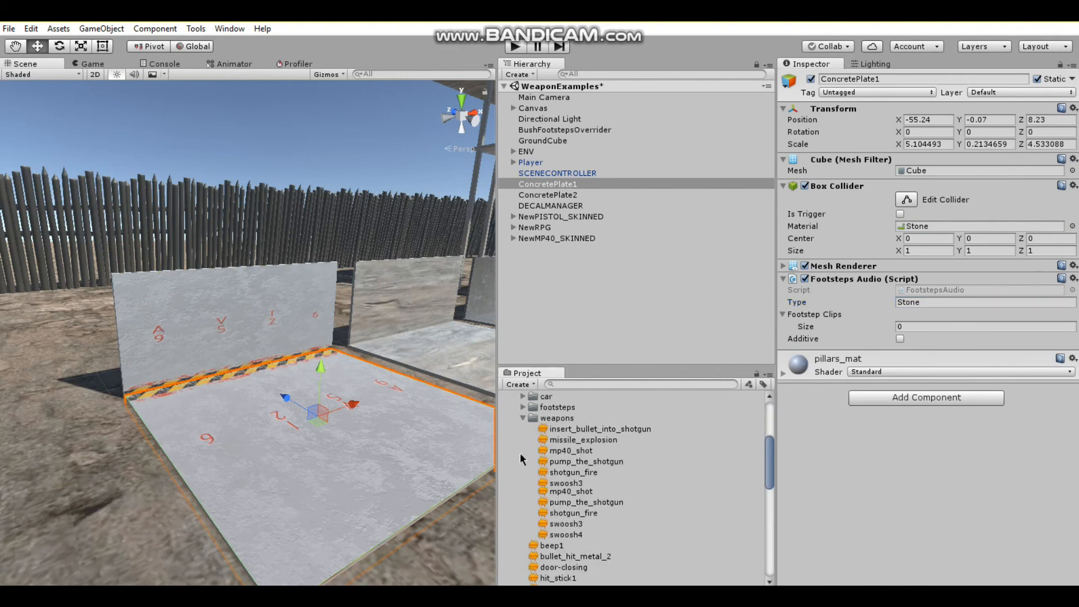
click(523, 408)
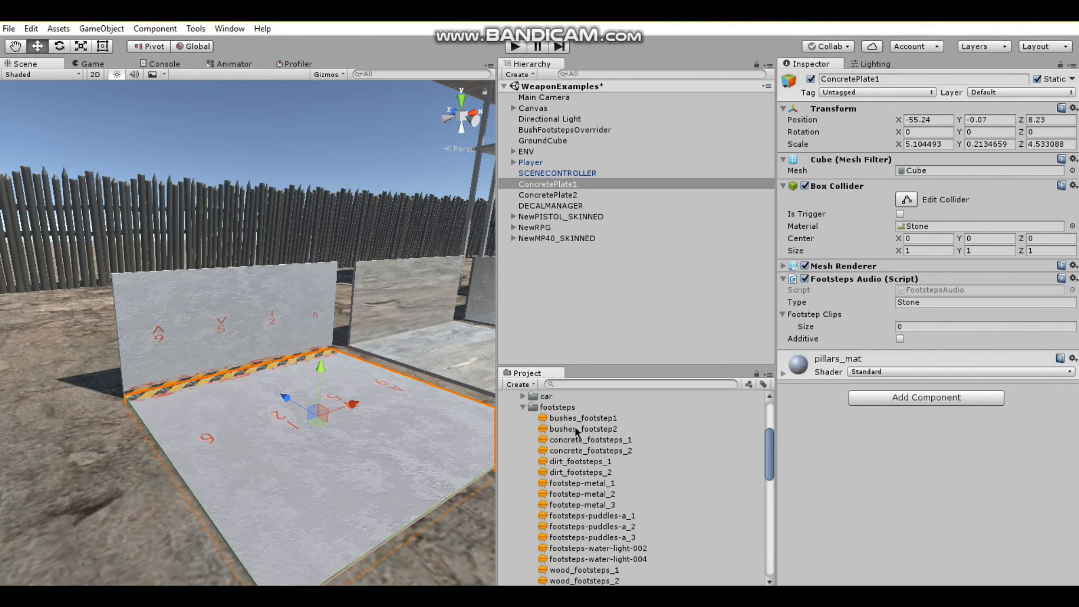
drag(580, 444, 812, 316)
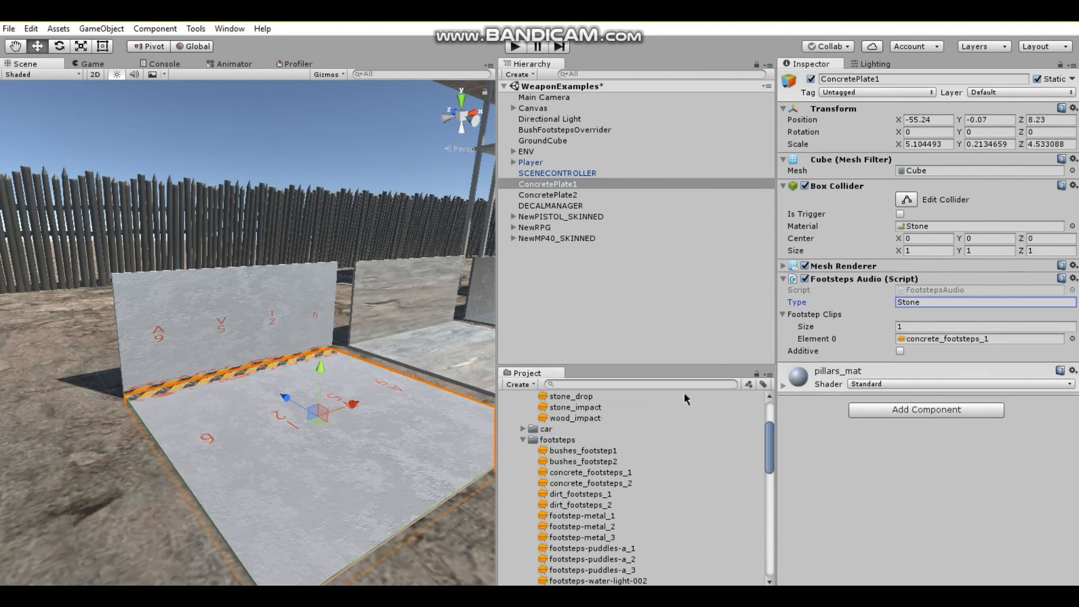
drag(567, 484, 816, 331)
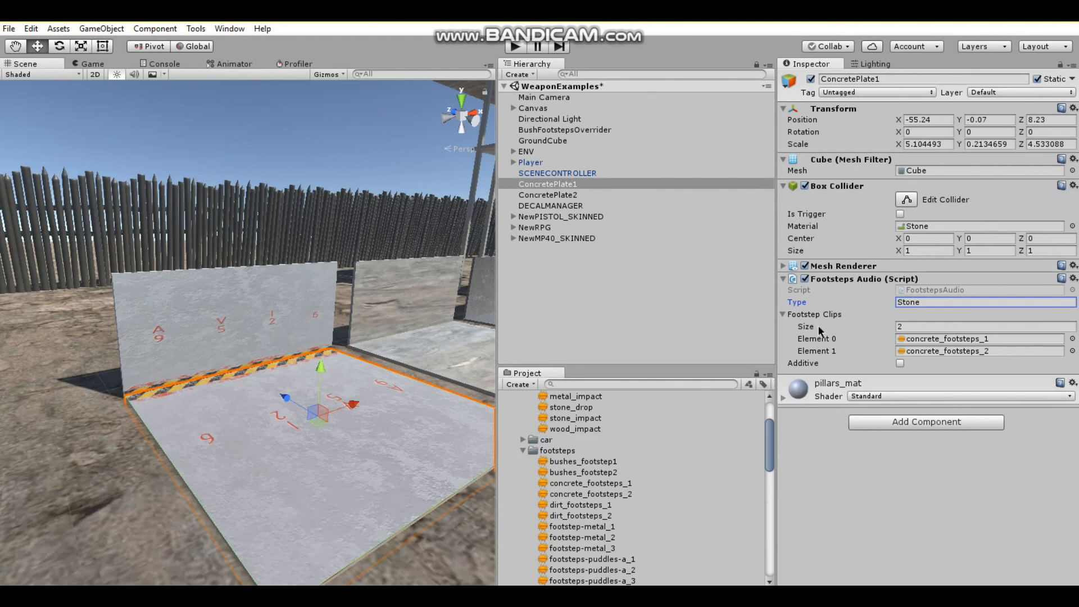
- Increase DECALMANAGER's Material Impact Info size to 5 and name the new entry's material Stone
click(579, 209)
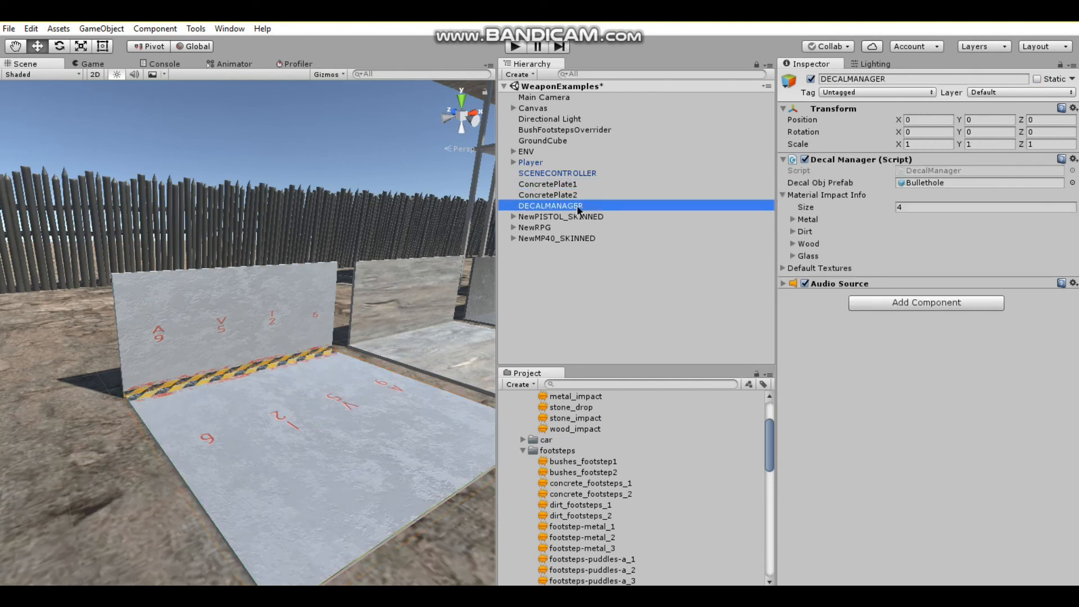
click(920, 207)
key(Return)
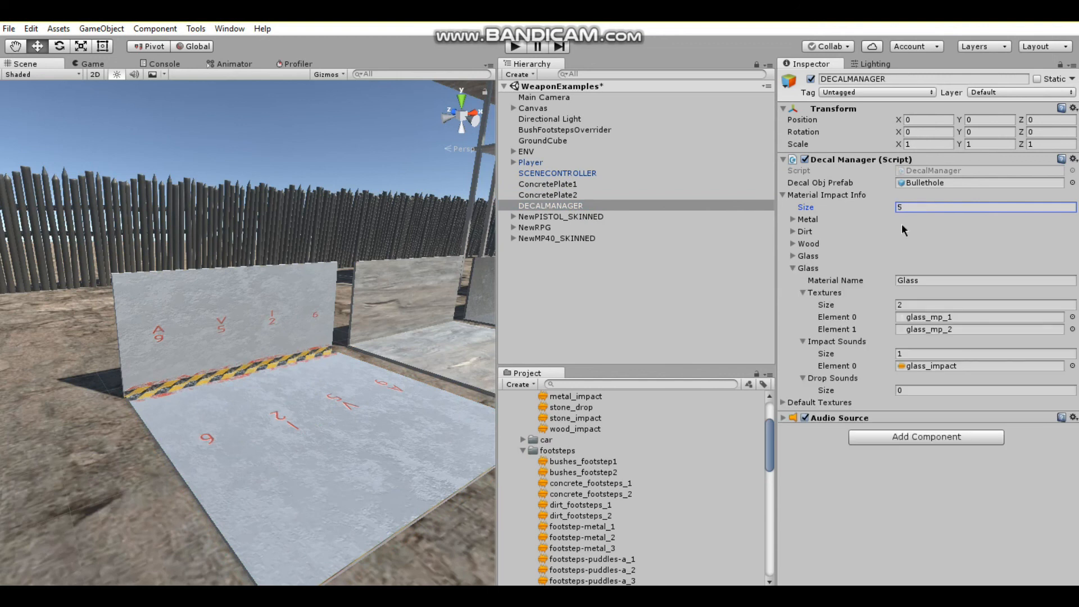
text(Stone)
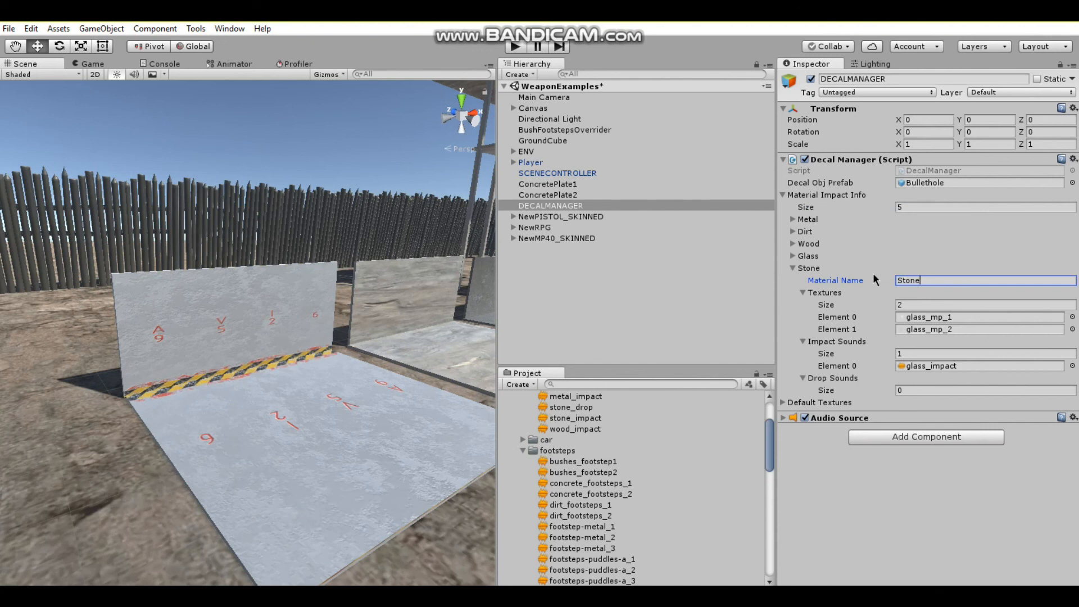
scroll(649, 456, down, 15)
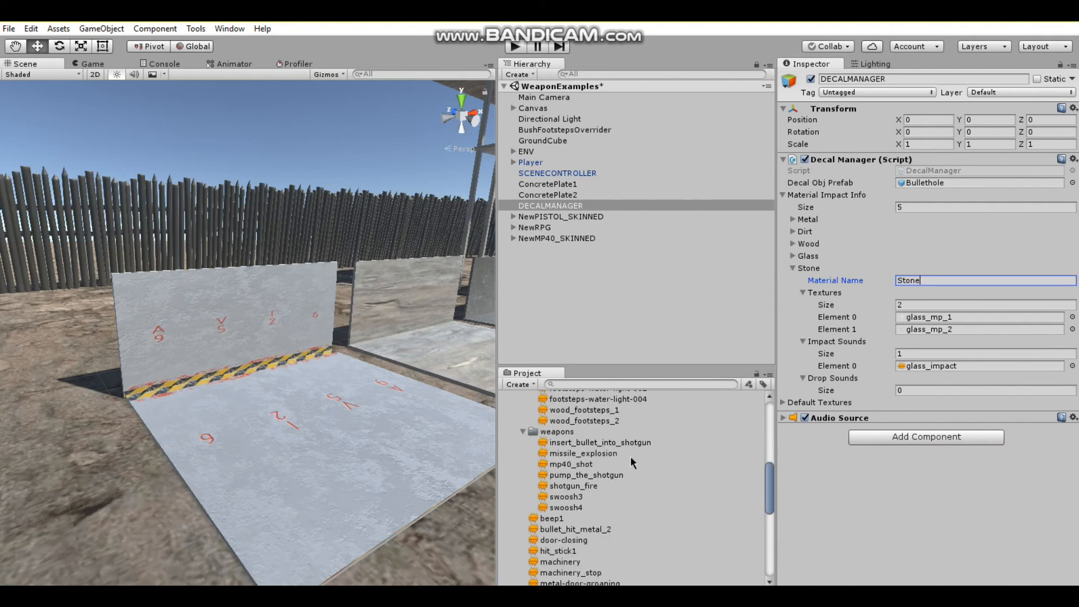
- Fill the Stone entry's Textures with the concret_1, concret_2 and concret_3 bullet hole decals, replacing the glass textures
click(513, 582)
scroll(527, 506, down, 6)
scroll(527, 502, up, 3)
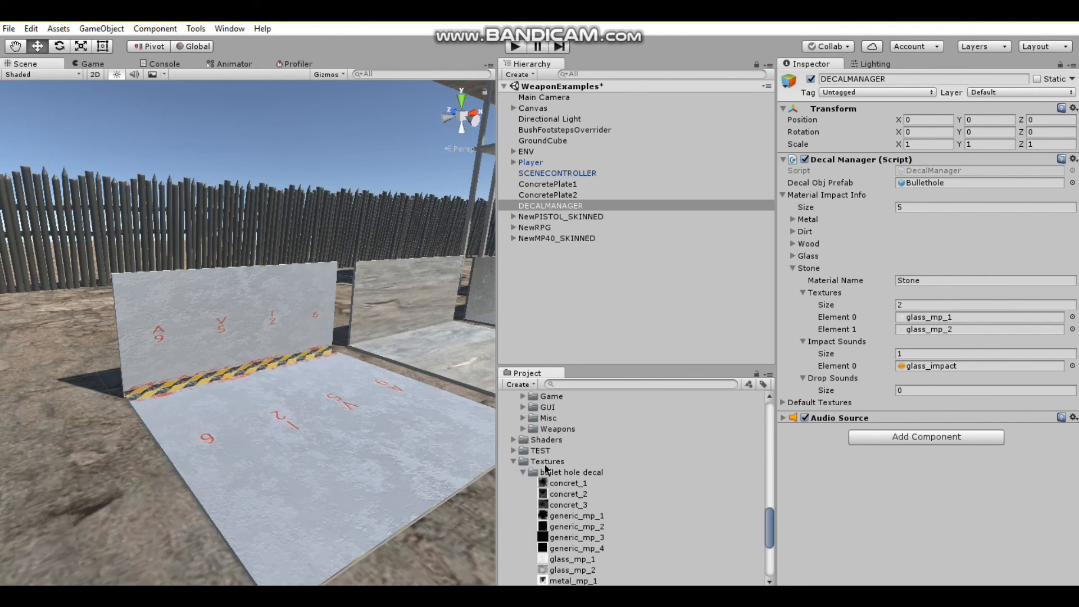
drag(579, 484, 923, 334)
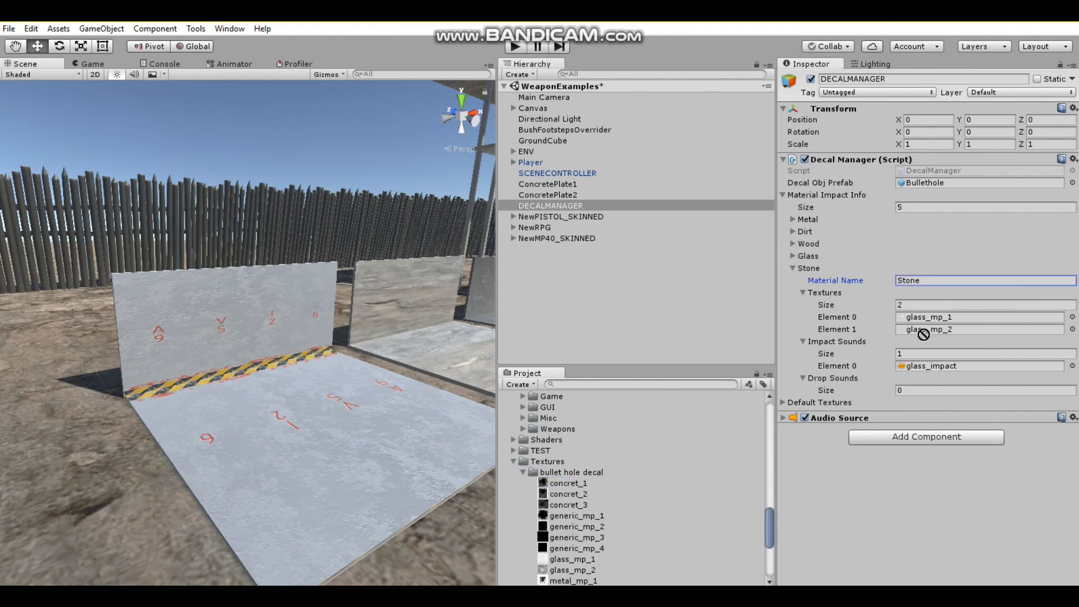
drag(576, 498, 940, 332)
drag(565, 507, 842, 296)
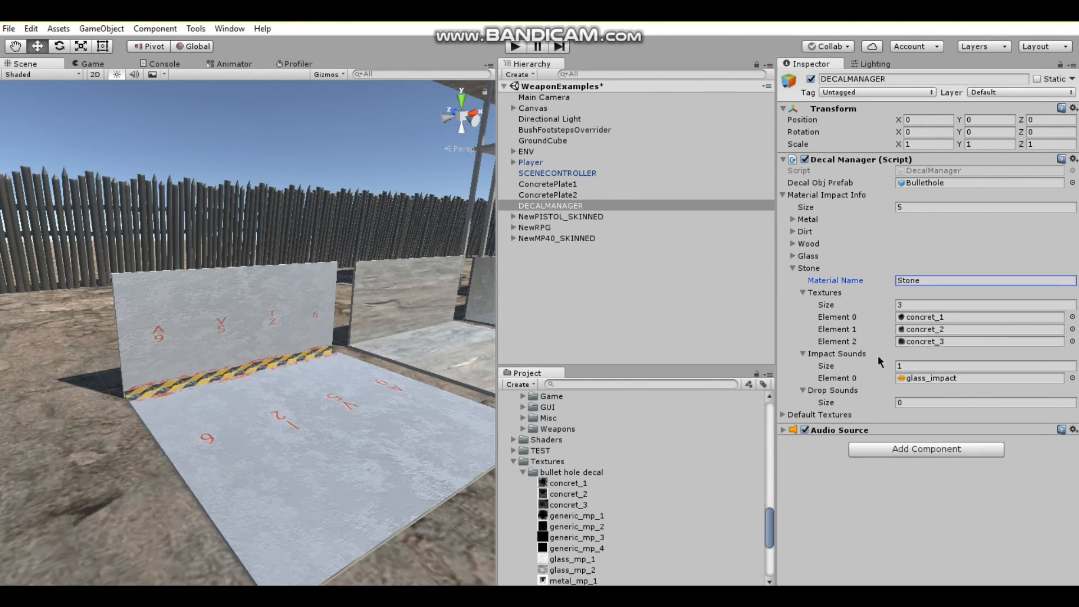
- Set the Stone entry's impact sound to stone_impact and add stone_drop to its Drop Sounds
scroll(597, 452, up, 10)
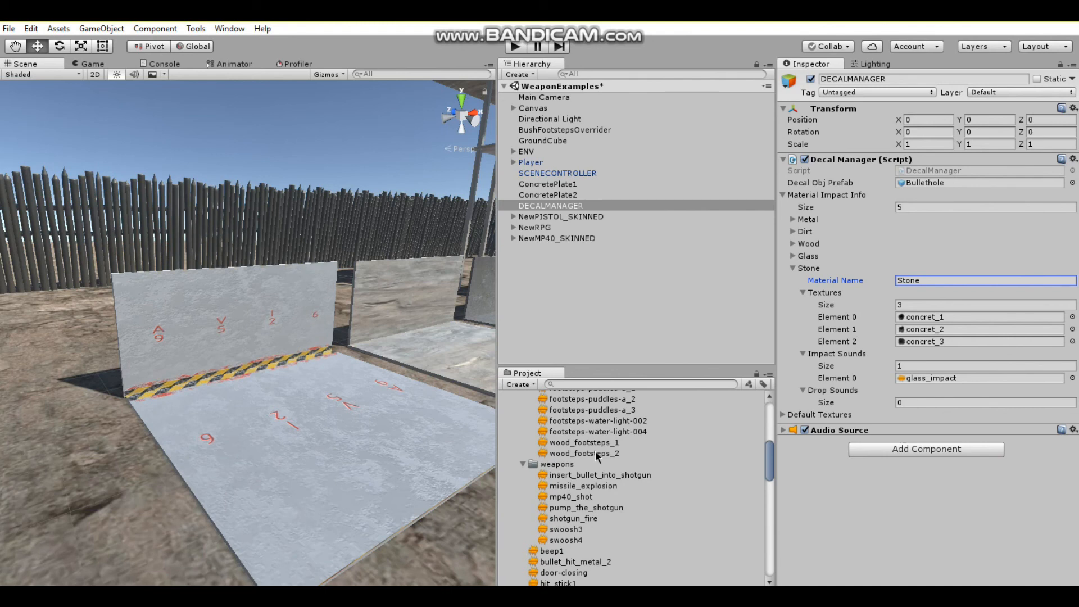
scroll(595, 455, up, 4)
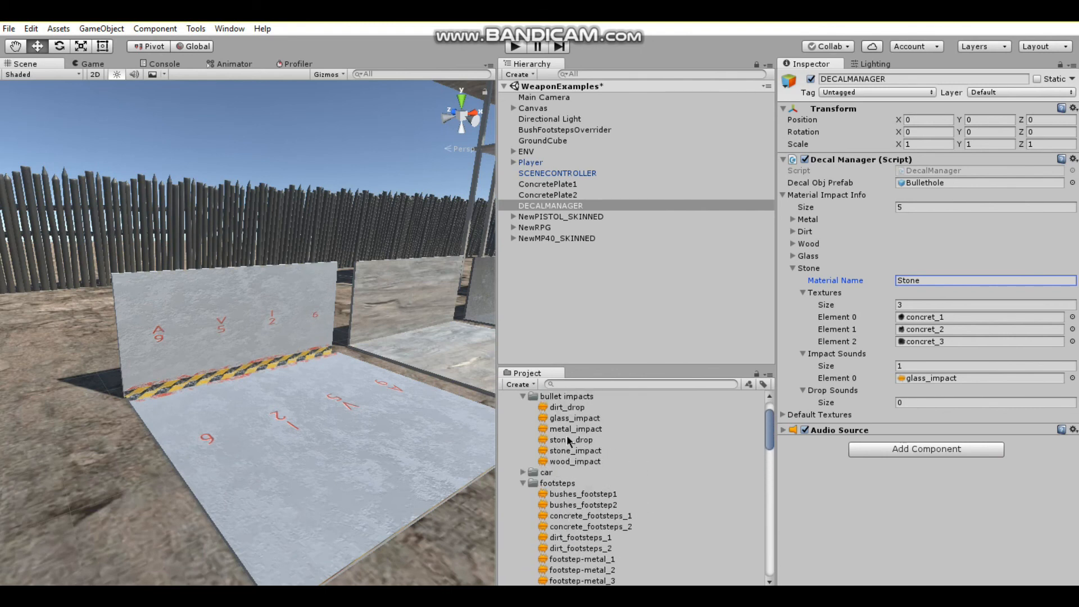
drag(566, 448, 933, 376)
drag(575, 446, 843, 394)
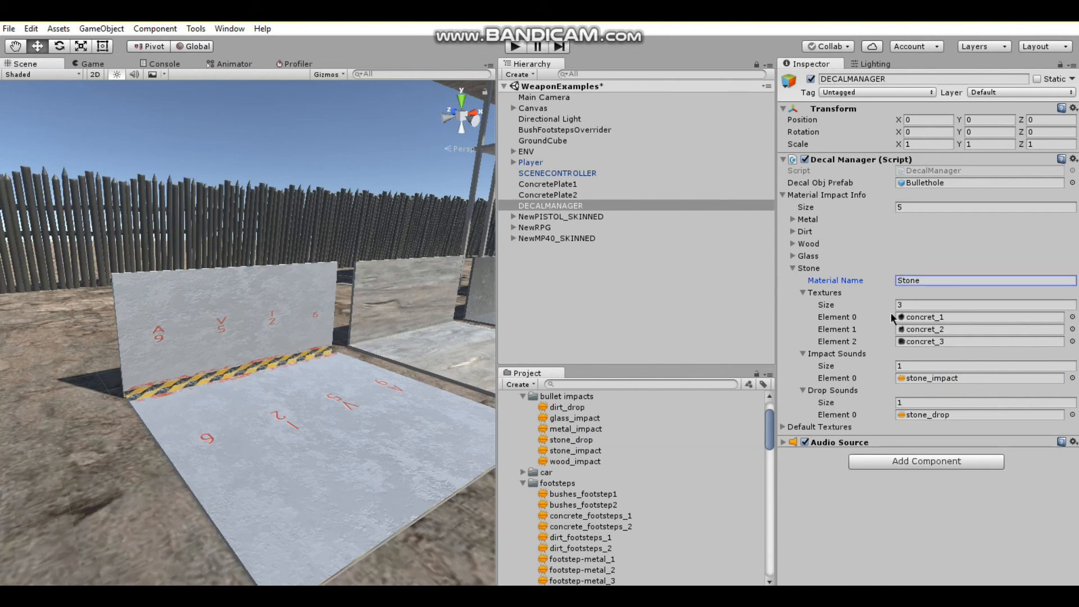
click(793, 270)
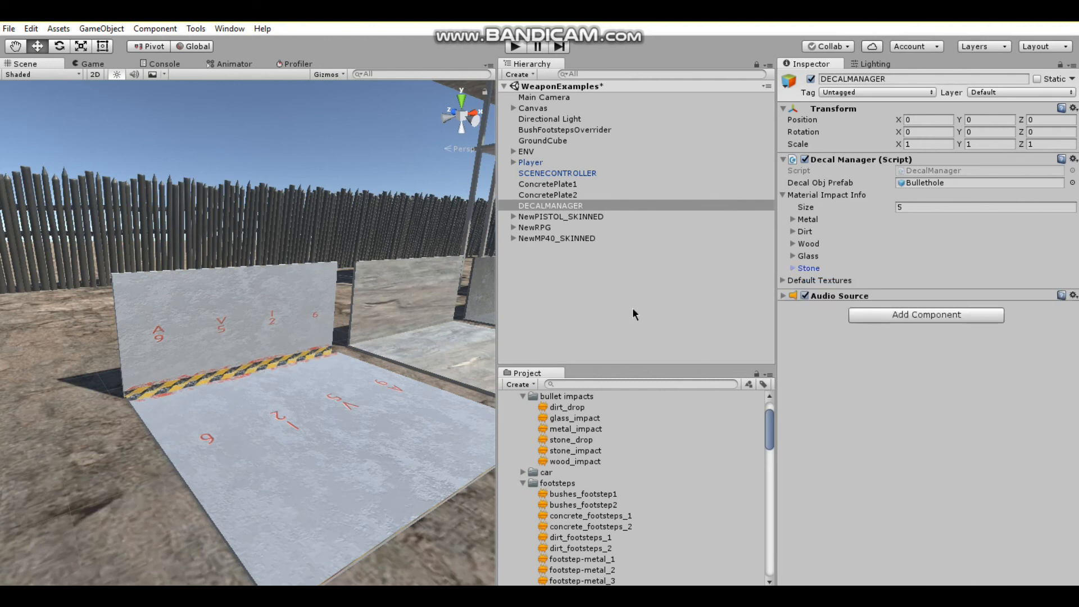
click(611, 319)
- Run the scene, equip the MP40, test-fire it at the numbered concrete wall and reload
click(515, 46)
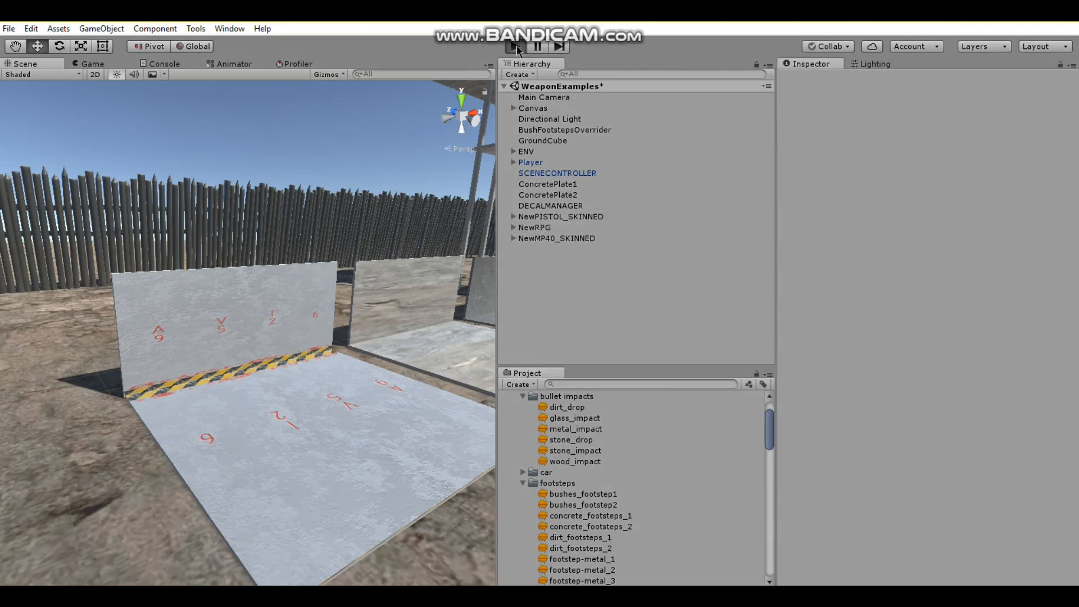
key(w)
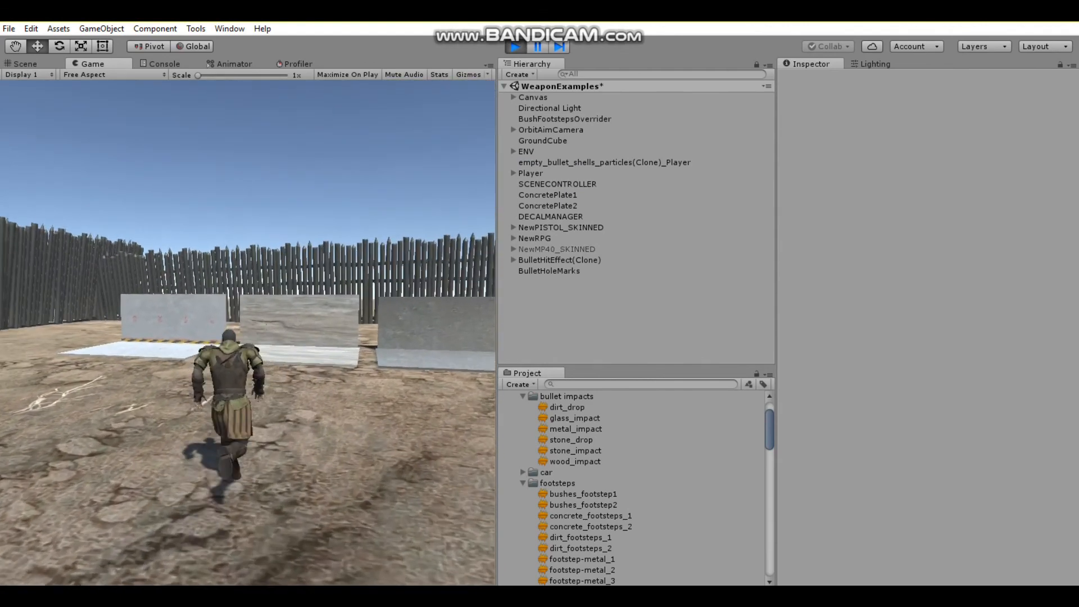
key(1)
right_click(247, 333)
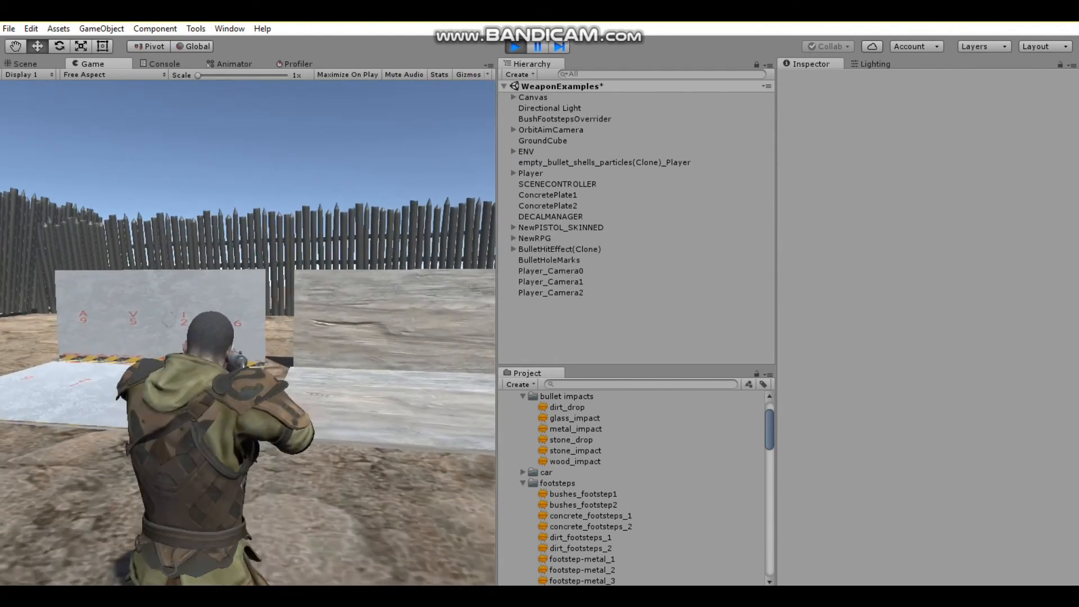
click(247, 333)
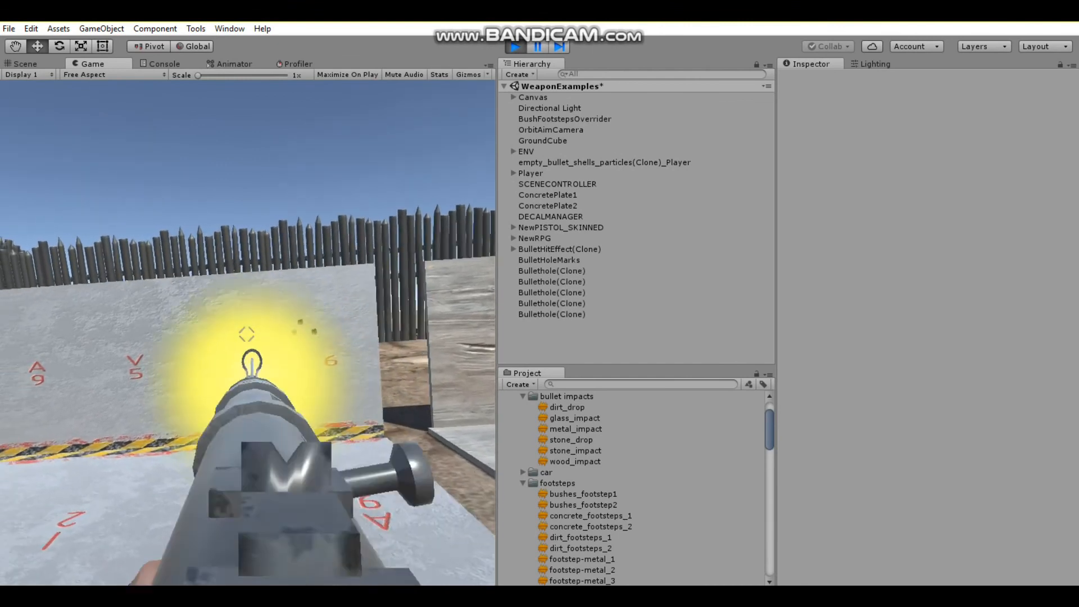
right_click(247, 334)
right_click(248, 334)
key(r)
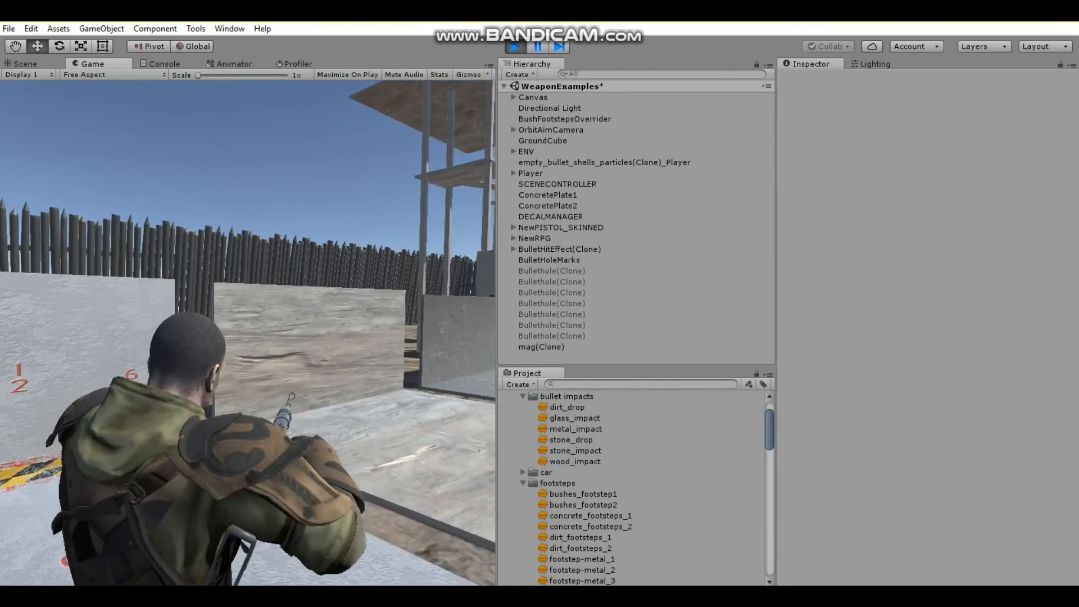
- Fire the MP40 at the wooden wall and again at the concrete wall to compare their bullet impacts
right_click(248, 333)
click(247, 334)
click(247, 334)
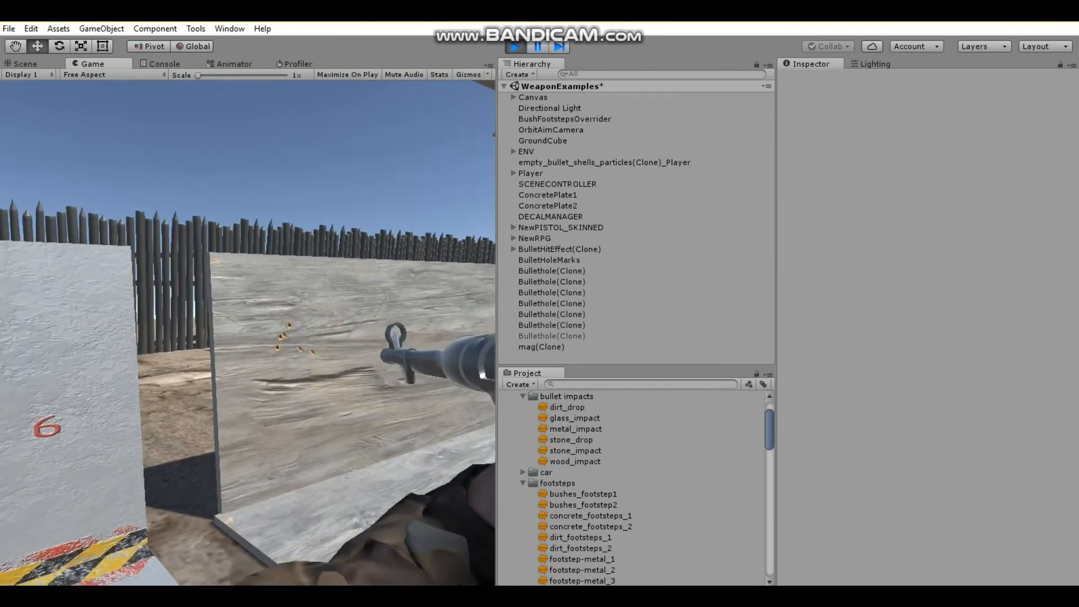
click(248, 333)
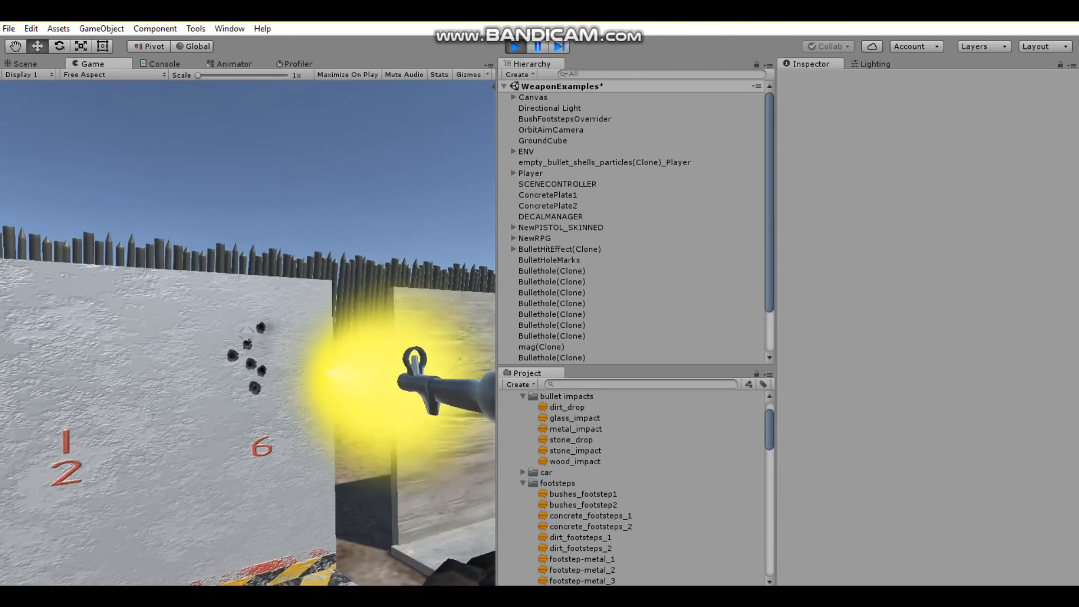
right_click(247, 333)
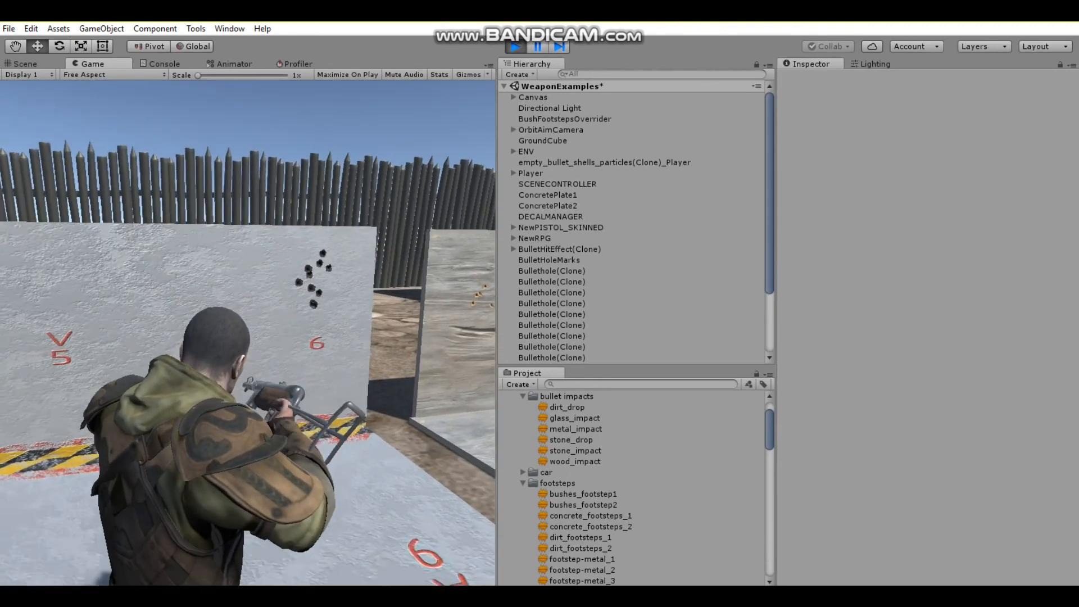
- Test-fire the MP40 towards the wooden fence beside the concrete plates
right_click(247, 333)
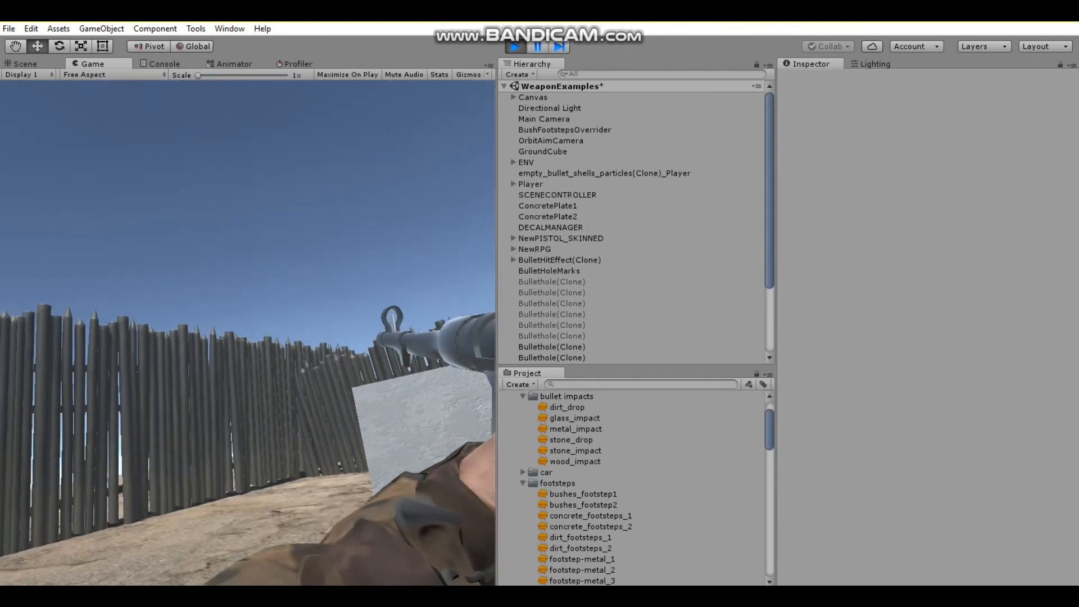
right_click(247, 333)
click(248, 333)
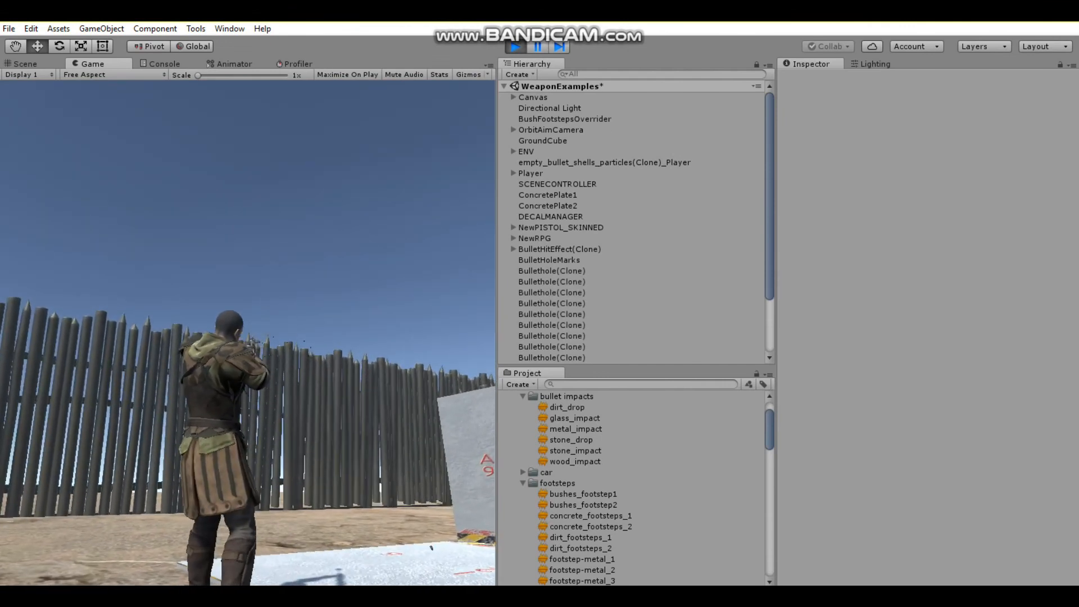
click(253, 335)
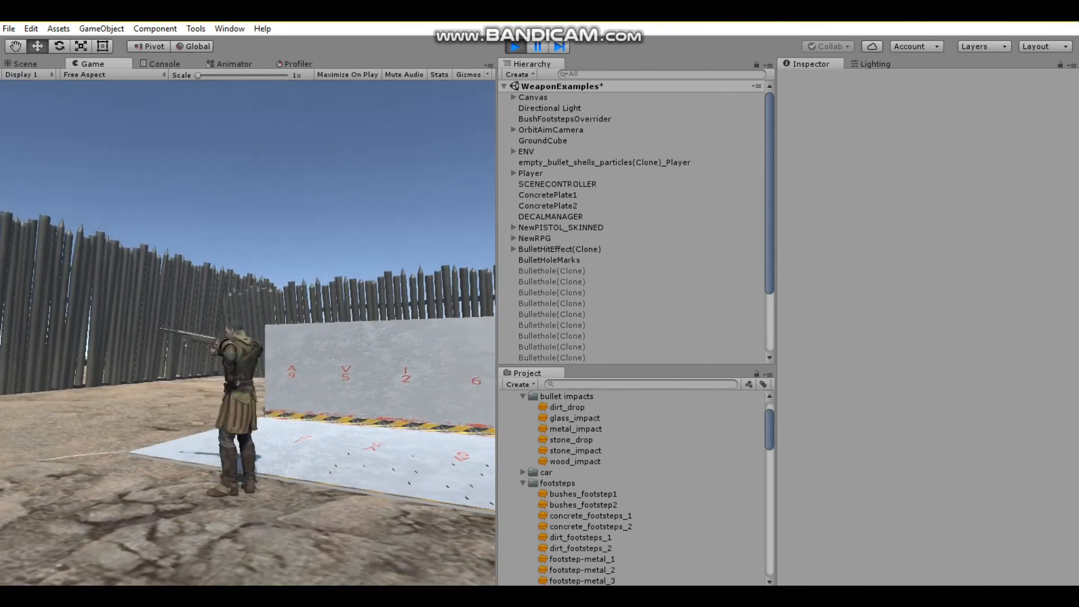
- Move the character off the concrete plate across the yard and stop the play test
key(s)
key(d)
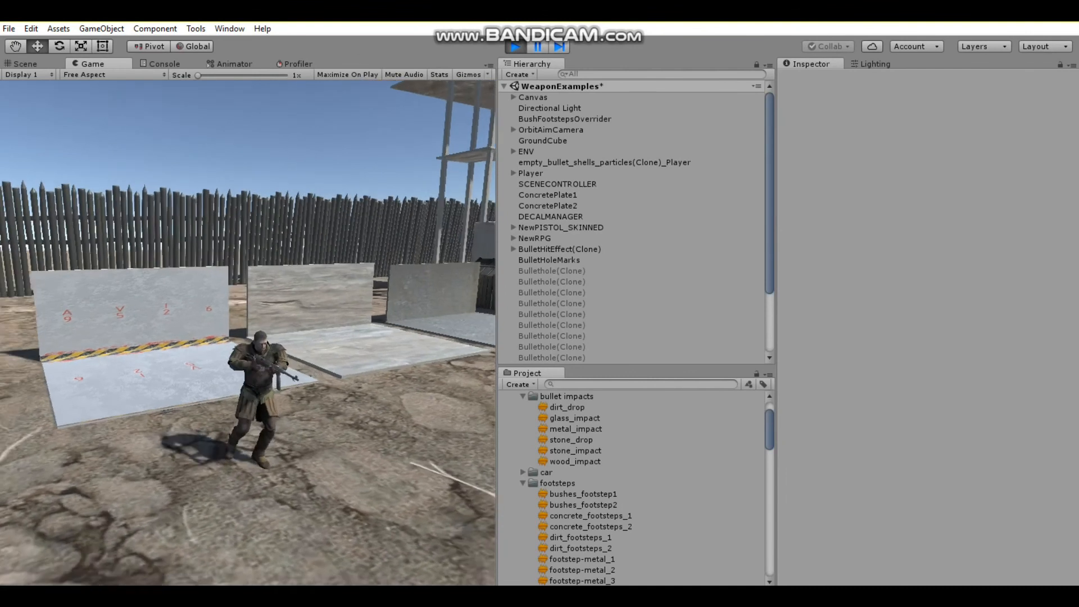
key(space)
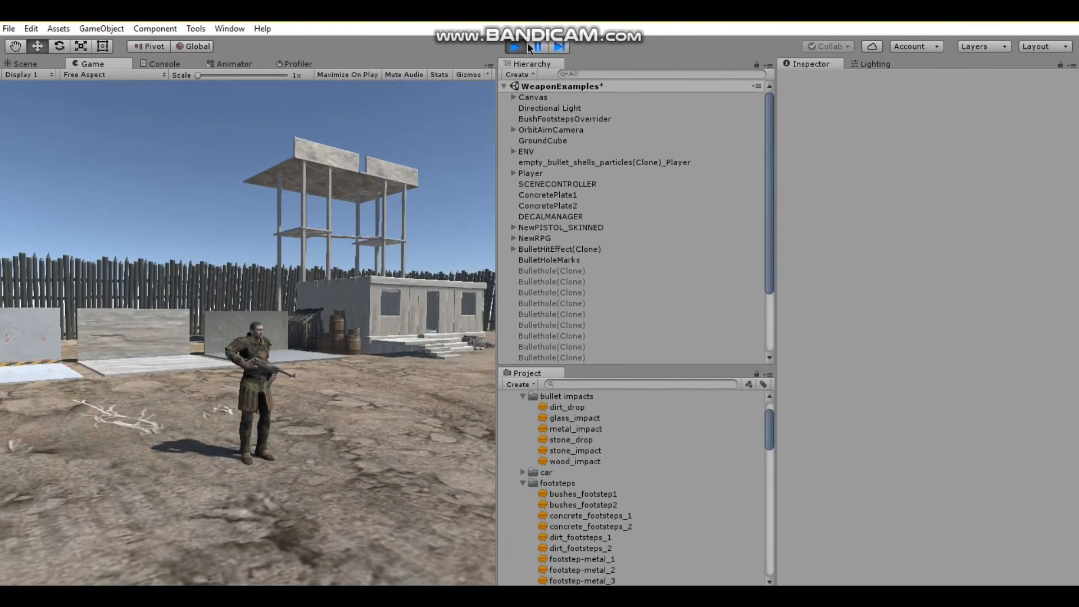
click(521, 45)
alt+drag(255, 279, 190, 280)
right_drag(190, 278, 192, 277)
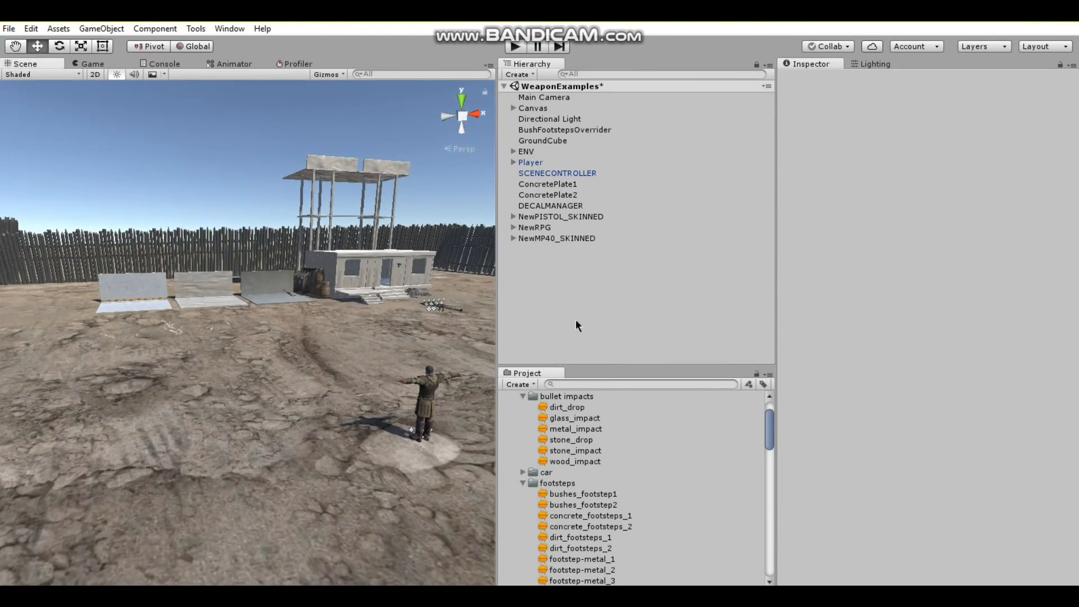